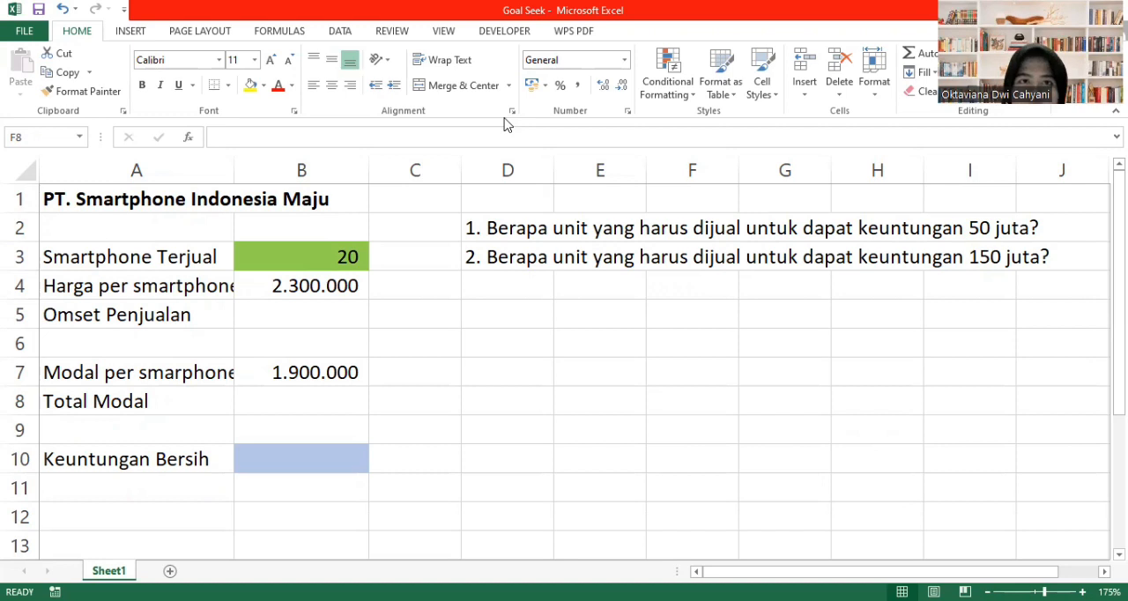
pyautogui.click(341, 32)
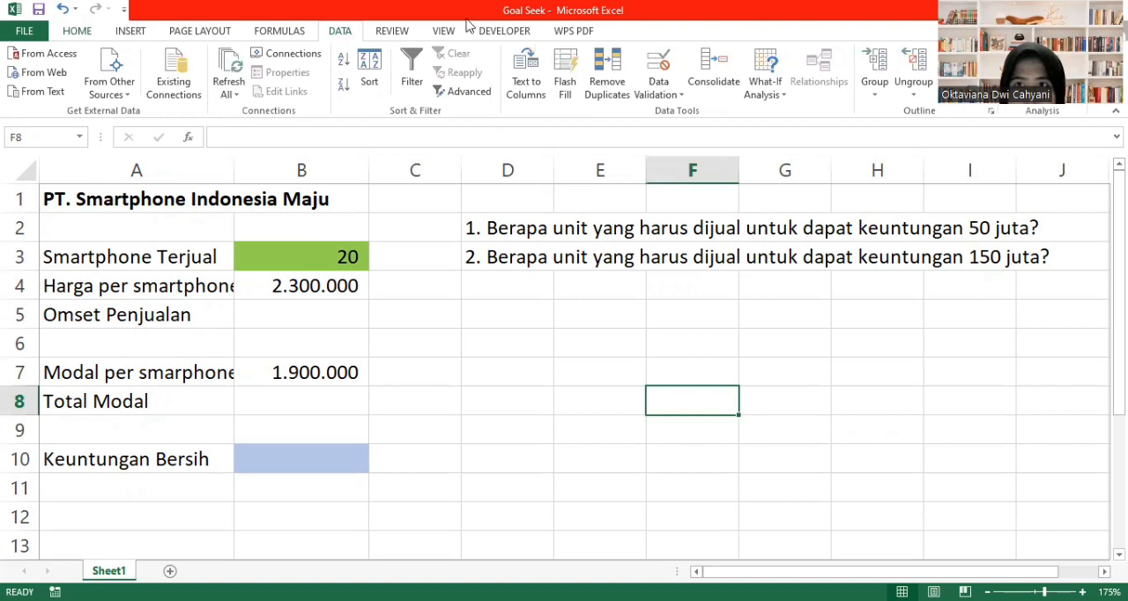
pyautogui.click(766, 88)
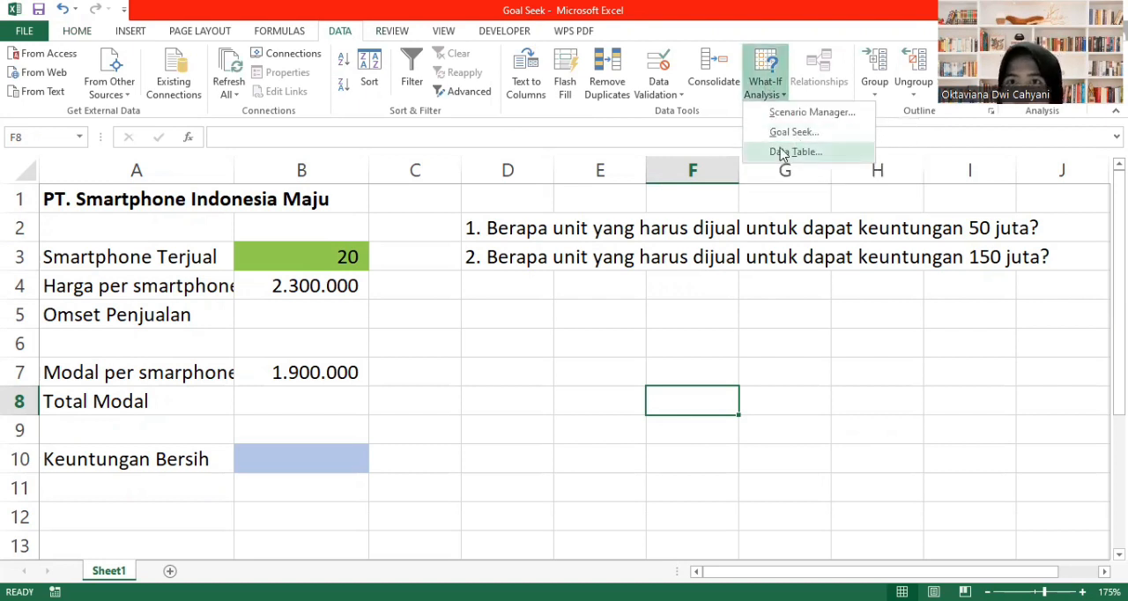
pyautogui.click(572, 429)
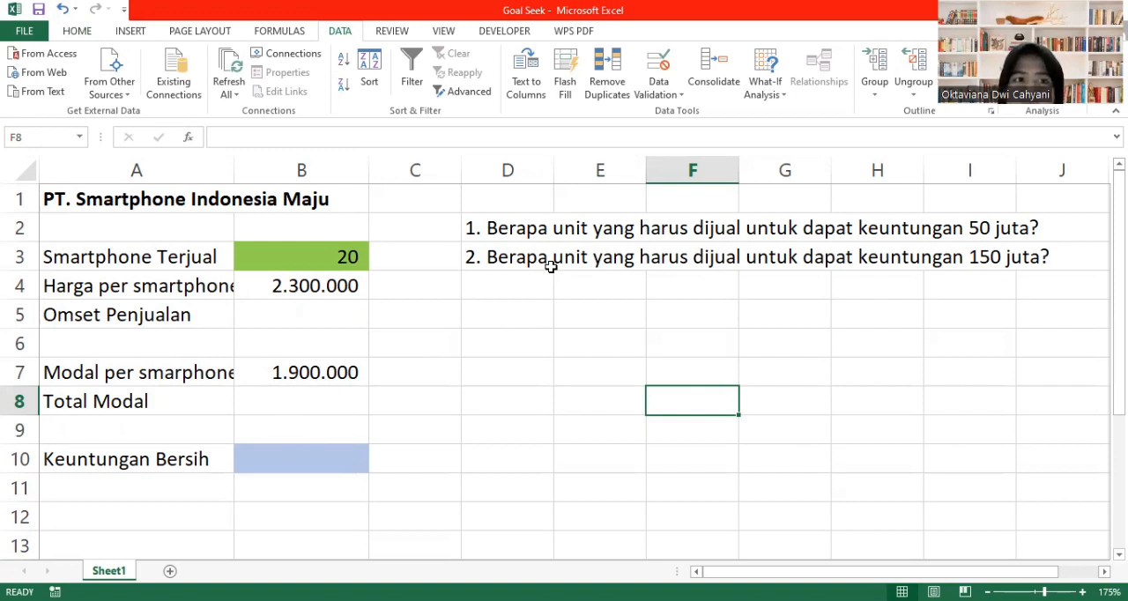
# - Calculate Omset Penjualan in cell B5 by multiplying price by units sold with the formula =B4*B3
pyautogui.click(275, 318)
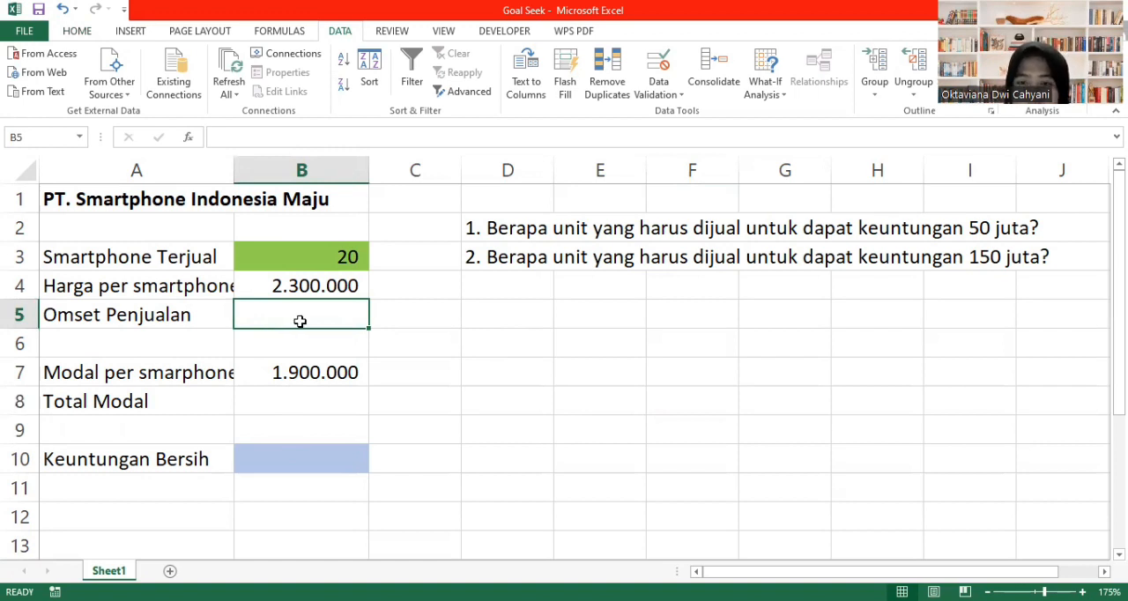
pyautogui.write('=')
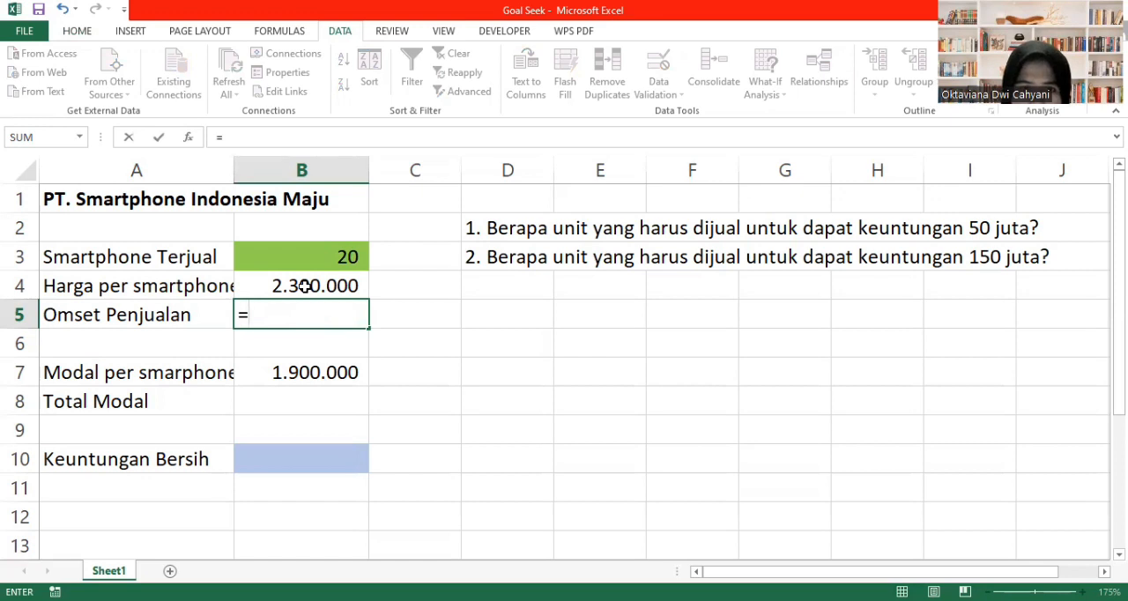
pyautogui.click(303, 285)
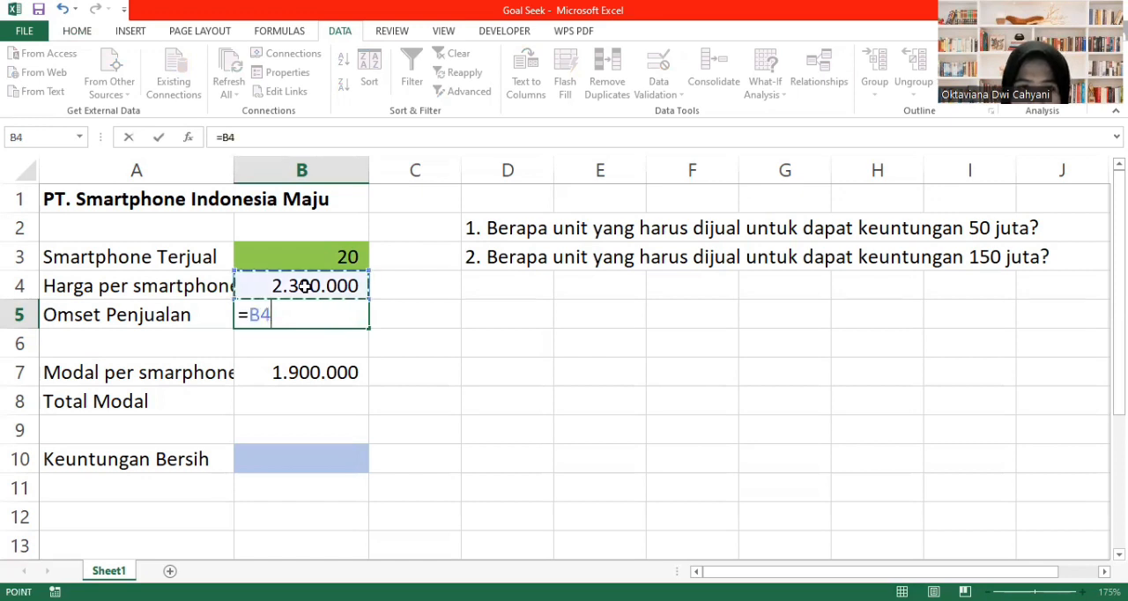
pyautogui.write('*')
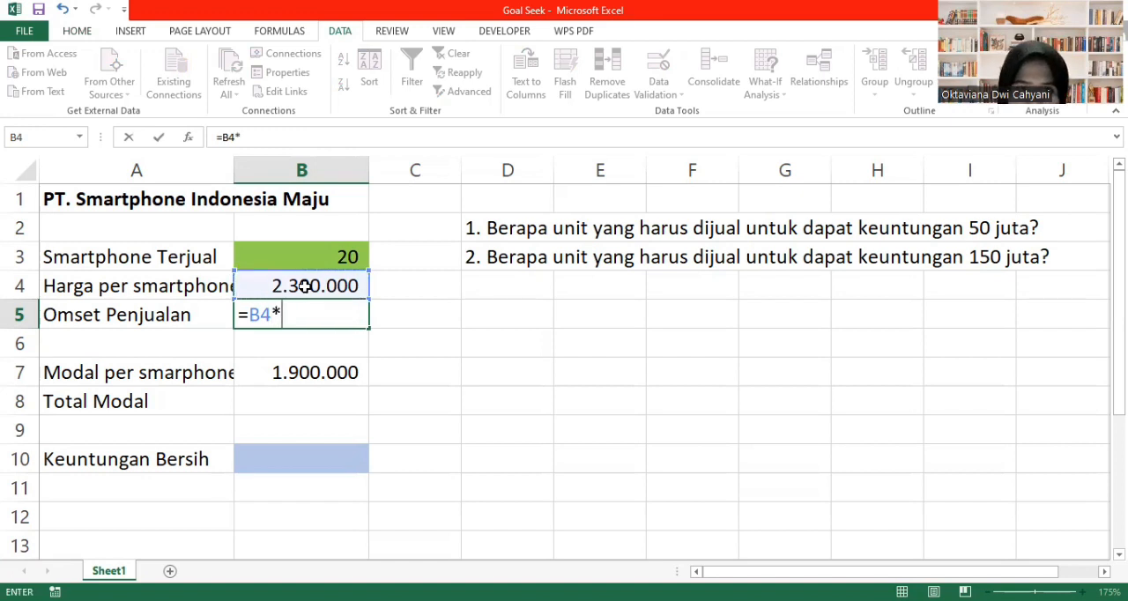
pyautogui.click(315, 256)
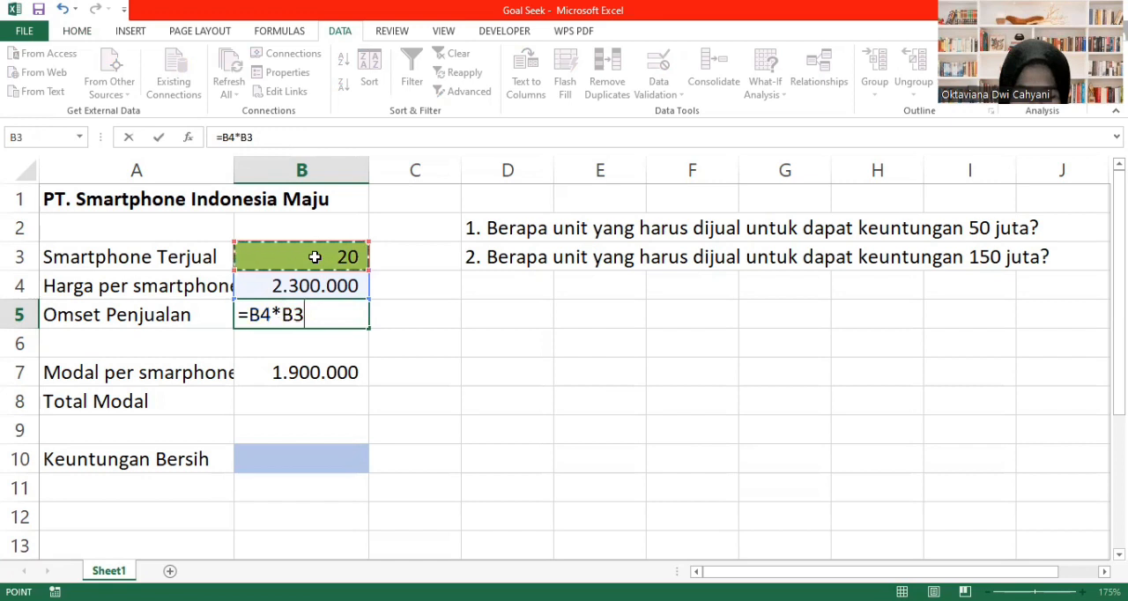
pyautogui.press('Return')
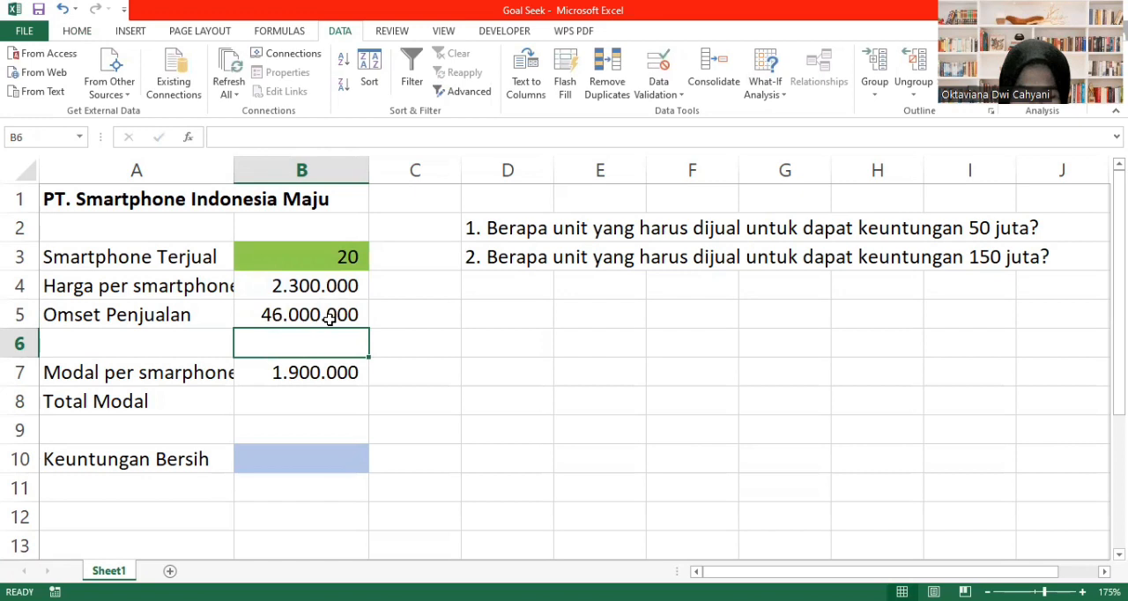
# - Calculate Total Modal in cell B8 by multiplying the capital per smartphone by units sold with =B7*B3
pyautogui.click(308, 402)
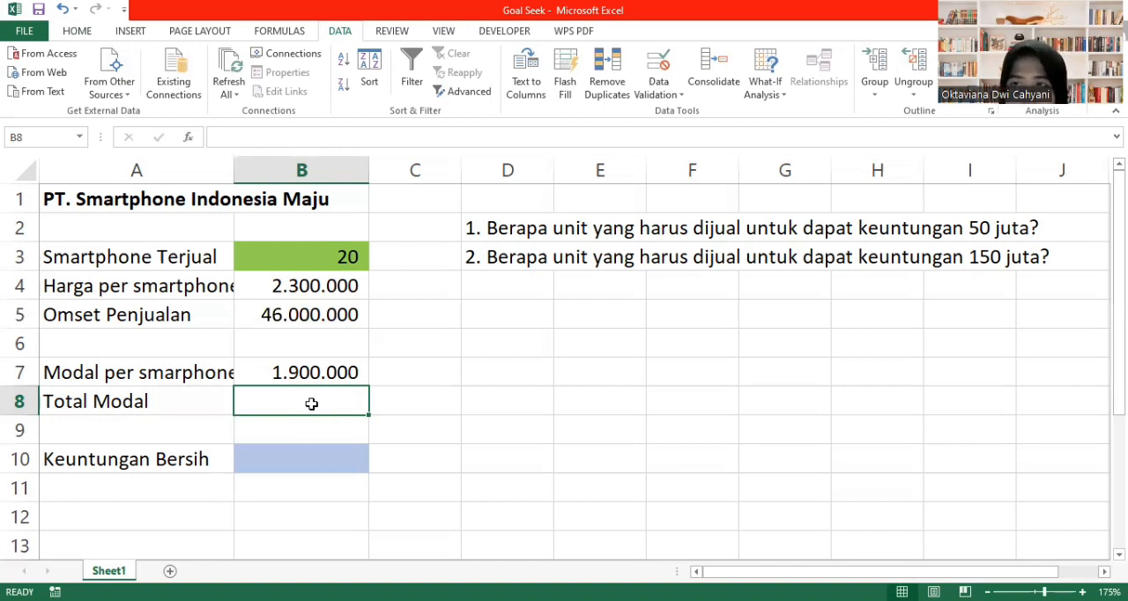
pyautogui.write('=')
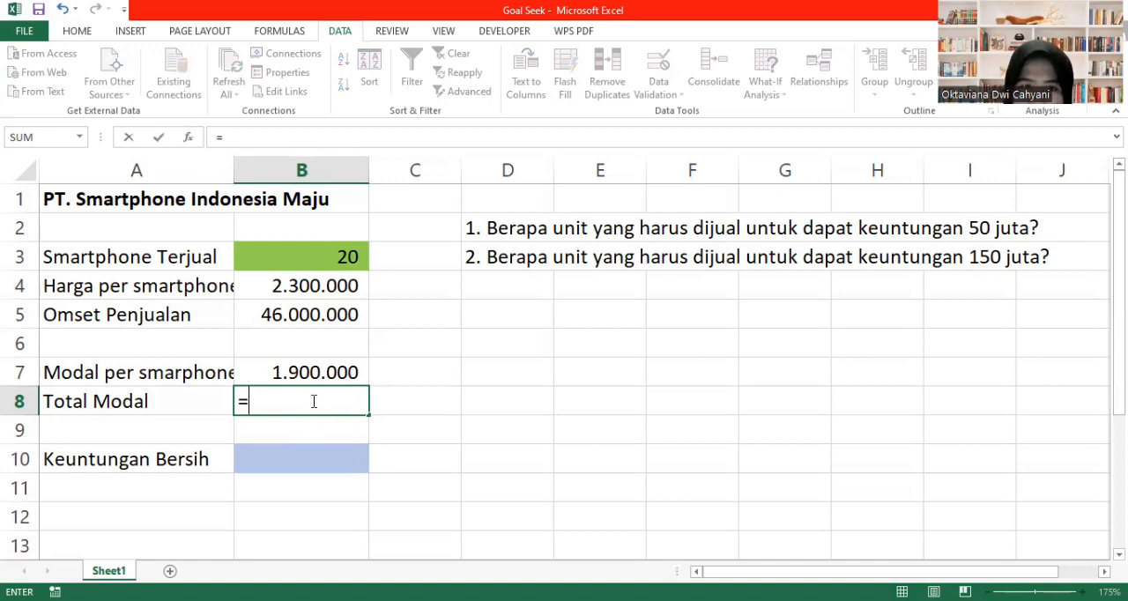
pyautogui.click(294, 375)
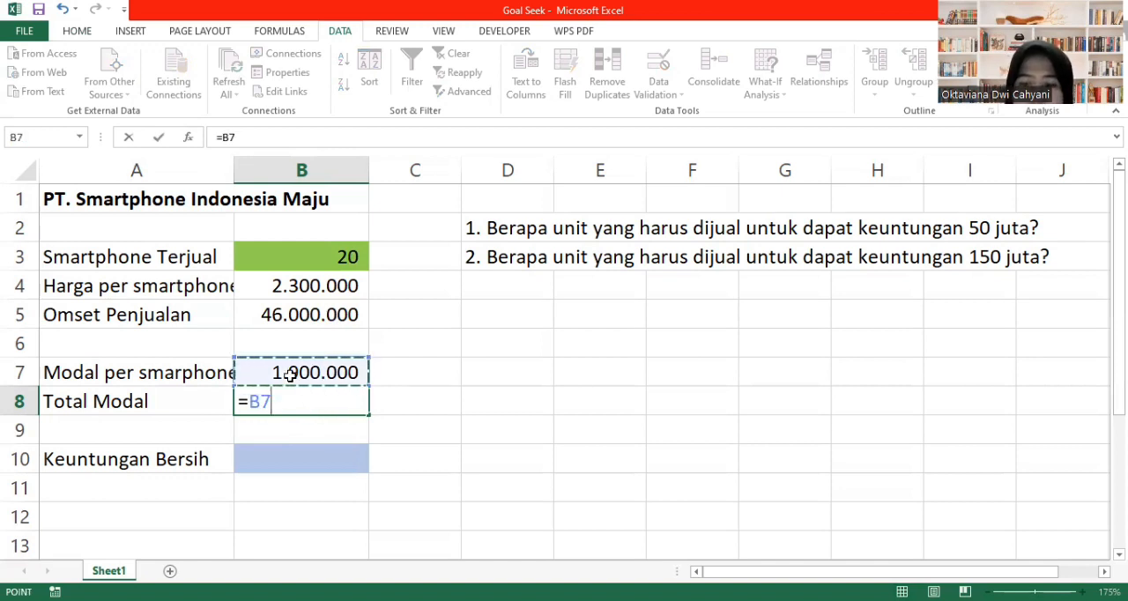
pyautogui.write('*')
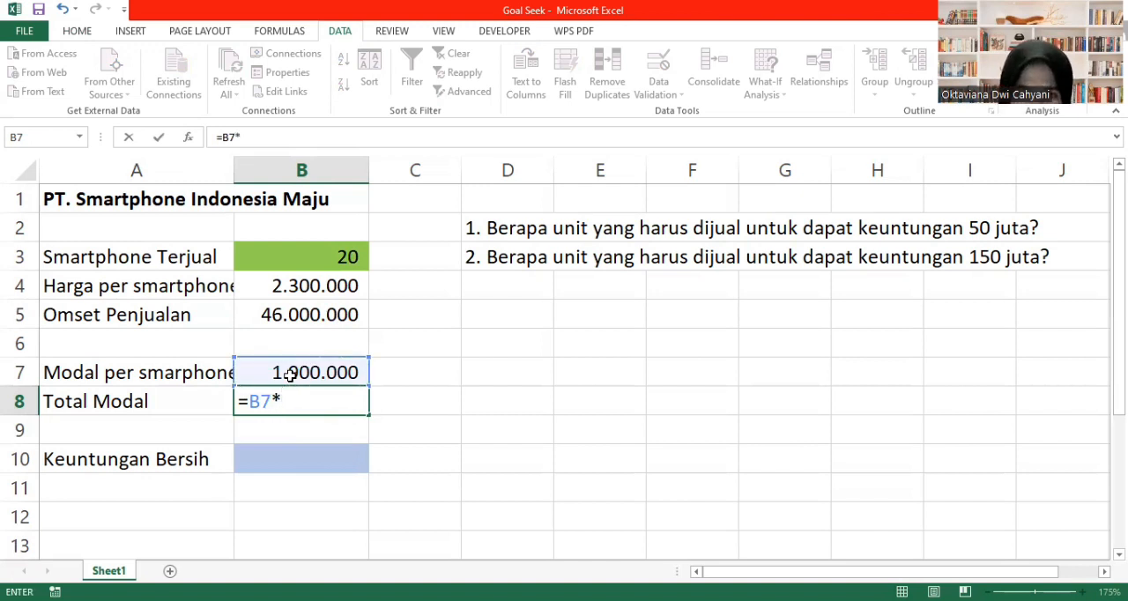
pyautogui.click(309, 262)
pyautogui.press('Return')
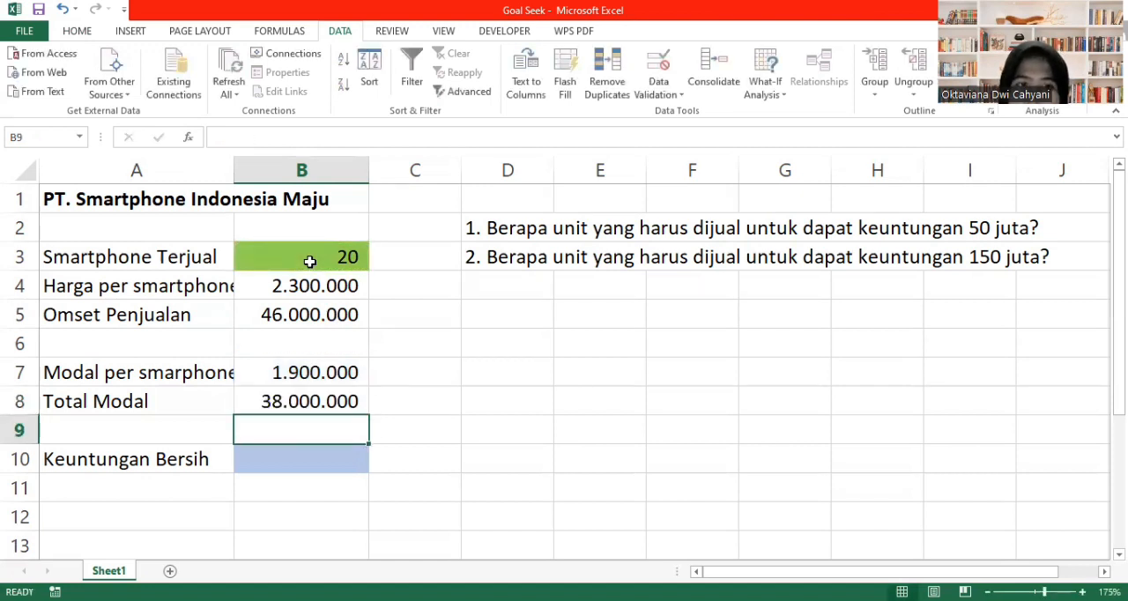
# - Calculate Keuntungan Bersih in cell B10 by subtracting total capital from sales revenue with =B5-B8
pyautogui.click(315, 463)
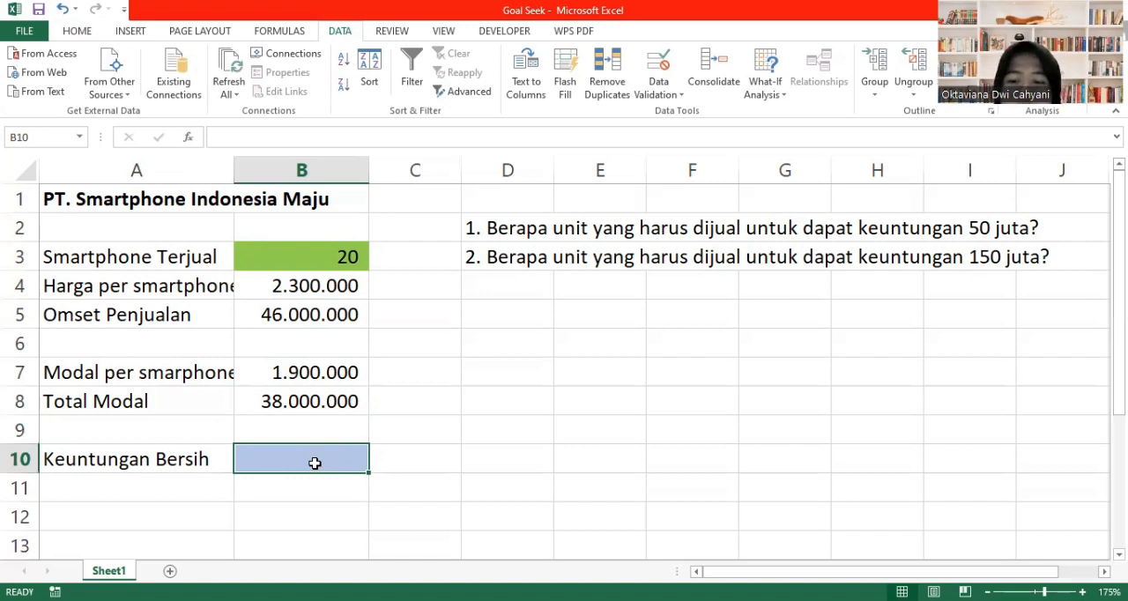
pyautogui.write('=')
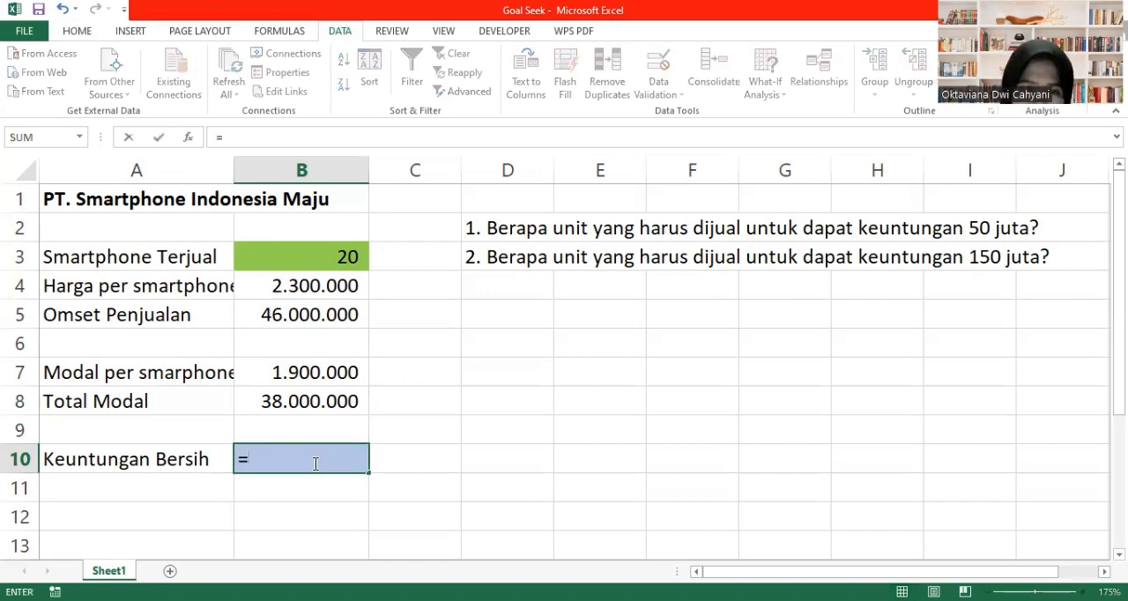
pyautogui.click(314, 321)
pyautogui.write('-')
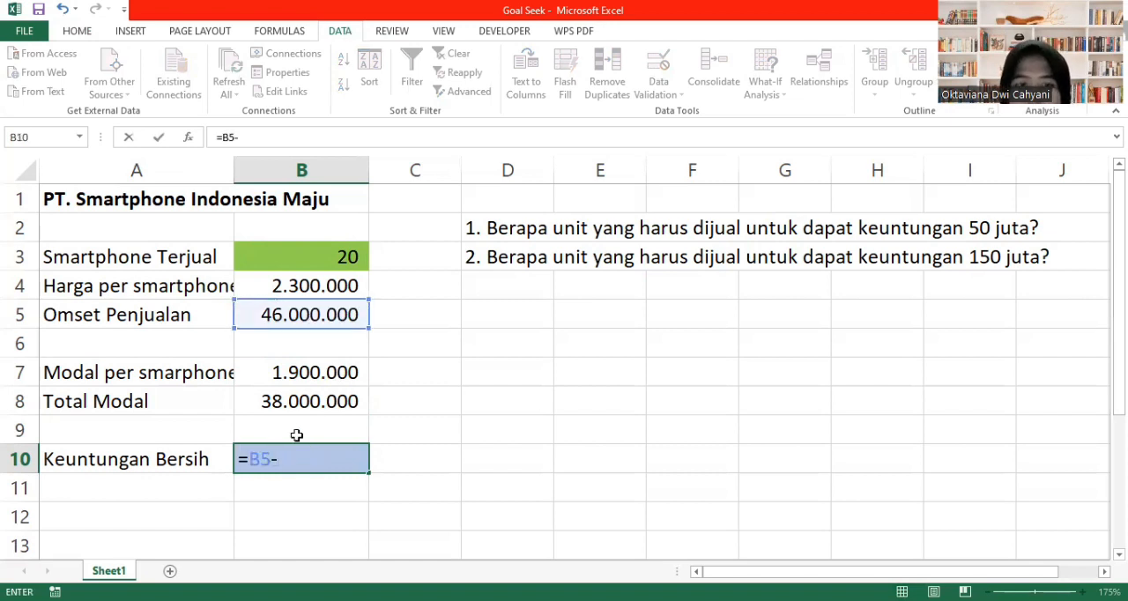
pyautogui.click(313, 406)
pyautogui.press('Return')
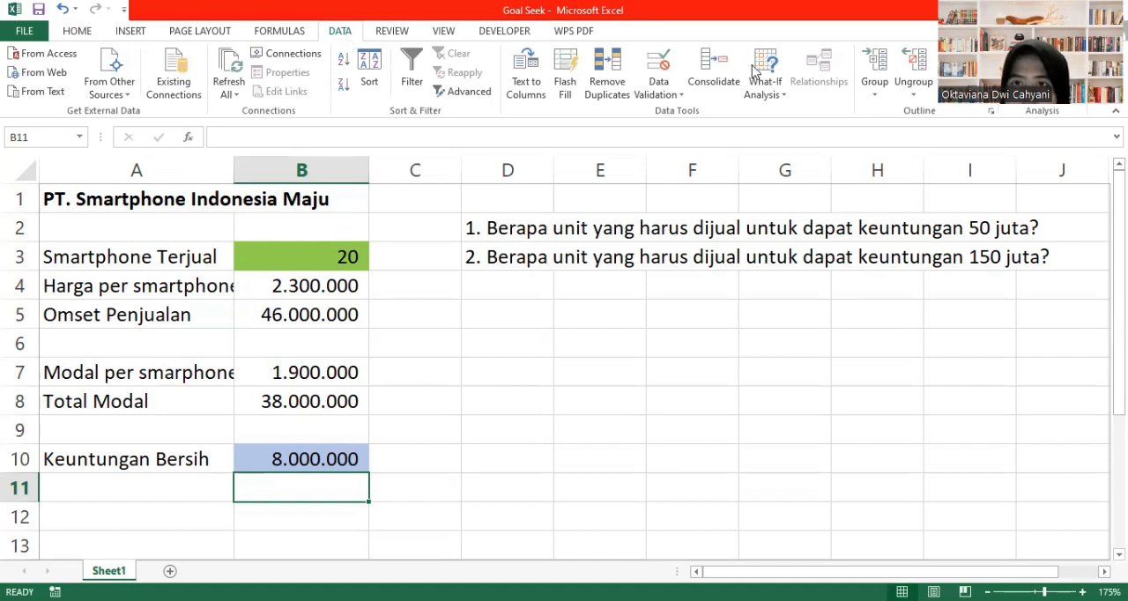
# - Start a Goal Seek on the Keuntungan Bersih cell B10 with a target value of 50000000
pyautogui.click(770, 86)
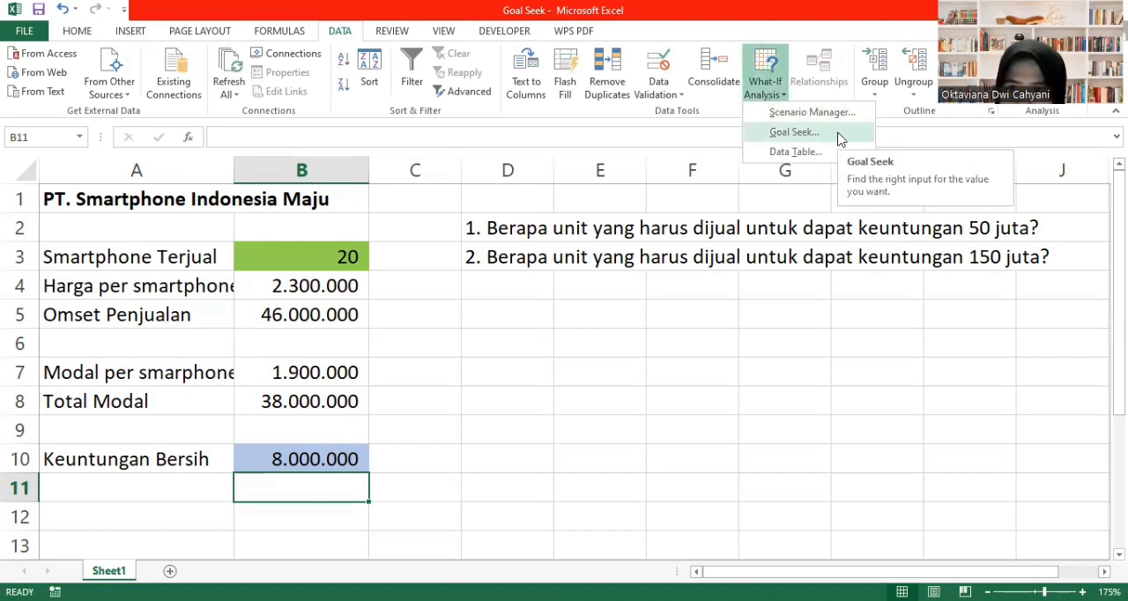
pyautogui.click(839, 134)
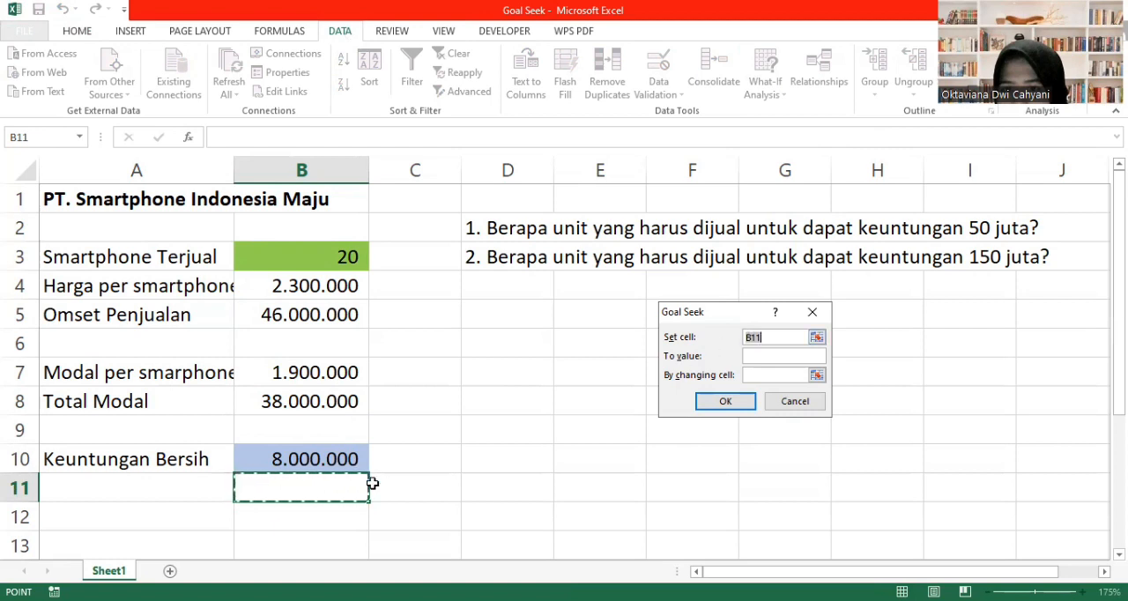
pyautogui.click(335, 458)
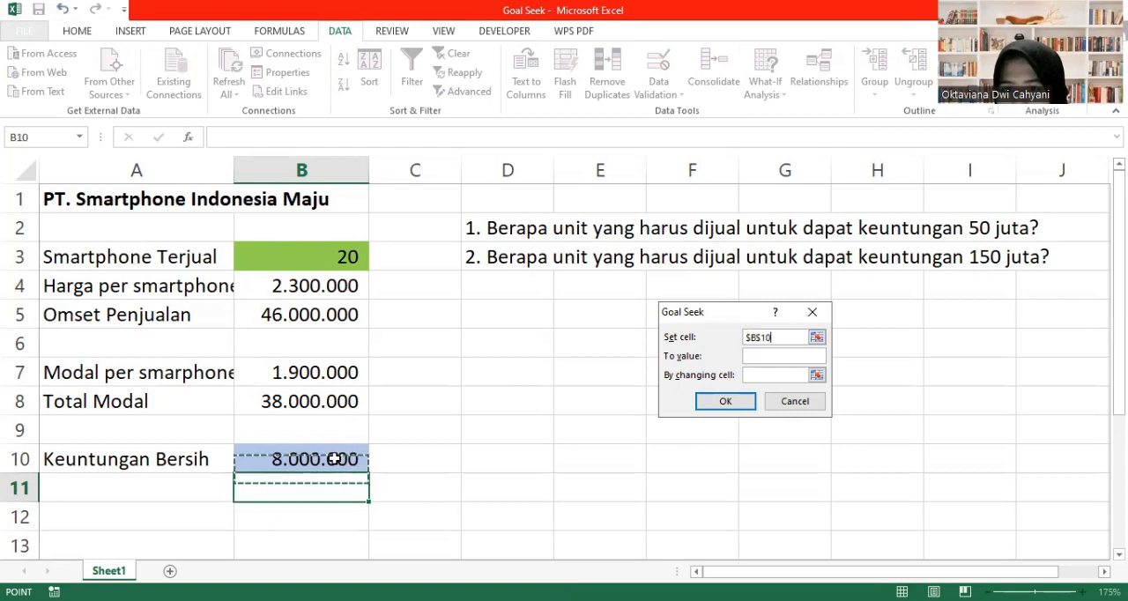
pyautogui.click(764, 356)
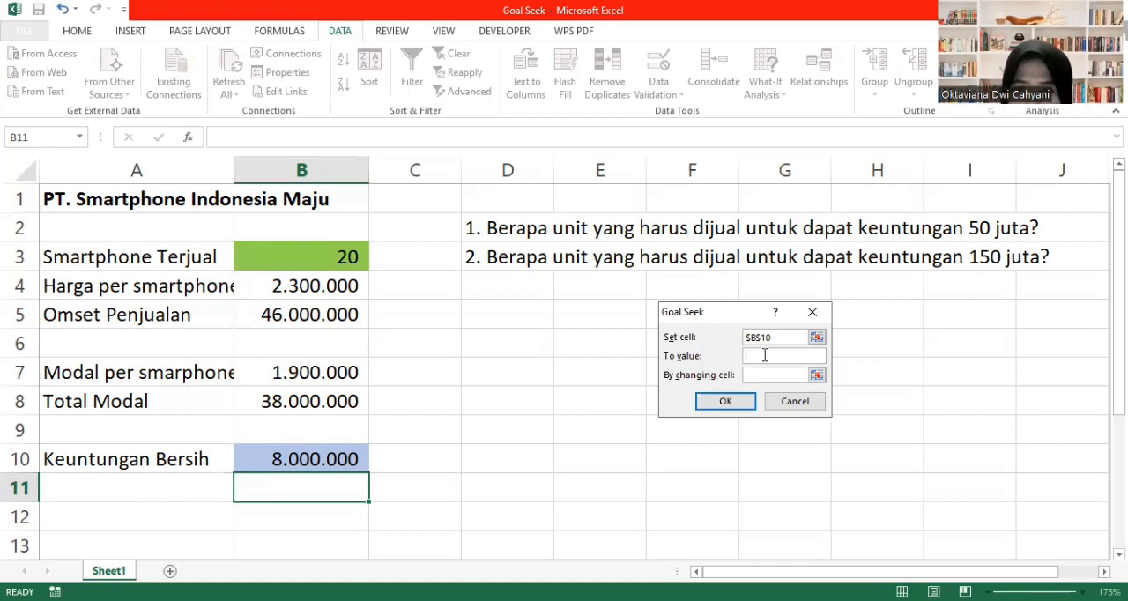
pyautogui.write('5')
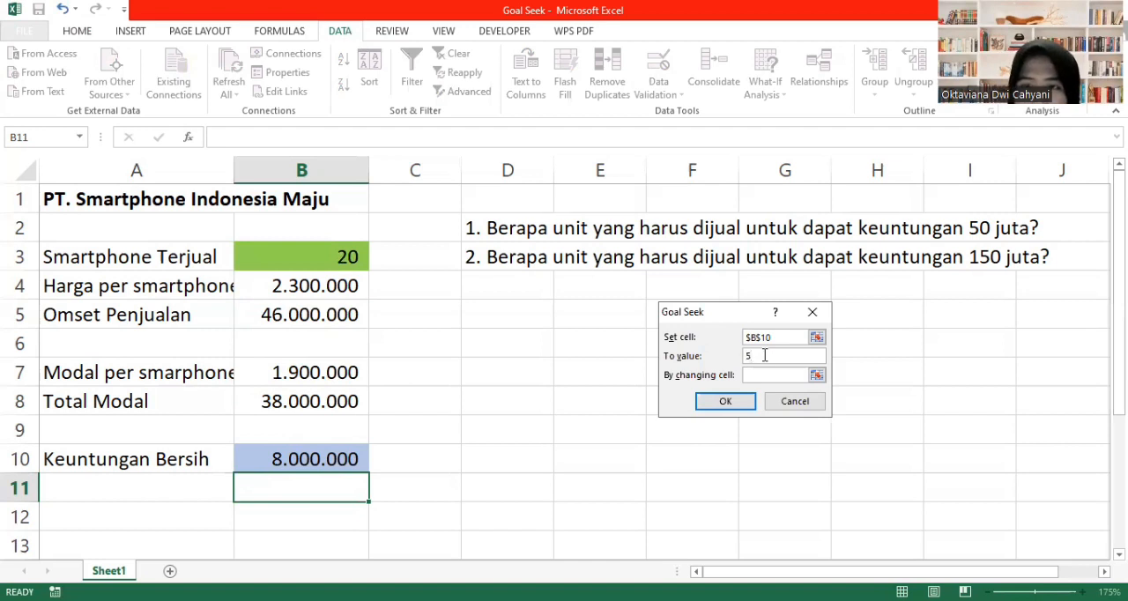
pyautogui.write('0000000')
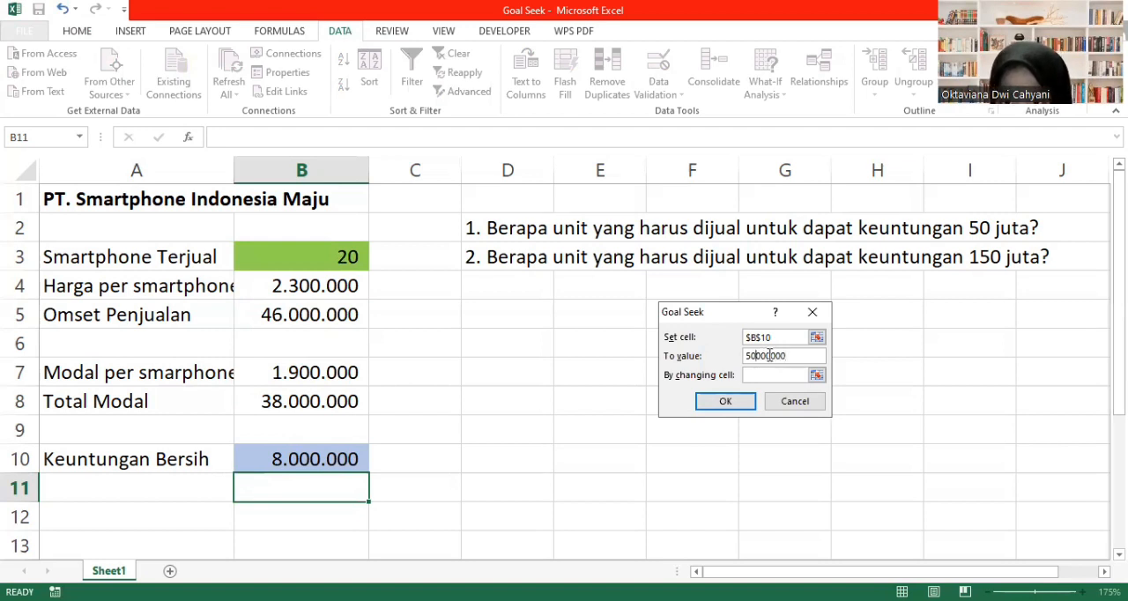
# - Make the Smartphone Terjual cell B3 the changing cell, run the Goal Seek and accept its solution
pyautogui.click(774, 374)
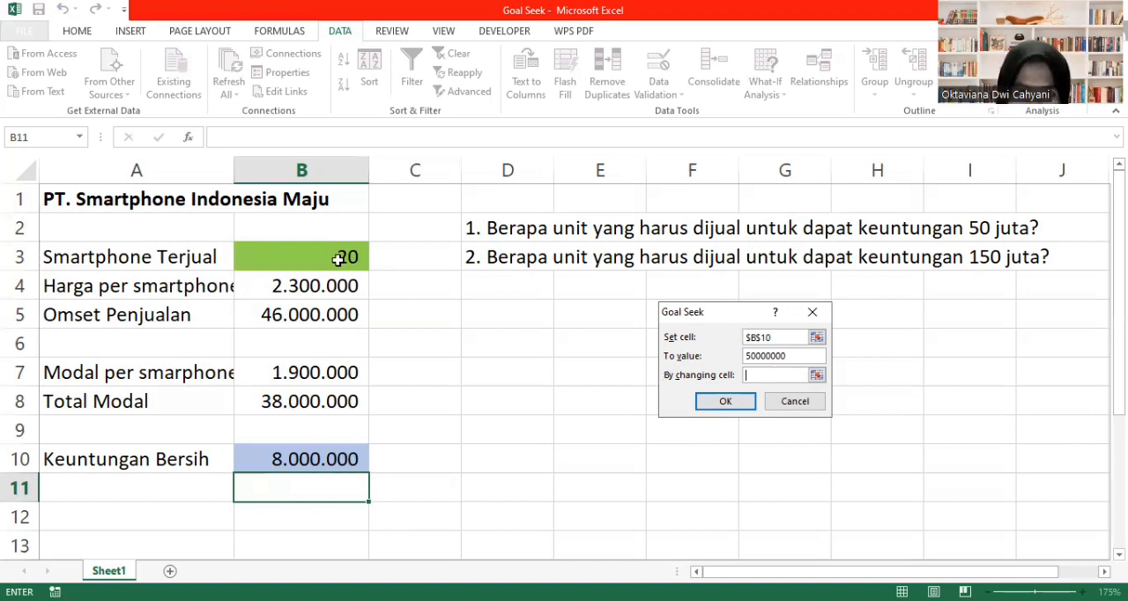
pyautogui.click(310, 260)
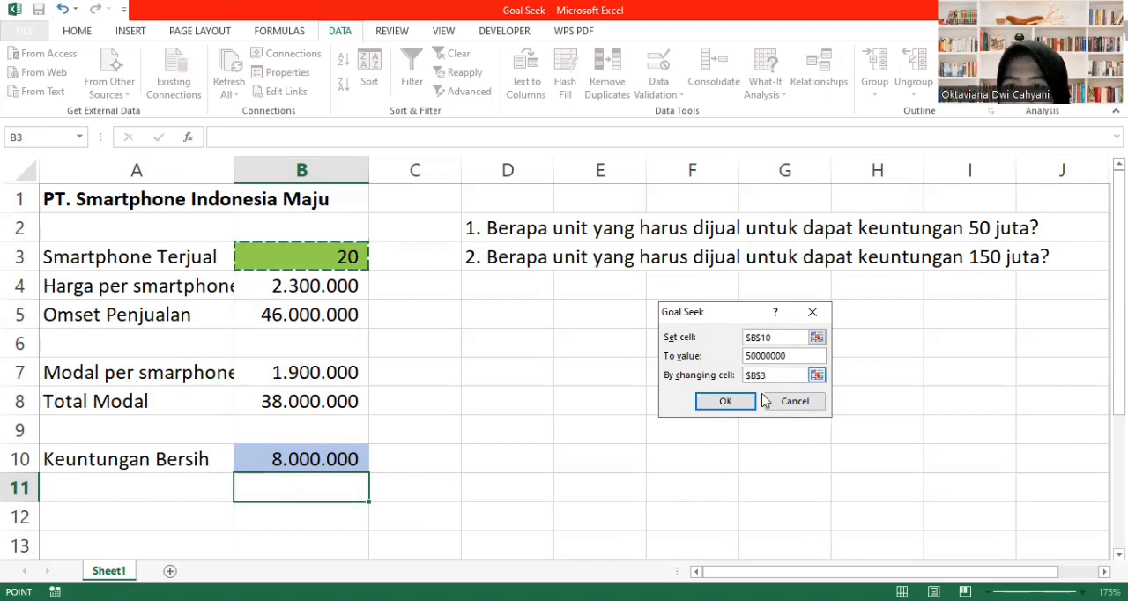
pyautogui.click(747, 404)
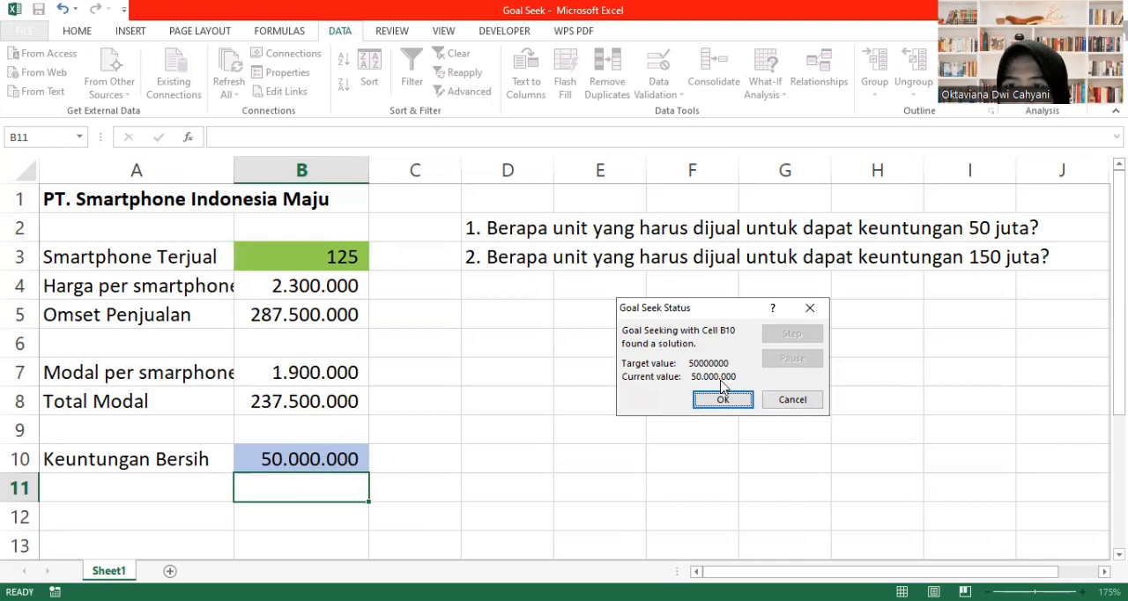
pyautogui.click(732, 402)
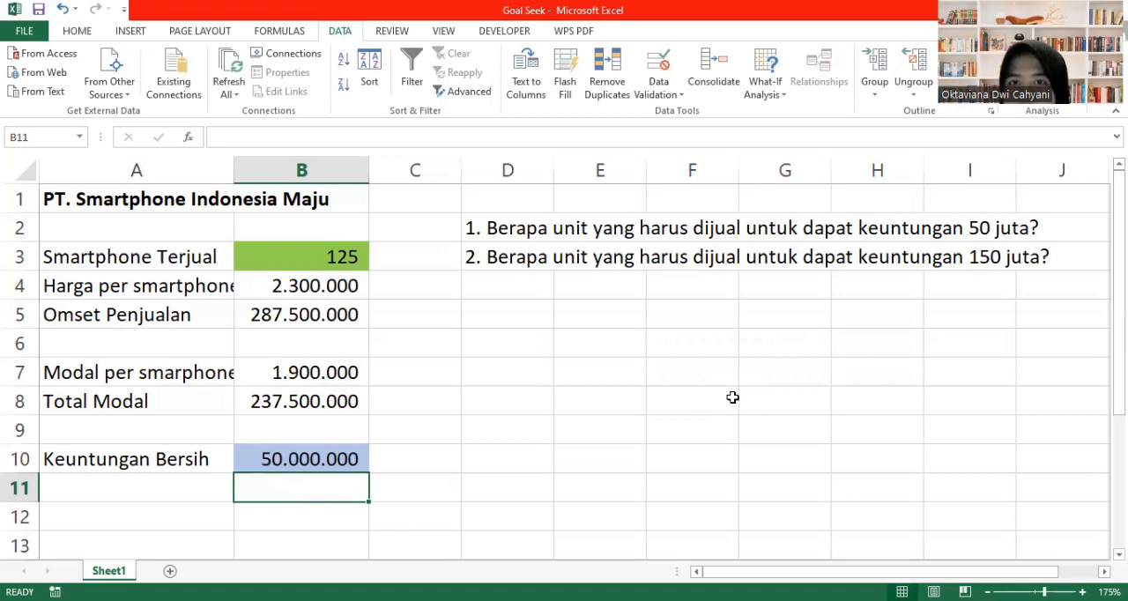
# - Start another Goal Seek on the Keuntungan Bersih cell B10 with a target value of 150000000
pyautogui.click(767, 70)
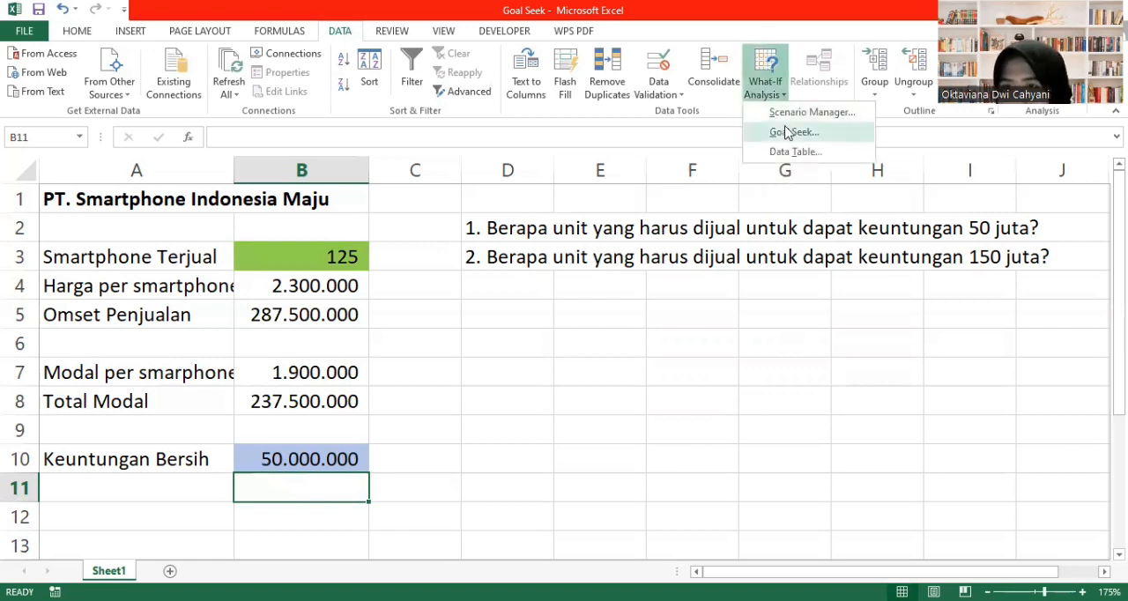
pyautogui.click(788, 132)
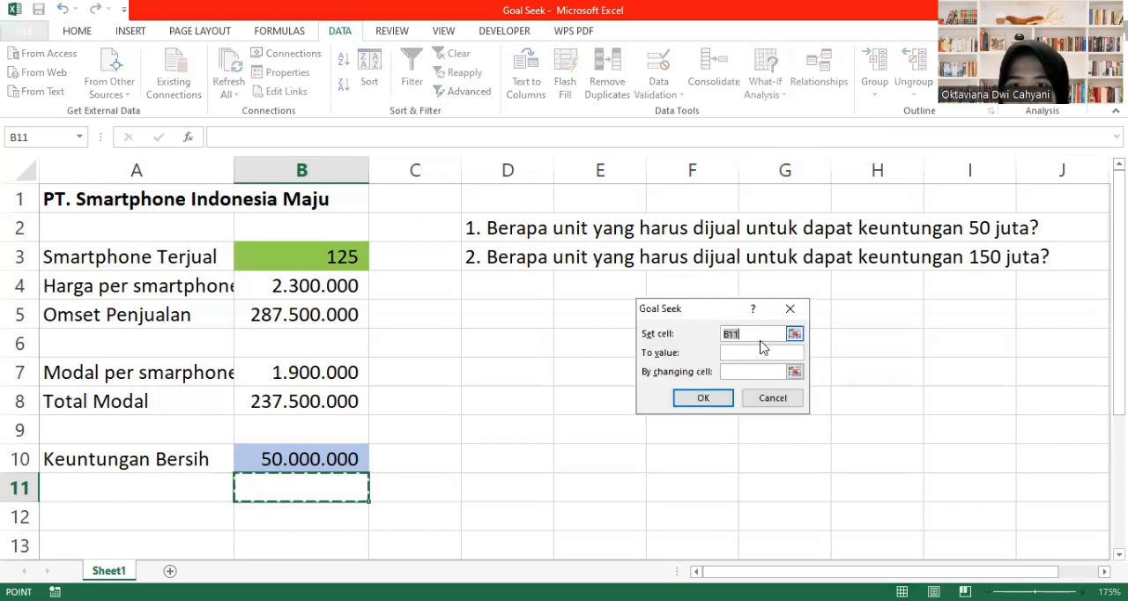
pyautogui.click(356, 455)
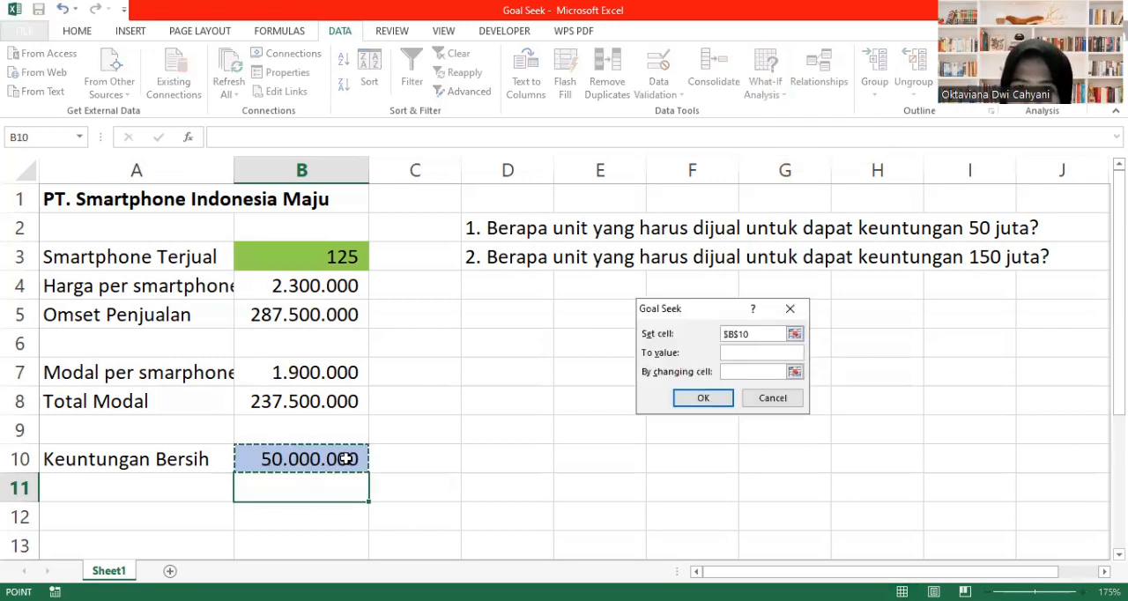
pyautogui.click(735, 354)
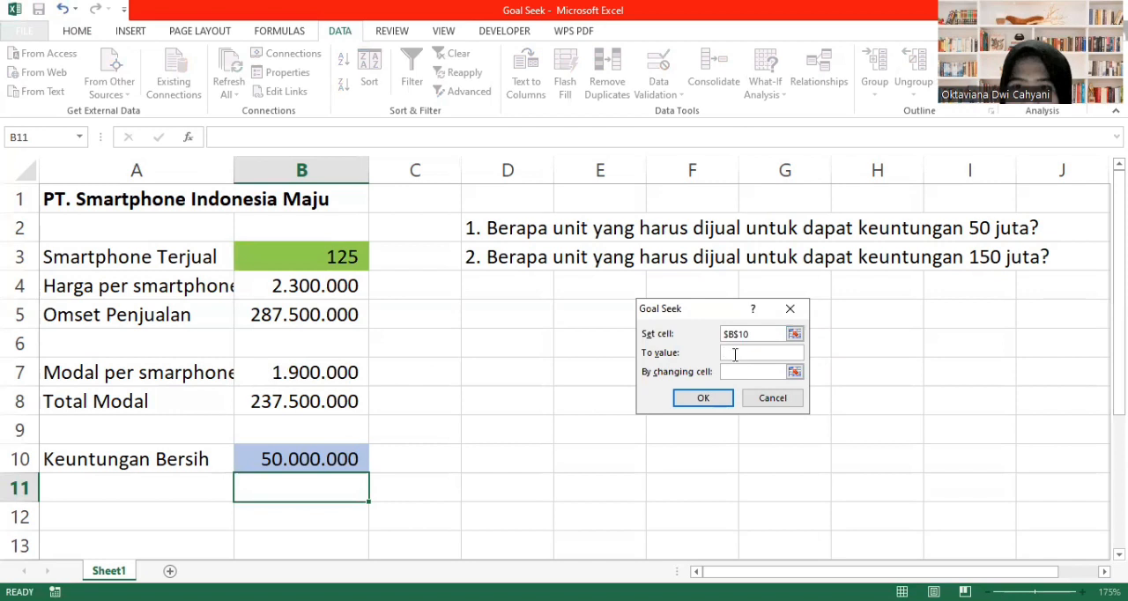
pyautogui.write('150000')
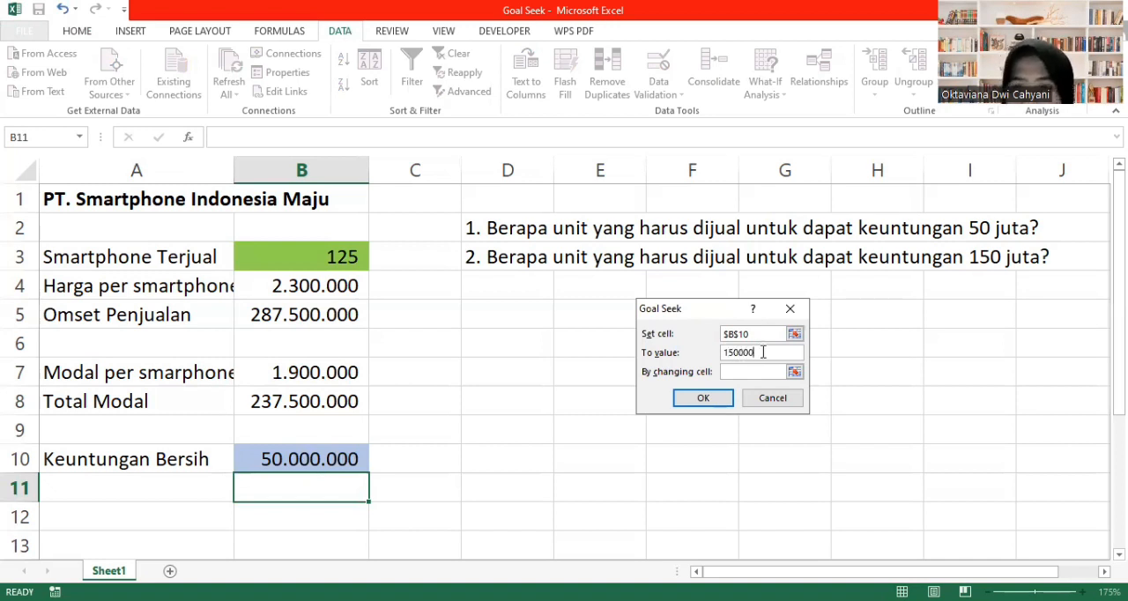
pyautogui.write('000')
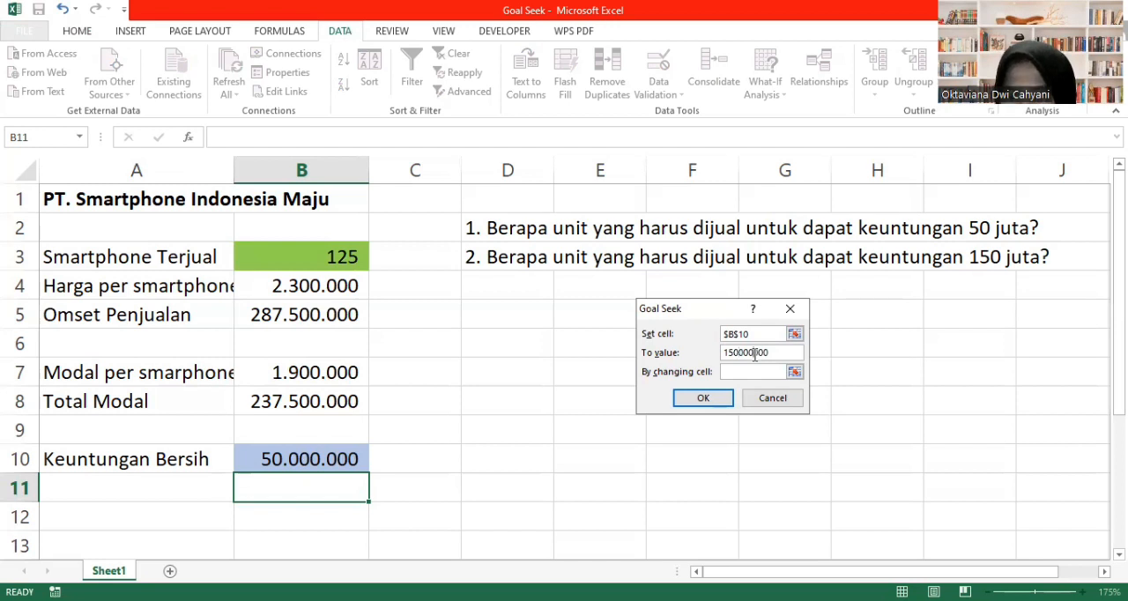
# - Use the Smartphone Terjual cell B3 as the changing cell, run the Goal Seek for this target and keep its solution
pyautogui.click(739, 374)
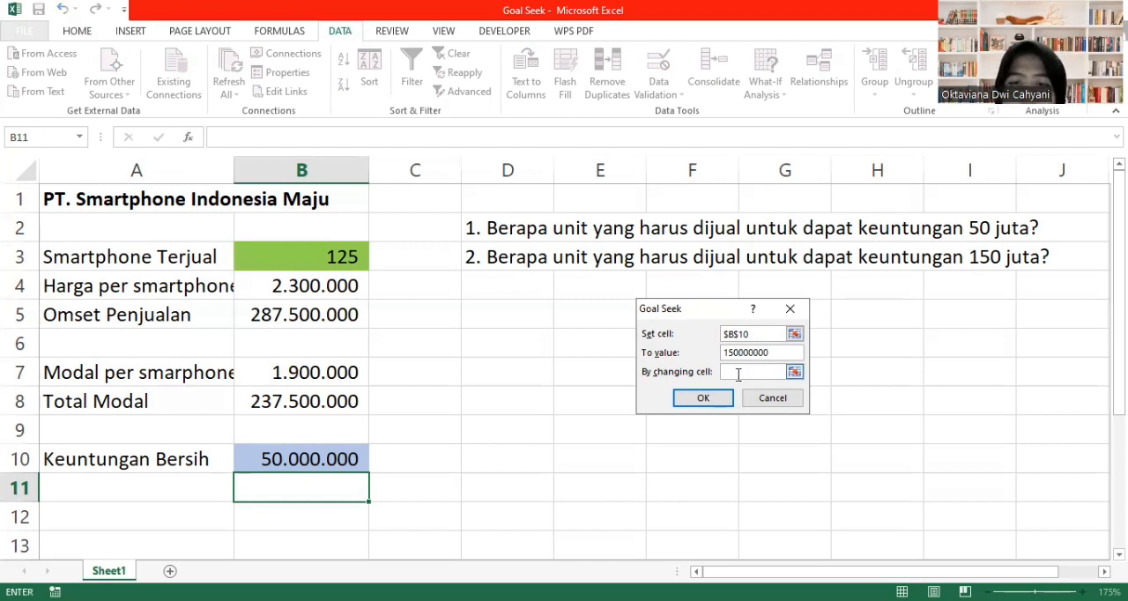
pyautogui.click(309, 261)
pyautogui.click(699, 401)
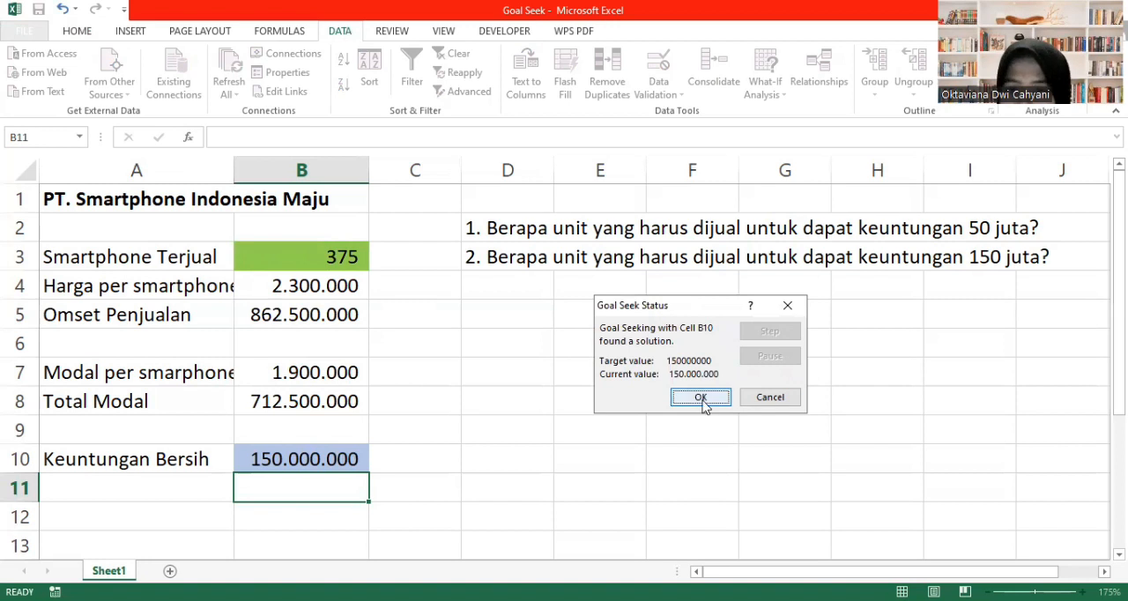
pyautogui.click(701, 398)
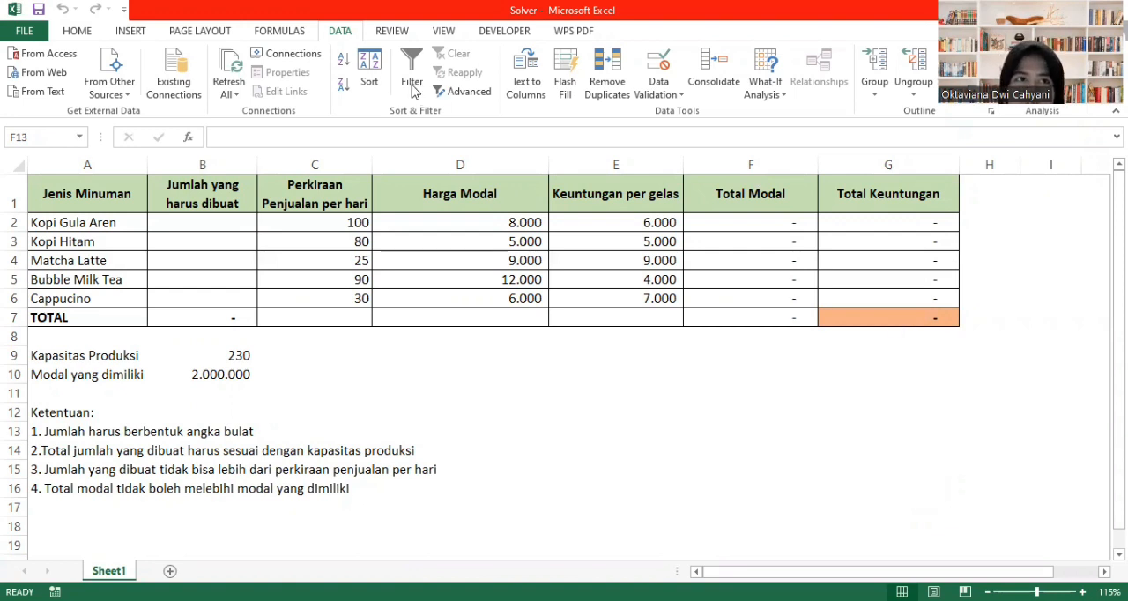
# - In the Solver workbook, check the Excel add-ins list for the Solver Add-in and confirm the add-in selection
pyautogui.click(38, 35)
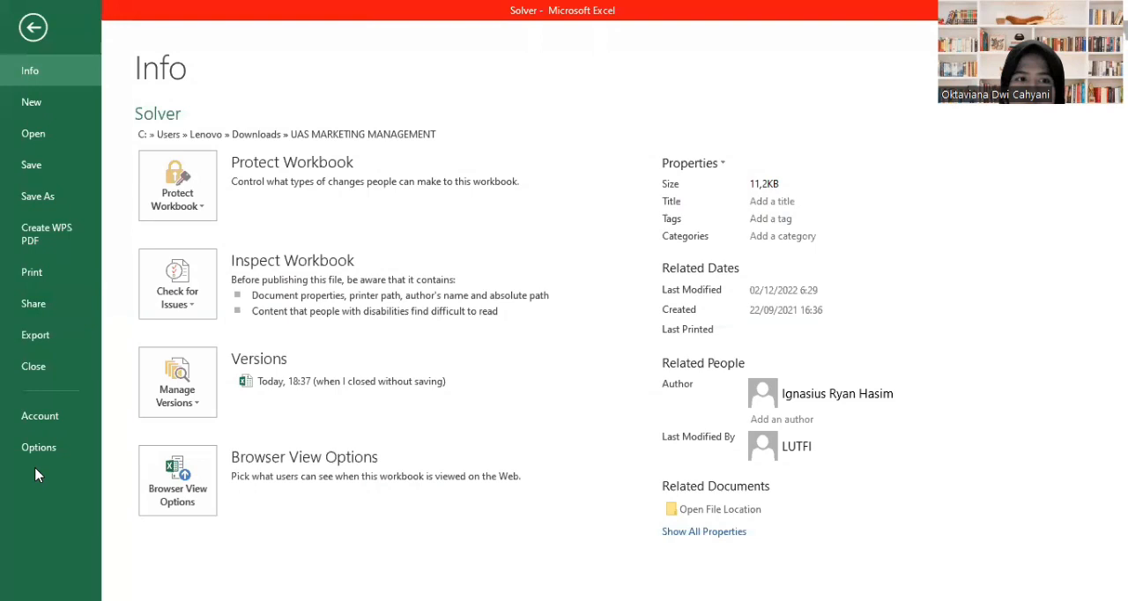
pyautogui.click(45, 455)
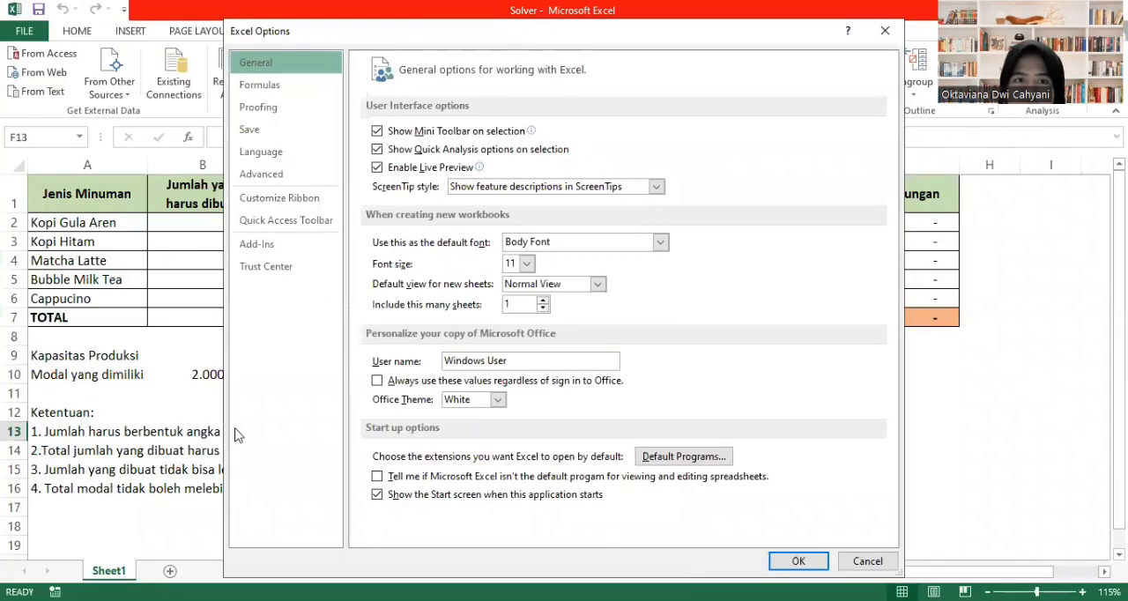
pyautogui.click(286, 249)
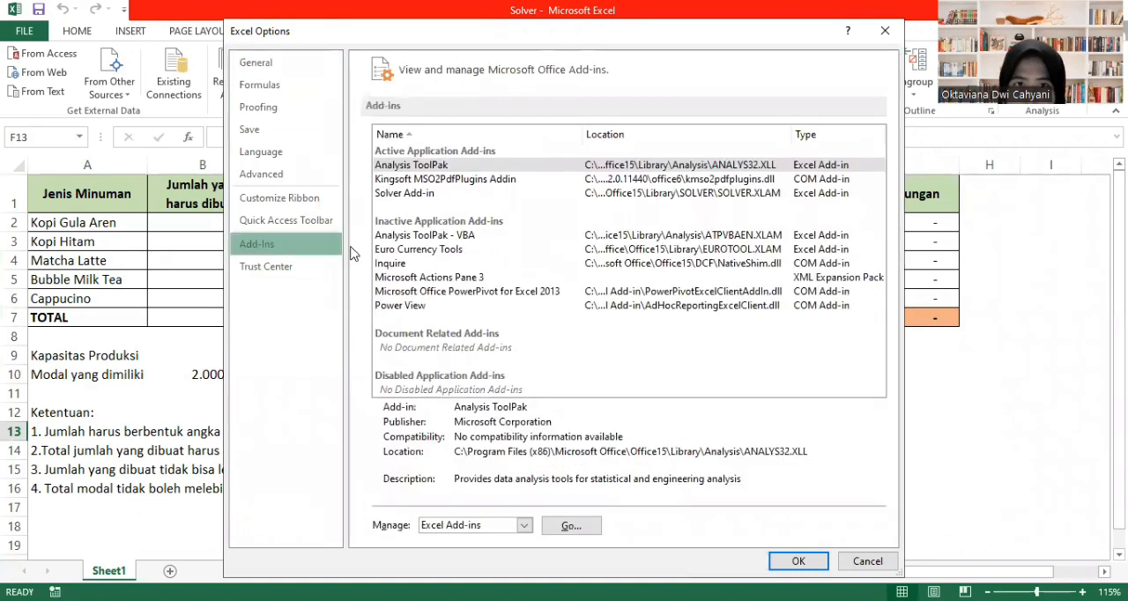
pyautogui.click(432, 195)
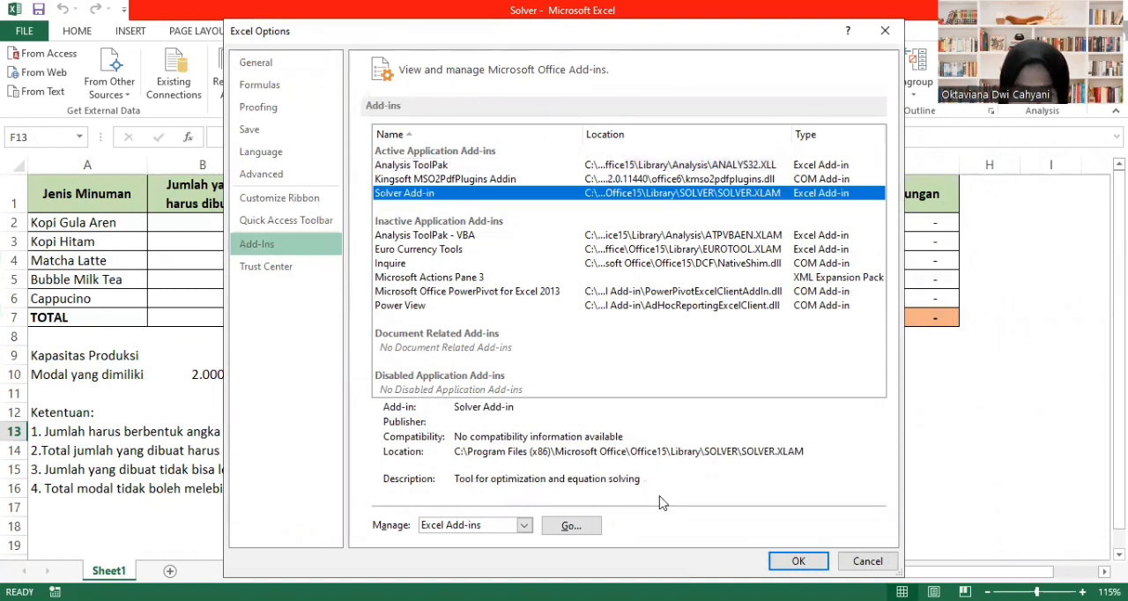
pyautogui.click(572, 526)
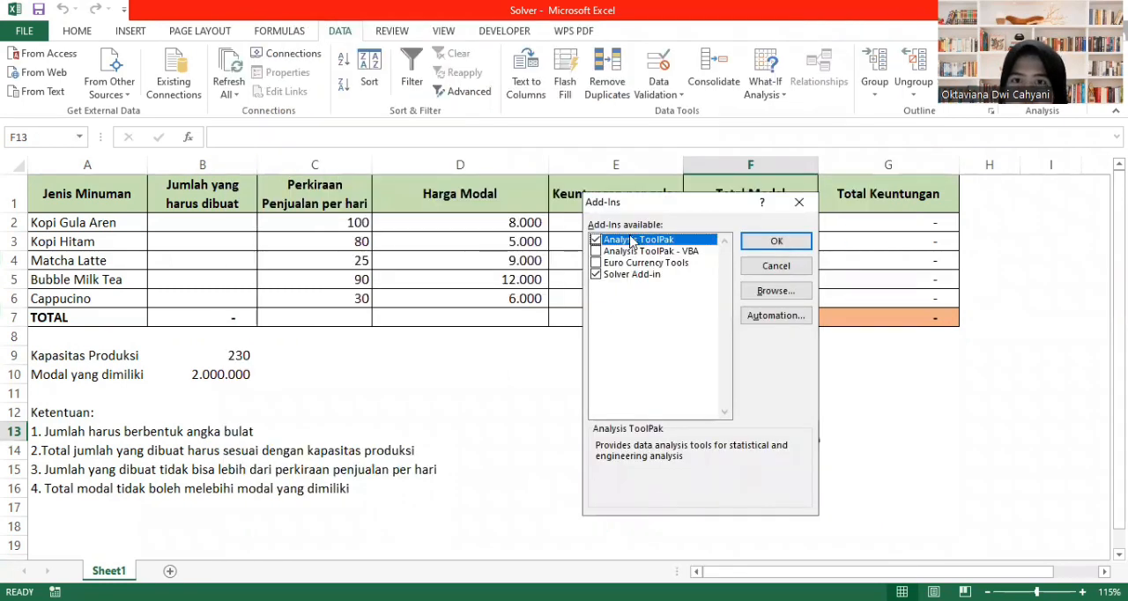
pyautogui.click(759, 238)
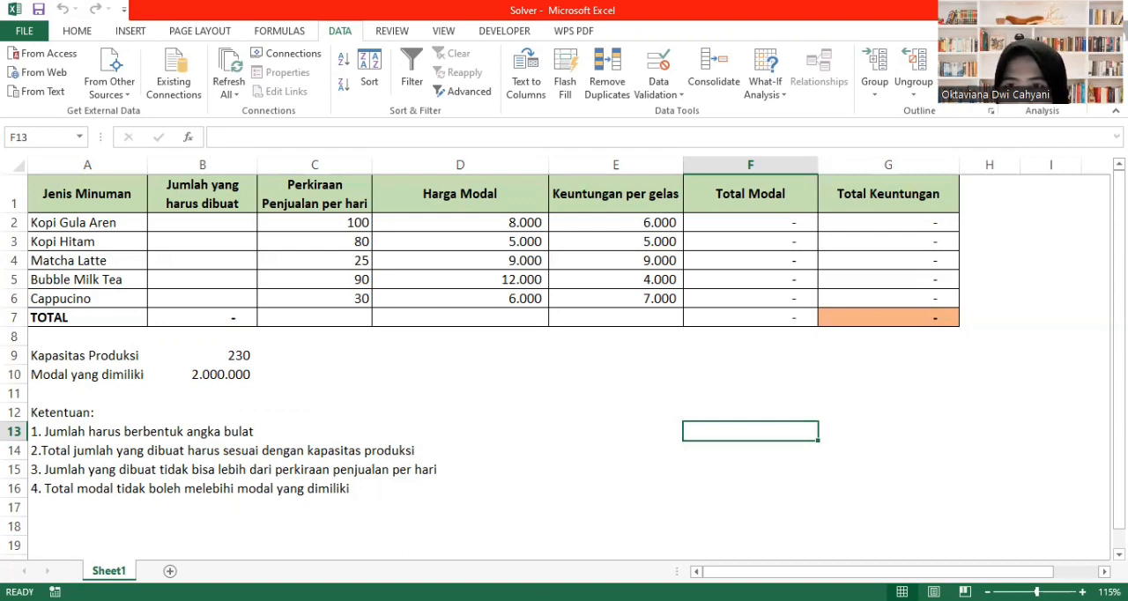
# - Start Solver and set its objective to maximize the overall Total Keuntungan in cell G7
pyautogui.click(1028, 72)
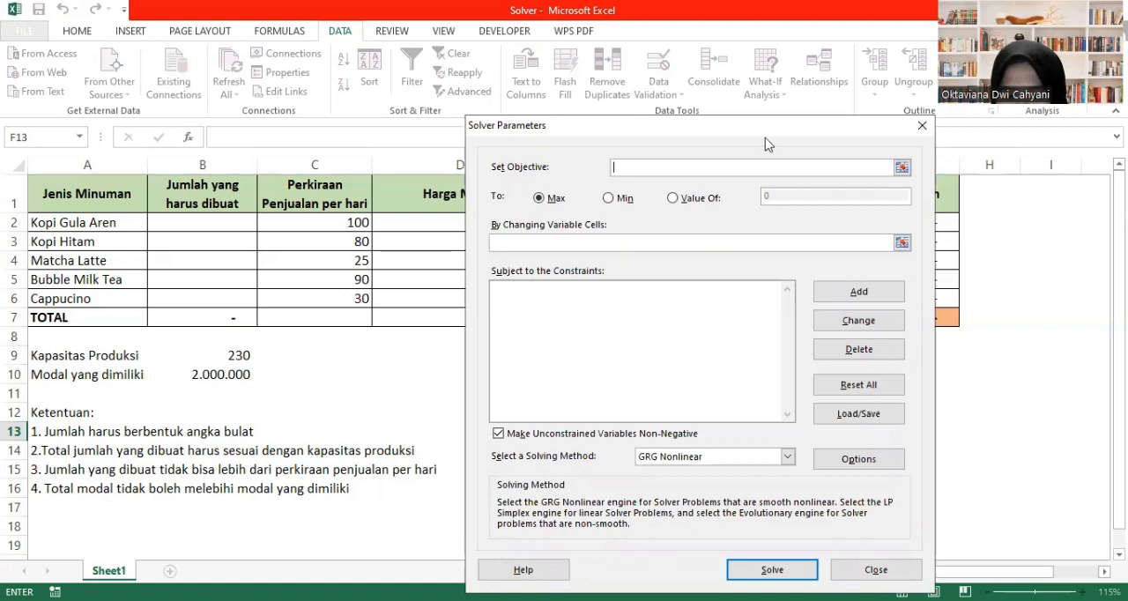
pyautogui.moveTo(765, 138); pyautogui.dragTo(609, 140)
pyautogui.click(870, 319)
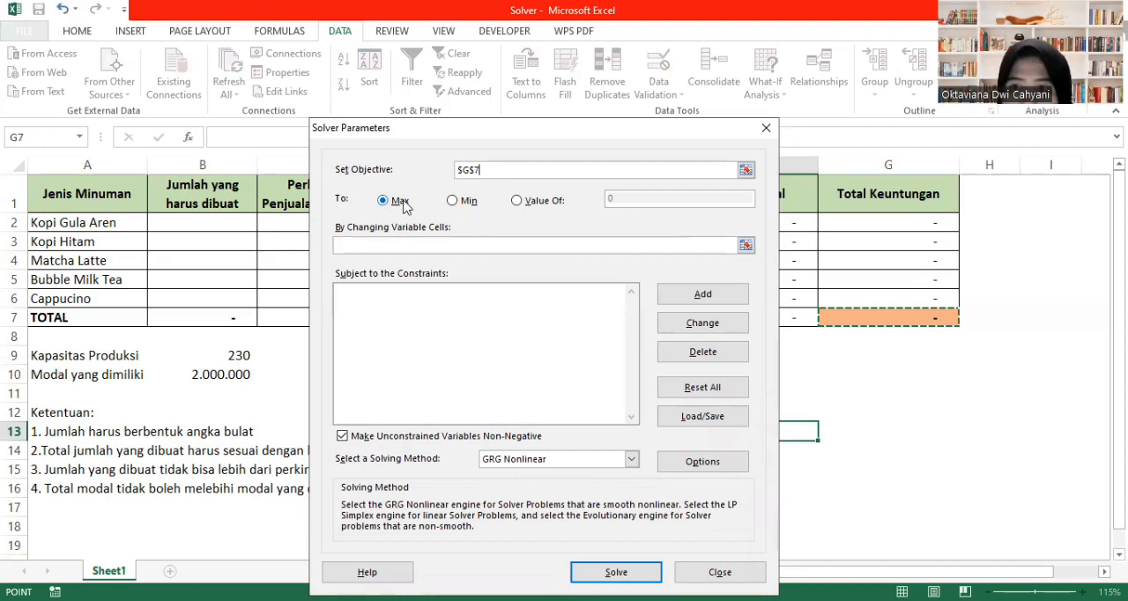
# - Set the Solver's changing variable cells to the Jumlah yang harus dibuat range B2:B6
pyautogui.click(371, 245)
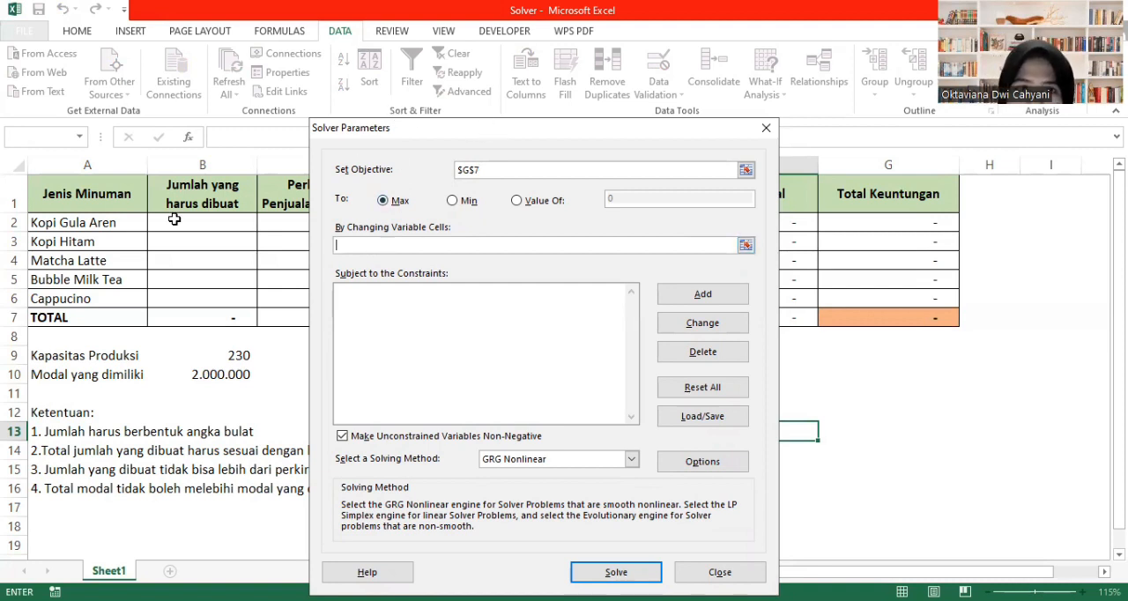
pyautogui.click(207, 221)
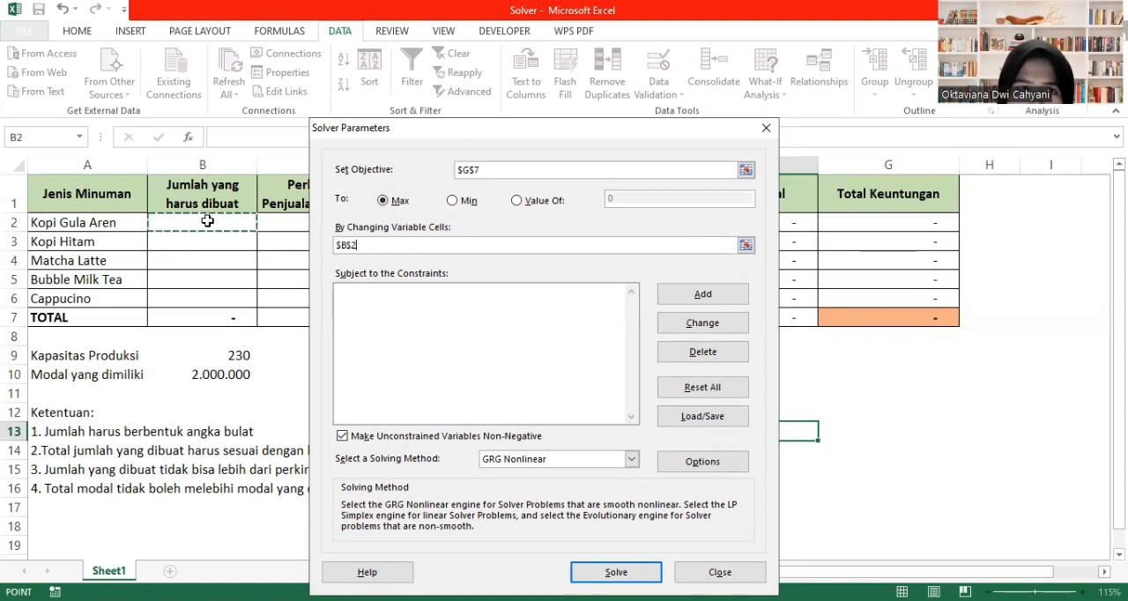
pyautogui.hotkey('shift', 'Down')
pyautogui.hotkey('shift', 'Down')
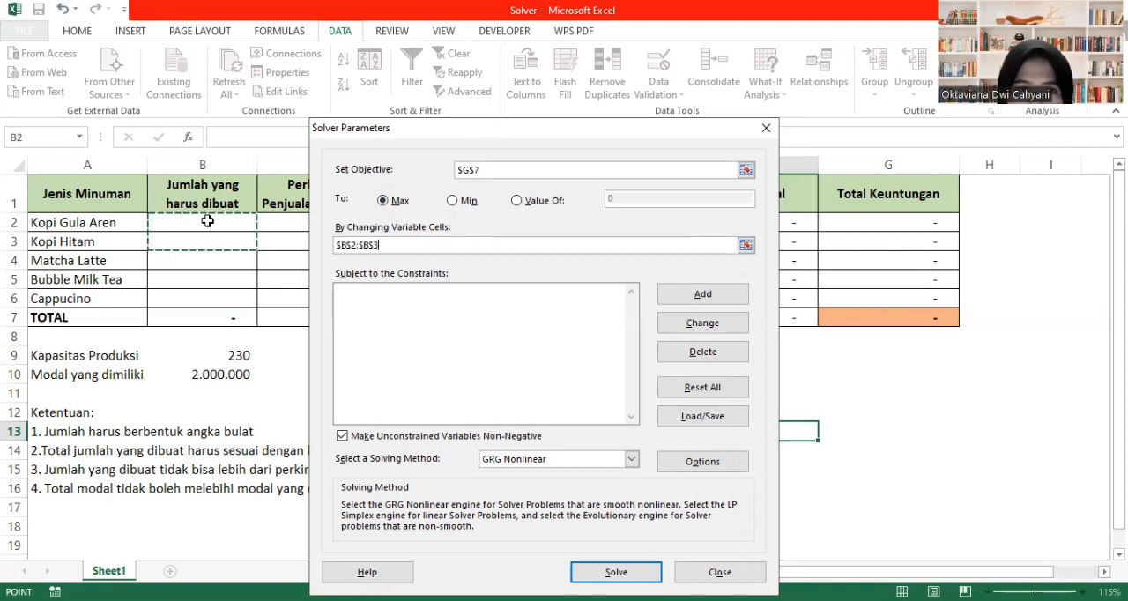
pyautogui.hotkey('shift', 'Down')
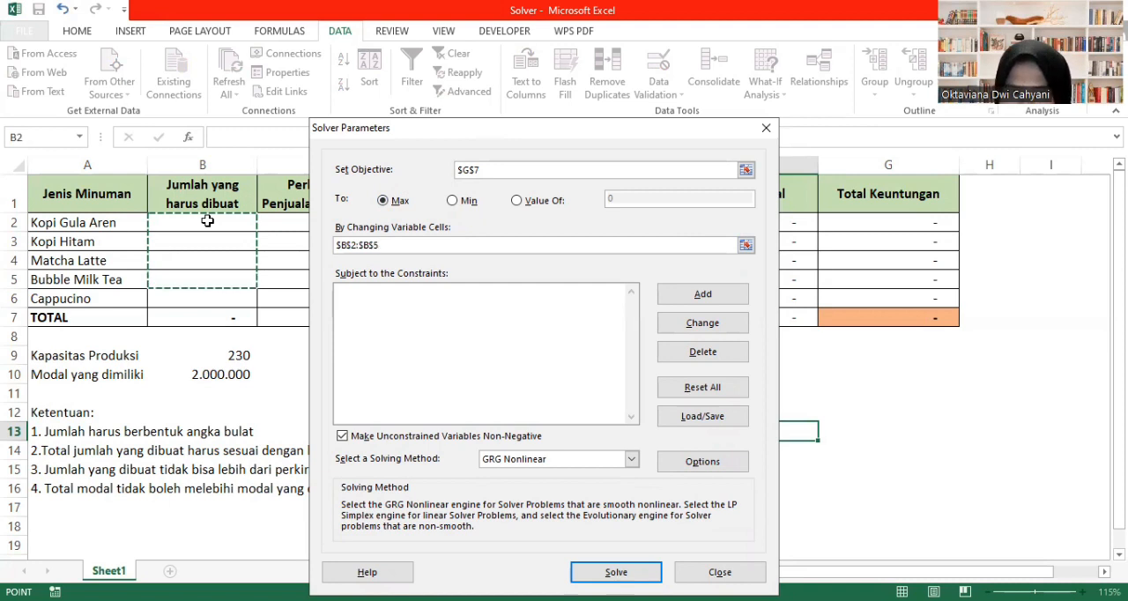
pyautogui.hotkey('shift', 'Down')
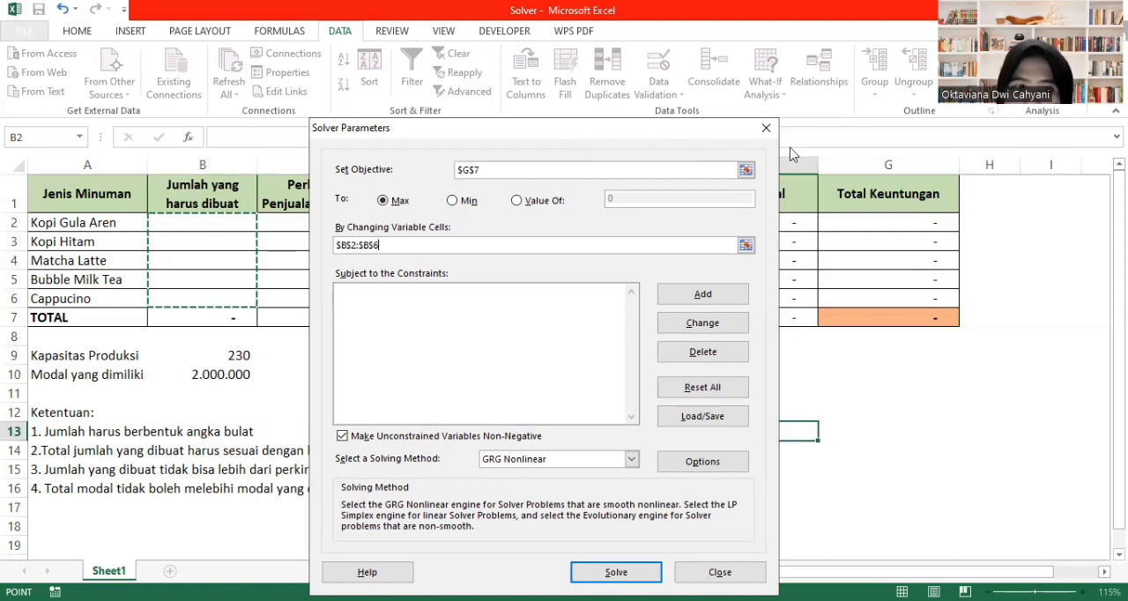
# - Add a Solver constraint requiring the drink quantities in B2:B6 to be integers (int)
pyautogui.moveTo(641, 130); pyautogui.dragTo(791, 148)
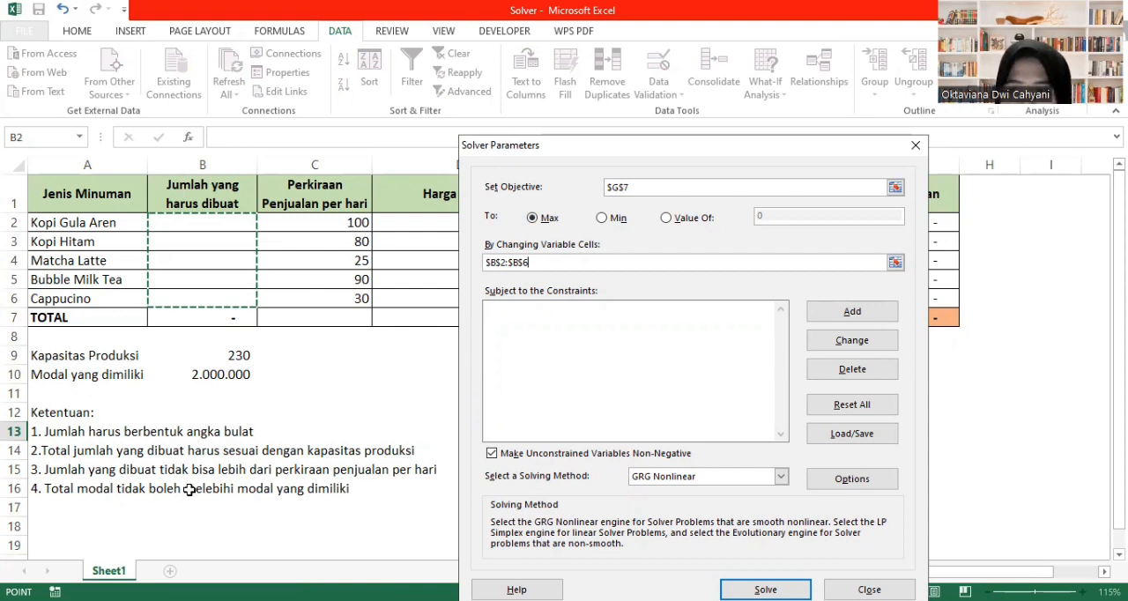
pyautogui.click(839, 316)
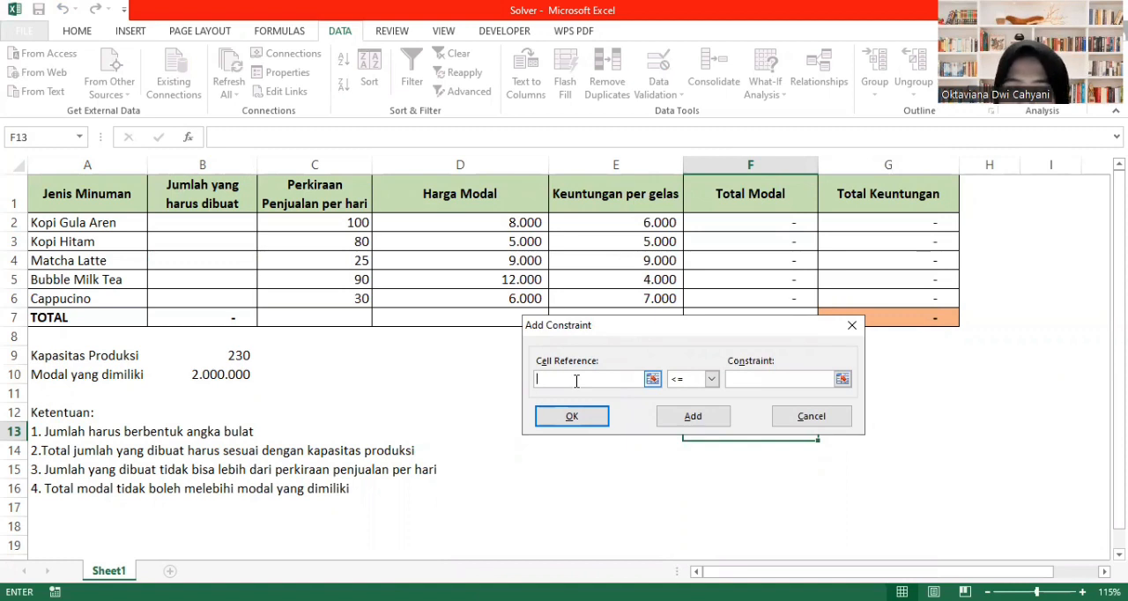
pyautogui.click(220, 226)
pyautogui.hotkey('shift', 'Down')
pyautogui.hotkey('shift', 'Down')
pyautogui.hotkey('shift', 'Down')
pyautogui.hotkey('shift', 'Down')
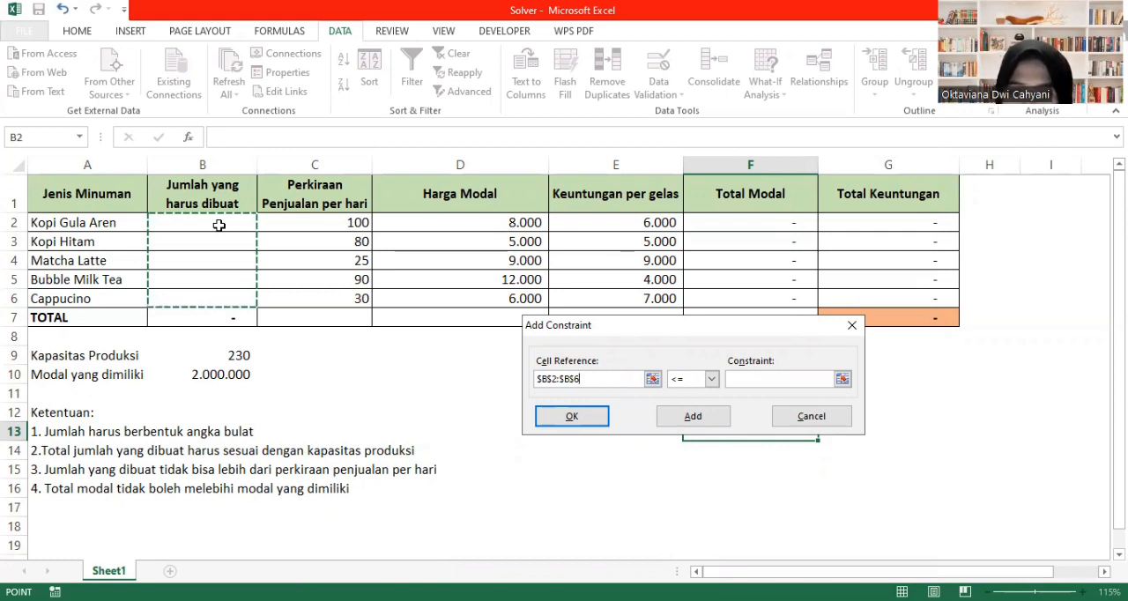
pyautogui.click(712, 379)
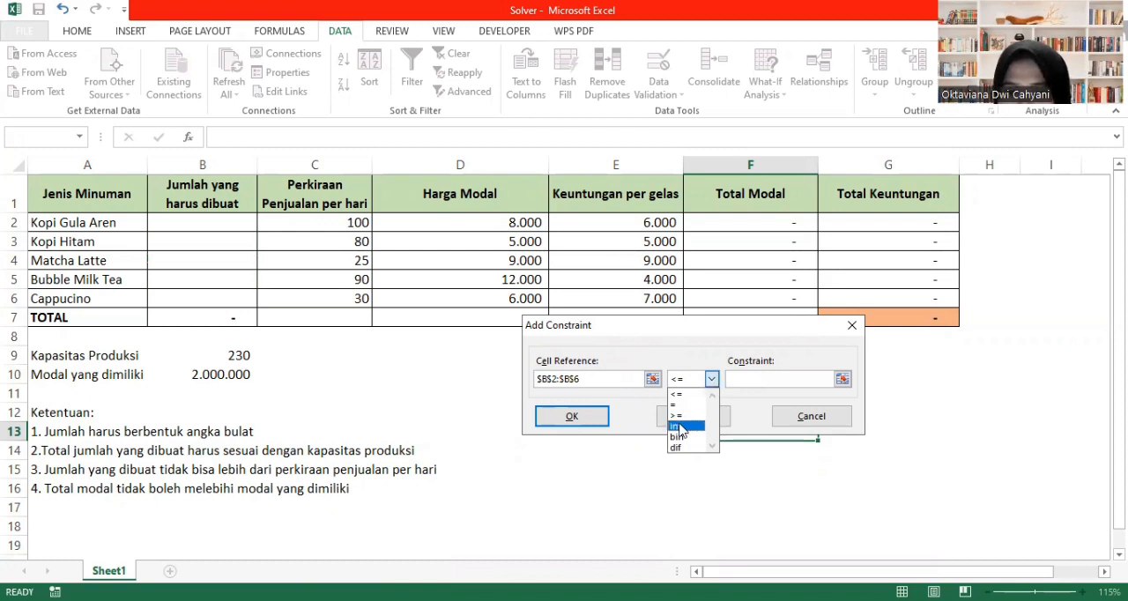
pyautogui.click(687, 430)
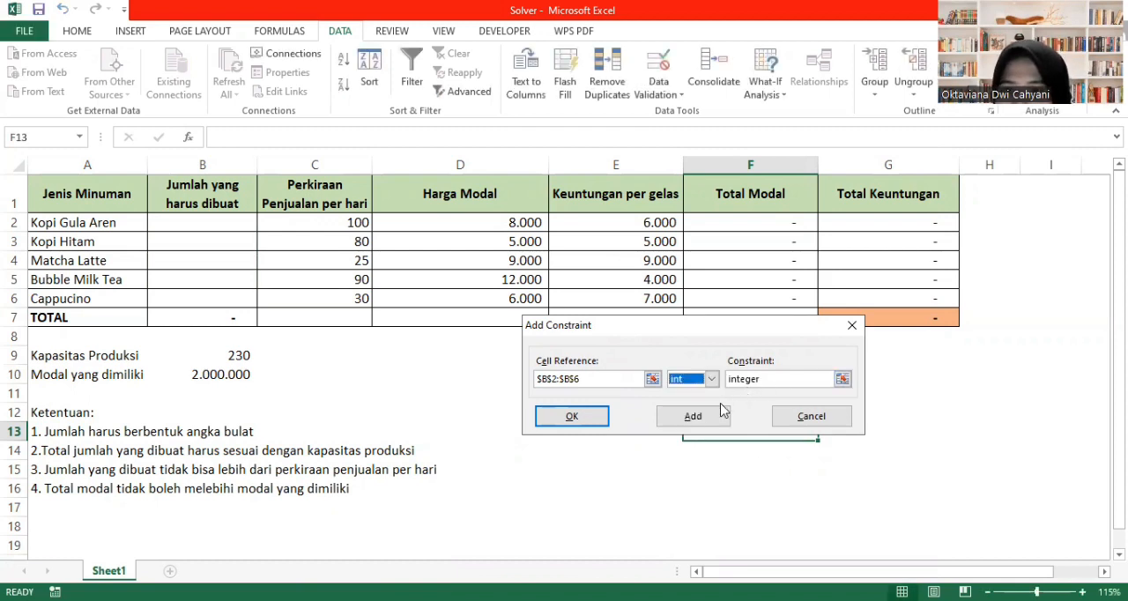
pyautogui.click(693, 416)
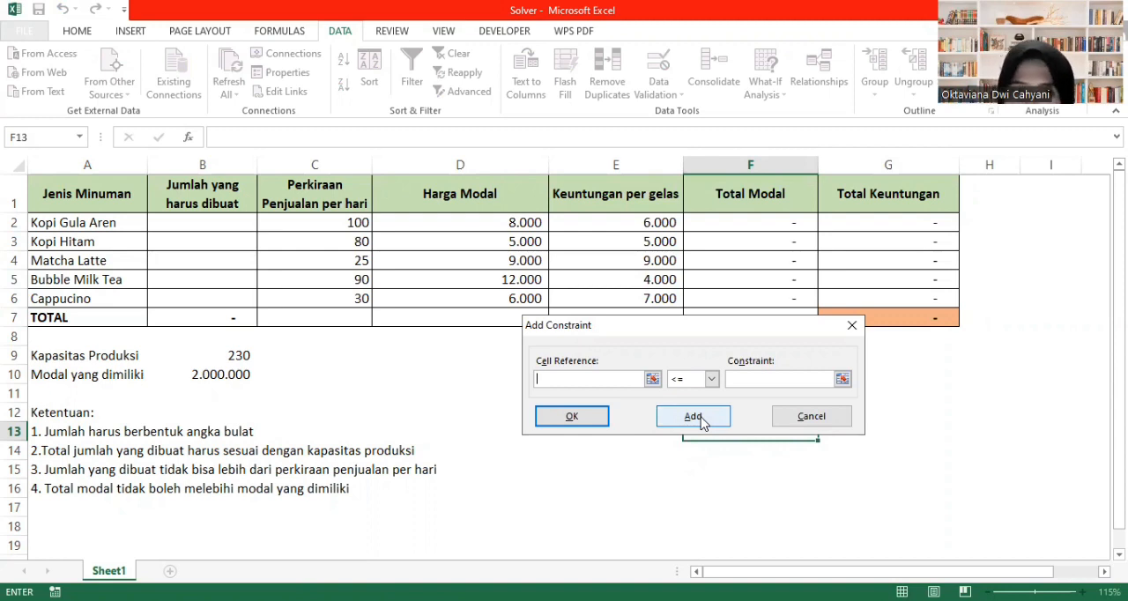
# - Add a Solver constraint making the total quantity in B7 equal (=) to the Kapasitas Produksi in B9
pyautogui.click(217, 321)
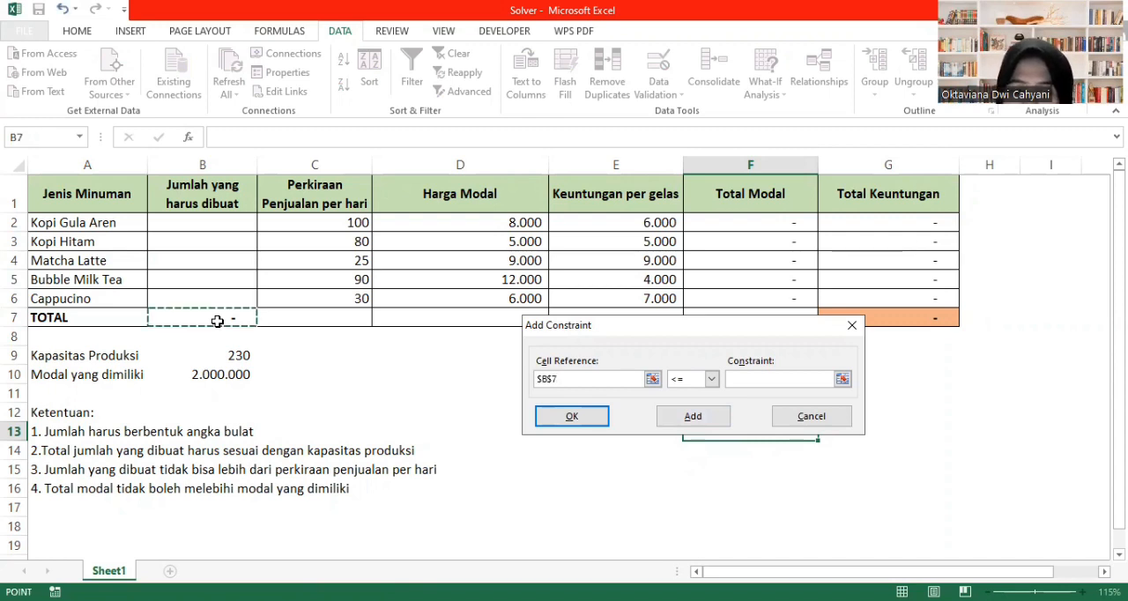
pyautogui.click(712, 379)
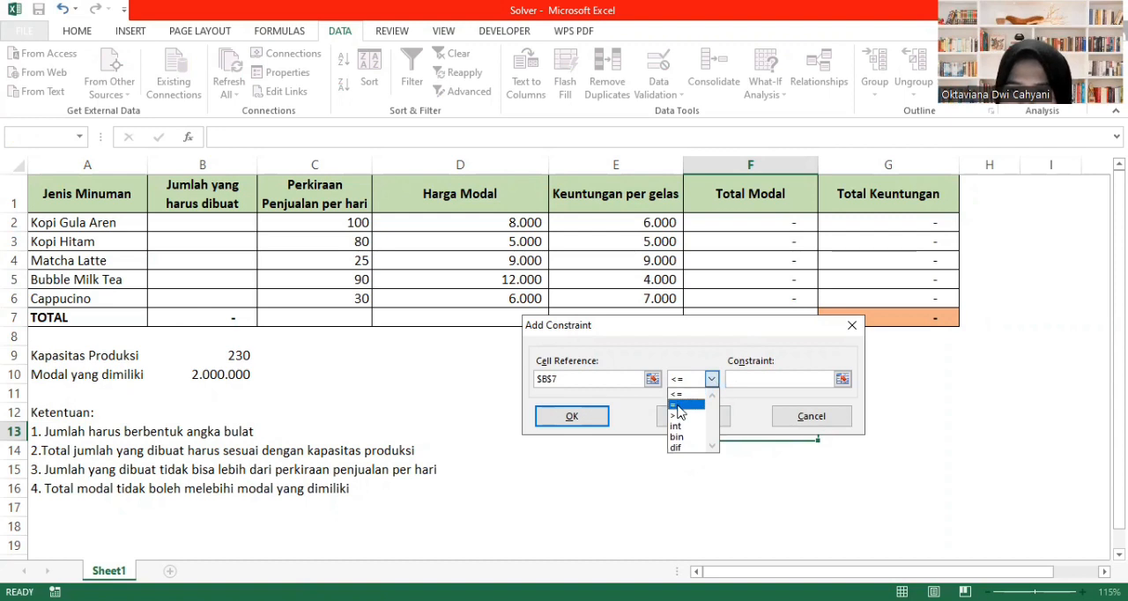
pyautogui.click(680, 405)
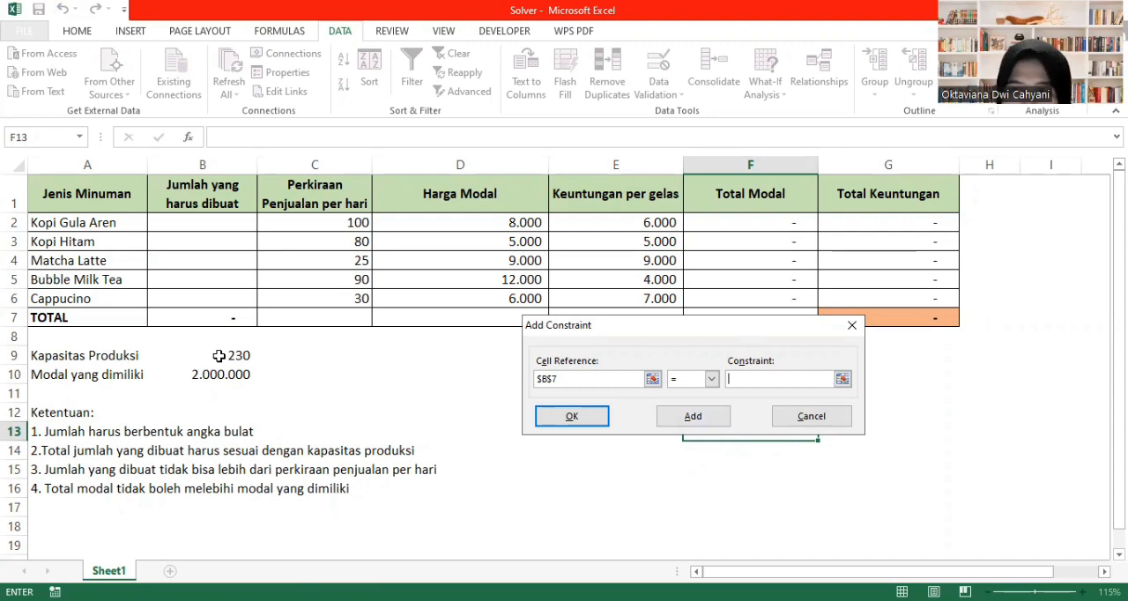
pyautogui.click(219, 356)
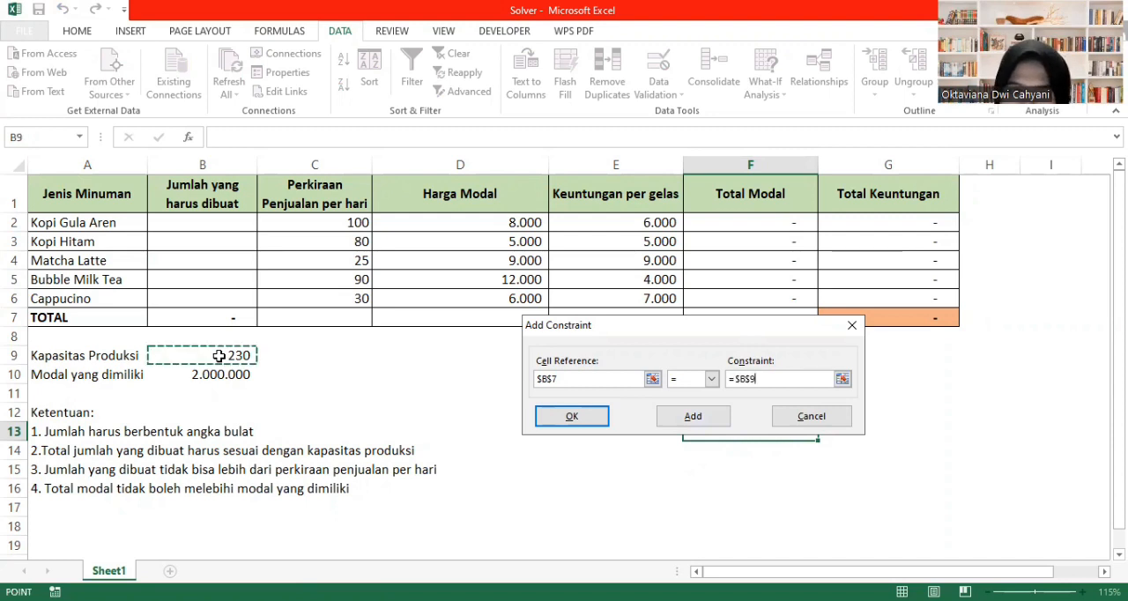
pyautogui.click(687, 419)
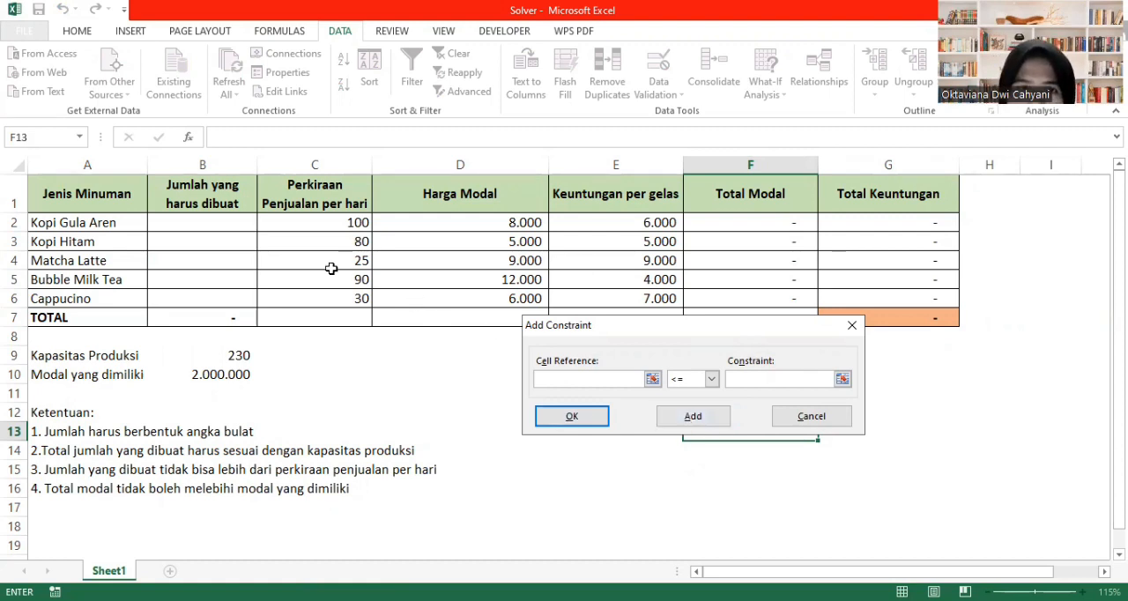
# - Add a Solver constraint keeping the drink quantities in B2:B6 at or below (<=) the Perkiraan Penjualan per hari in C2:C6
pyautogui.click(208, 224)
pyautogui.hotkey('shift', 'Down')
pyautogui.hotkey('shift', 'Down')
pyautogui.hotkey('shift', 'Down')
pyautogui.hotkey('shift', 'Down')
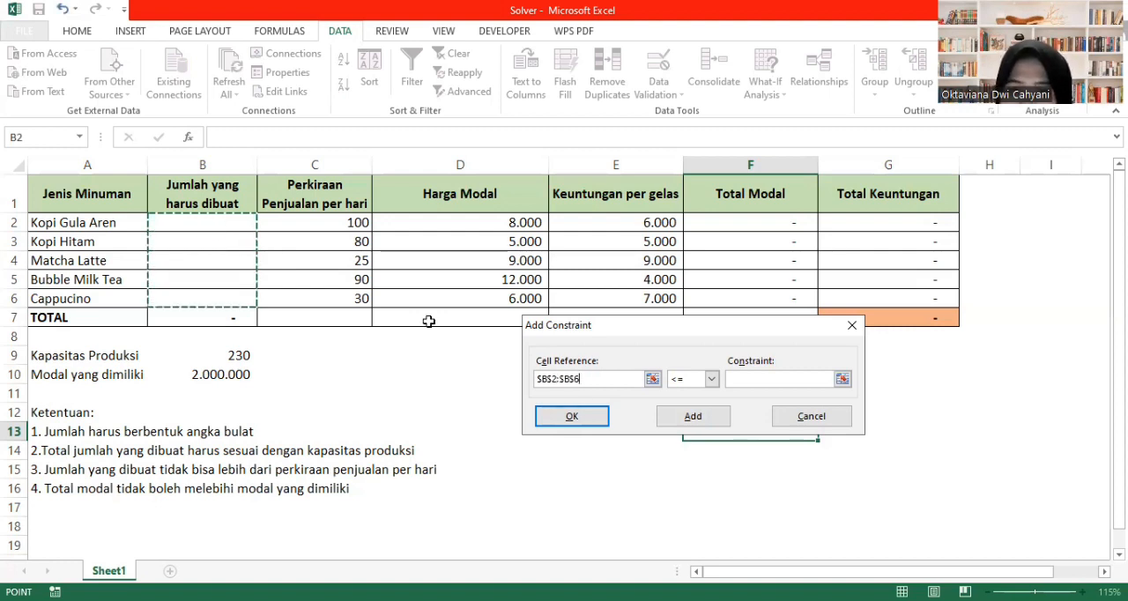
pyautogui.click(758, 379)
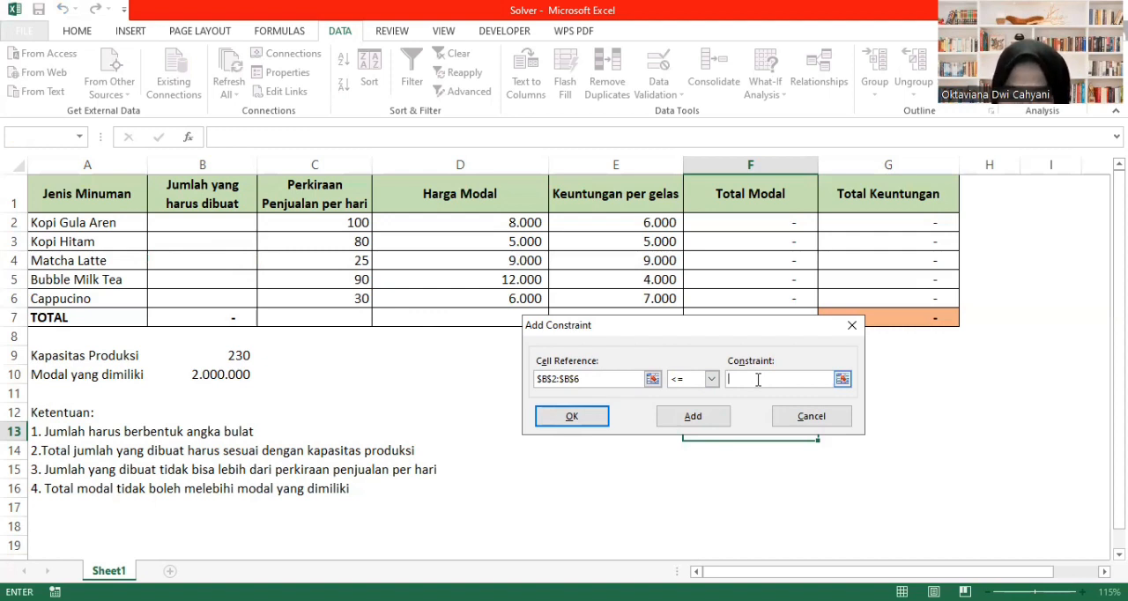
pyautogui.click(328, 224)
pyautogui.hotkey('shift', 'Down')
pyautogui.hotkey('shift', 'Down')
pyautogui.hotkey('shift', 'Down')
pyautogui.hotkey('shift', 'Down')
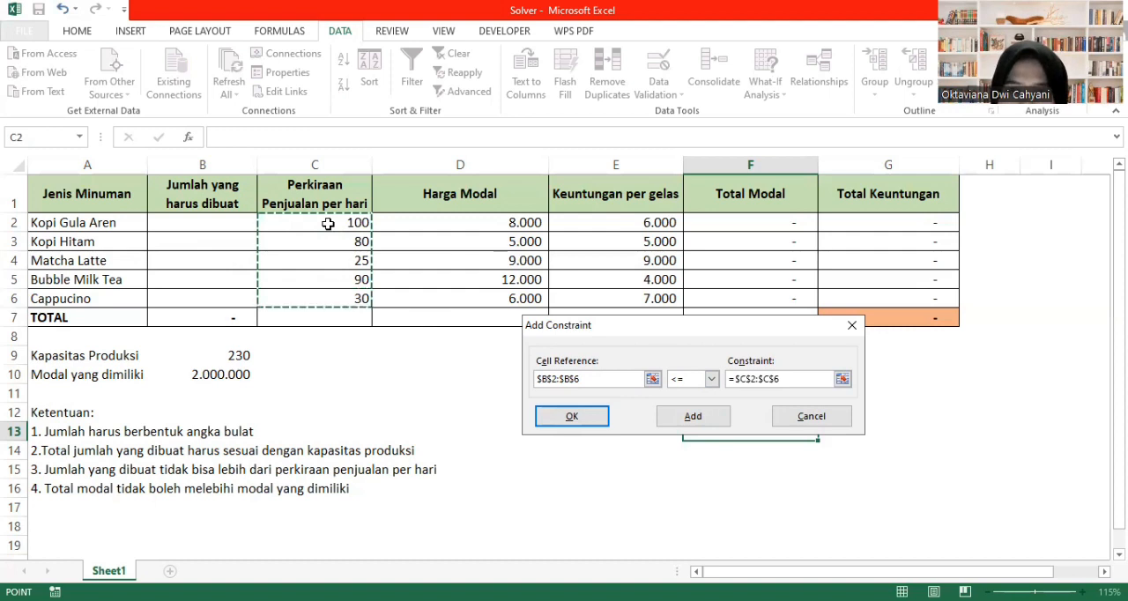
pyautogui.click(682, 417)
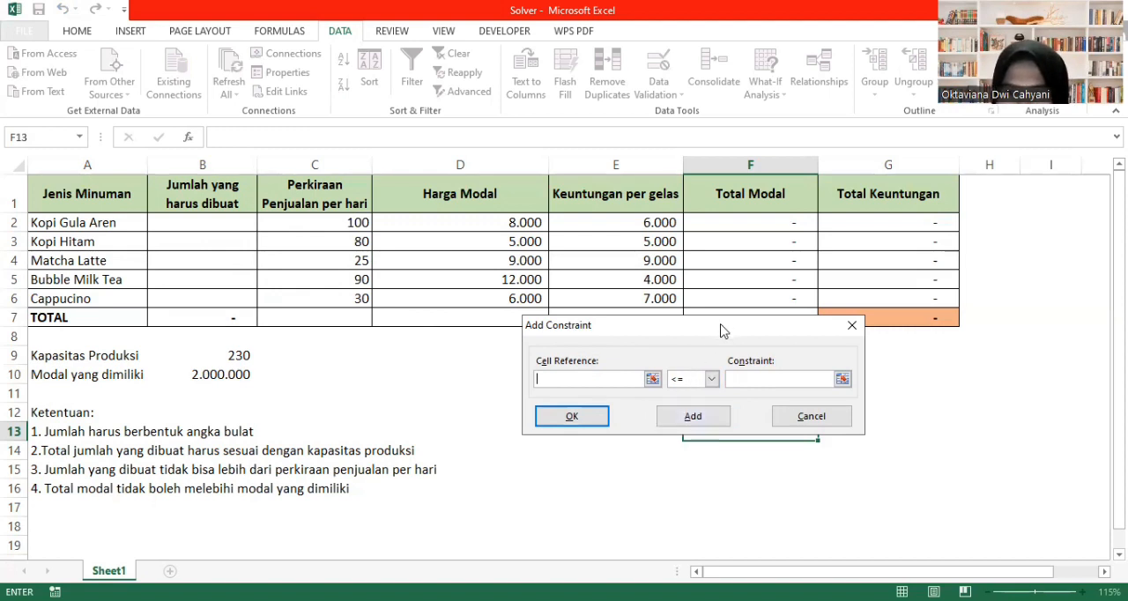
# - Add a Solver constraint keeping the overall Total Modal in F7 at or below (<=) the Modal yang dimiliki in B10
pyautogui.moveTo(721, 330); pyautogui.dragTo(765, 353)
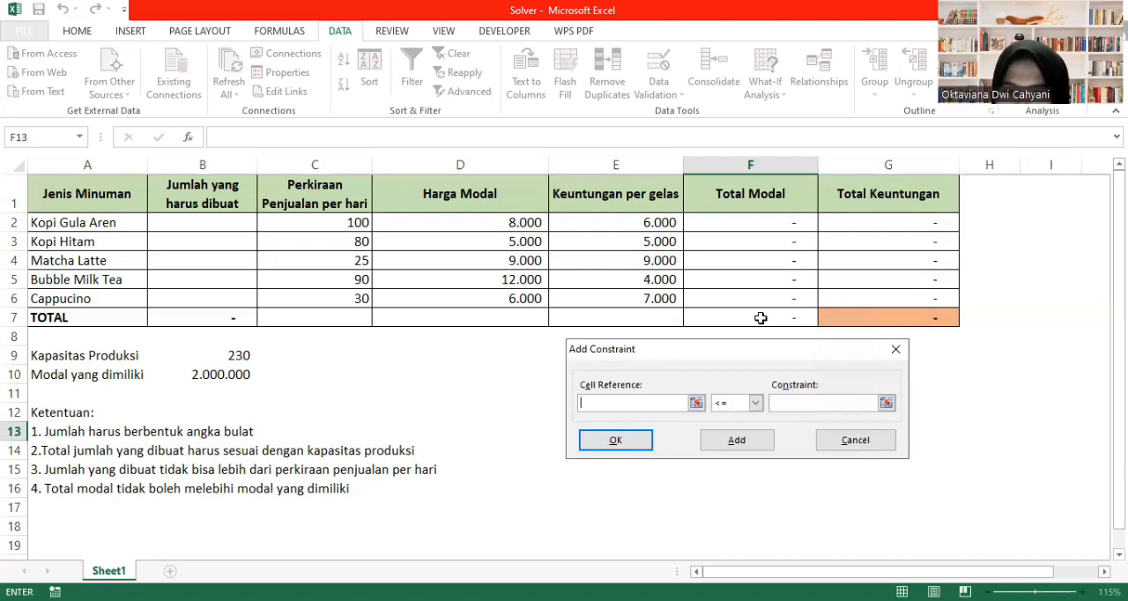
pyautogui.click(760, 317)
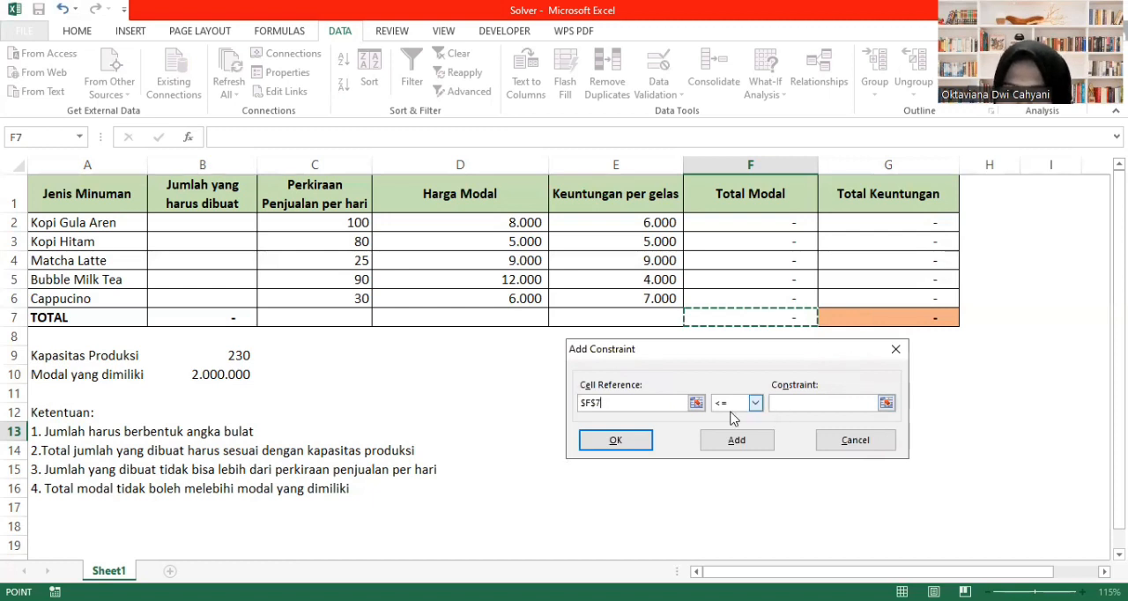
pyautogui.click(790, 403)
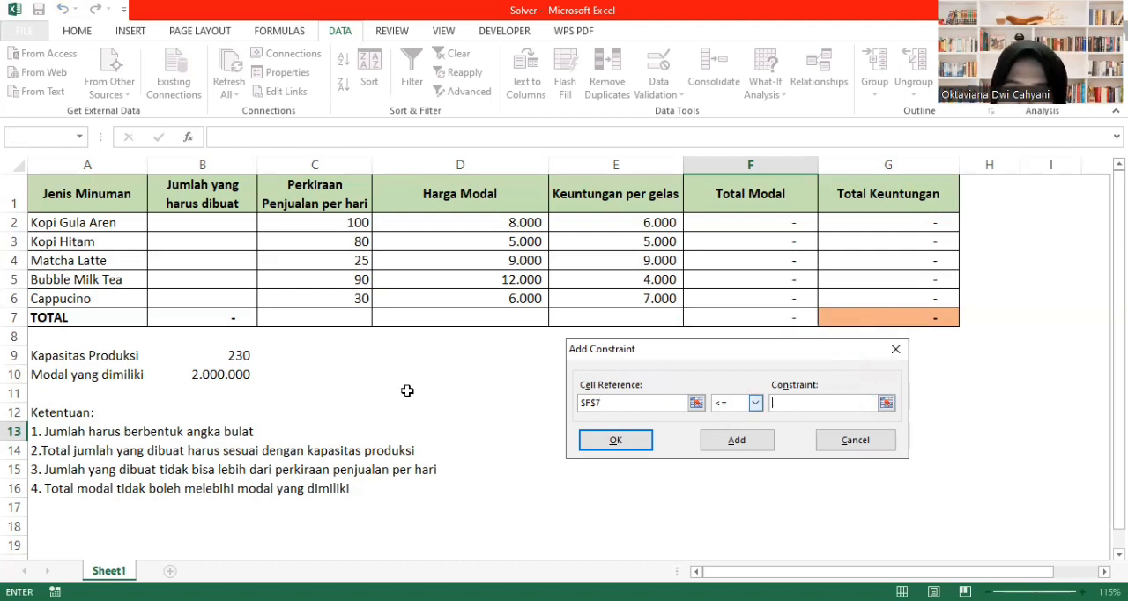
pyautogui.click(218, 375)
pyautogui.click(732, 442)
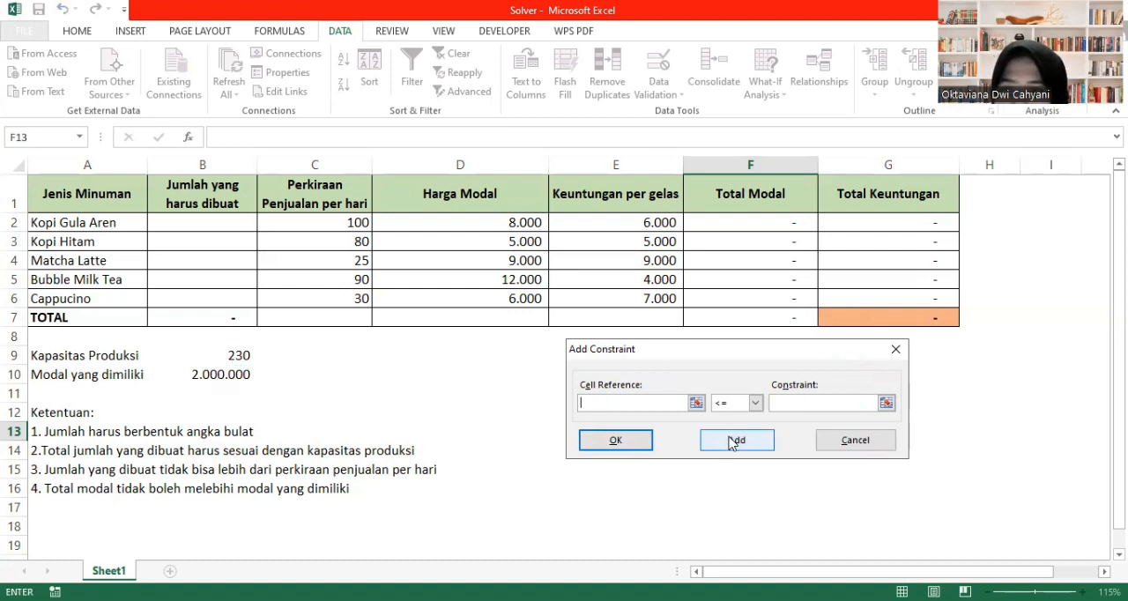
# - Finish adding constraints, solve the model with GRG Nonlinear and keep the Solver solution
pyautogui.click(895, 352)
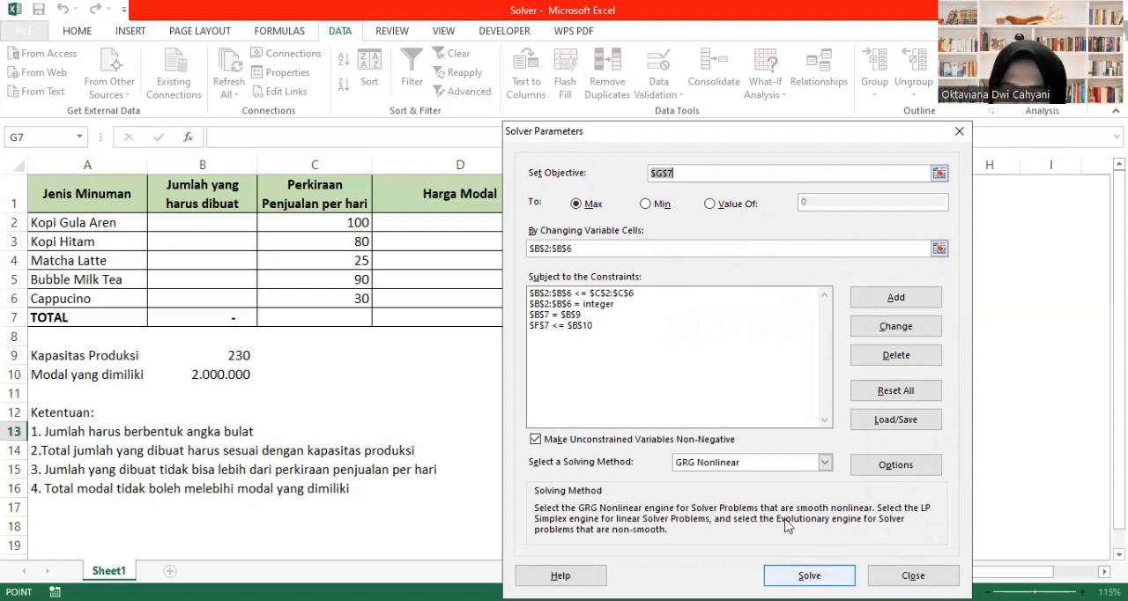
pyautogui.click(808, 575)
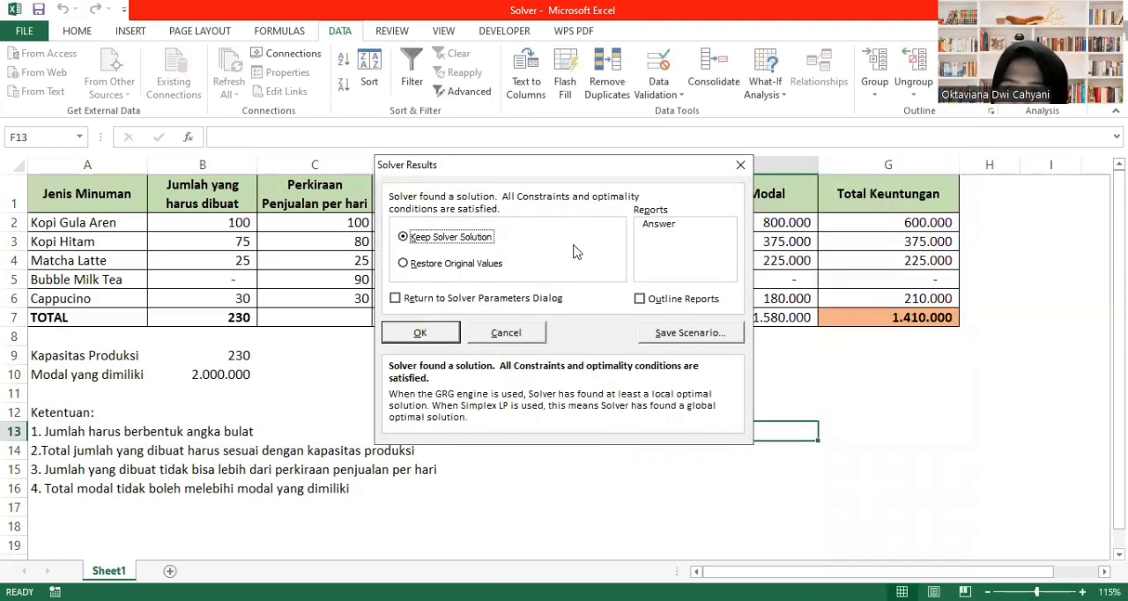
pyautogui.click(423, 335)
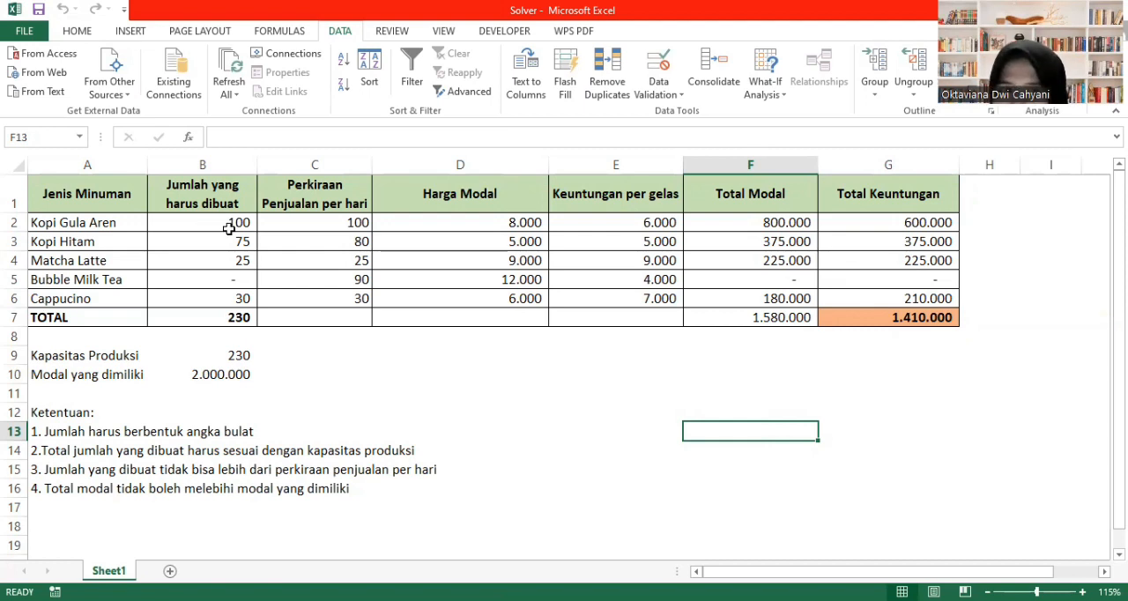
# - Examine the Bubble Milk Tea row's quantity to make, Harga Modal and Keuntungan per gelas in the solved table
pyautogui.click(209, 281)
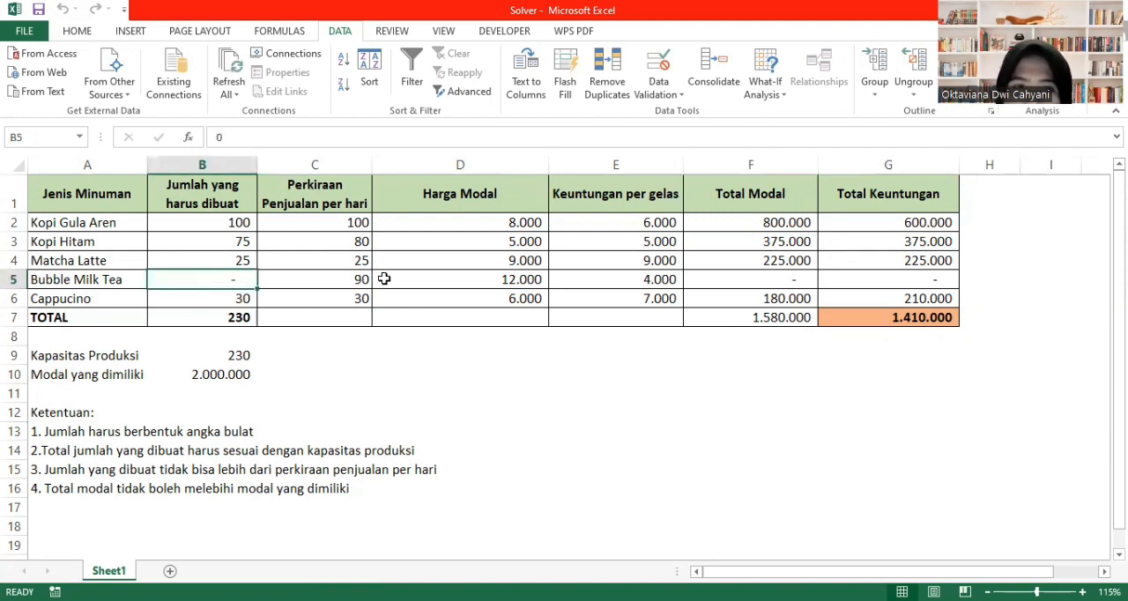
pyautogui.click(442, 283)
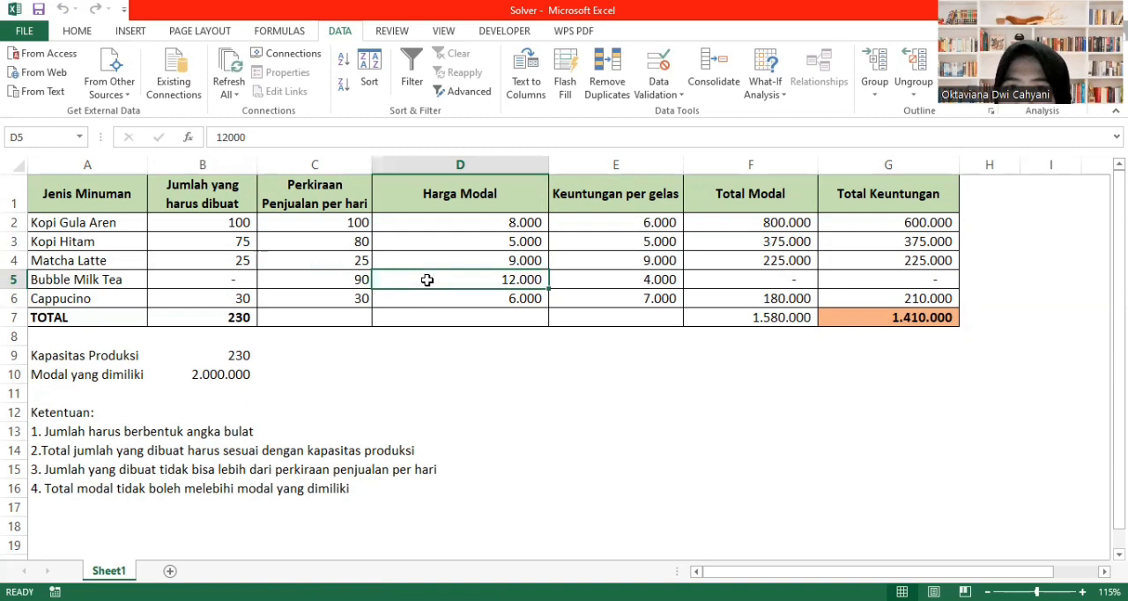
pyautogui.click(633, 281)
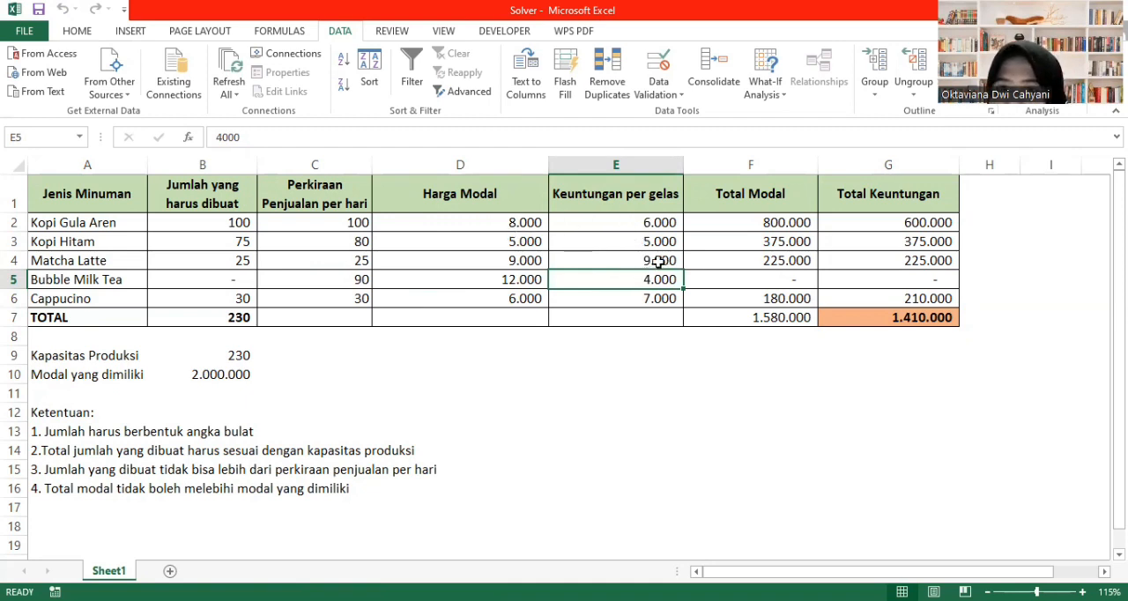
pyautogui.click(654, 359)
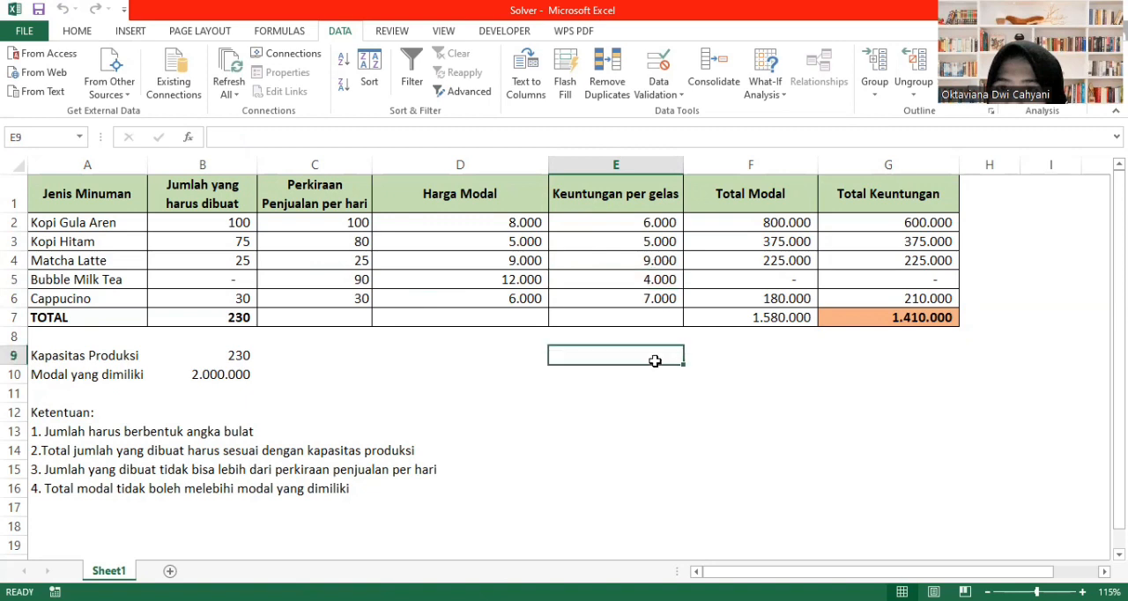
pyautogui.click(633, 335)
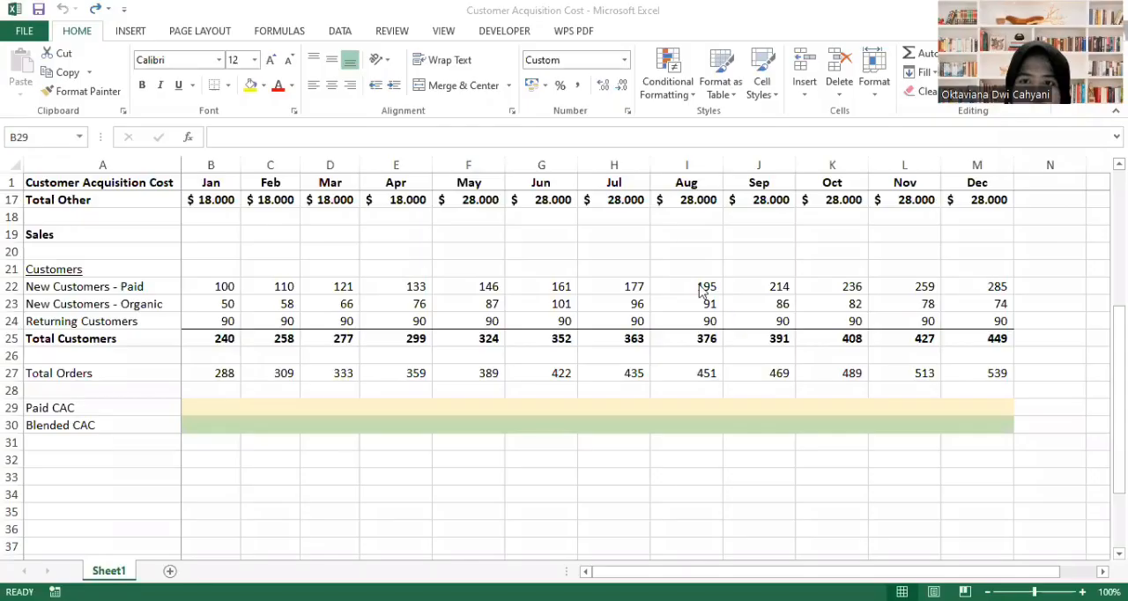
# - In the Customer Acquisition Cost workbook, enter the January Paid CAC formula =B12 in B29, referencing Total Paid Ads
pyautogui.scroll(5, 698, 285)
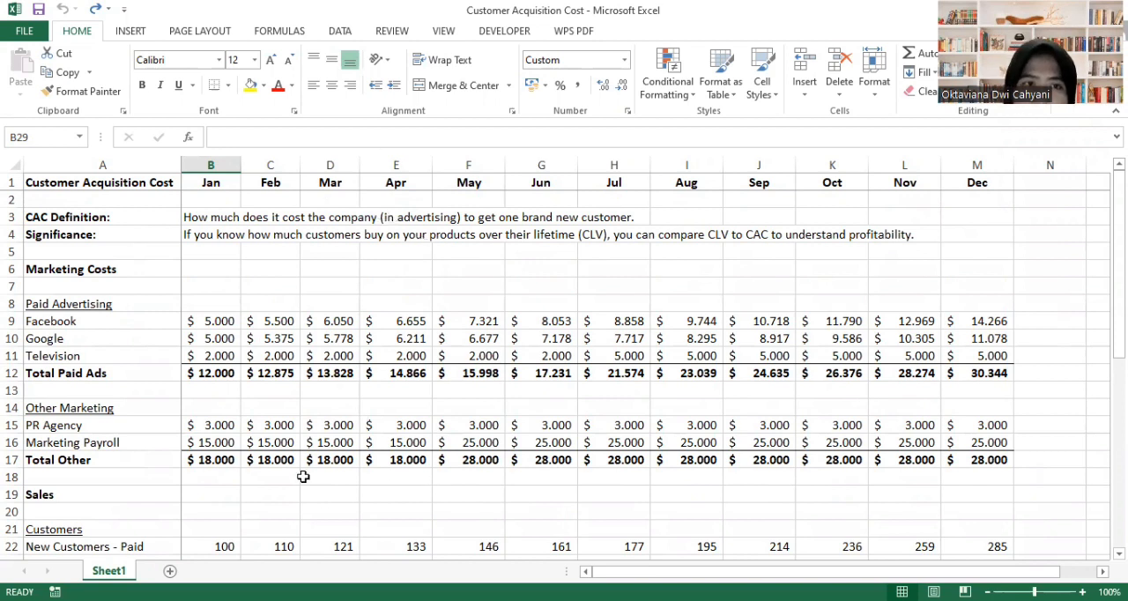
pyautogui.scroll(-5, 340, 488)
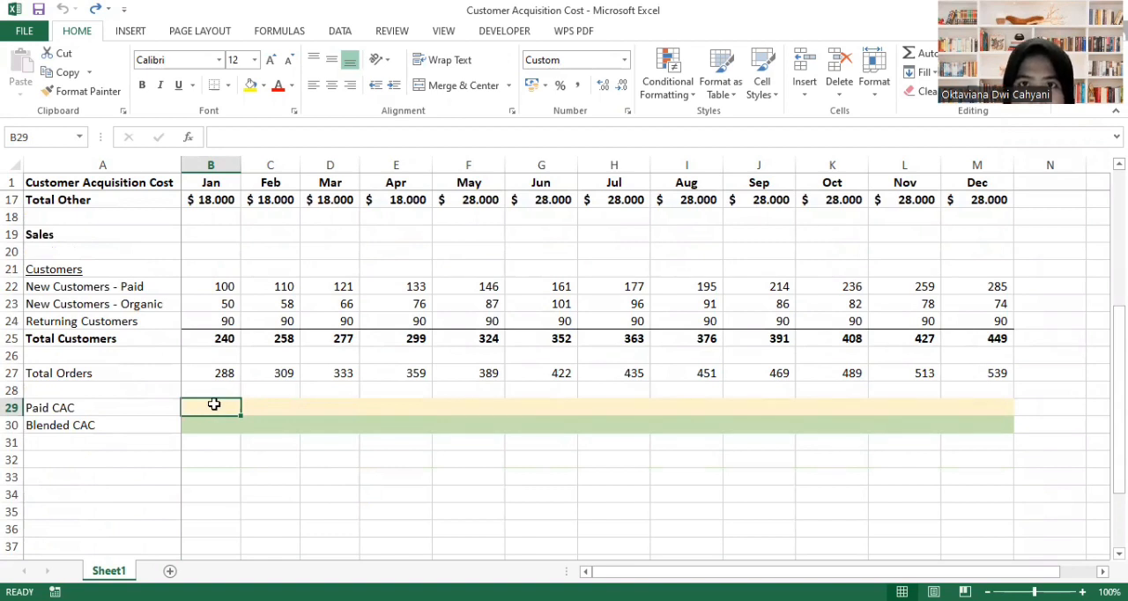
pyautogui.write('=')
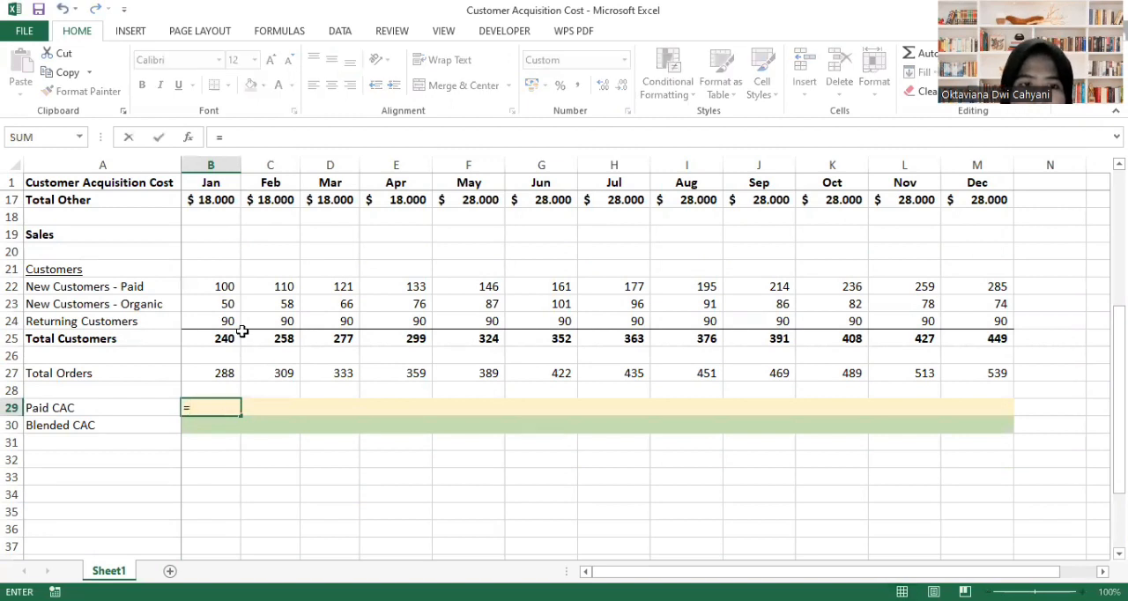
pyautogui.scroll(4, 243, 331)
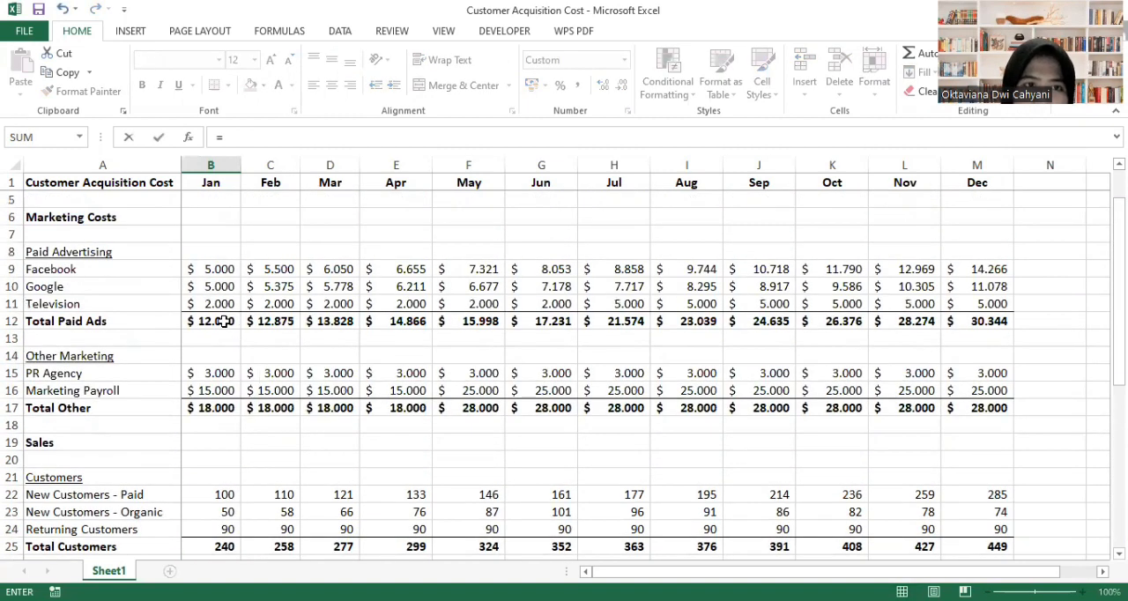
pyautogui.click(212, 324)
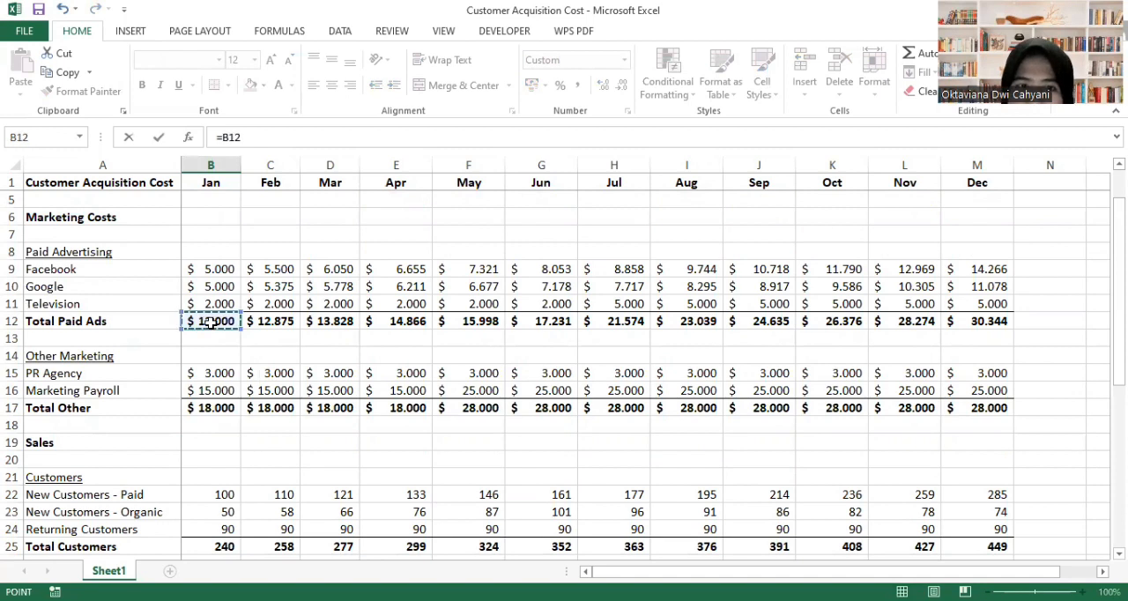
pyautogui.press('Return')
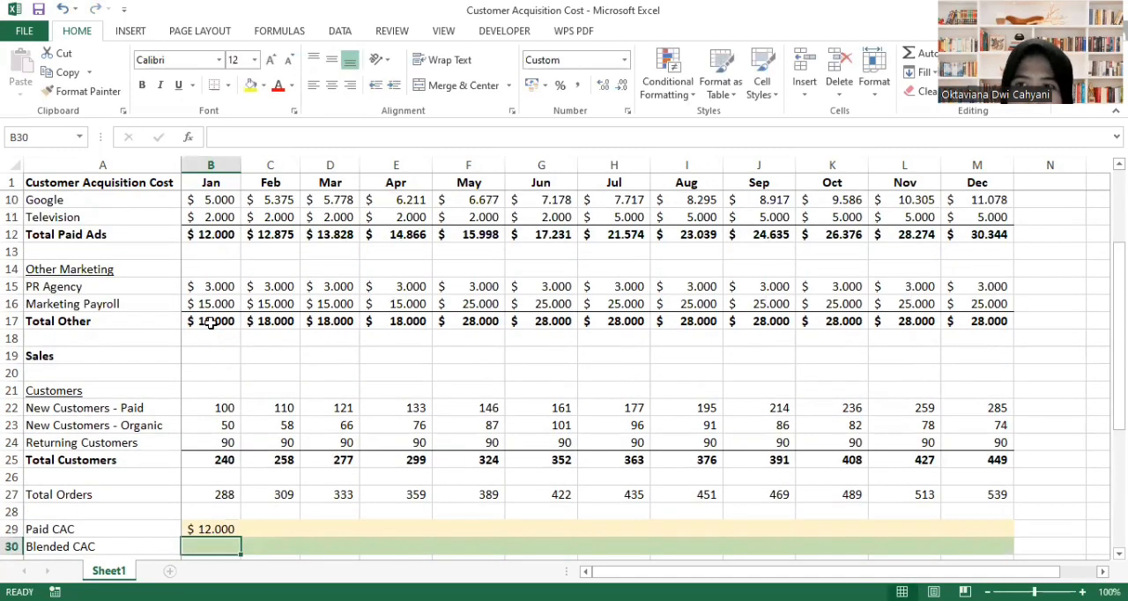
# - Fill the January Paid CAC formula across row 29 through December (B29:M29)
pyautogui.press('Up')
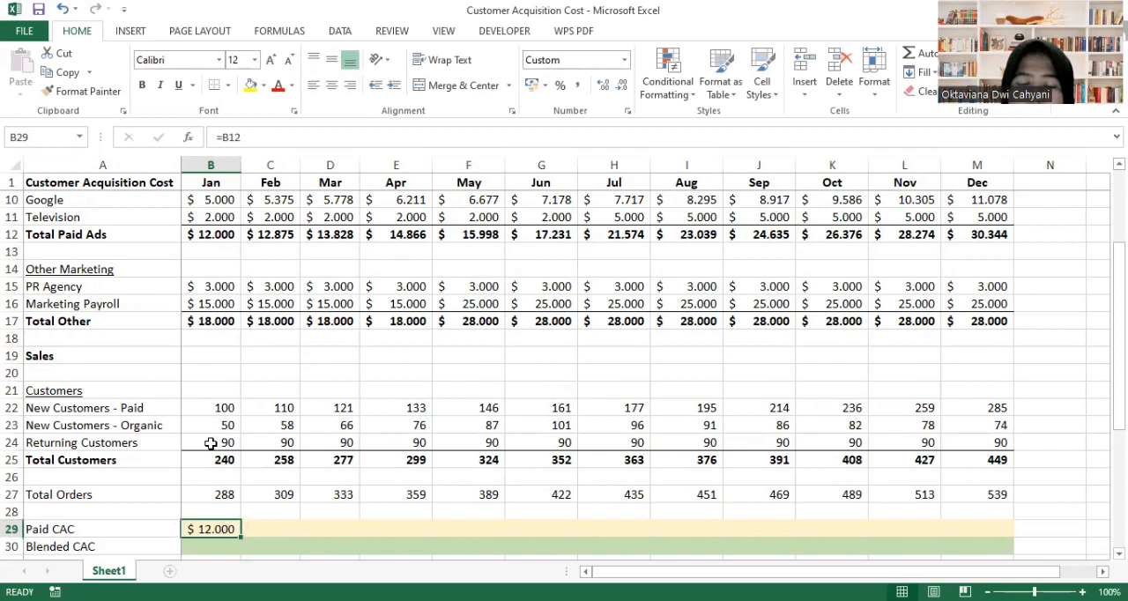
pyautogui.moveTo(241, 537); pyautogui.dragTo(987, 532)
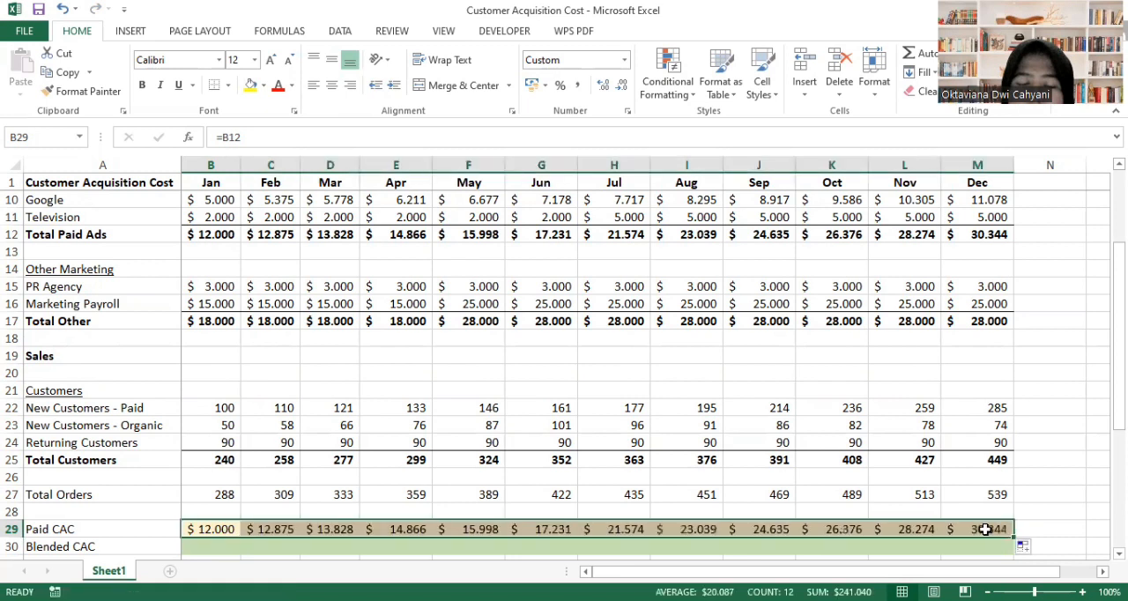
pyautogui.click(1045, 528)
# - Enter the January Blended CAC formula =B12/SUM(B22:B23) in B30, dividing Total Paid Ads by paid plus organic new customers
pyautogui.scroll(-2, 1046, 526)
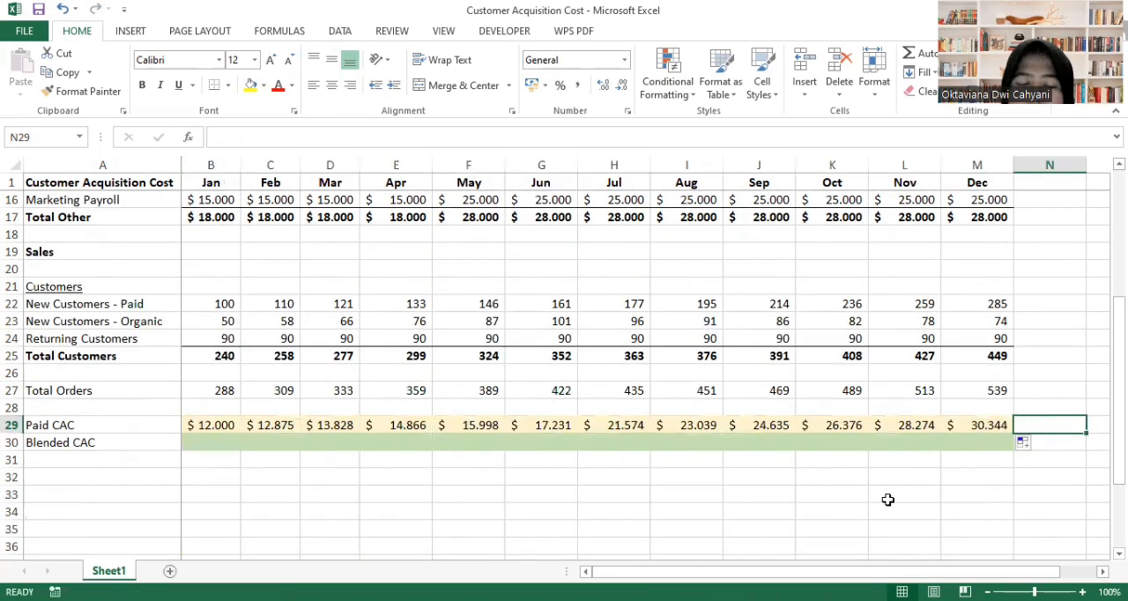
pyautogui.click(213, 446)
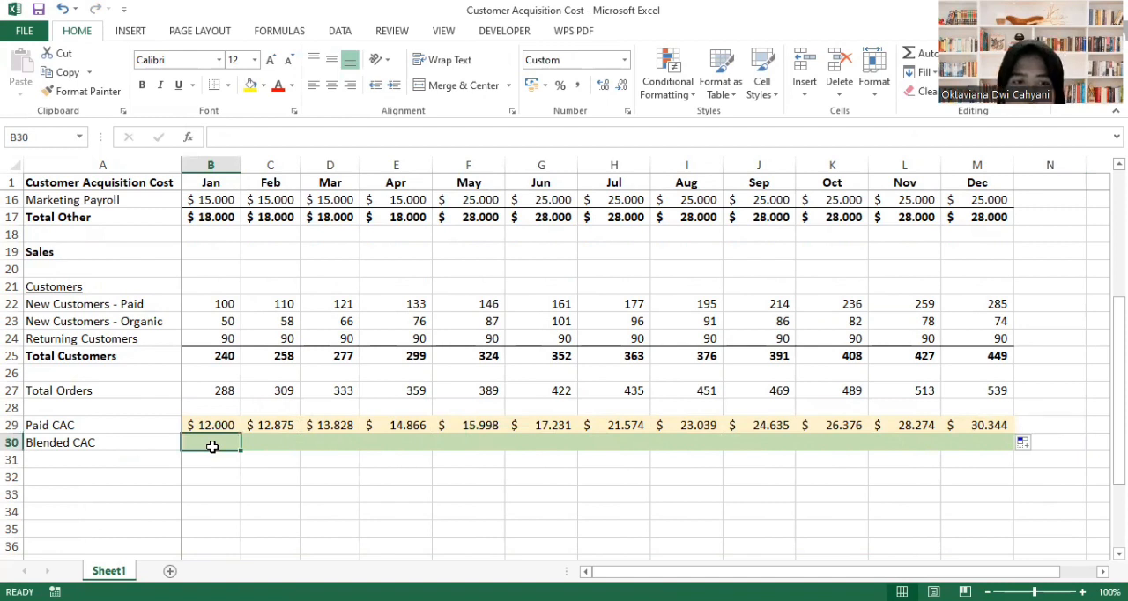
pyautogui.write('=')
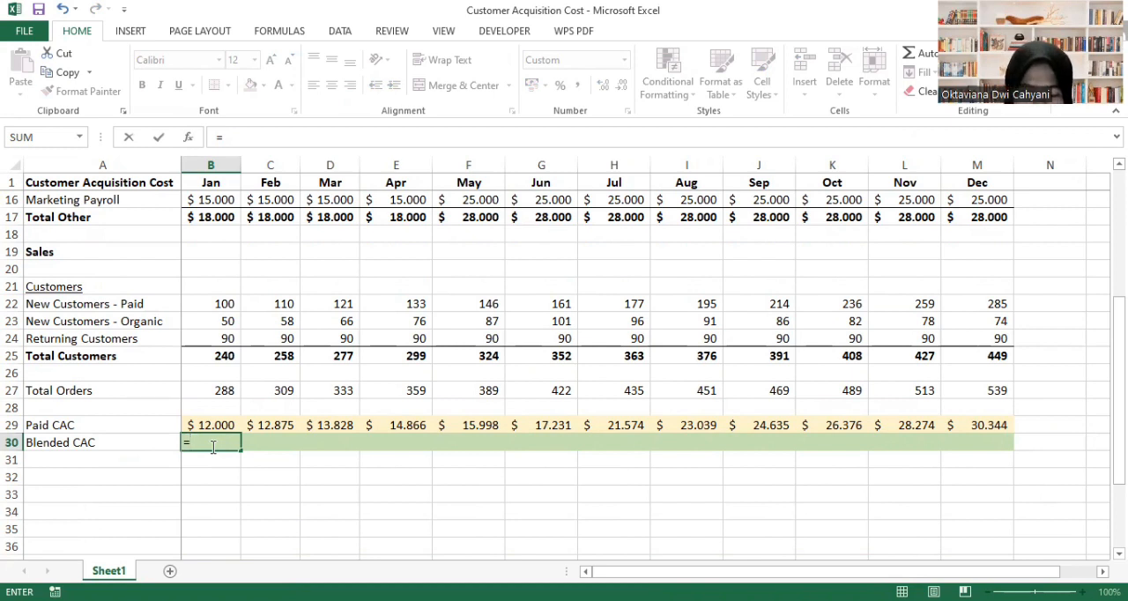
pyautogui.scroll(3, 302, 301)
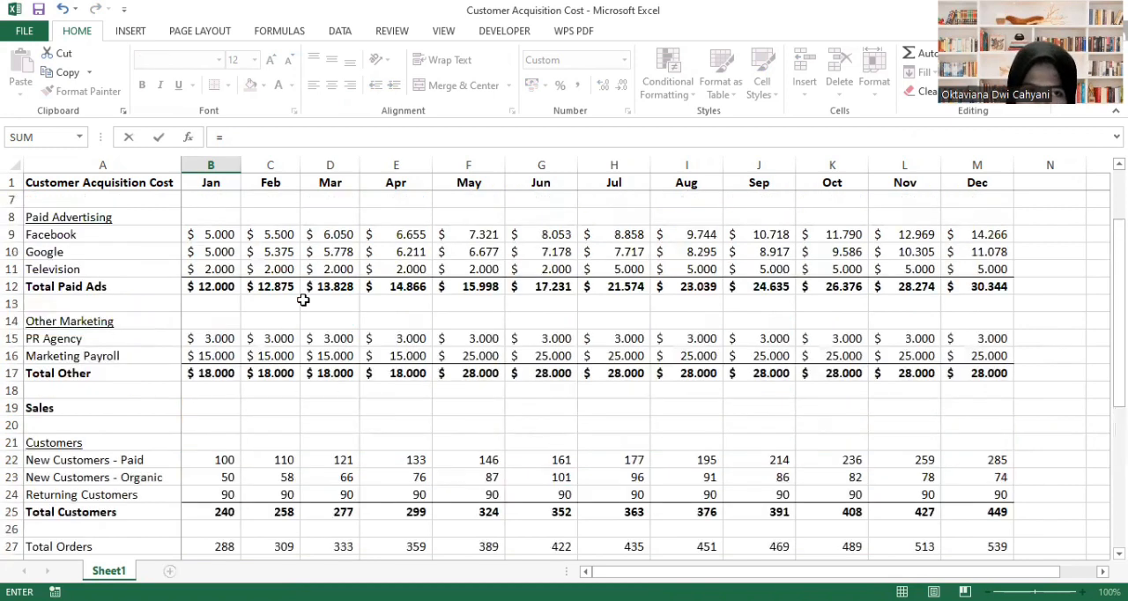
pyautogui.click(222, 290)
pyautogui.scroll(-2, 296, 494)
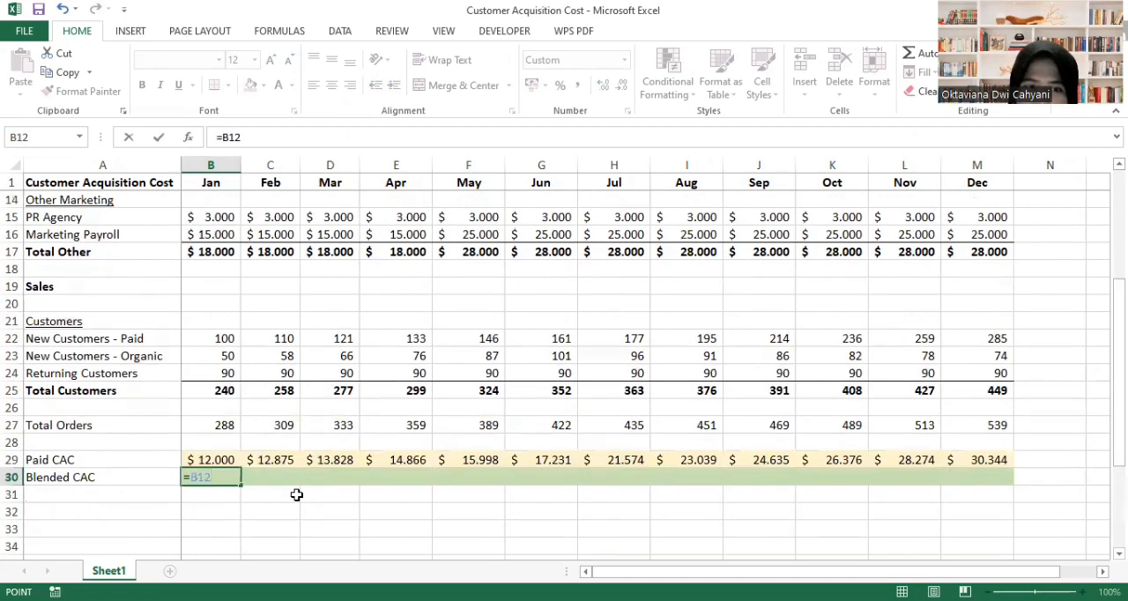
pyautogui.write('/')
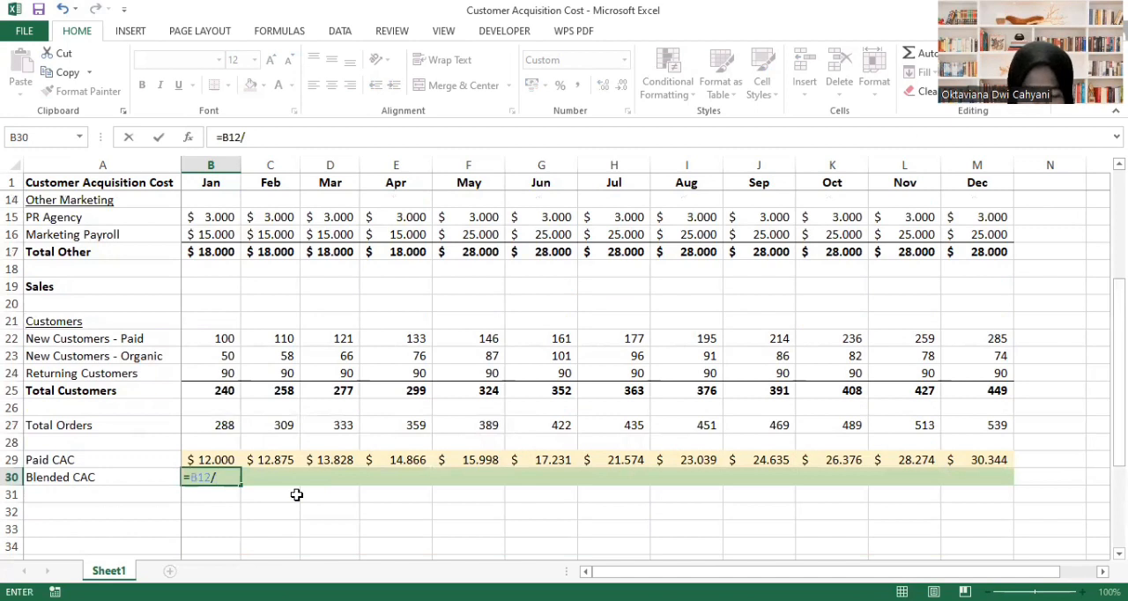
pyautogui.write('S')
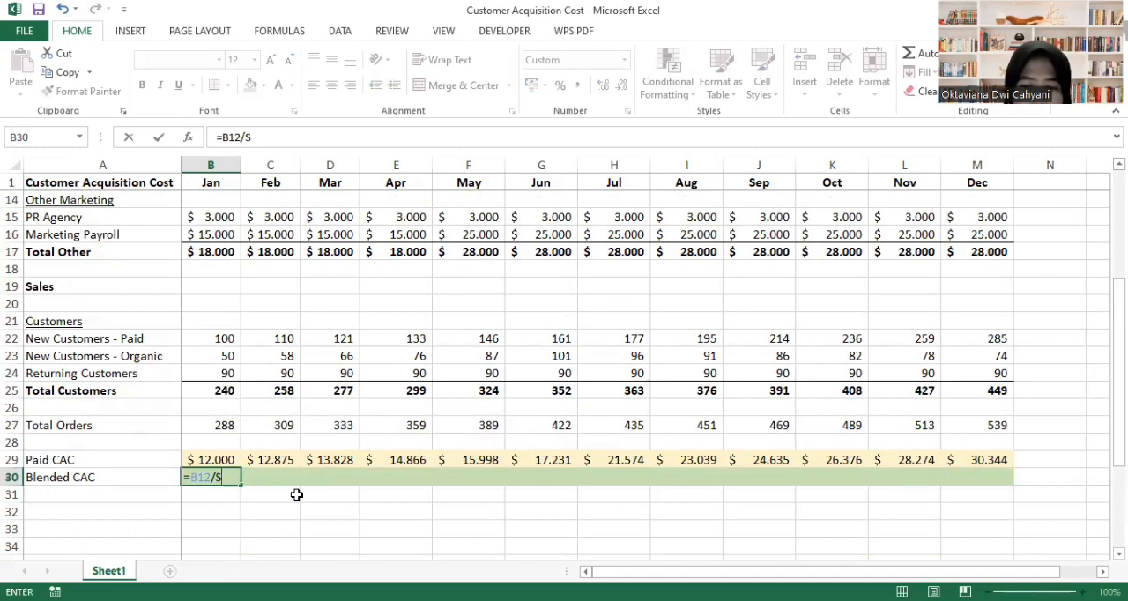
pyautogui.write('UM')
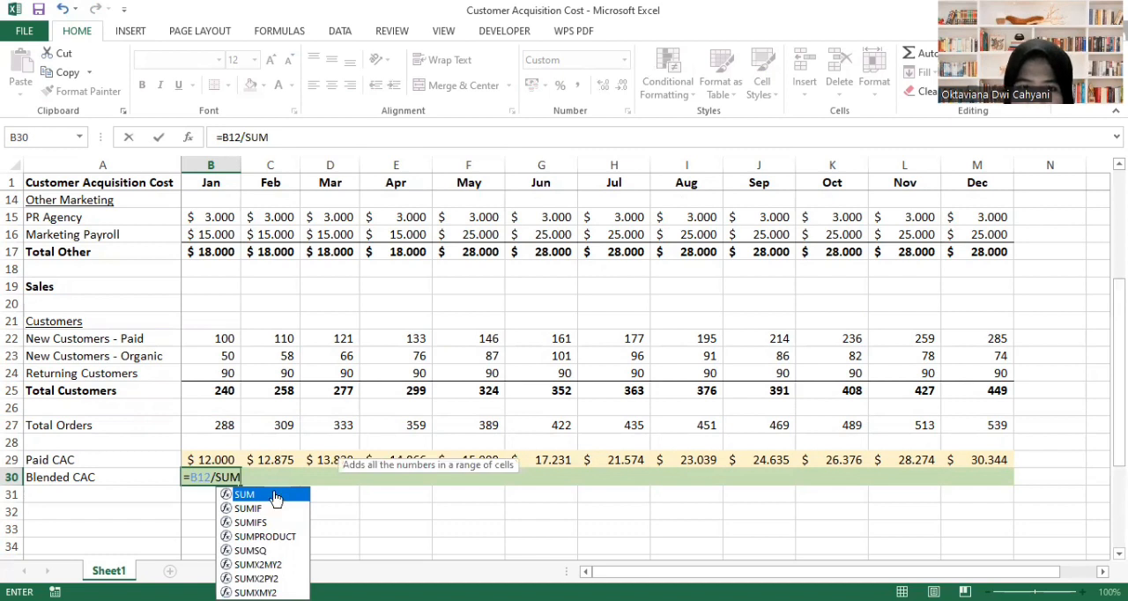
pyautogui.doubleClick(272, 495)
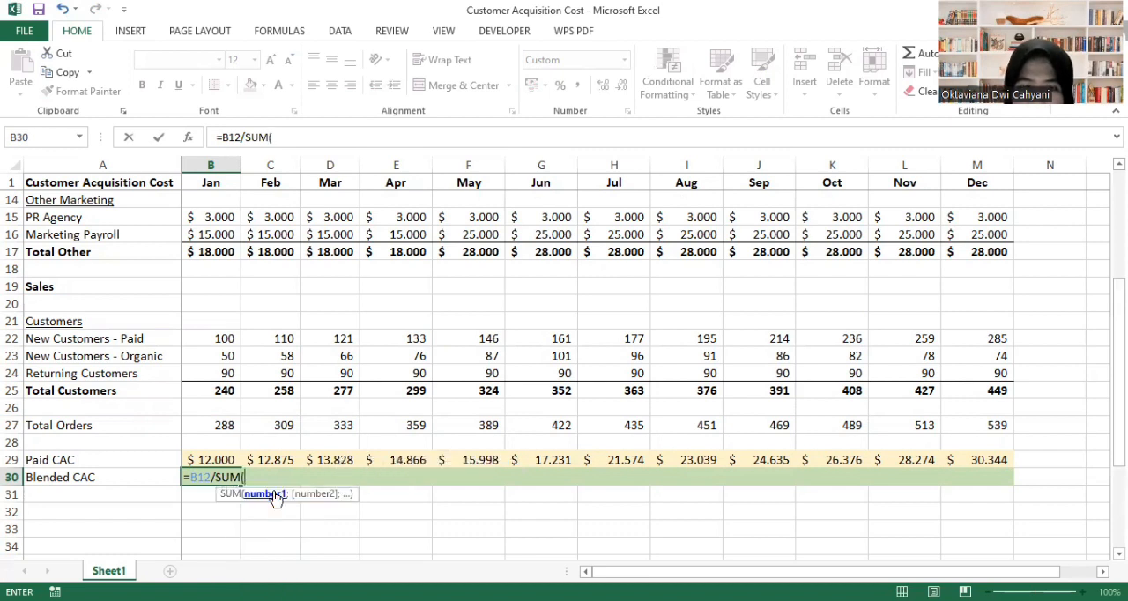
pyautogui.click(218, 339)
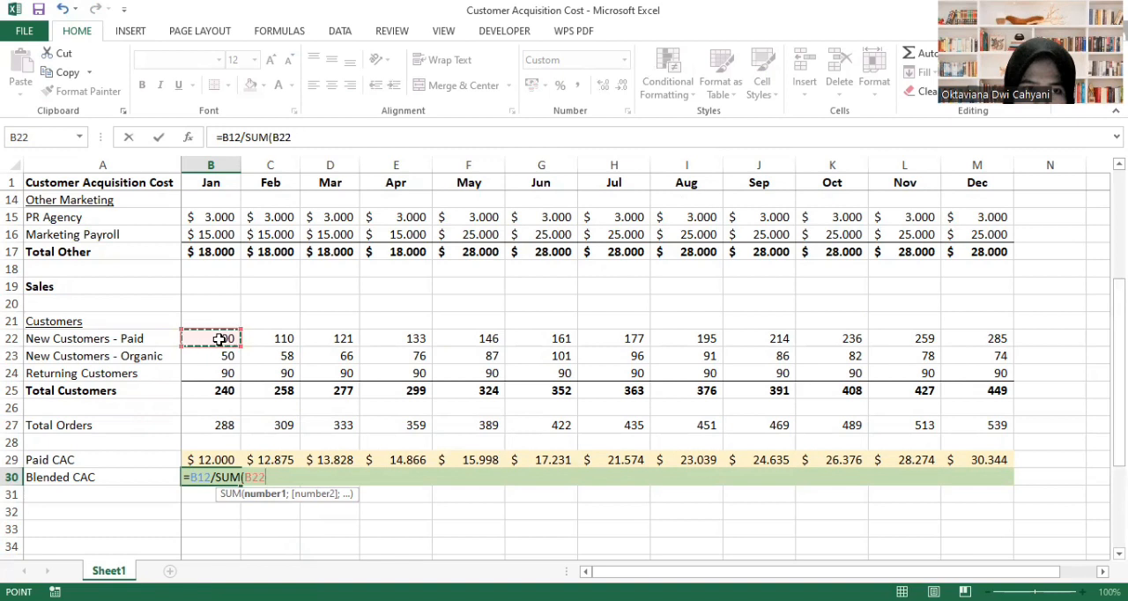
pyautogui.hotkey('shift', 'Down')
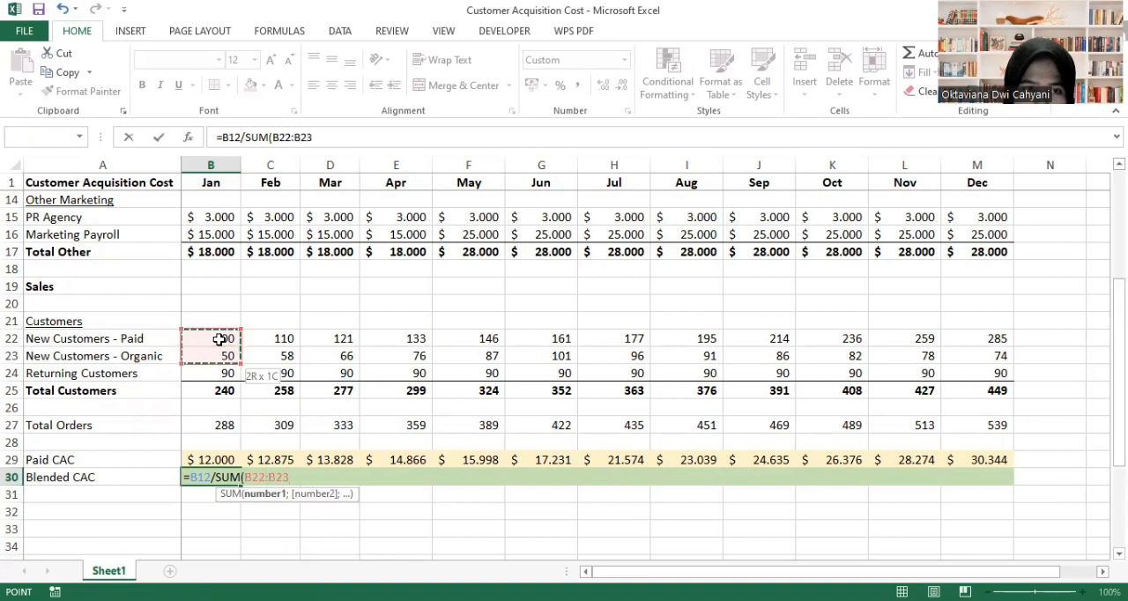
pyautogui.write(')')
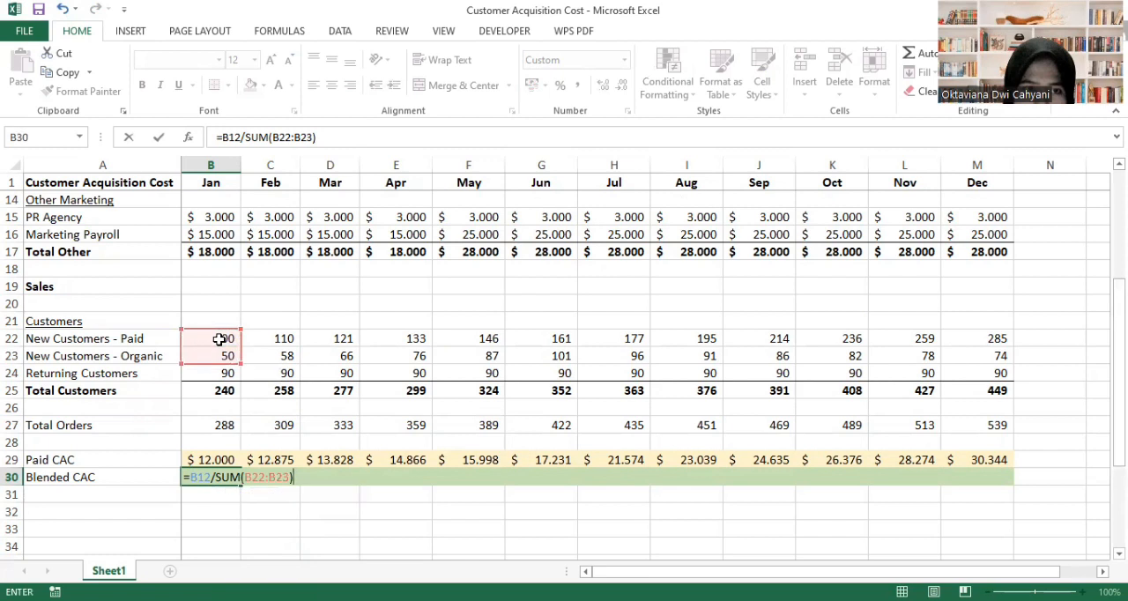
pyautogui.press('Return')
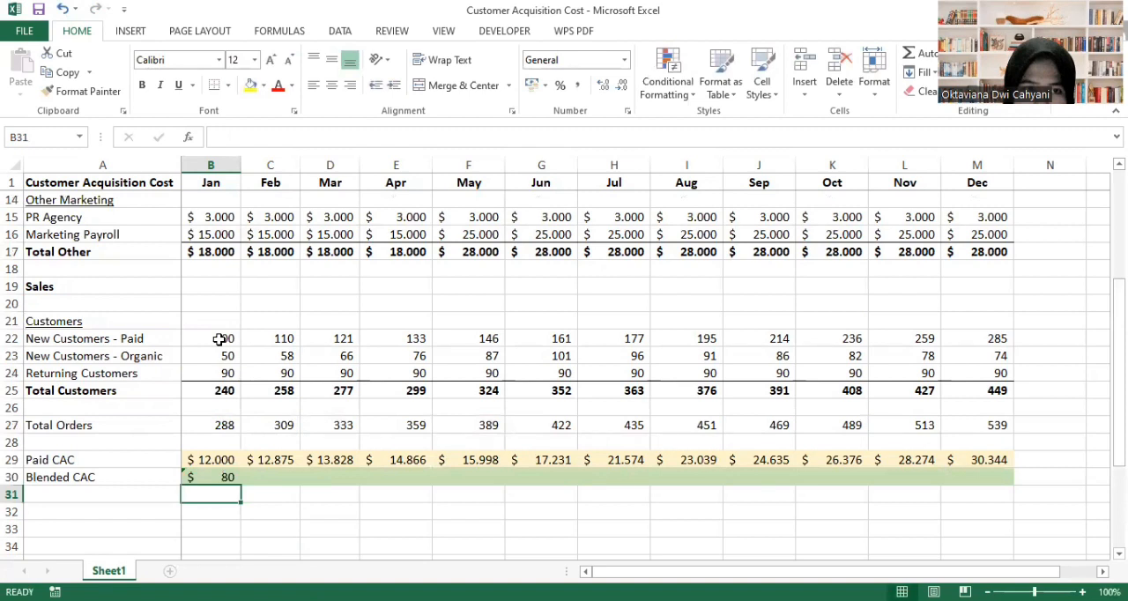
# - Fill the January Blended CAC formula across row 30 through December (B30:M30)
pyautogui.click(203, 478)
pyautogui.moveTo(241, 485); pyautogui.dragTo(984, 482)
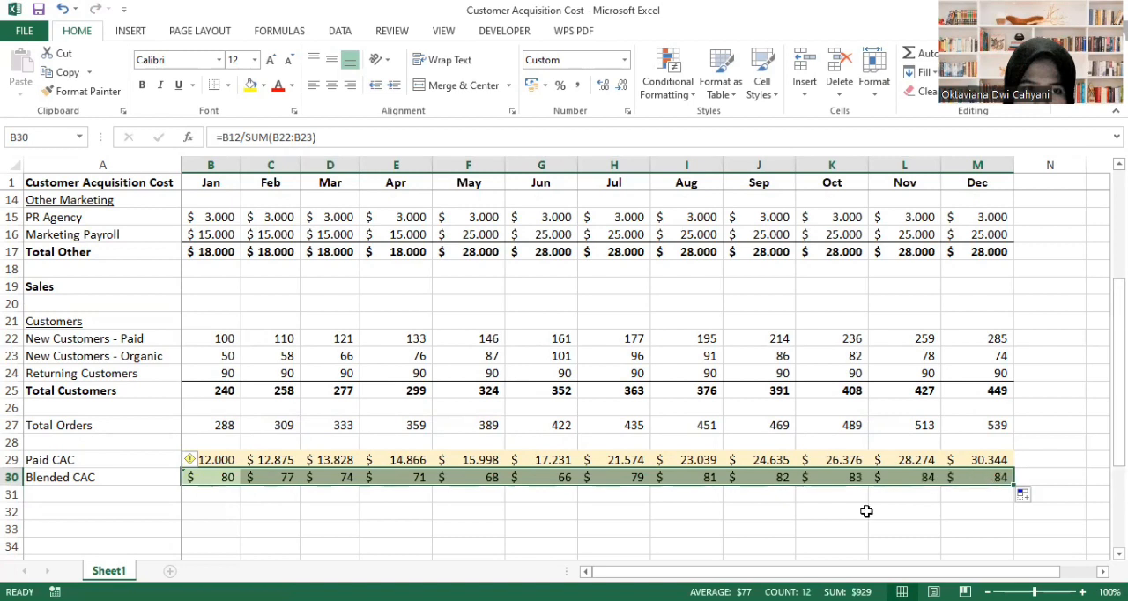
pyautogui.click(779, 515)
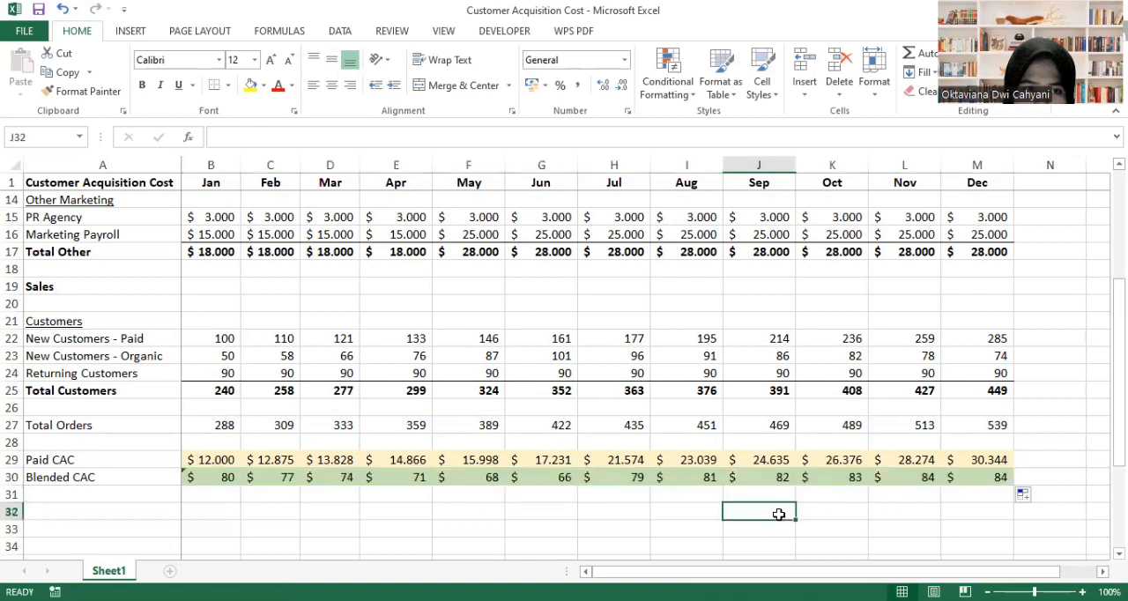
pyautogui.click(1061, 469)
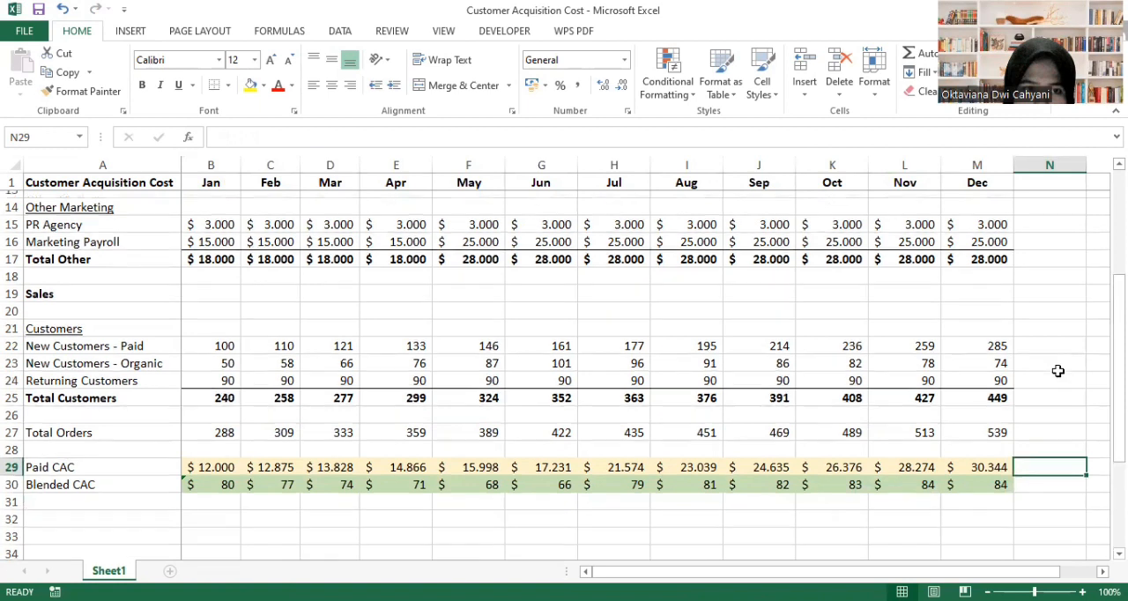
pyautogui.scroll(4, 1058, 371)
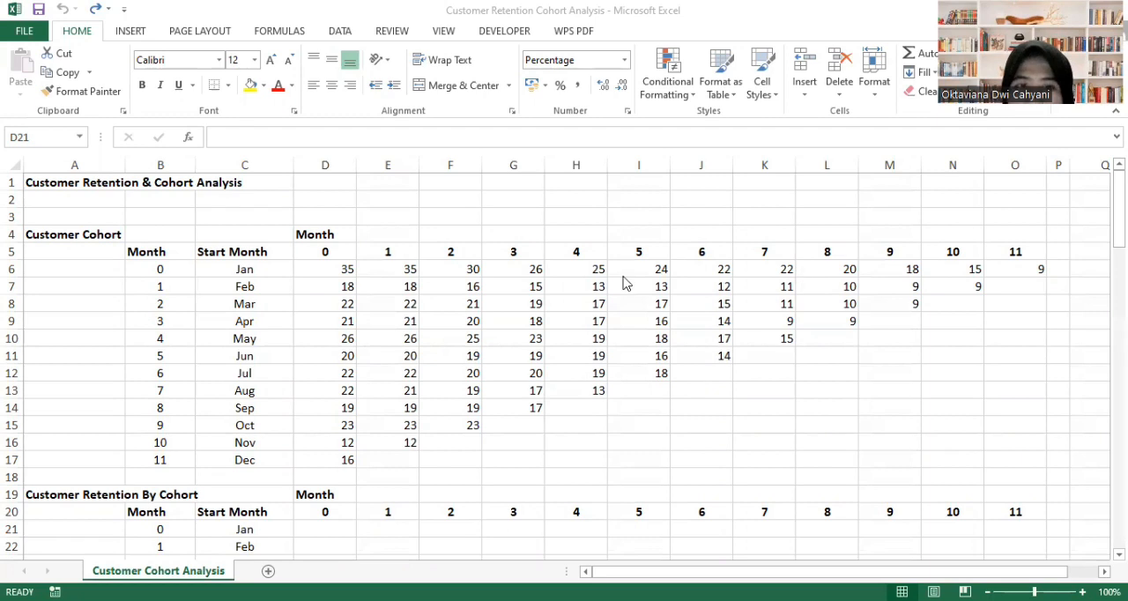
# - In the Customer Retention Cohort Analysis workbook, enter =D6/$D6 in D21 for the Jan cohort's month 0 retention
pyautogui.click(329, 247)
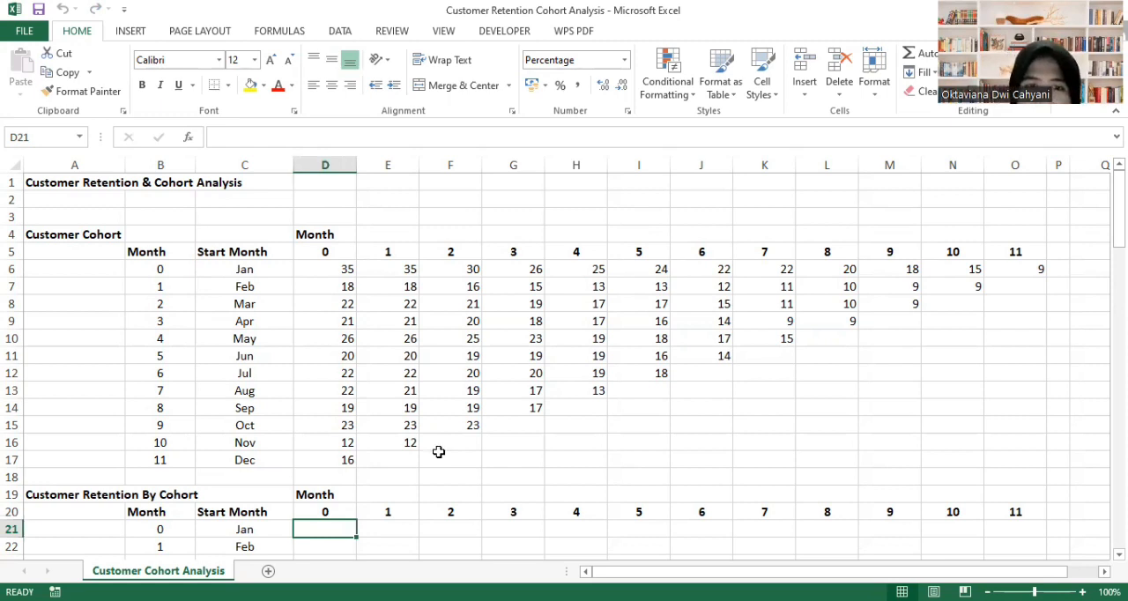
pyautogui.scroll(-3, 447, 470)
pyautogui.scroll(-1, 447, 470)
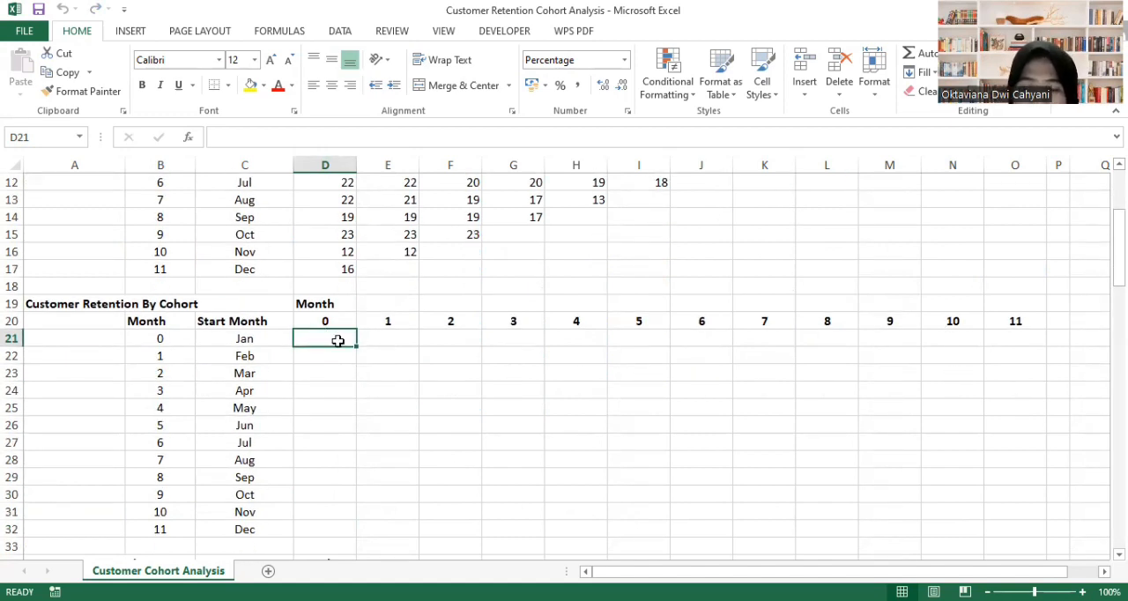
pyautogui.write('=')
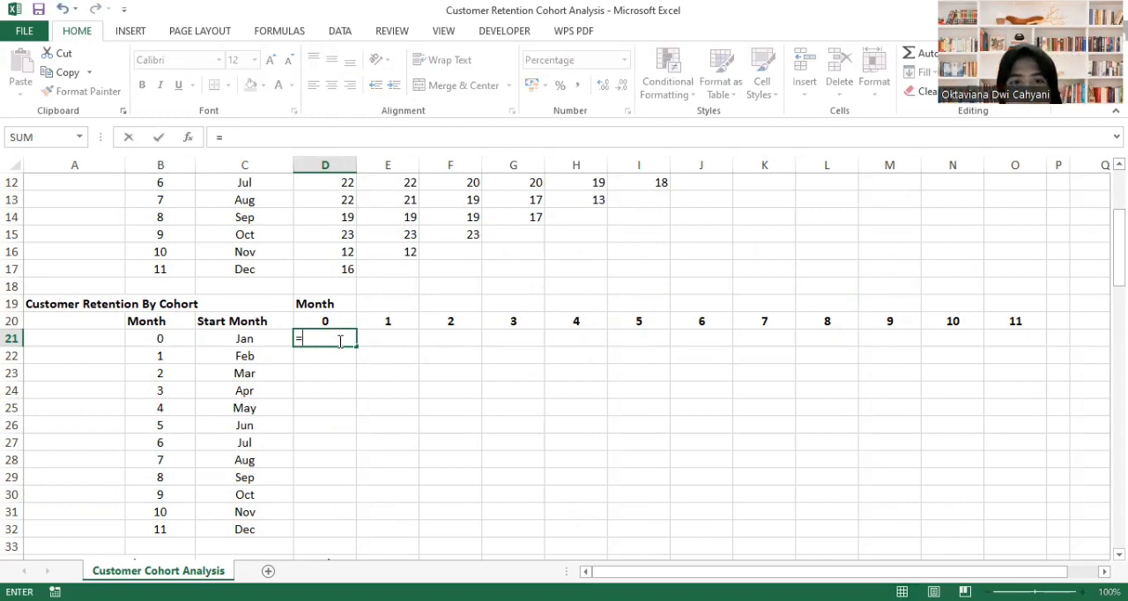
pyautogui.scroll(4, 340, 343)
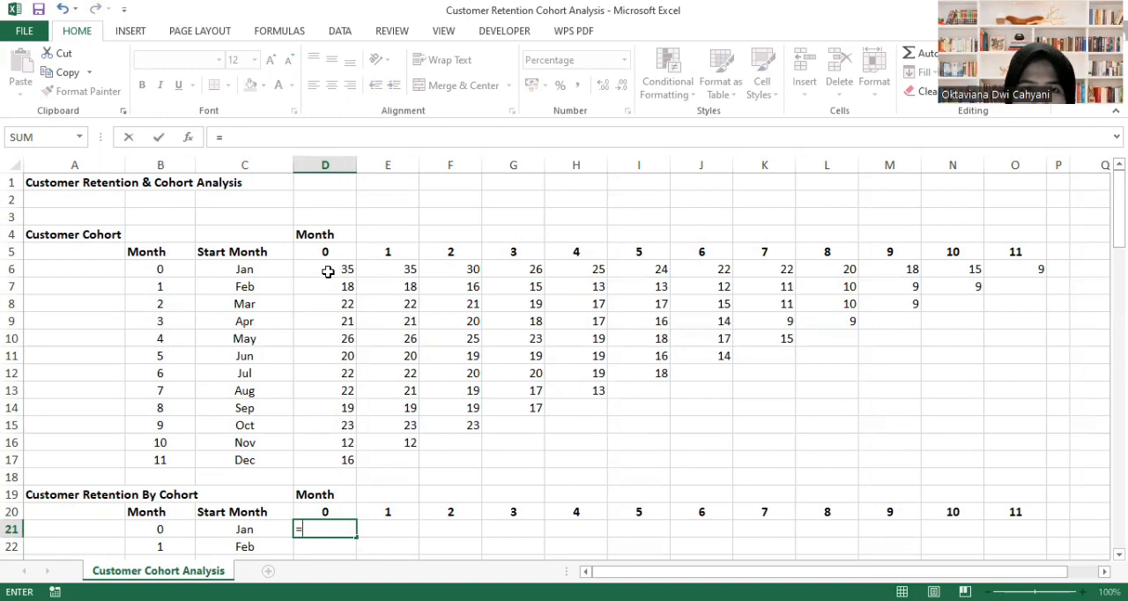
pyautogui.click(328, 272)
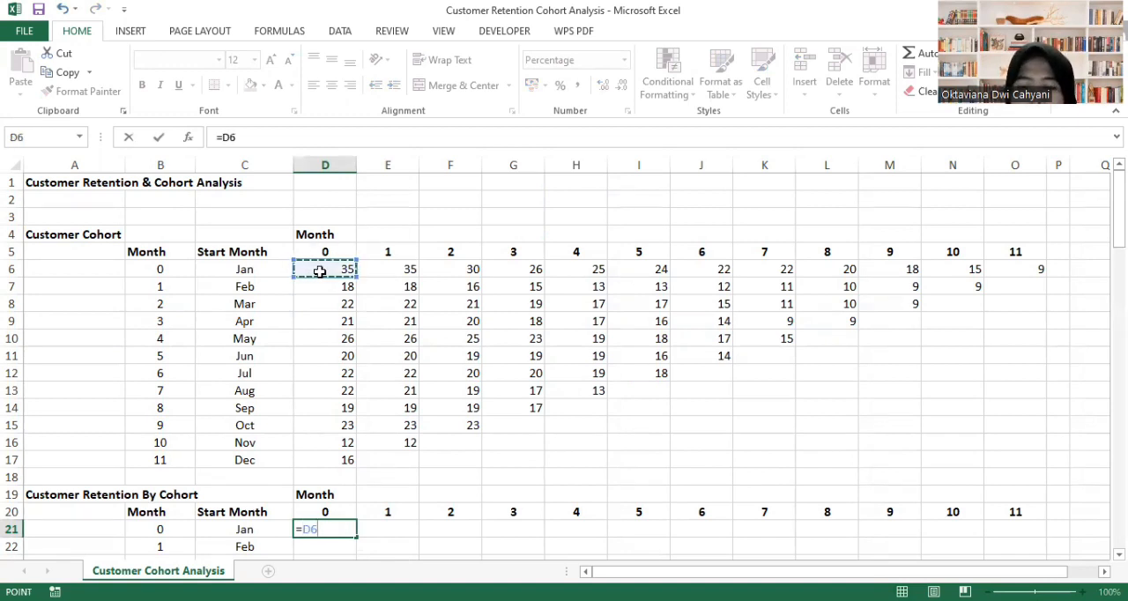
pyautogui.write('/')
pyautogui.click(324, 271)
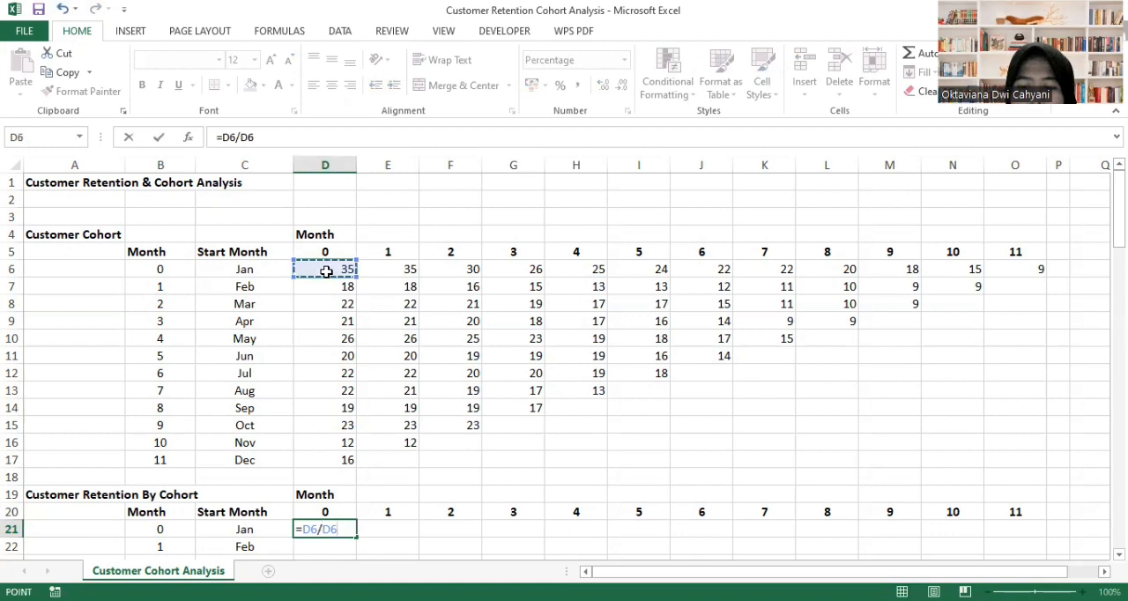
pyautogui.click(323, 529)
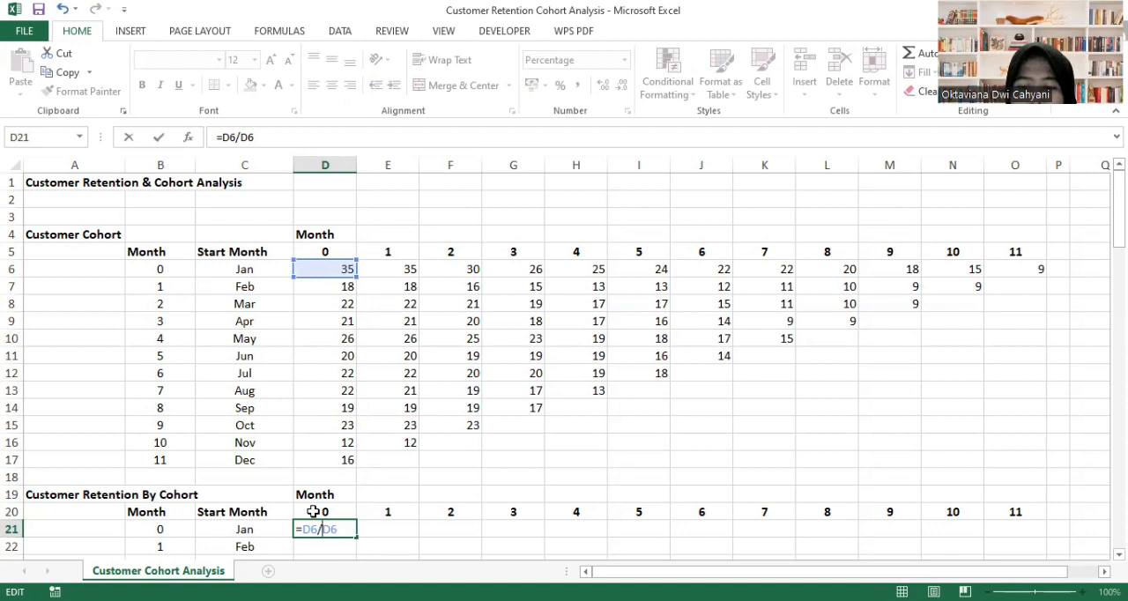
pyautogui.write('$')
pyautogui.press('Return')
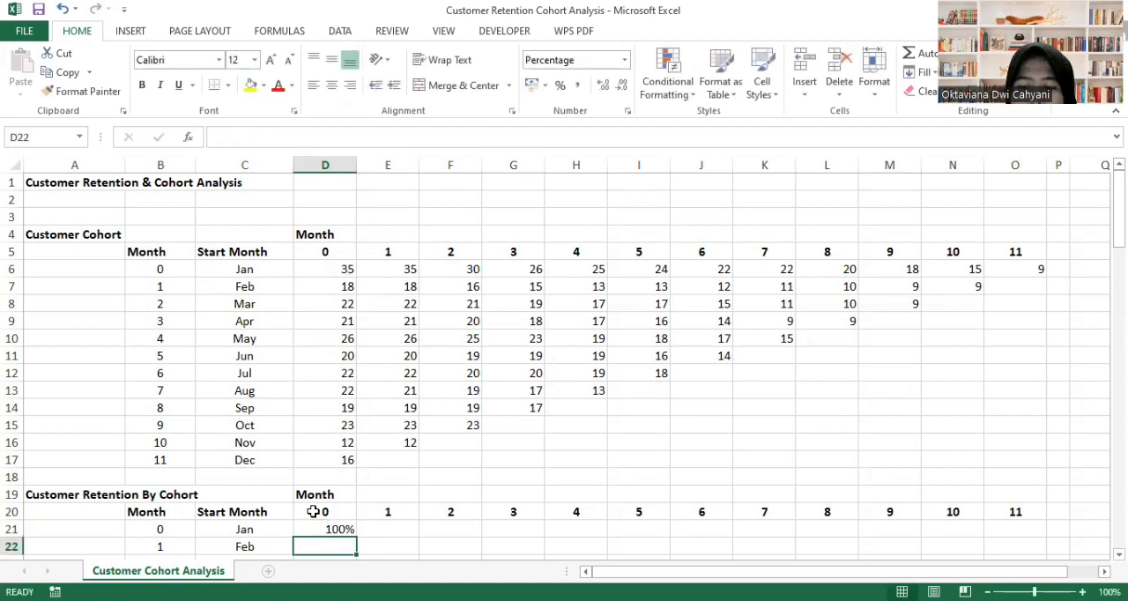
# - Fill the Jan cohort's retention formula across row 21 through month 11 (D21:O21)
pyautogui.press('Up')
pyautogui.moveTo(356, 537); pyautogui.dragTo(1017, 527)
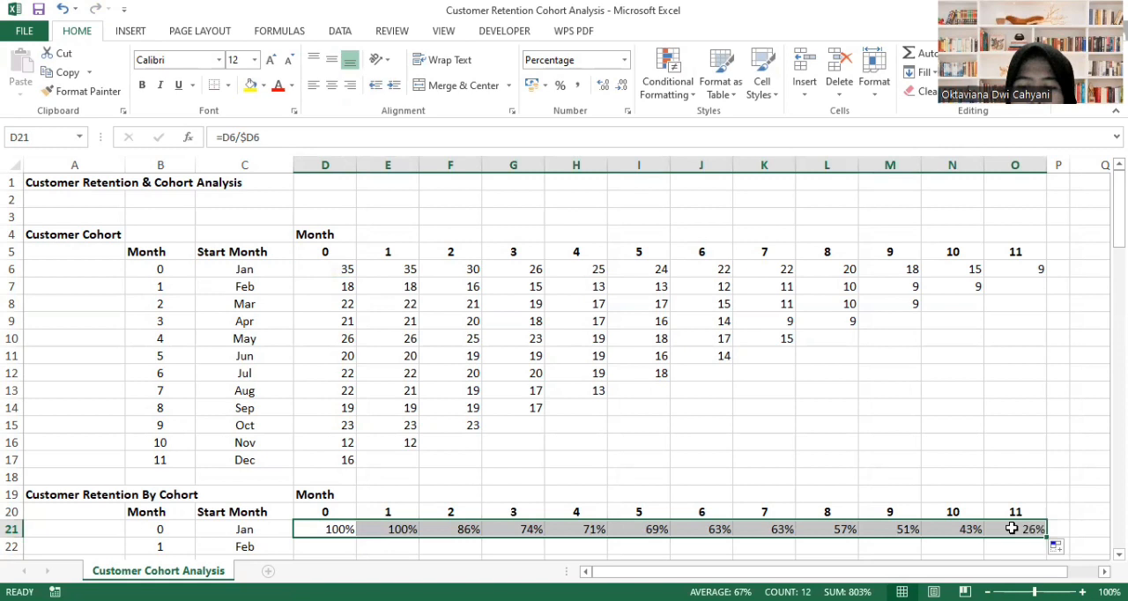
pyautogui.press('Down')
pyautogui.press('Up')
# - Fill the retention formulas of D21:O21 down through the Dec cohort in row 32
pyautogui.hotkey('shift', 'Down')
pyautogui.hotkey('shift', 'Right')
pyautogui.hotkey('shift', 'Right')
pyautogui.hotkey('shift', 'Up')
pyautogui.hotkey('shift', 'Right')
pyautogui.hotkey('shift', 'Right')
pyautogui.hotkey('shift', 'Right')
pyautogui.hotkey('shift', 'Right')
pyautogui.hotkey('shift', 'Right')
pyautogui.hotkey('shift', 'Right')
pyautogui.hotkey('shift', 'Right')
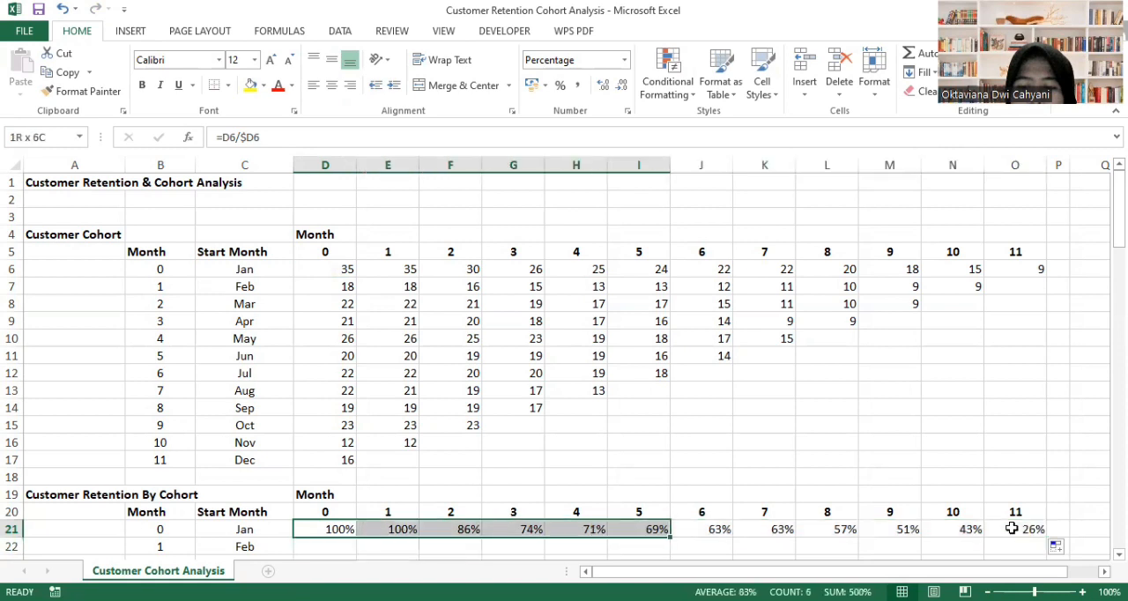
pyautogui.hotkey('shift', 'Right')
pyautogui.hotkey('shift', 'Right')
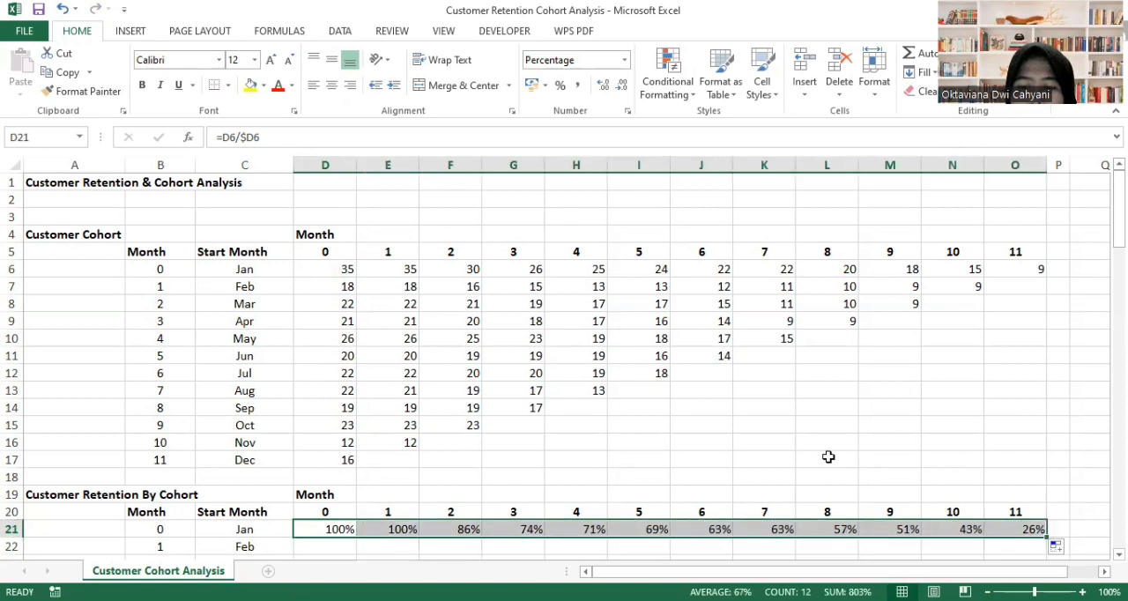
pyautogui.scroll(-1, 828, 457)
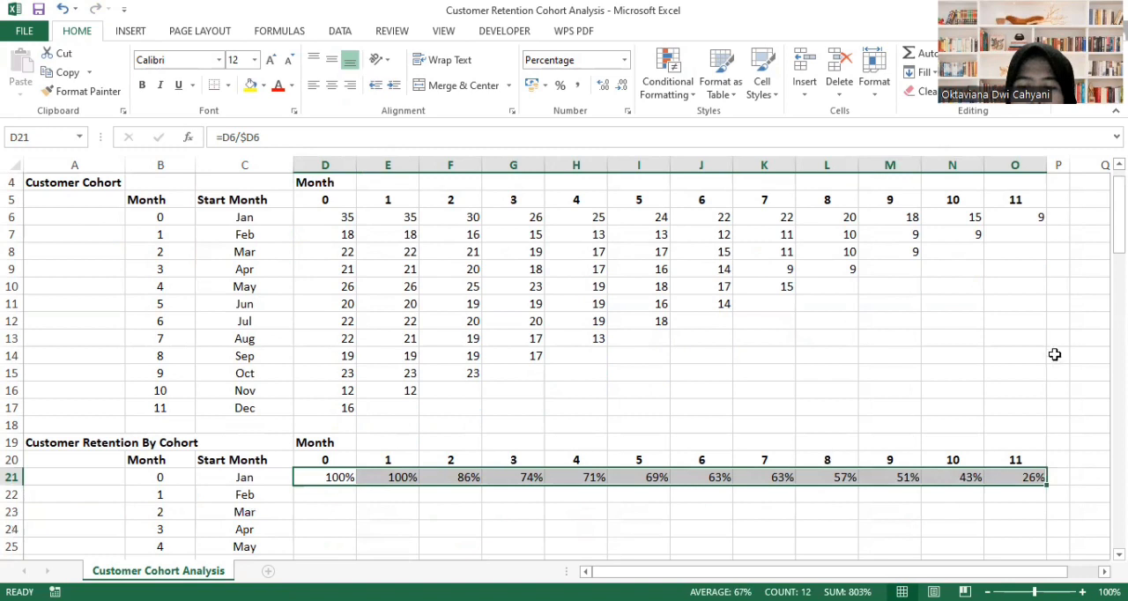
pyautogui.scroll(-4, 1052, 355)
pyautogui.moveTo(1048, 281); pyautogui.dragTo(1063, 463)
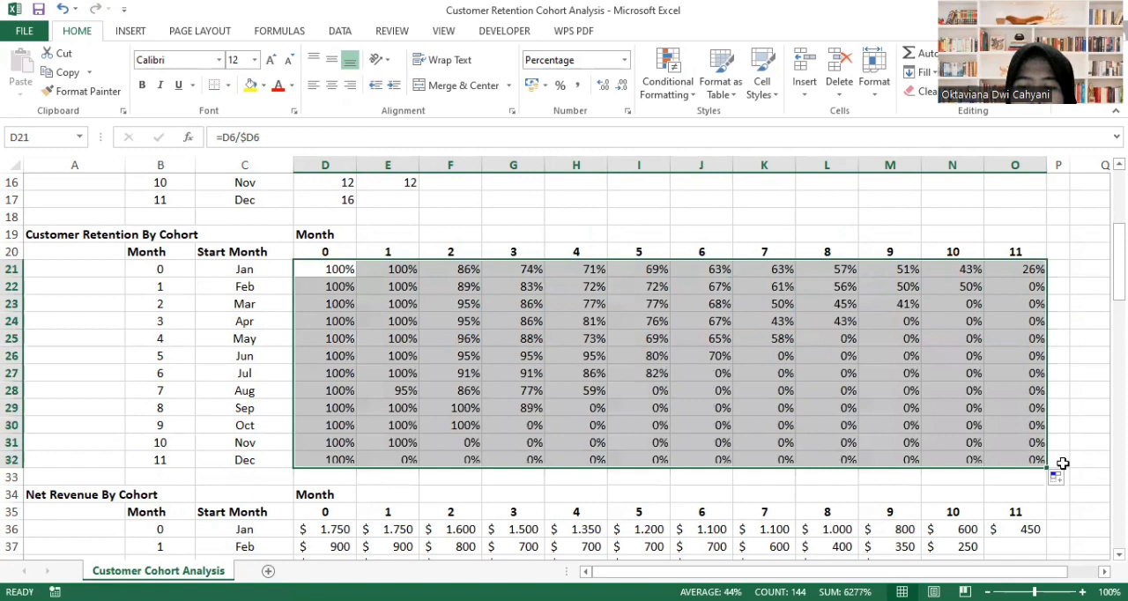
# - Clear the 0% retention cells below the diagonal of the Customer Retention By Cohort table, from E32 up to O22:O32
pyautogui.click(770, 384)
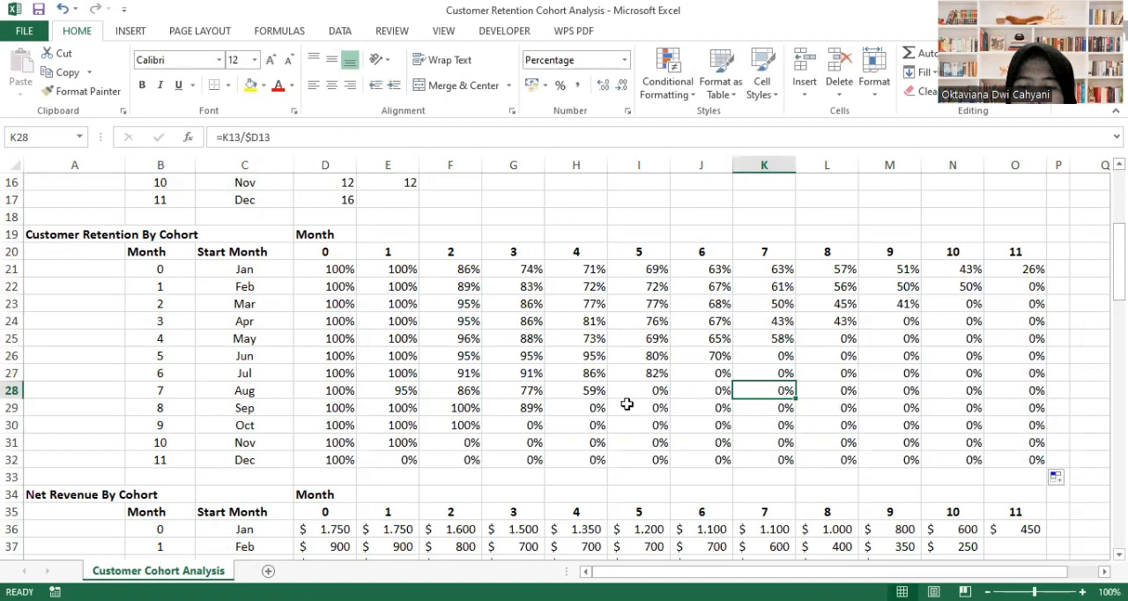
pyautogui.click(394, 460)
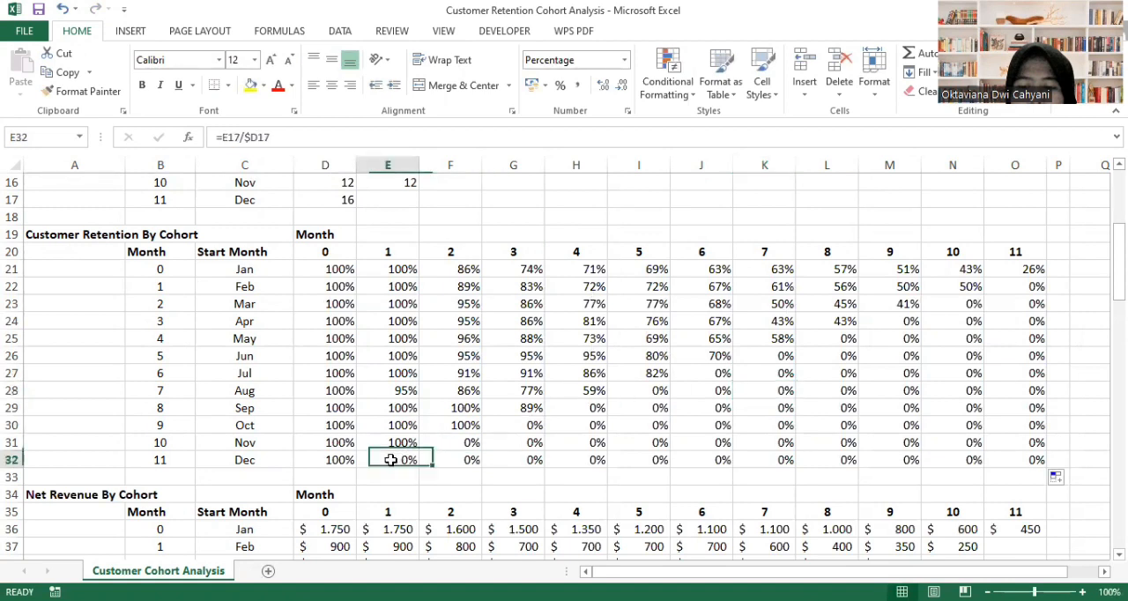
pyautogui.click(469, 443)
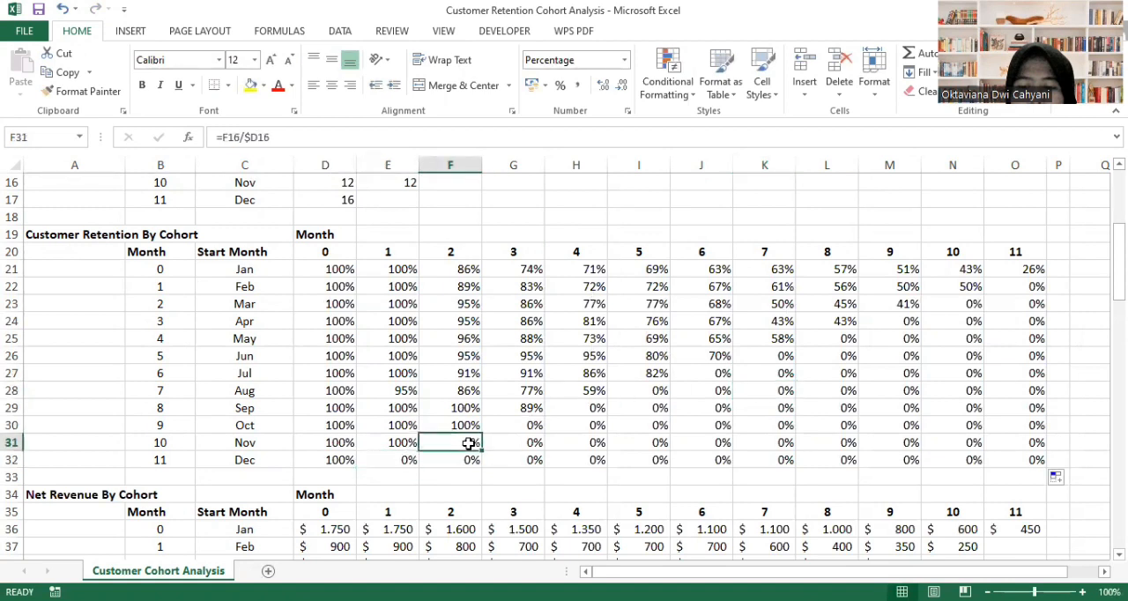
pyautogui.click(402, 461)
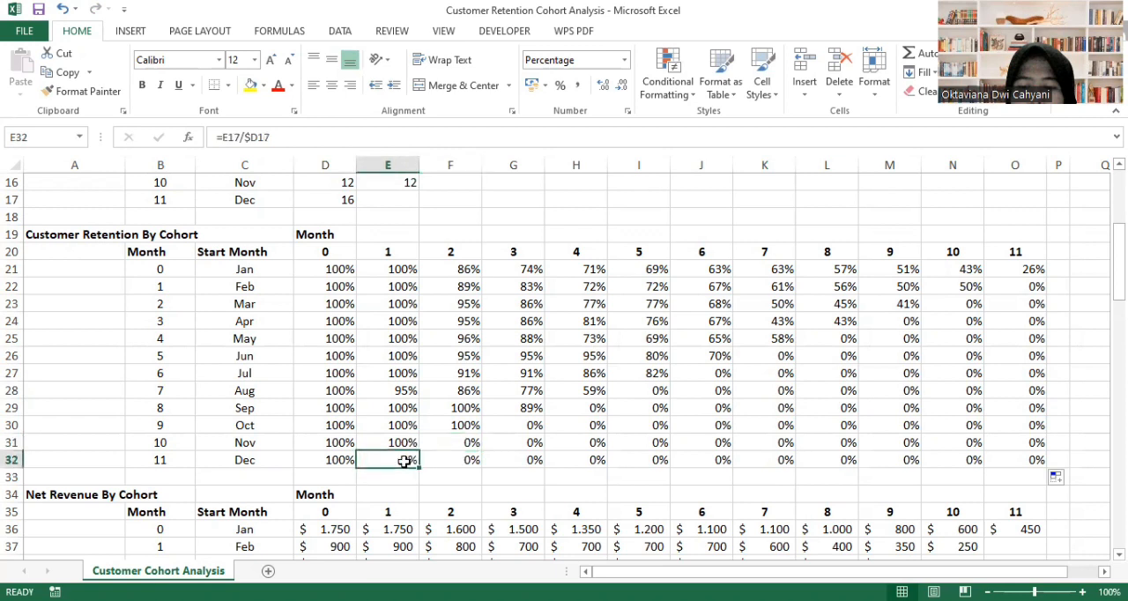
pyautogui.keyDown('ctrl'); pyautogui.click(472, 443); pyautogui.keyUp('ctrl')
pyautogui.hotkey('shift', 'Down')
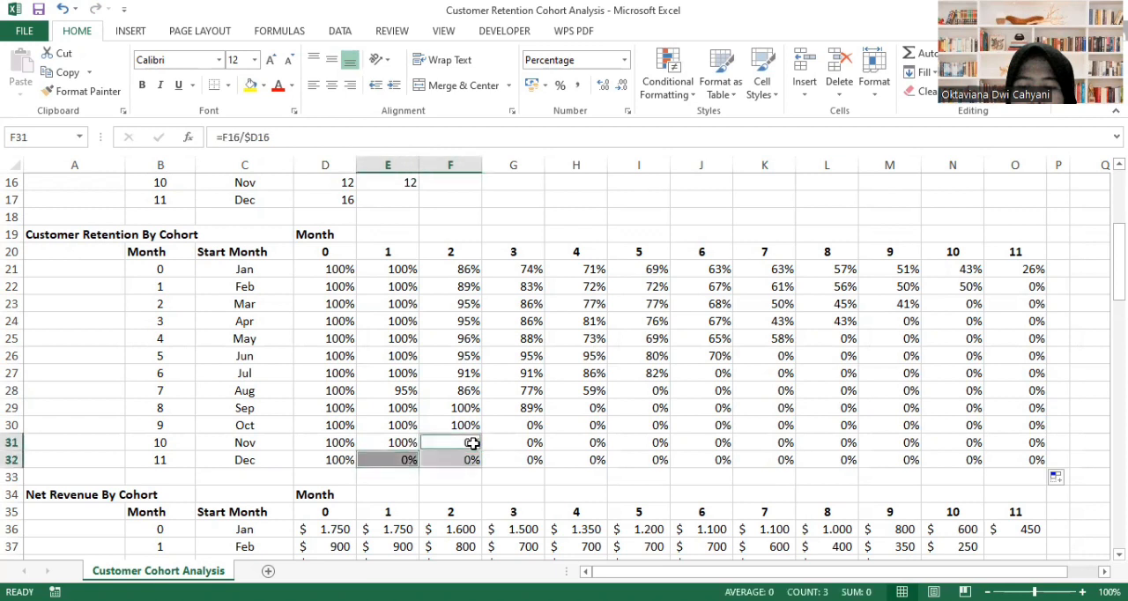
pyautogui.keyDown('ctrl'); pyautogui.click(517, 423); pyautogui.keyUp('ctrl')
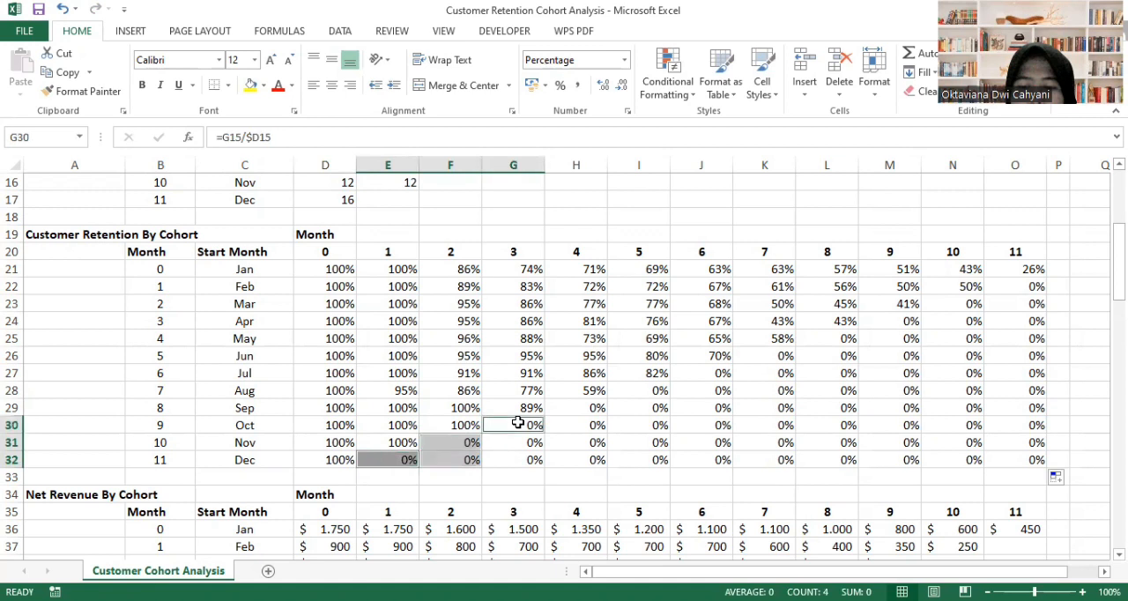
pyautogui.hotkey('shift', 'Down')
pyautogui.hotkey('shift', 'Down')
pyautogui.keyDown('ctrl'); pyautogui.click(573, 409); pyautogui.keyUp('ctrl')
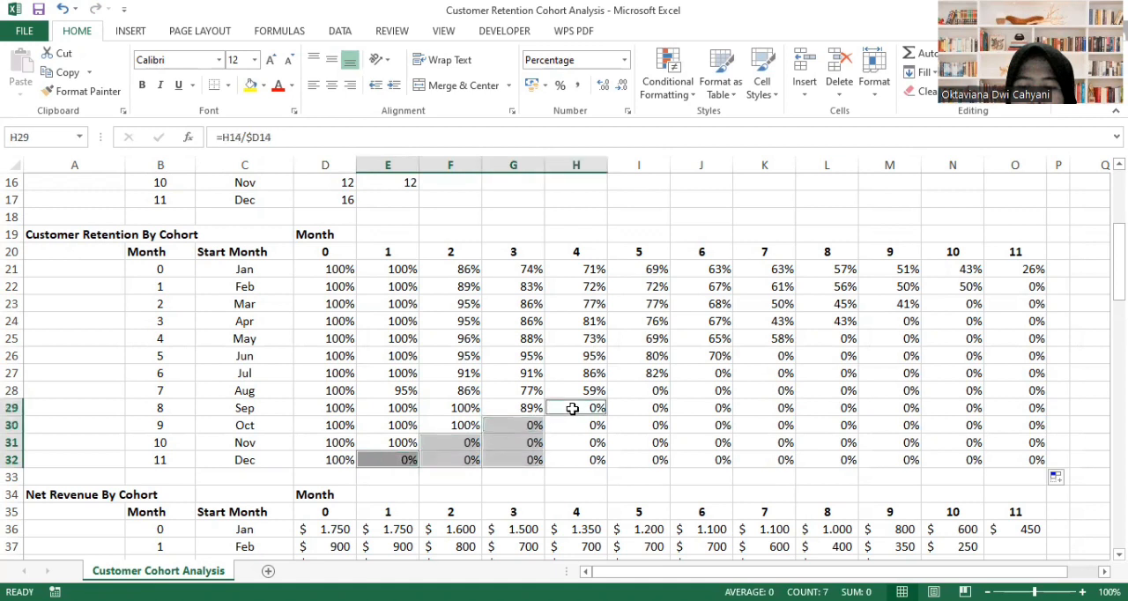
pyautogui.hotkey('shift', 'Down')
pyautogui.hotkey('shift', 'Down')
pyautogui.hotkey('shift', 'Down')
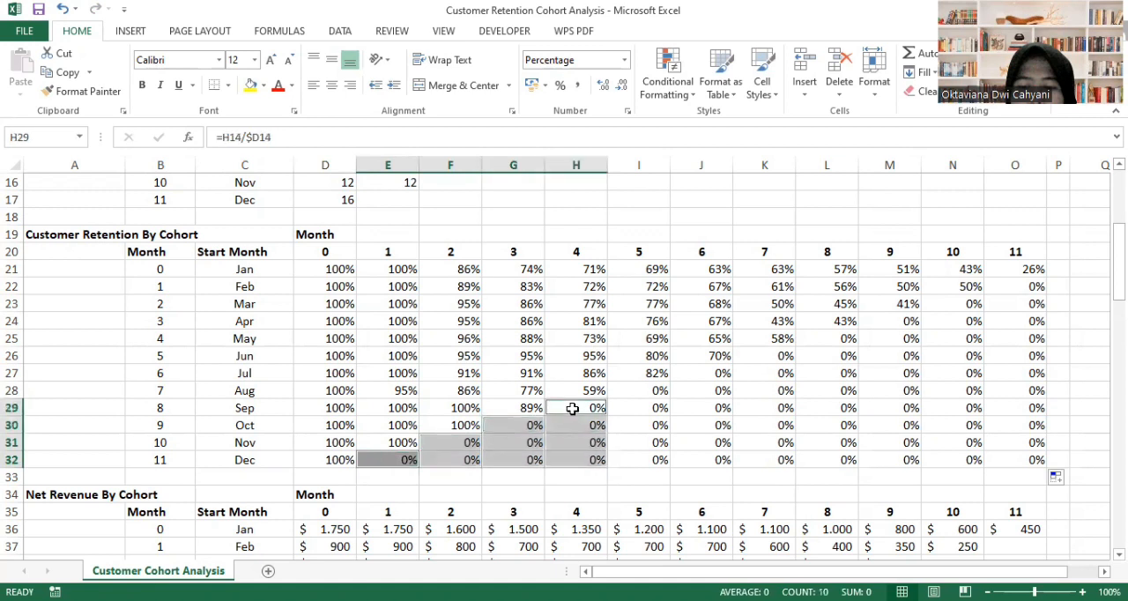
pyautogui.keyDown('ctrl'); pyautogui.click(644, 392); pyautogui.keyUp('ctrl')
pyautogui.hotkey('shift', 'Down')
pyautogui.hotkey('shift', 'Down')
pyautogui.hotkey('shift', 'Down')
pyautogui.hotkey('shift', 'Down')
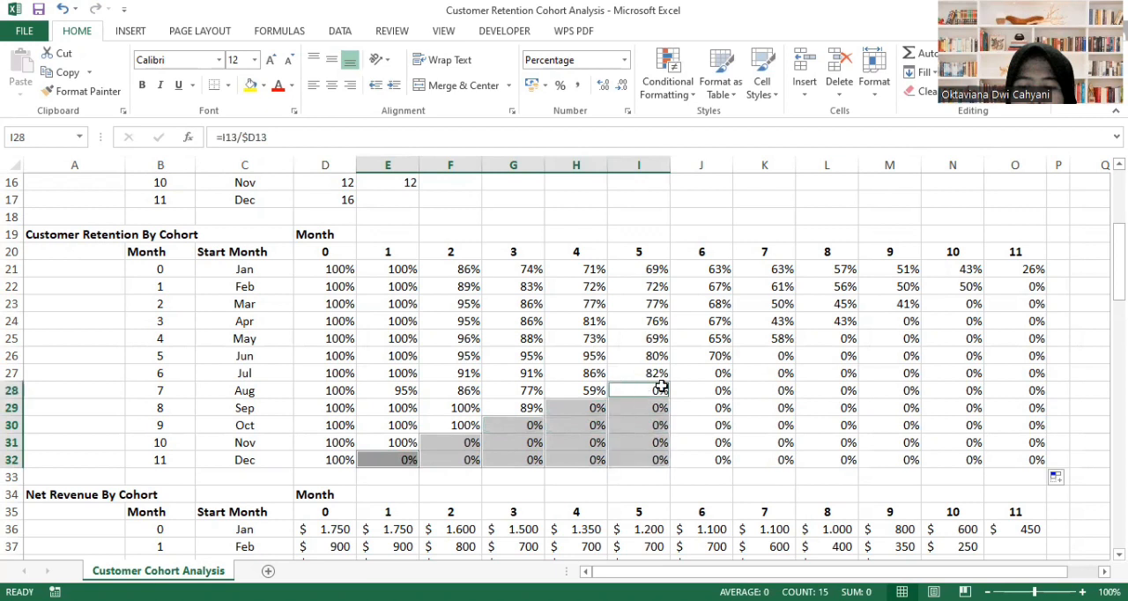
pyautogui.keyDown('ctrl'); pyautogui.click(698, 373); pyautogui.keyUp('ctrl')
pyautogui.hotkey('shift', 'Down')
pyautogui.hotkey('shift', 'Down')
pyautogui.hotkey('shift', 'Down')
pyautogui.hotkey('shift', 'Down')
pyautogui.hotkey('shift', 'Down')
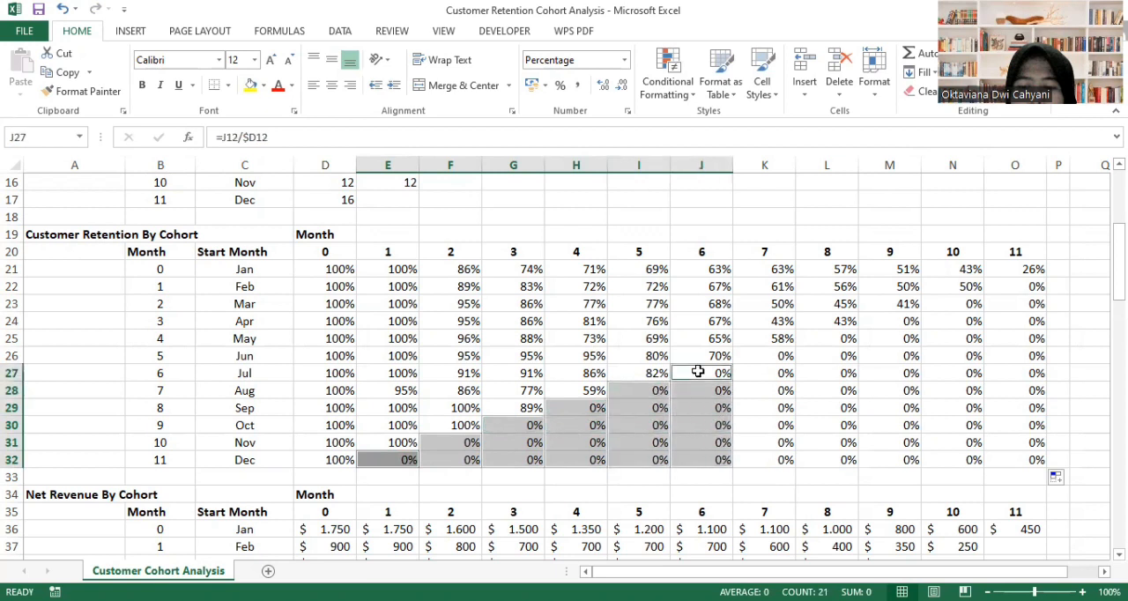
pyautogui.keyDown('ctrl'); pyautogui.click(752, 355); pyautogui.keyUp('ctrl')
pyautogui.hotkey('shift', 'Down')
pyautogui.hotkey('shift', 'Down')
pyautogui.hotkey('shift', 'Down')
pyautogui.hotkey('shift', 'Down')
pyautogui.hotkey('shift', 'Down')
pyautogui.hotkey('shift', 'Down')
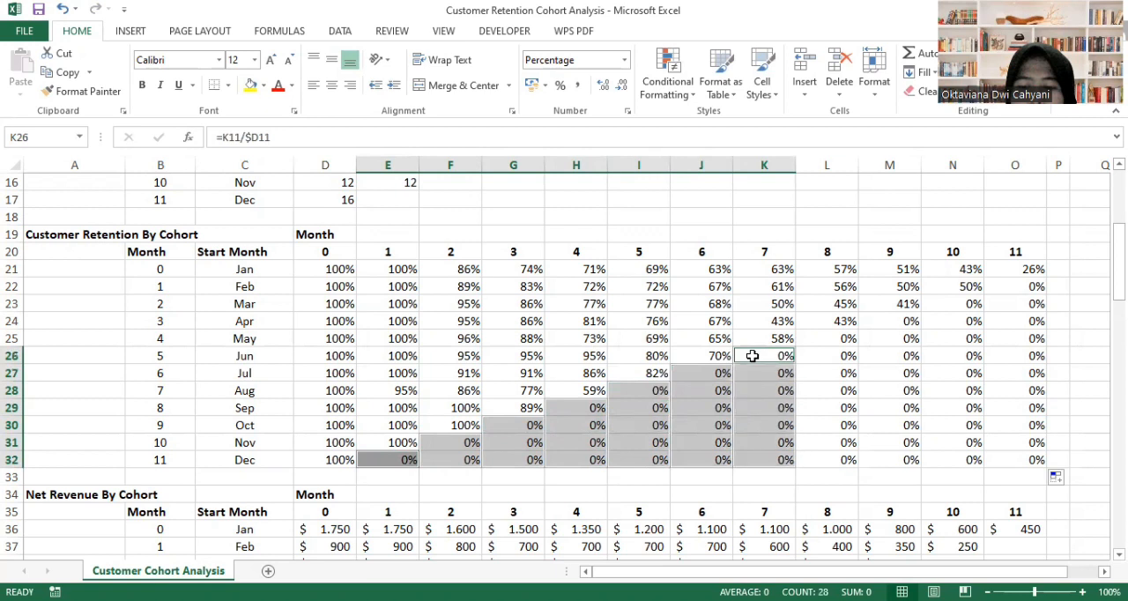
pyautogui.keyDown('ctrl'); pyautogui.click(820, 335); pyautogui.keyUp('ctrl')
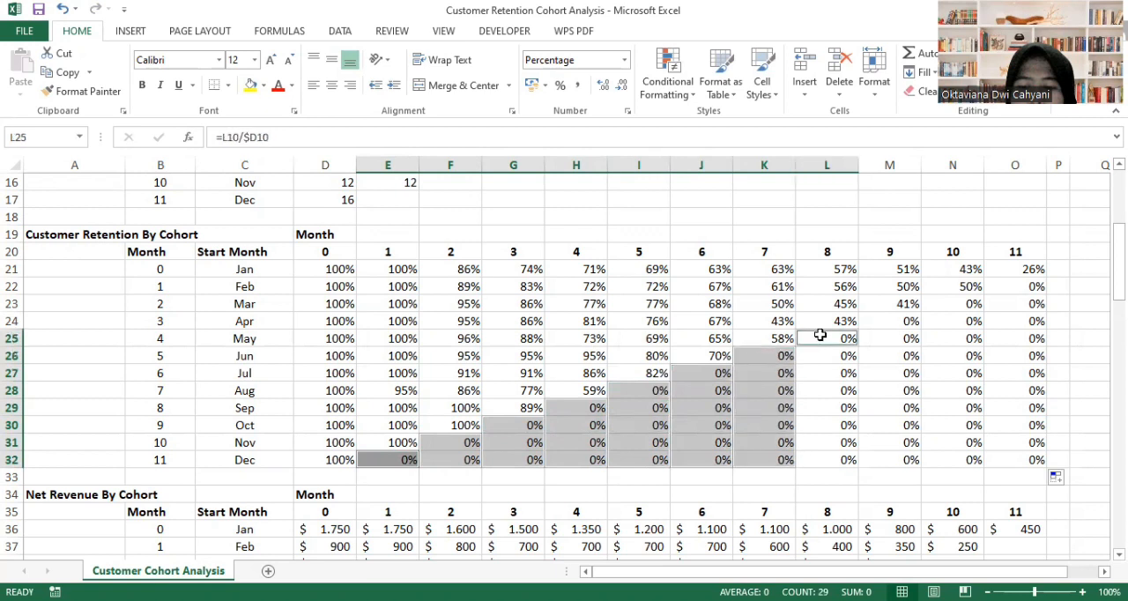
pyautogui.hotkey('shift', 'Down')
pyautogui.hotkey('shift', 'Down')
pyautogui.hotkey('shift', 'Down')
pyautogui.hotkey('shift', 'Down')
pyautogui.hotkey('shift', 'Down')
pyautogui.hotkey('shift', 'Down')
pyautogui.hotkey('shift', 'Down')
pyautogui.keyDown('ctrl'); pyautogui.click(890, 318); pyautogui.keyUp('ctrl')
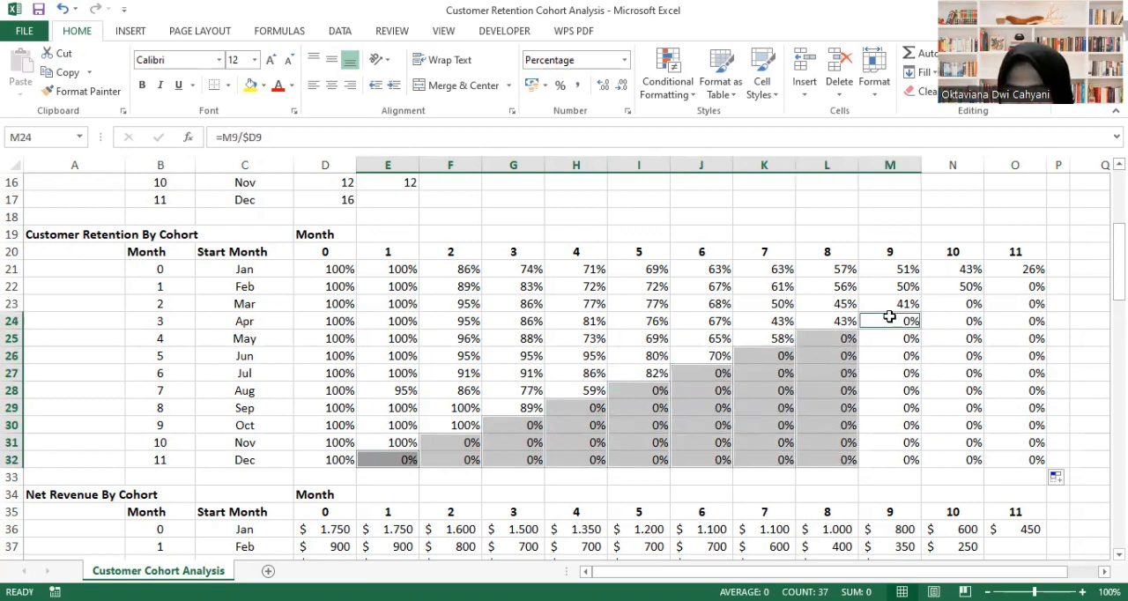
pyautogui.hotkey('shift', 'Down')
pyautogui.hotkey('shift', 'Down')
pyautogui.hotkey('shift', 'Down')
pyautogui.hotkey('shift', 'Down')
pyautogui.hotkey('shift', 'Down')
pyautogui.hotkey('shift', 'Down')
pyautogui.hotkey('shift', 'Down')
pyautogui.hotkey('shift', 'Down')
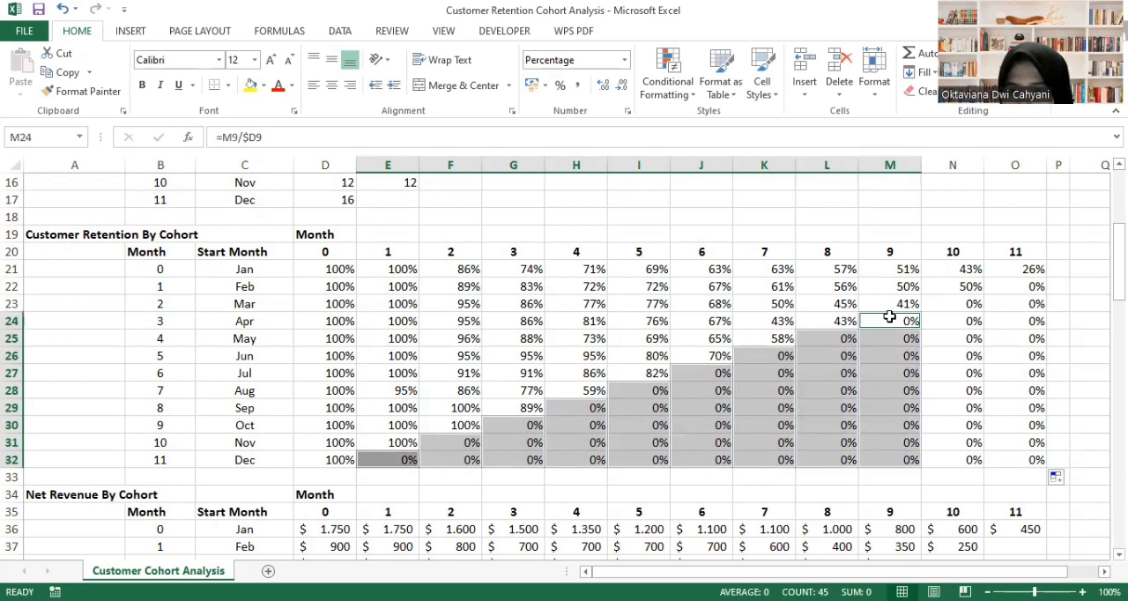
pyautogui.keyDown('ctrl'); pyautogui.click(944, 306); pyautogui.keyUp('ctrl')
pyautogui.hotkey('shift', 'Down')
pyautogui.hotkey('shift', 'Down')
pyautogui.hotkey('shift', 'Down')
pyautogui.hotkey('shift', 'Down')
pyautogui.hotkey('shift', 'Down')
pyautogui.hotkey('shift', 'Down')
pyautogui.hotkey('shift', 'Down')
pyautogui.hotkey('shift', 'Down')
pyautogui.hotkey('shift', 'Down')
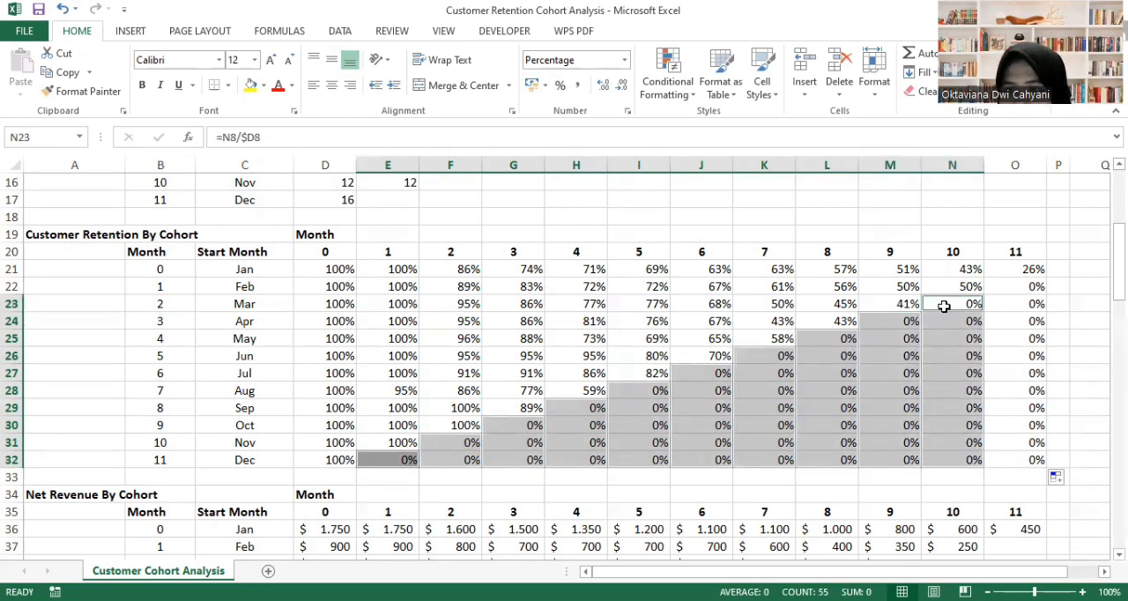
pyautogui.keyDown('ctrl'); pyautogui.click(1017, 290); pyautogui.keyUp('ctrl')
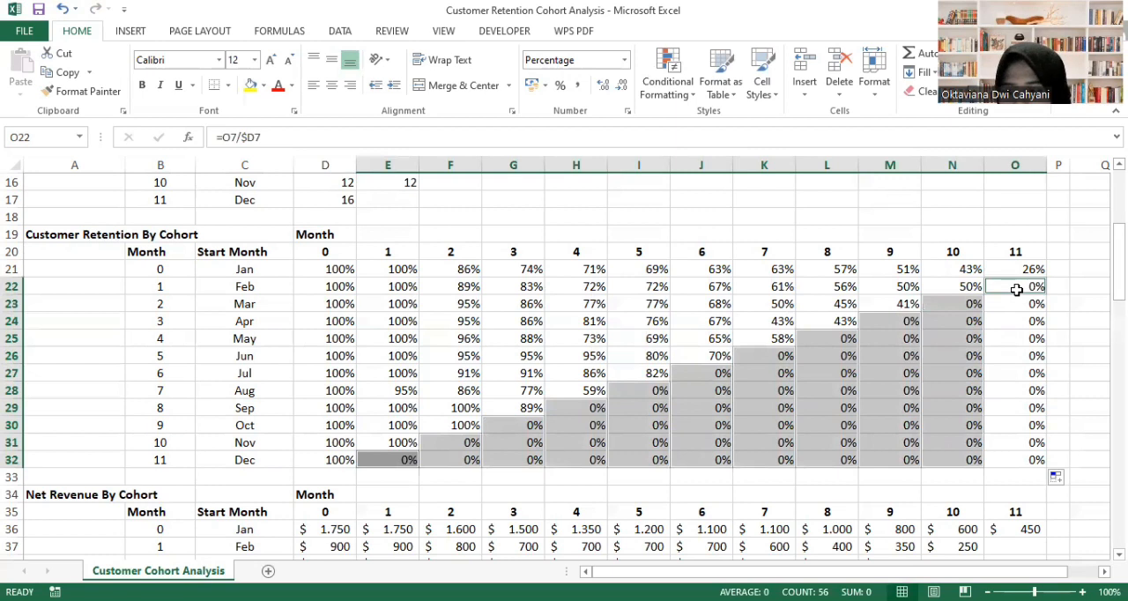
pyautogui.hotkey('shift', 'Down')
pyautogui.hotkey('shift', 'Down')
pyautogui.hotkey('shift', 'Down')
pyautogui.hotkey('shift', 'Down')
pyautogui.hotkey('shift', 'Down')
pyautogui.hotkey('shift', 'Down')
pyautogui.hotkey('shift', 'Down')
pyautogui.hotkey('shift', 'Down')
pyautogui.hotkey('shift', 'Down')
pyautogui.hotkey('shift', 'Down')
pyautogui.press('Delete')
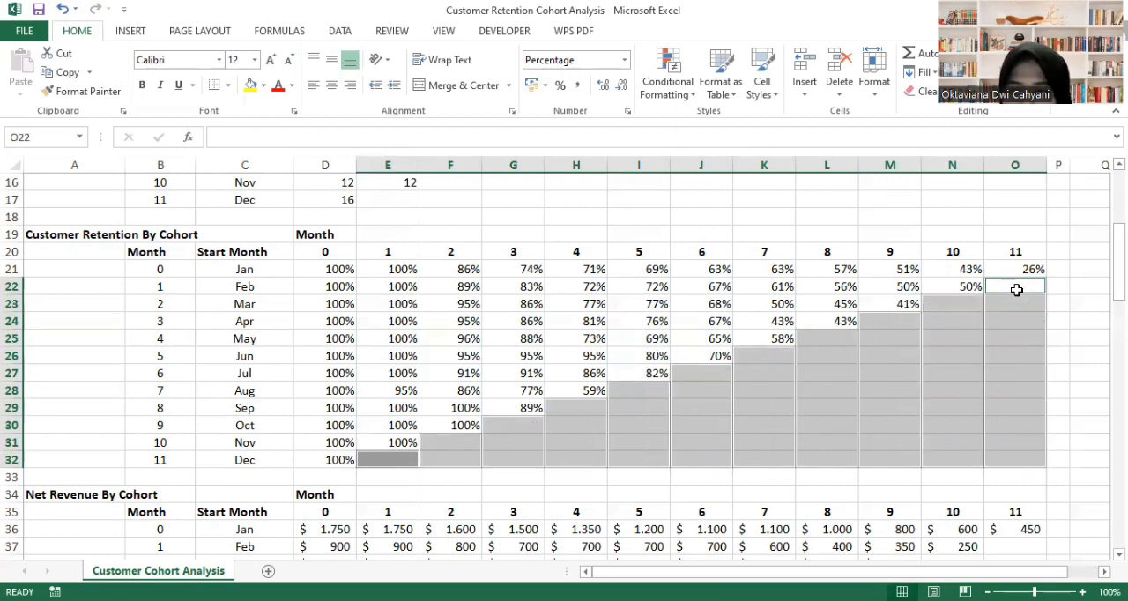
pyautogui.click(981, 408)
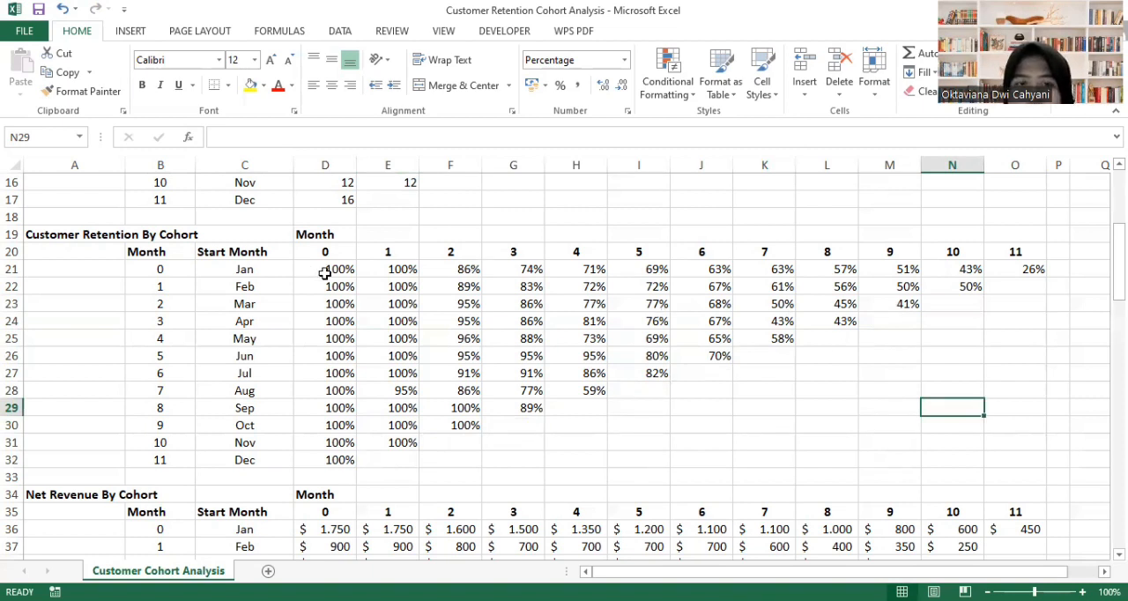
# - Apply the Green-Yellow color scale conditional formatting to the customer retention percentages in D21:O32
pyautogui.moveTo(325, 274)
pyautogui.mouseDown()
pyautogui.moveTo(946, 393)
pyautogui.moveTo(1017, 434)
pyautogui.moveTo(1017, 452)
pyautogui.mouseUp()
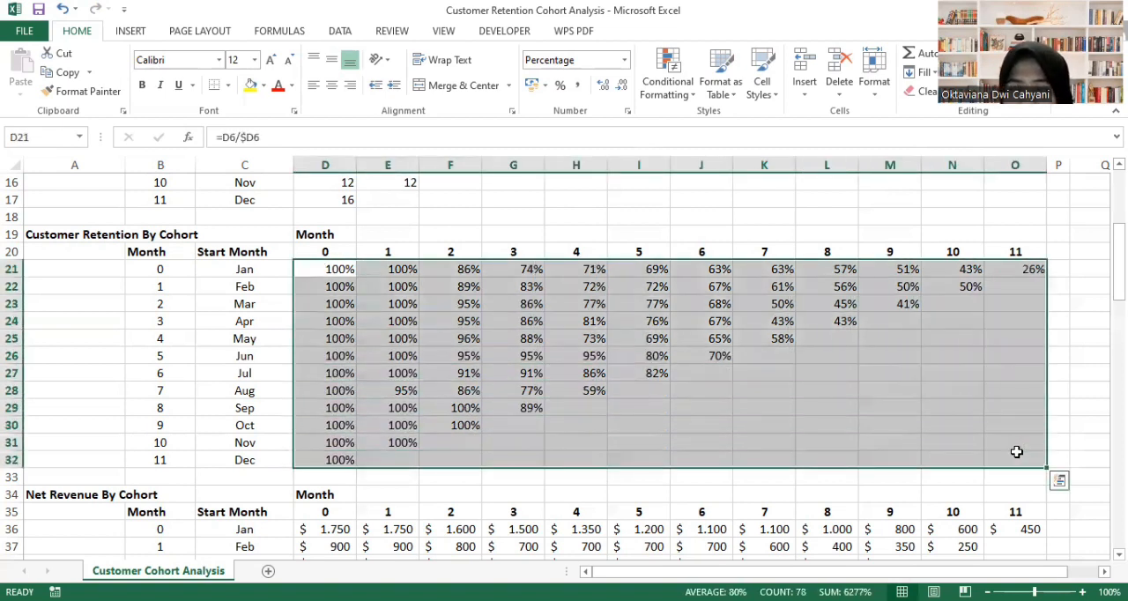
pyautogui.click(667, 96)
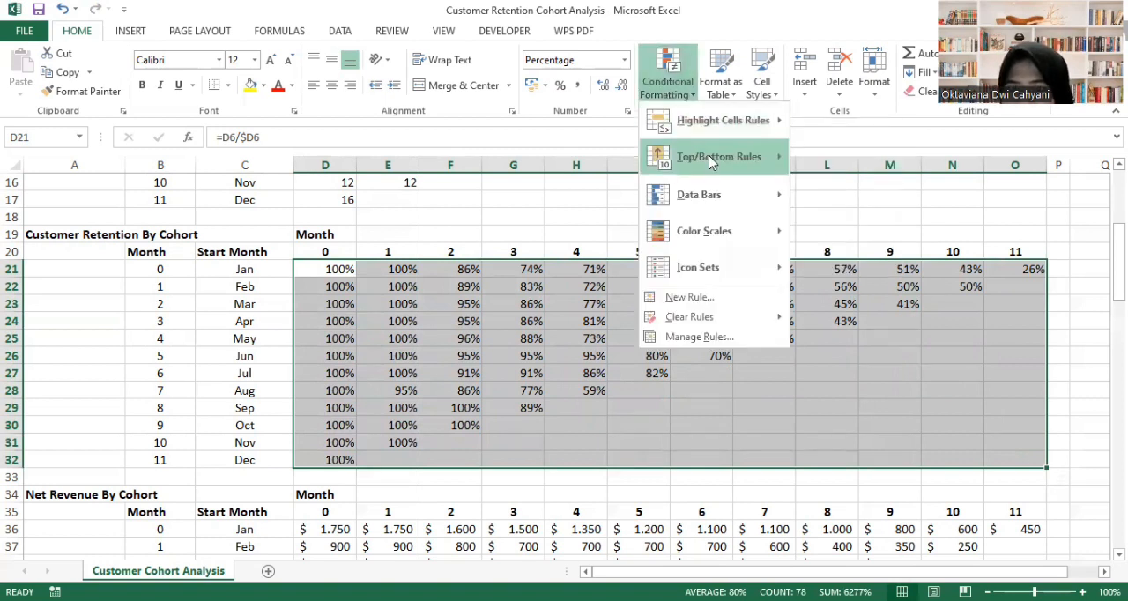
pyautogui.moveTo(737, 234)
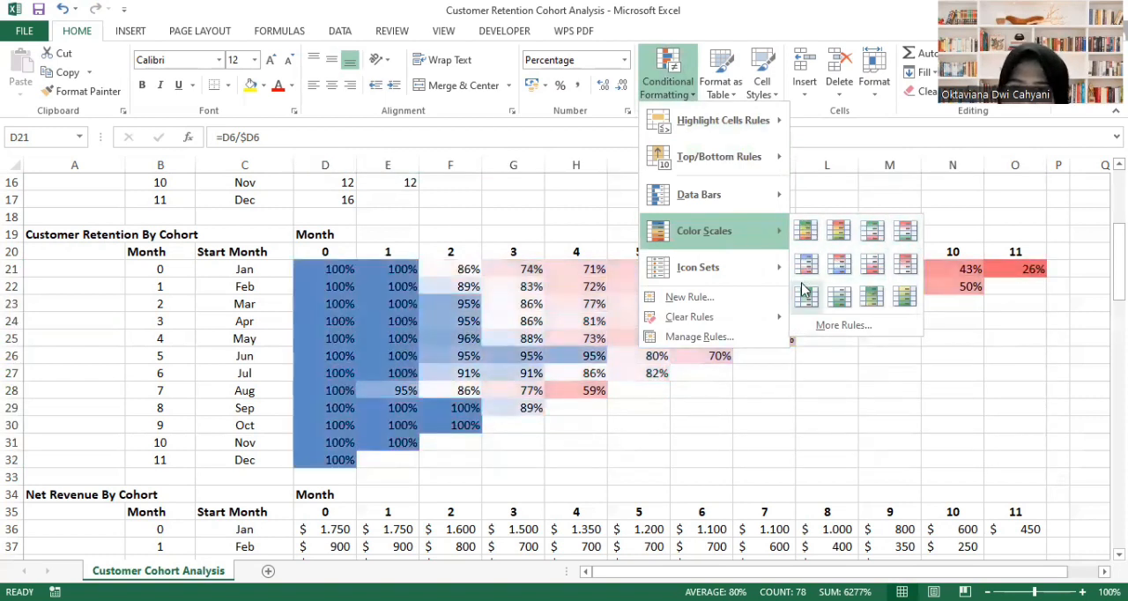
pyautogui.click(871, 298)
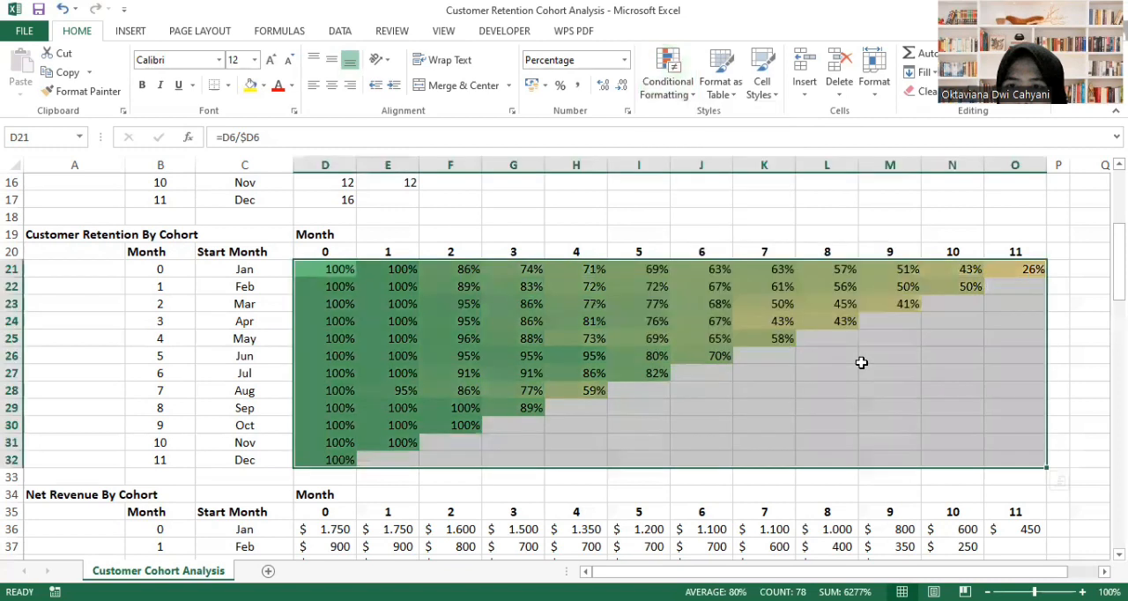
pyautogui.click(861, 359)
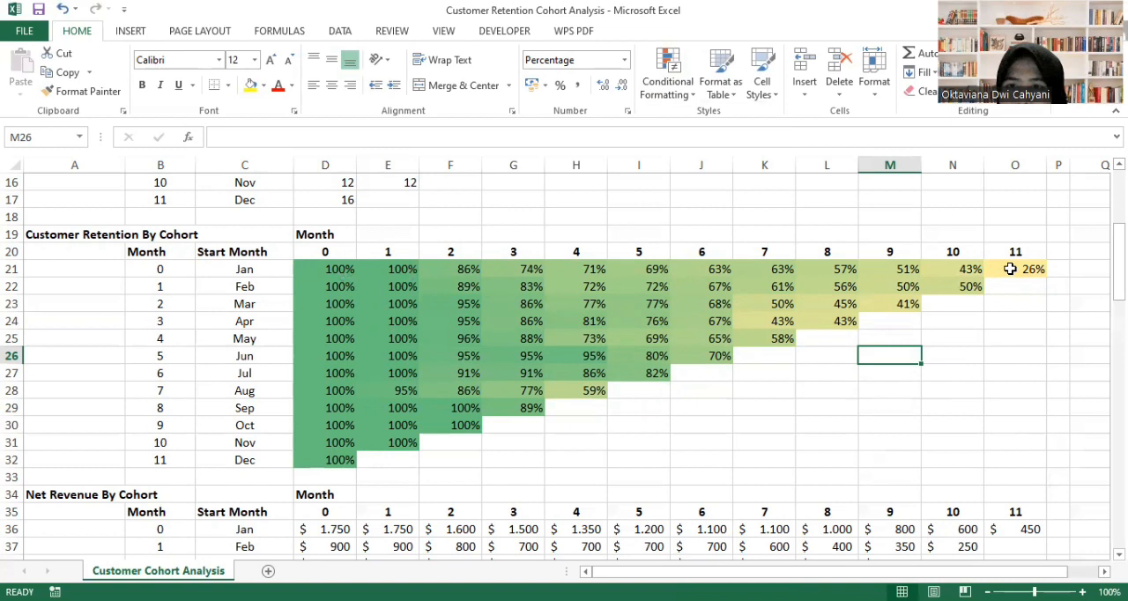
pyautogui.click(748, 447)
# - Copy the customer retention formulas and formatting from D21:O32 into the Net Dollar (or Net Revenue) Retention table, starting at D51
pyautogui.scroll(-4, 747, 447)
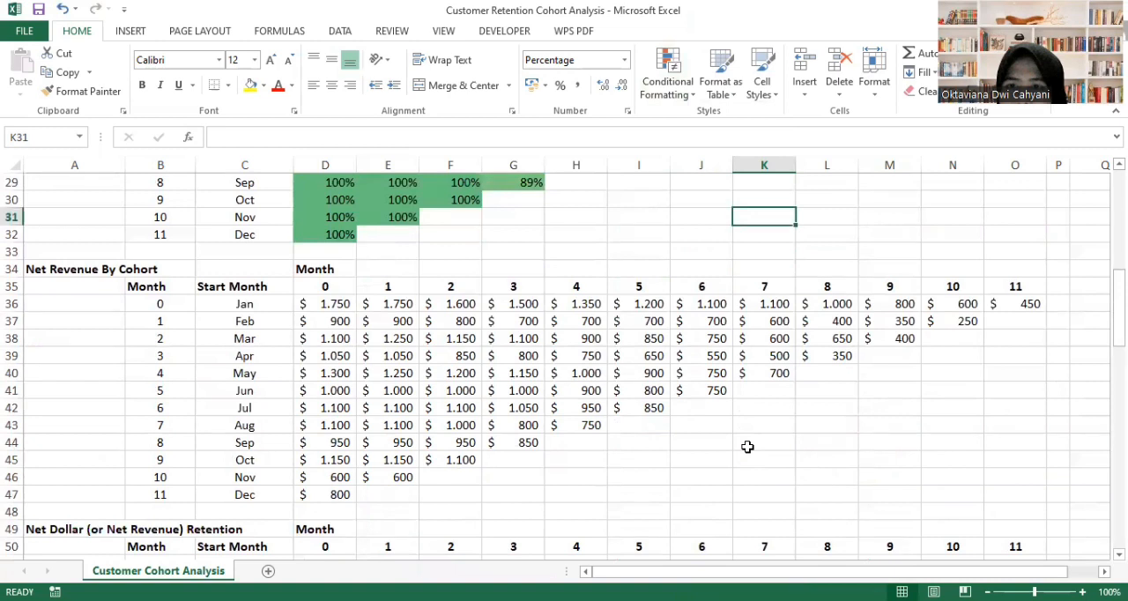
pyautogui.click(324, 304)
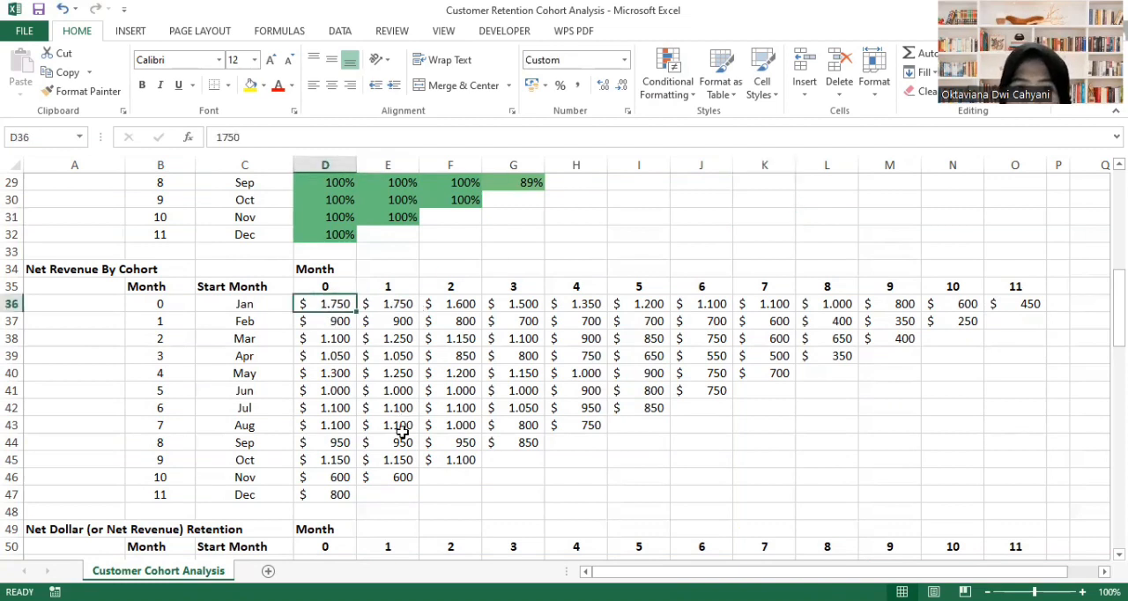
pyautogui.scroll(-2, 402, 432)
pyautogui.scroll(-3, 402, 432)
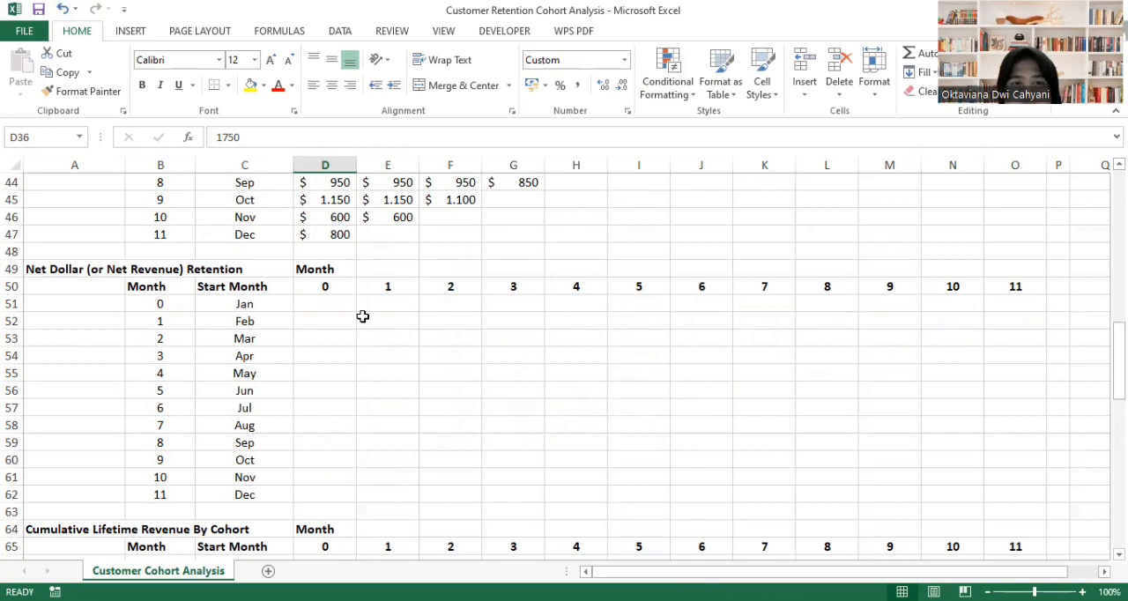
pyautogui.scroll(3, 362, 317)
pyautogui.scroll(6, 363, 317)
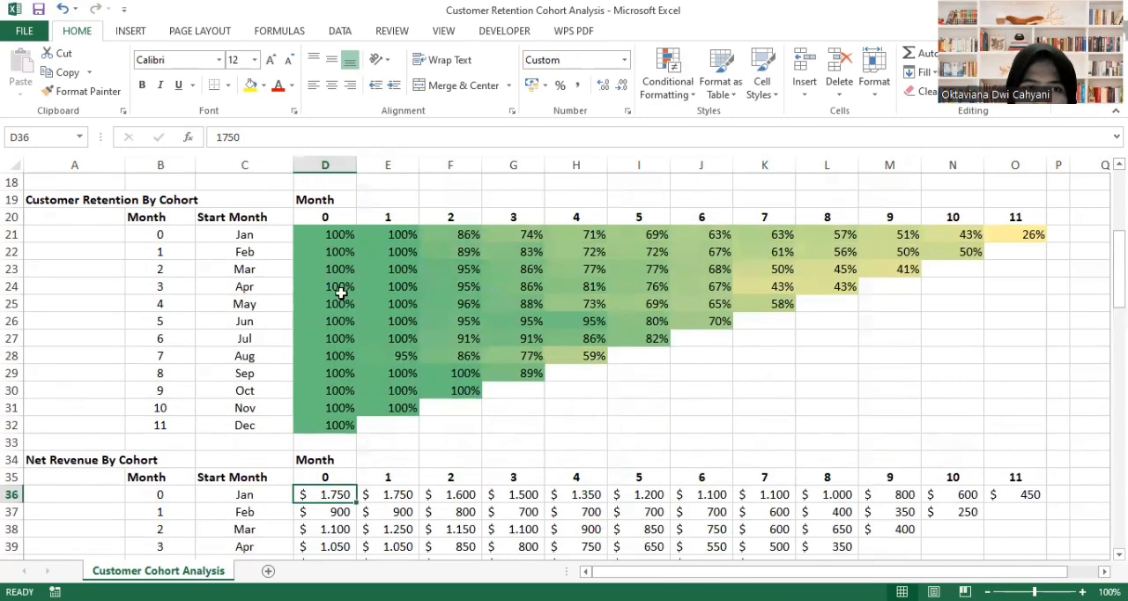
pyautogui.moveTo(315, 235); pyautogui.dragTo(1028, 426)
pyautogui.hotkey('ctrl', 'c')
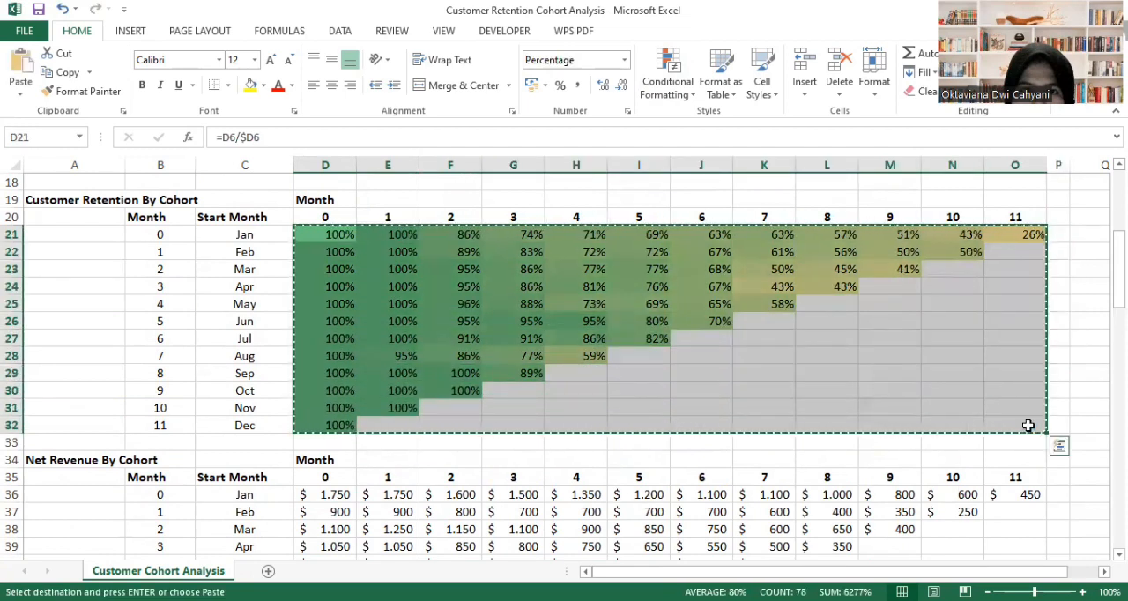
pyautogui.scroll(-1, 878, 513)
pyautogui.scroll(-5, 878, 513)
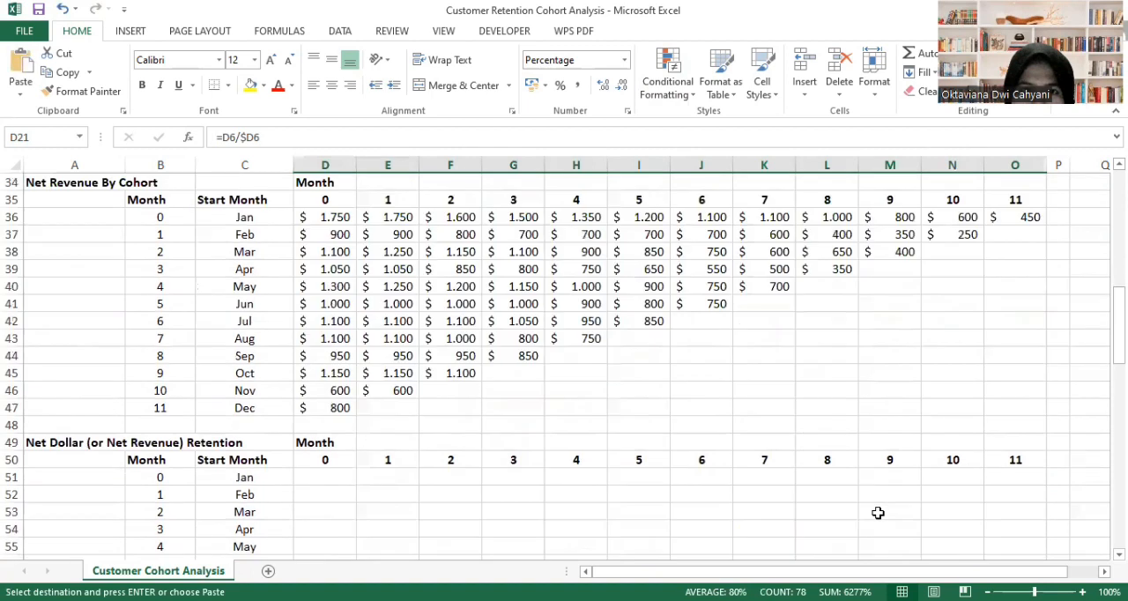
pyautogui.scroll(-4, 294, 455)
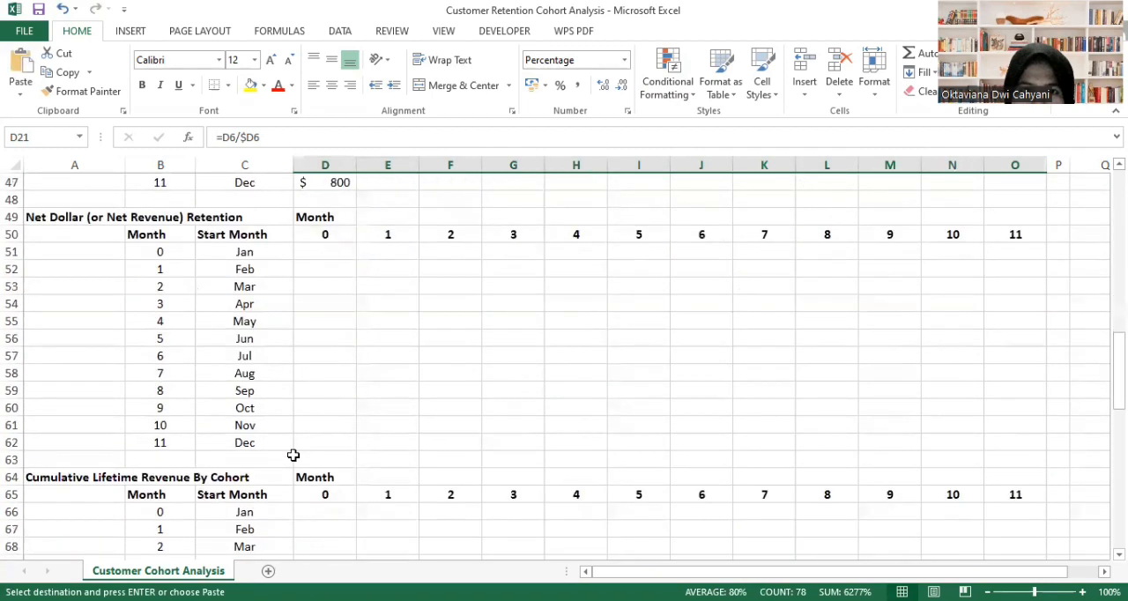
pyautogui.click(316, 253)
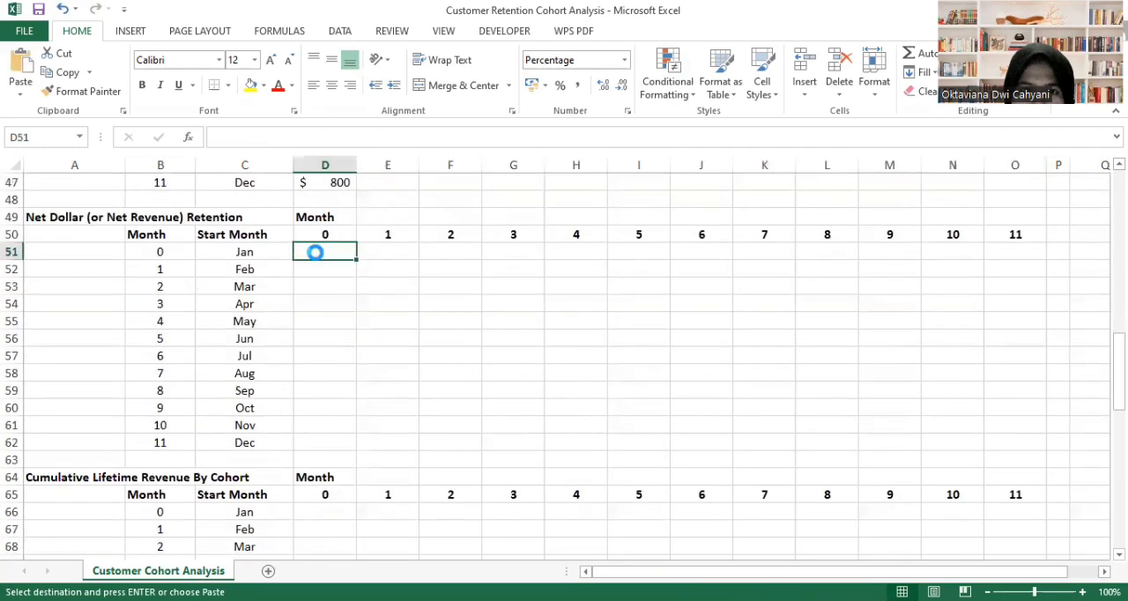
pyautogui.hotkey('ctrl', 'v')
pyautogui.click(552, 288)
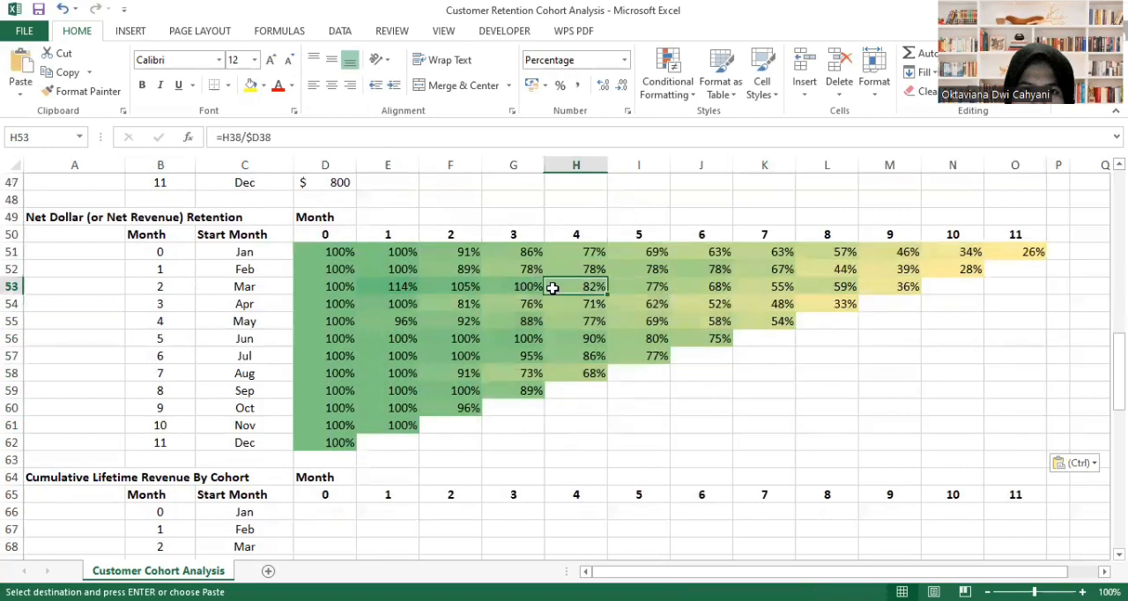
pyautogui.click(916, 358)
pyautogui.scroll(11, 715, 305)
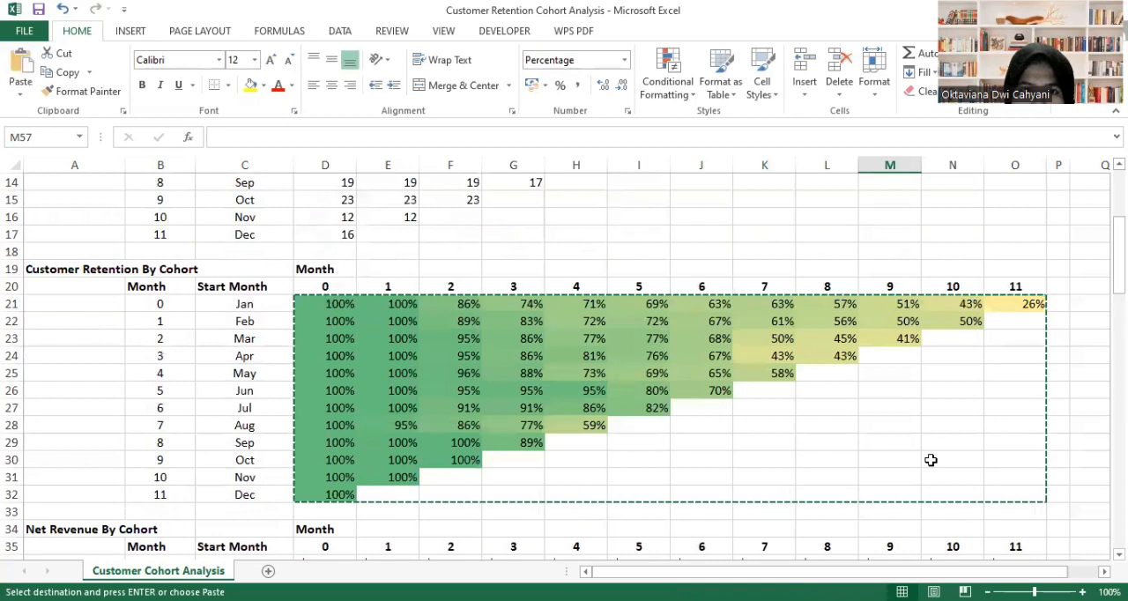
pyautogui.scroll(-8, 930, 459)
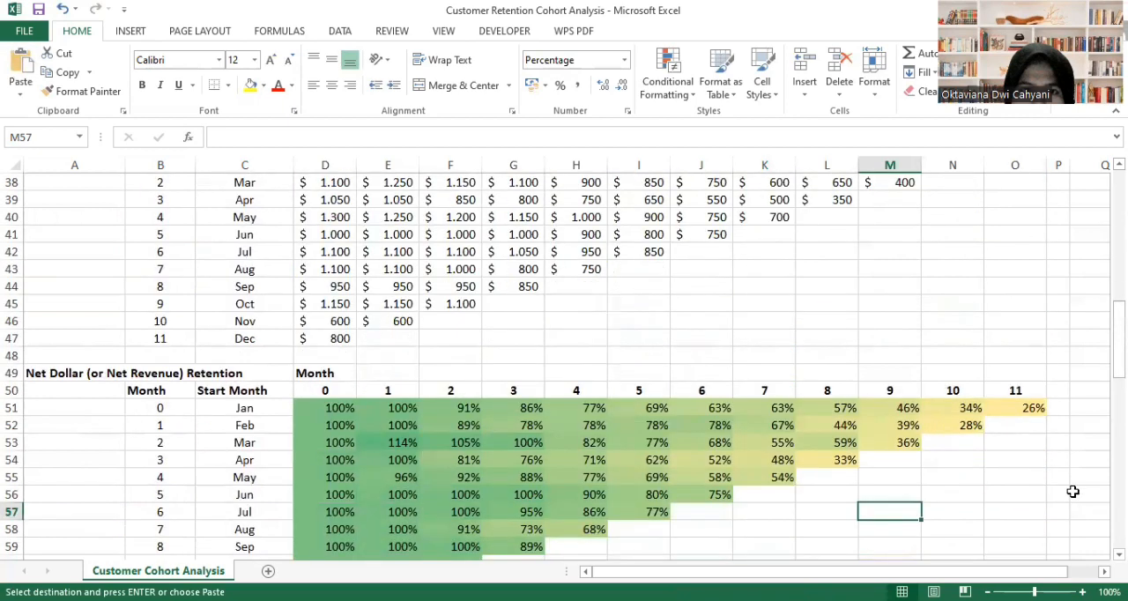
pyautogui.click(1073, 491)
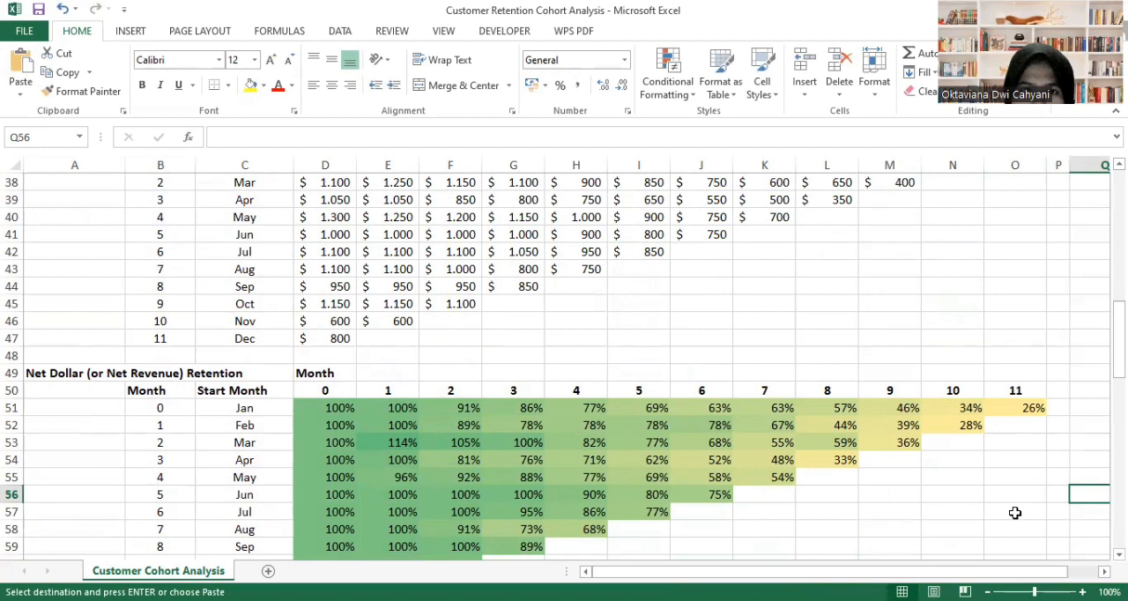
# - Enter =D36 in D66 so the Jan cohort's month 0 cumulative lifetime revenue takes its net revenue
pyautogui.scroll(-3, 1016, 513)
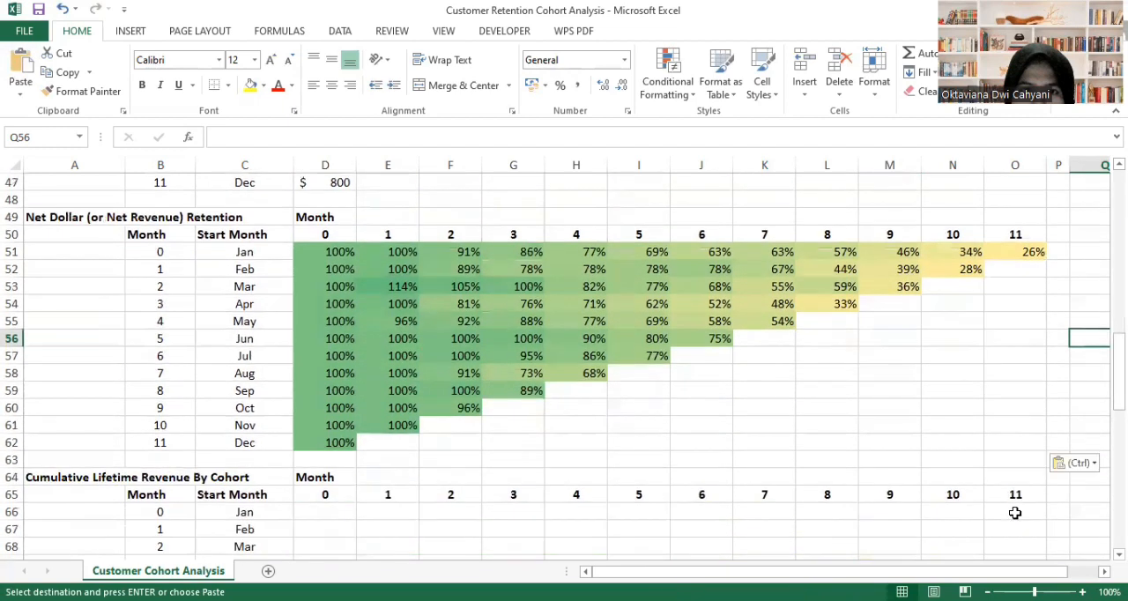
pyautogui.scroll(-1, 1016, 513)
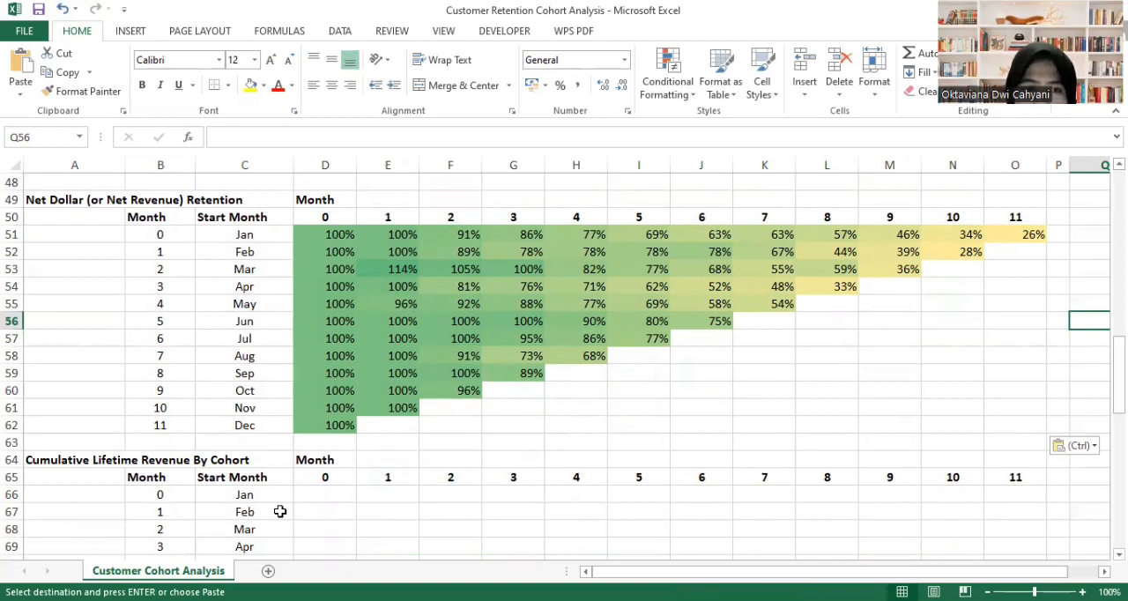
pyautogui.scroll(-2, 279, 511)
pyautogui.scroll(-1, 280, 511)
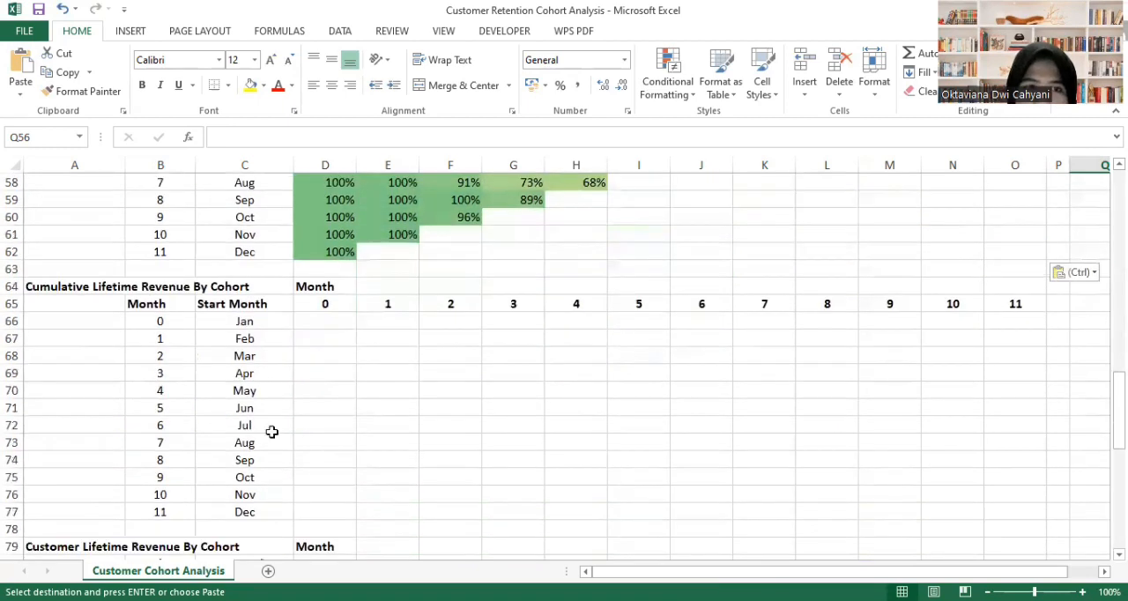
pyautogui.click(334, 320)
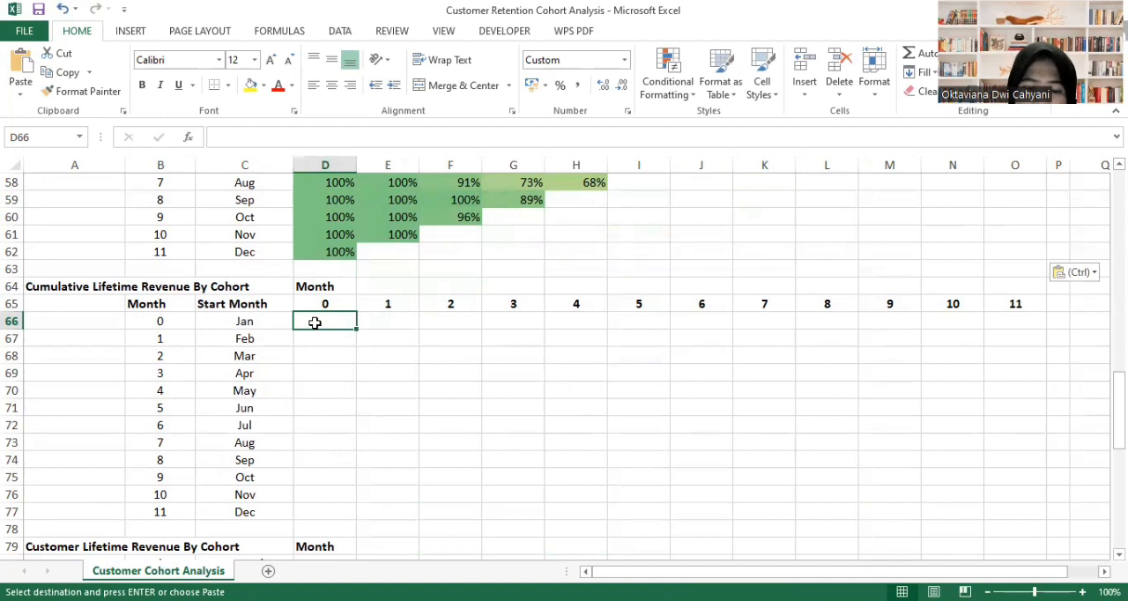
pyautogui.write('=')
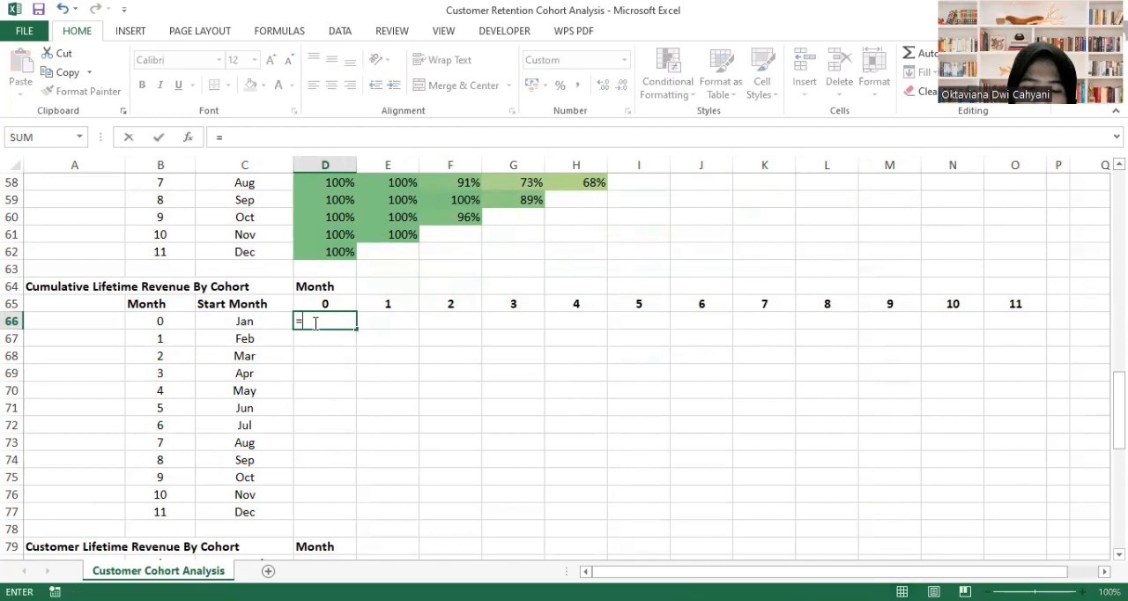
pyautogui.scroll(8, 383, 313)
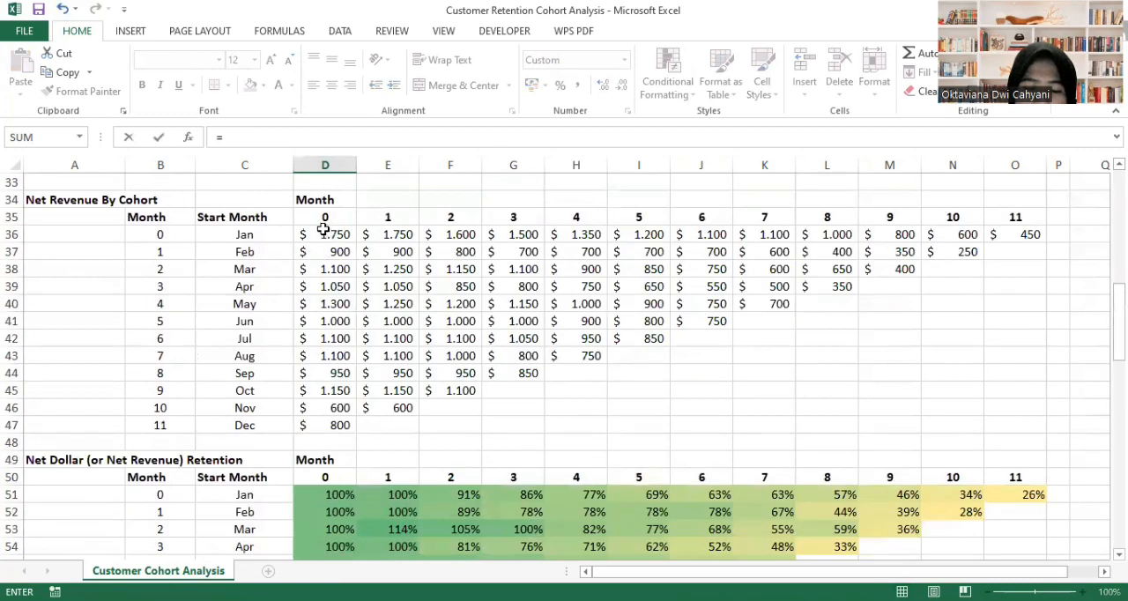
pyautogui.click(324, 229)
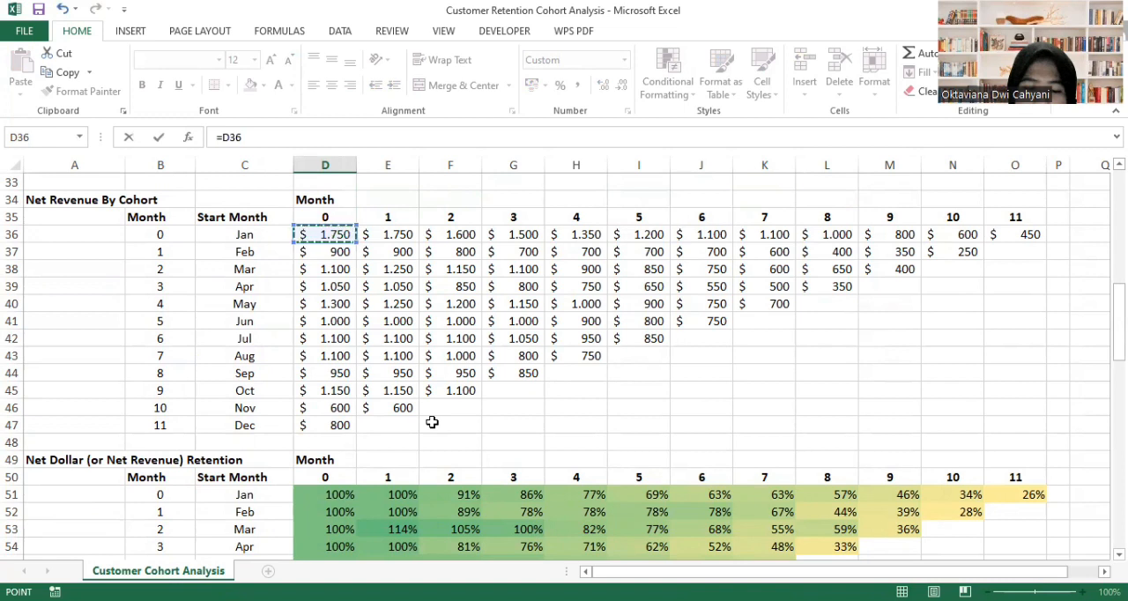
pyautogui.hotkey('ctrl', 'Return')
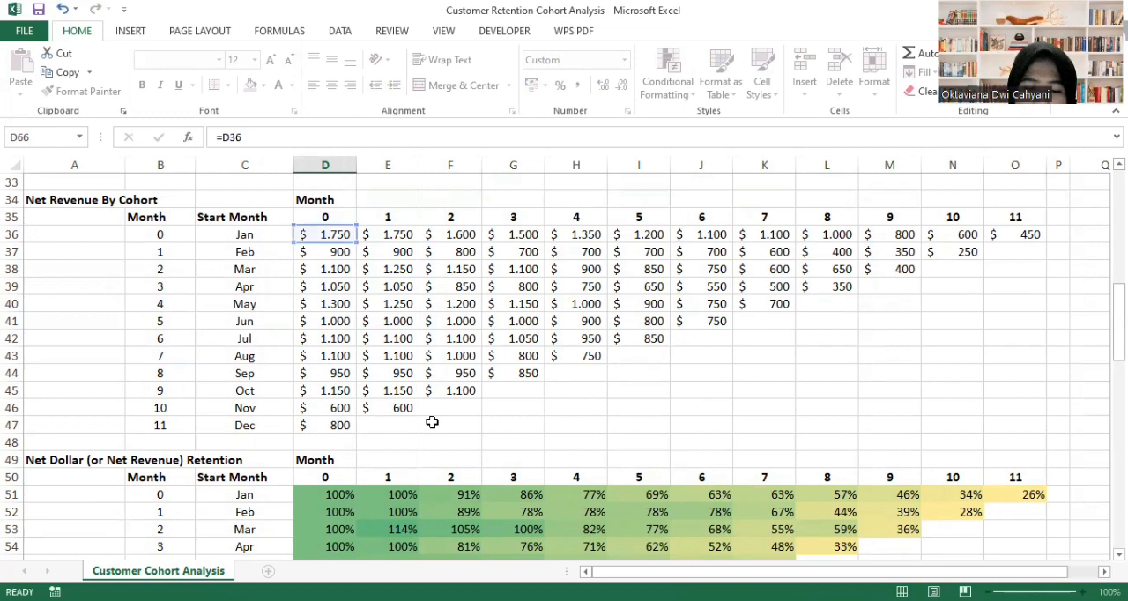
pyautogui.press('Return')
# - Enter =D66+E36 in E66 to add the Jan cohort's month 1 net revenue to its cumulative lifetime revenue
pyautogui.scroll(-2, 335, 422)
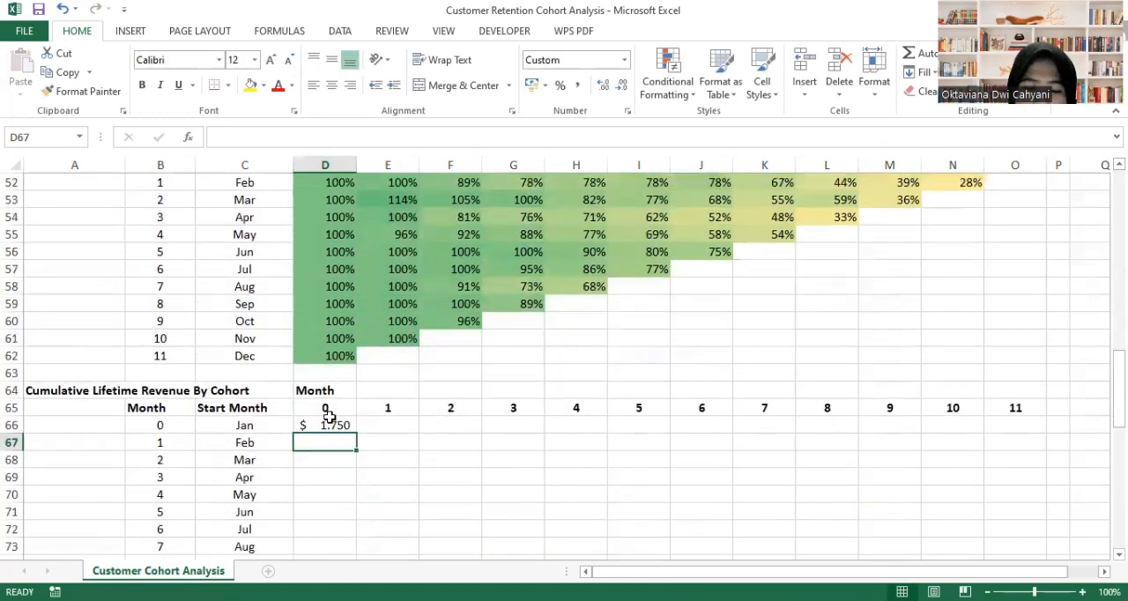
pyautogui.click(394, 424)
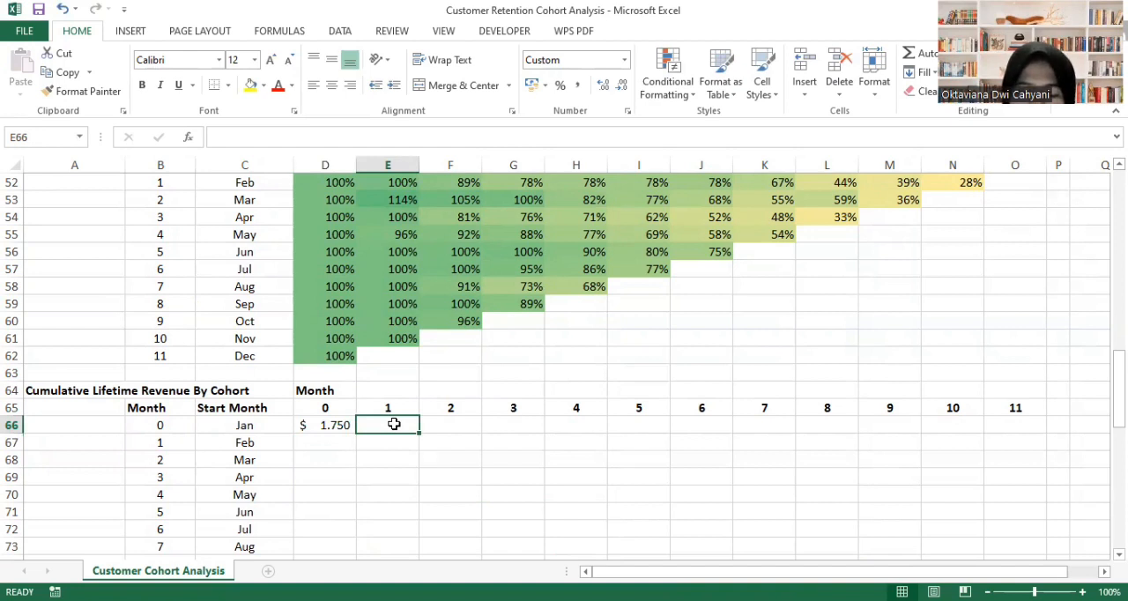
pyautogui.write('=')
pyautogui.scroll(2, 386, 307)
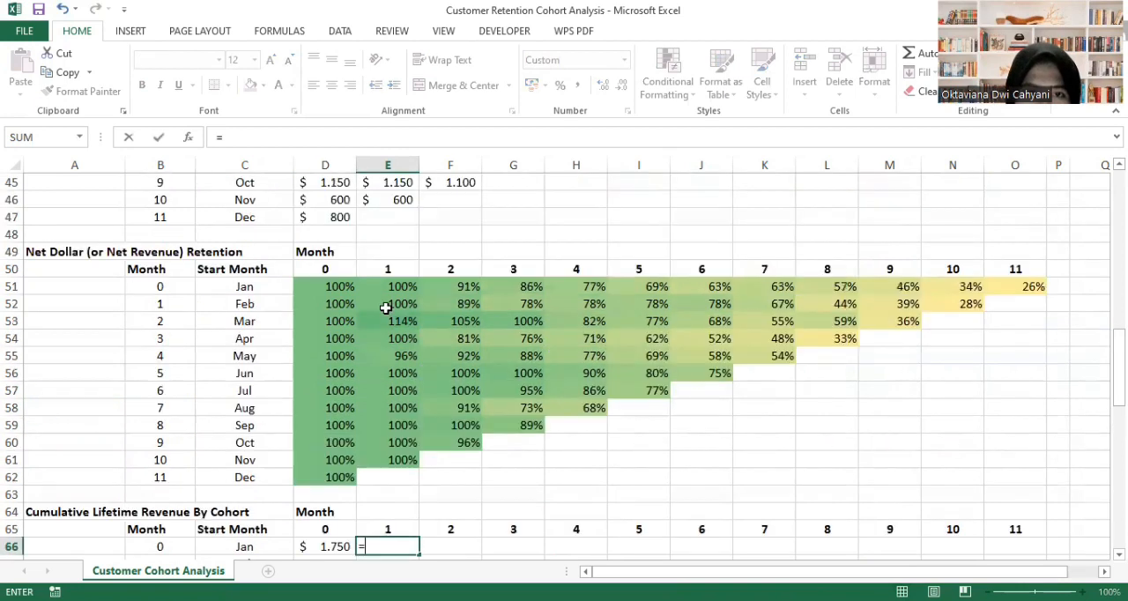
pyautogui.scroll(6, 385, 307)
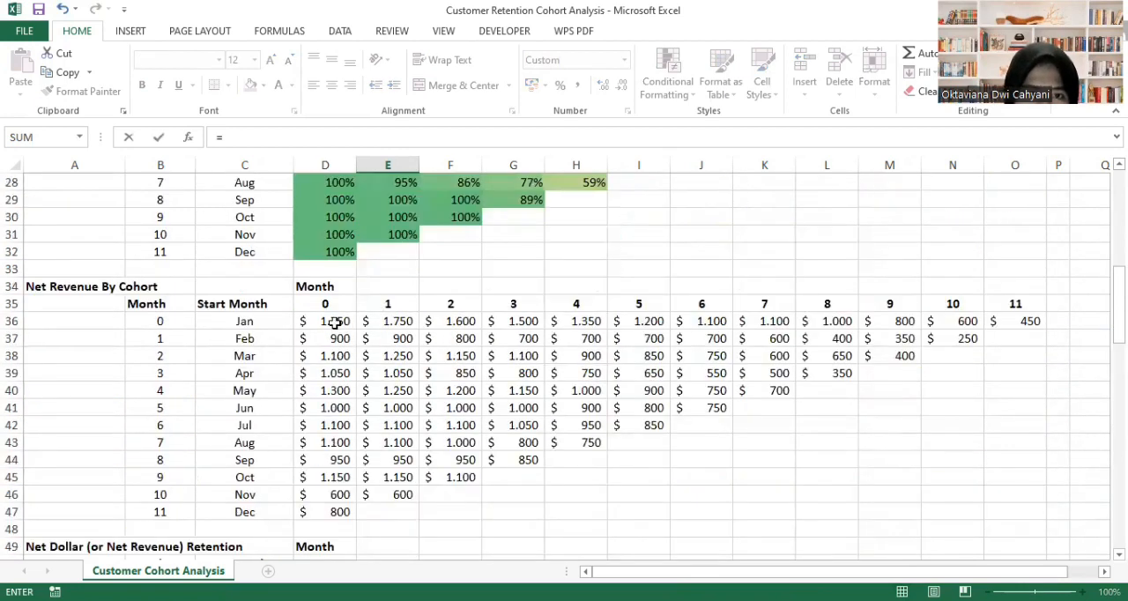
pyautogui.scroll(-9, 417, 499)
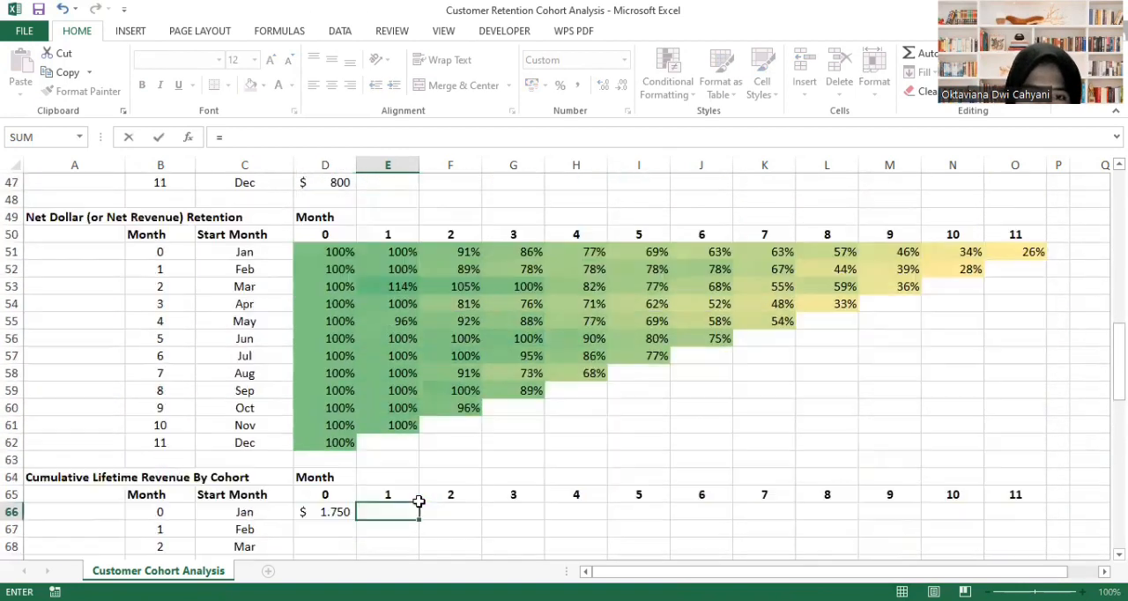
pyautogui.click(335, 357)
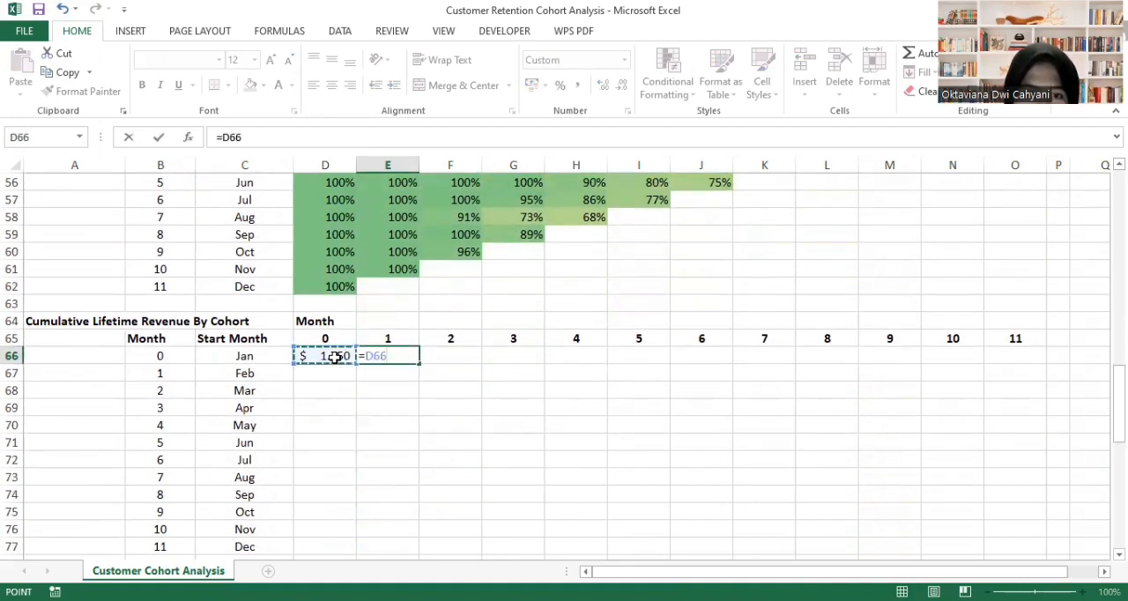
pyautogui.write('+')
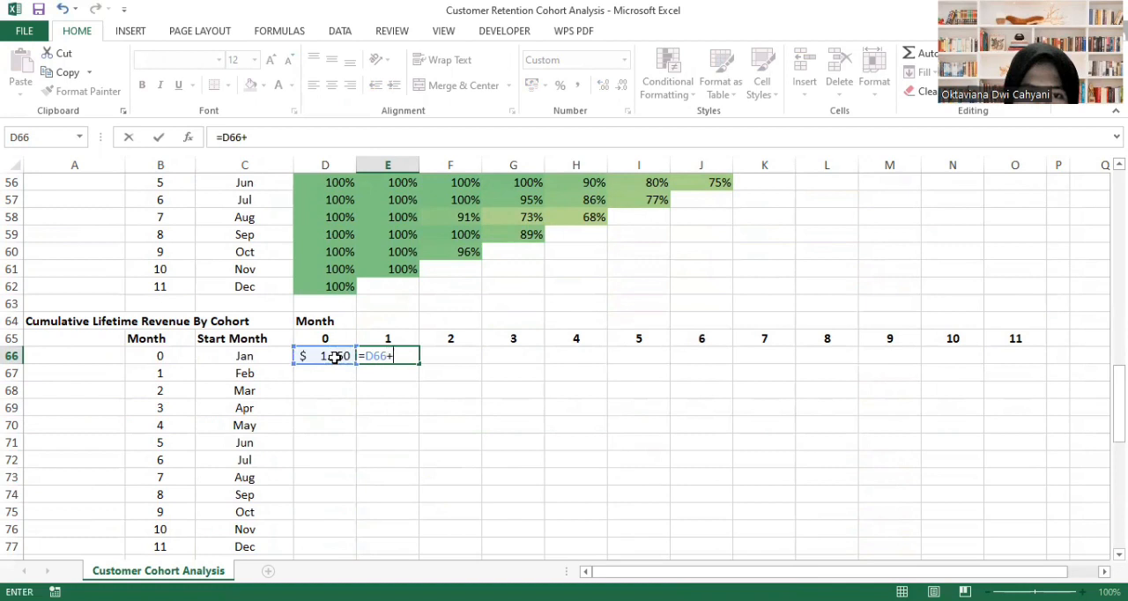
pyautogui.scroll(5, 418, 289)
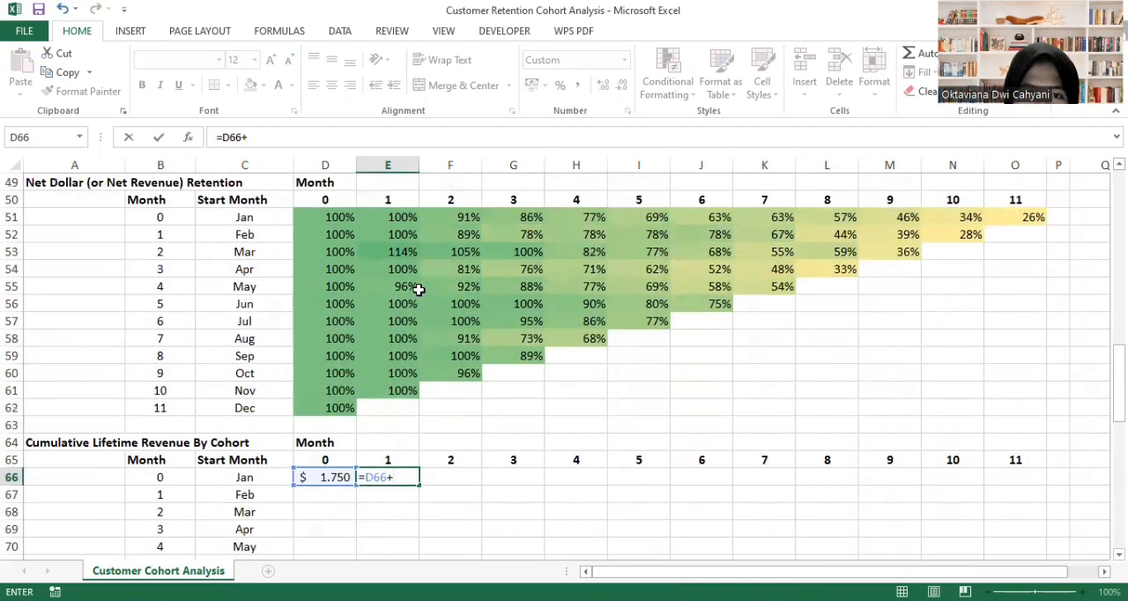
pyautogui.scroll(2, 399, 364)
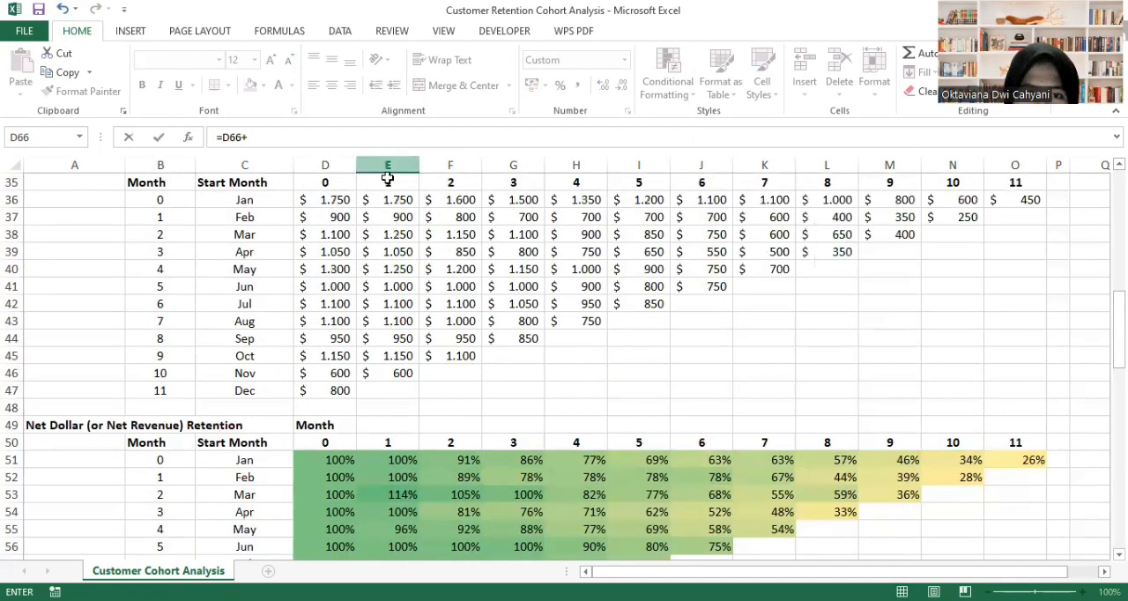
pyautogui.scroll(1, 406, 200)
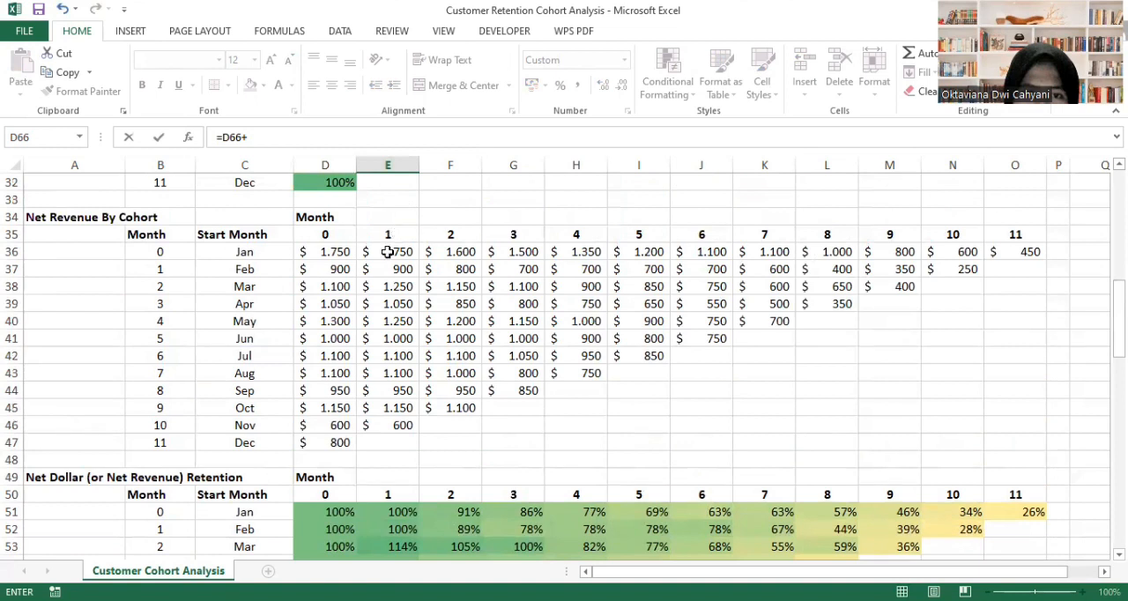
pyautogui.click(416, 256)
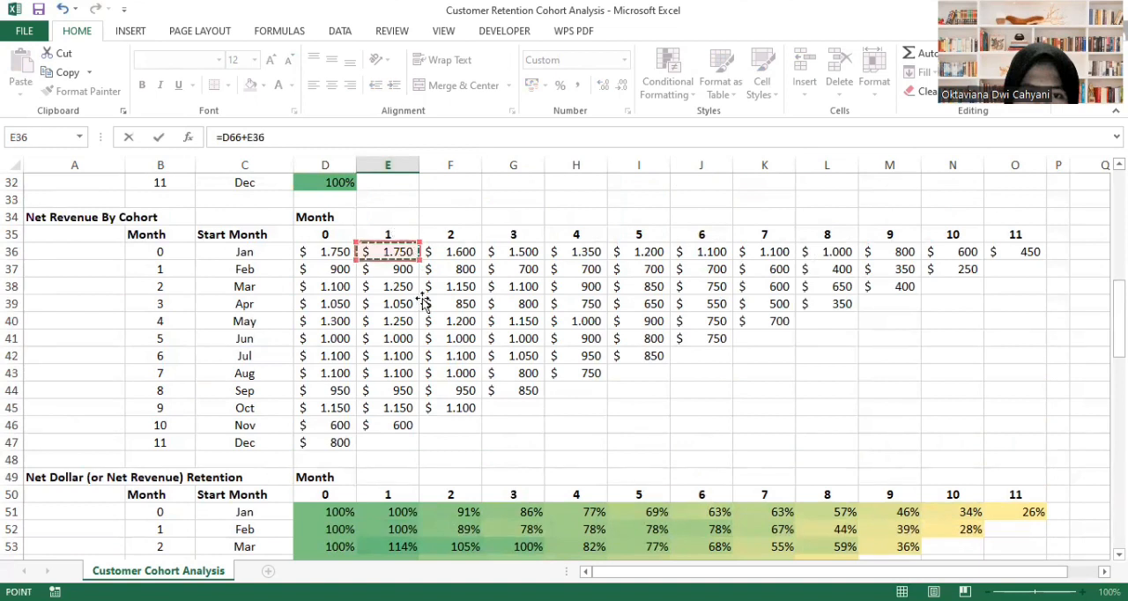
pyautogui.scroll(-5, 442, 459)
pyautogui.scroll(-4, 442, 459)
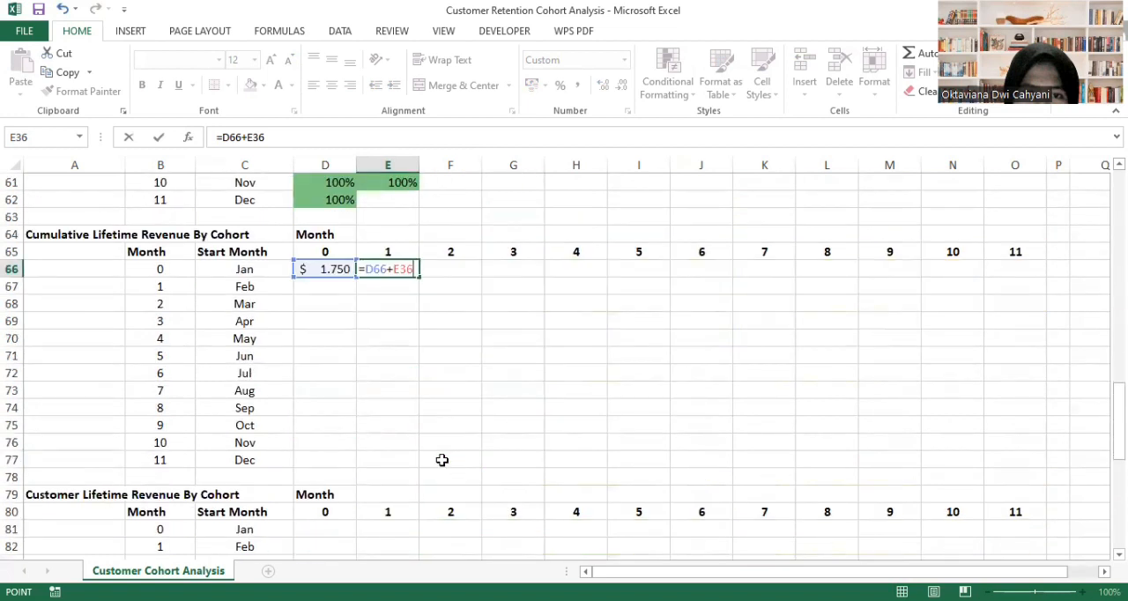
pyautogui.press('Return')
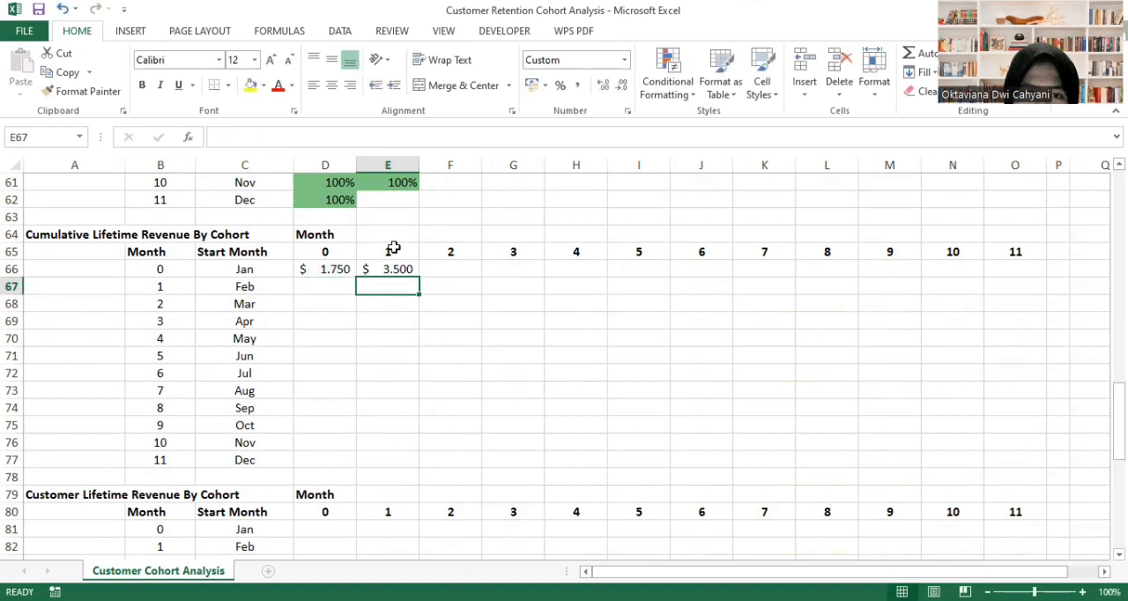
# - Fill the cumulative revenue formula from E66 across the Jan row through month 11 in O66
pyautogui.click(382, 271)
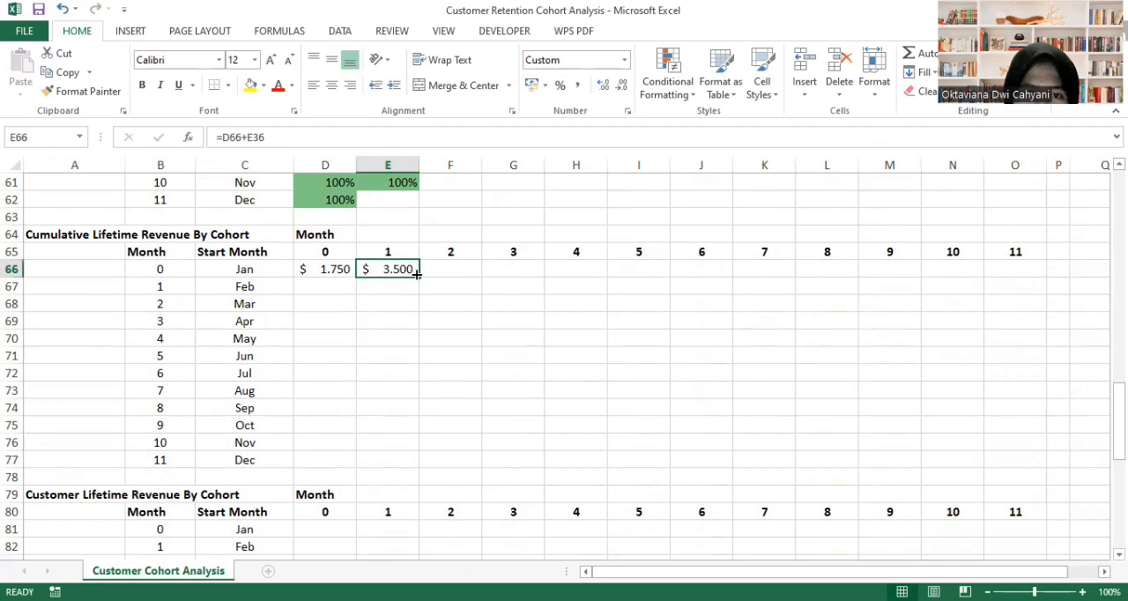
pyautogui.moveTo(422, 275); pyautogui.dragTo(1023, 268)
pyautogui.click(664, 369)
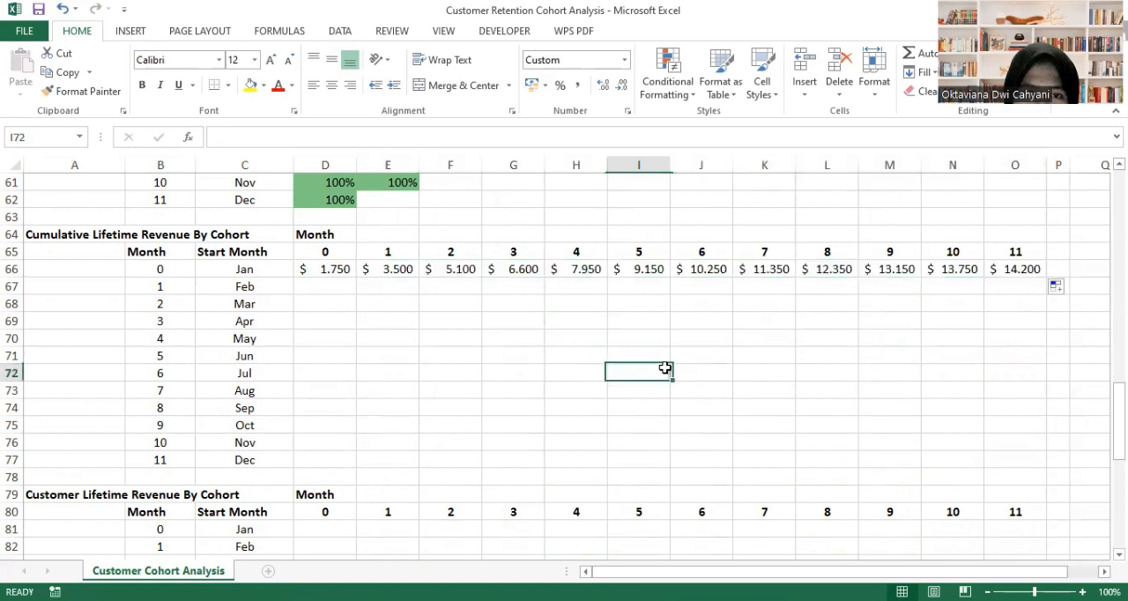
pyautogui.click(334, 269)
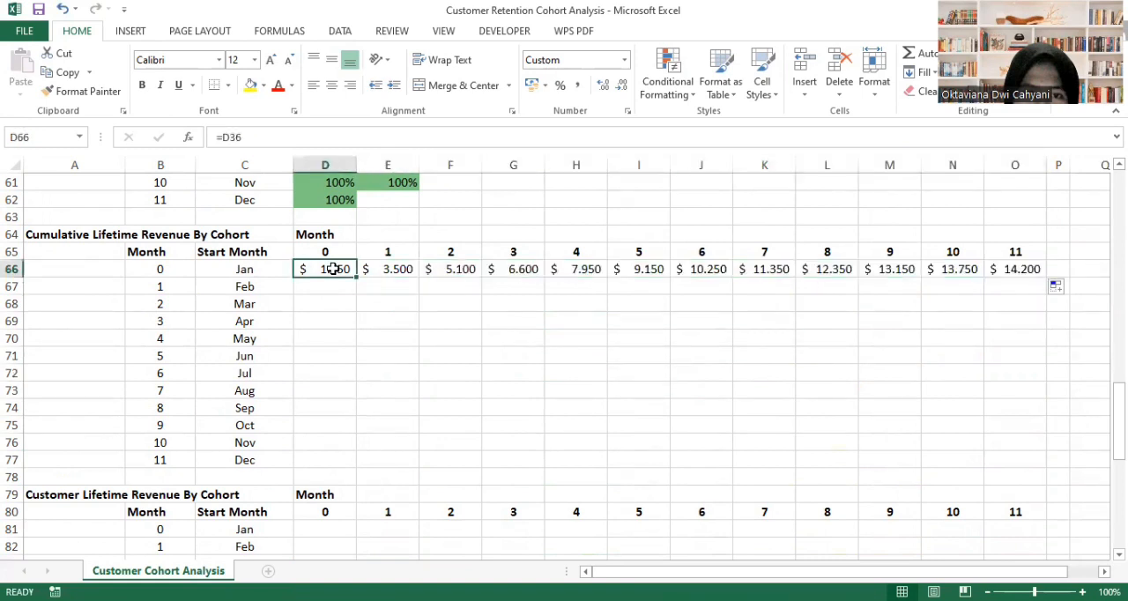
pyautogui.moveTo(355, 278); pyautogui.dragTo(1020, 276)
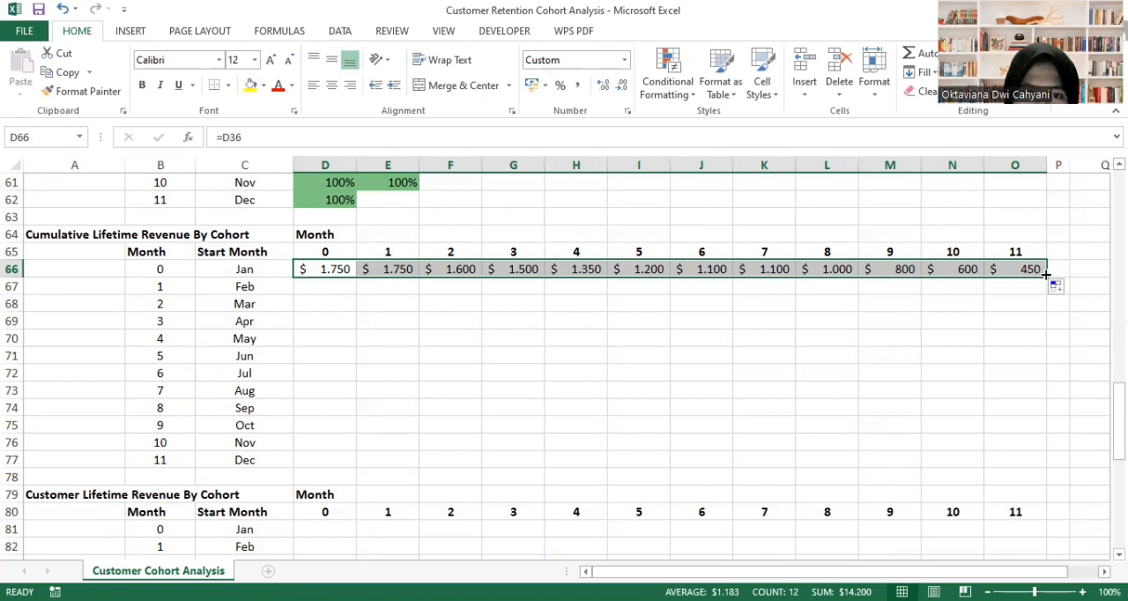
pyautogui.hotkey('ctrl', 'z')
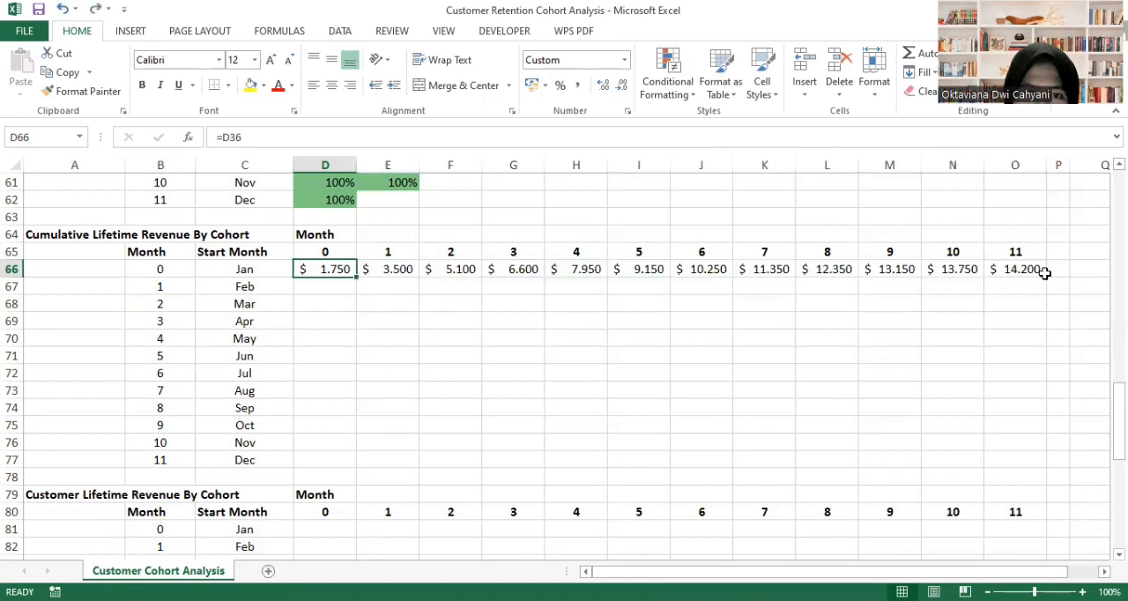
pyautogui.click(383, 321)
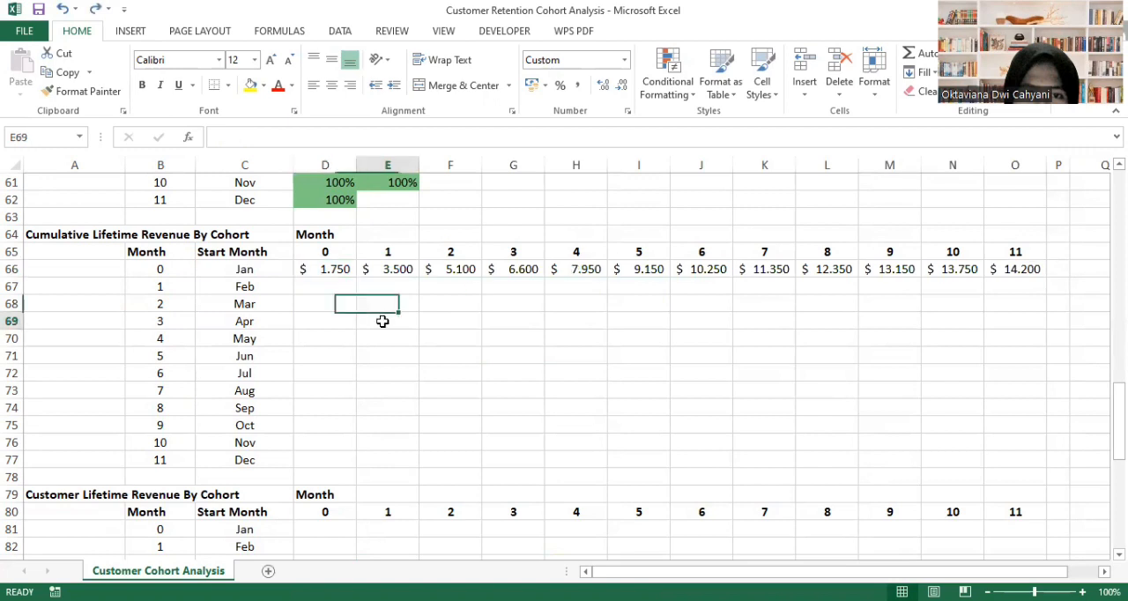
# - Fill the cumulative lifetime revenue formulas of D66:O66 down through the Dec cohort in row 77
pyautogui.click(343, 271)
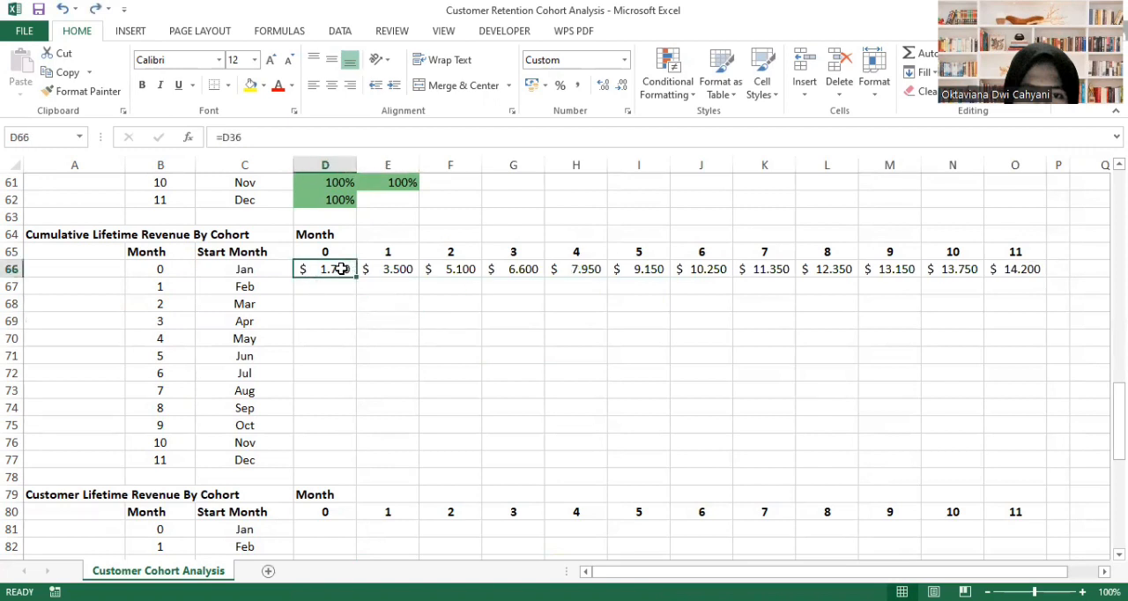
pyautogui.moveTo(339, 269)
pyautogui.mouseDown()
pyautogui.moveTo(696, 265)
pyautogui.moveTo(1045, 280)
pyautogui.moveTo(1023, 470)
pyautogui.mouseUp()
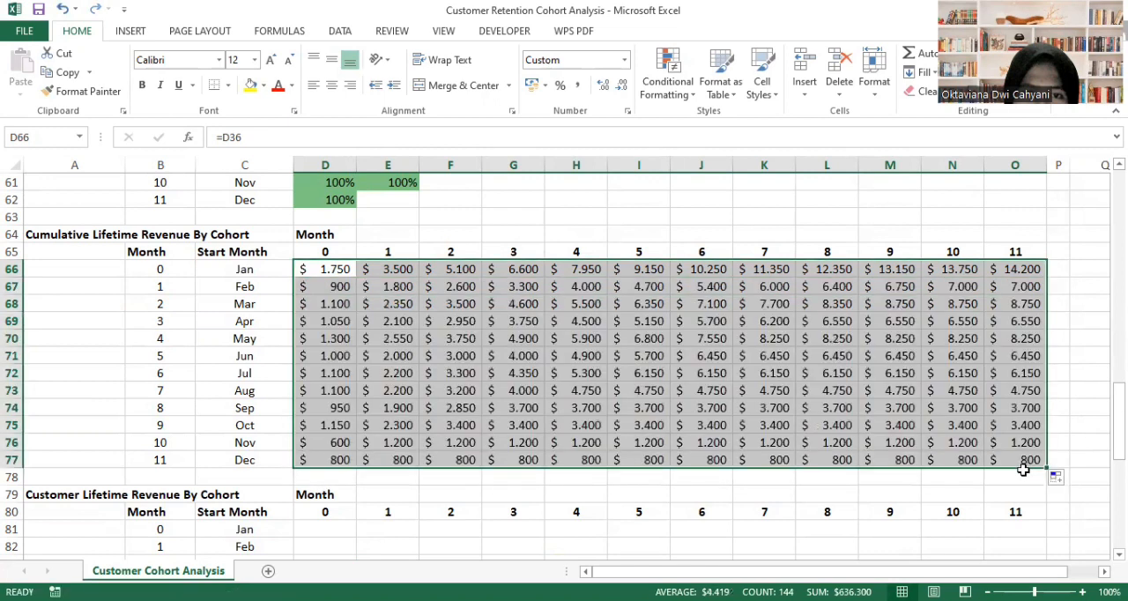
pyautogui.click(1076, 395)
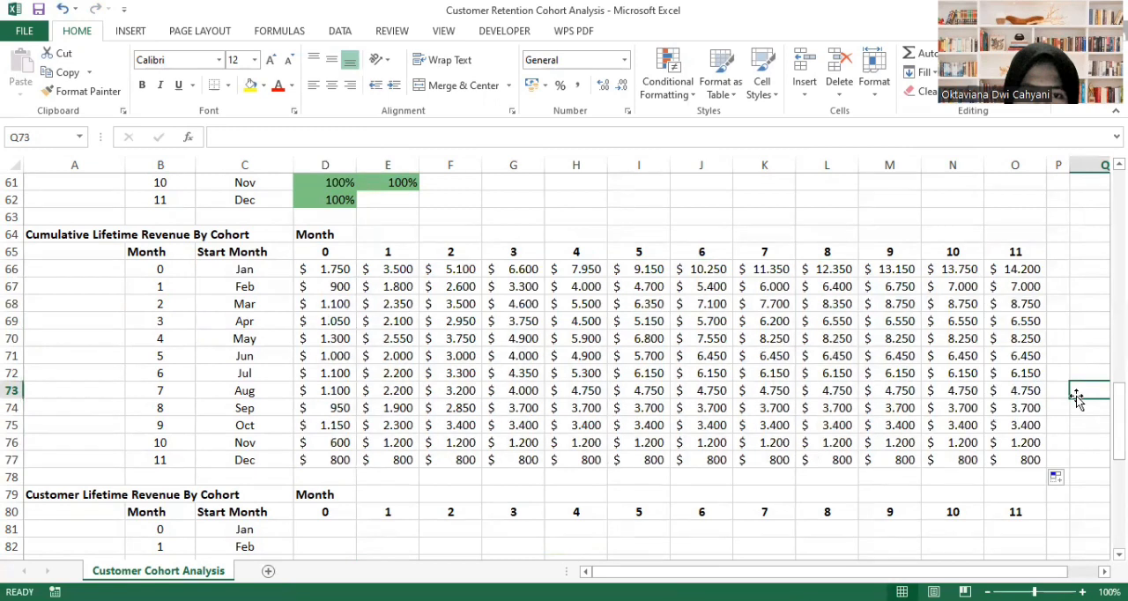
# - Clear the cumulative lifetime revenue cells beyond each cohort's last available month, from E77 diagonally up to O67 and everything below within the table
pyautogui.click(397, 461)
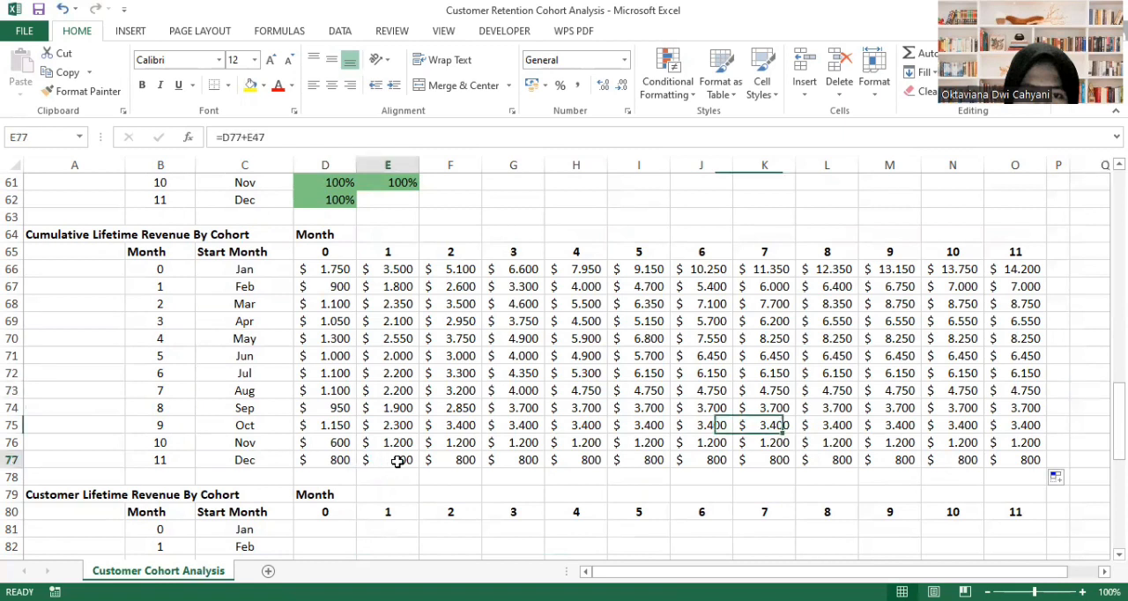
pyautogui.keyDown('ctrl'); pyautogui.click(462, 444); pyautogui.keyUp('ctrl')
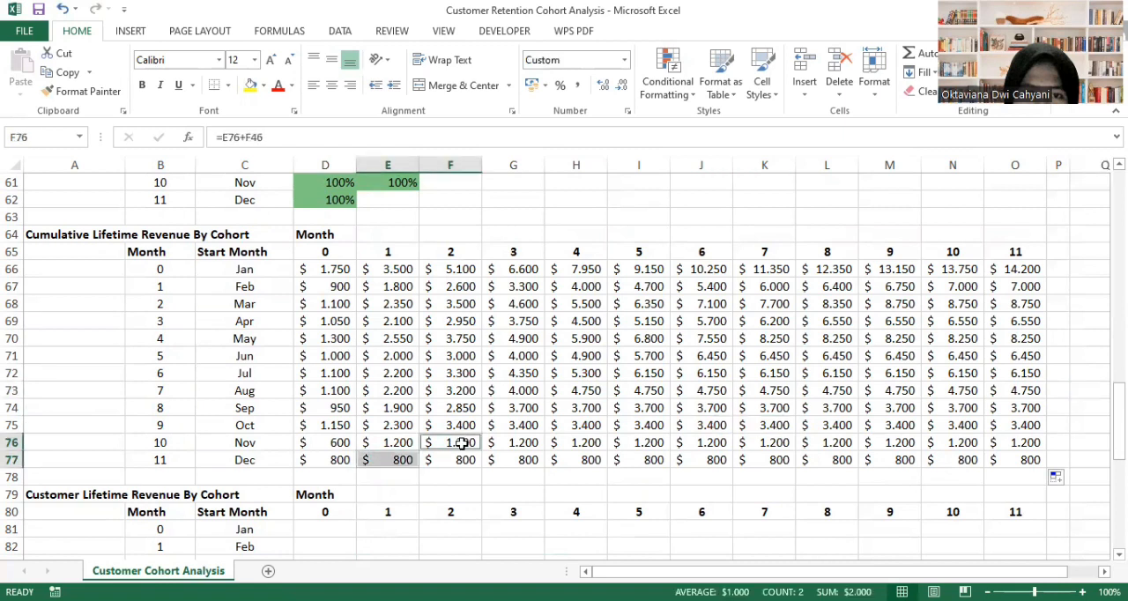
pyautogui.hotkey('shift', 'Down')
pyautogui.keyDown('ctrl'); pyautogui.click(514, 426); pyautogui.keyUp('ctrl')
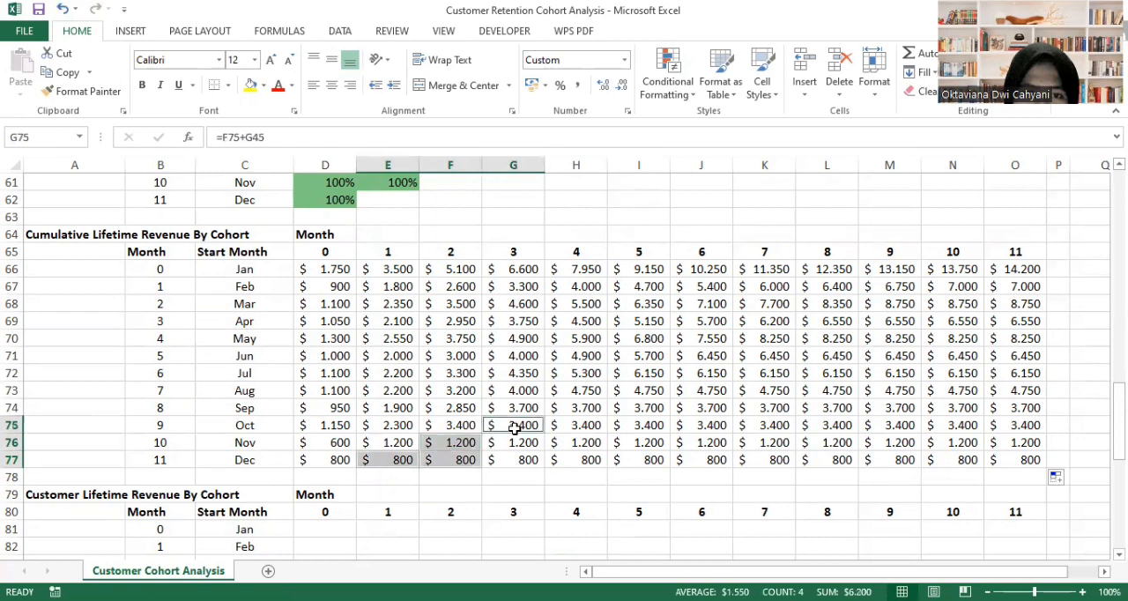
pyautogui.hotkey('shift', 'Down')
pyautogui.hotkey('shift', 'Down')
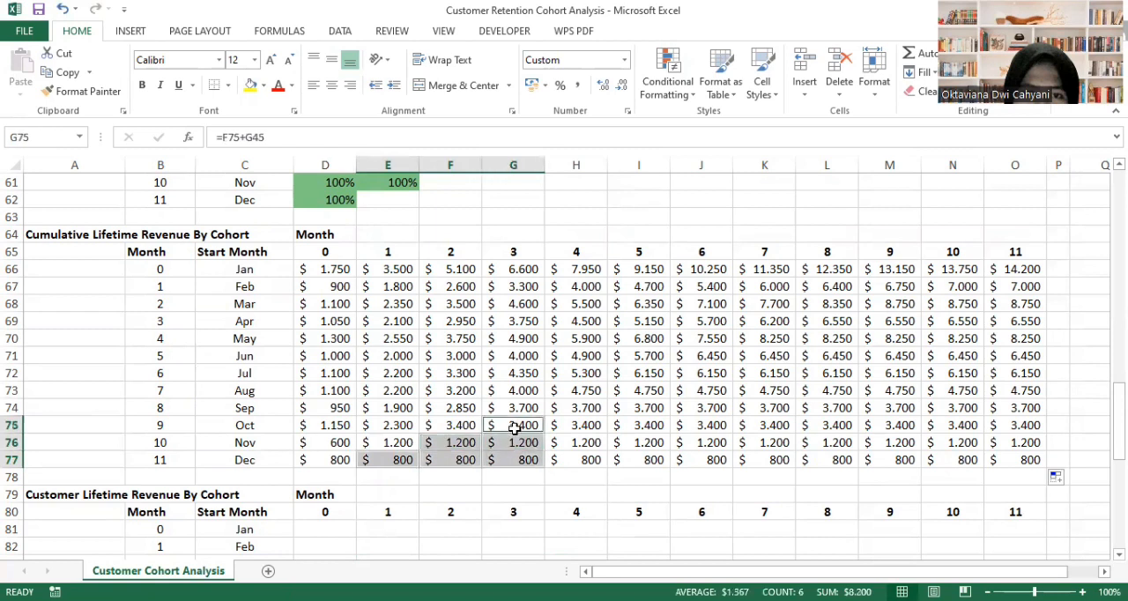
pyautogui.keyDown('ctrl'); pyautogui.click(567, 412); pyautogui.keyUp('ctrl')
pyautogui.hotkey('shift', 'Down')
pyautogui.hotkey('shift', 'Down')
pyautogui.hotkey('shift', 'Down')
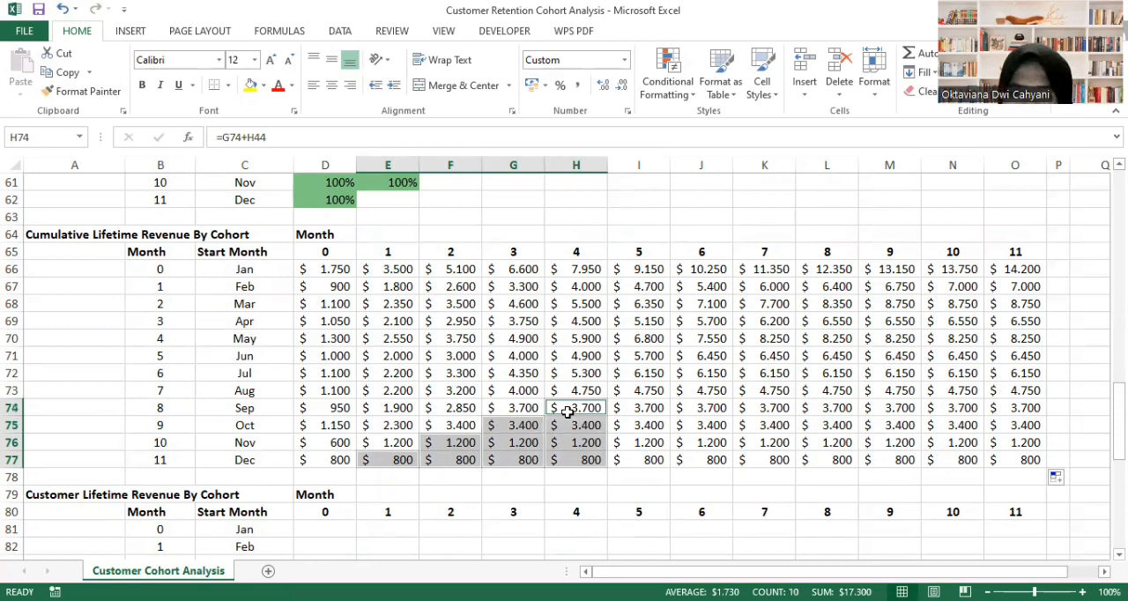
pyautogui.keyDown('ctrl'); pyautogui.click(648, 393); pyautogui.keyUp('ctrl')
pyautogui.hotkey('shift', 'Down')
pyautogui.hotkey('shift', 'Down')
pyautogui.hotkey('shift', 'Down')
pyautogui.hotkey('shift', 'Down')
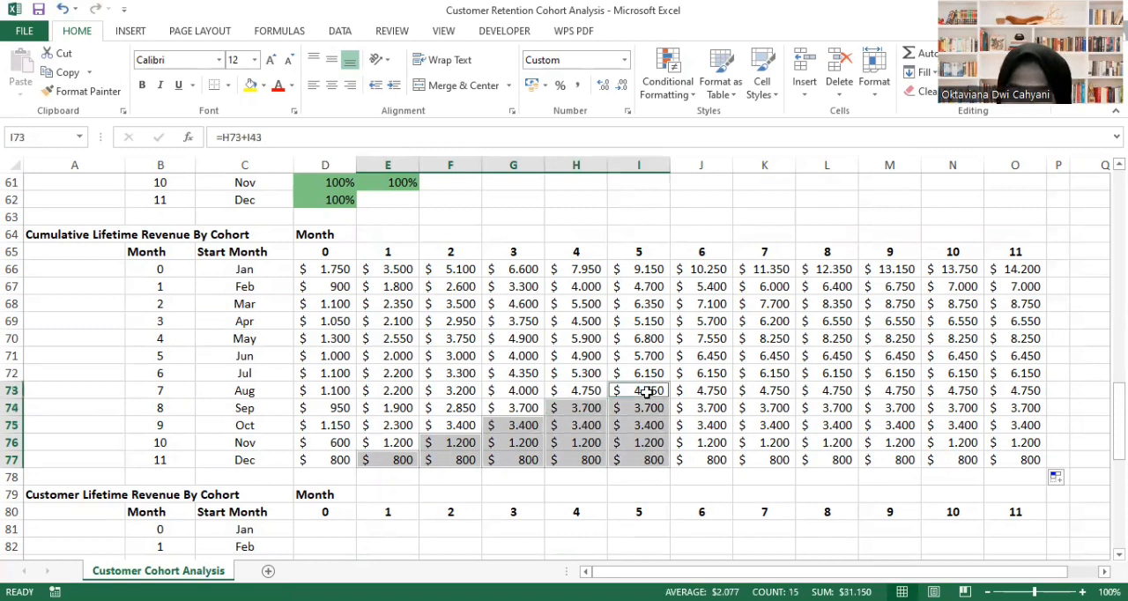
pyautogui.keyDown('ctrl'); pyautogui.click(696, 373); pyautogui.keyUp('ctrl')
pyautogui.hotkey('shift', 'Down')
pyautogui.hotkey('shift', 'Down')
pyautogui.hotkey('shift', 'Down')
pyautogui.hotkey('shift', 'Down')
pyautogui.hotkey('shift', 'Down')
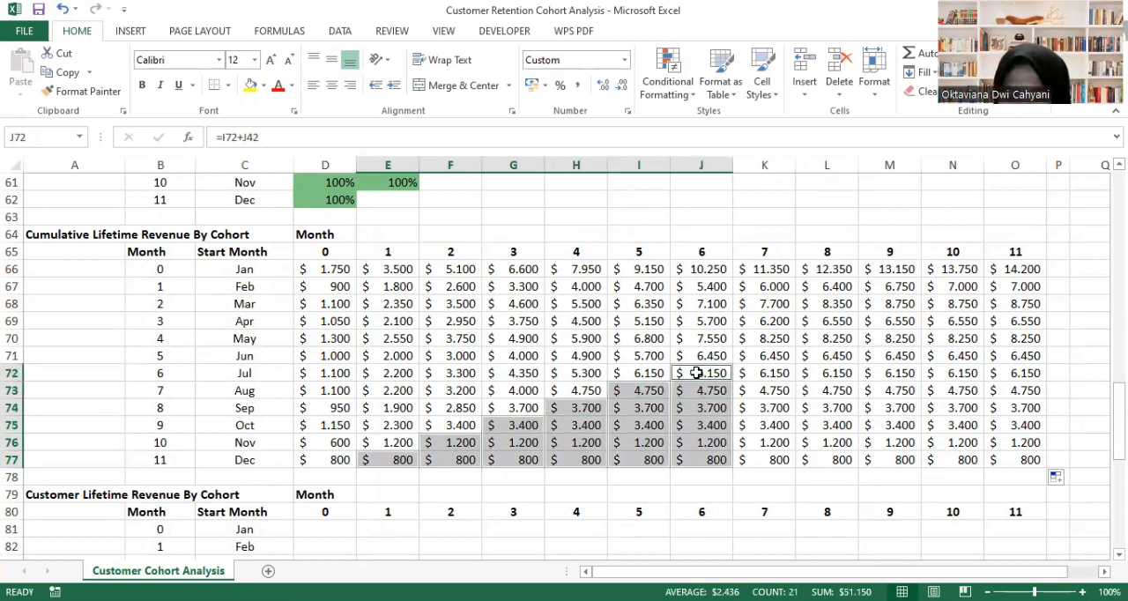
pyautogui.keyDown('ctrl'); pyautogui.click(752, 356); pyautogui.keyUp('ctrl')
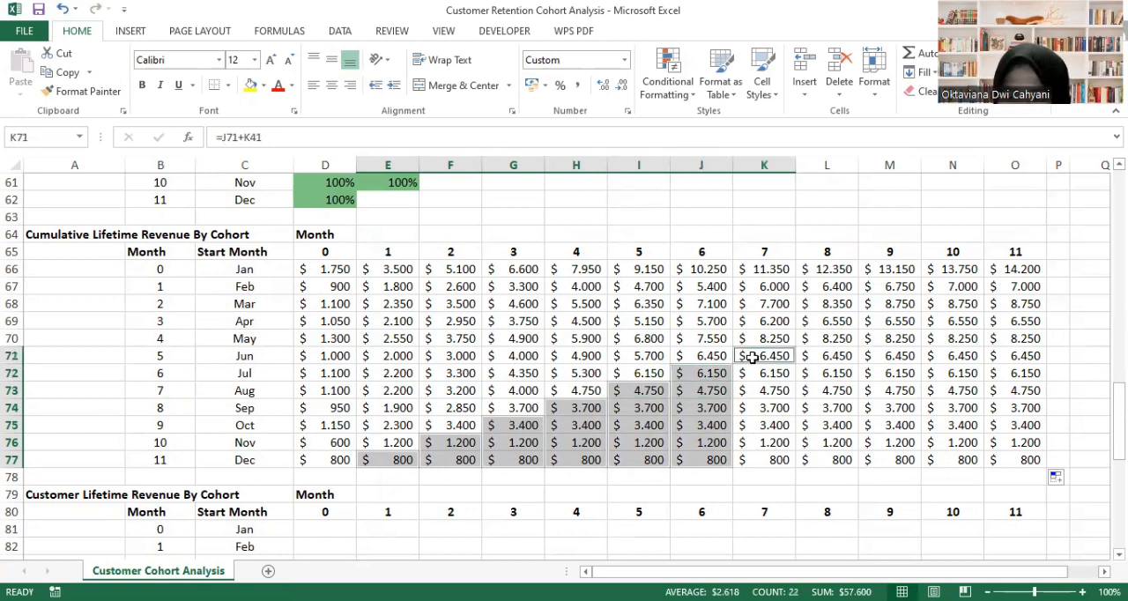
pyautogui.hotkey('shift', 'Down')
pyautogui.hotkey('shift', 'Down')
pyautogui.hotkey('shift', 'Down')
pyautogui.hotkey('shift', 'Down')
pyautogui.hotkey('shift', 'Down')
pyautogui.hotkey('shift', 'Down')
pyautogui.keyDown('ctrl'); pyautogui.click(811, 340); pyautogui.keyUp('ctrl')
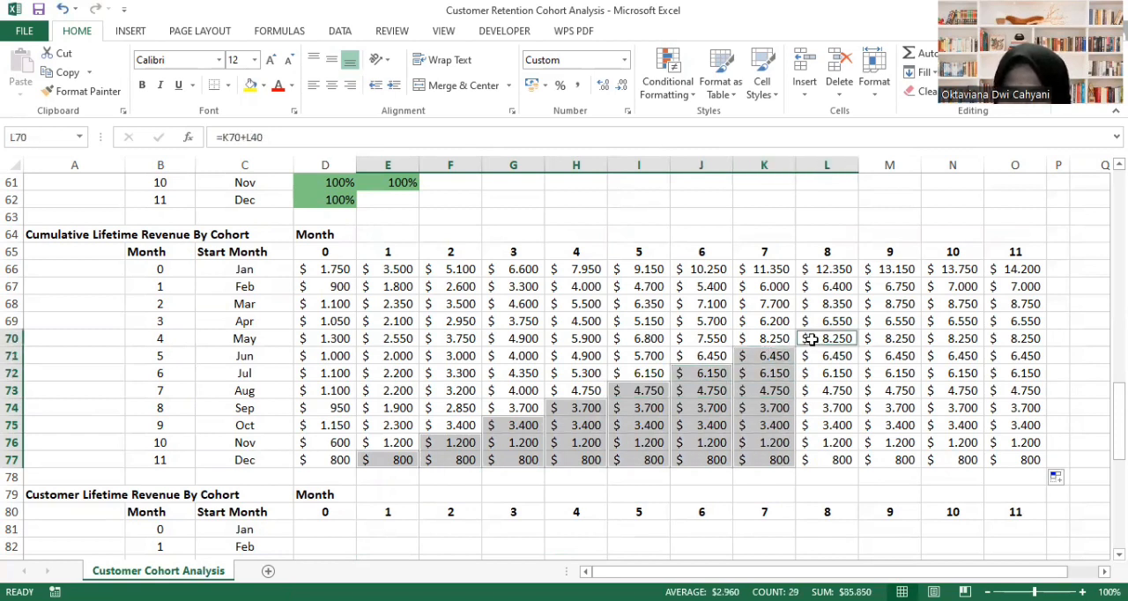
pyautogui.hotkey('shift', 'Down')
pyautogui.hotkey('shift', 'Down')
pyautogui.hotkey('shift', 'Down')
pyautogui.hotkey('shift', 'Down')
pyautogui.hotkey('shift', 'Down')
pyautogui.hotkey('shift', 'Down')
pyautogui.hotkey('shift', 'Down')
pyautogui.keyDown('ctrl'); pyautogui.click(884, 321); pyautogui.keyUp('ctrl')
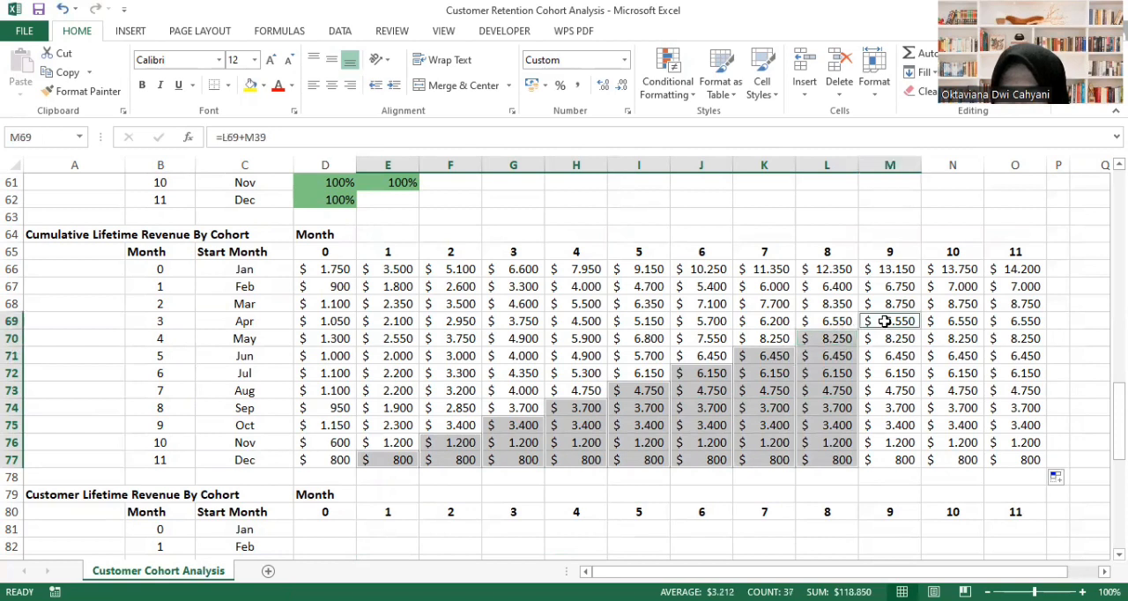
pyautogui.hotkey('shift', 'Down')
pyautogui.hotkey('shift', 'Down')
pyautogui.hotkey('shift', 'Down')
pyautogui.hotkey('shift', 'Down')
pyautogui.hotkey('shift', 'Down')
pyautogui.hotkey('shift', 'Down')
pyautogui.hotkey('shift', 'Down')
pyautogui.hotkey('shift', 'Down')
pyautogui.keyDown('ctrl'); pyautogui.click(952, 302); pyautogui.keyUp('ctrl')
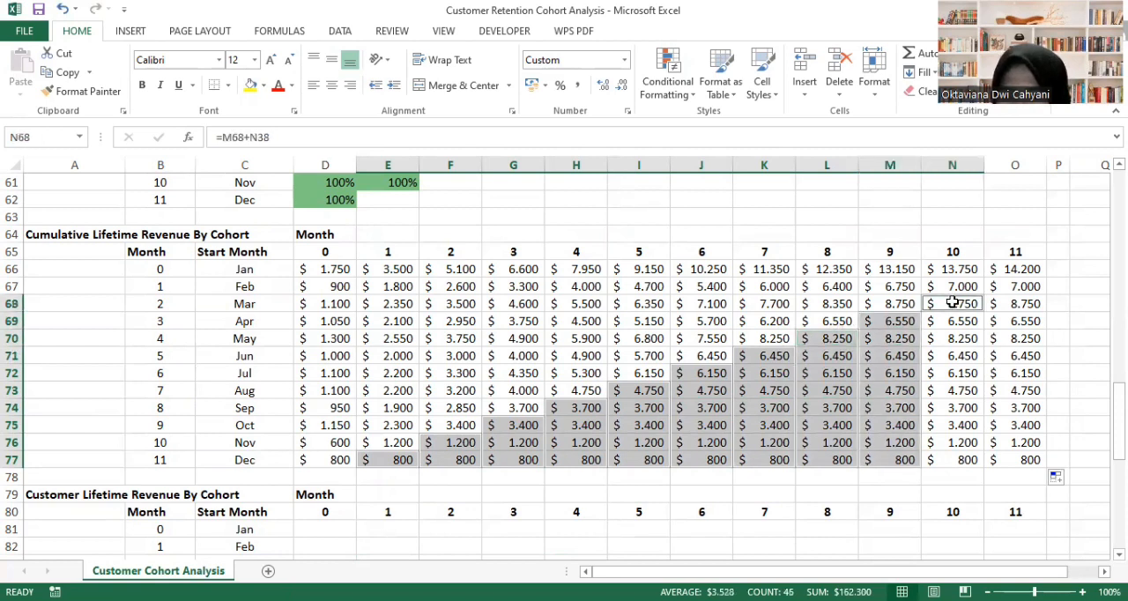
pyautogui.hotkey('shift', 'Down')
pyautogui.hotkey('shift', 'Down')
pyautogui.hotkey('shift', 'Down')
pyautogui.hotkey('shift', 'Down')
pyautogui.hotkey('shift', 'Down')
pyautogui.hotkey('shift', 'Down')
pyautogui.hotkey('shift', 'Down')
pyautogui.hotkey('shift', 'Down')
pyautogui.hotkey('shift', 'Down')
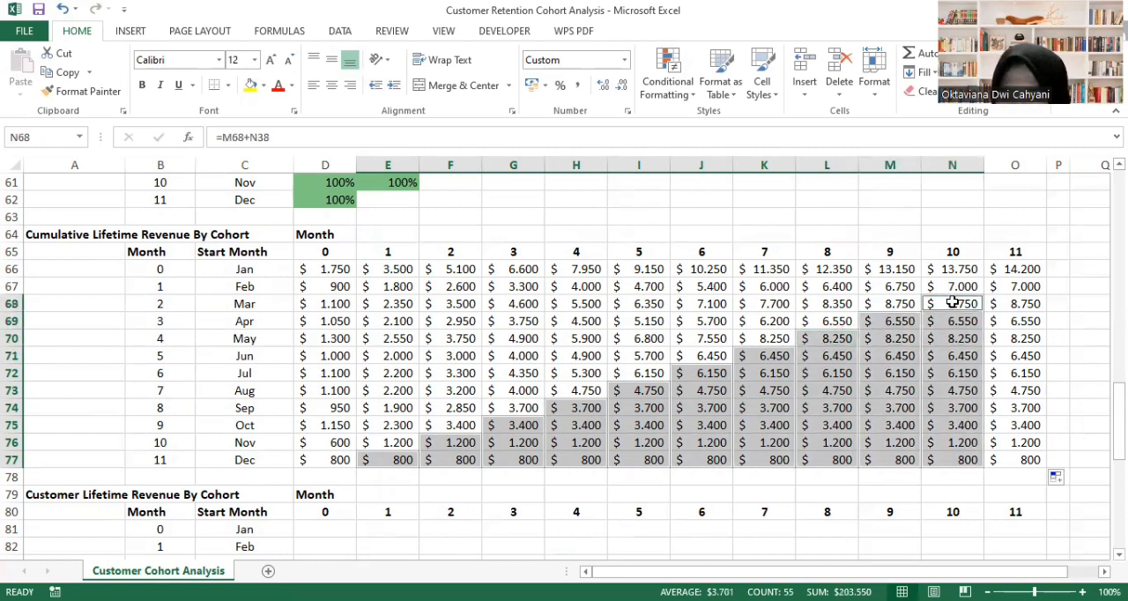
pyautogui.keyDown('ctrl'); pyautogui.click(1009, 289); pyautogui.keyUp('ctrl')
pyautogui.hotkey('shift', 'Down')
pyautogui.hotkey('shift', 'Down')
pyautogui.hotkey('shift', 'Down')
pyautogui.hotkey('shift', 'Down')
pyautogui.hotkey('shift', 'Down')
pyautogui.hotkey('shift', 'Down')
pyautogui.hotkey('shift', 'Down')
pyautogui.hotkey('shift', 'Down')
pyautogui.hotkey('shift', 'Down')
pyautogui.hotkey('shift', 'Down')
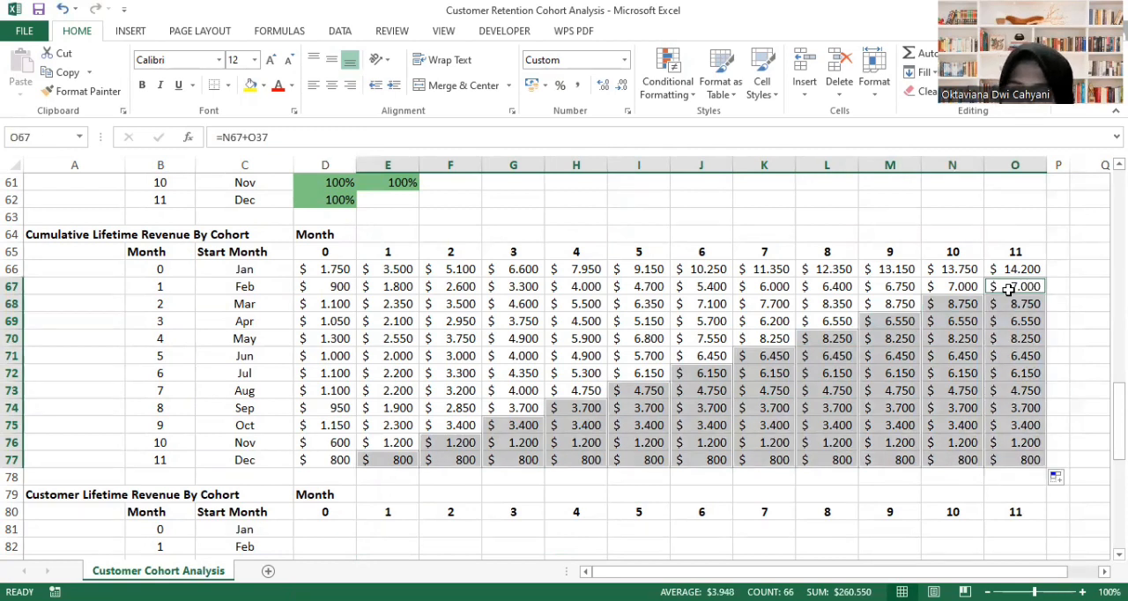
pyautogui.press('Delete')
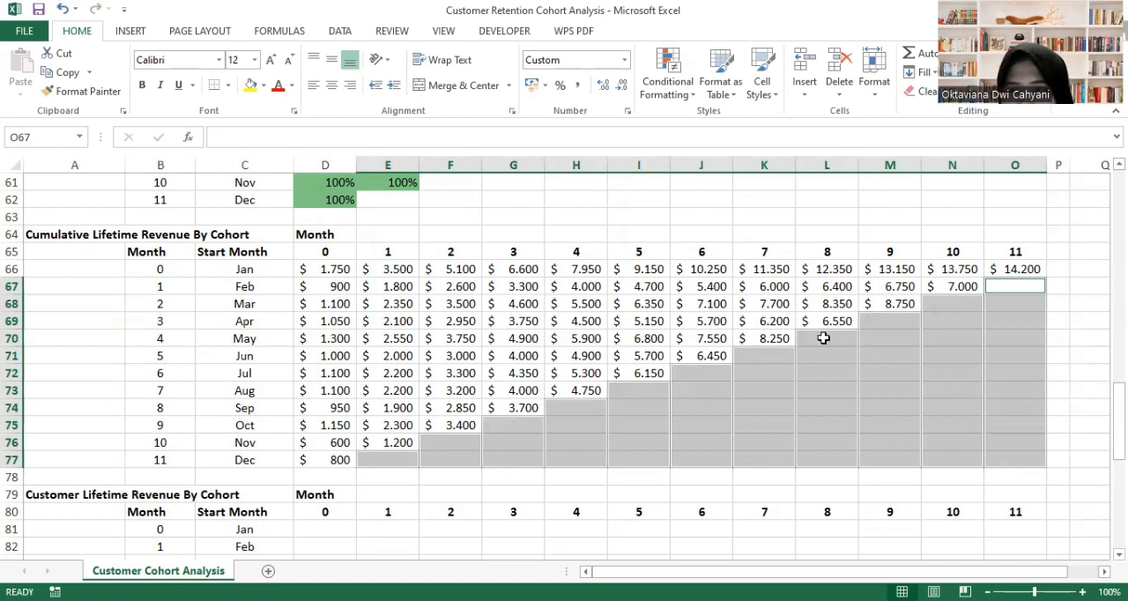
# - Apply the Yellow - Green Color Scale conditional formatting to the cumulative lifetime revenue table D66:O77
pyautogui.moveTo(324, 273); pyautogui.dragTo(1013, 453)
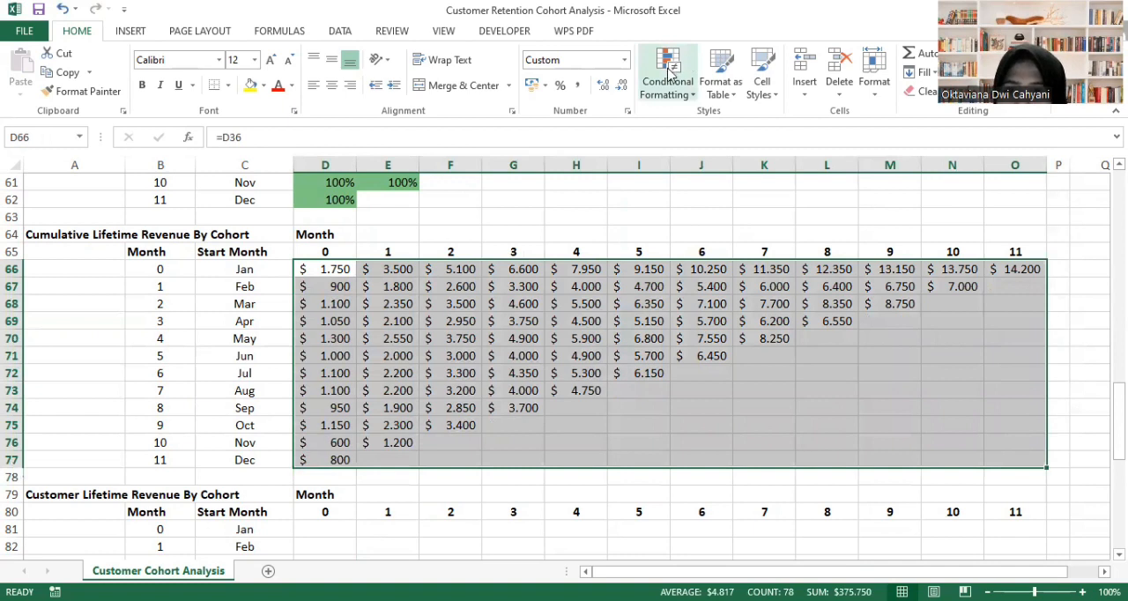
pyautogui.click(669, 72)
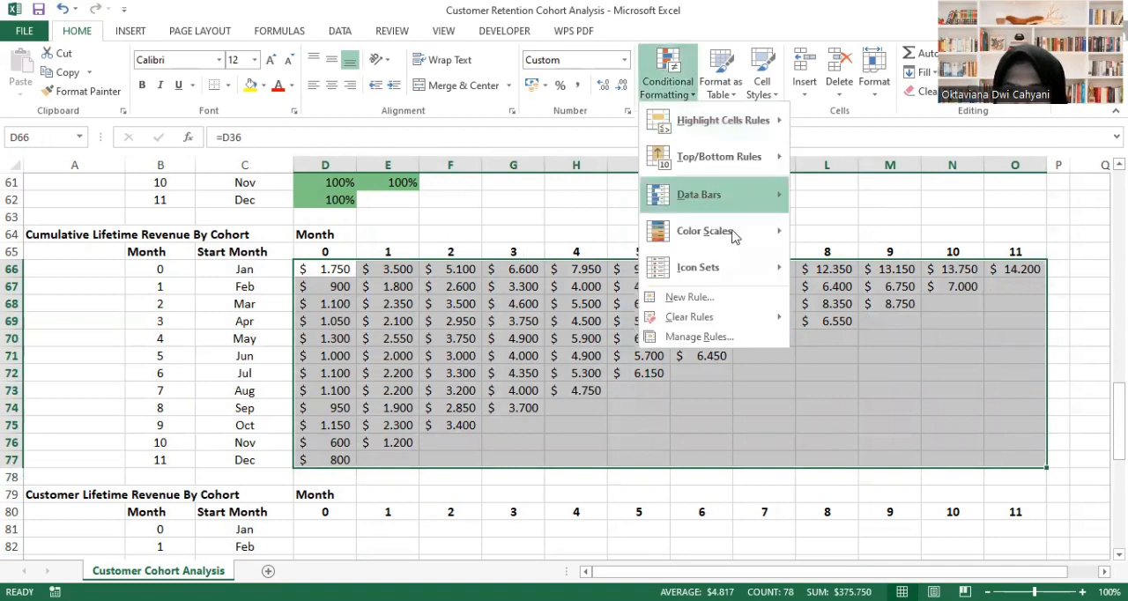
pyautogui.moveTo(731, 231)
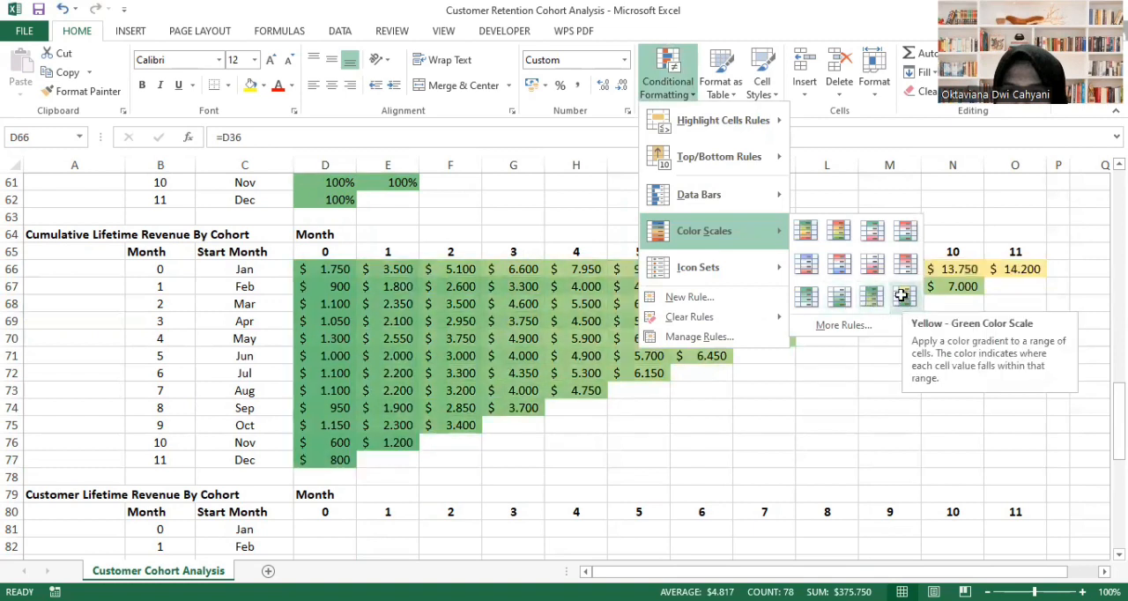
pyautogui.click(902, 296)
pyautogui.click(1077, 423)
# - Enter =D66/D6 in D81 to divide the Jan cohort's month 0 cumulative lifetime revenue by its customer count
pyautogui.scroll(-2, 811, 446)
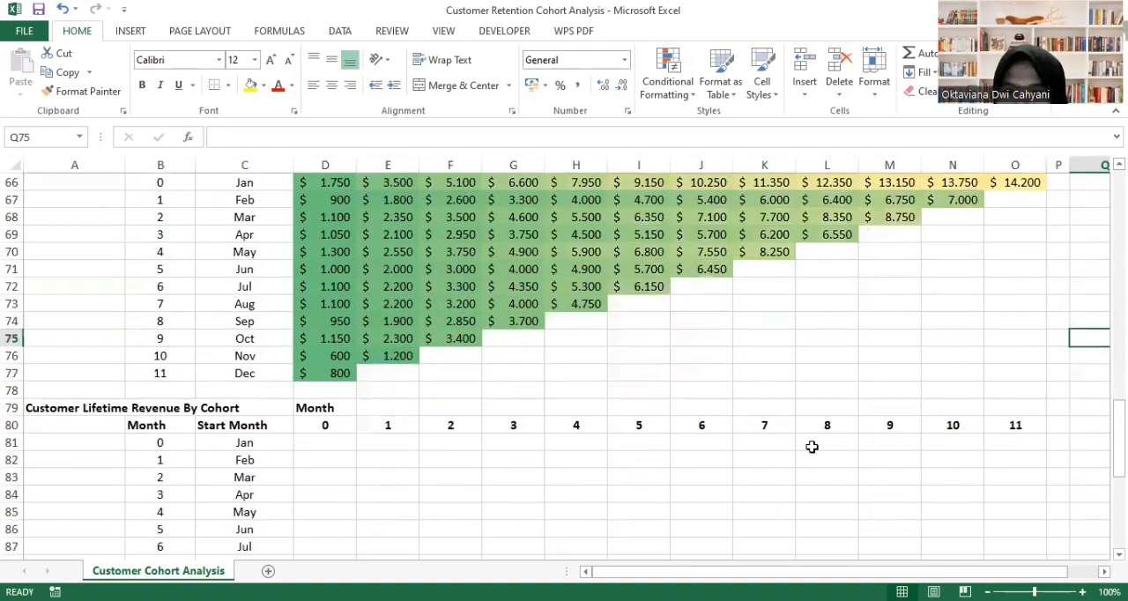
pyautogui.scroll(-4, 812, 447)
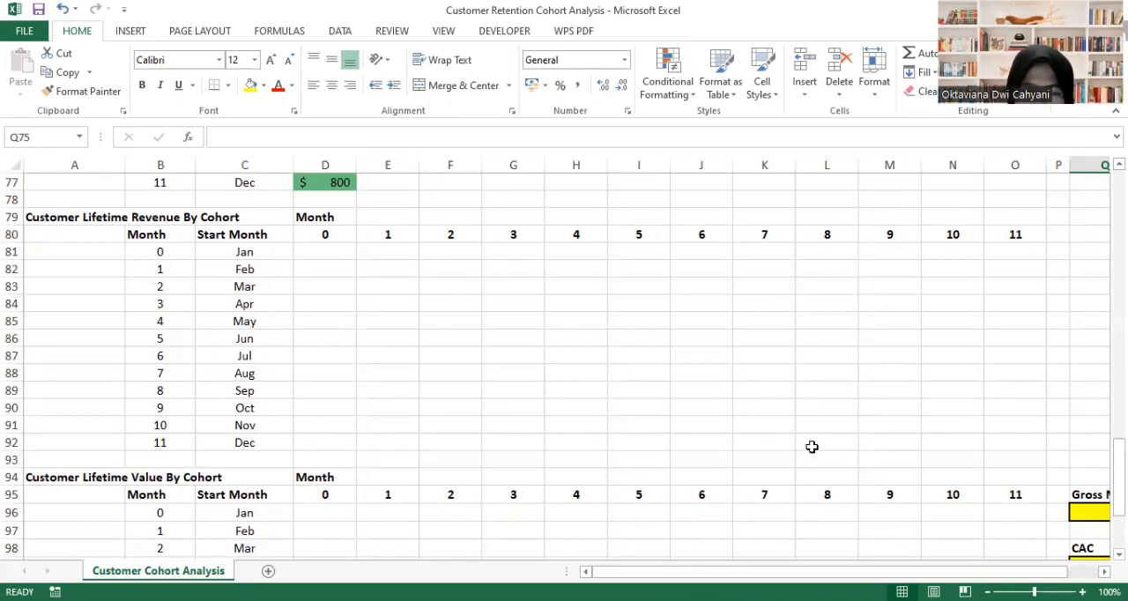
pyautogui.click(320, 252)
pyautogui.write('=')
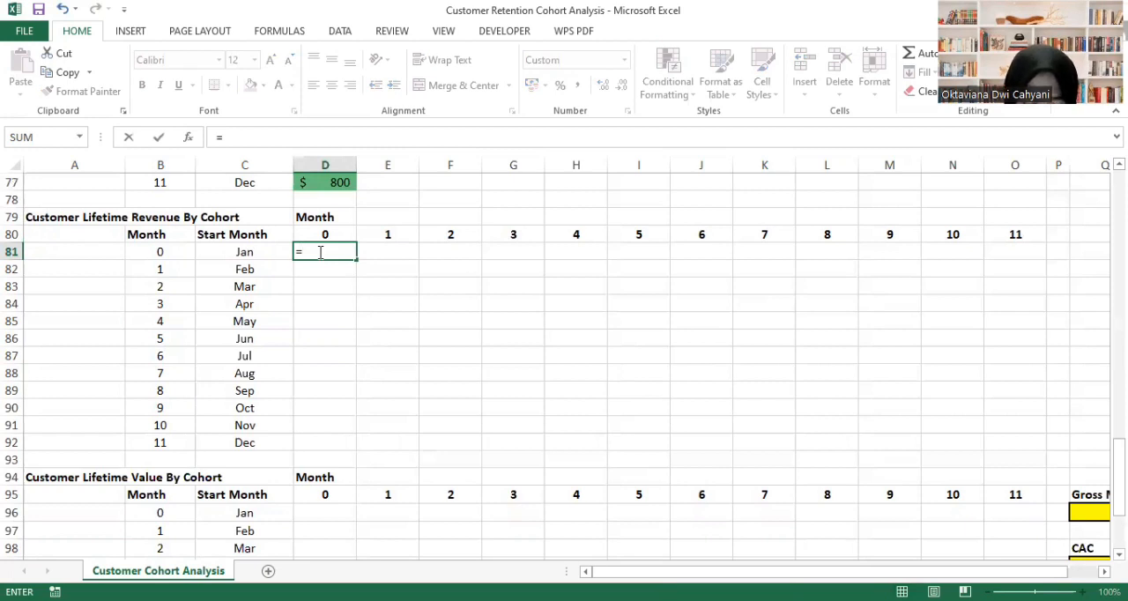
pyautogui.scroll(6, 366, 285)
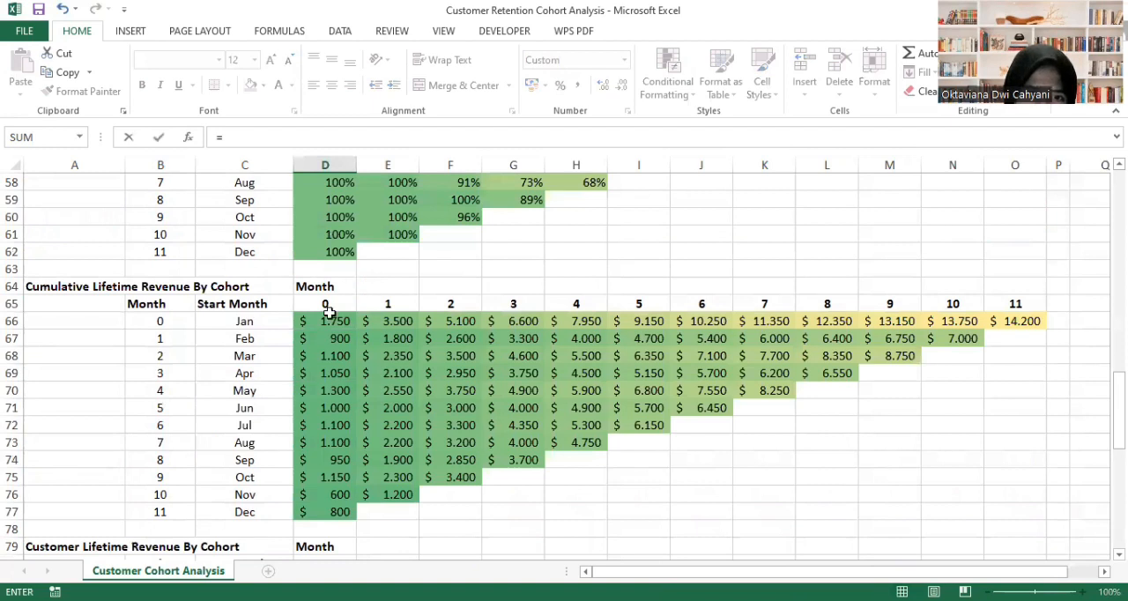
pyautogui.click(326, 321)
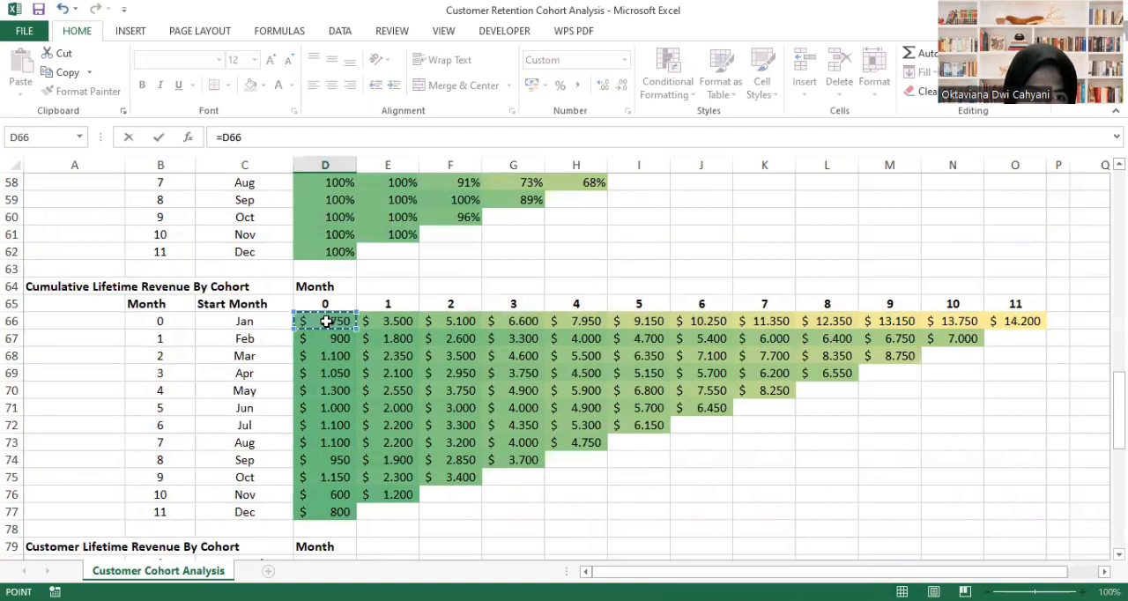
pyautogui.scroll(-3, 417, 483)
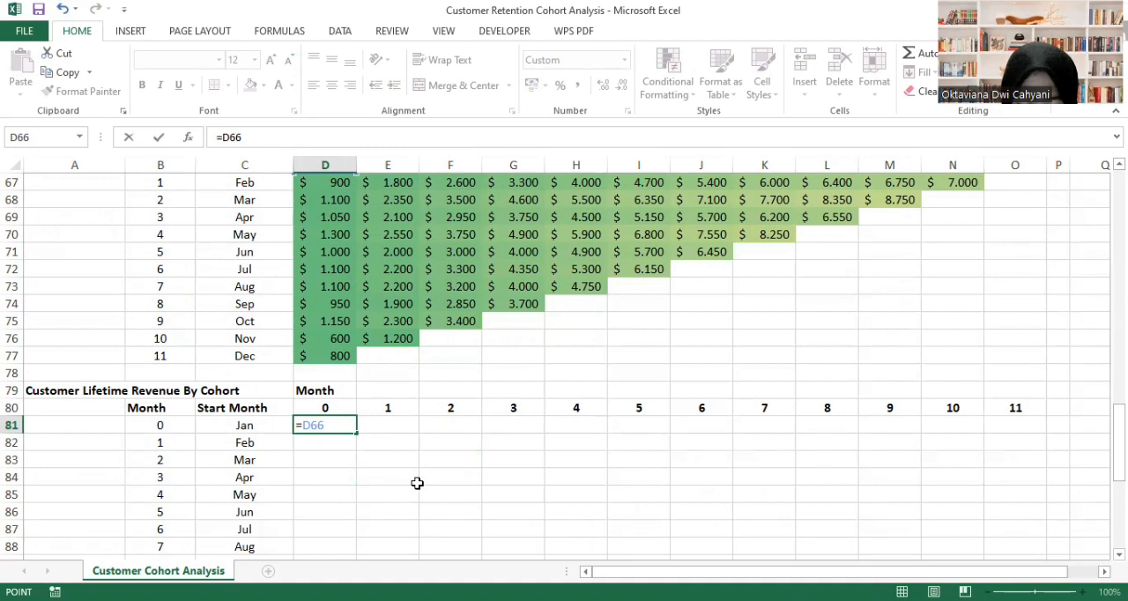
pyautogui.write('/')
pyautogui.scroll(17, 432, 348)
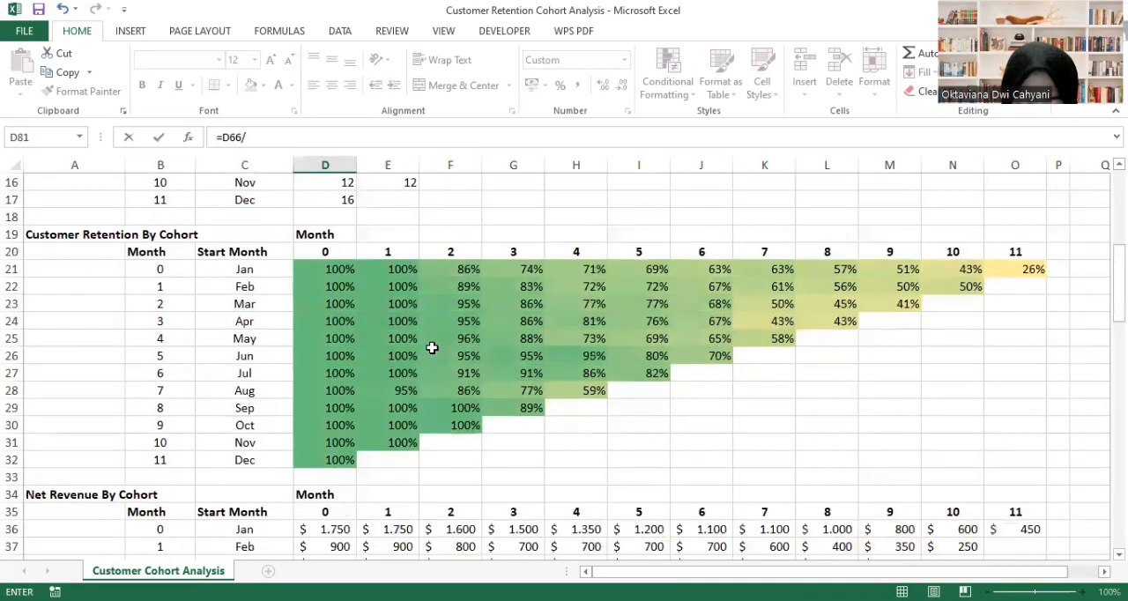
pyautogui.scroll(5, 432, 348)
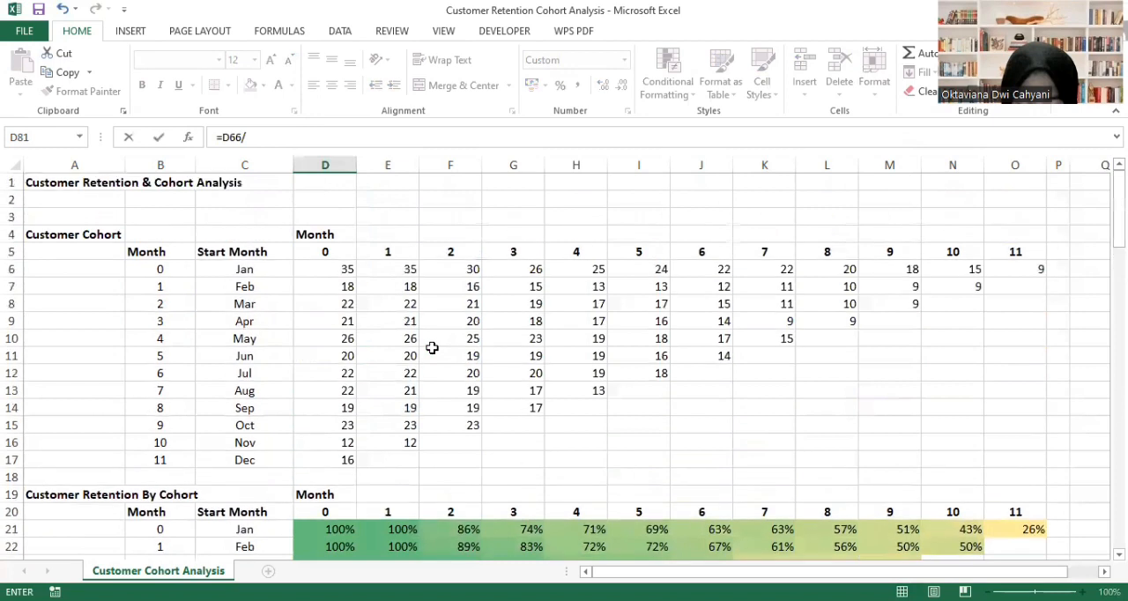
pyautogui.click(333, 274)
pyautogui.scroll(-11, 413, 412)
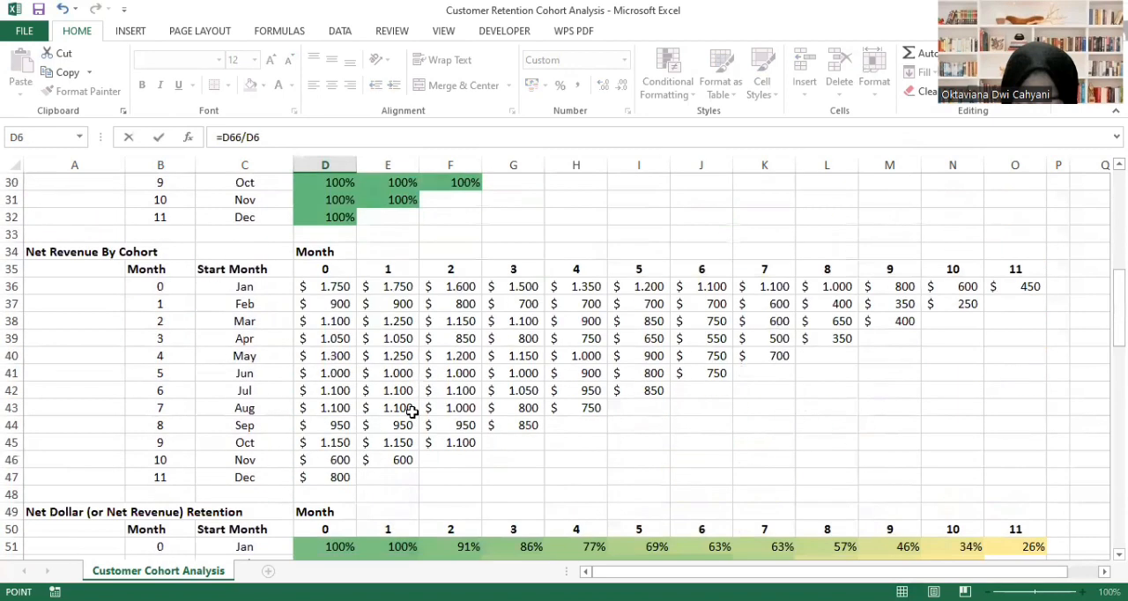
pyautogui.scroll(-1, 411, 411)
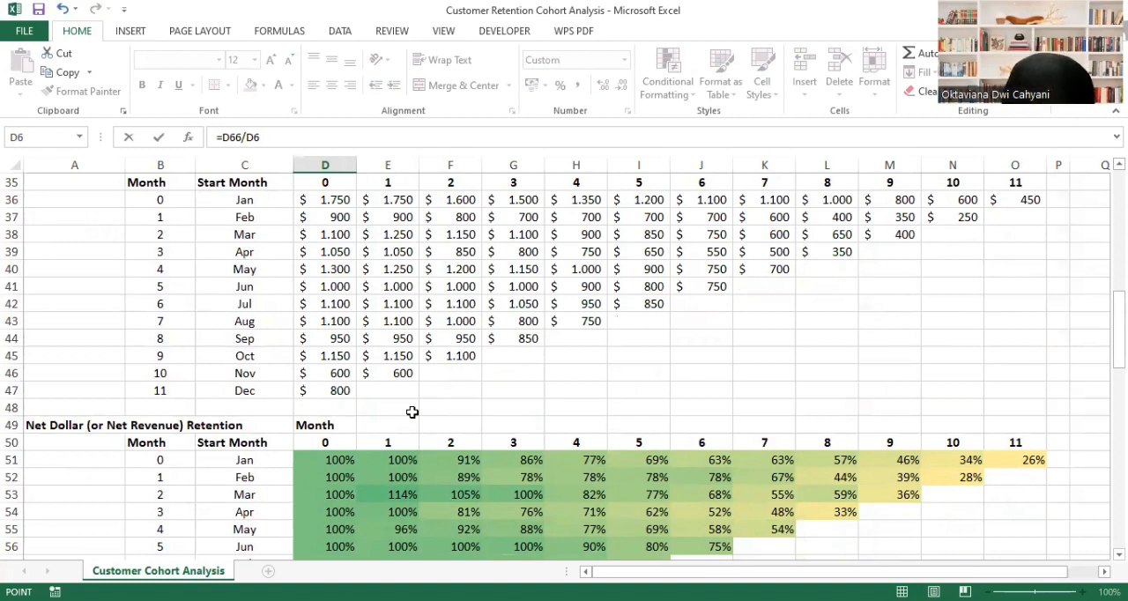
pyautogui.press('Return')
# - Fill the customer lifetime revenue formula from D81 across the Jan row through month 11 in O81
pyautogui.scroll(-5, 408, 432)
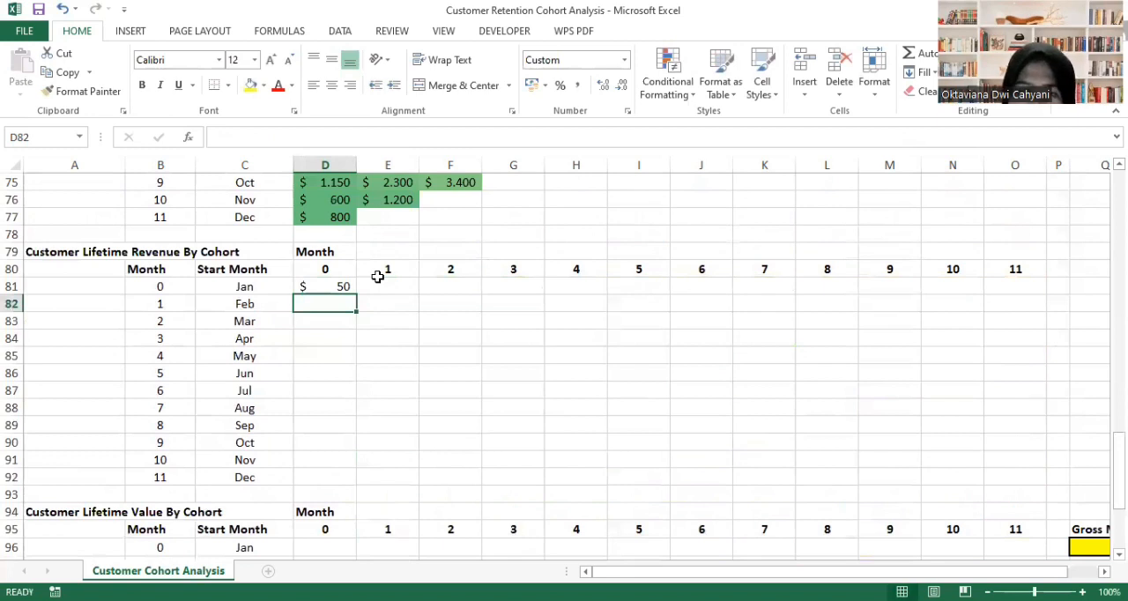
pyautogui.click(336, 288)
pyautogui.moveTo(356, 293); pyautogui.dragTo(1038, 483)
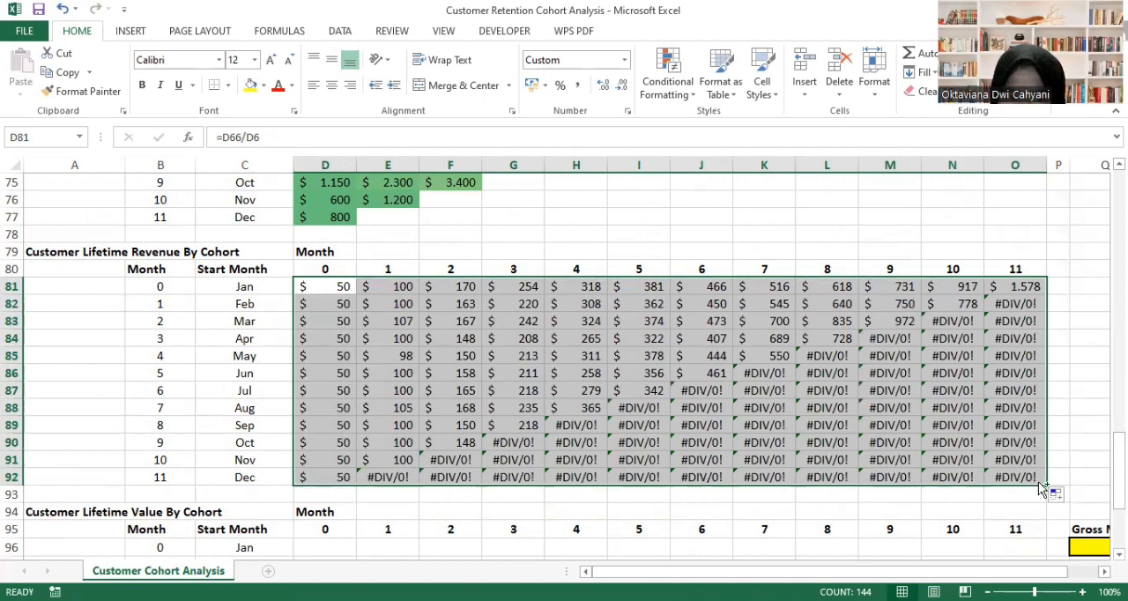
pyautogui.hotkey('ctrl', 'z')
# - Fill the customer lifetime revenue formulas of D81:O81 down through the Dec cohort in row 92
pyautogui.click(746, 288)
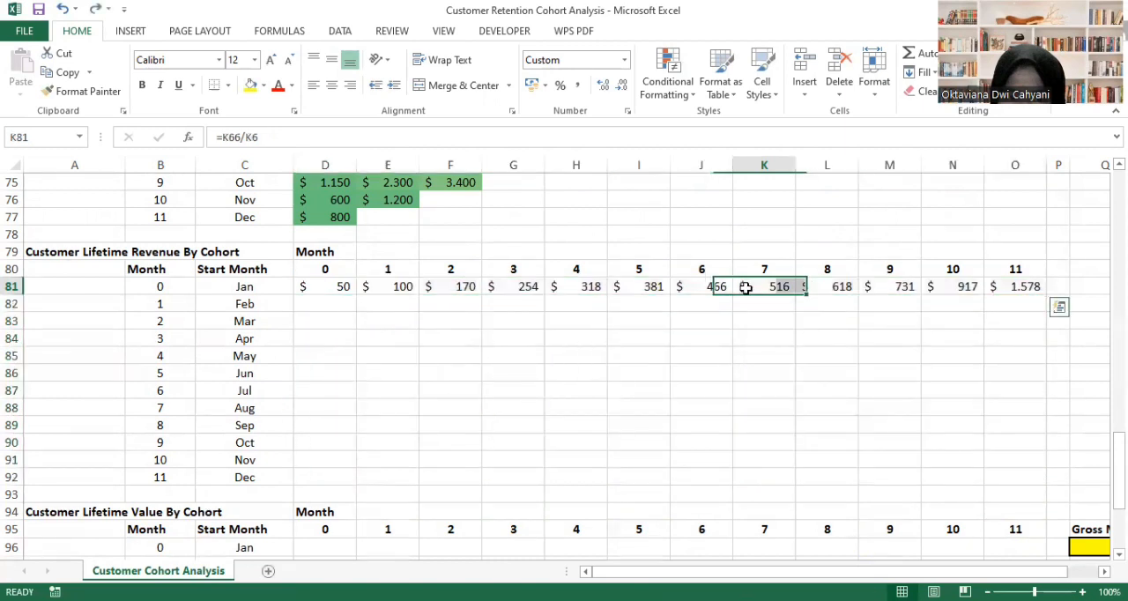
pyautogui.click(335, 288)
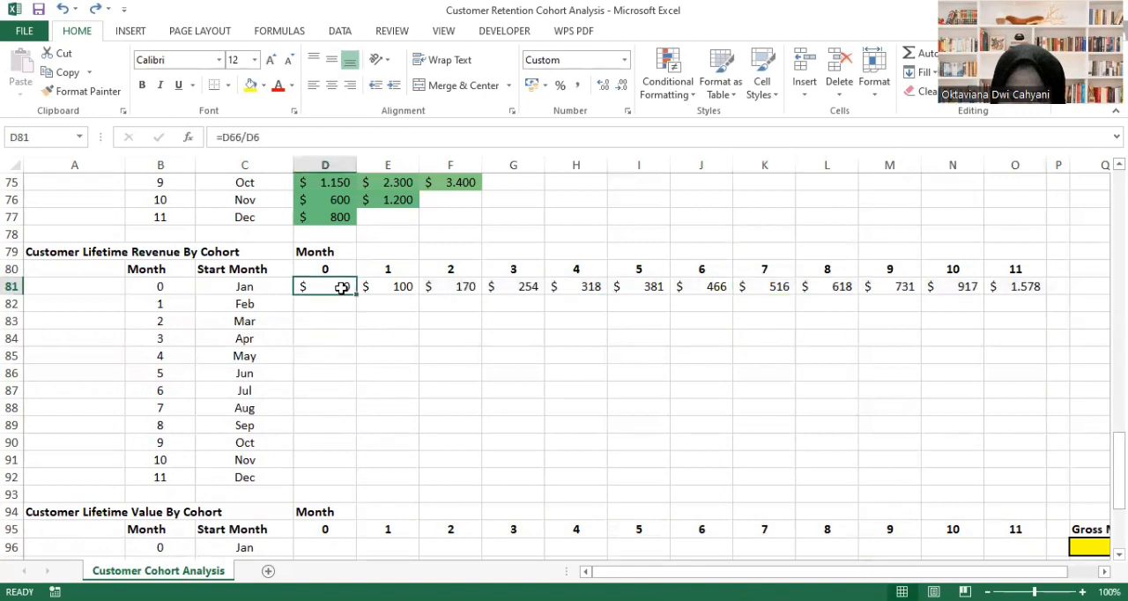
pyautogui.moveTo(344, 288); pyautogui.dragTo(1007, 485)
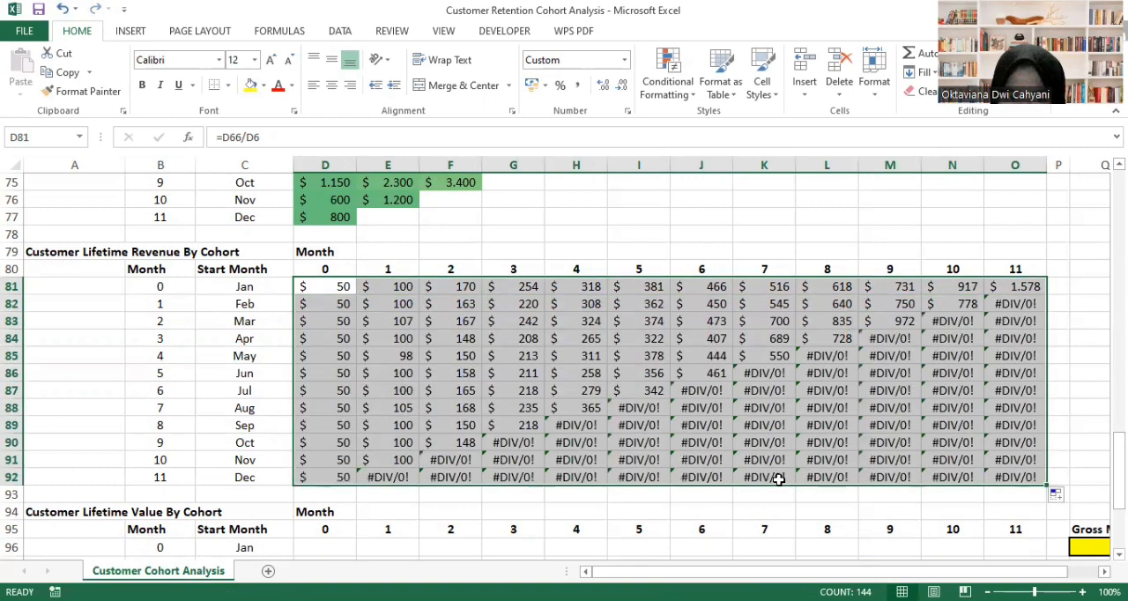
# - Clear the #DIV/0! cells from the Customer Lifetime Revenue table, from E92 and F91:F92 stepwise up to O82:O92
pyautogui.click(402, 477)
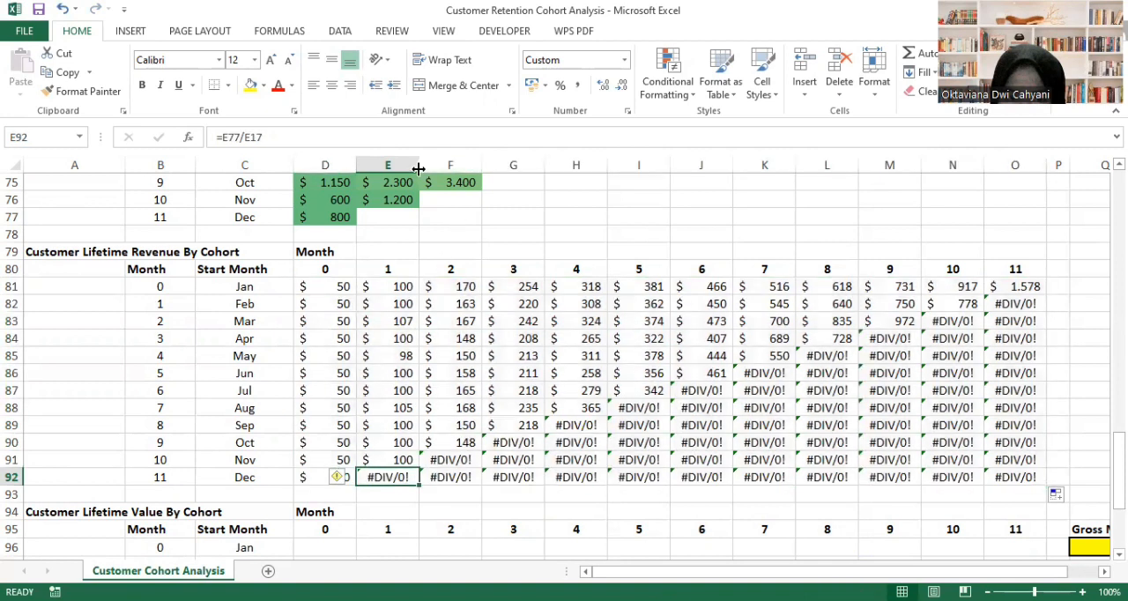
pyautogui.moveTo(419, 169); pyautogui.dragTo(420, 168)
pyautogui.keyDown('ctrl'); pyautogui.click(449, 461); pyautogui.keyUp('ctrl')
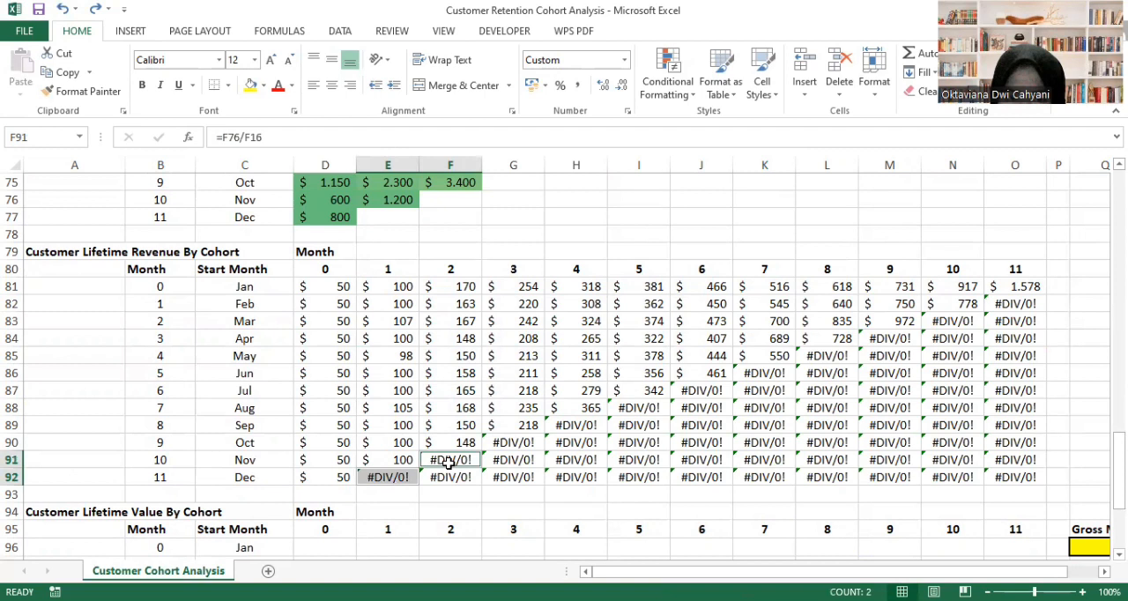
pyautogui.keyDown('ctrl'); pyautogui.click(449, 472); pyautogui.keyUp('ctrl')
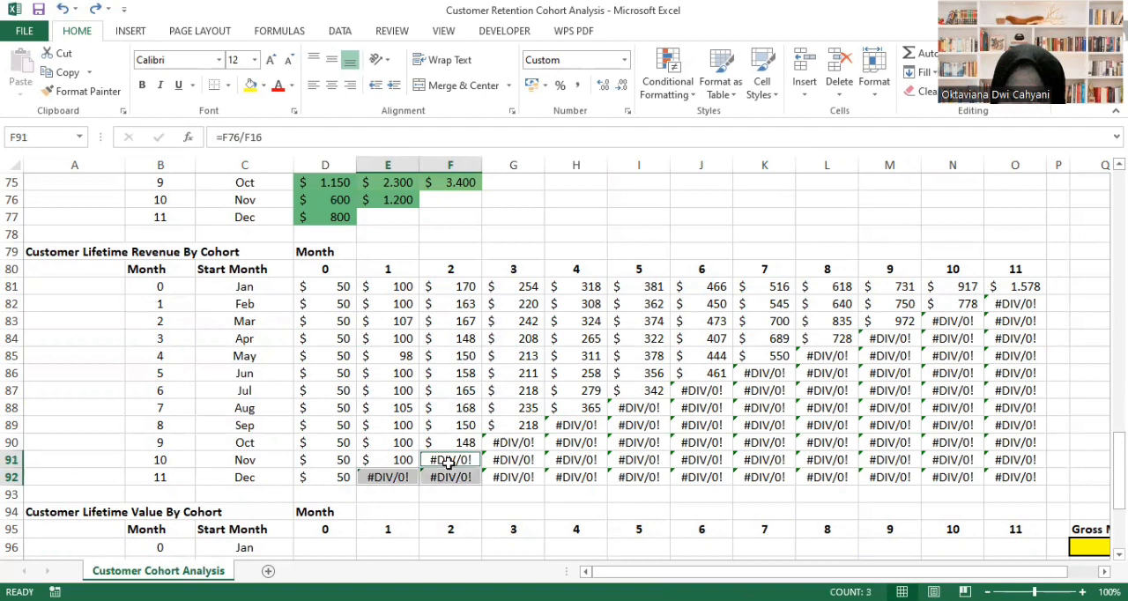
pyautogui.keyDown('ctrl'); pyautogui.click(508, 446); pyautogui.keyUp('ctrl')
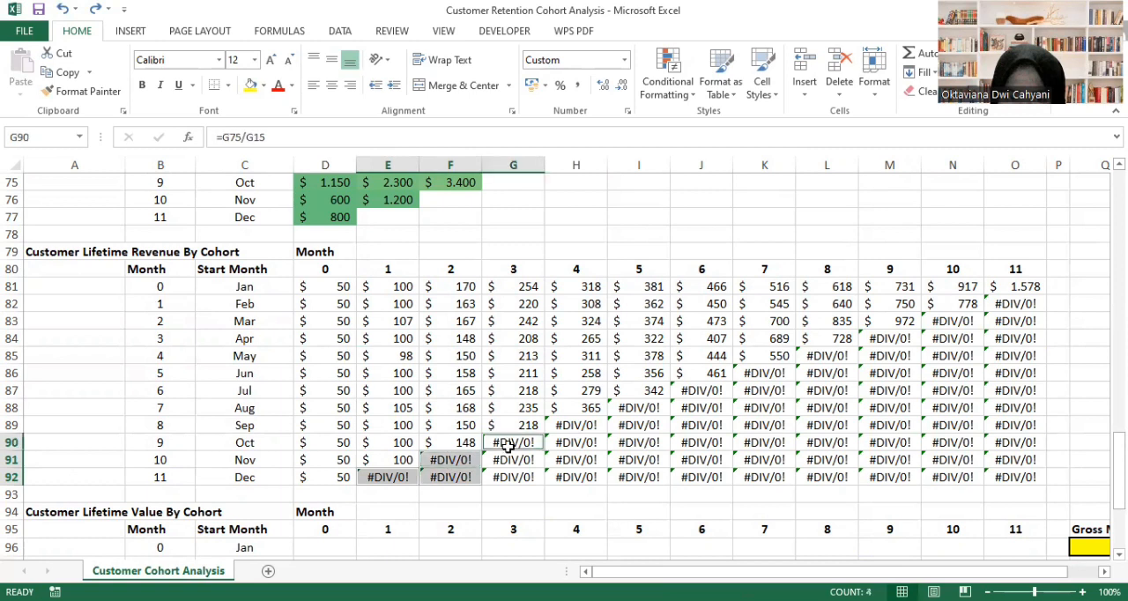
pyautogui.hotkey('shift', 'Down')
pyautogui.hotkey('shift', 'Down')
pyautogui.keyDown('ctrl'); pyautogui.click(582, 426); pyautogui.keyUp('ctrl')
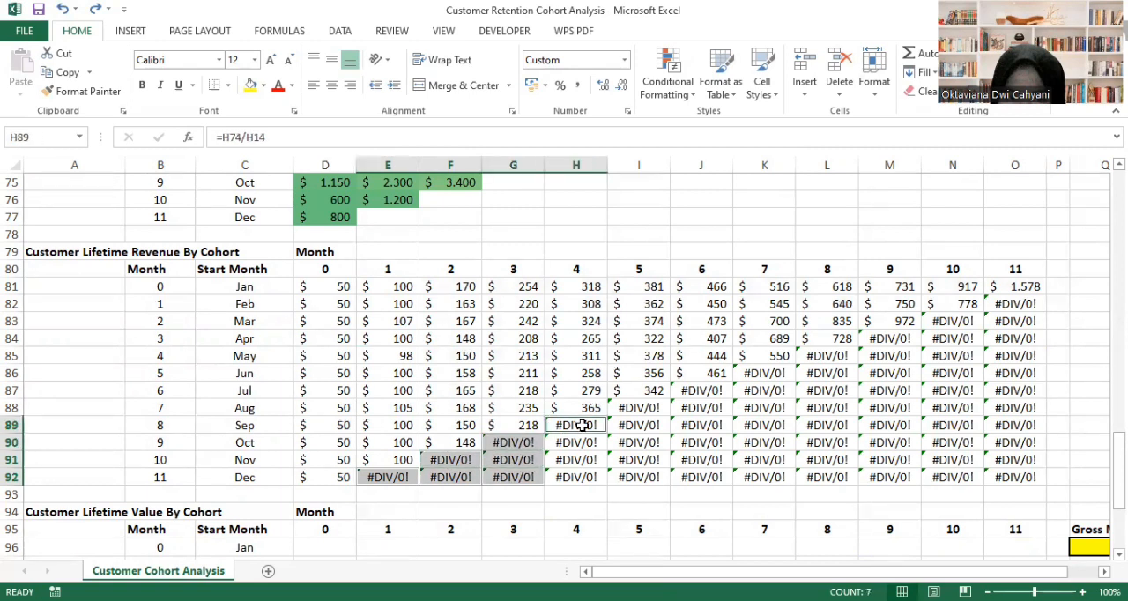
pyautogui.hotkey('shift', 'Down')
pyautogui.hotkey('shift', 'Down')
pyautogui.hotkey('shift', 'Down')
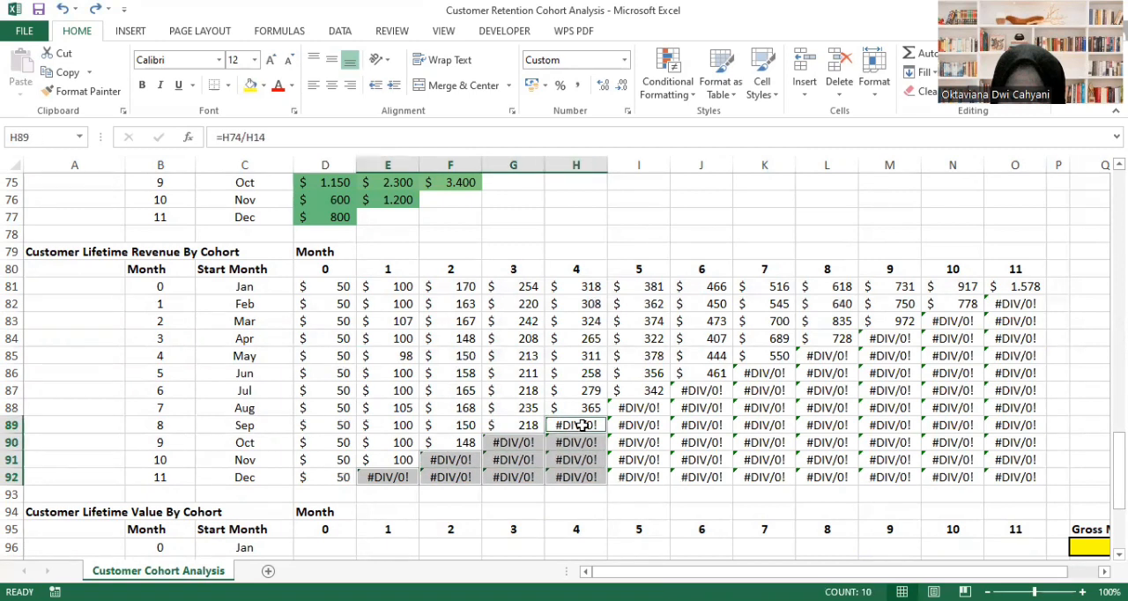
pyautogui.keyDown('ctrl'); pyautogui.click(647, 407); pyautogui.keyUp('ctrl')
pyautogui.hotkey('shift', 'Down')
pyautogui.hotkey('shift', 'Down')
pyautogui.hotkey('shift', 'Down')
pyautogui.hotkey('shift', 'Down')
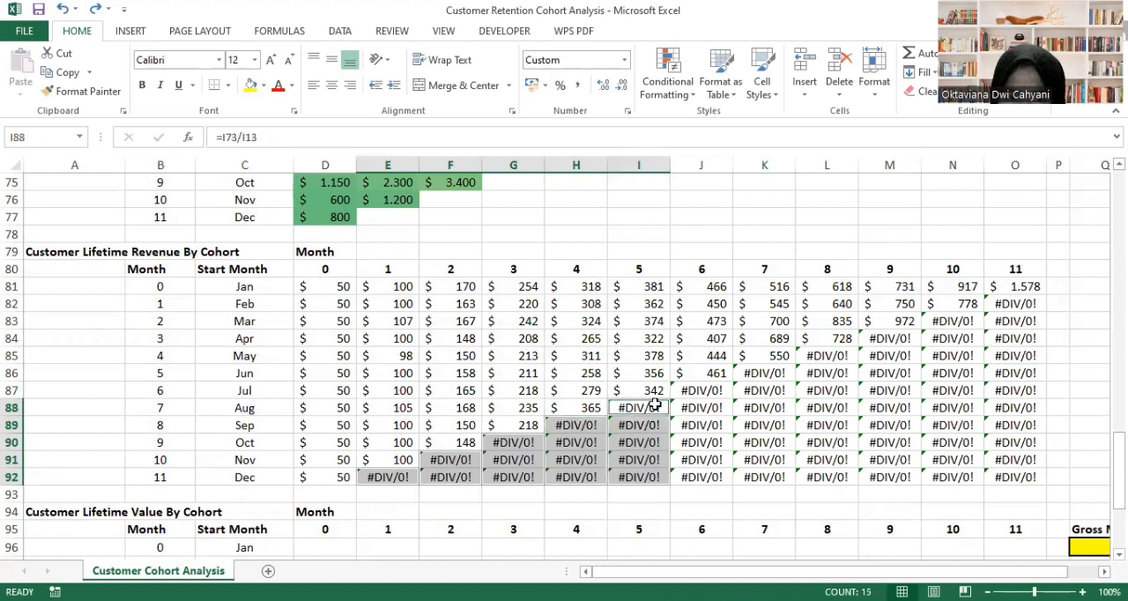
pyautogui.keyDown('ctrl'); pyautogui.click(691, 391); pyautogui.keyUp('ctrl')
pyautogui.hotkey('shift', 'Down')
pyautogui.hotkey('shift', 'Down')
pyautogui.hotkey('shift', 'Down')
pyautogui.hotkey('shift', 'Down')
pyautogui.hotkey('shift', 'Down')
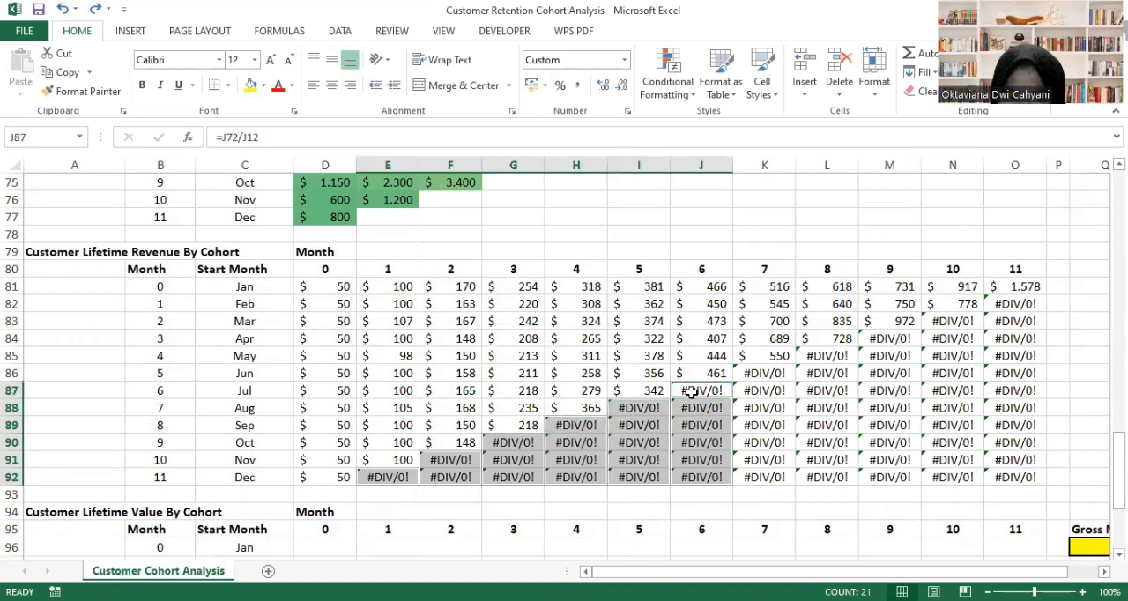
pyautogui.keyDown('ctrl'); pyautogui.click(756, 375); pyautogui.keyUp('ctrl')
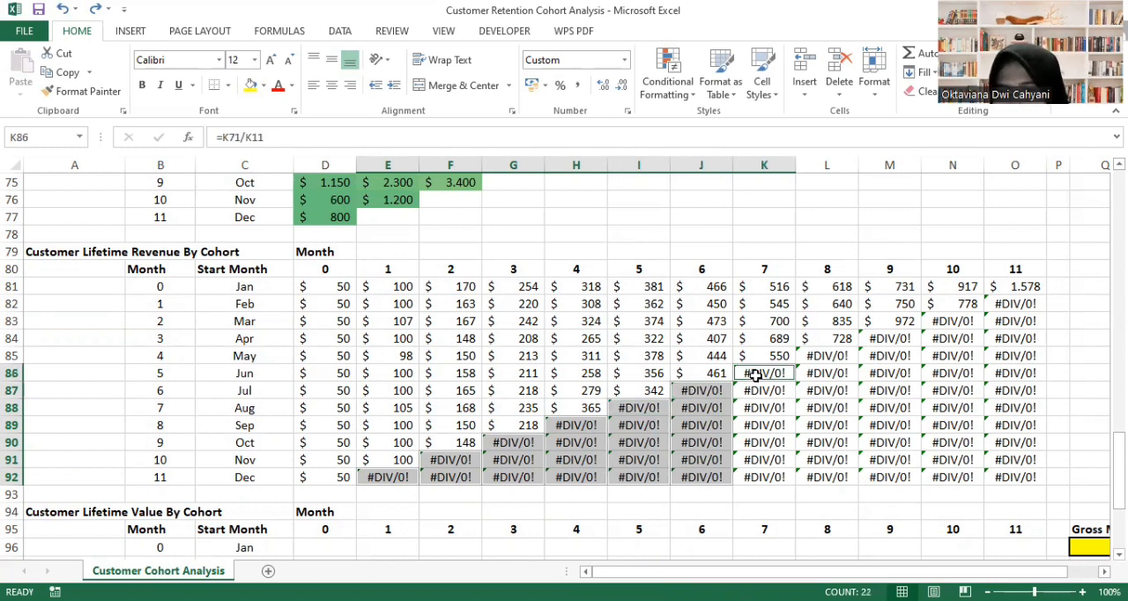
pyautogui.hotkey('shift', 'Down')
pyautogui.hotkey('shift', 'Down')
pyautogui.hotkey('shift', 'Down')
pyautogui.hotkey('shift', 'Down')
pyautogui.hotkey('shift', 'Down')
pyautogui.hotkey('shift', 'Down')
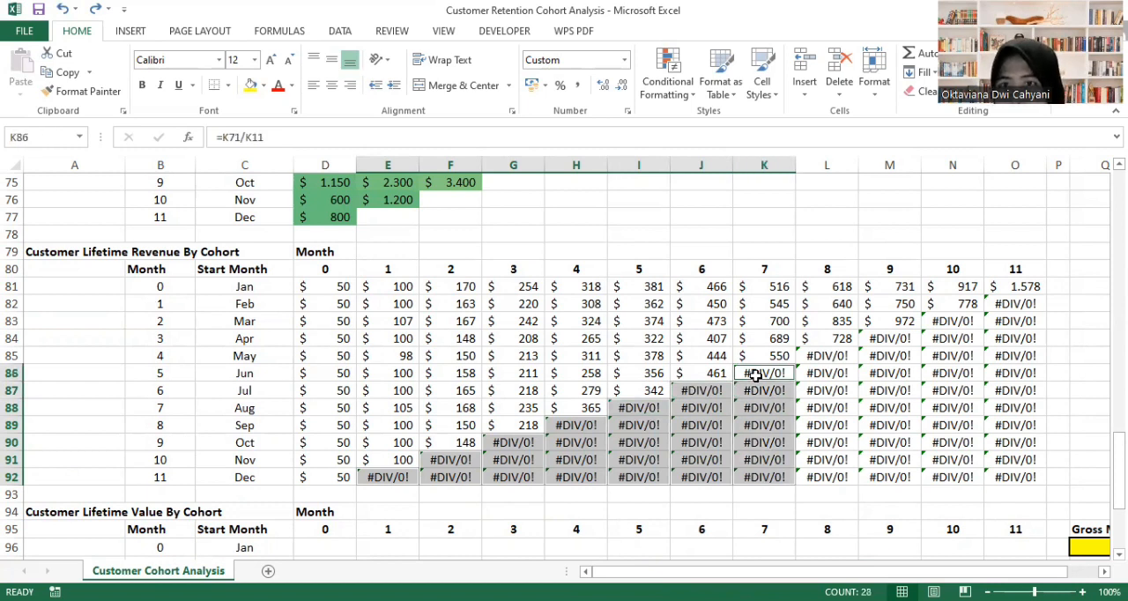
pyautogui.keyDown('ctrl'); pyautogui.click(813, 357); pyautogui.keyUp('ctrl')
pyautogui.hotkey('shift', 'Down')
pyautogui.hotkey('shift', 'Down')
pyautogui.hotkey('shift', 'Down')
pyautogui.hotkey('shift', 'Down')
pyautogui.hotkey('shift', 'Down')
pyautogui.hotkey('shift', 'Down')
pyautogui.hotkey('shift', 'Down')
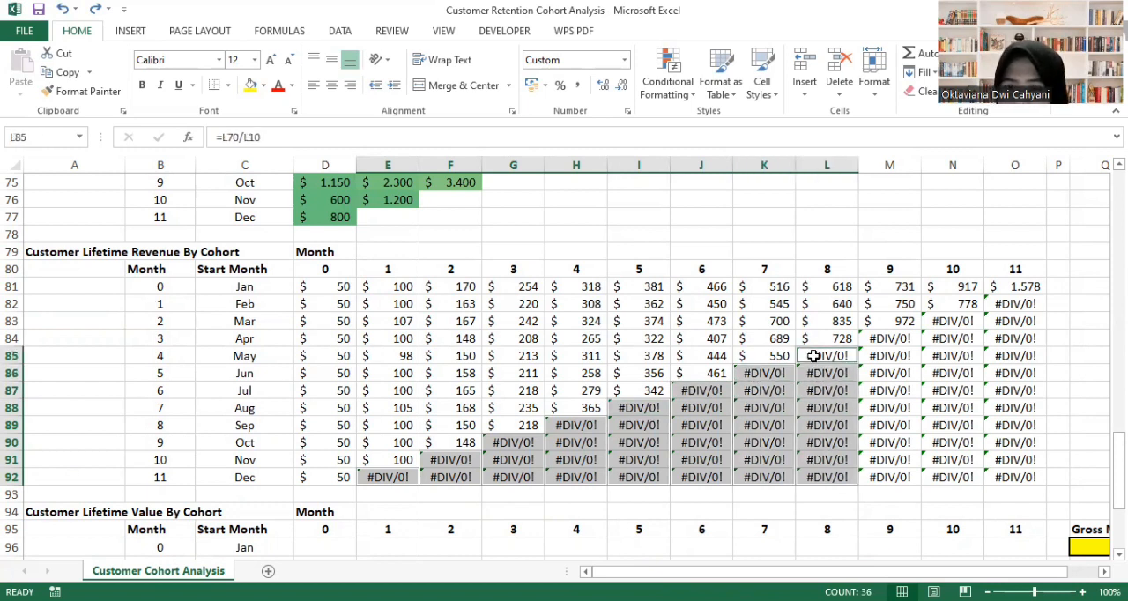
pyautogui.keyDown('ctrl'); pyautogui.click(882, 338); pyautogui.keyUp('ctrl')
pyautogui.hotkey('shift', 'Down')
pyautogui.hotkey('shift', 'Down')
pyautogui.hotkey('shift', 'Down')
pyautogui.hotkey('shift', 'Down')
pyautogui.hotkey('shift', 'Down')
pyautogui.hotkey('shift', 'Down')
pyautogui.hotkey('shift', 'Down')
pyautogui.hotkey('shift', 'Down')
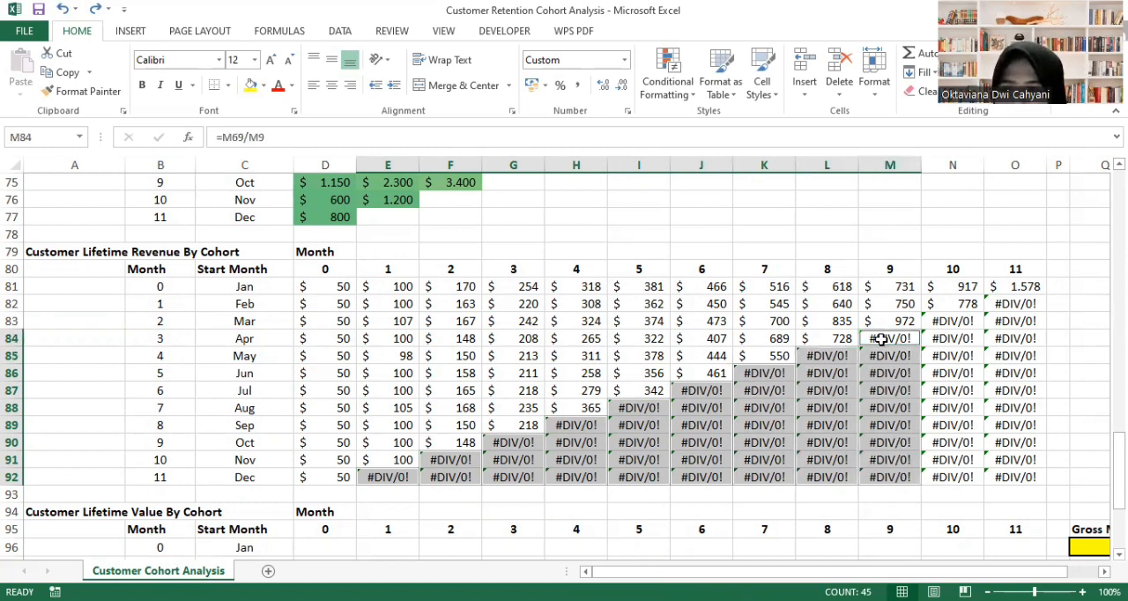
pyautogui.keyDown('ctrl'); pyautogui.click(931, 327); pyautogui.keyUp('ctrl')
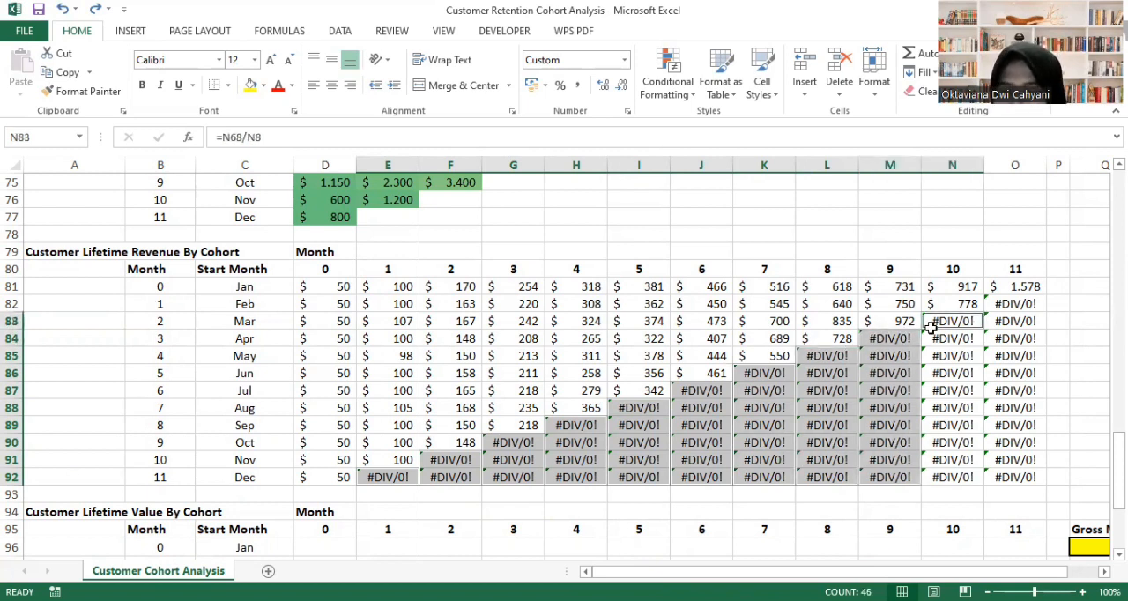
pyautogui.hotkey('shift', 'Down')
pyautogui.hotkey('shift', 'Down')
pyautogui.hotkey('shift', 'Down')
pyautogui.hotkey('shift', 'Down')
pyautogui.hotkey('shift', 'Down')
pyautogui.hotkey('shift', 'Down')
pyautogui.hotkey('shift', 'Down')
pyautogui.hotkey('shift', 'Down')
pyautogui.hotkey('shift', 'Down')
pyautogui.keyDown('ctrl'); pyautogui.click(1003, 303); pyautogui.keyUp('ctrl')
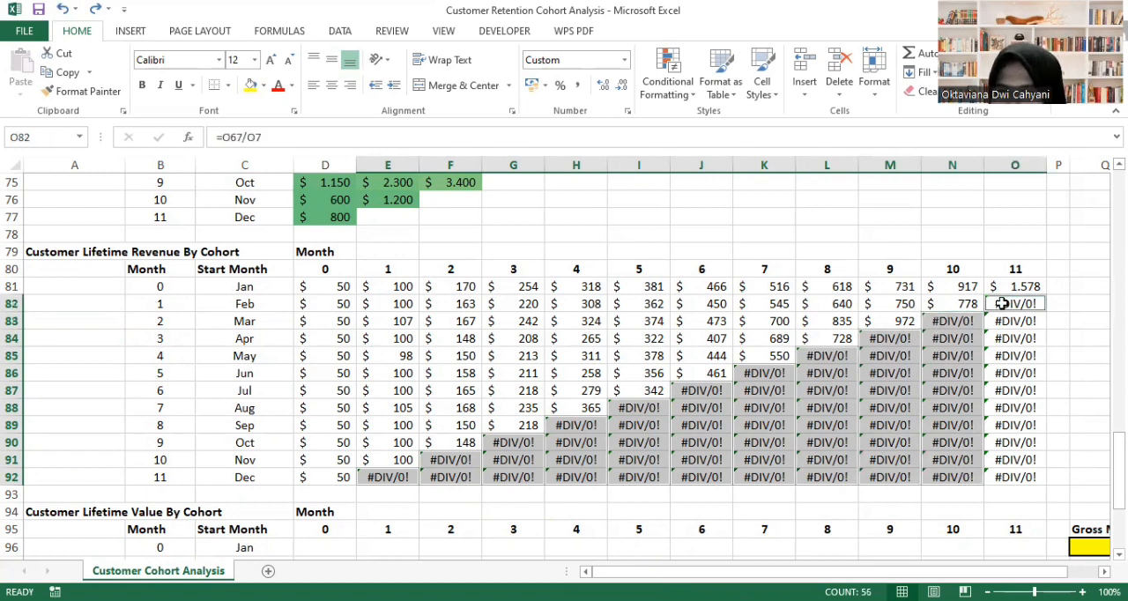
pyautogui.hotkey('shift', 'Down')
pyautogui.hotkey('shift', 'Down')
pyautogui.hotkey('shift', 'Down')
pyautogui.hotkey('shift', 'Down')
pyautogui.hotkey('shift', 'Down')
pyautogui.hotkey('shift', 'Down')
pyautogui.hotkey('shift', 'Down')
pyautogui.hotkey('shift', 'Down')
pyautogui.hotkey('shift', 'Down')
pyautogui.hotkey('shift', 'Down')
pyautogui.press('Delete')
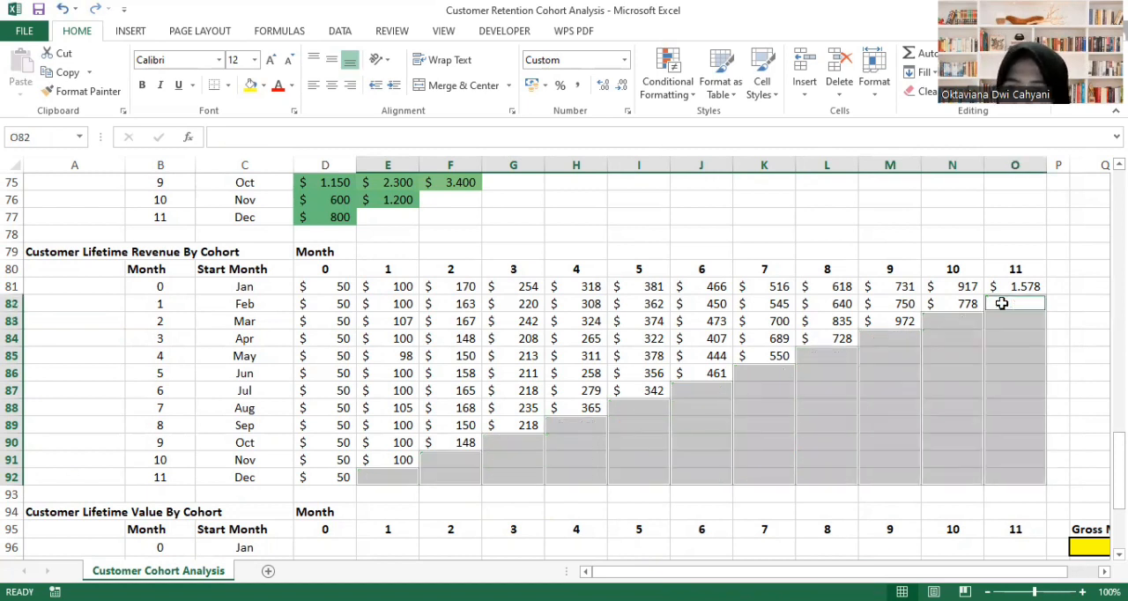
pyautogui.click(984, 352)
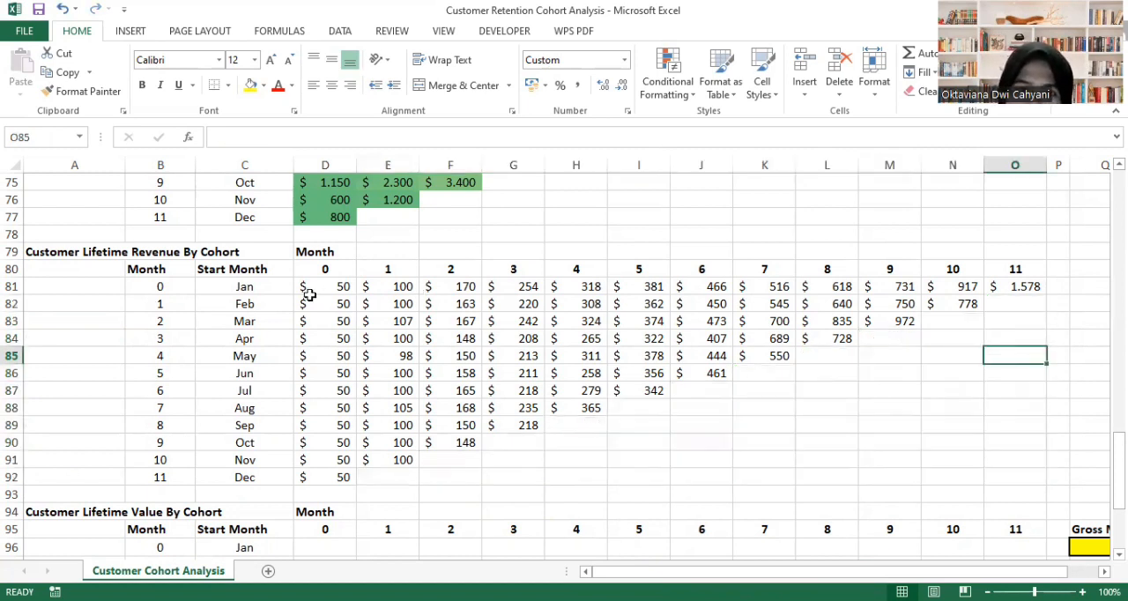
# - Apply the Yellow - Green Color Scale conditional formatting to the Customer Lifetime Revenue table D81:O92
pyautogui.moveTo(322, 292); pyautogui.dragTo(1018, 475)
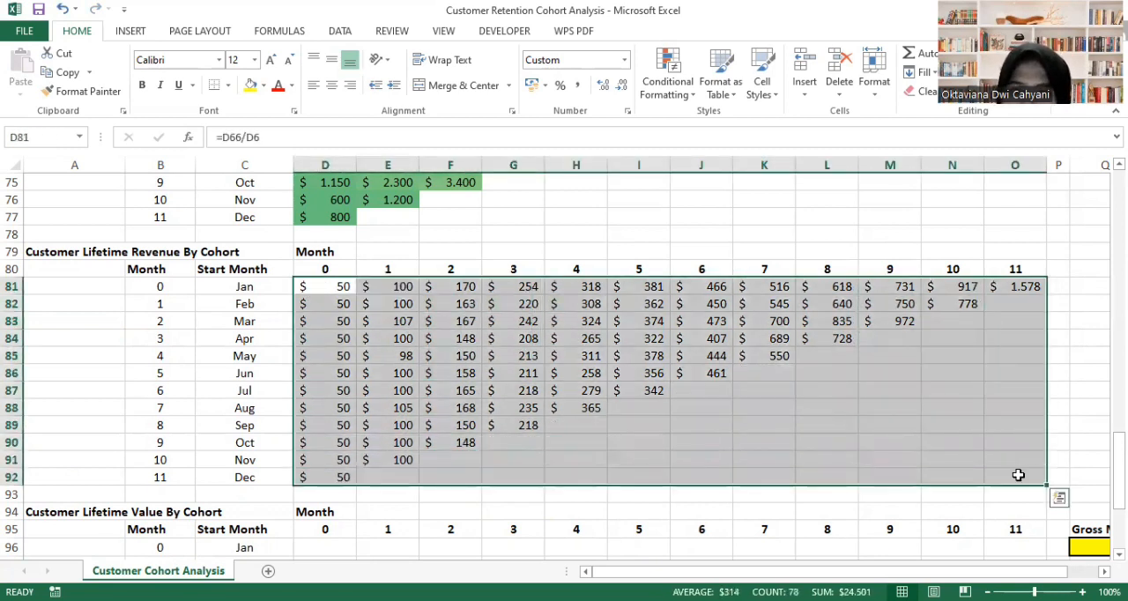
pyautogui.click(670, 80)
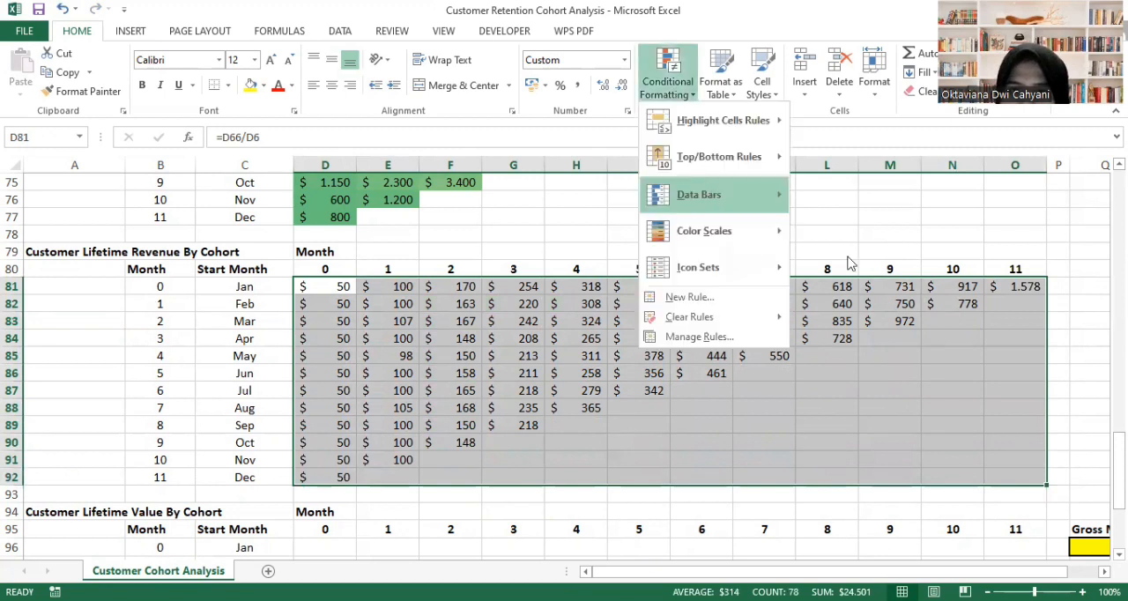
pyautogui.moveTo(760, 238)
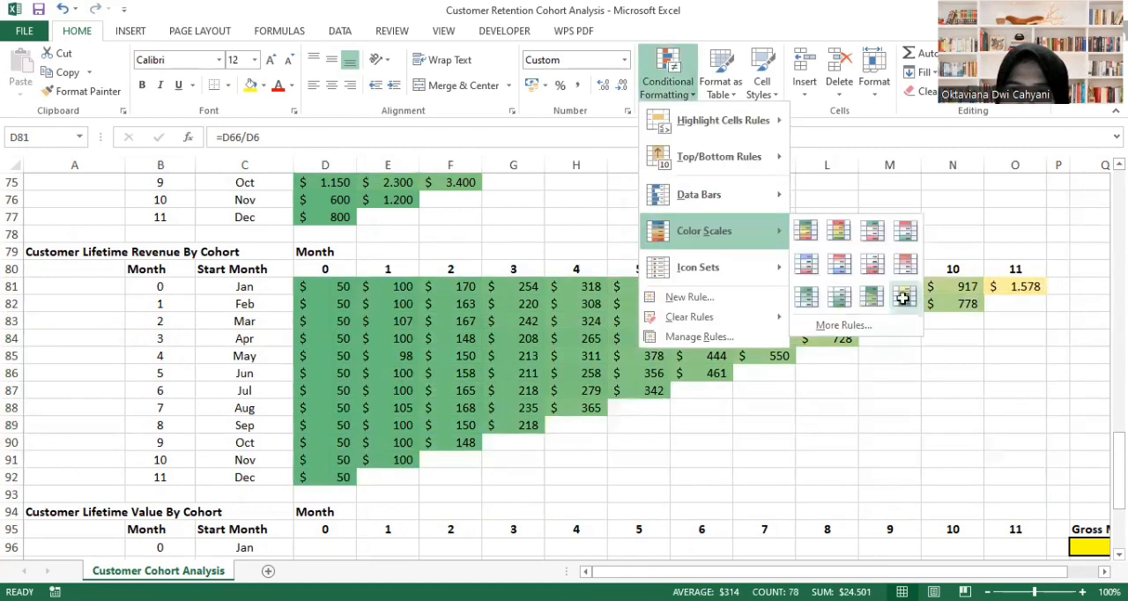
pyautogui.click(906, 302)
pyautogui.click(1019, 394)
# - Enter =D81*$Q$96 in D96 to multiply the Jan cohort's month 0 customer lifetime revenue by the gross margin
pyautogui.scroll(-5, 884, 417)
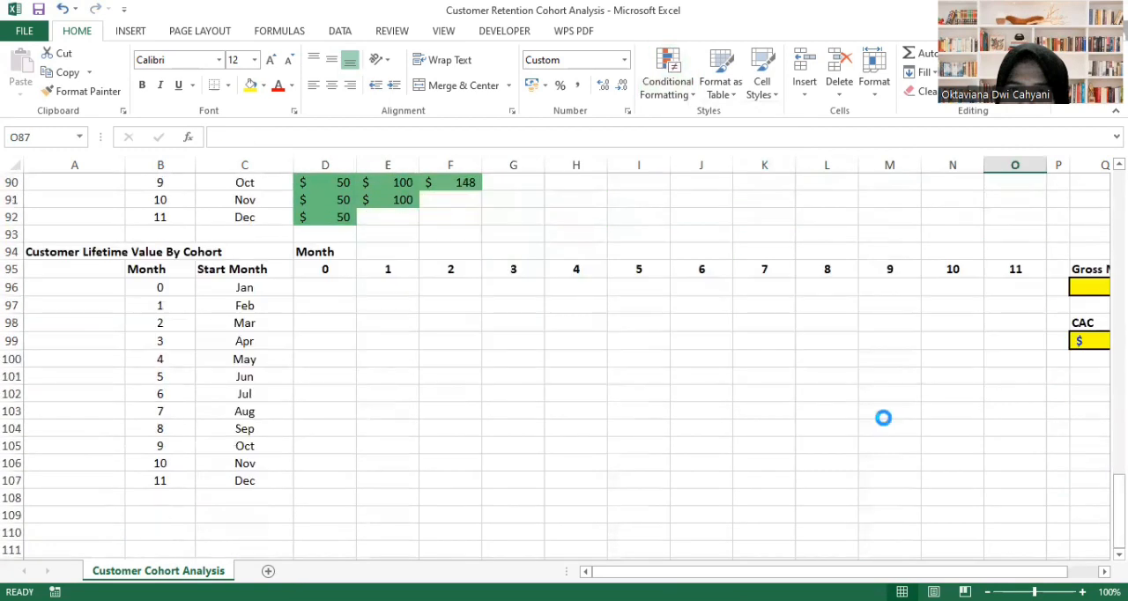
pyautogui.scroll(-1, 883, 417)
pyautogui.scroll(-2, 883, 417)
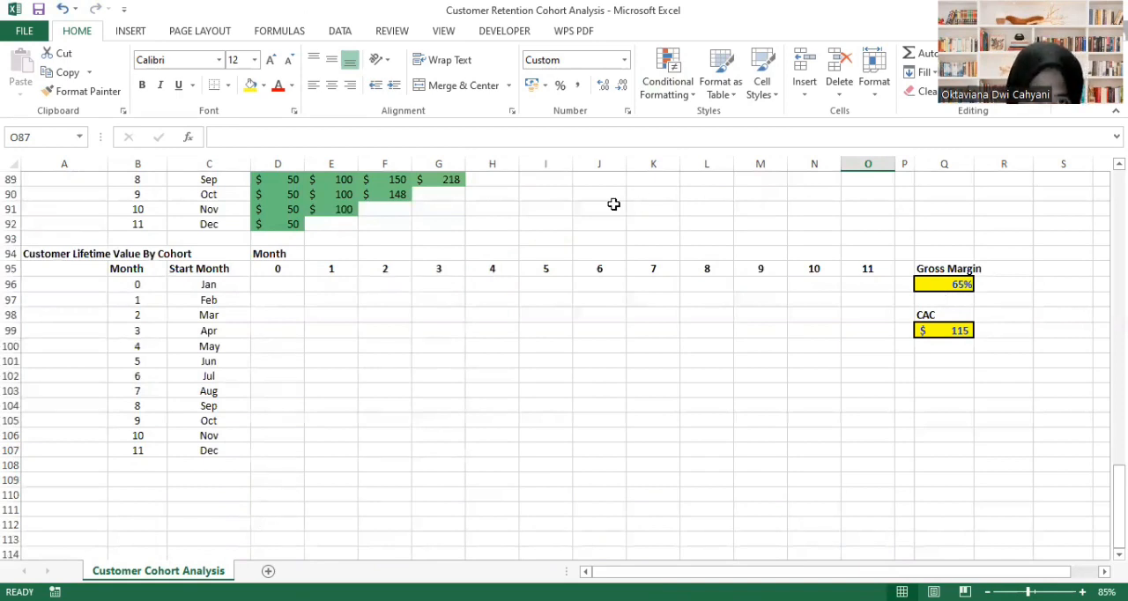
pyautogui.click(272, 284)
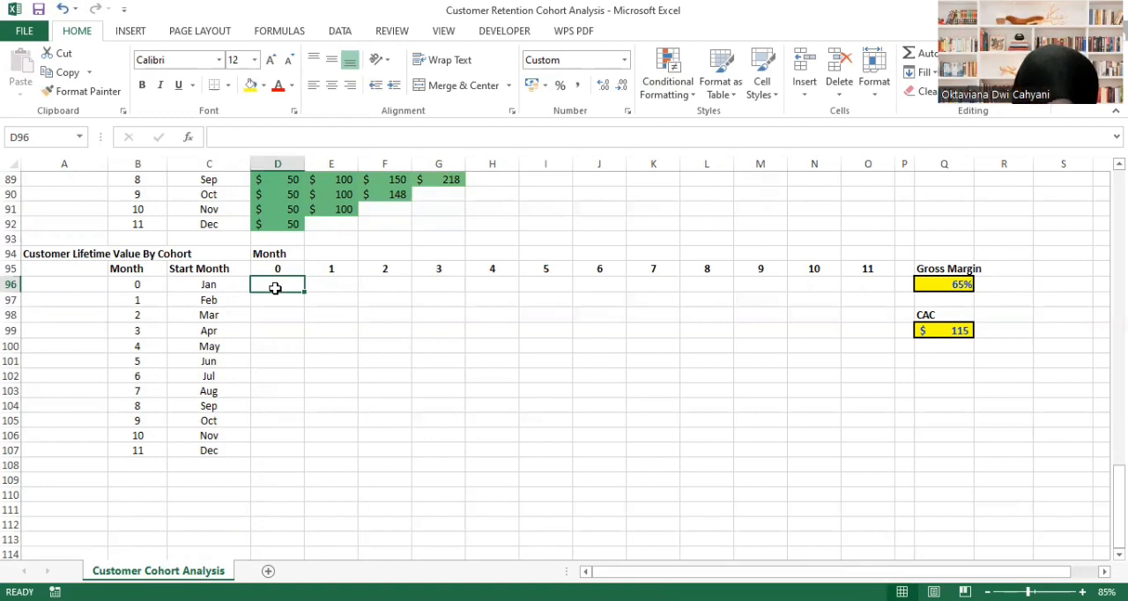
pyautogui.write('=')
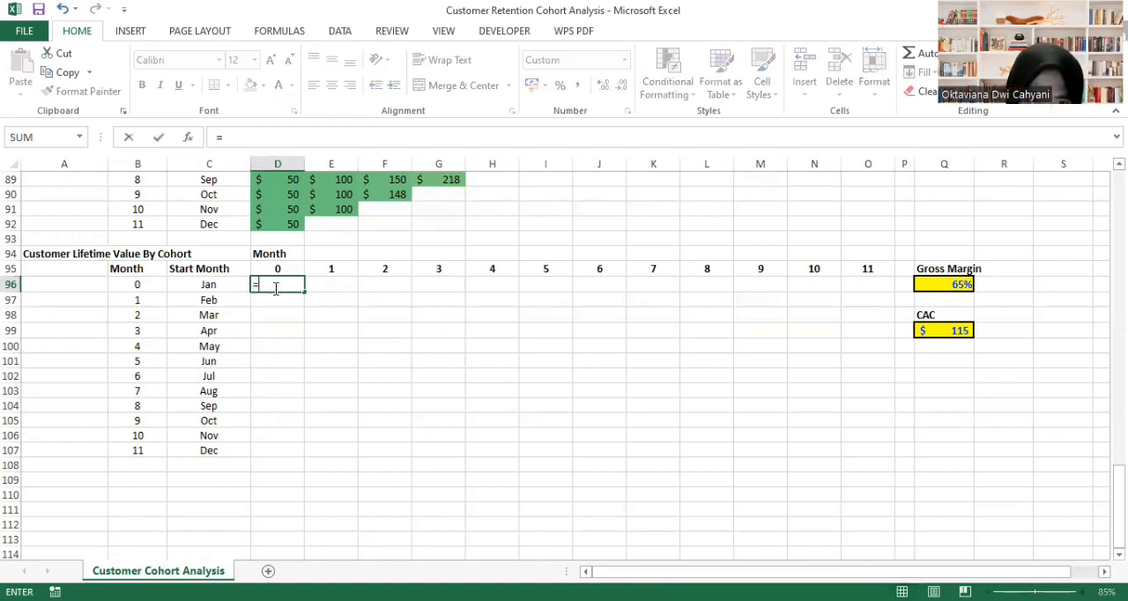
pyautogui.scroll(5, 361, 286)
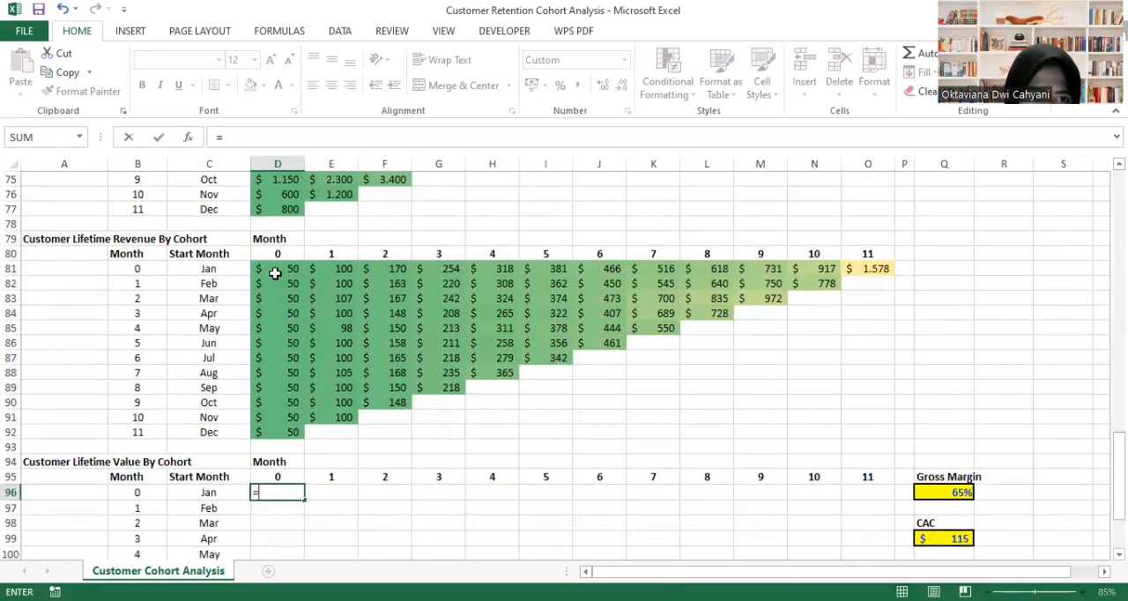
pyautogui.click(280, 272)
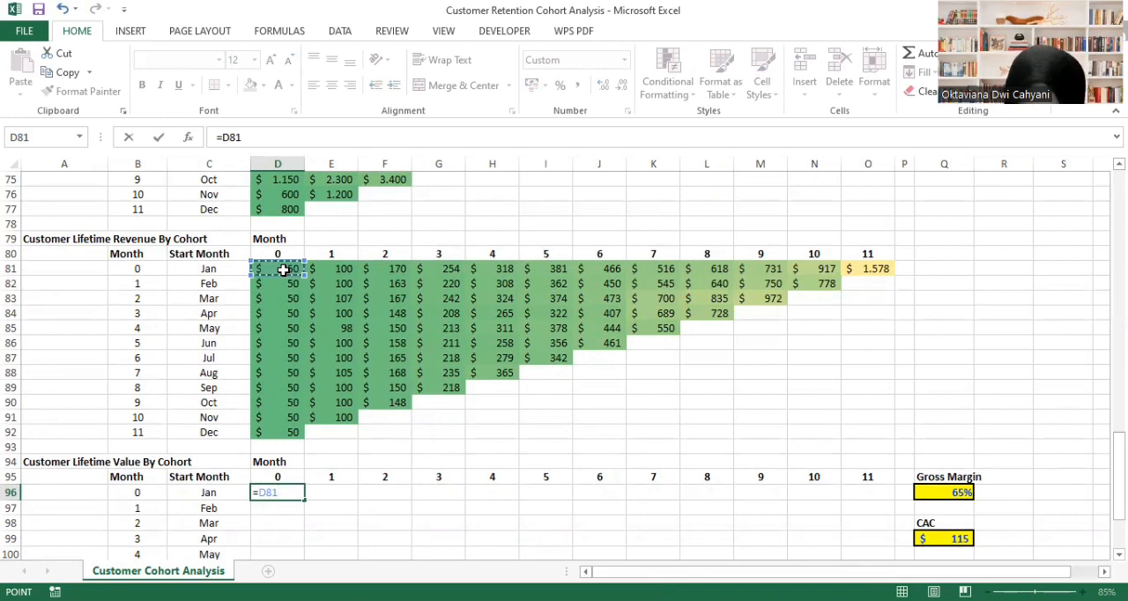
pyautogui.write('*')
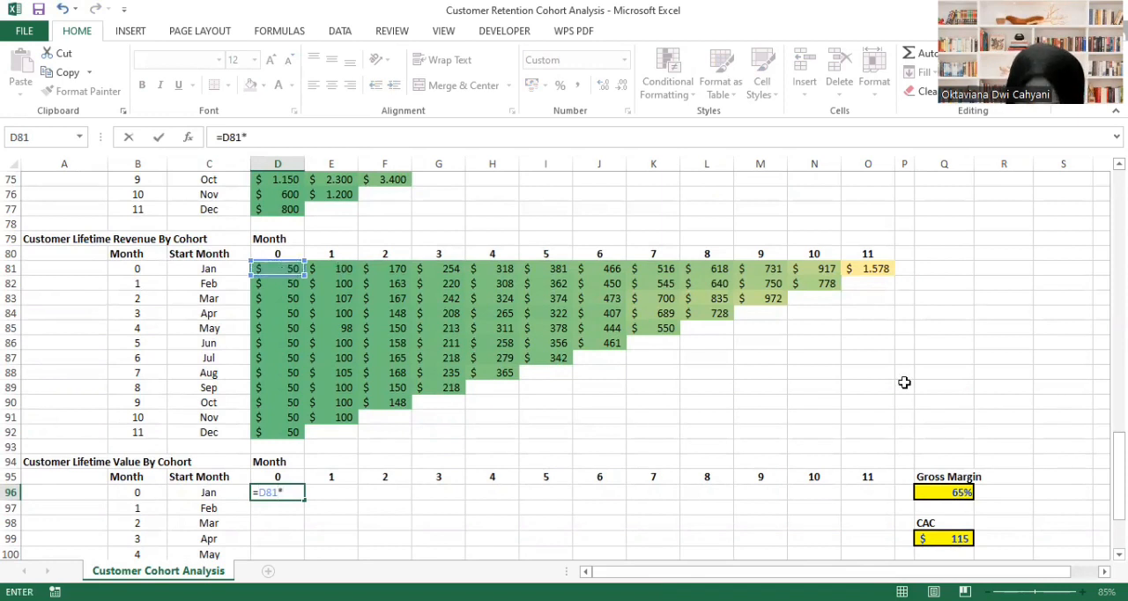
pyautogui.click(944, 493)
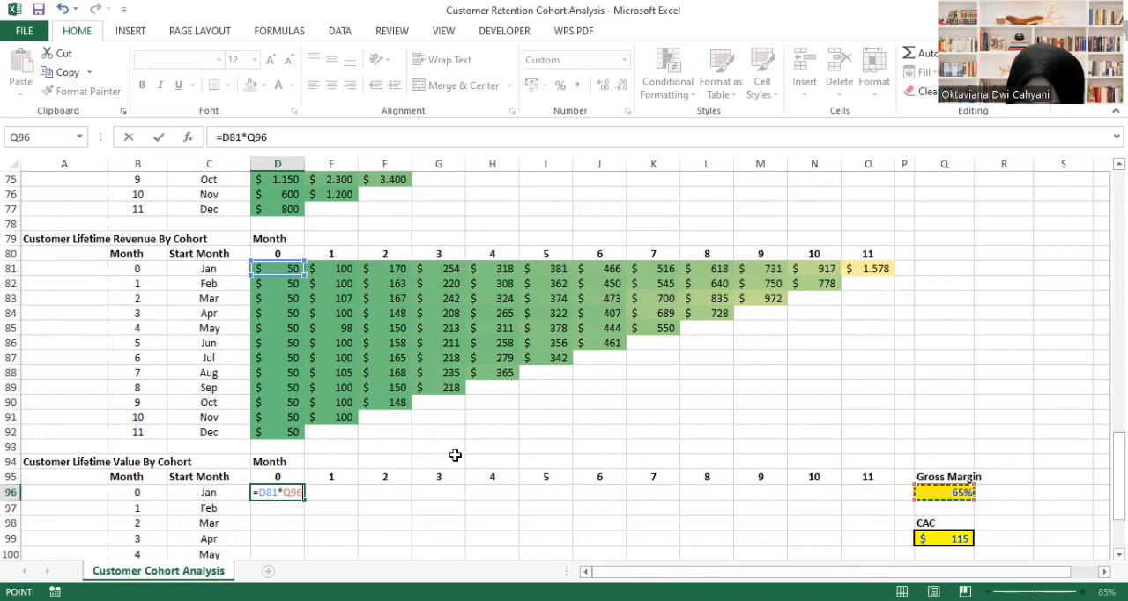
pyautogui.click(284, 494)
pyautogui.write('$Q')
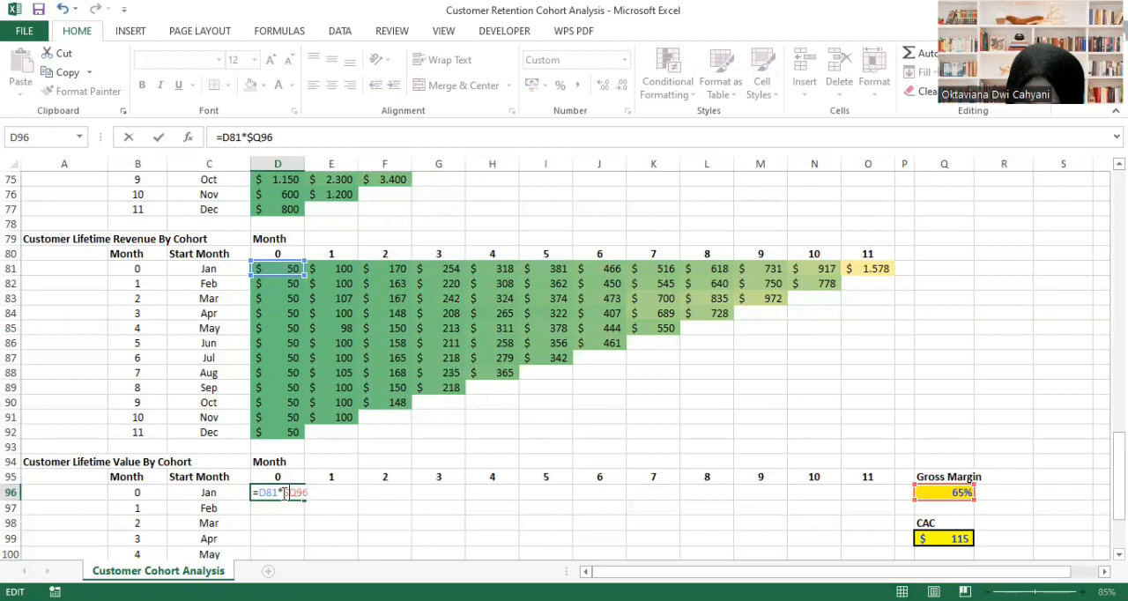
pyautogui.write('$')
pyautogui.press('Return')
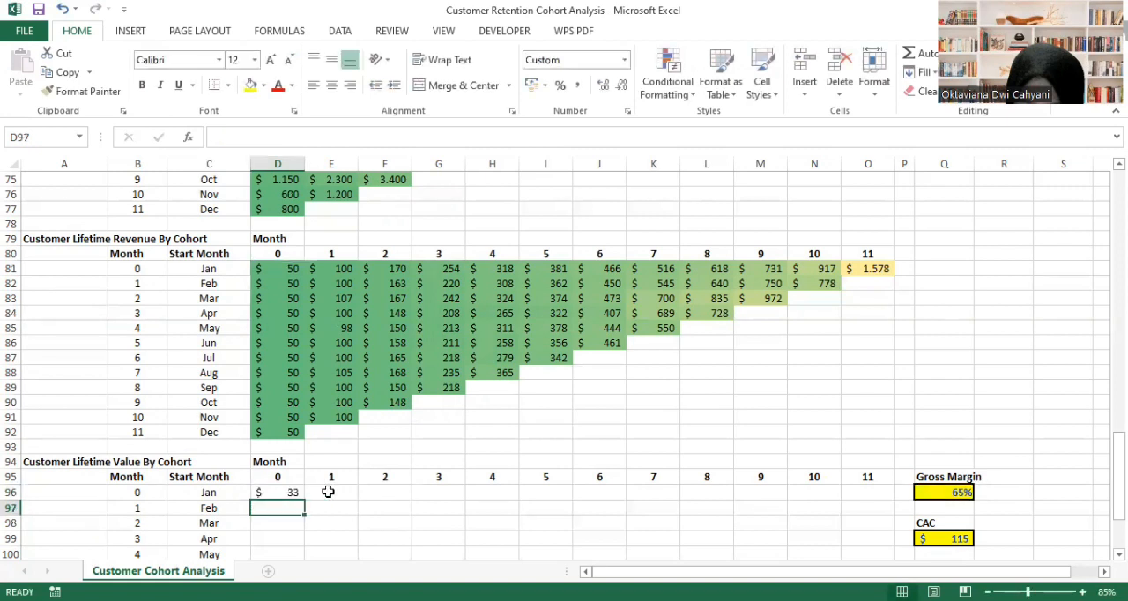
# - Fill the customer lifetime value formula from D96 across through month 11 and down through the Dec cohort in row 107
pyautogui.click(287, 492)
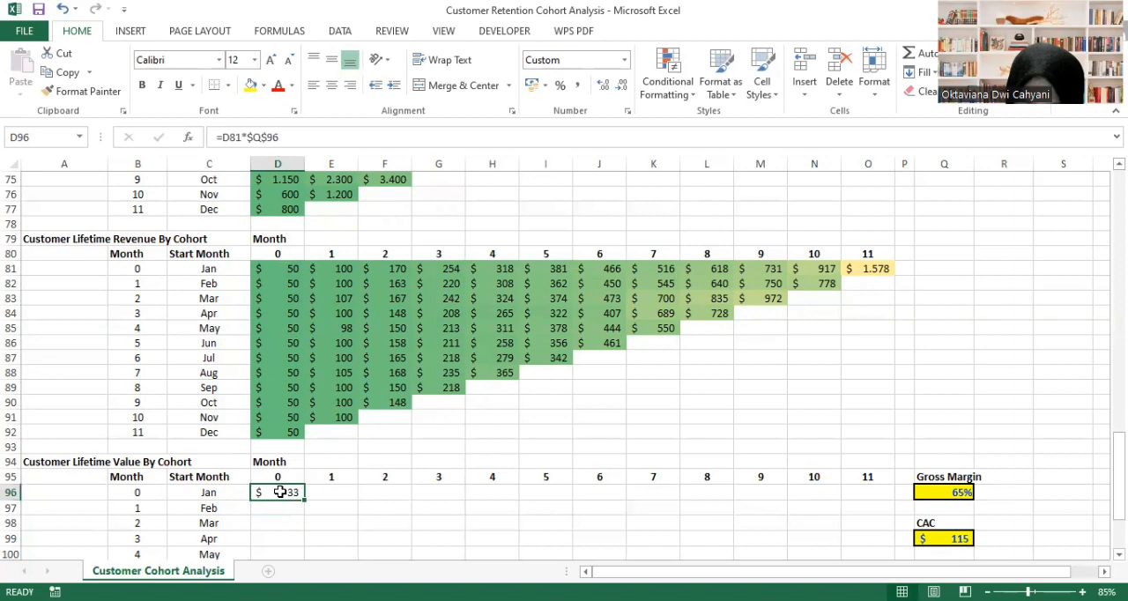
pyautogui.moveTo(303, 501); pyautogui.dragTo(863, 488)
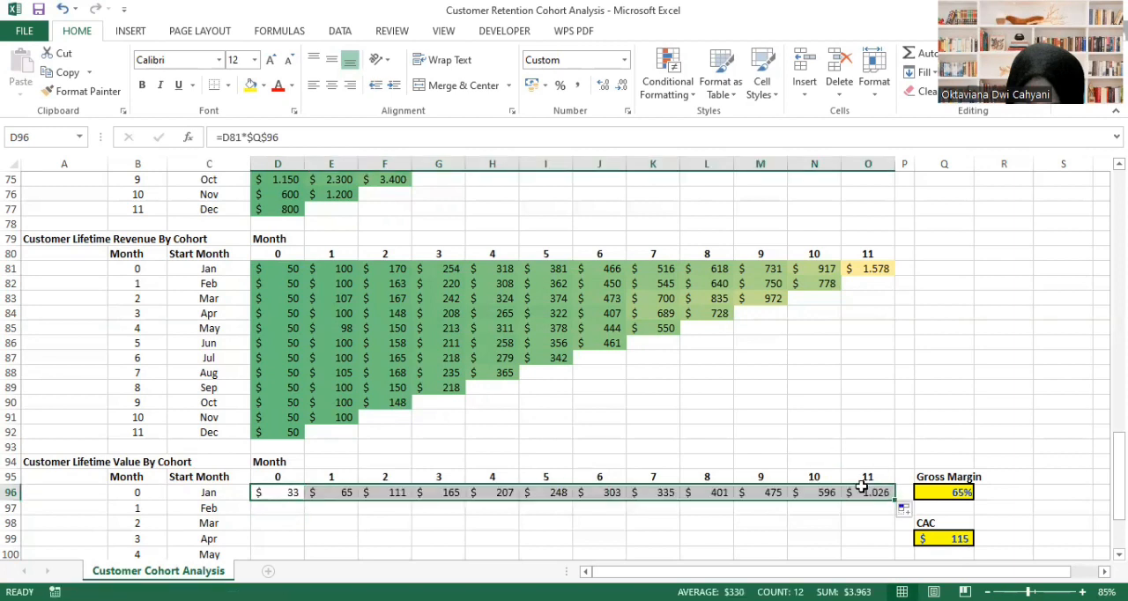
pyautogui.scroll(-2, 662, 453)
pyautogui.click(662, 451)
pyautogui.click(296, 403)
pyautogui.moveTo(296, 403); pyautogui.dragTo(877, 520)
pyautogui.scroll(-1, 849, 461)
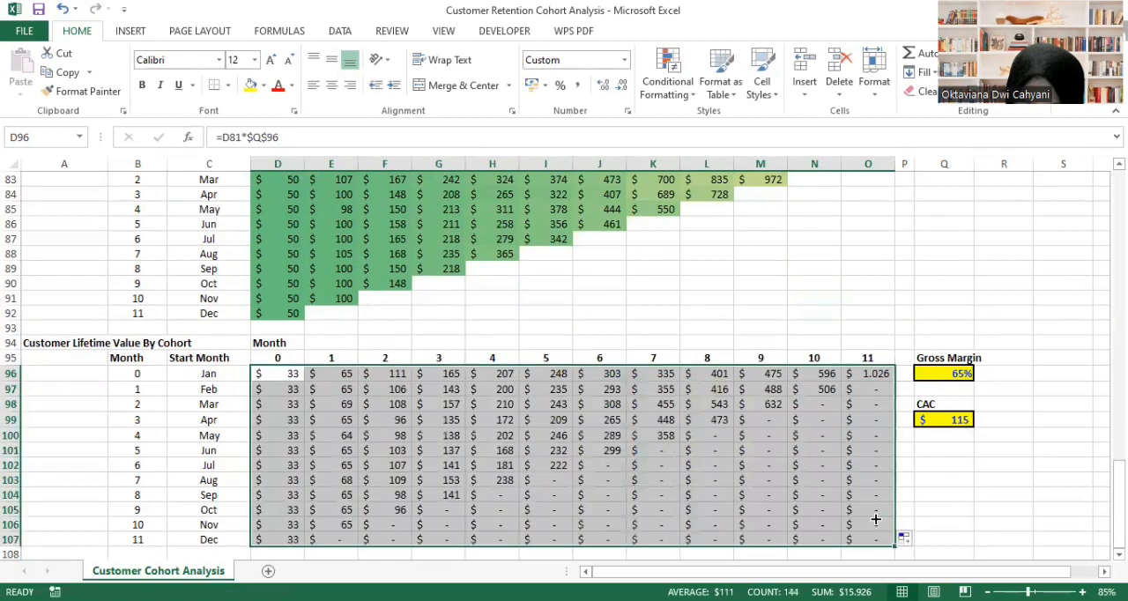
# - Clear the empty-value cells from the Customer Lifetime Value table, from E107 and F106:F107 stepwise up to O97:O107
pyautogui.click(331, 540)
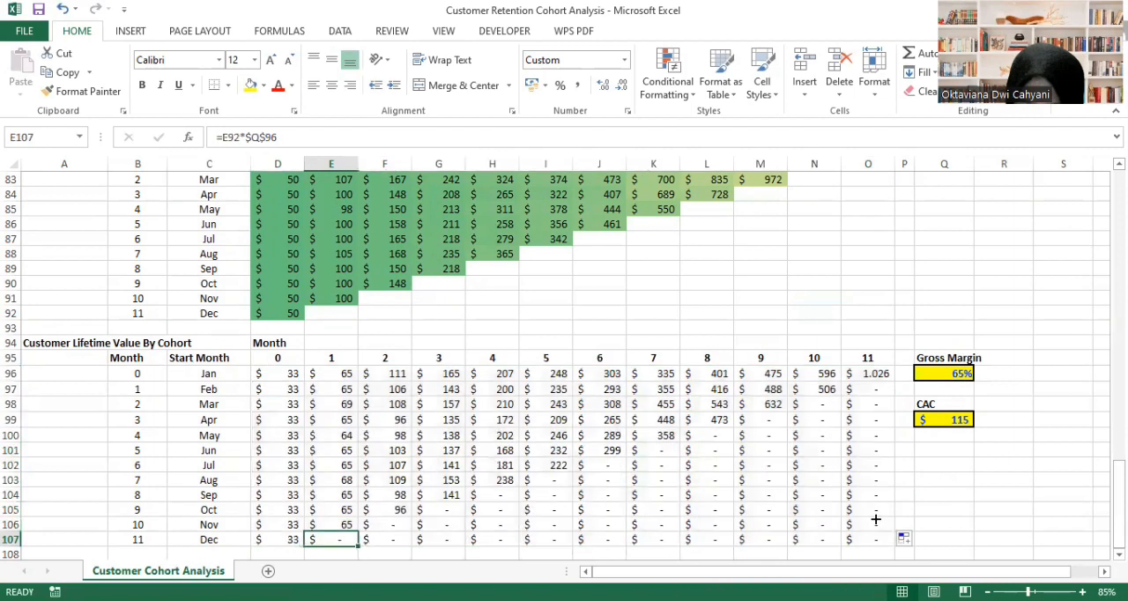
pyautogui.keyDown('ctrl'); pyautogui.click(384, 525); pyautogui.keyUp('ctrl')
pyautogui.keyDown('ctrl'); pyautogui.click(385, 540); pyautogui.keyUp('ctrl')
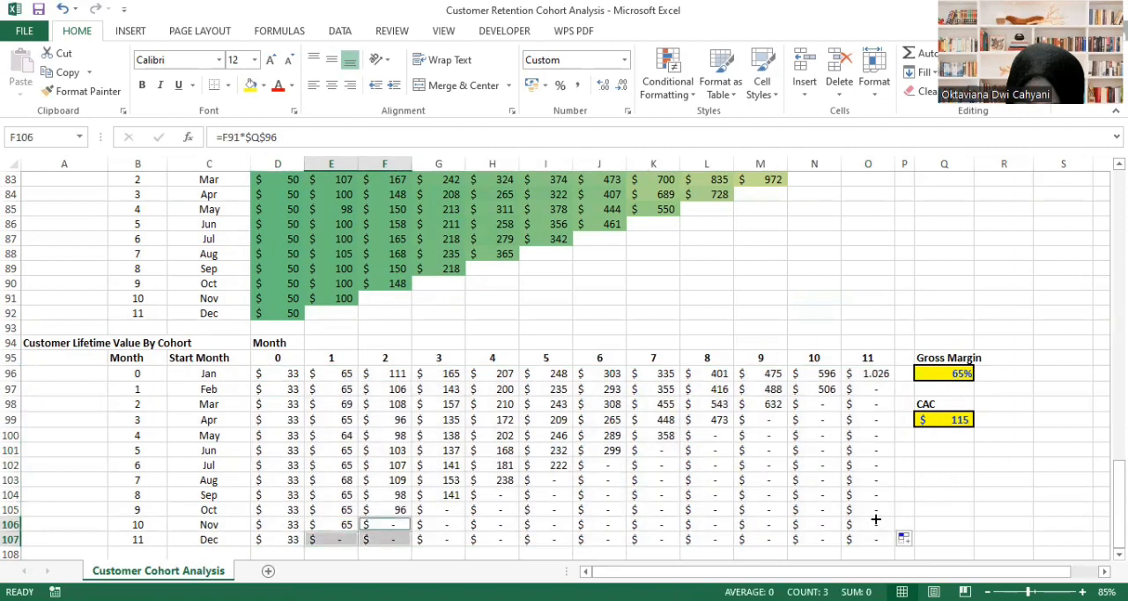
pyautogui.keyDown('ctrl'); pyautogui.click(436, 511); pyautogui.keyUp('ctrl')
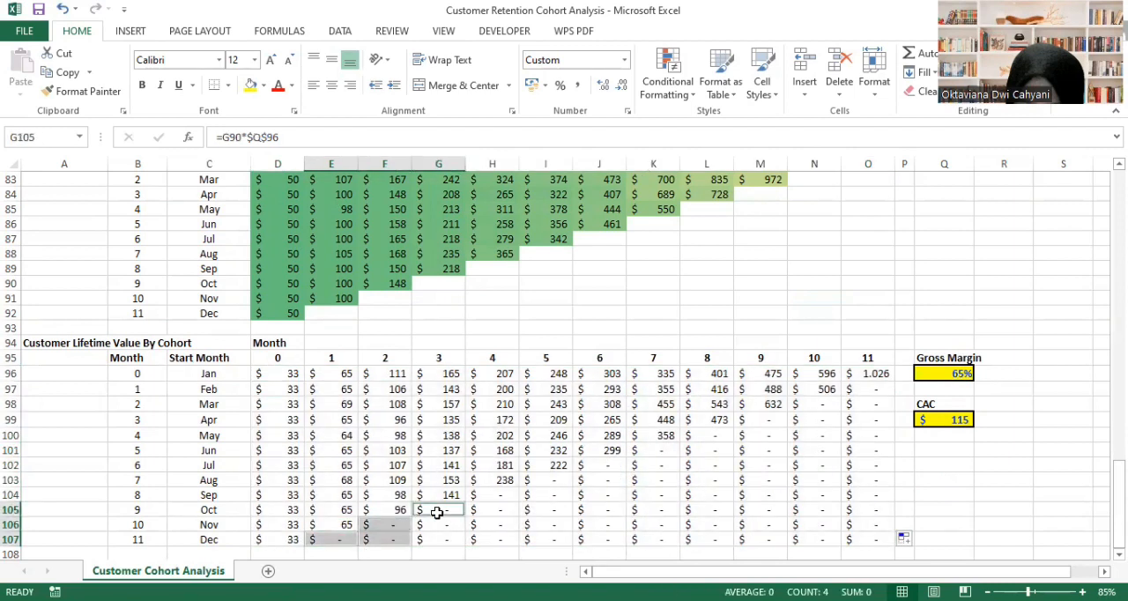
pyautogui.hotkey('ctrl', 'shift', 'Down')
pyautogui.keyDown('ctrl'); pyautogui.click(485, 498); pyautogui.keyUp('ctrl')
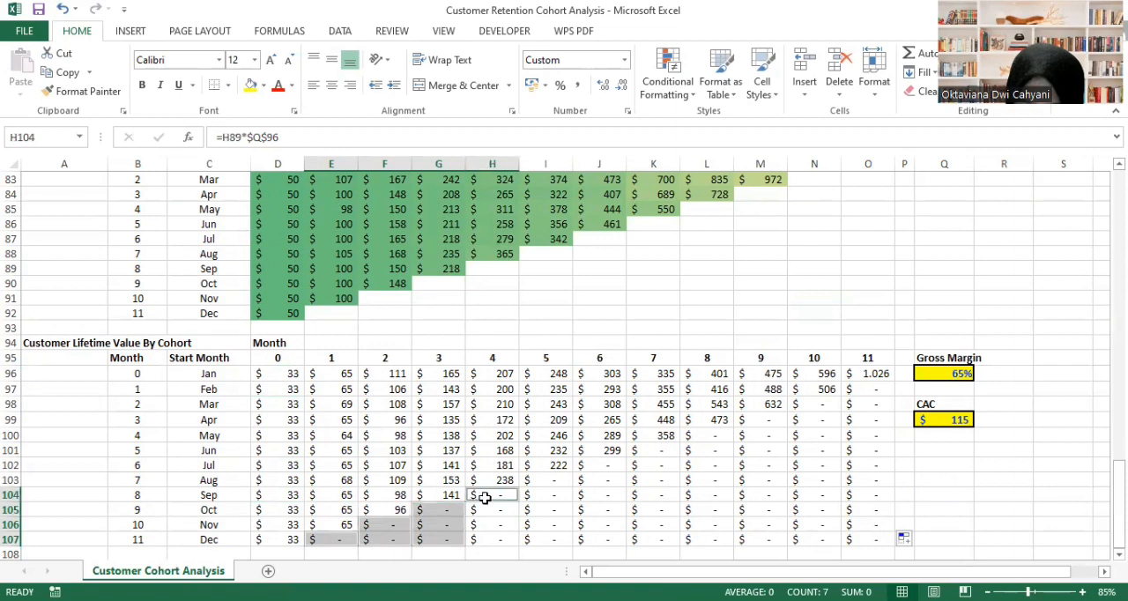
pyautogui.hotkey('ctrl', 'shift', 'Down')
pyautogui.keyDown('ctrl'); pyautogui.click(538, 483); pyautogui.keyUp('ctrl')
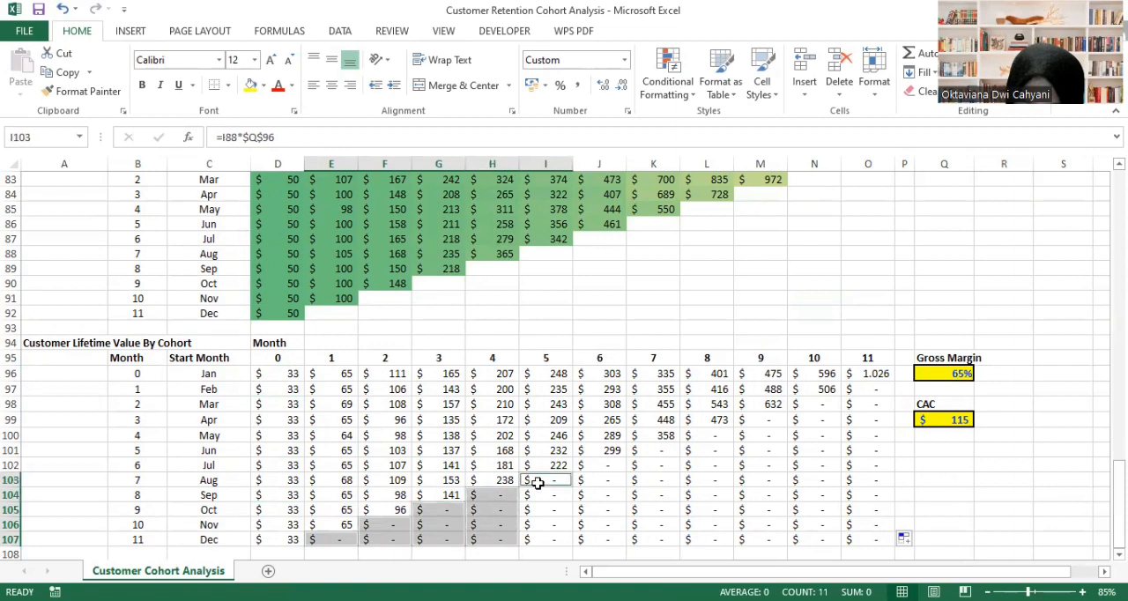
pyautogui.hotkey('ctrl', 'shift', 'Down')
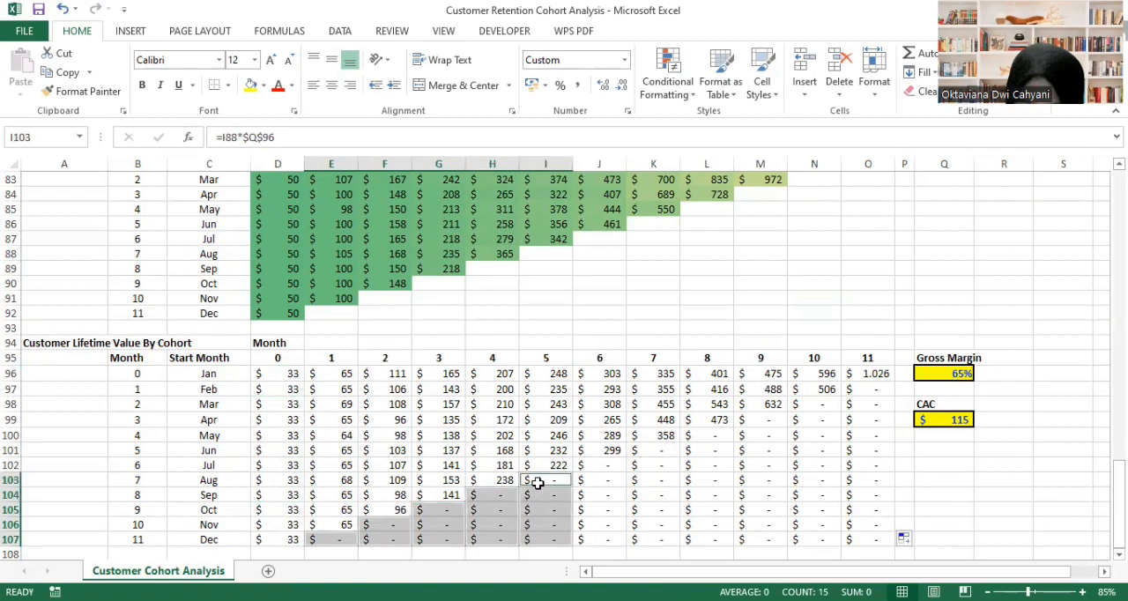
pyautogui.keyDown('ctrl'); pyautogui.click(604, 470); pyautogui.keyUp('ctrl')
pyautogui.hotkey('ctrl', 'shift', 'Down')
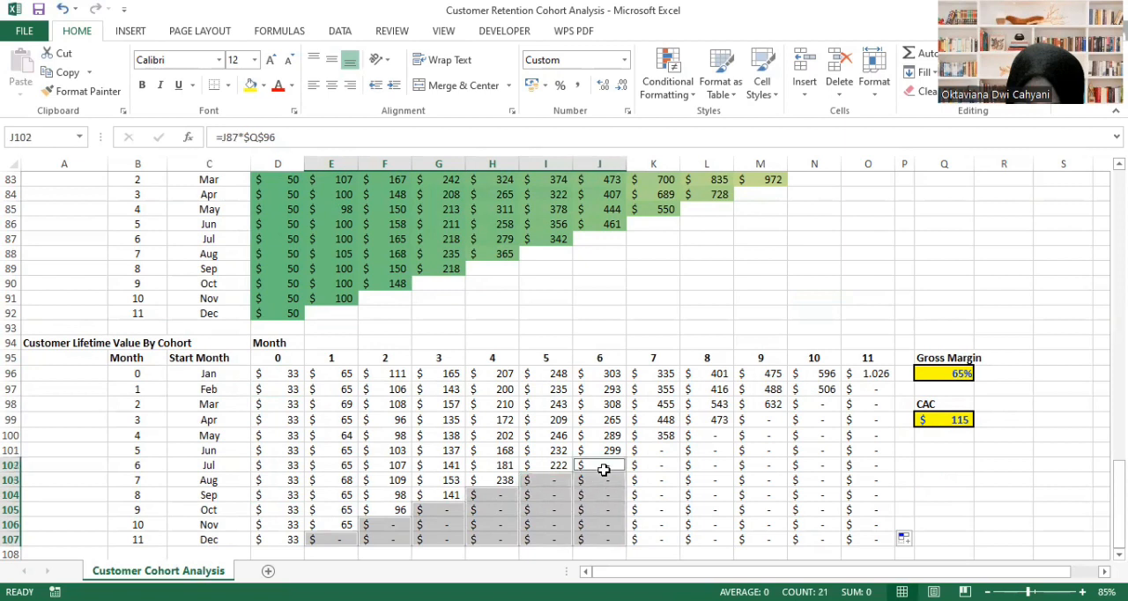
pyautogui.keyDown('ctrl'); pyautogui.click(657, 455); pyautogui.keyUp('ctrl')
pyautogui.hotkey('ctrl', 'shift', 'Down')
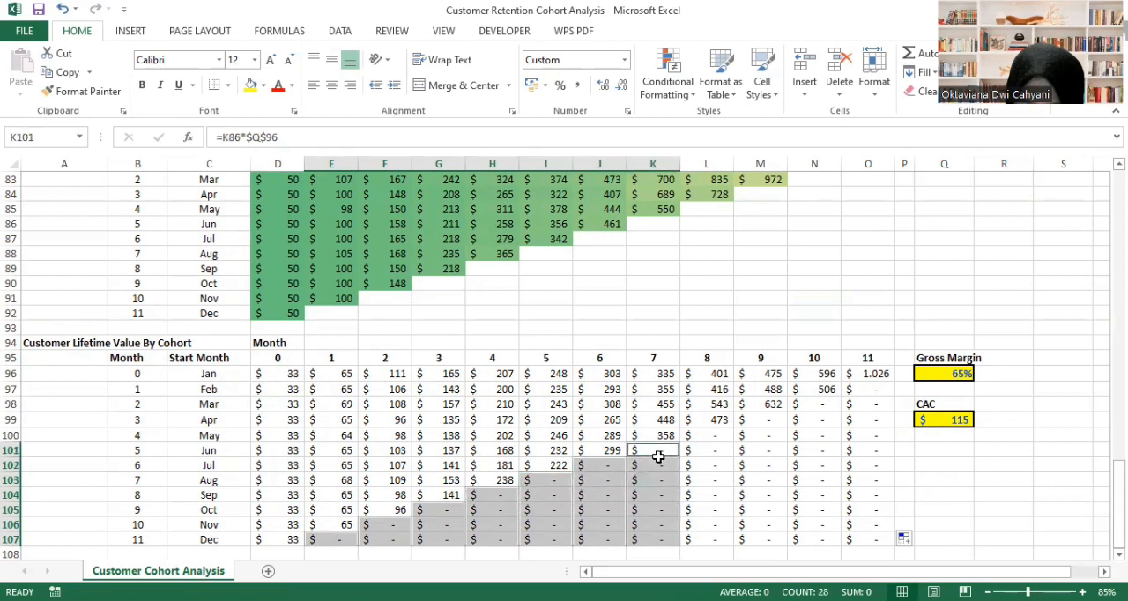
pyautogui.keyDown('ctrl'); pyautogui.click(701, 435); pyautogui.keyUp('ctrl')
pyautogui.hotkey('ctrl', 'shift', 'Down')
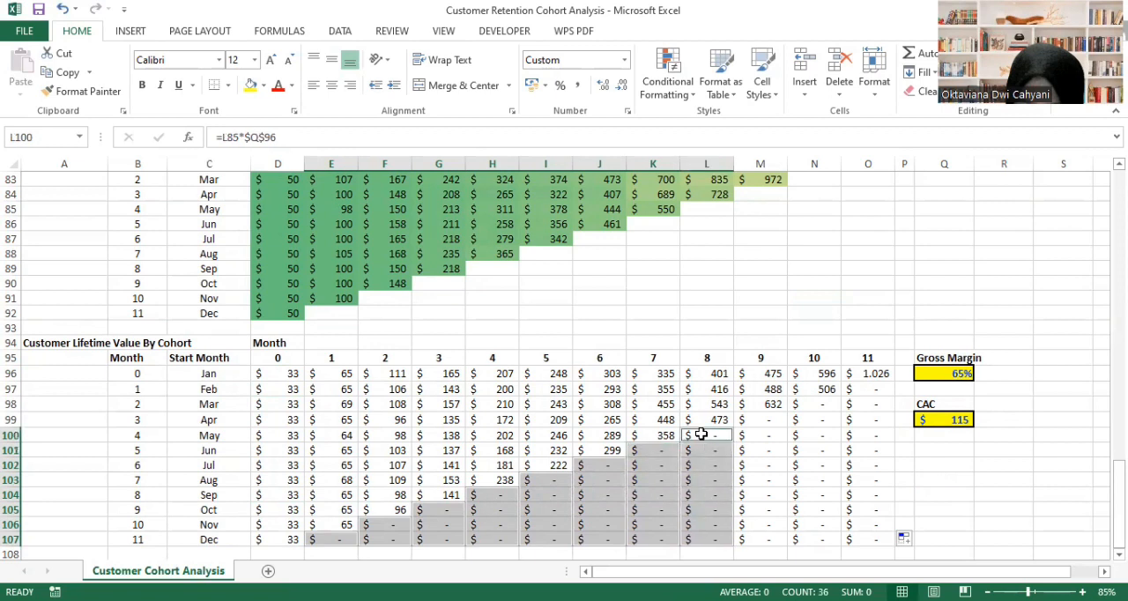
pyautogui.keyDown('ctrl'); pyautogui.click(763, 418); pyautogui.keyUp('ctrl')
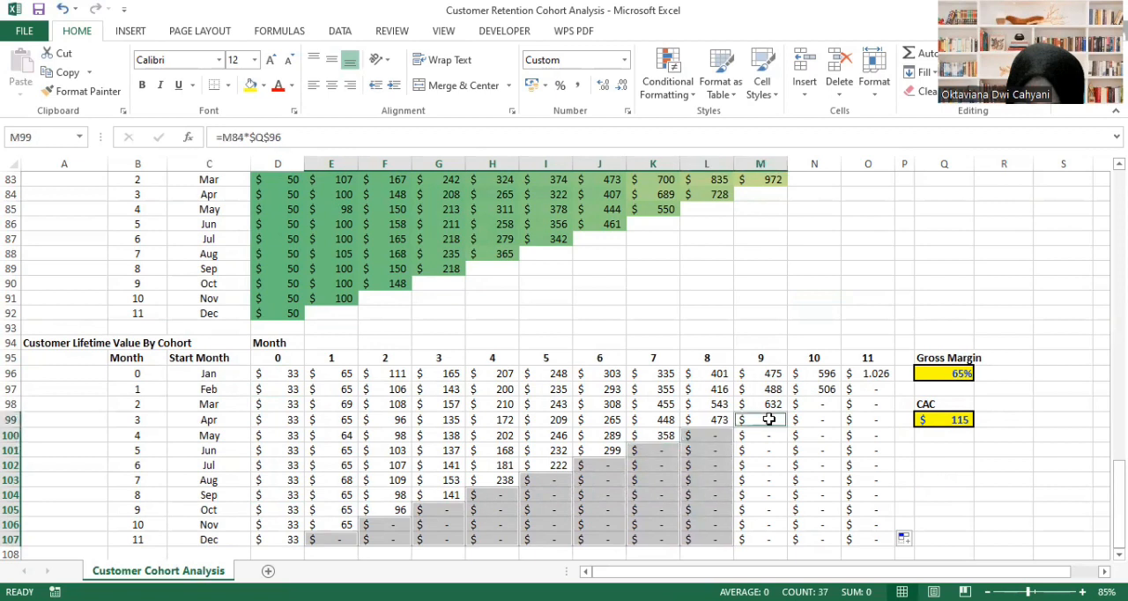
pyautogui.hotkey('ctrl', 'shift', 'Down')
pyautogui.keyDown('ctrl'); pyautogui.click(819, 406); pyautogui.keyUp('ctrl')
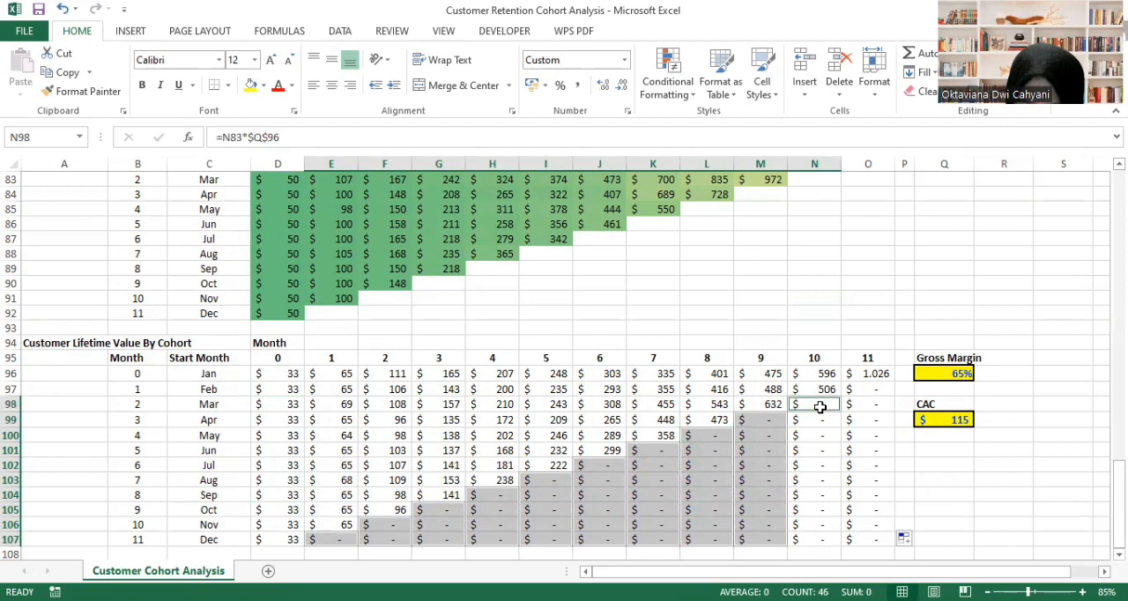
pyautogui.hotkey('ctrl', 'shift', 'Down')
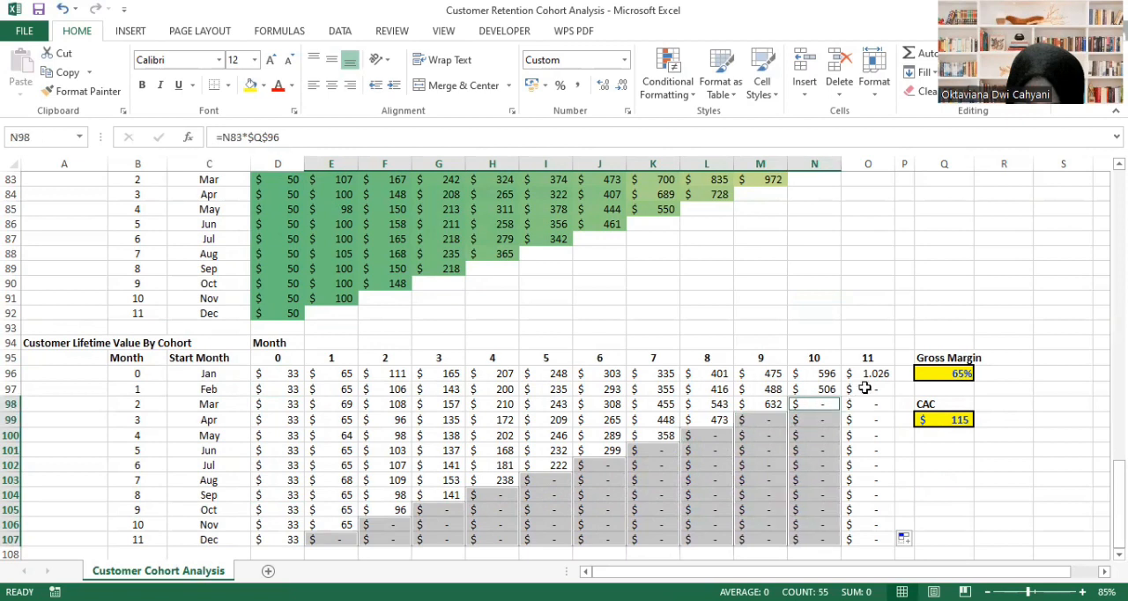
pyautogui.keyDown('ctrl'); pyautogui.click(866, 388); pyautogui.keyUp('ctrl')
pyautogui.hotkey('ctrl', 'shift', 'Down')
pyautogui.press('Delete')
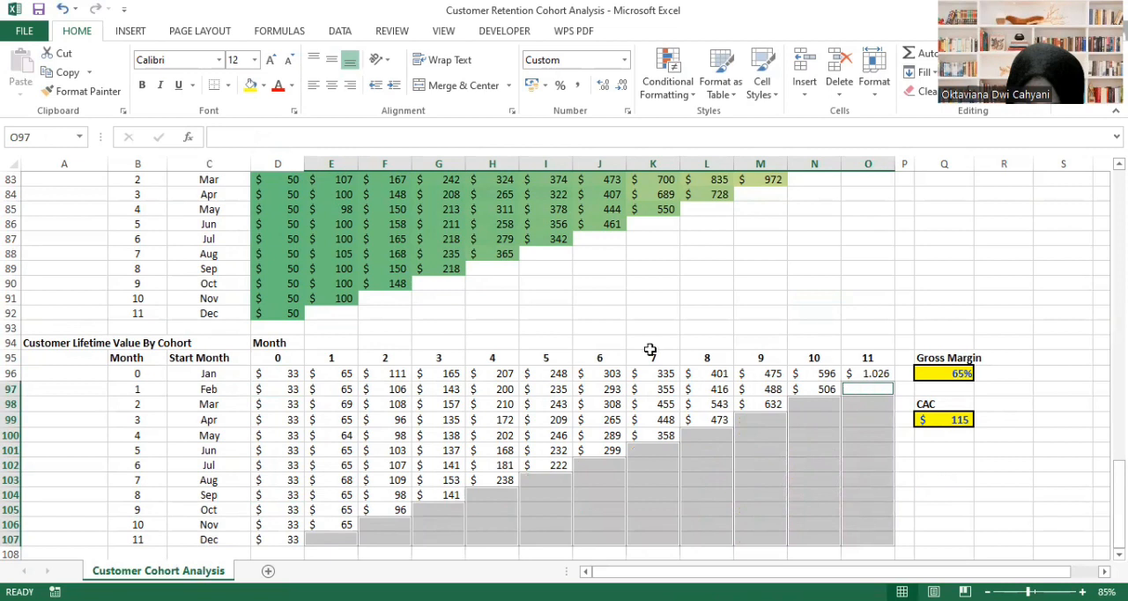
# - Inspect the Jan cohort's month 0 formula in D96 of the Customer Lifetime Value table without changing it
pyautogui.click(275, 375)
pyautogui.doubleClick(275, 375)
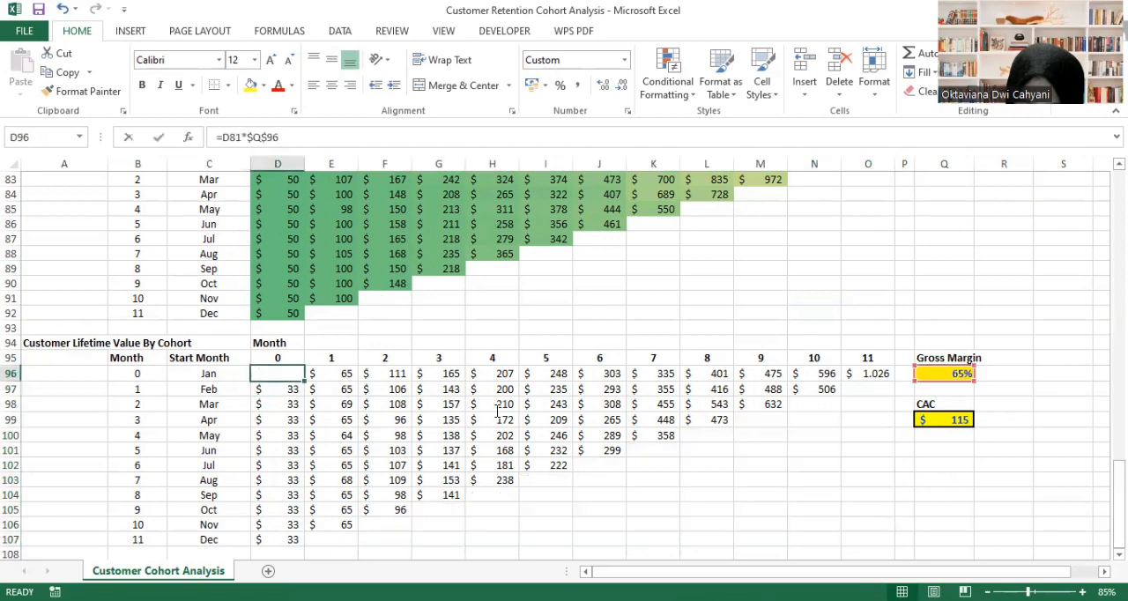
pyautogui.click(778, 471)
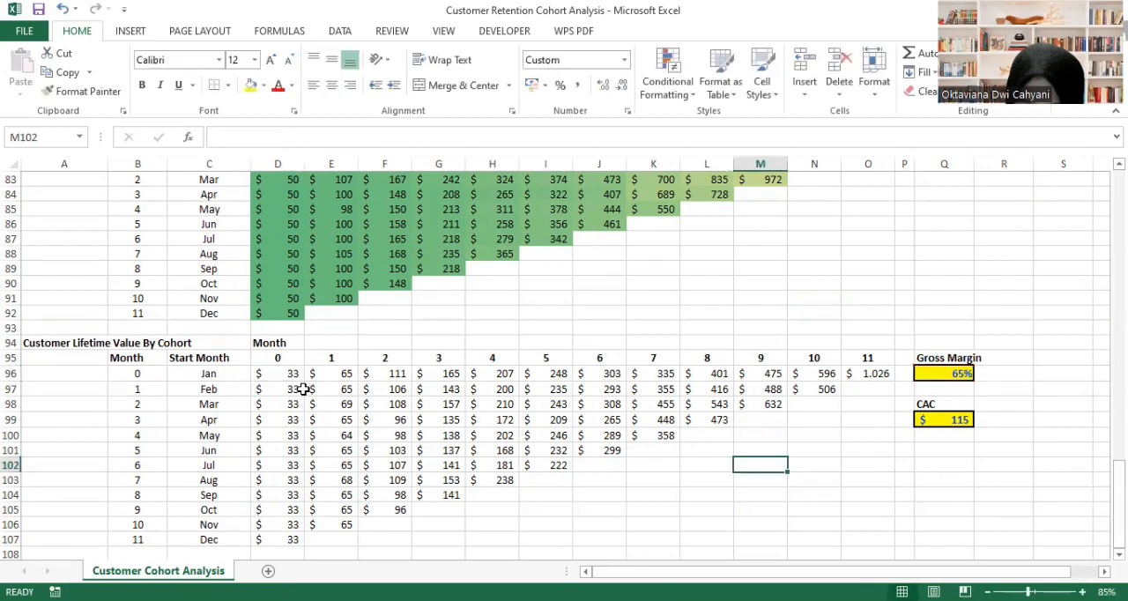
# - Apply the Yellow - Green Color Scale conditional formatting to the Customer Lifetime Value table D96:O107
pyautogui.moveTo(284, 373)
pyautogui.mouseDown()
pyautogui.moveTo(554, 449)
pyautogui.moveTo(692, 505)
pyautogui.moveTo(868, 553)
pyautogui.moveTo(868, 540)
pyautogui.mouseUp()
pyautogui.click(683, 95)
pyautogui.moveTo(753, 245)
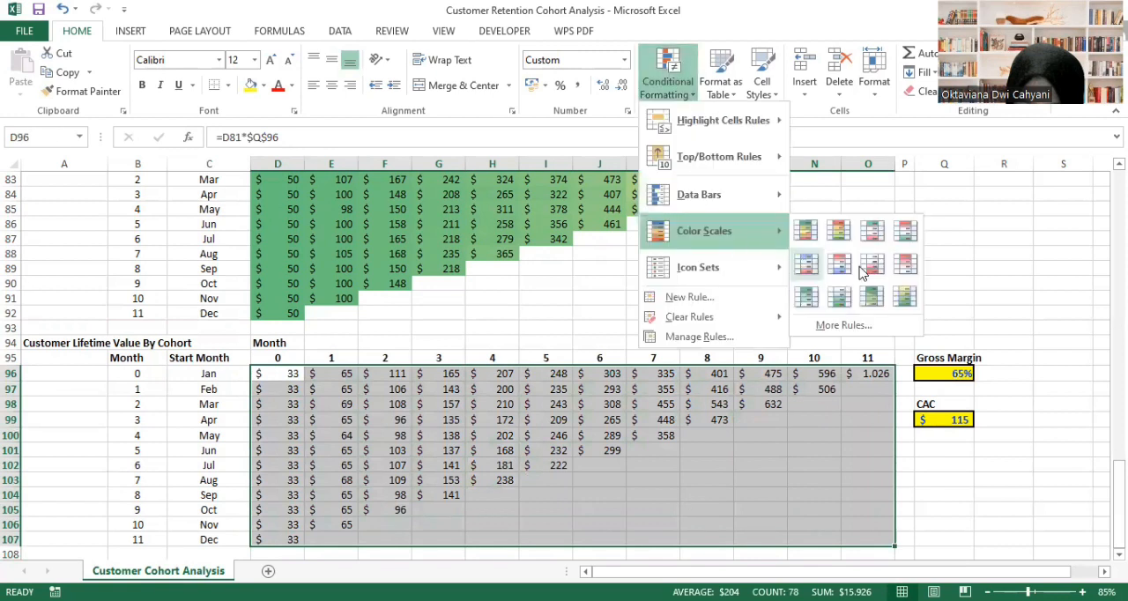
pyautogui.click(901, 297)
pyautogui.click(990, 477)
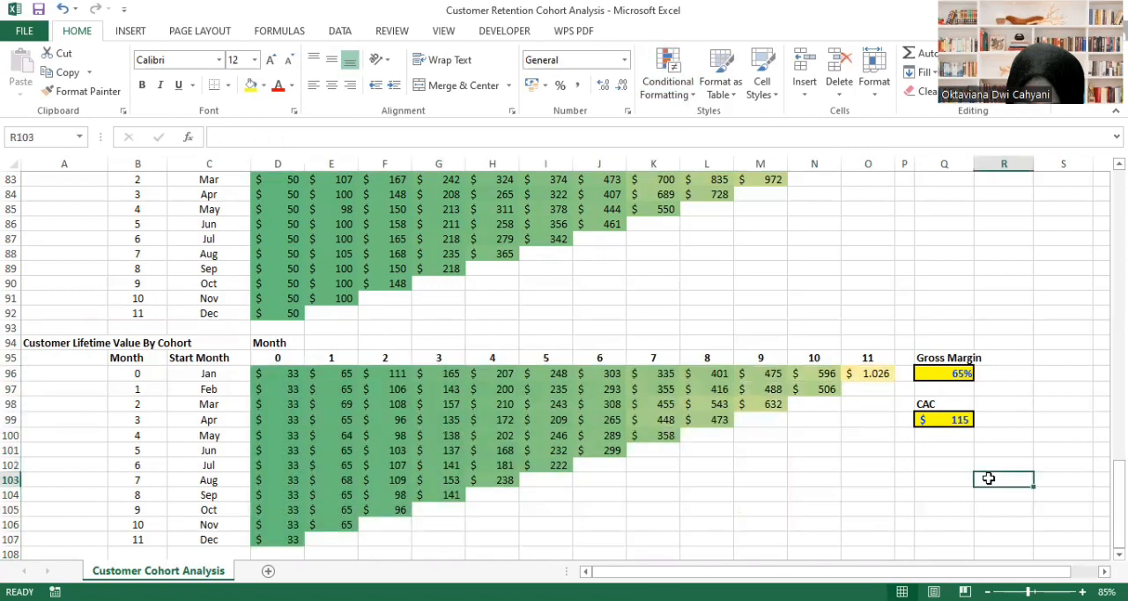
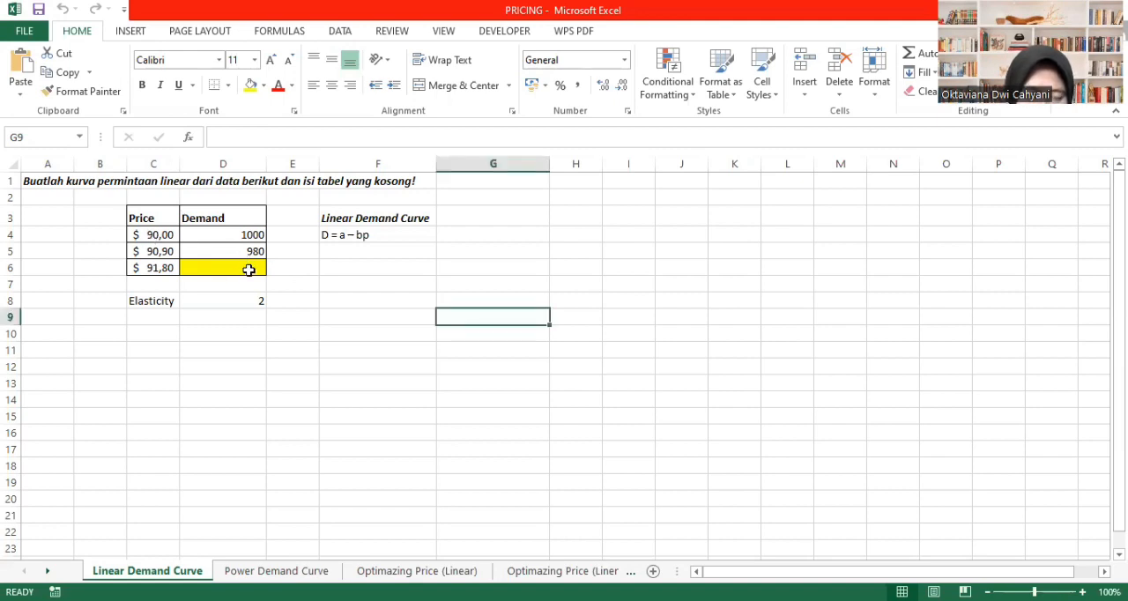
# - Insert a markers-only scatter chart from the price and demand data in C4:D6 of the Linear Demand Curve sheet
pyautogui.moveTo(151, 232); pyautogui.dragTo(222, 268)
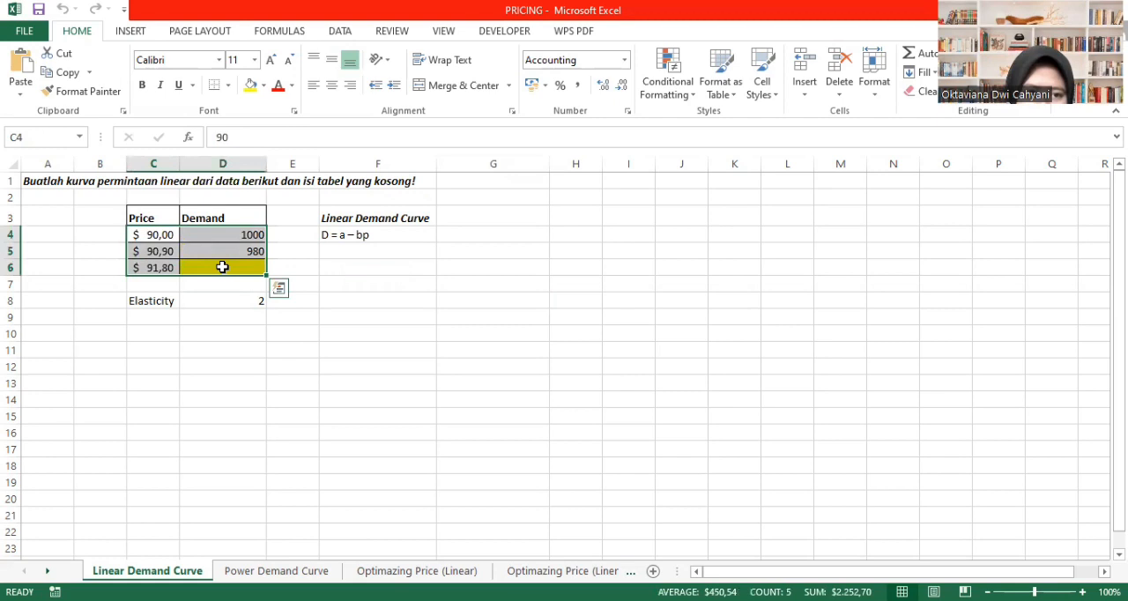
pyautogui.click(127, 34)
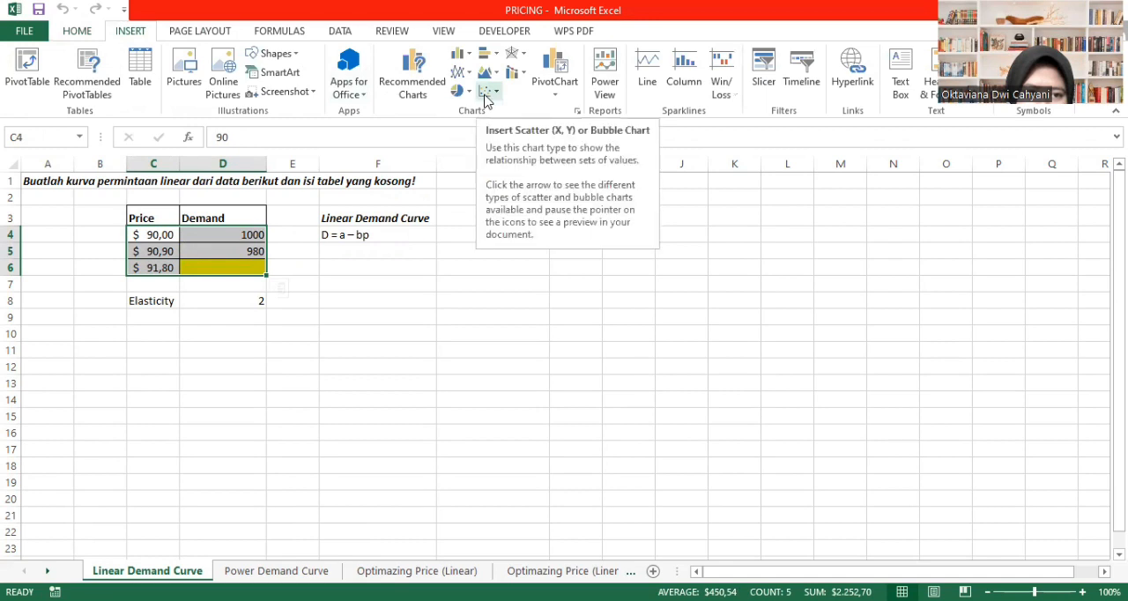
pyautogui.click(482, 93)
pyautogui.click(496, 144)
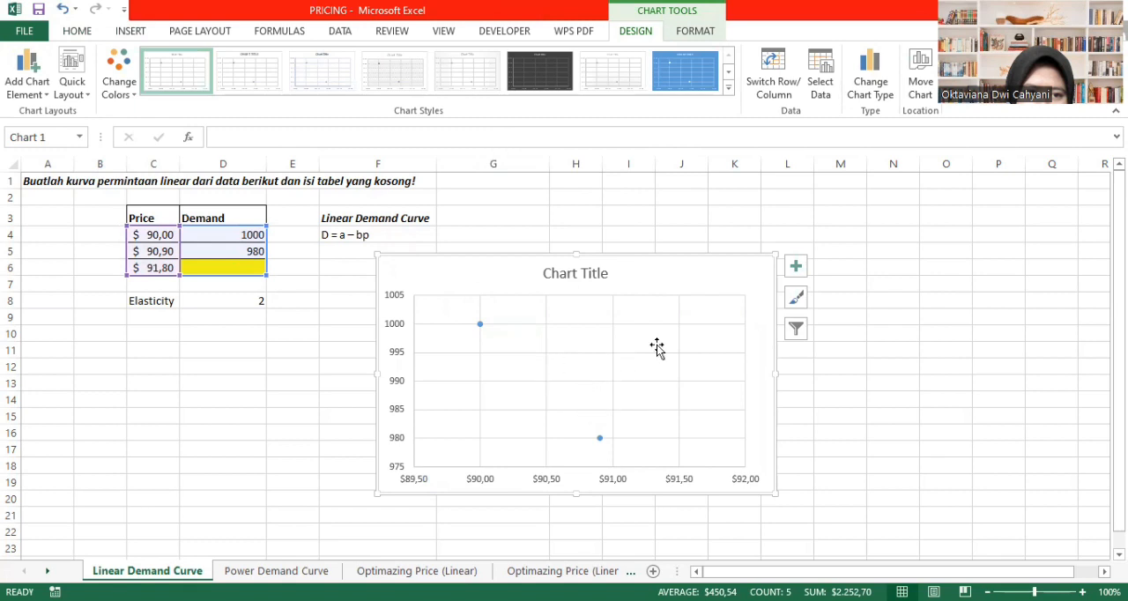
# - Add a linear trendline to the demand points in the scatter chart and display its equation on the chart
pyautogui.click(480, 326)
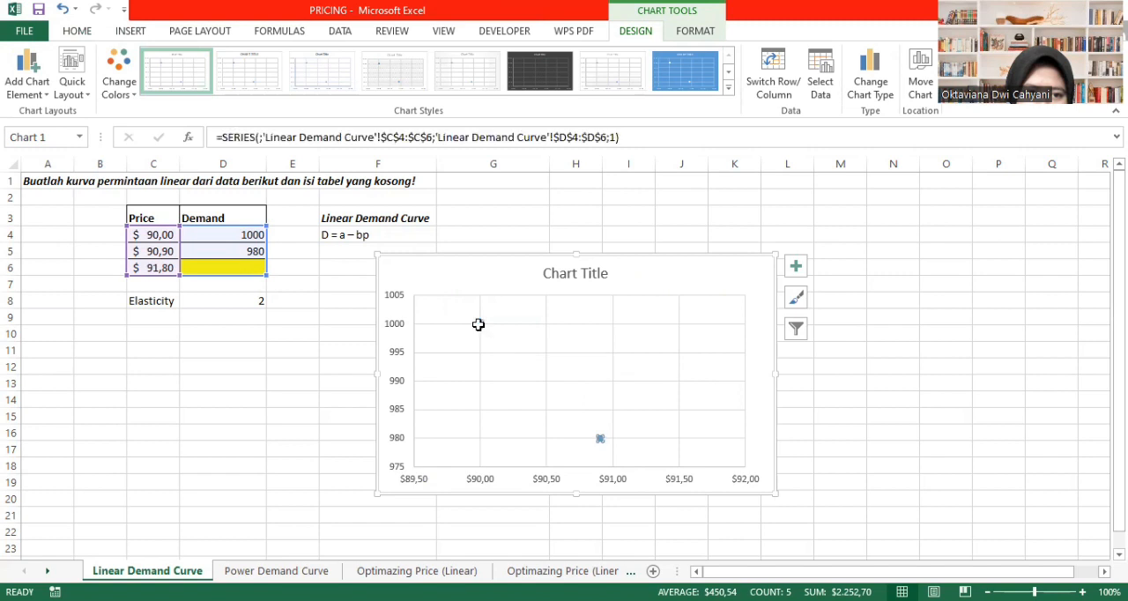
pyautogui.rightClick(479, 325)
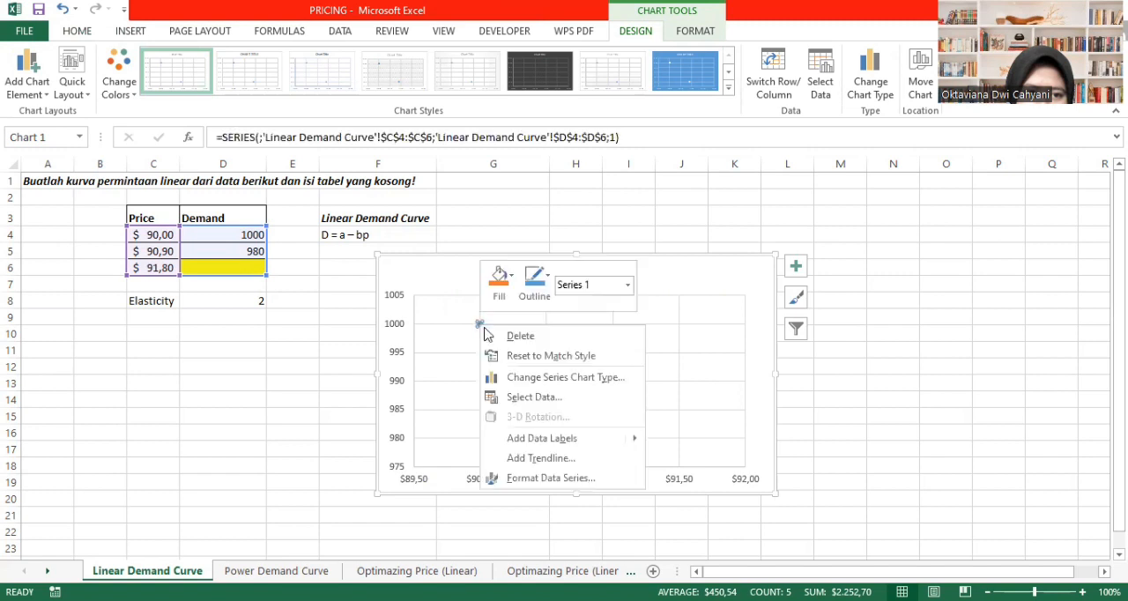
pyautogui.click(540, 459)
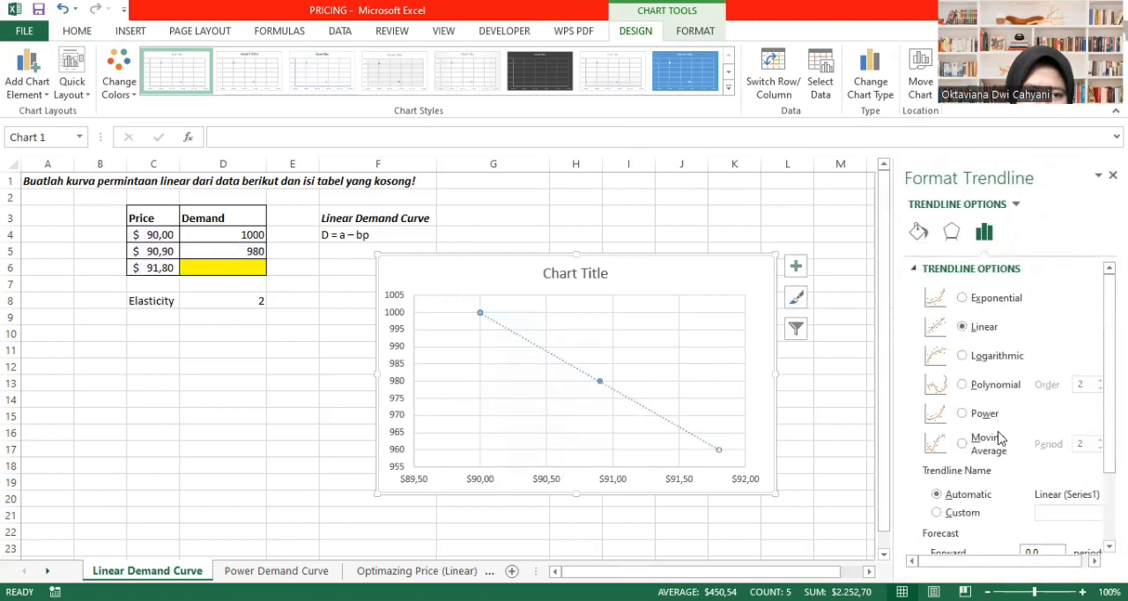
pyautogui.scroll(-3, 1001, 438)
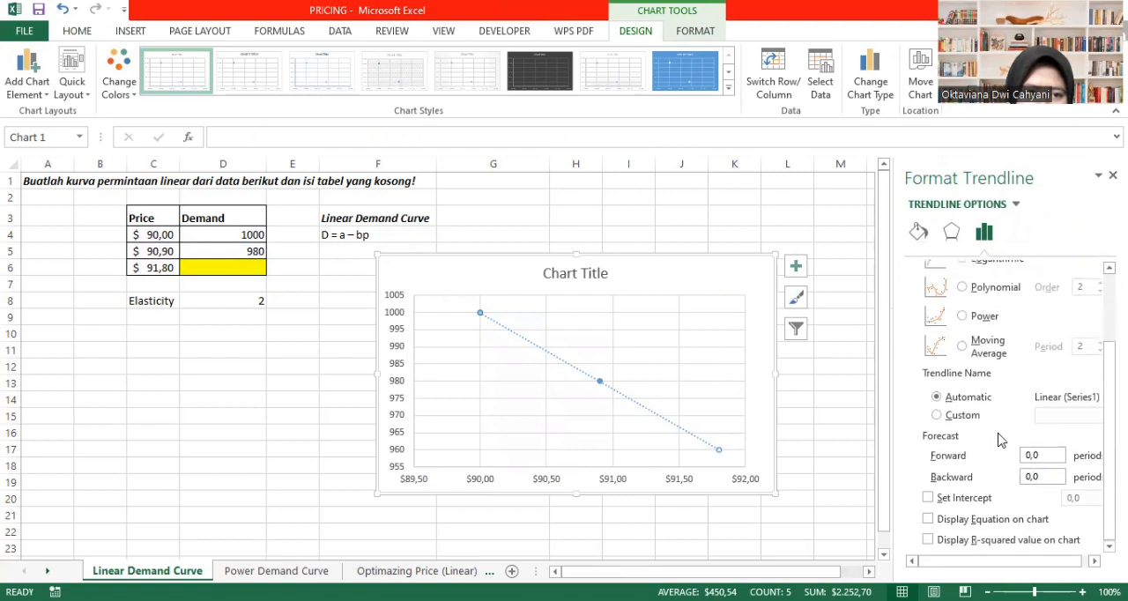
pyautogui.click(928, 519)
# - Reposition the equation label near the trendline's lower end and move the chart beside the data table, below the D = a – bp text
pyautogui.moveTo(667, 456); pyautogui.dragTo(649, 446)
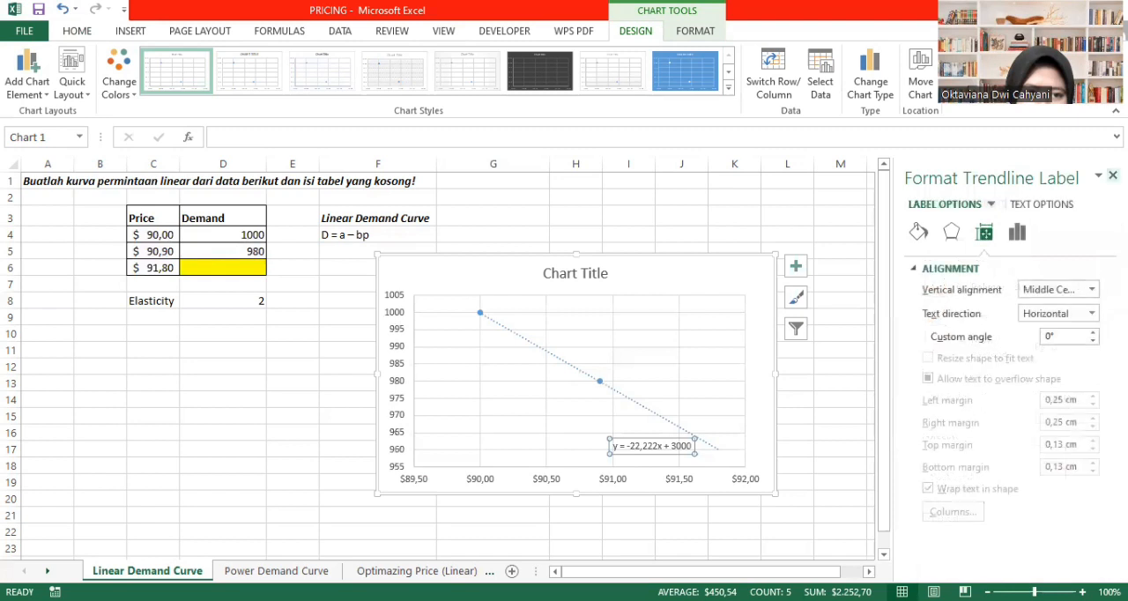
pyautogui.click(1113, 175)
pyautogui.moveTo(679, 280); pyautogui.dragTo(617, 283)
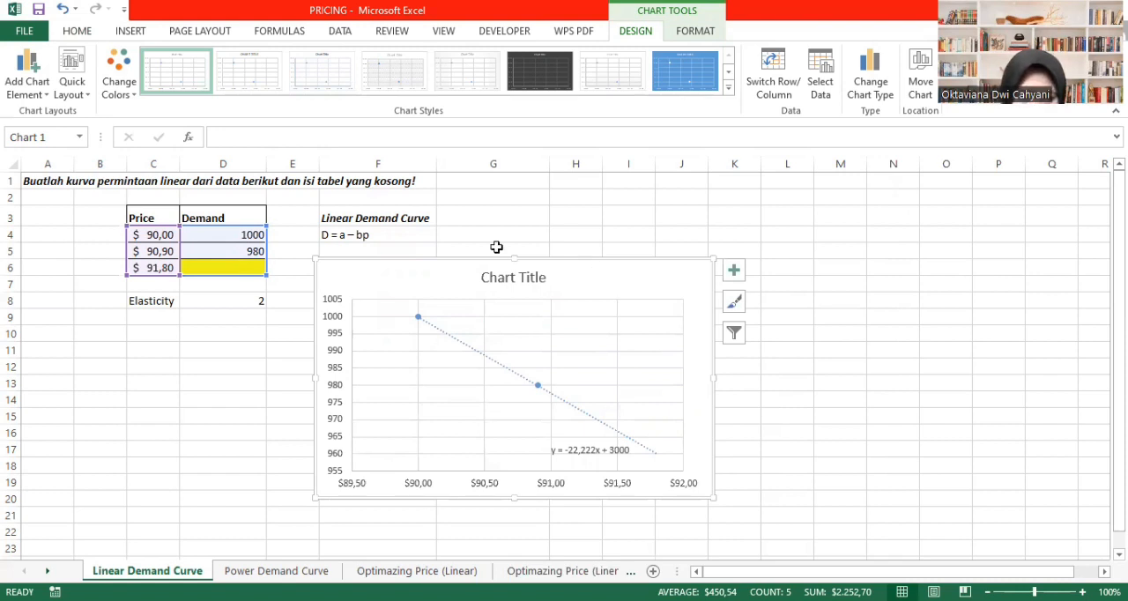
# - Enter the linear demand formula =3000-22,222*C6 in D6 for the price of $91,80
pyautogui.click(245, 267)
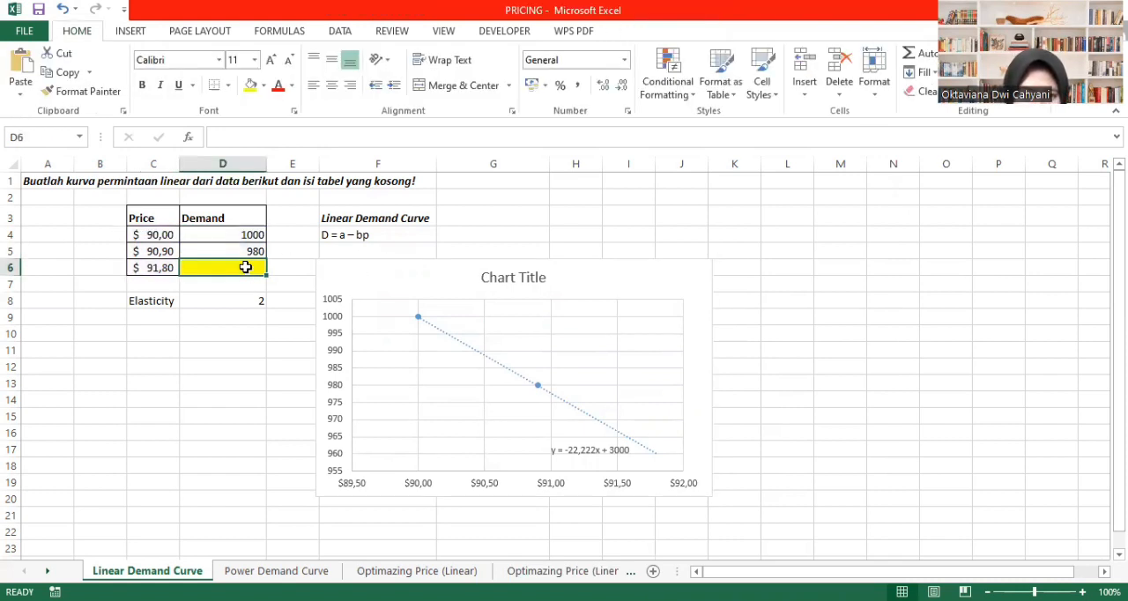
pyautogui.write('=')
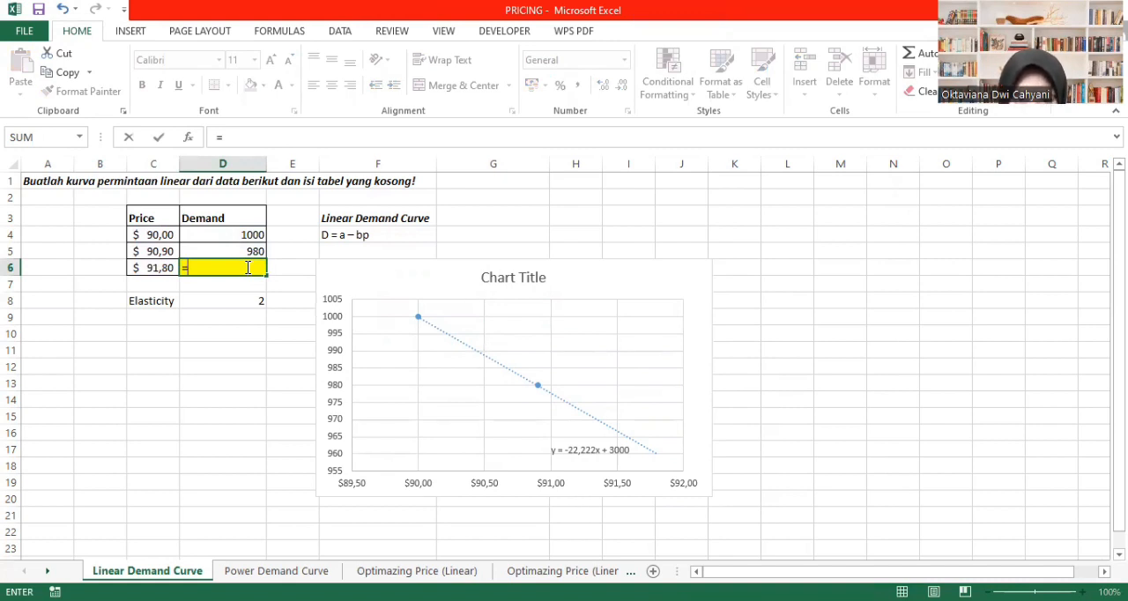
pyautogui.write('3000')
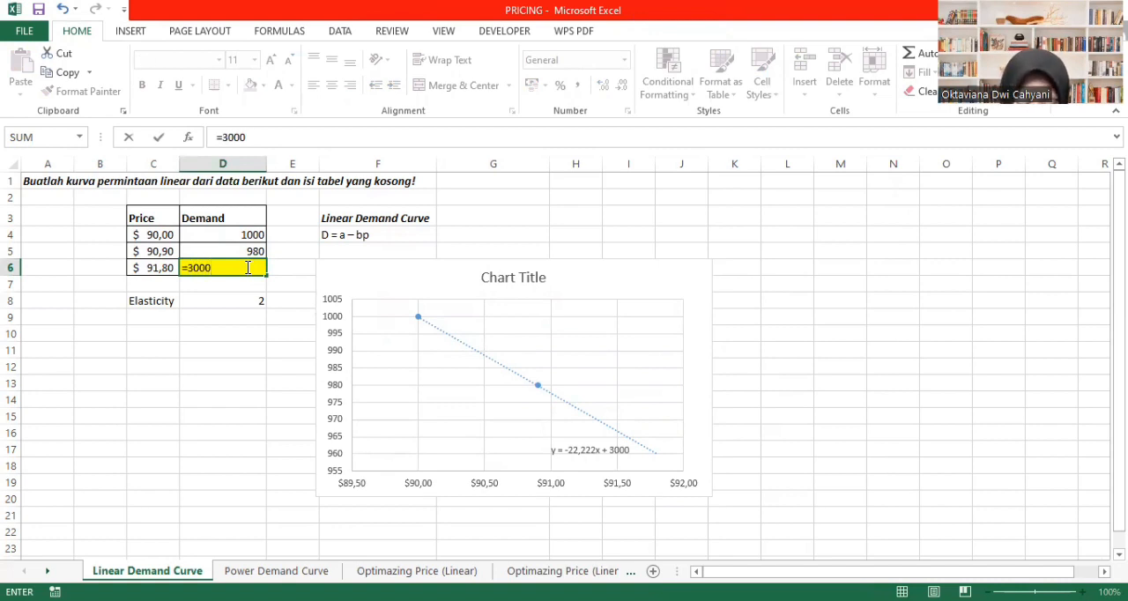
pyautogui.write('-22')
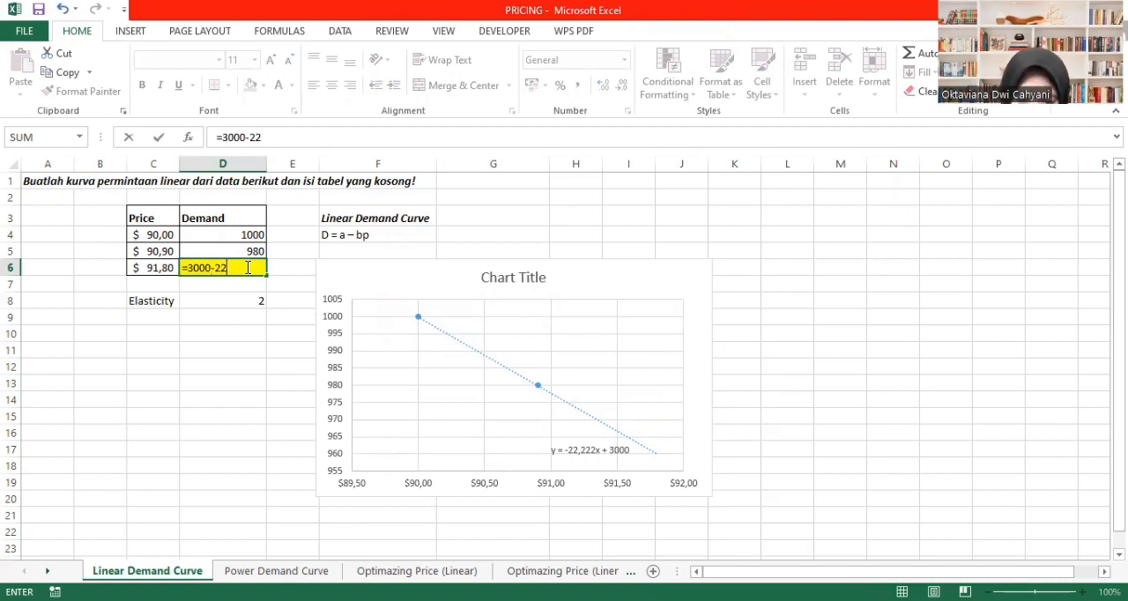
pyautogui.write(',222')
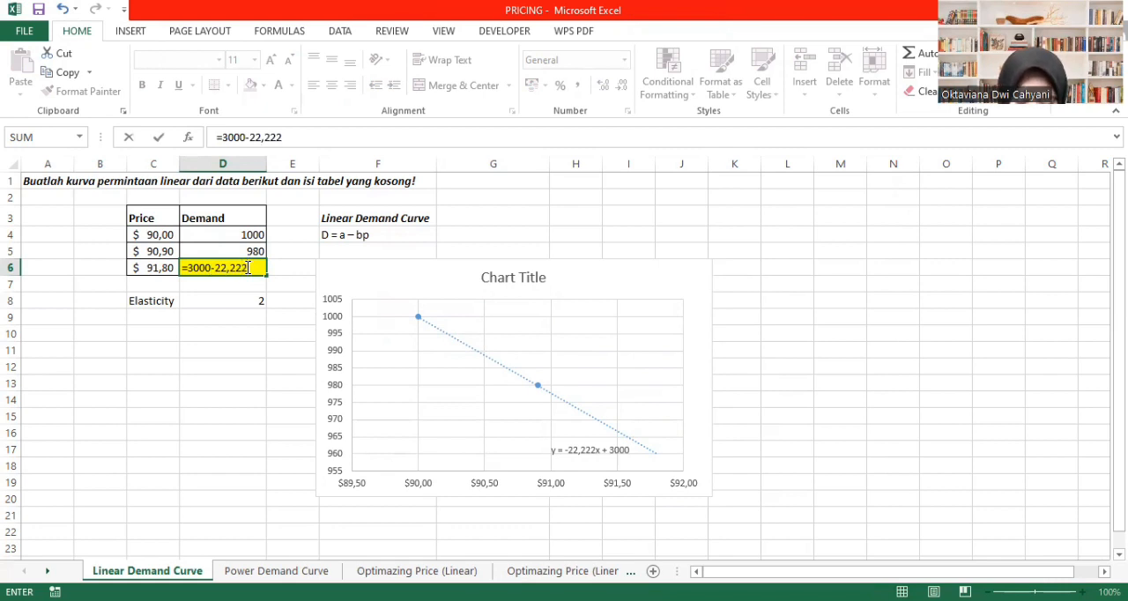
pyautogui.write('*')
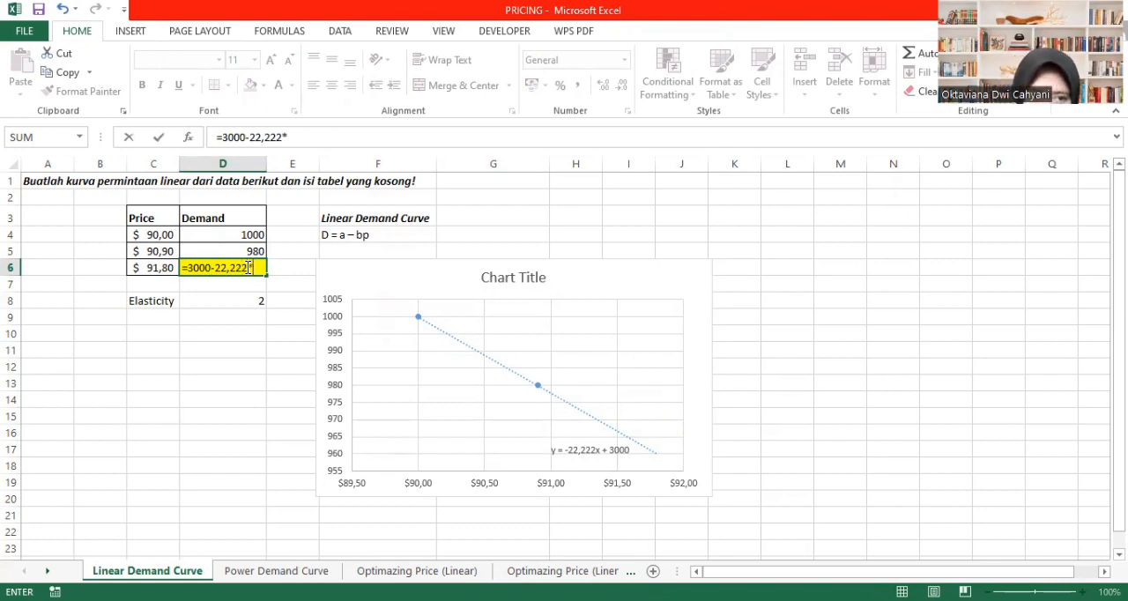
pyautogui.click(152, 268)
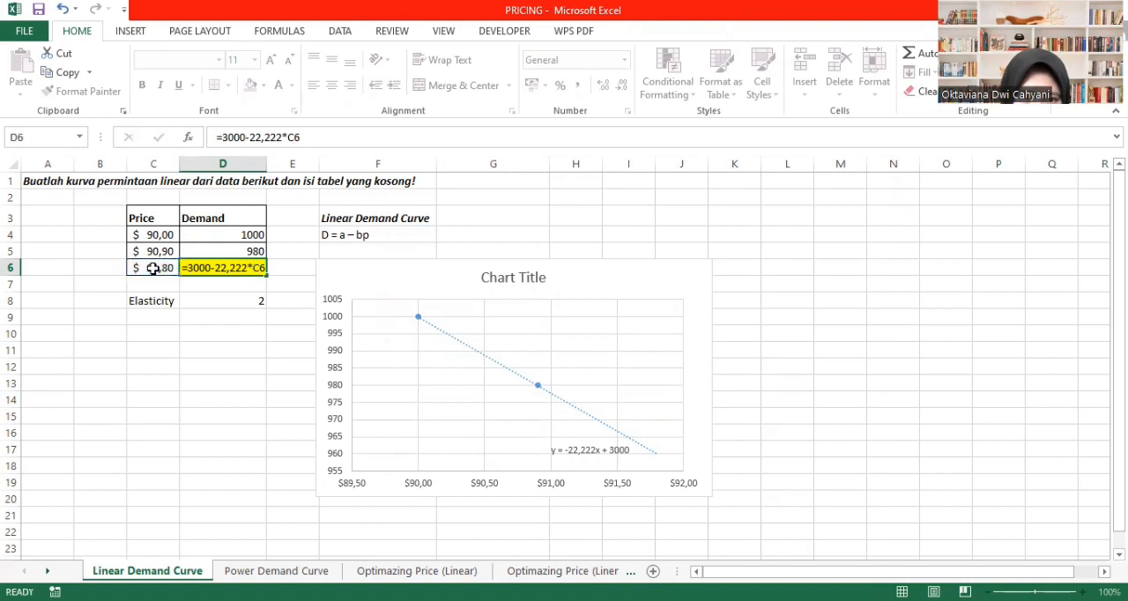
pyautogui.press('Return')
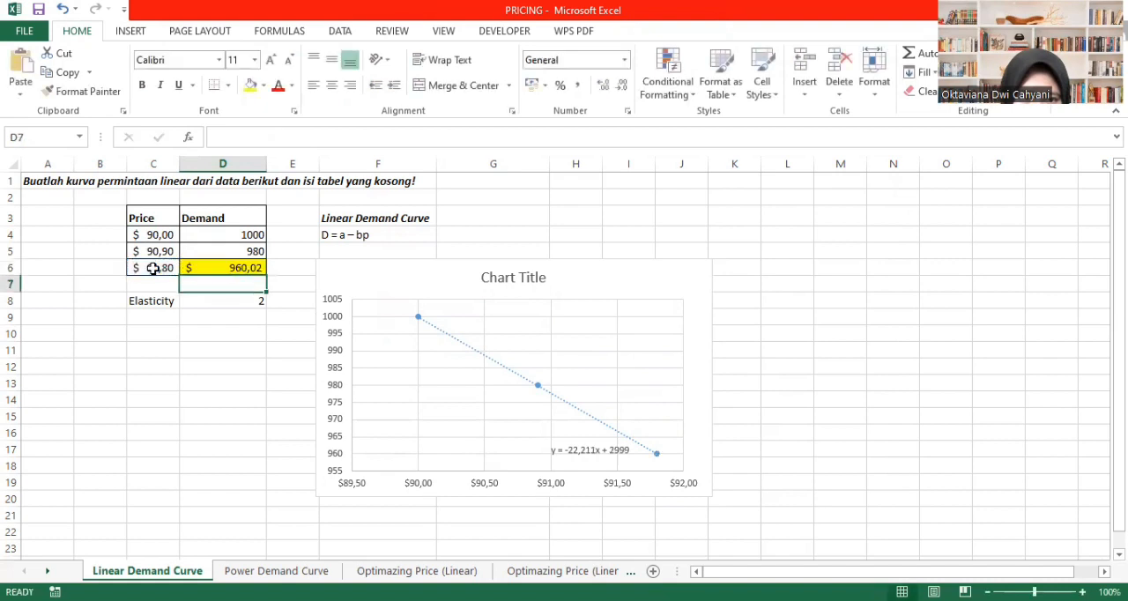
# - Format the demand in D6 as a plain number without currency symbol or decimals
pyautogui.click(230, 268)
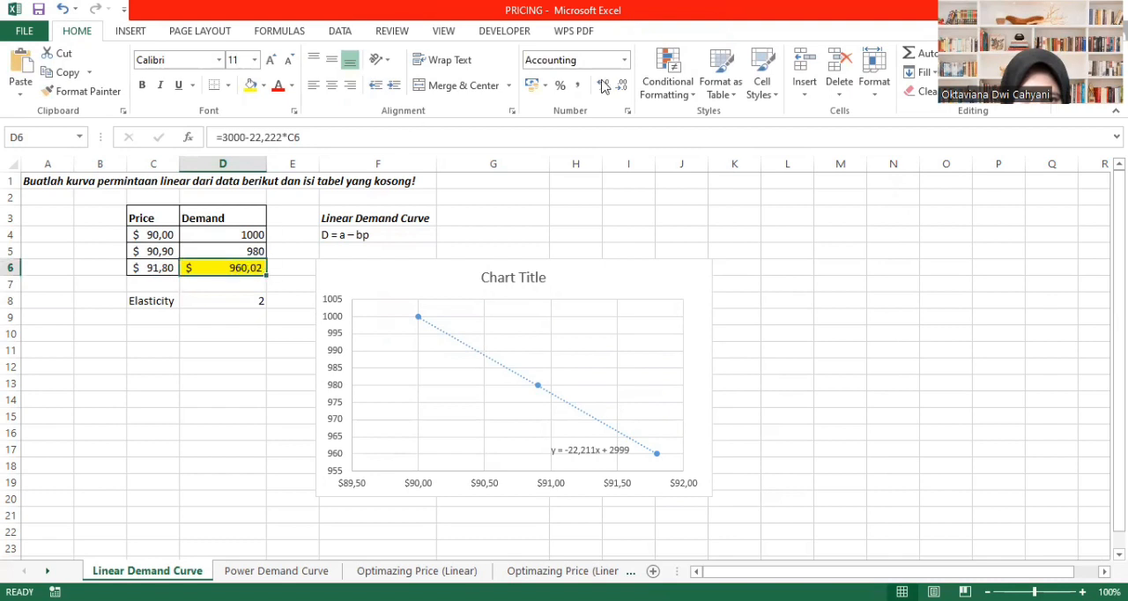
pyautogui.click(625, 65)
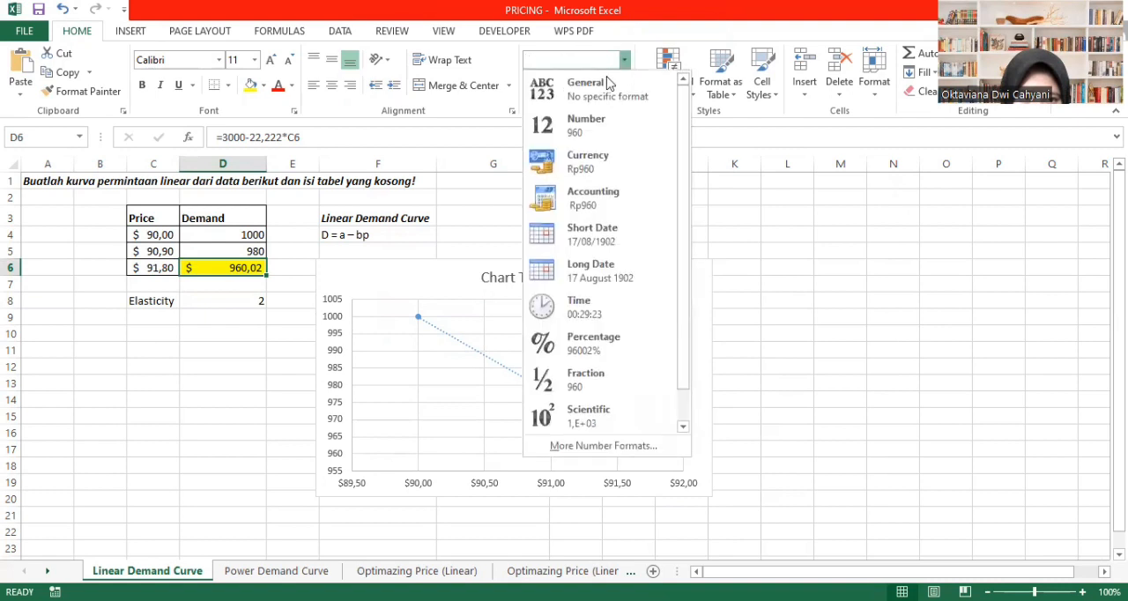
pyautogui.click(603, 86)
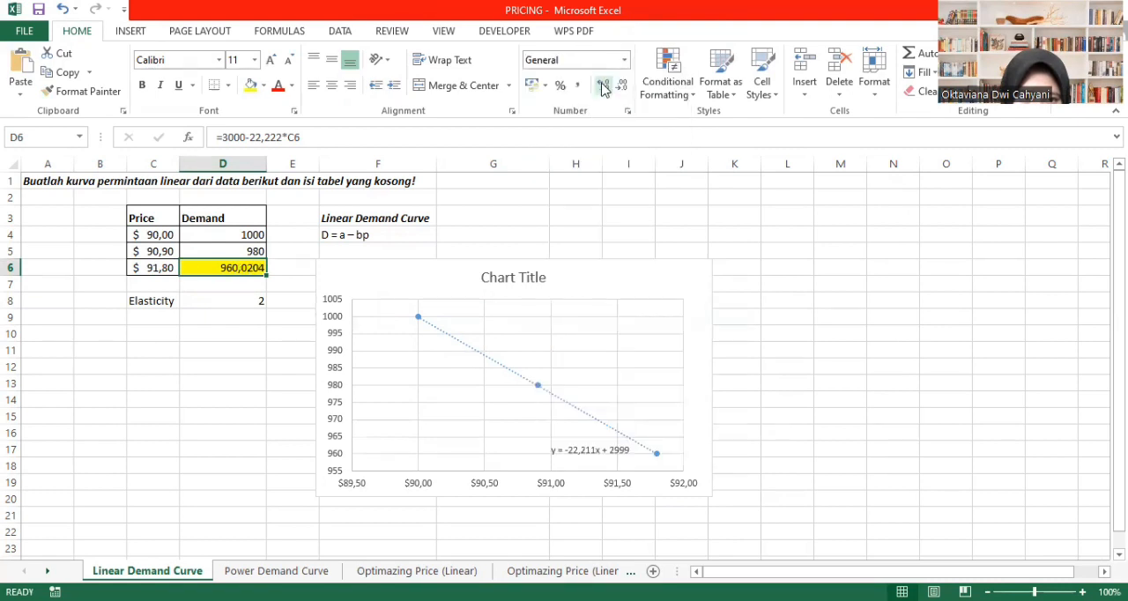
pyautogui.click(622, 86)
pyautogui.click(623, 85)
pyautogui.click(622, 85)
pyautogui.click(623, 86)
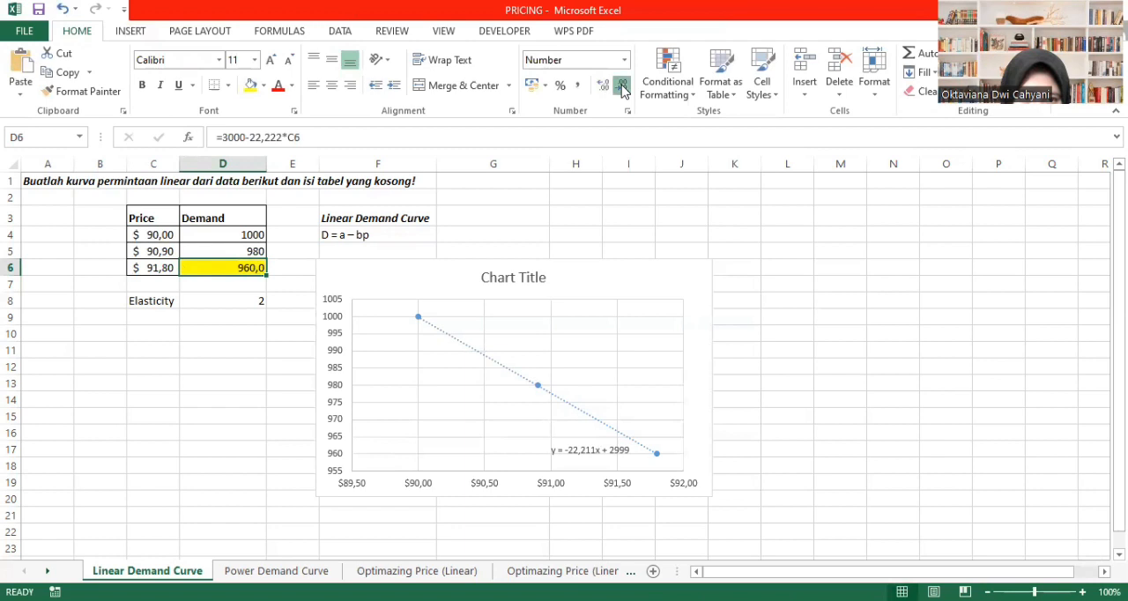
pyautogui.click(596, 232)
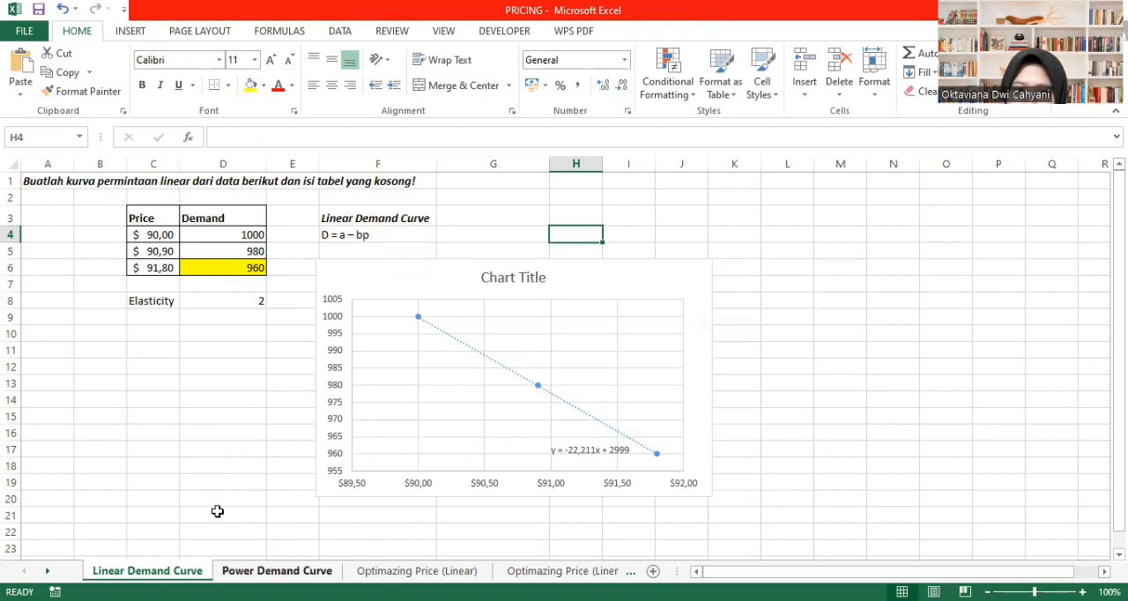
# - On the Power Demand Curve sheet, enter 1000000 as the estimated value of a in B1
pyautogui.hotkey('ctrl', 'pagedown')
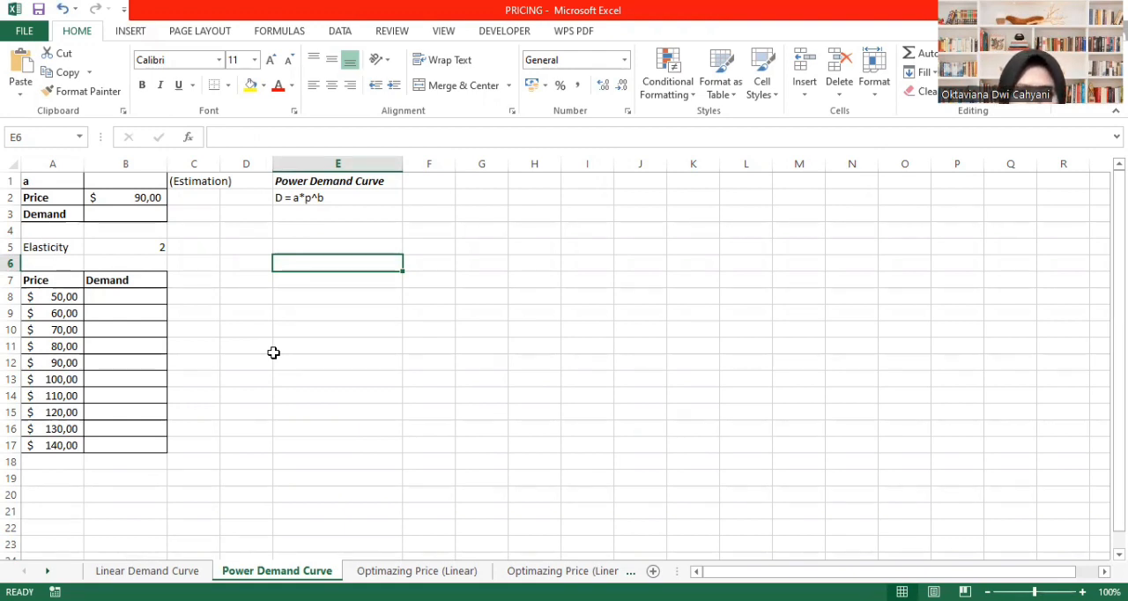
pyautogui.click(136, 182)
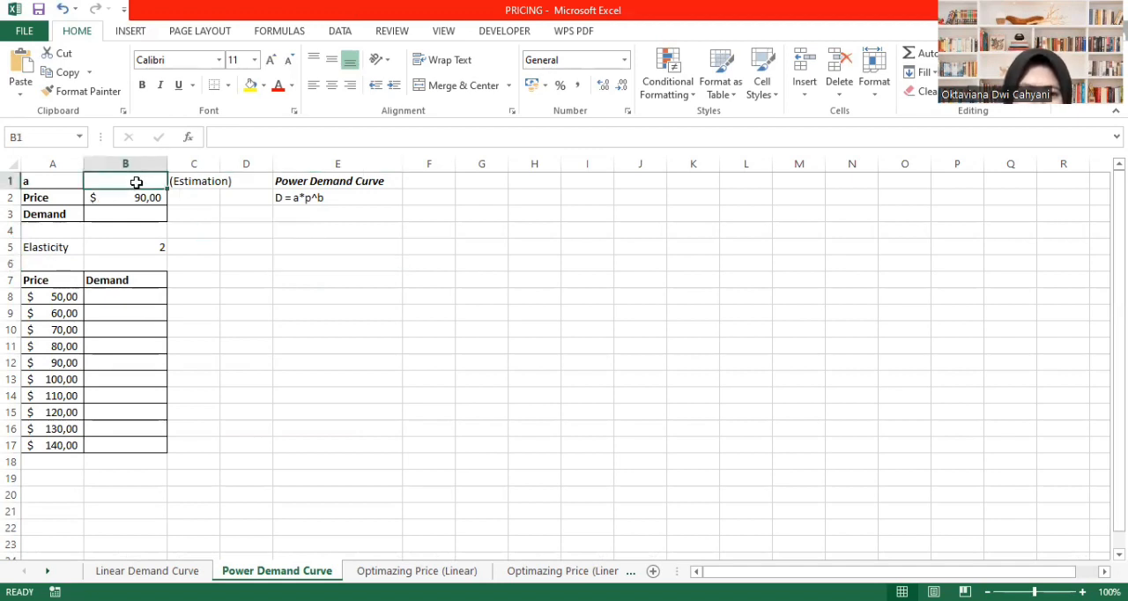
pyautogui.write('100')
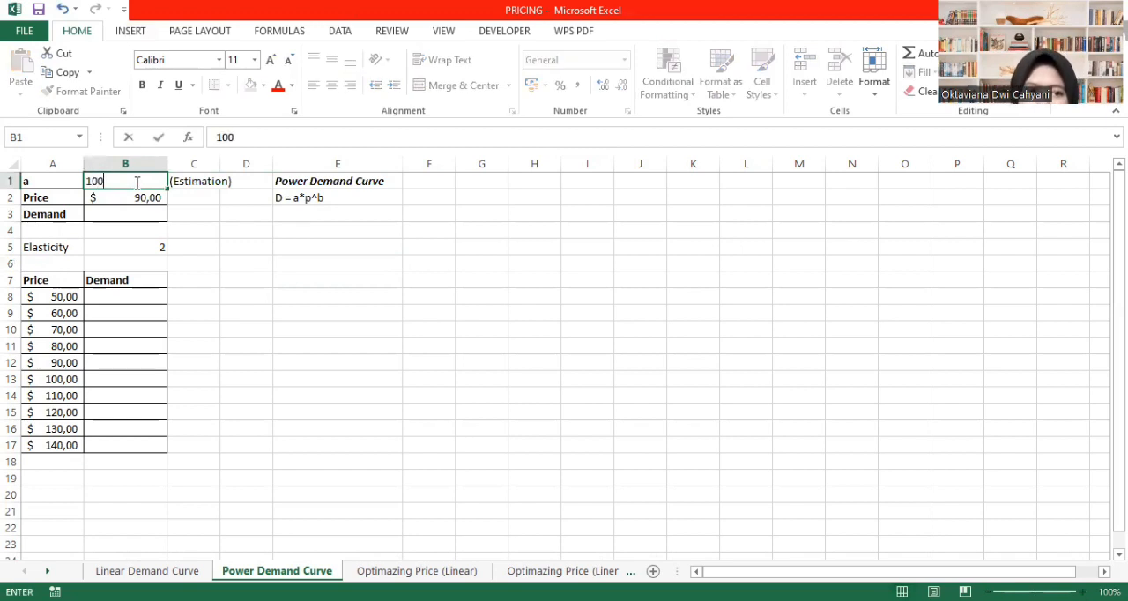
pyautogui.write('0000')
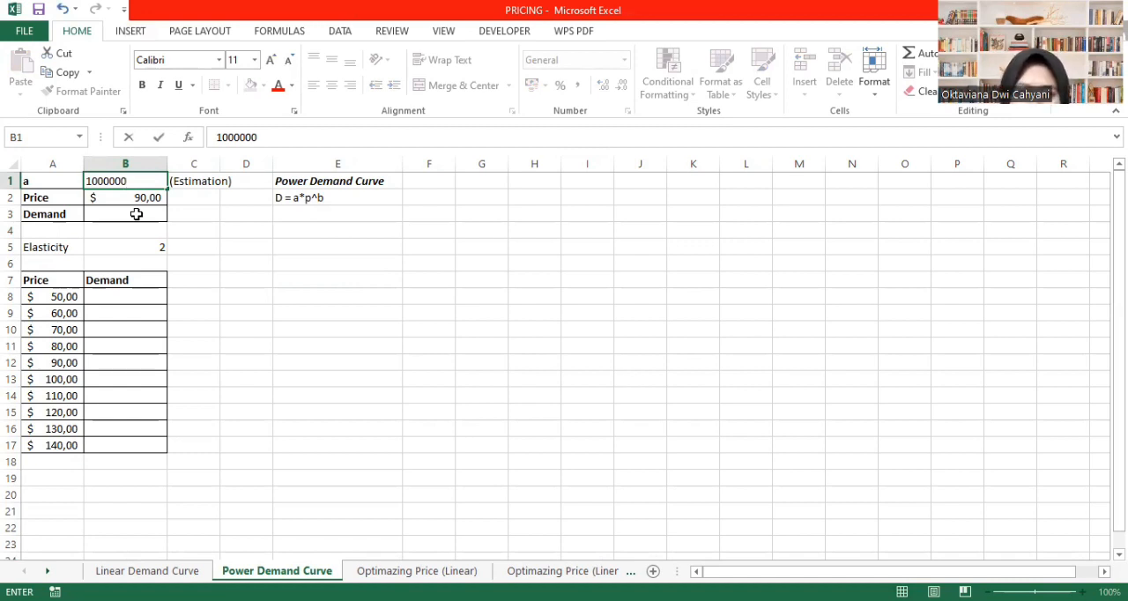
pyautogui.click(294, 198)
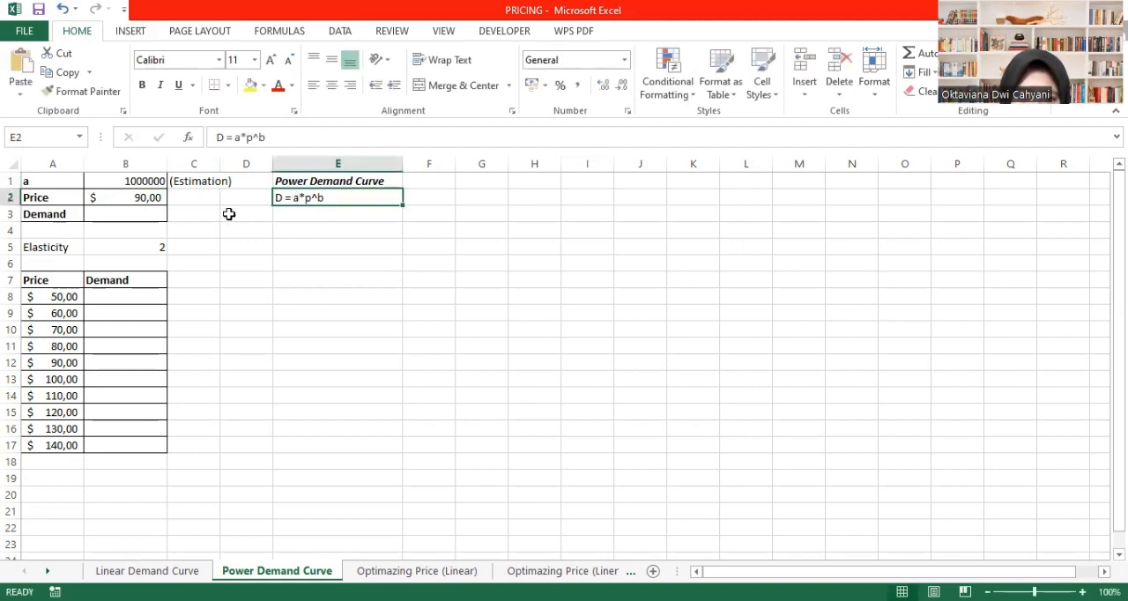
# - Enter the power demand formula =B1*B2^-2 in the Demand cell B3
pyautogui.click(148, 215)
pyautogui.write('=')
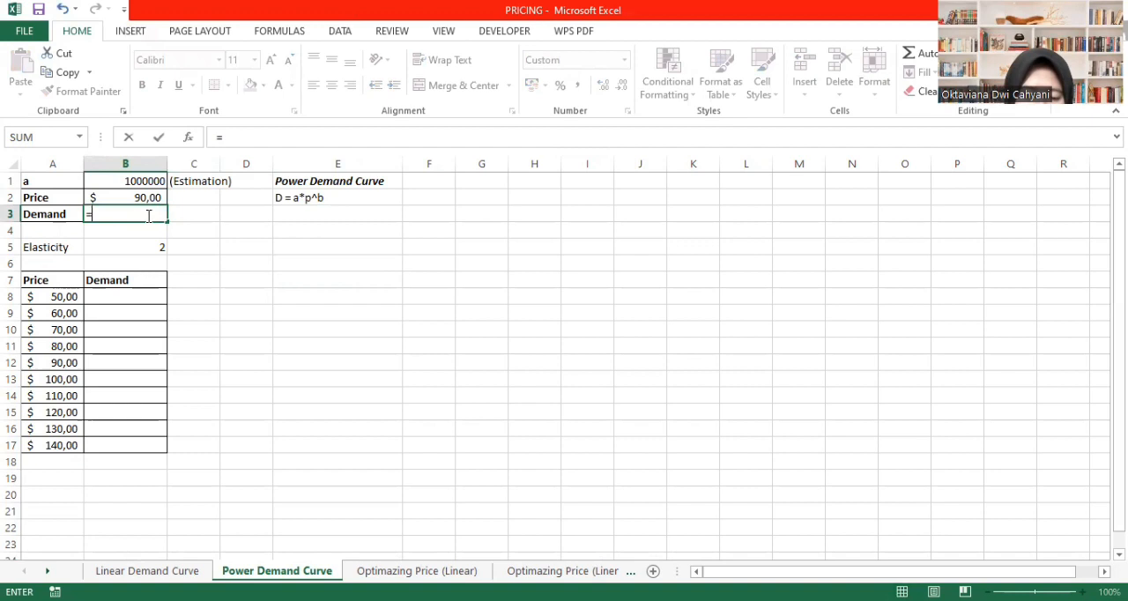
pyautogui.click(141, 183)
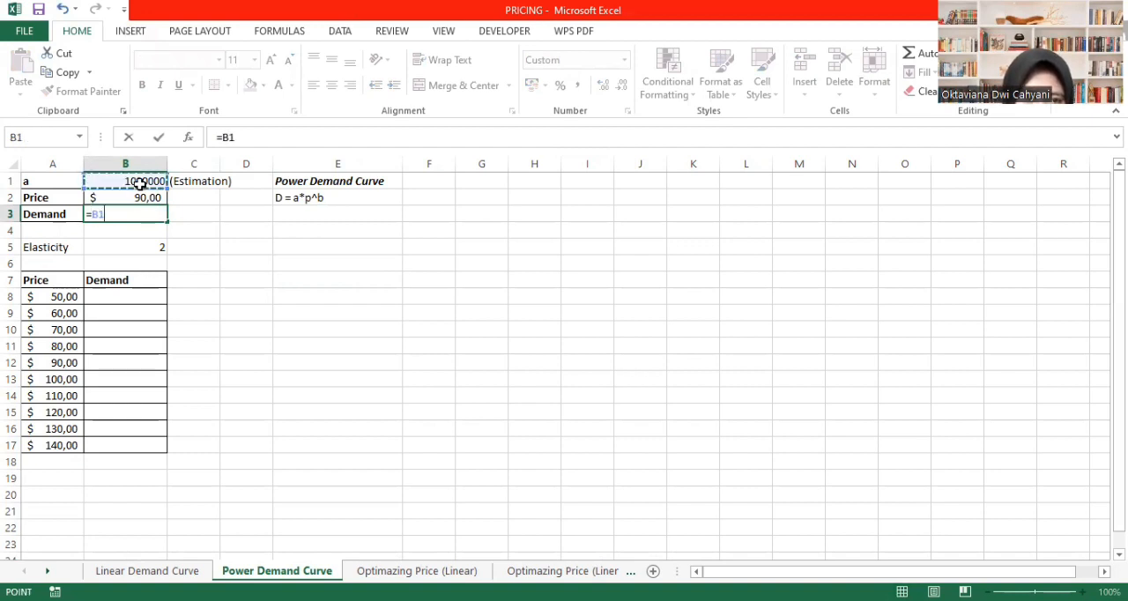
pyautogui.write('*')
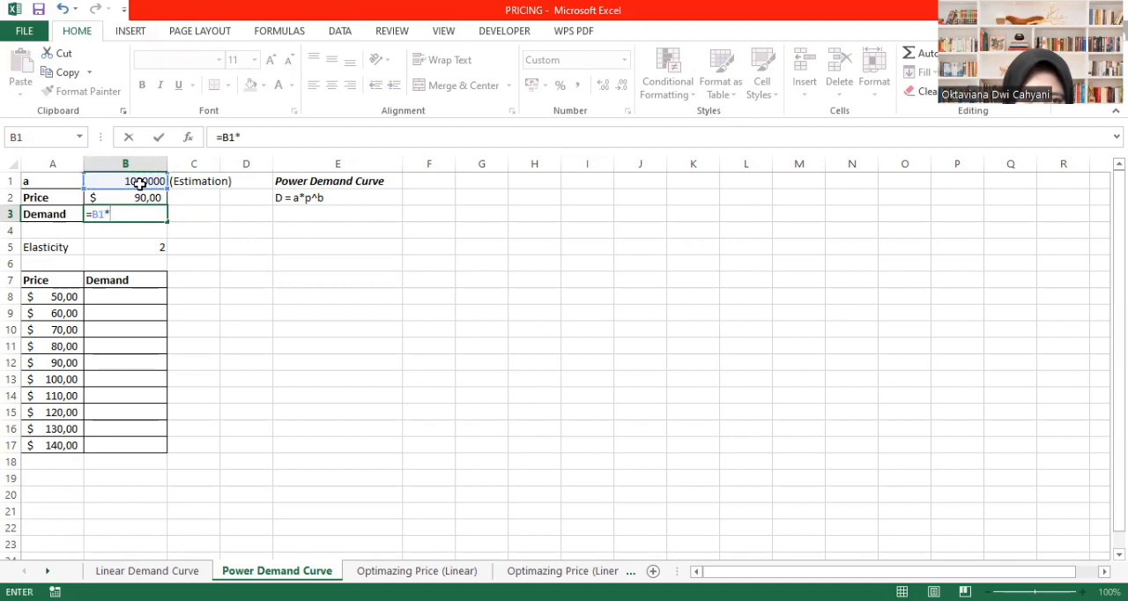
pyautogui.click(147, 199)
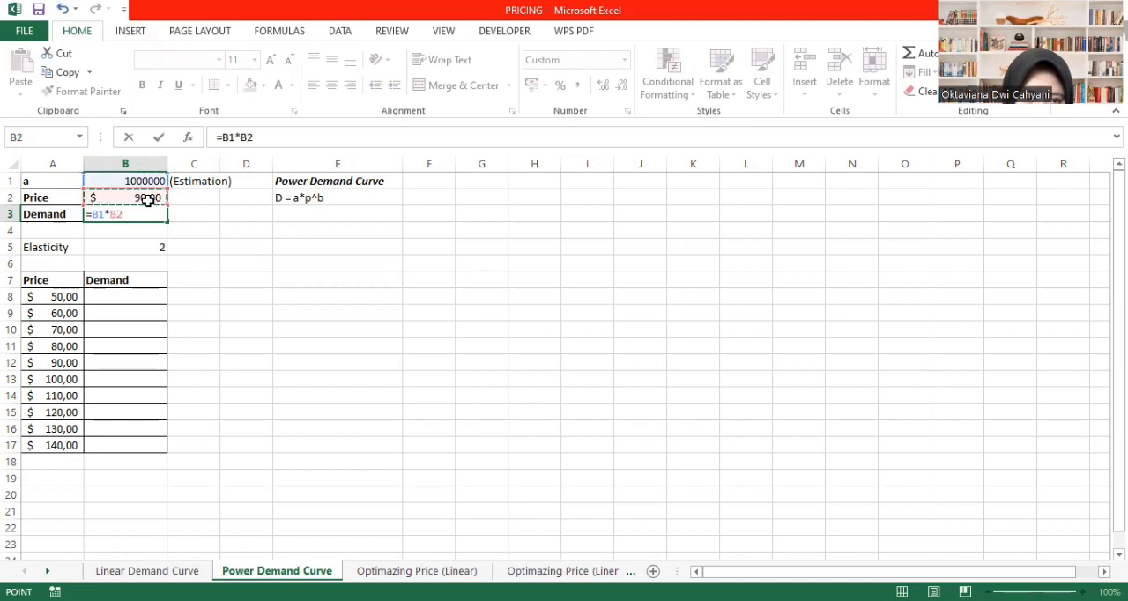
pyautogui.write('^')
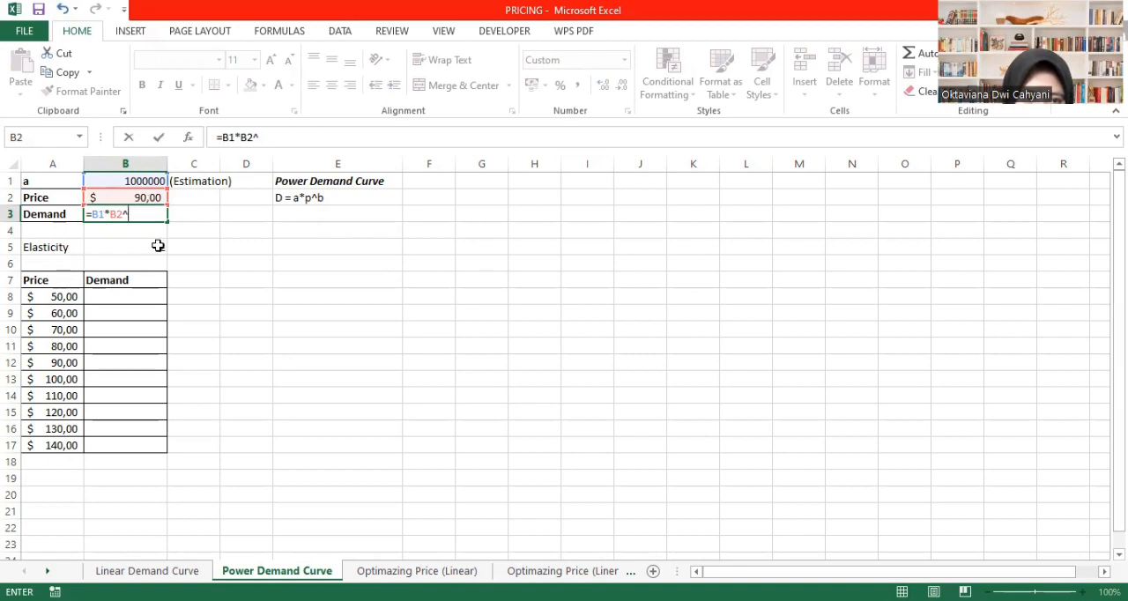
pyautogui.write('-2')
pyautogui.press('Return')
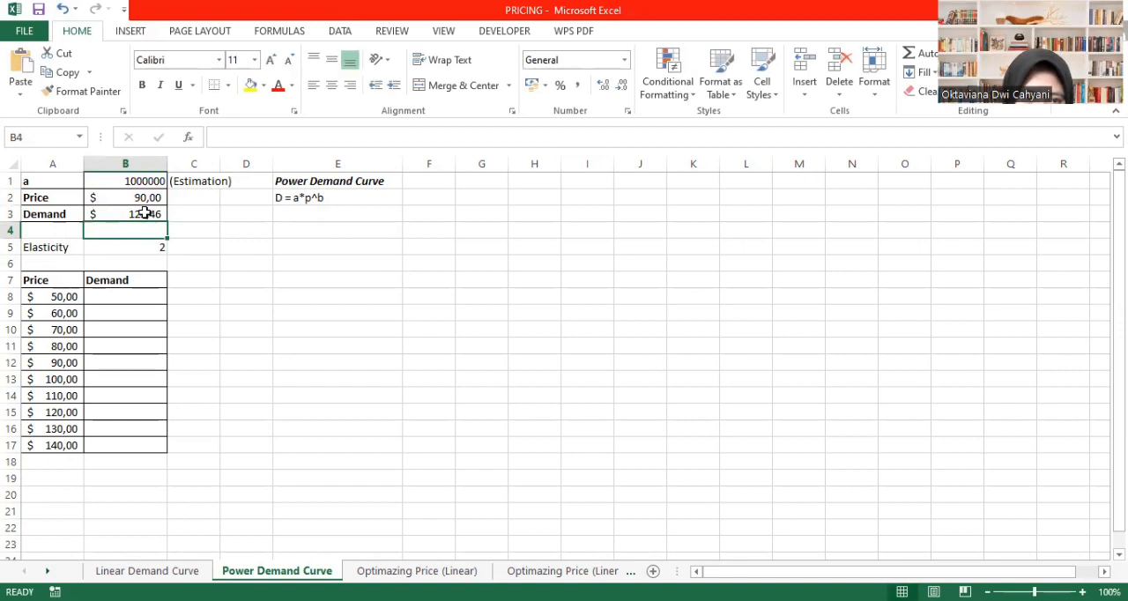
# - Format the demand in B3 as a plain number without currency symbol or decimals
pyautogui.click(144, 213)
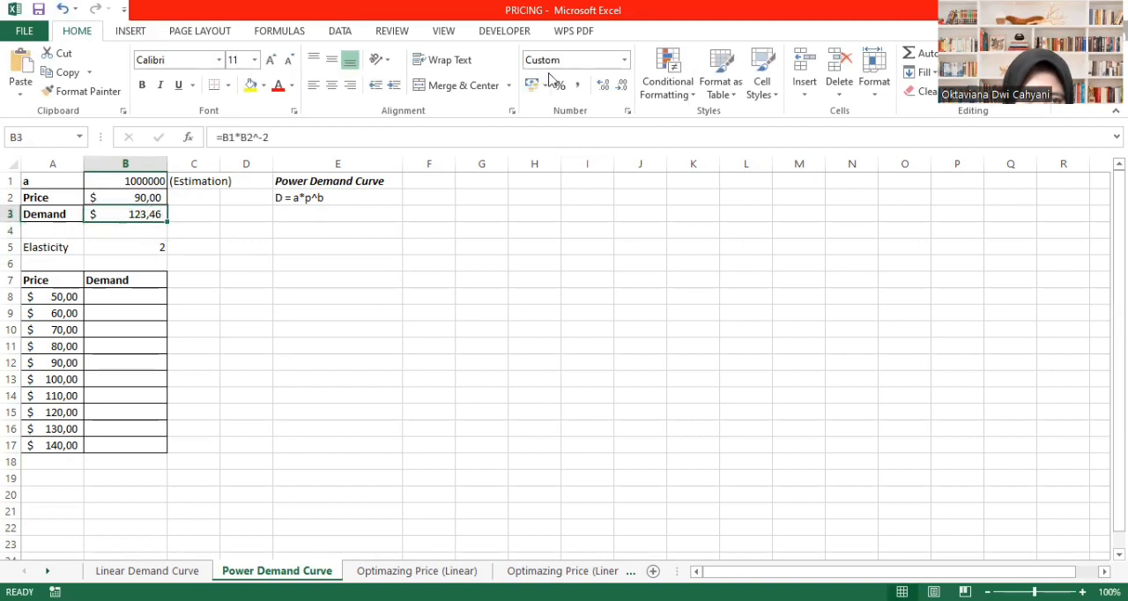
pyautogui.click(624, 60)
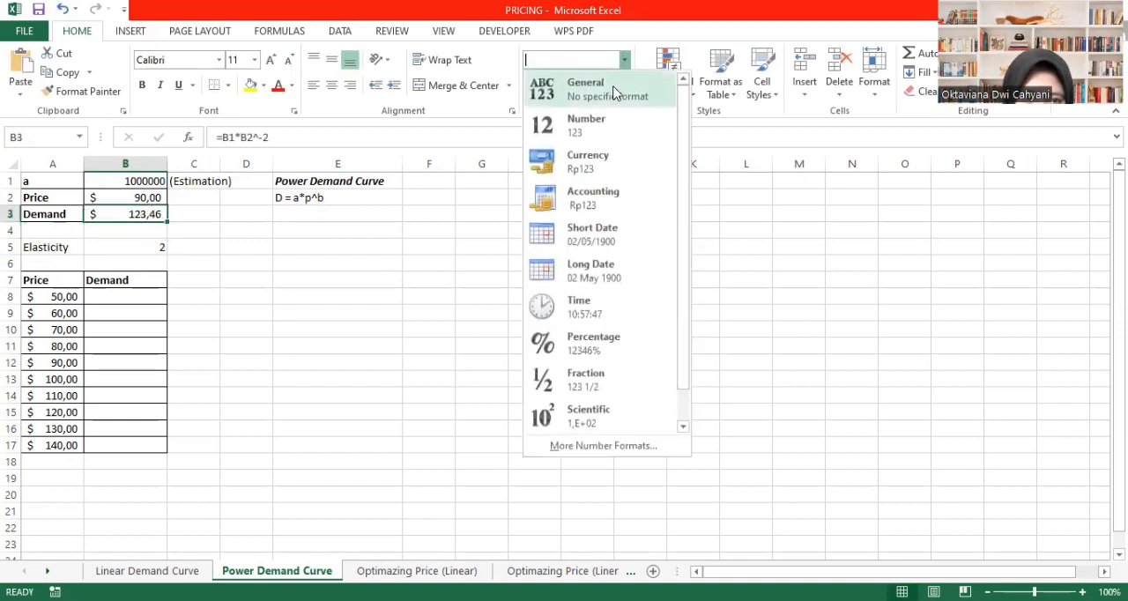
pyautogui.click(615, 89)
pyautogui.click(621, 86)
pyautogui.click(622, 86)
pyautogui.click(622, 87)
pyautogui.click(621, 86)
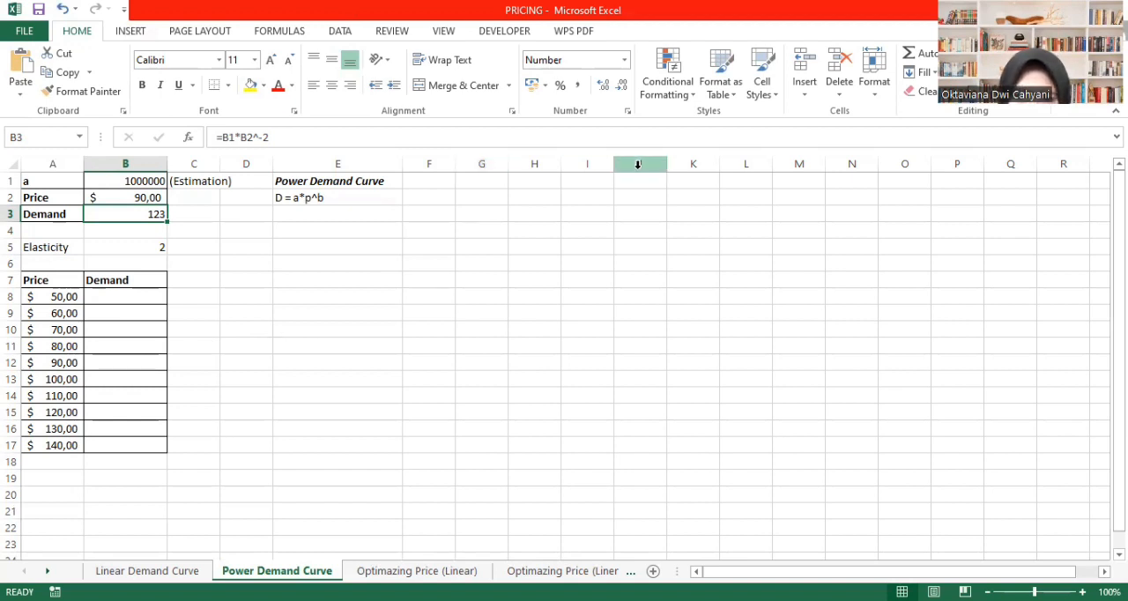
# - Run Goal Seek to bring the demand in B3 to 1000 by changing the value of a in B1
pyautogui.click(335, 34)
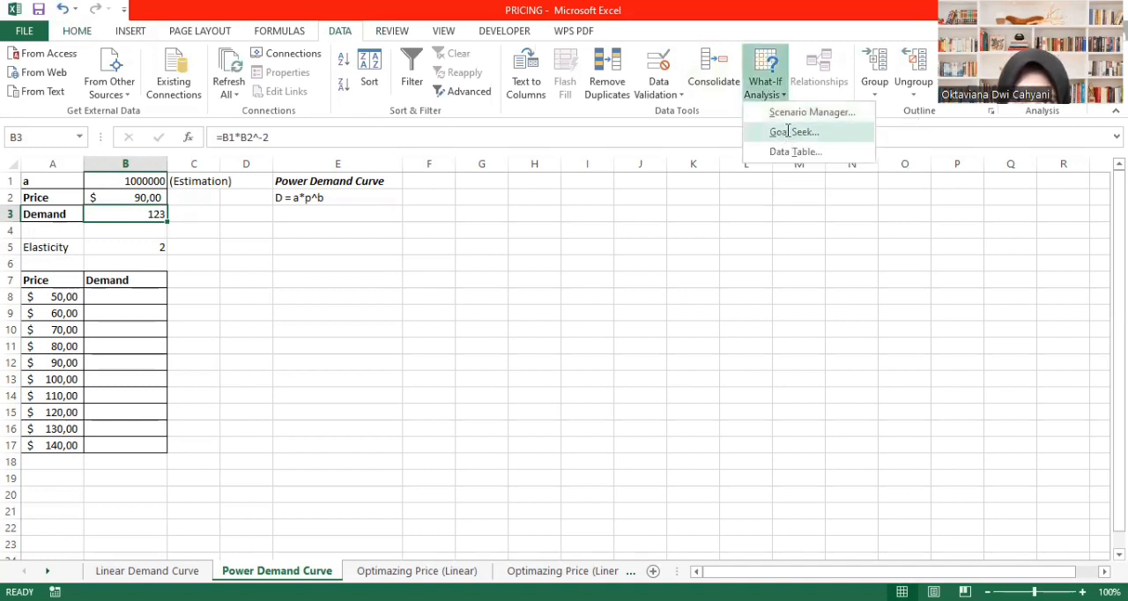
pyautogui.click(789, 134)
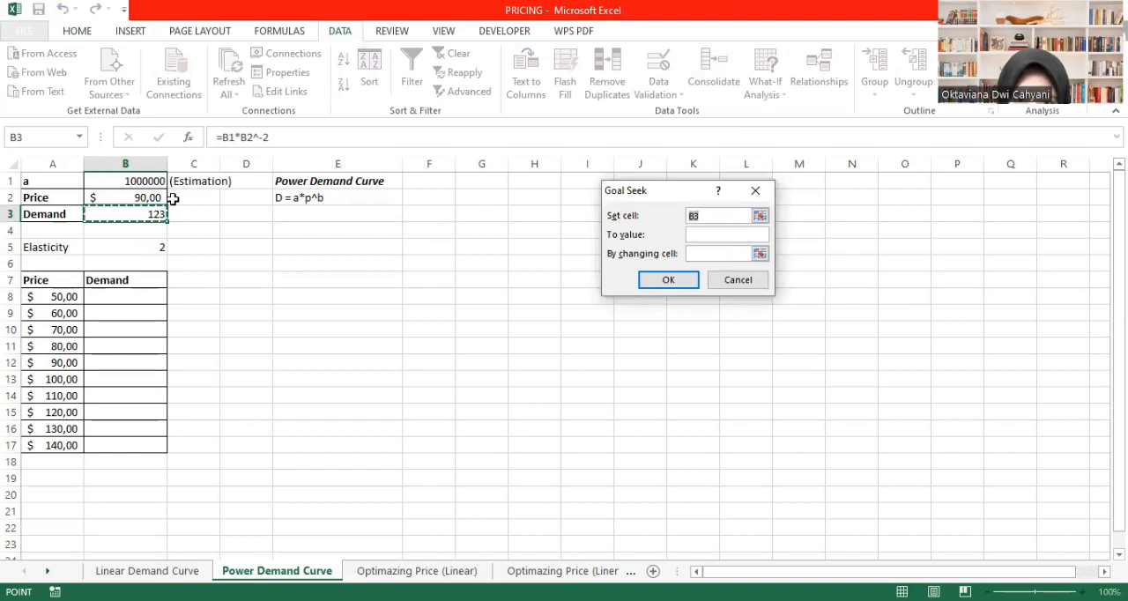
pyautogui.click(120, 214)
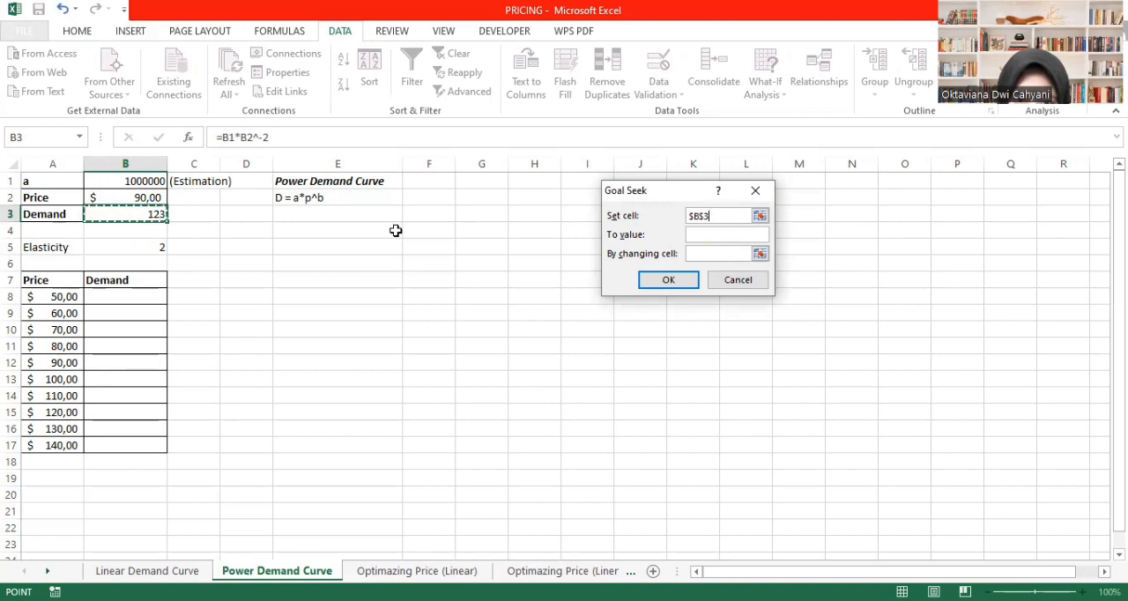
pyautogui.click(692, 235)
pyautogui.write('1000')
pyautogui.click(721, 255)
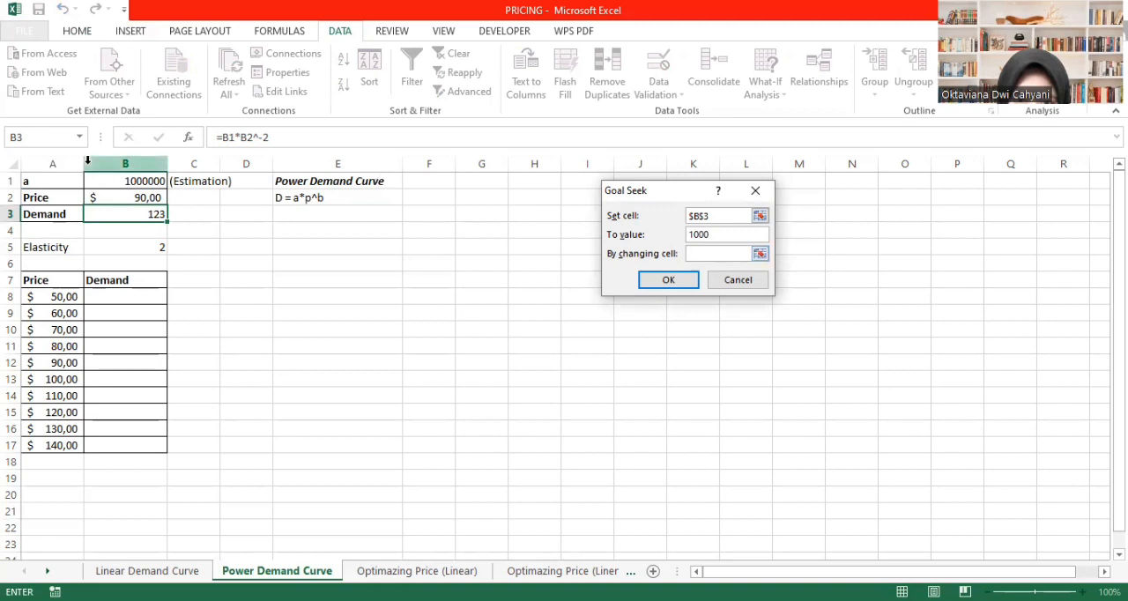
pyautogui.click(150, 181)
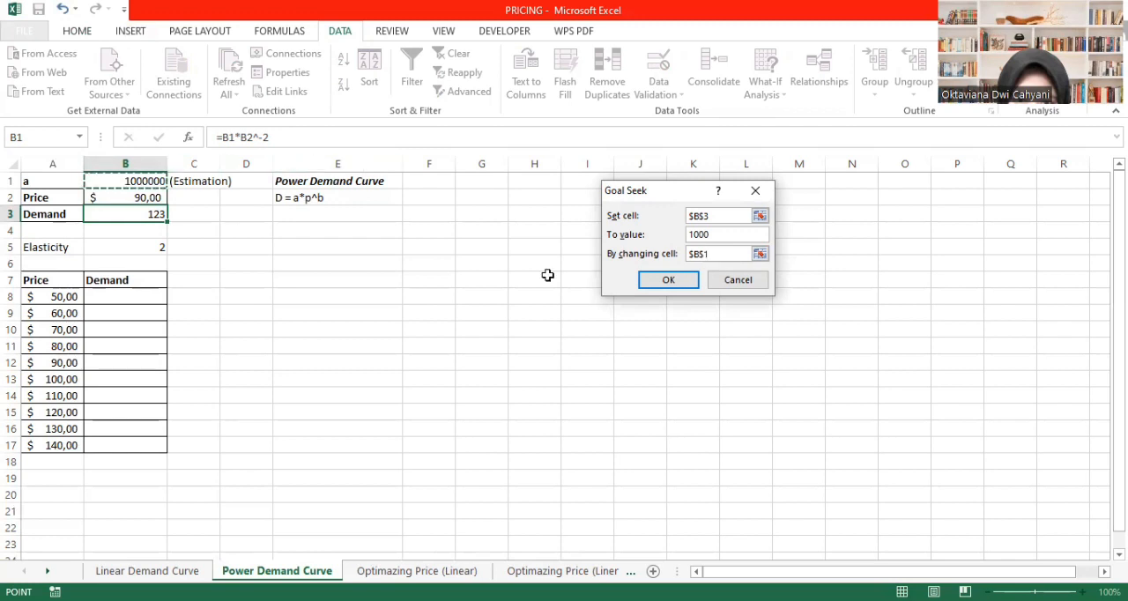
pyautogui.click(669, 281)
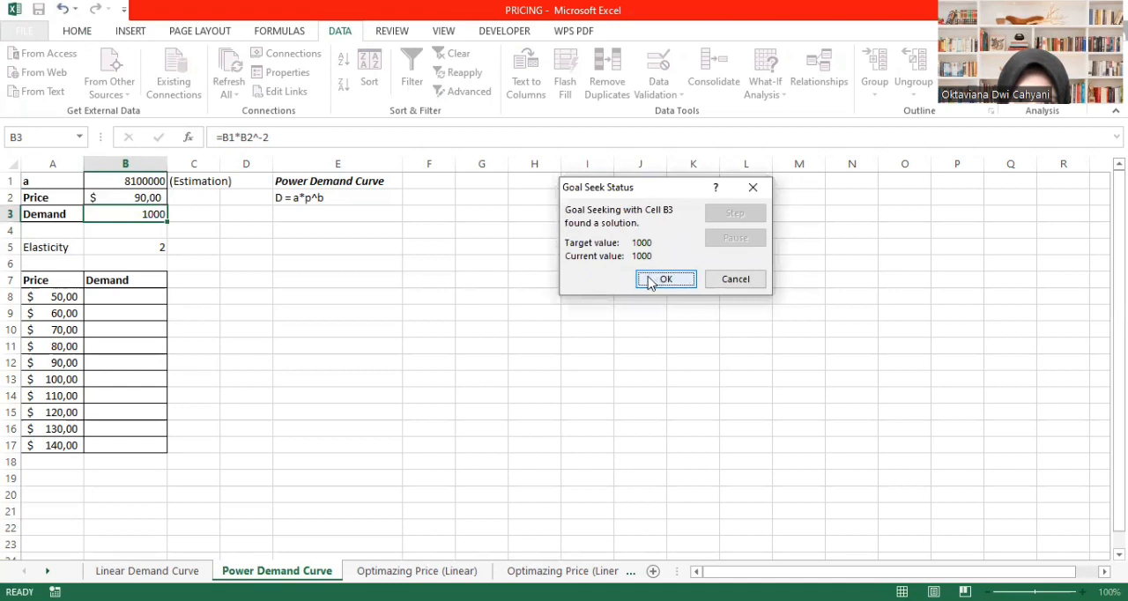
pyautogui.click(650, 281)
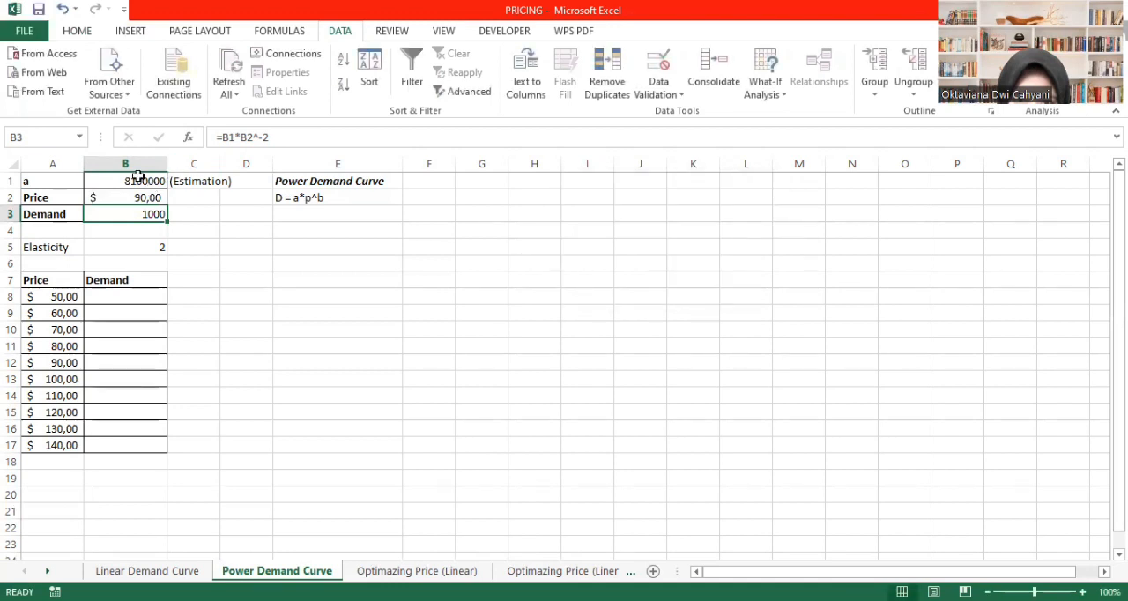
pyautogui.click(137, 177)
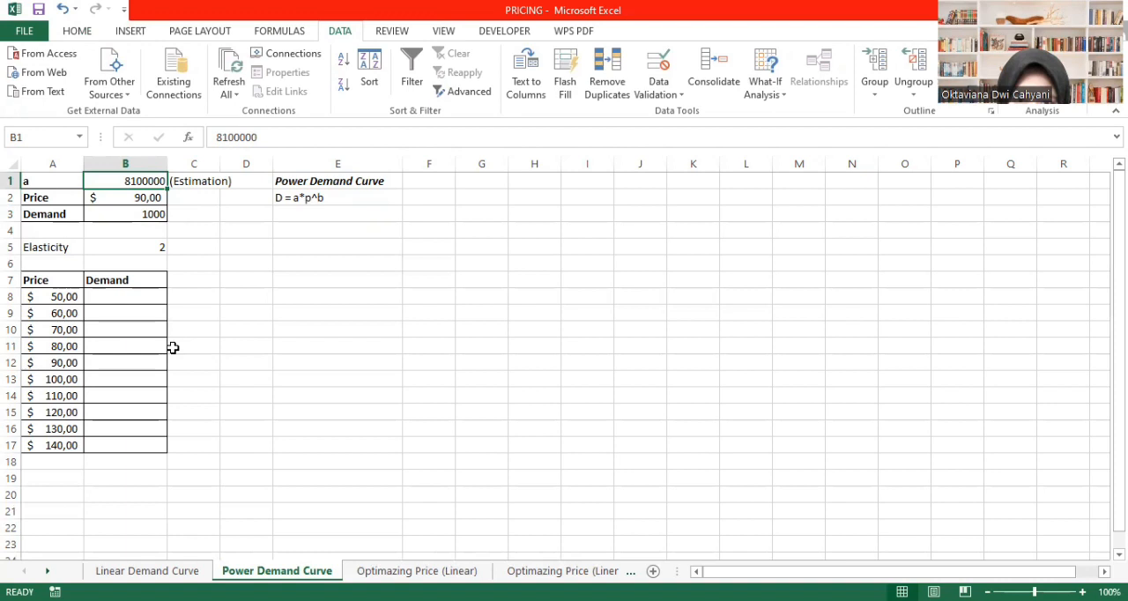
# - Enter the power demand formula =$B$1*A8^-2 in B8 for the price of $50,00
pyautogui.click(312, 198)
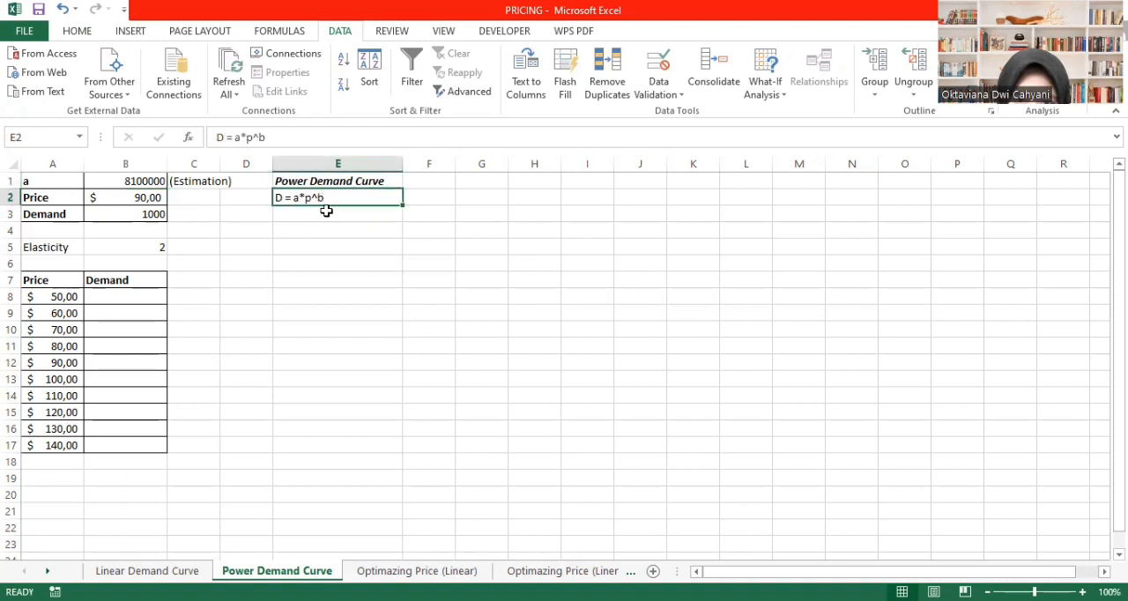
pyautogui.click(130, 300)
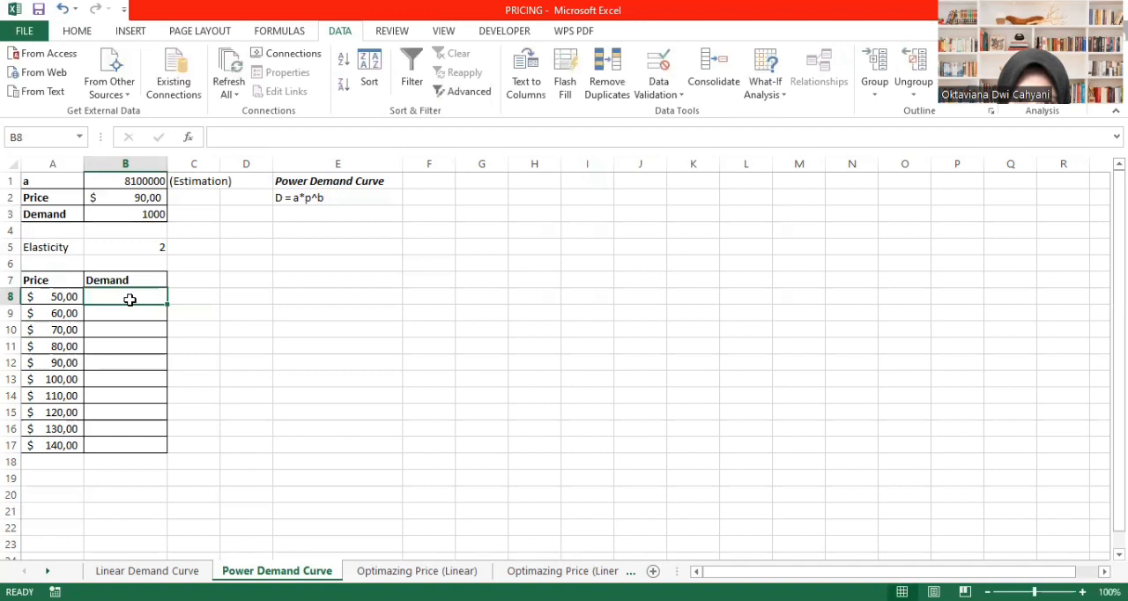
pyautogui.write('=')
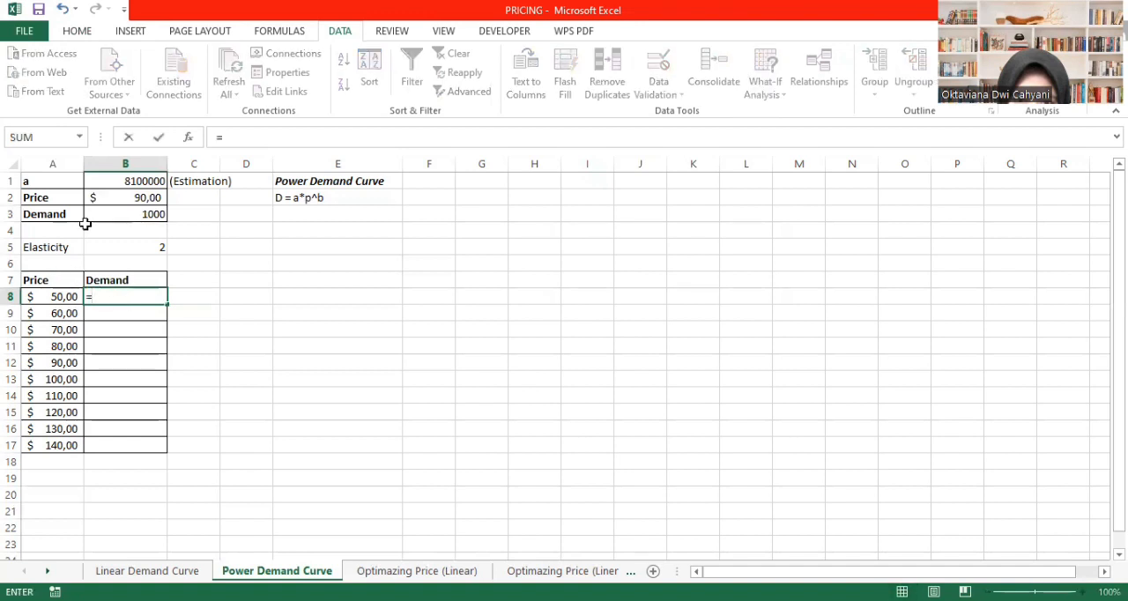
pyautogui.click(138, 181)
pyautogui.write('*')
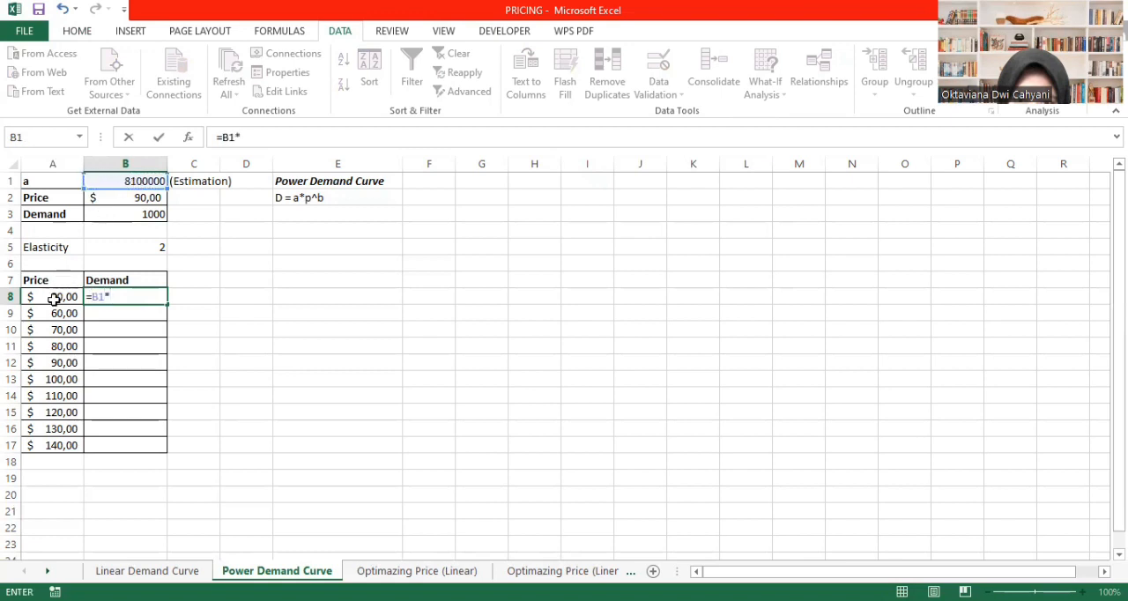
pyautogui.click(70, 297)
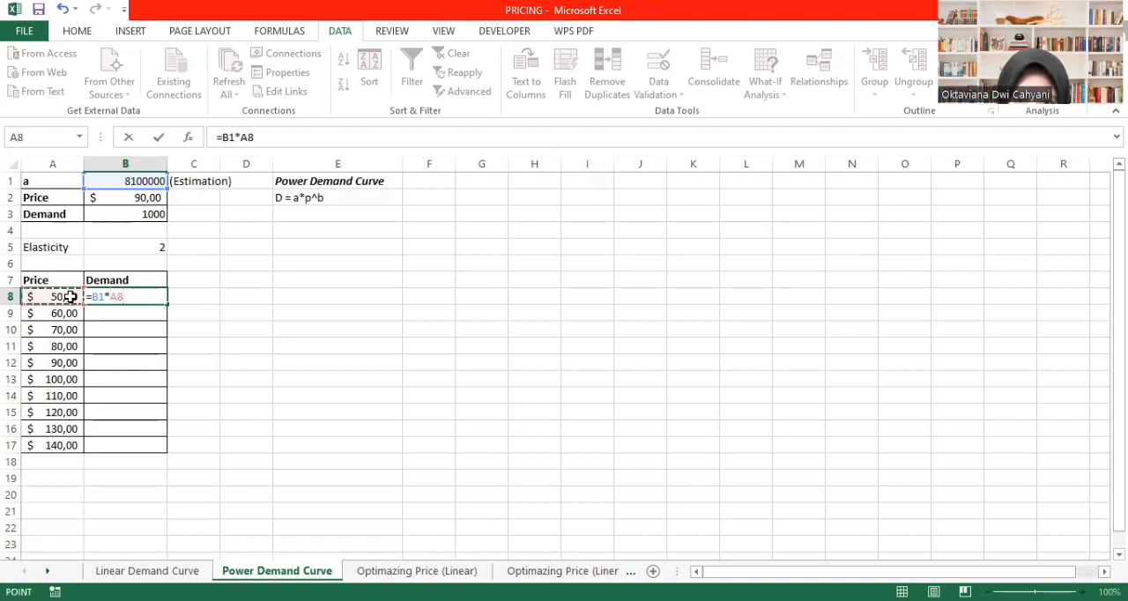
pyautogui.write('^')
pyautogui.write('-2')
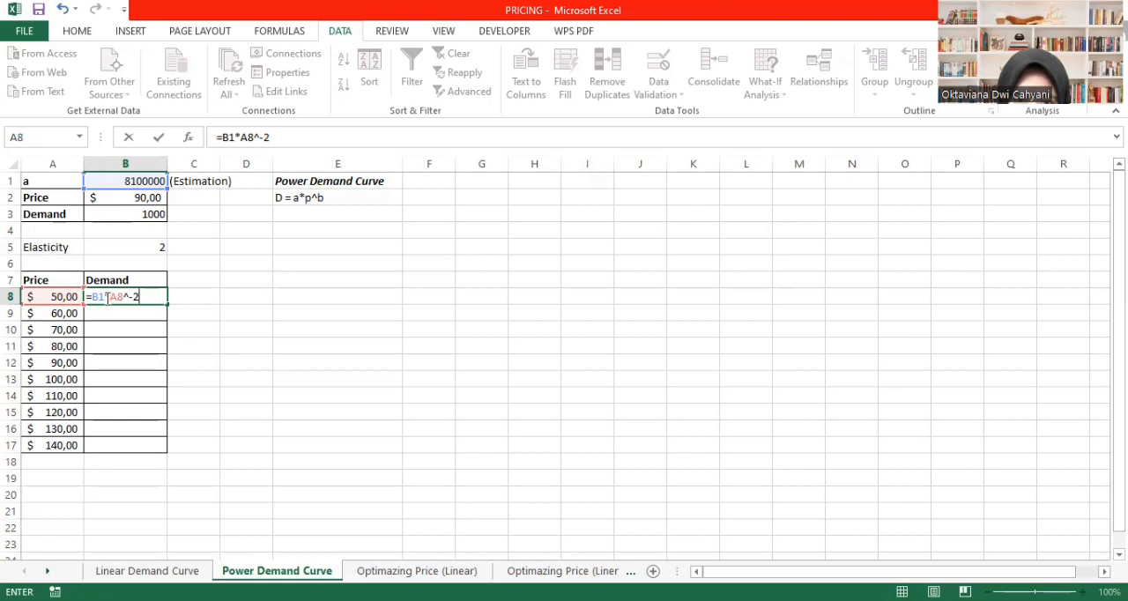
pyautogui.click(92, 297)
pyautogui.write('$B')
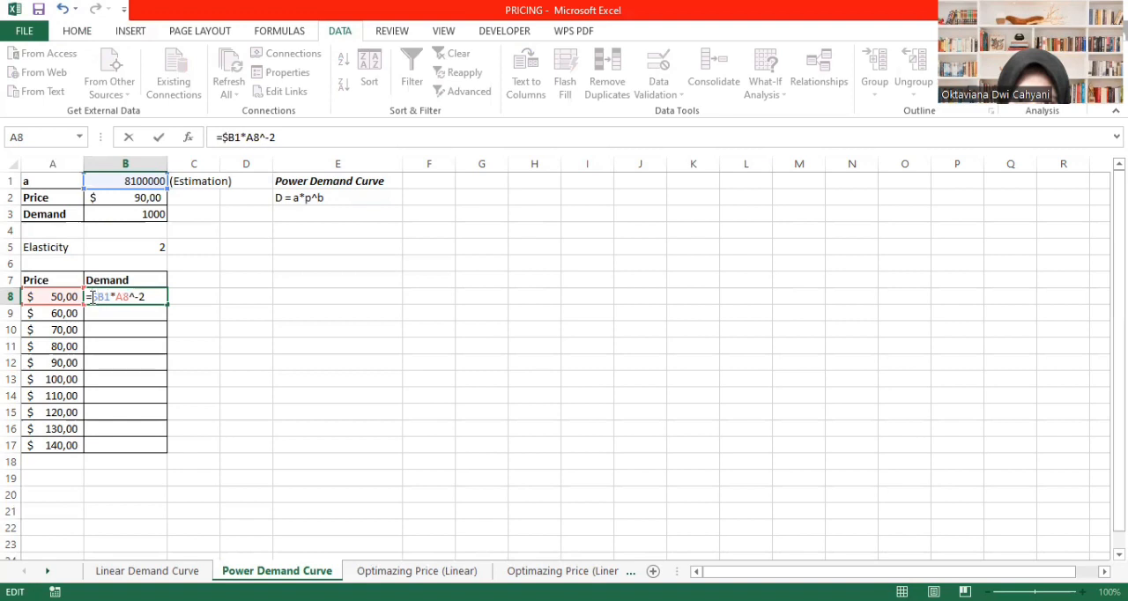
pyautogui.write('$')
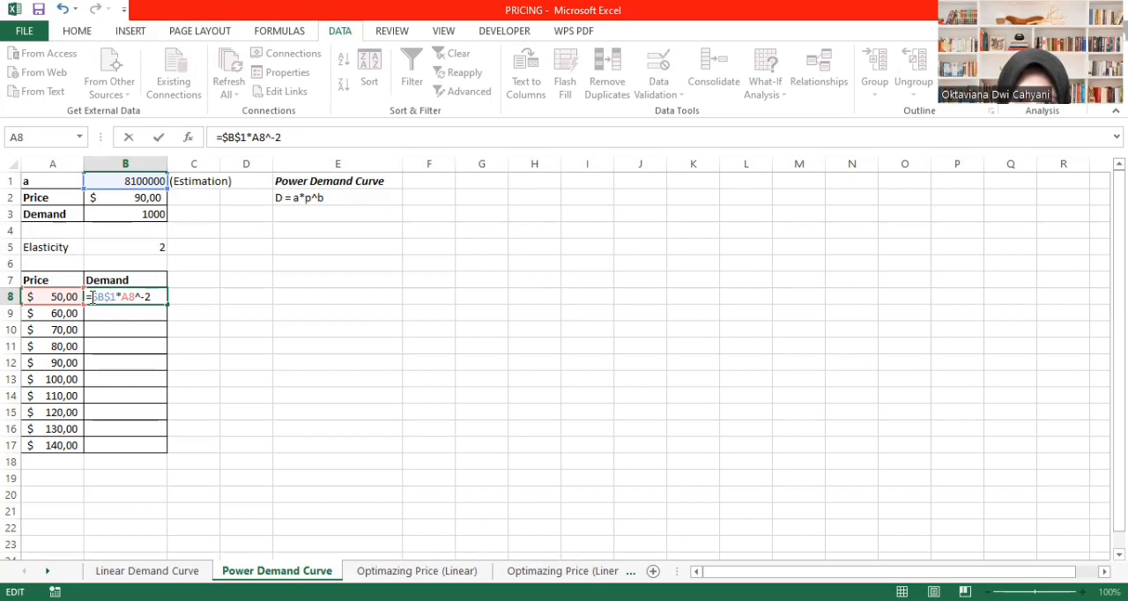
pyautogui.press('Return')
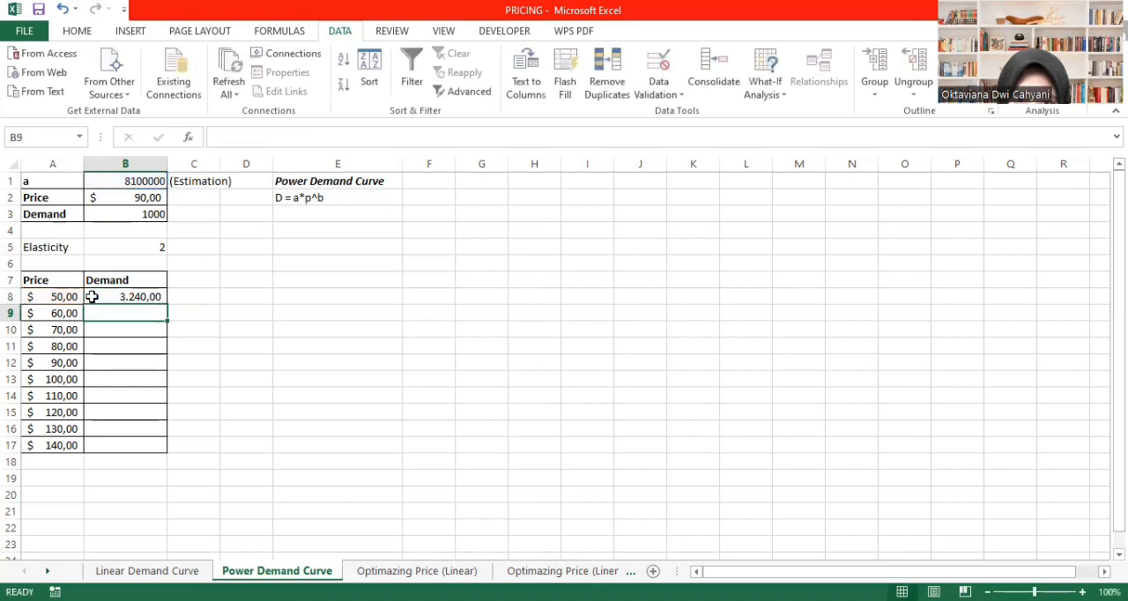
# - Fill the demand formula from B8 down to B17 and apply the General number format to the range
pyautogui.click(113, 296)
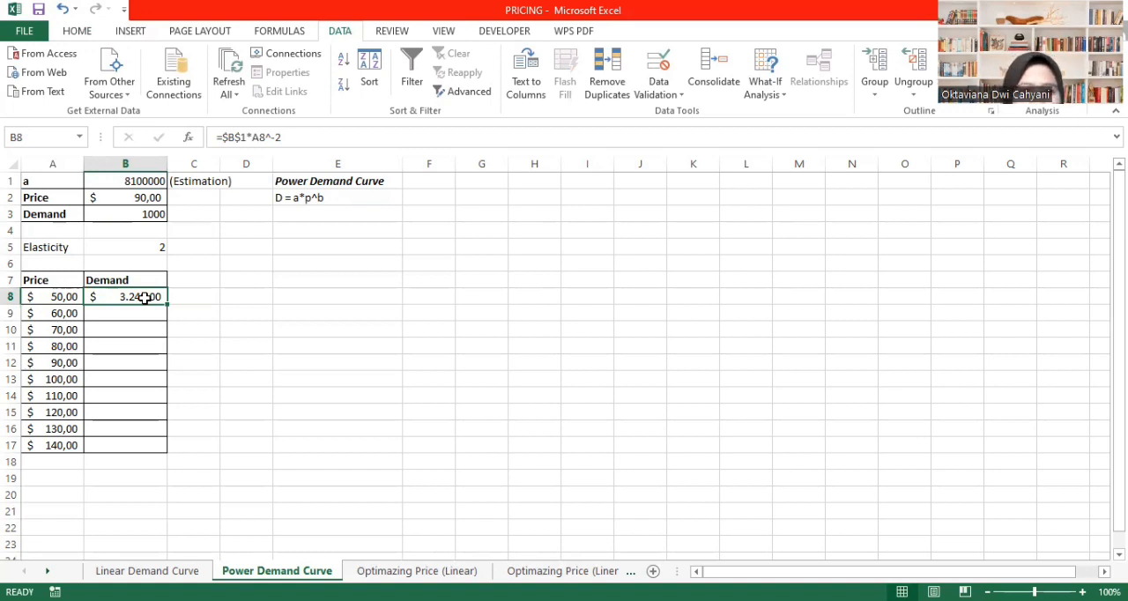
pyautogui.moveTo(168, 302); pyautogui.dragTo(143, 447)
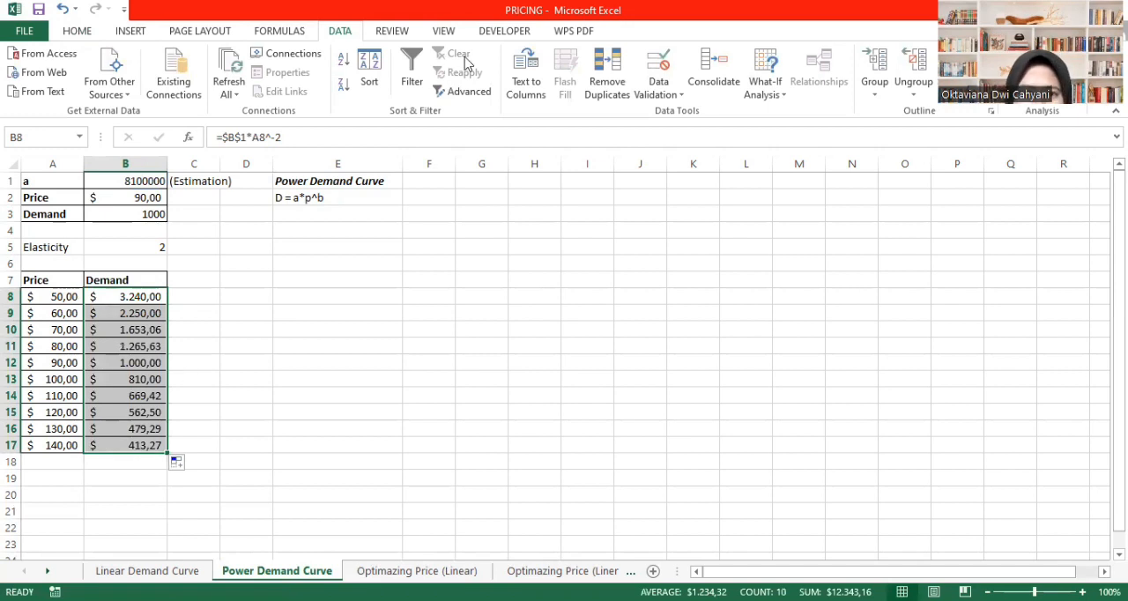
pyautogui.click(77, 31)
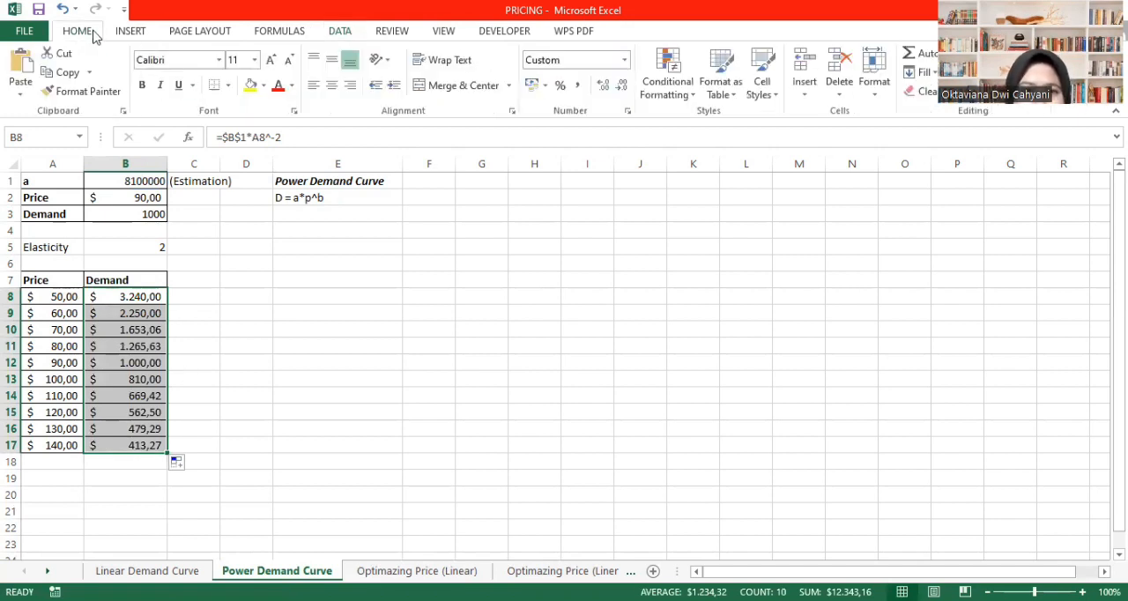
pyautogui.click(626, 61)
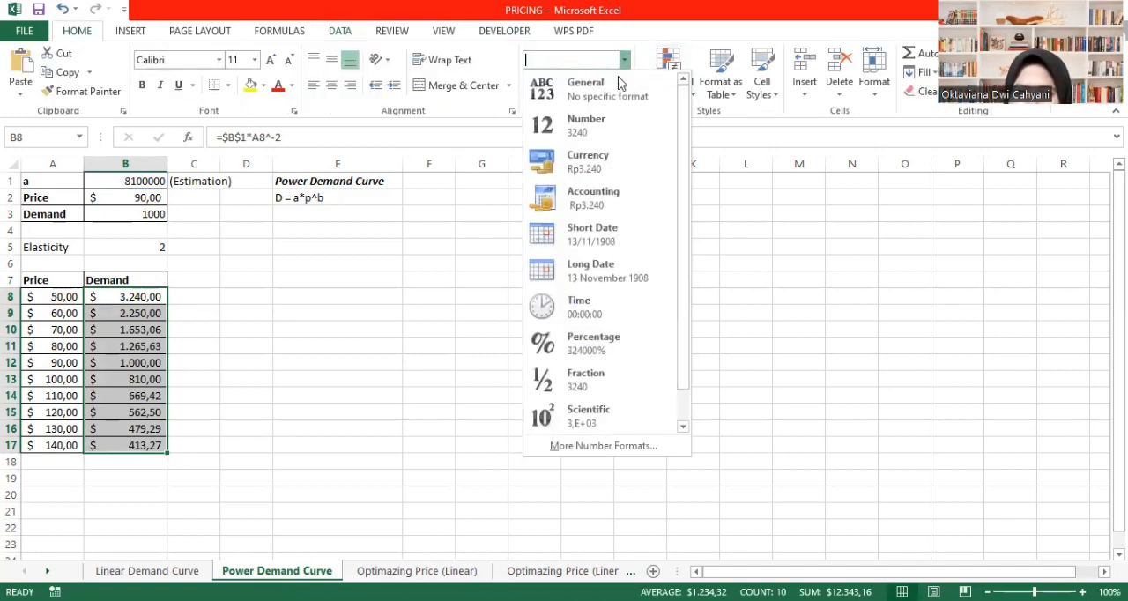
pyautogui.click(614, 96)
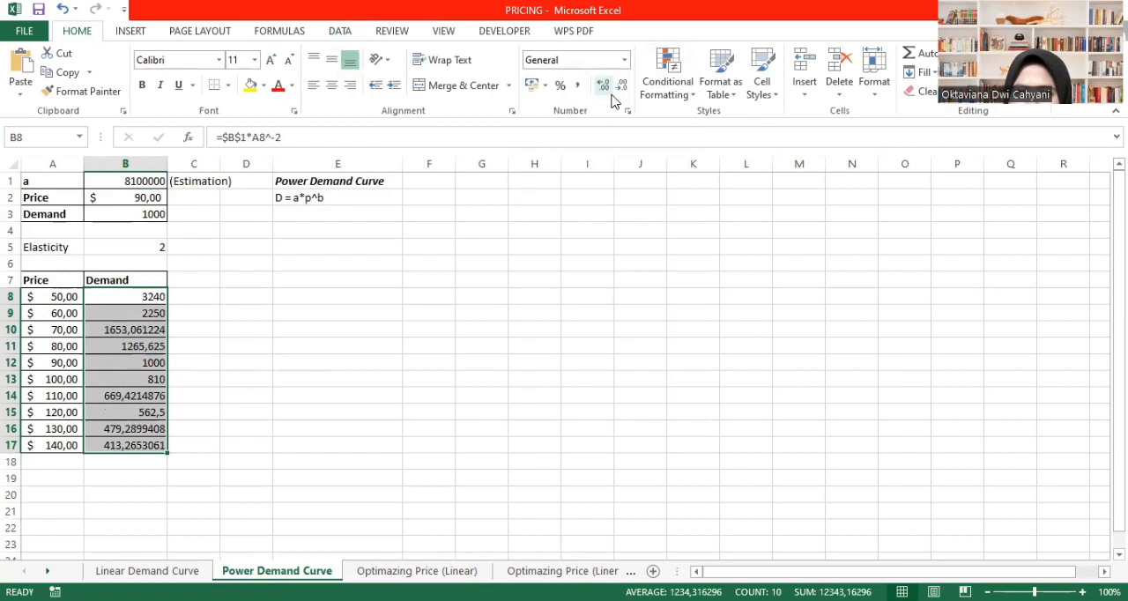
pyautogui.click(629, 93)
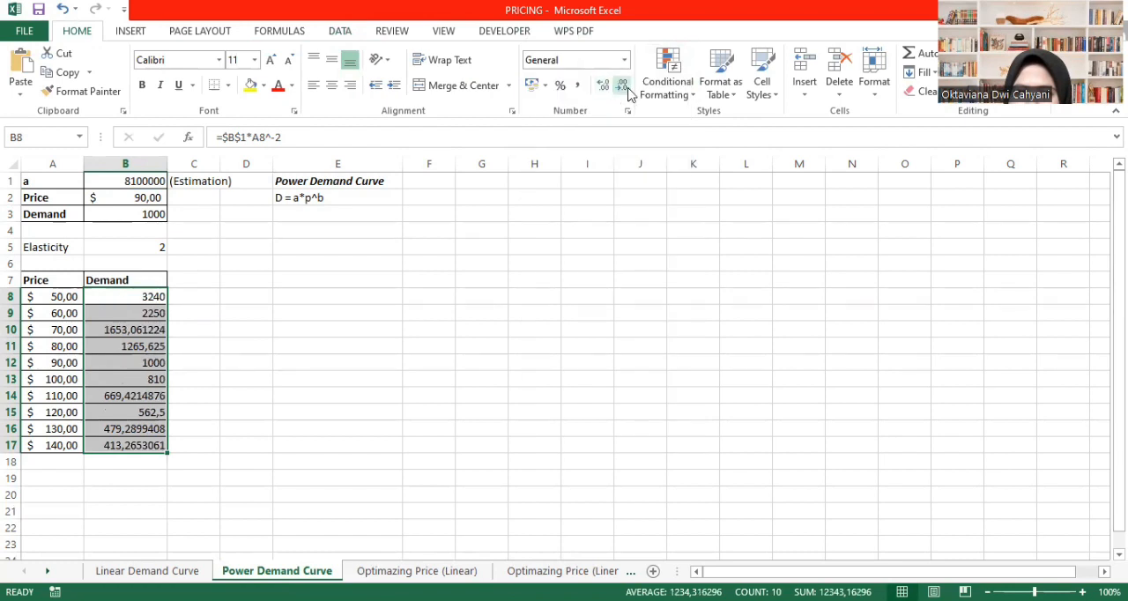
pyautogui.click(428, 279)
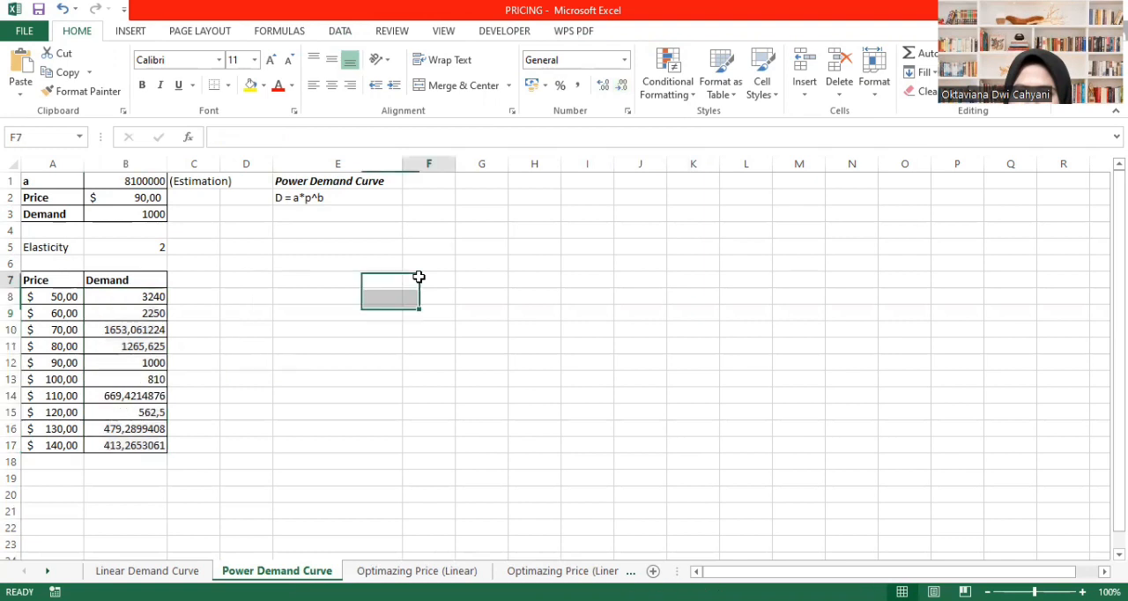
# - Remove all decimals from the demand values in B10:B11
pyautogui.click(132, 332)
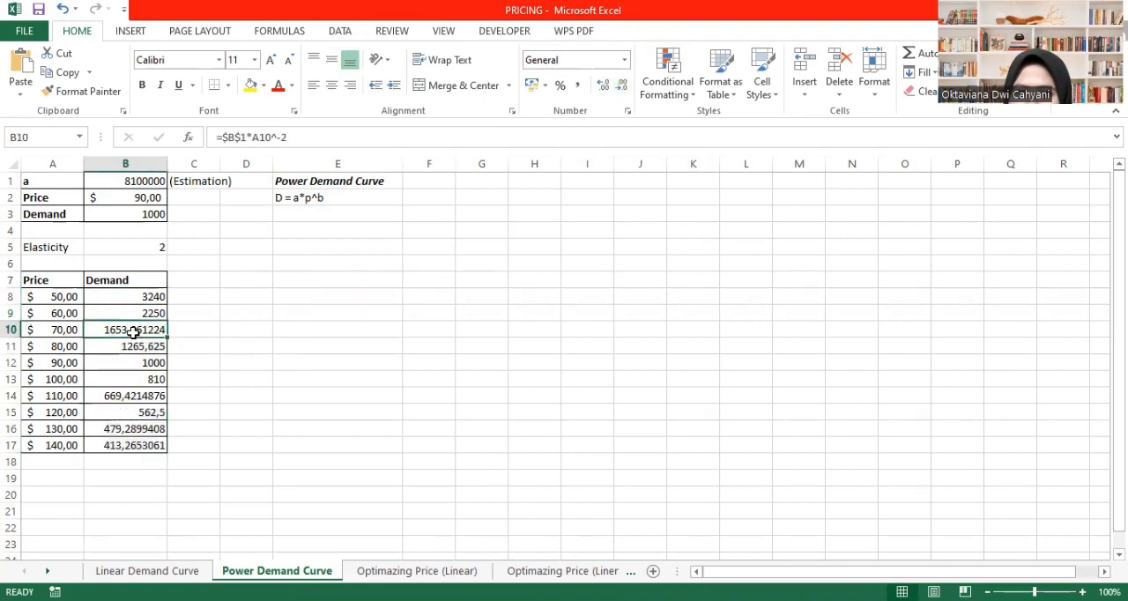
pyautogui.moveTo(133, 332); pyautogui.dragTo(137, 348)
pyautogui.click(622, 86)
pyautogui.click(622, 85)
pyautogui.click(622, 86)
pyautogui.click(621, 86)
pyautogui.click(622, 85)
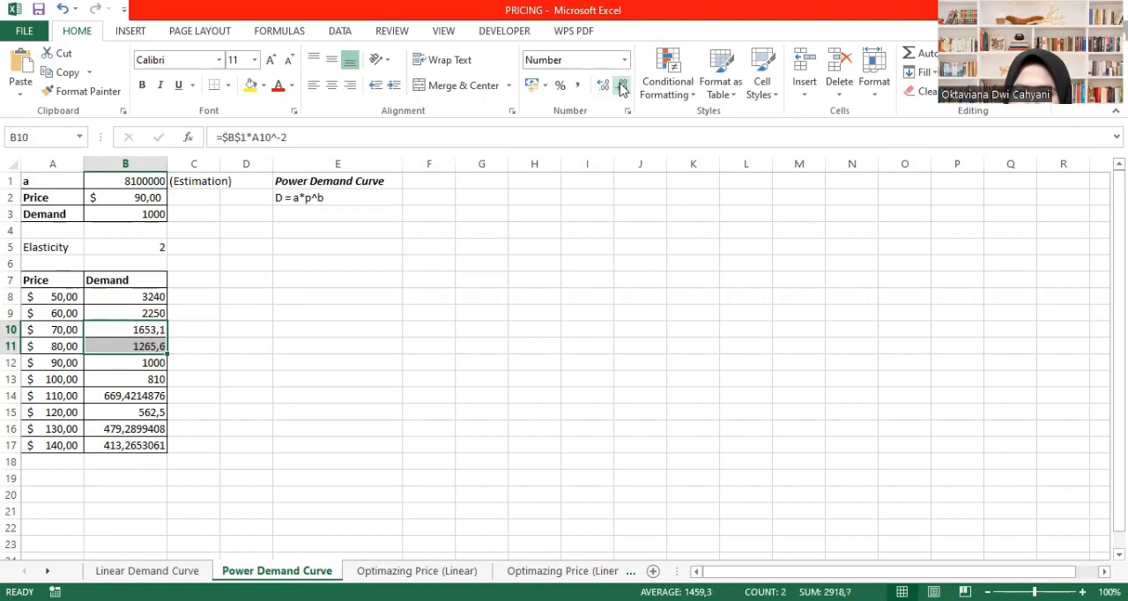
# - Remove all decimals from the demand values in B14:B17
pyautogui.click(622, 86)
pyautogui.click(285, 395)
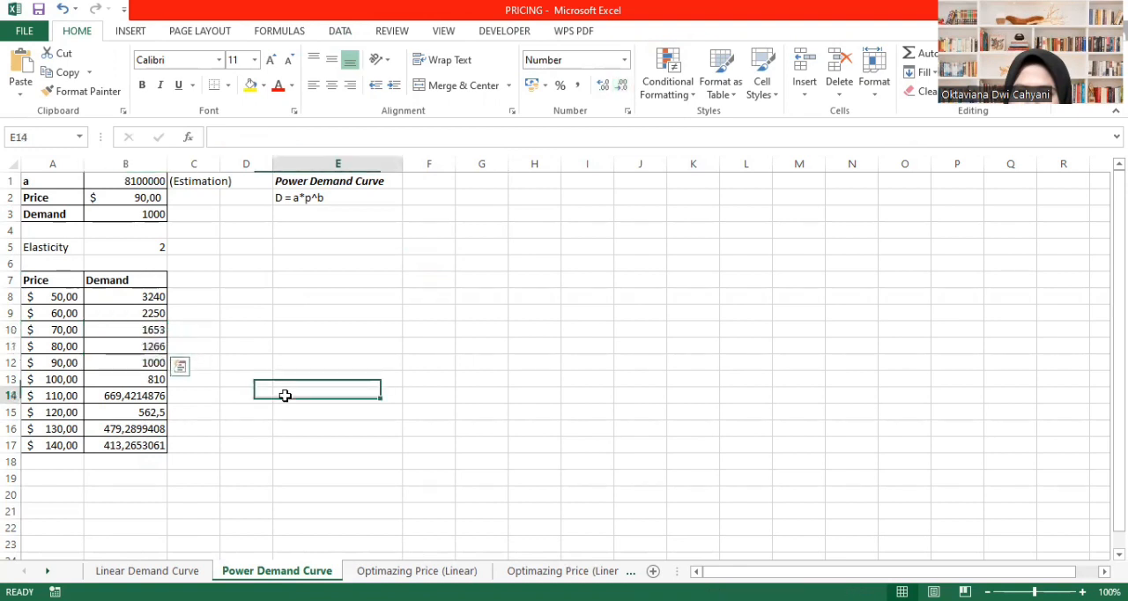
pyautogui.moveTo(111, 396); pyautogui.dragTo(130, 438)
pyautogui.click(622, 86)
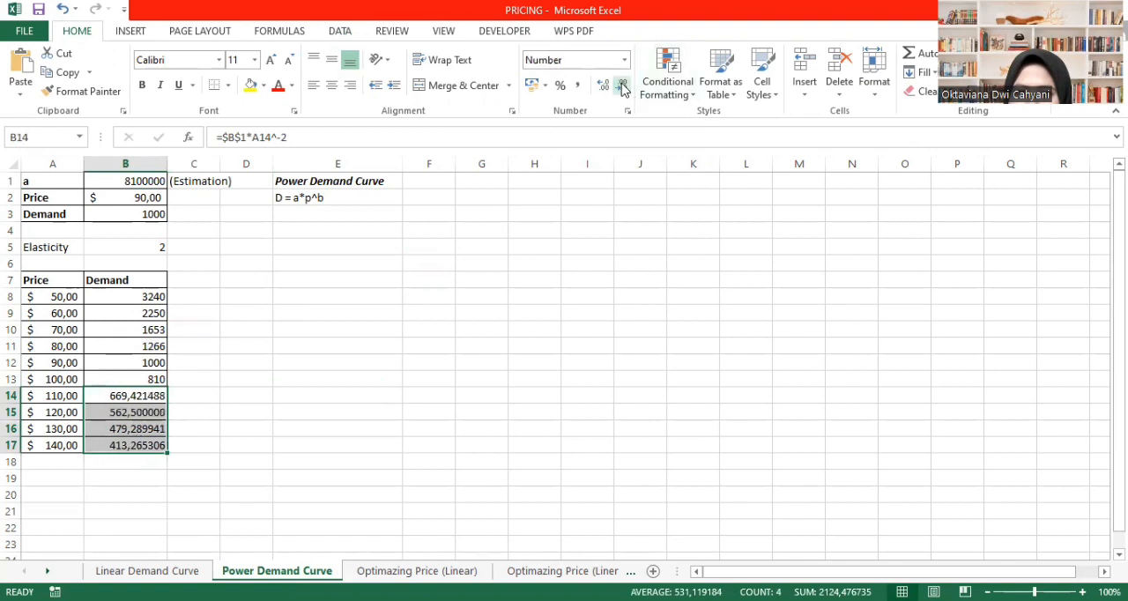
pyautogui.click(622, 85)
pyautogui.click(621, 86)
pyautogui.click(622, 86)
pyautogui.click(622, 86)
pyautogui.click(622, 85)
pyautogui.click(622, 85)
pyautogui.click(326, 396)
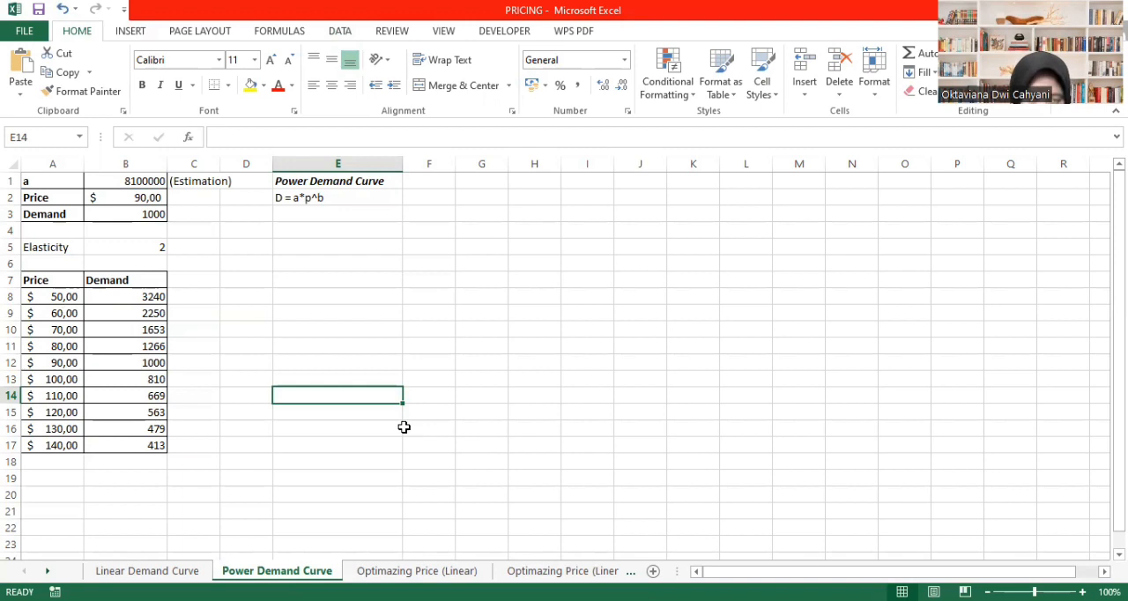
# - Insert a markers-only scatter chart of the Price and Demand table in A7:B17
pyautogui.moveTo(62, 280); pyautogui.dragTo(133, 444)
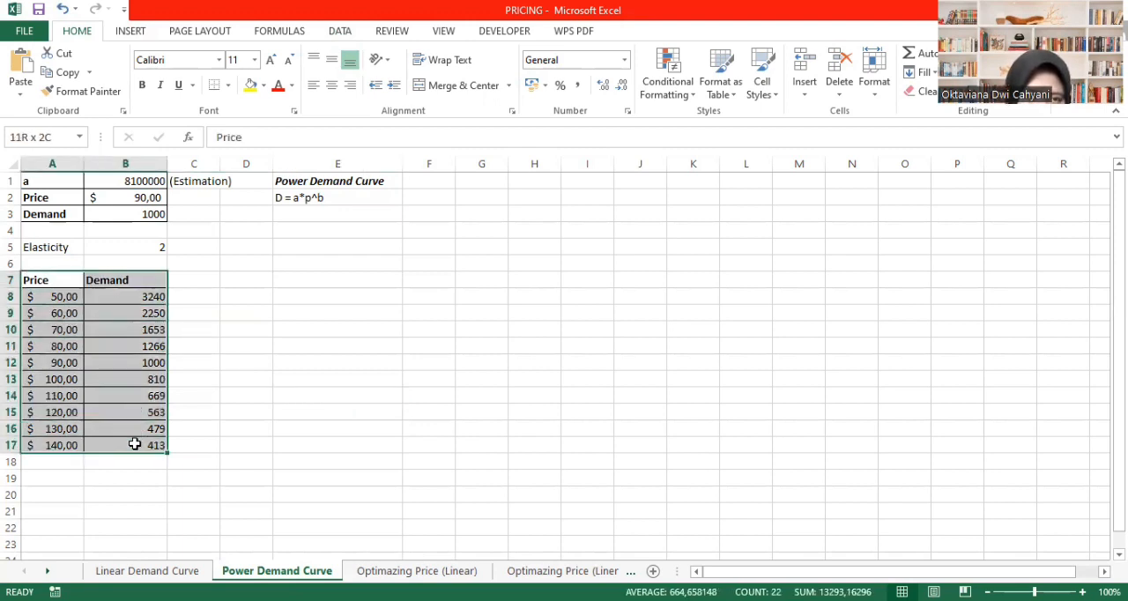
pyautogui.click(130, 31)
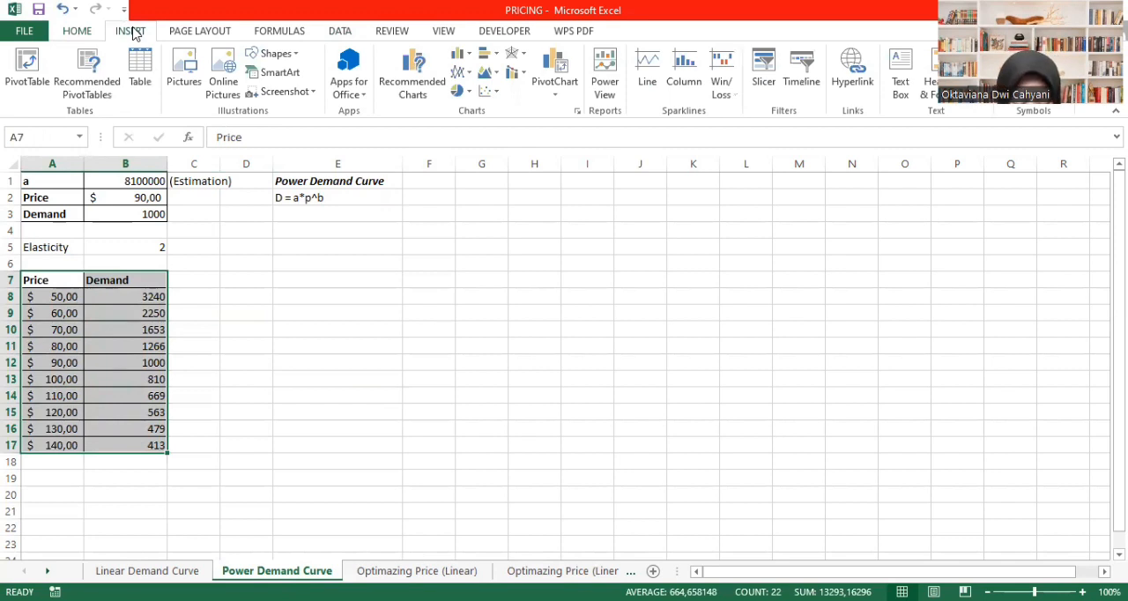
pyautogui.click(483, 97)
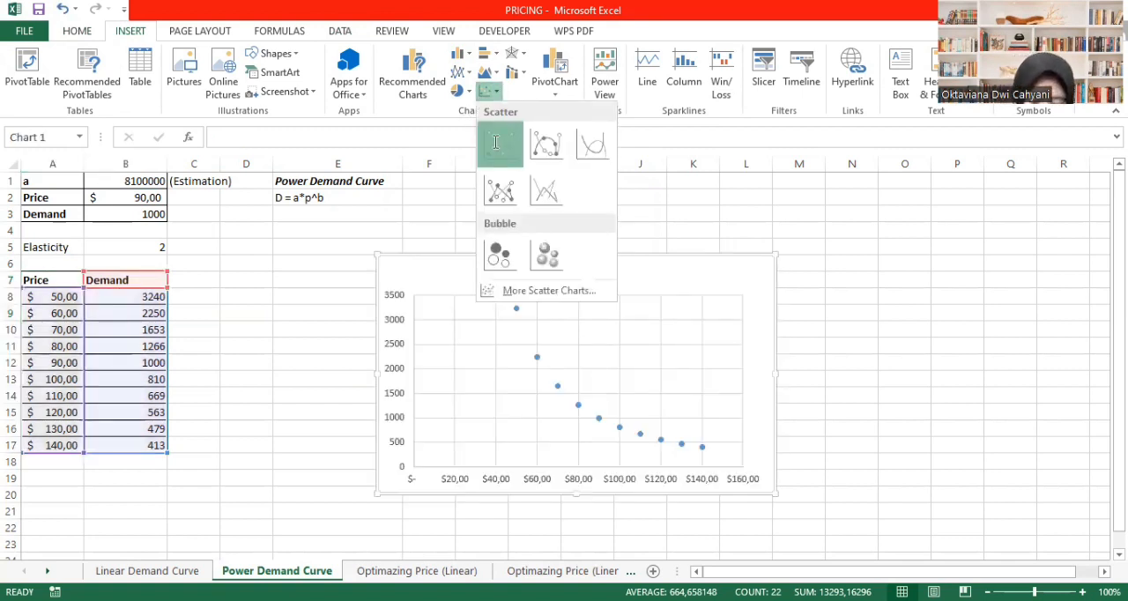
pyautogui.click(496, 141)
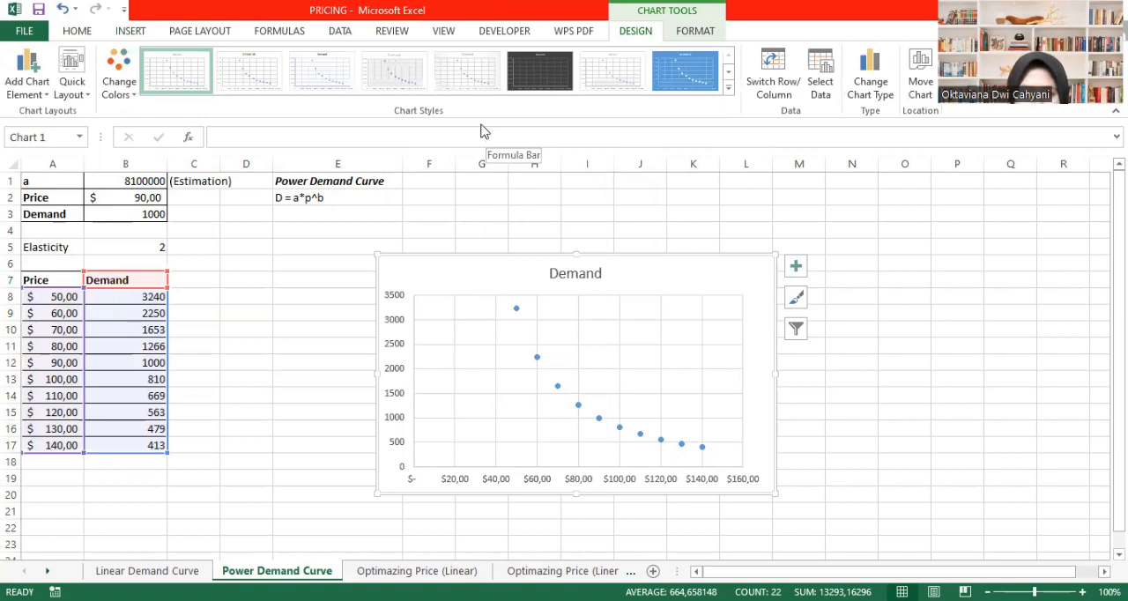
# - Add a Power trendline to the Demand series and move the chart closer to the table, starting at column E
pyautogui.click(517, 309)
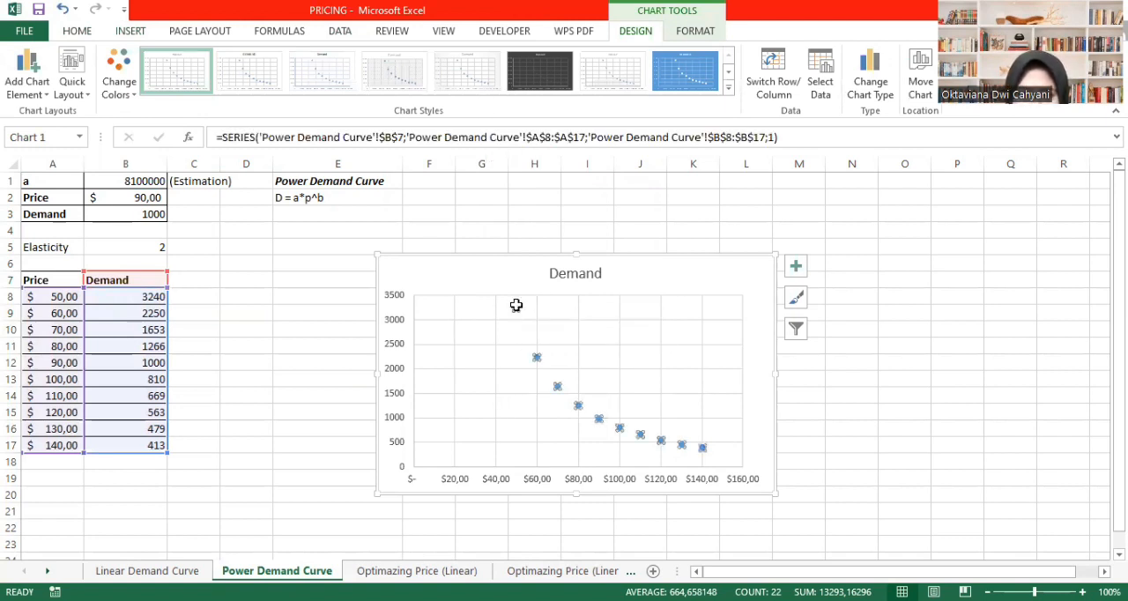
pyautogui.rightClick(516, 307)
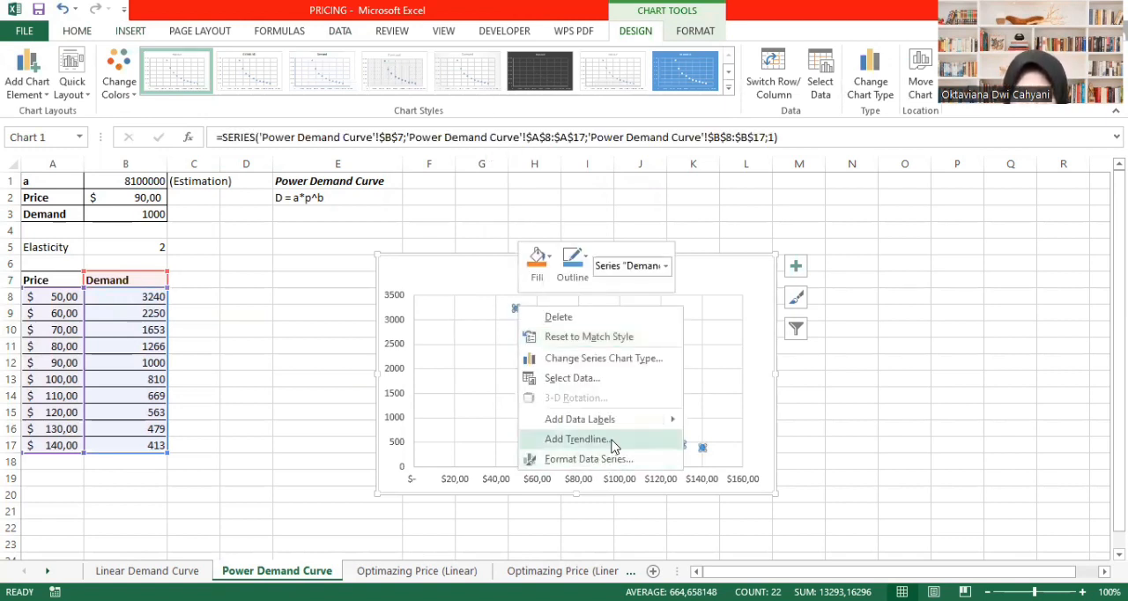
pyautogui.click(576, 439)
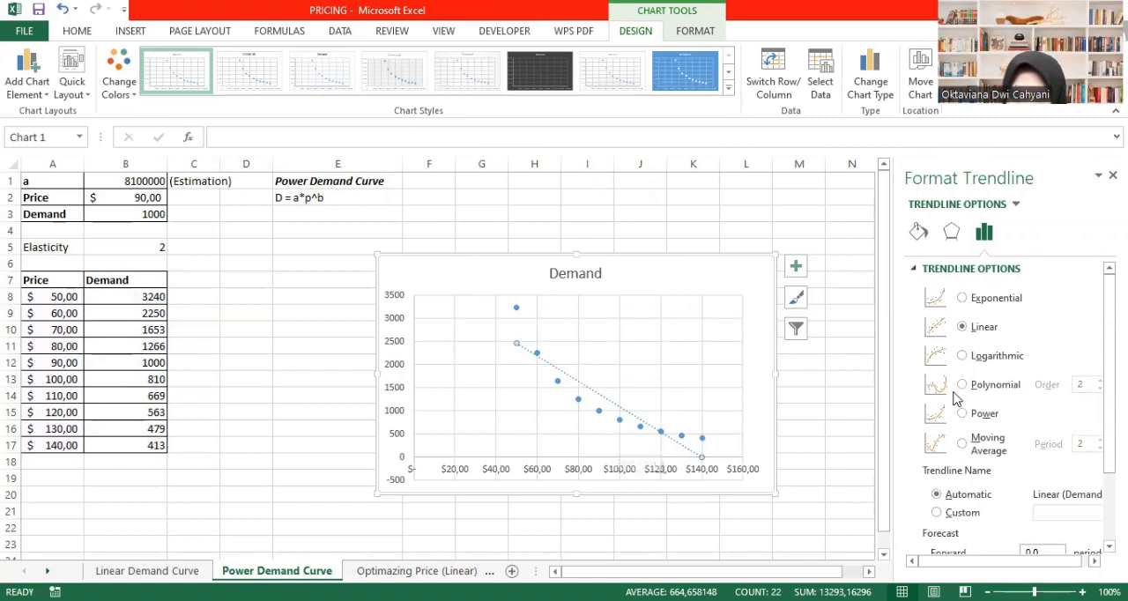
pyautogui.click(966, 415)
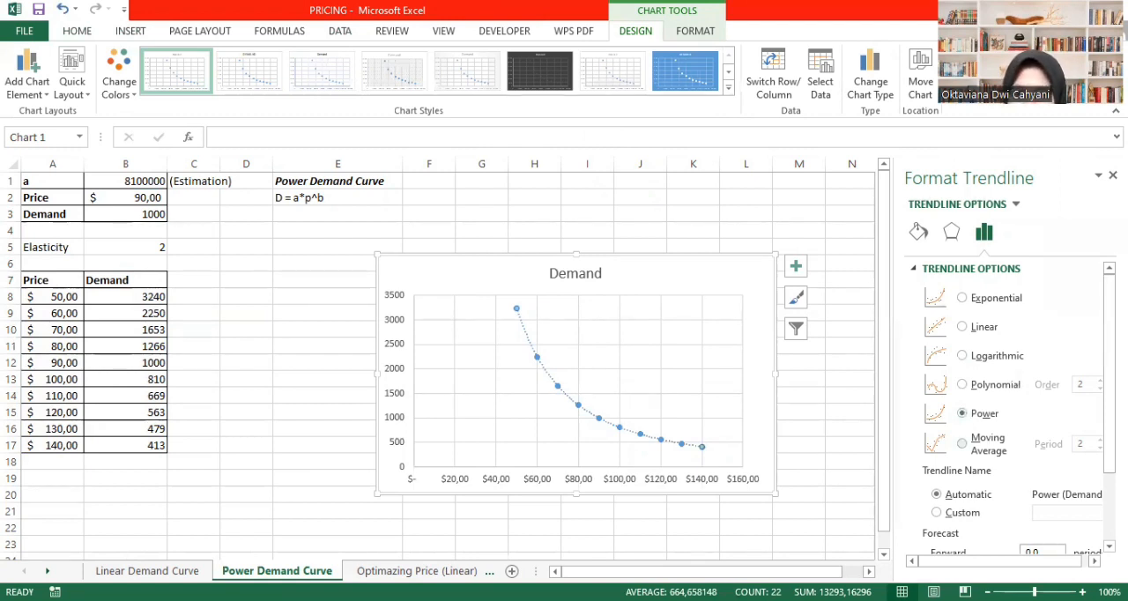
pyautogui.click(1113, 175)
pyautogui.moveTo(678, 262); pyautogui.dragTo(580, 265)
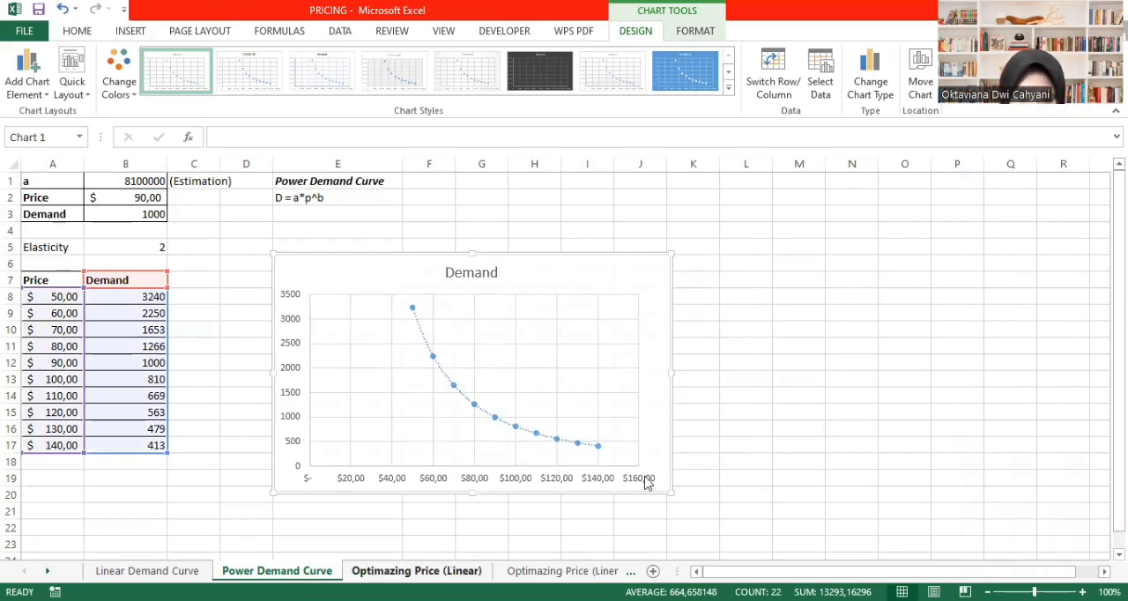
# - On the Optimazing Price (Linear) sheet, enter 70 as the estimated Best Price in B7
pyautogui.hotkey('ctrl', 'pagedown')
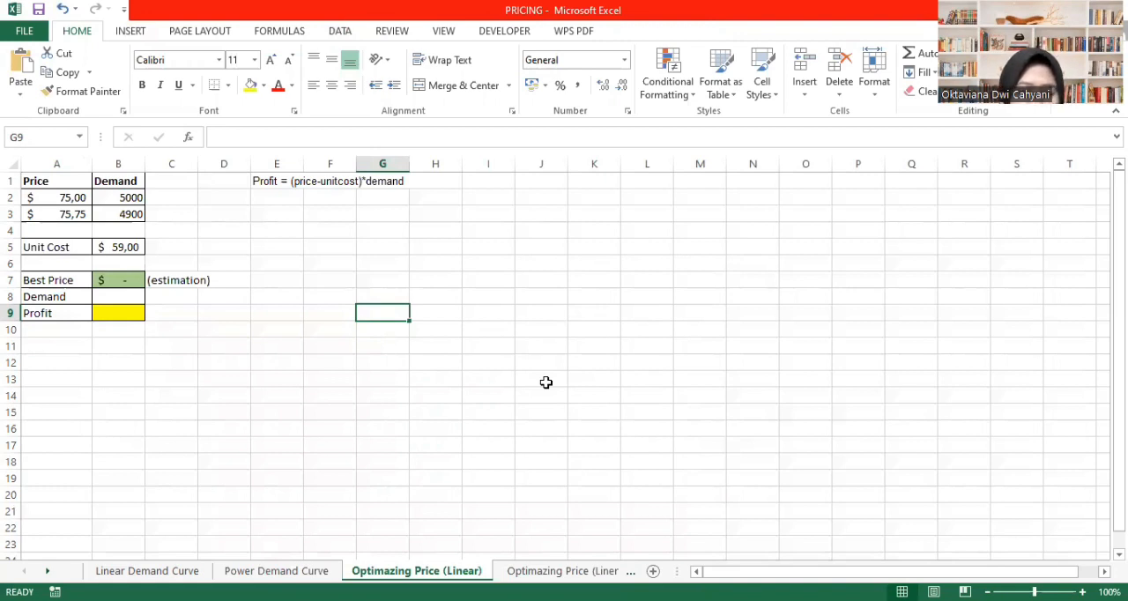
pyautogui.click(129, 247)
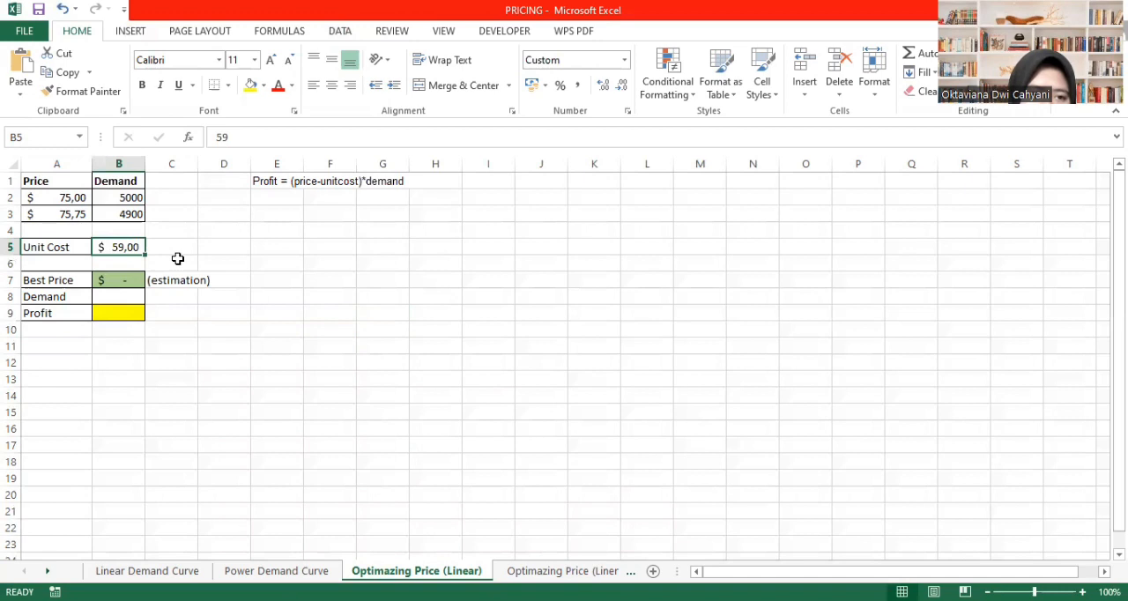
pyautogui.click(129, 280)
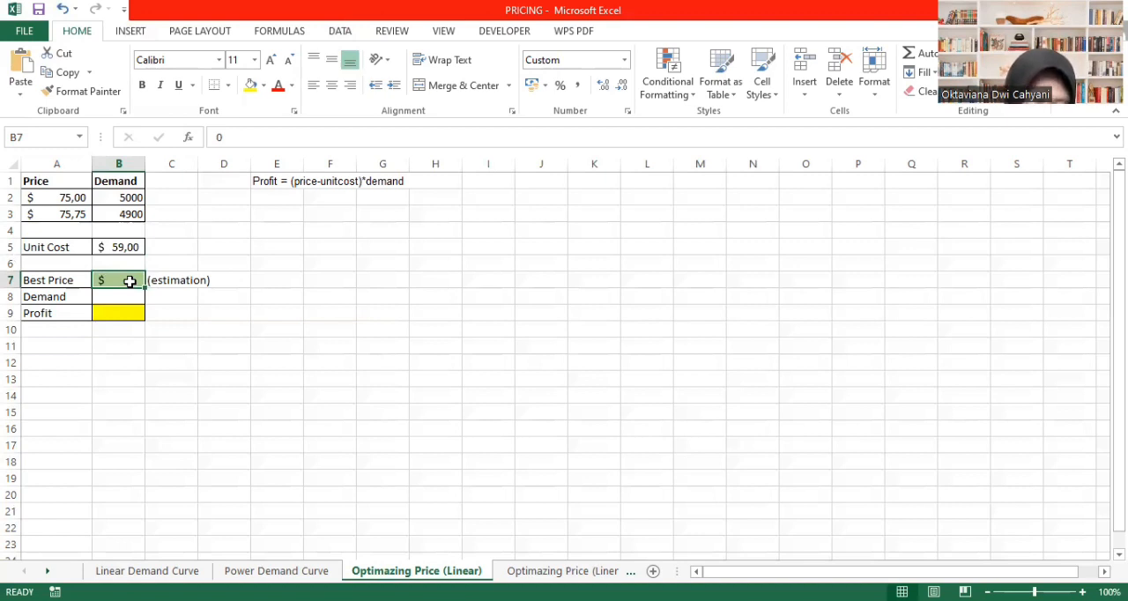
pyautogui.write('70')
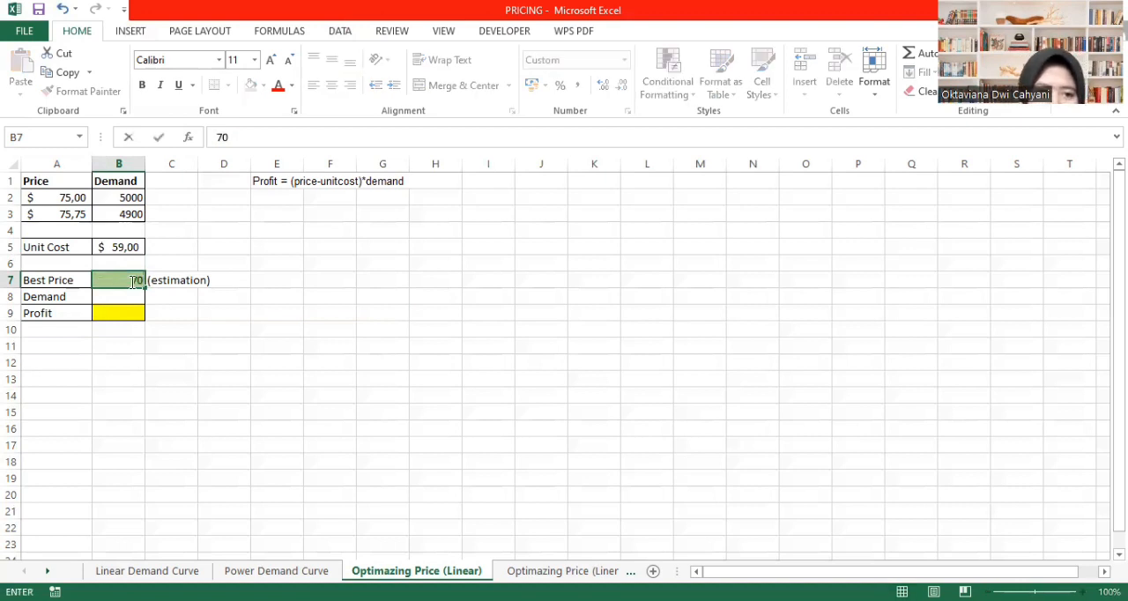
pyautogui.click(176, 297)
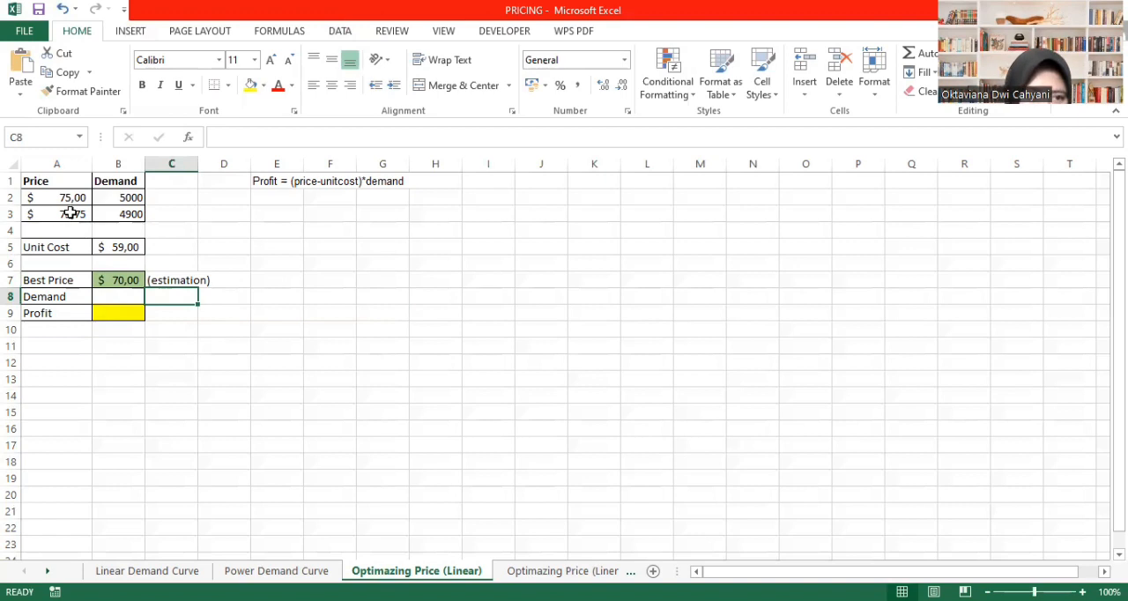
# - Insert a markers-only scatter chart of the Price and Demand data in A1:B3 and switch its rows and columns
pyautogui.moveTo(37, 180); pyautogui.dragTo(129, 212)
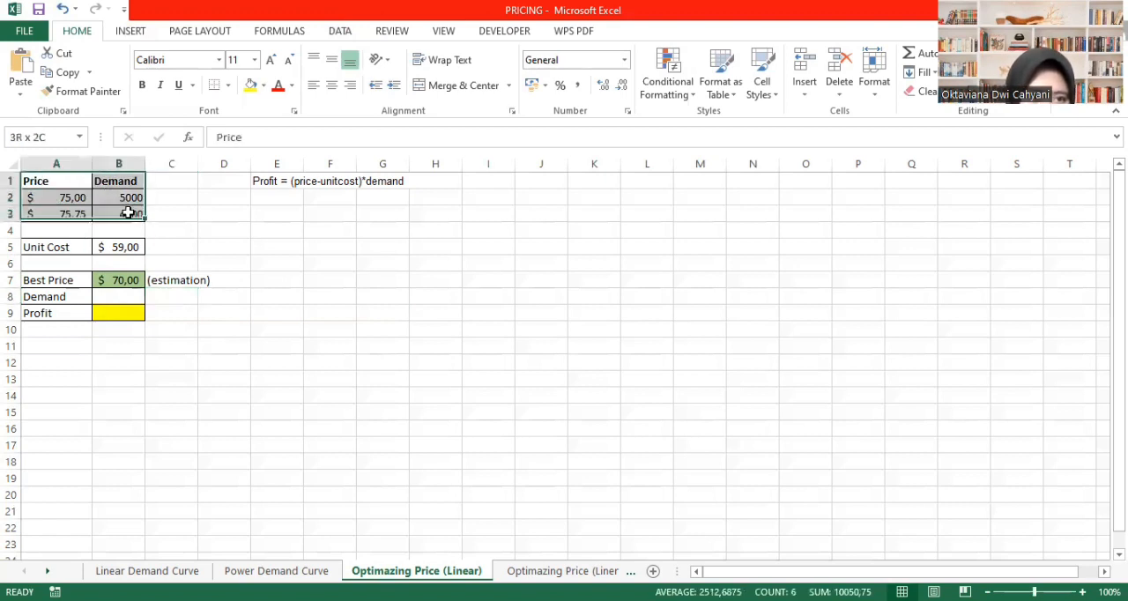
pyautogui.click(131, 30)
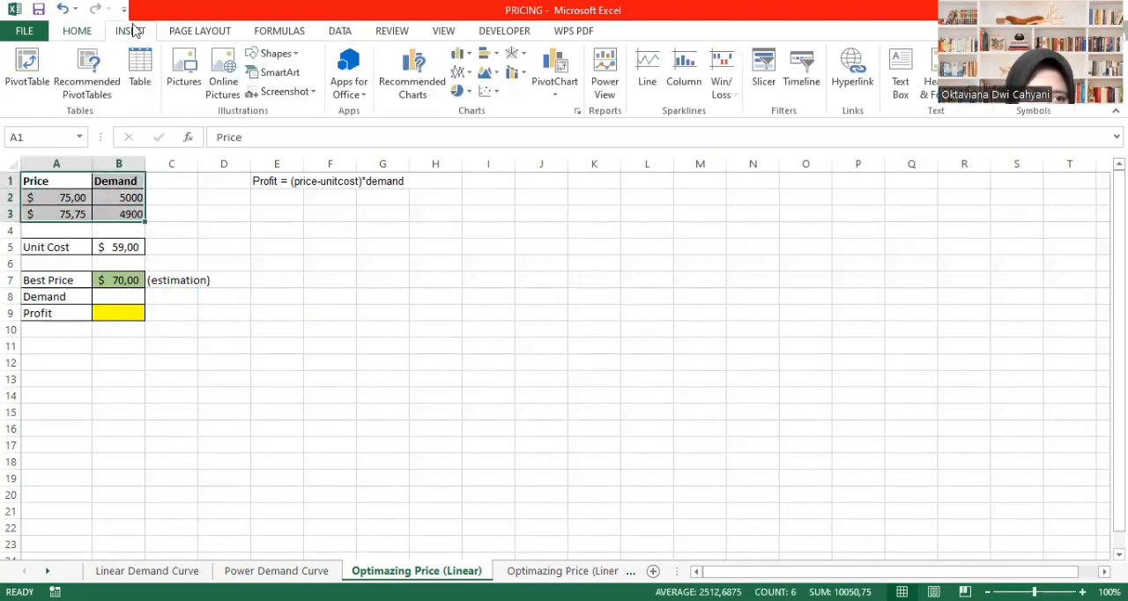
pyautogui.click(498, 94)
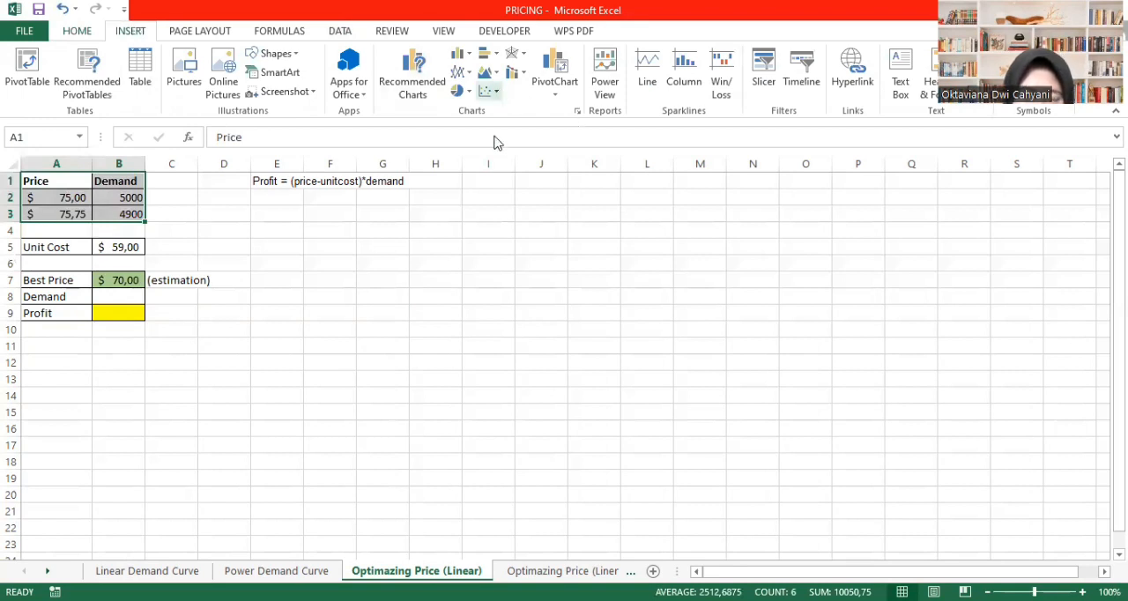
pyautogui.click(498, 145)
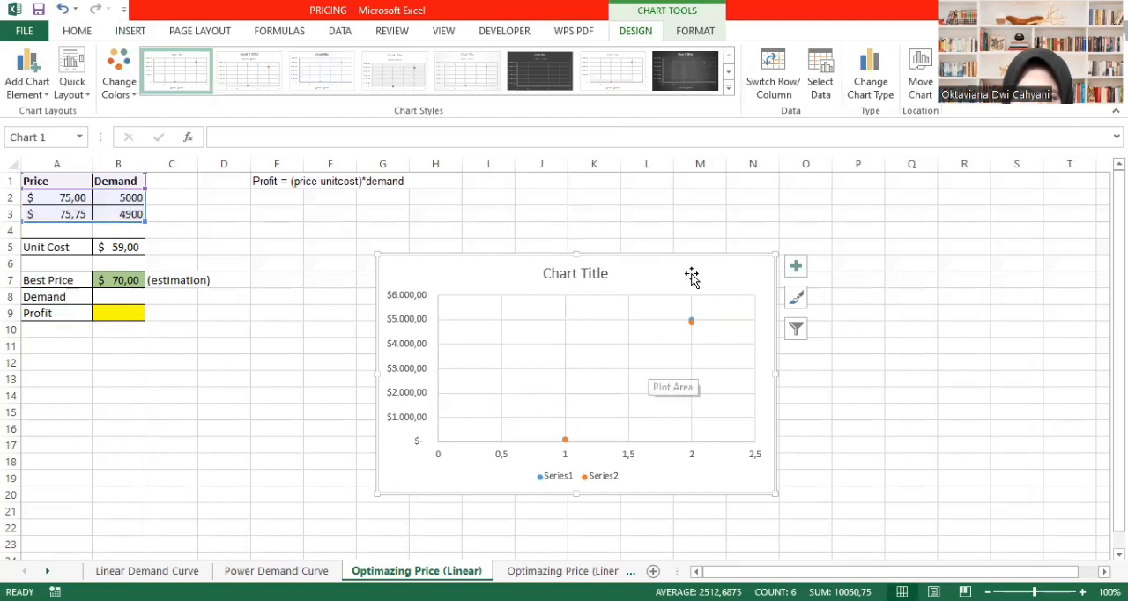
pyautogui.click(773, 72)
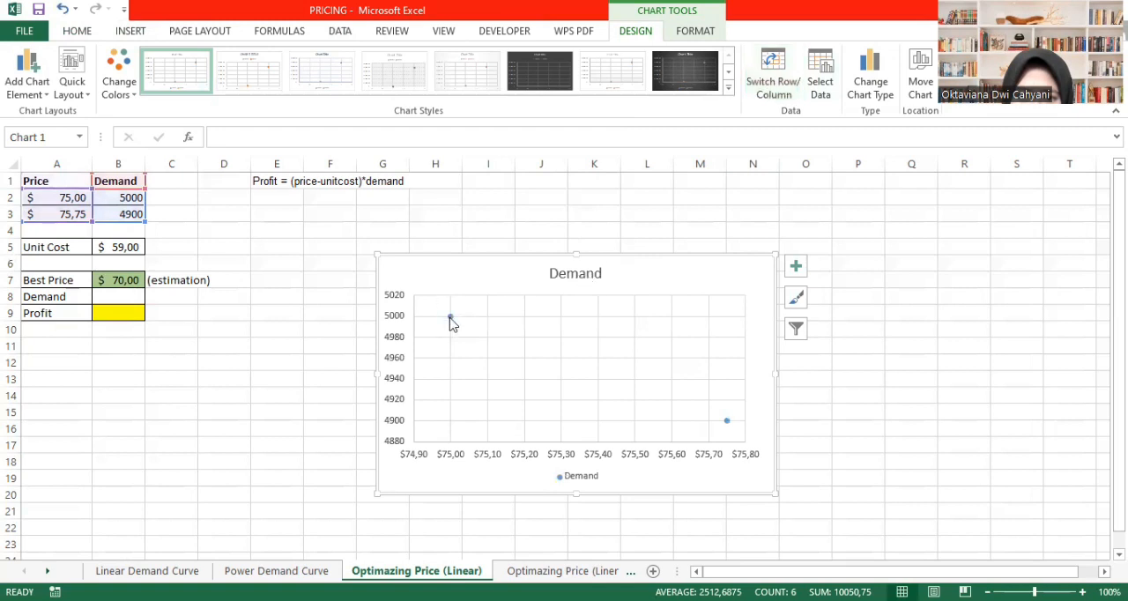
# - Add a linear trendline to the Demand series and display its equation on the chart
pyautogui.click(450, 319)
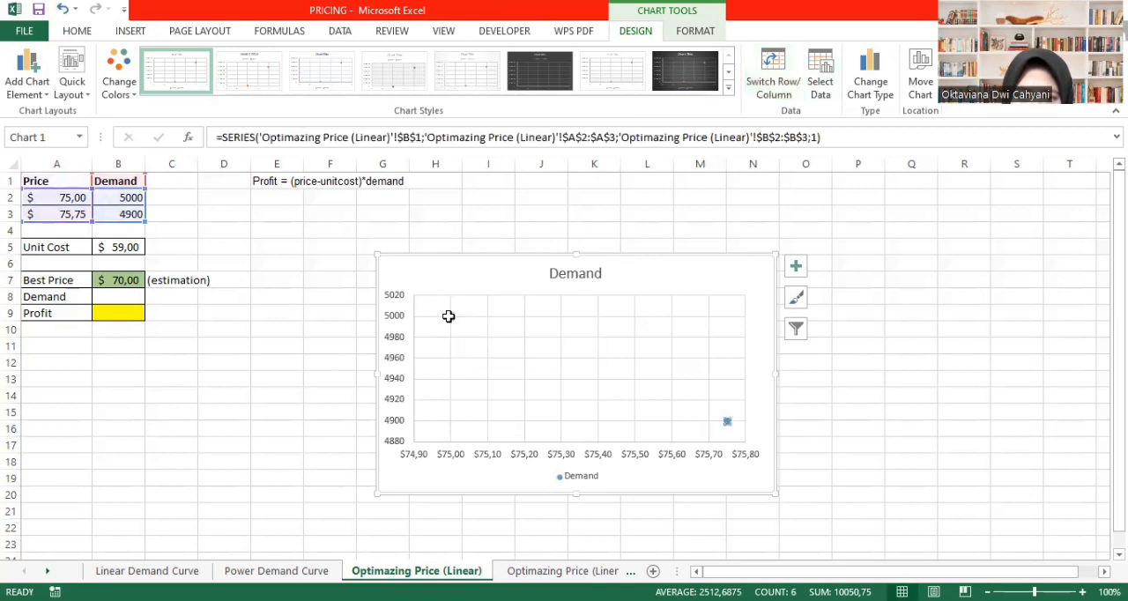
pyautogui.rightClick(448, 317)
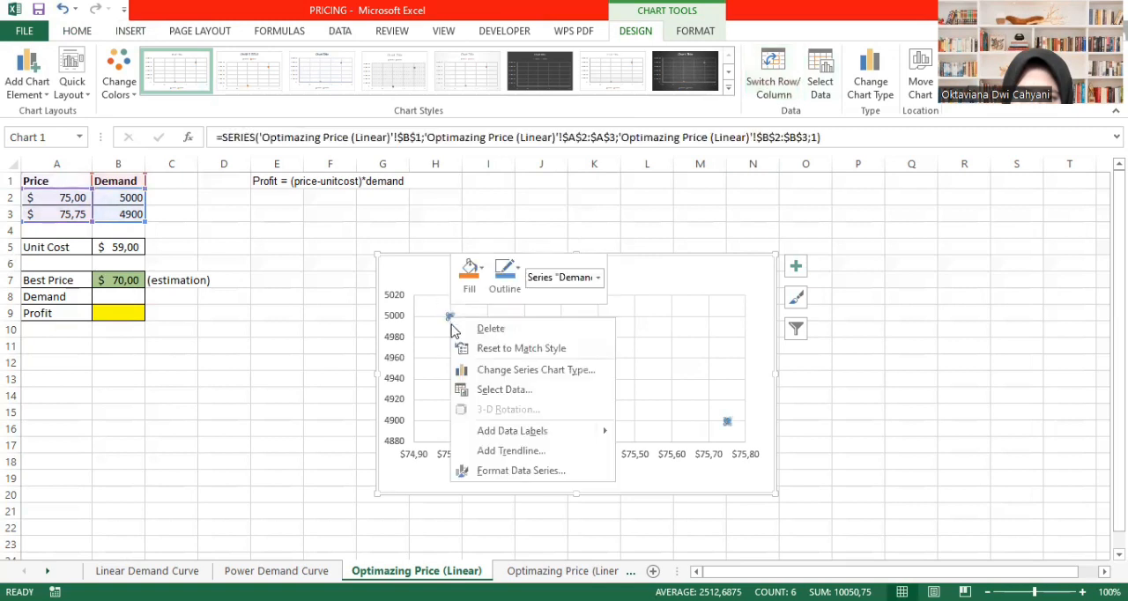
pyautogui.click(508, 452)
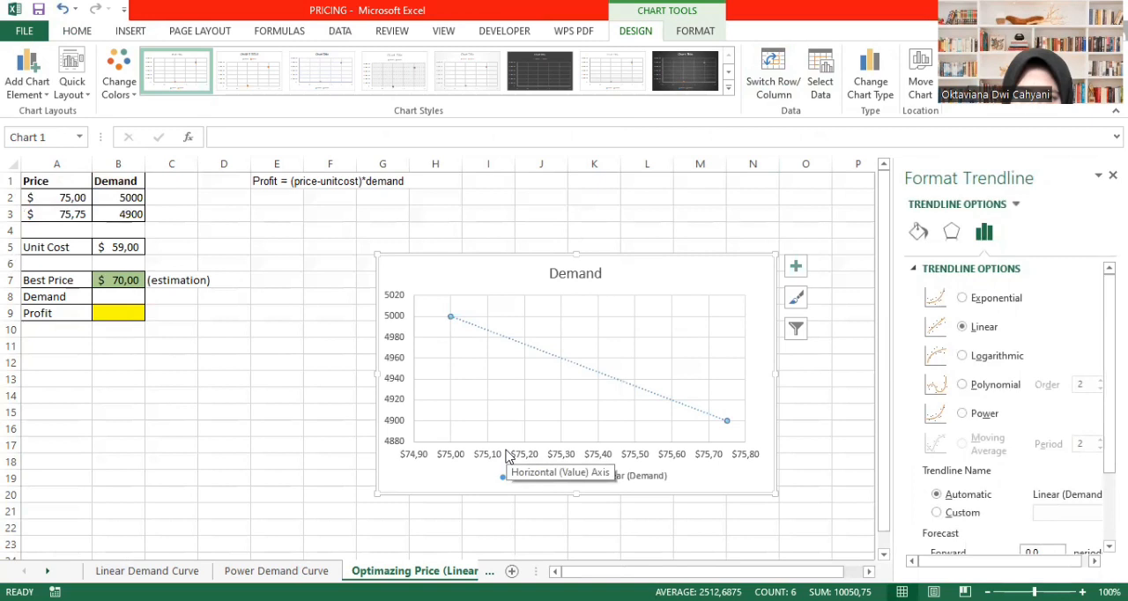
pyautogui.scroll(-2, 988, 480)
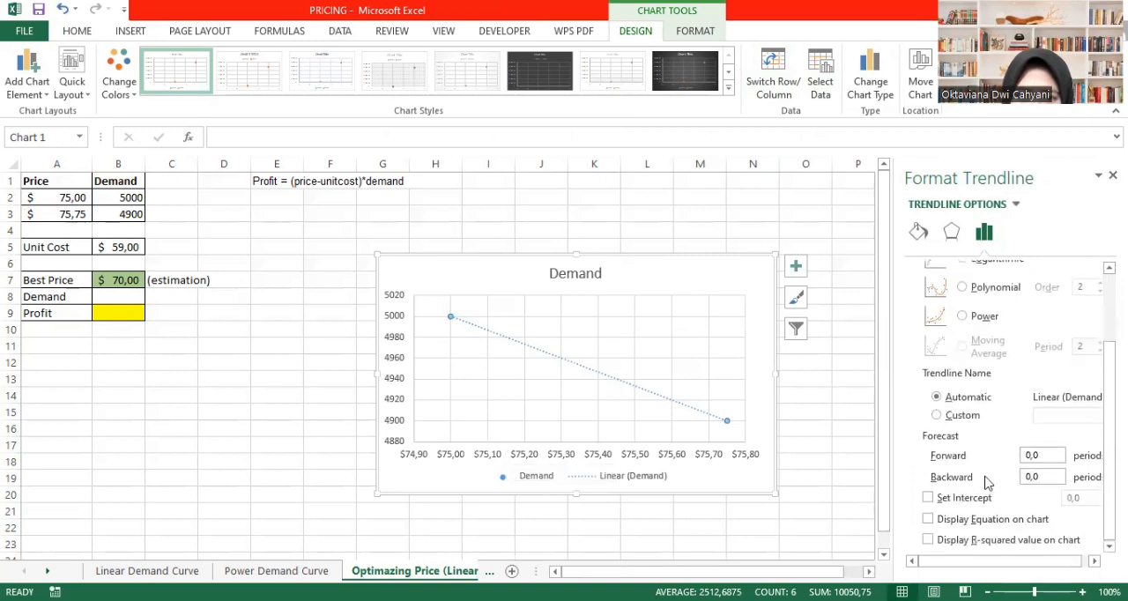
pyautogui.click(967, 522)
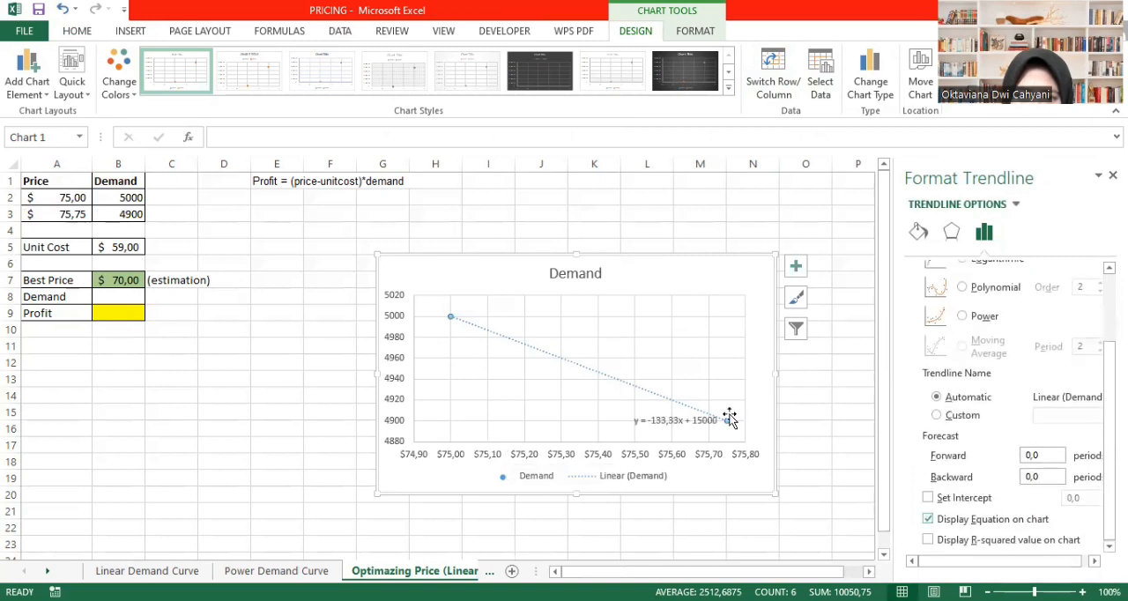
# - Move the trendline equation label slightly left, clear of the last data point, and close the formatting options
pyautogui.click(652, 418)
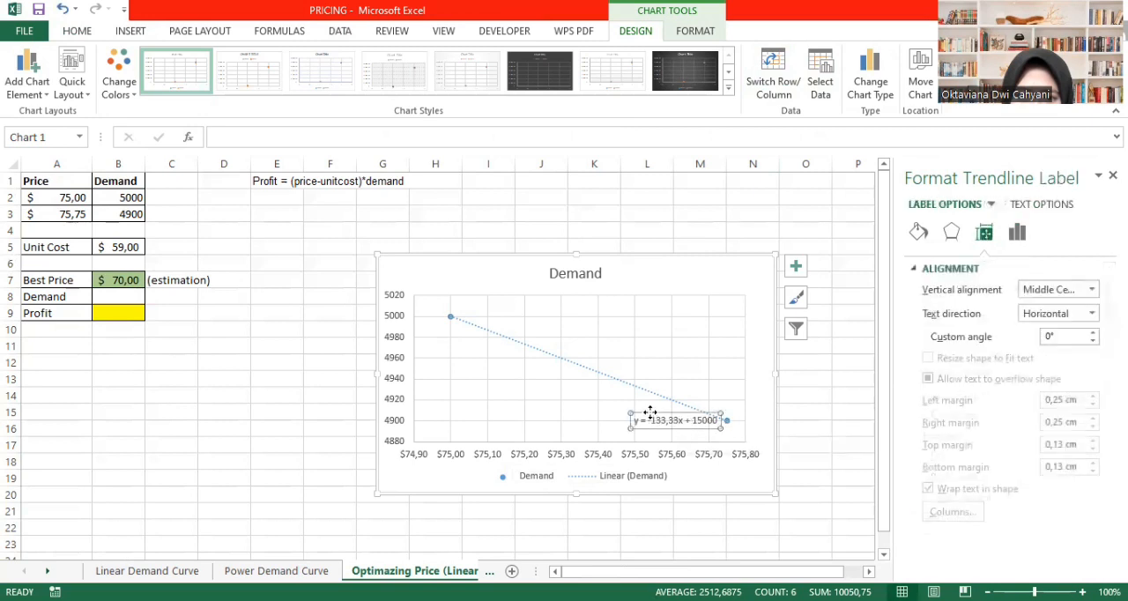
pyautogui.moveTo(642, 412); pyautogui.dragTo(622, 411)
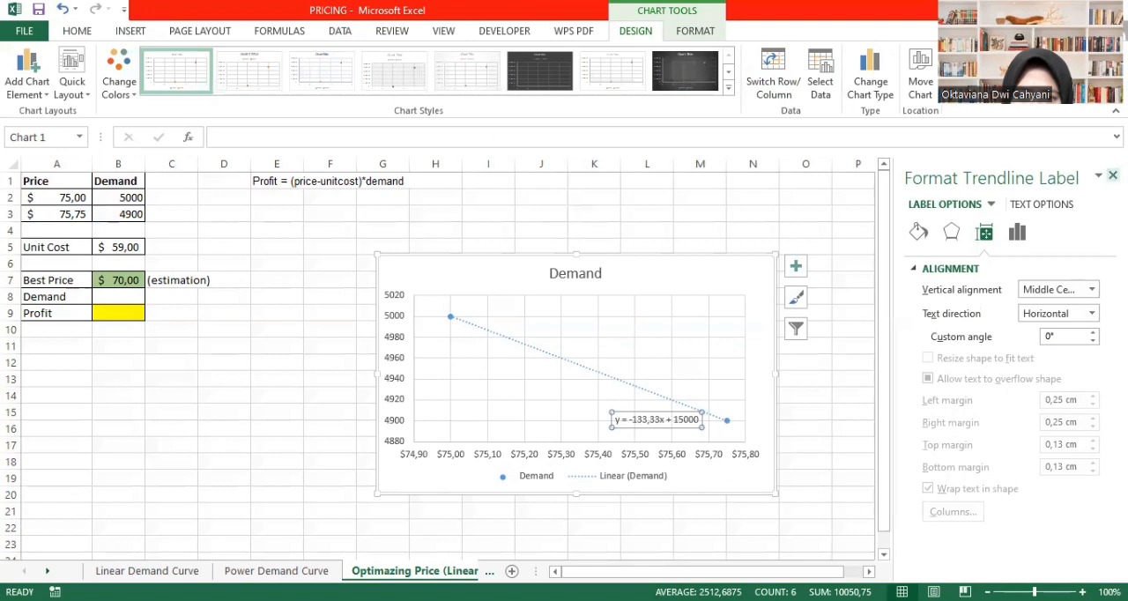
pyautogui.click(1112, 176)
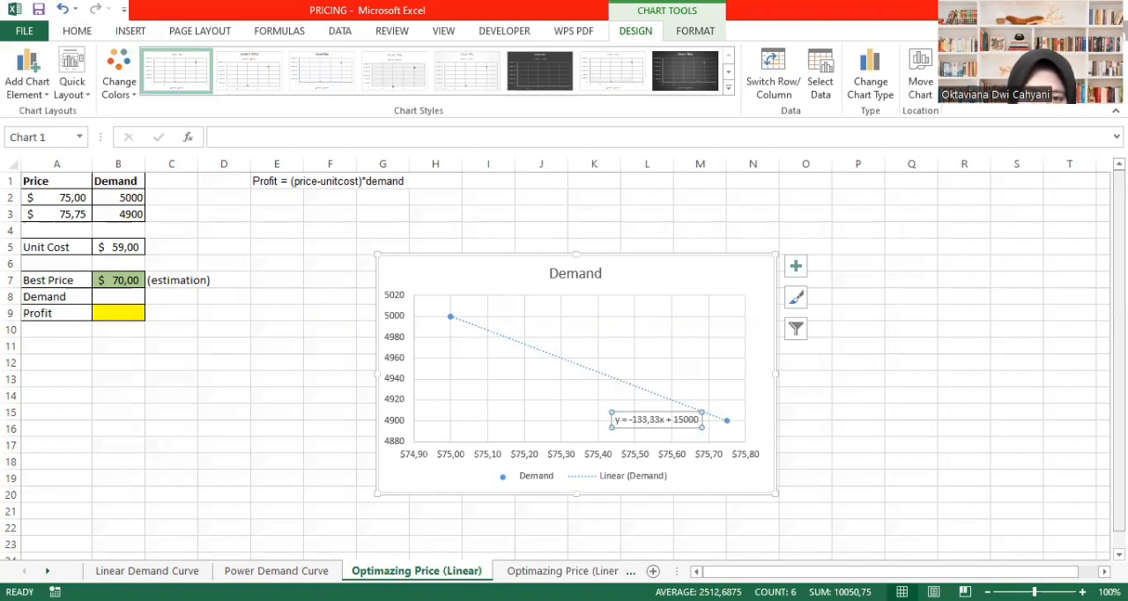
# - Enter the label Demand in A11
pyautogui.click(51, 350)
pyautogui.write('De')
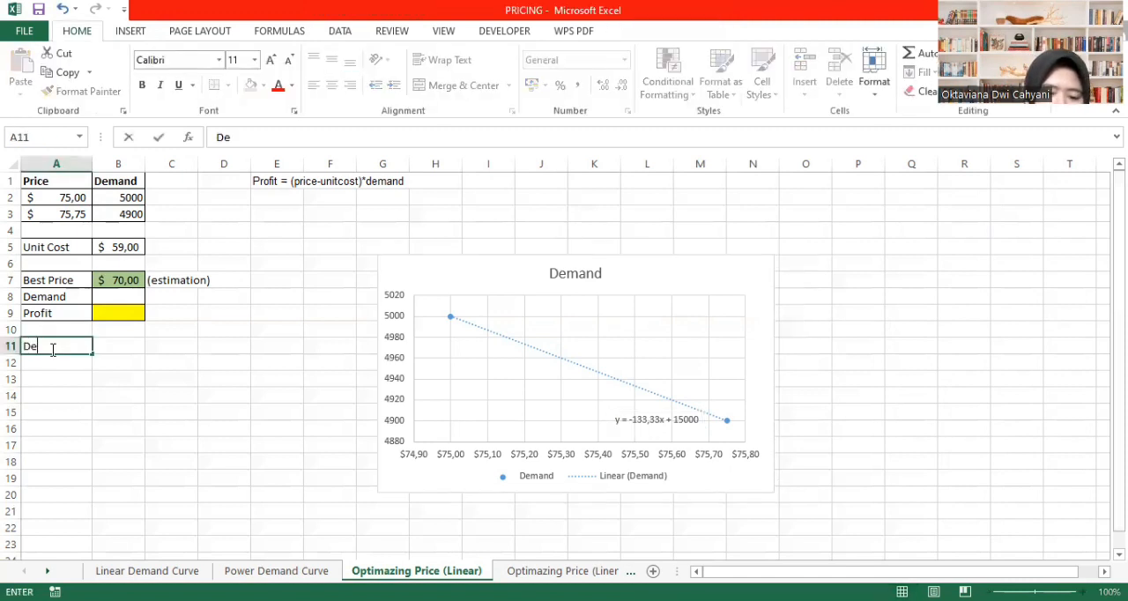
pyautogui.write('mand')
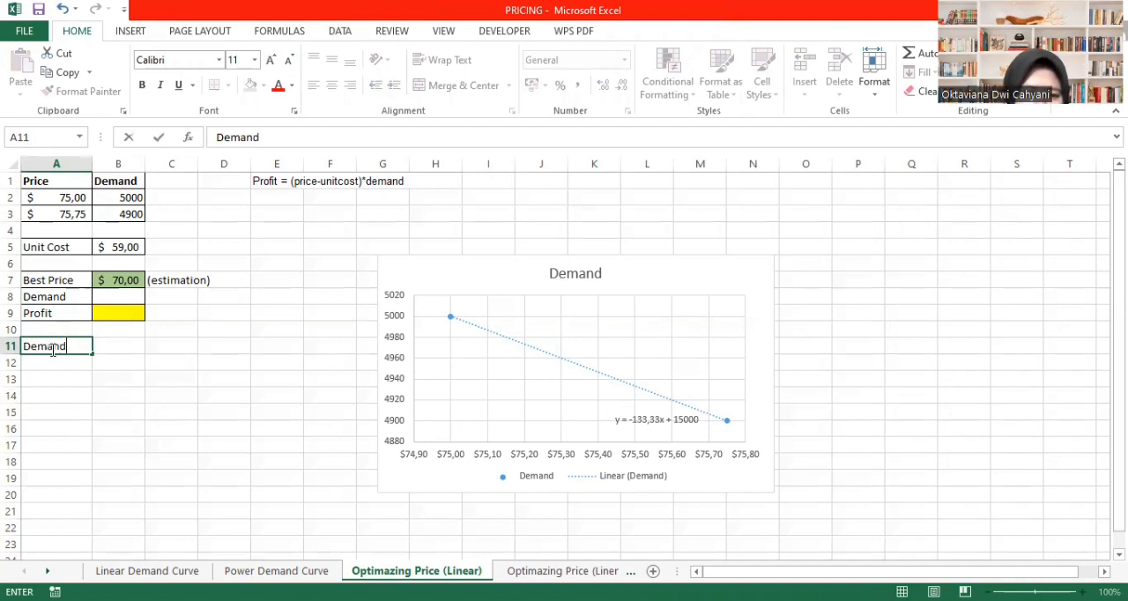
pyautogui.press('Tab')
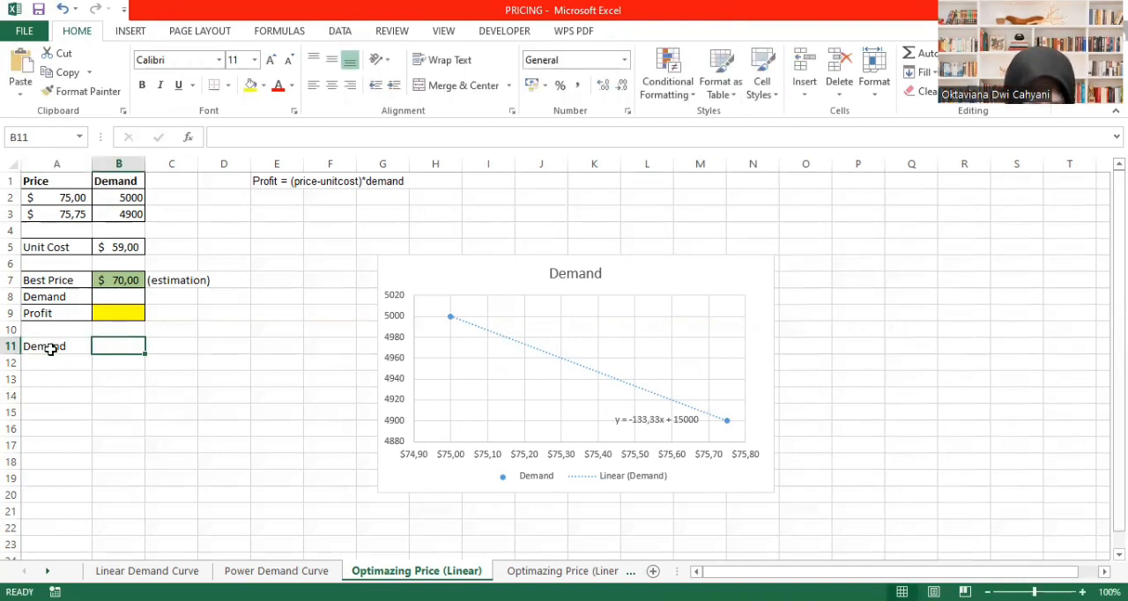
# - Write the demand equation as the text 15000-133,33*price in B11
pyautogui.write('15000')
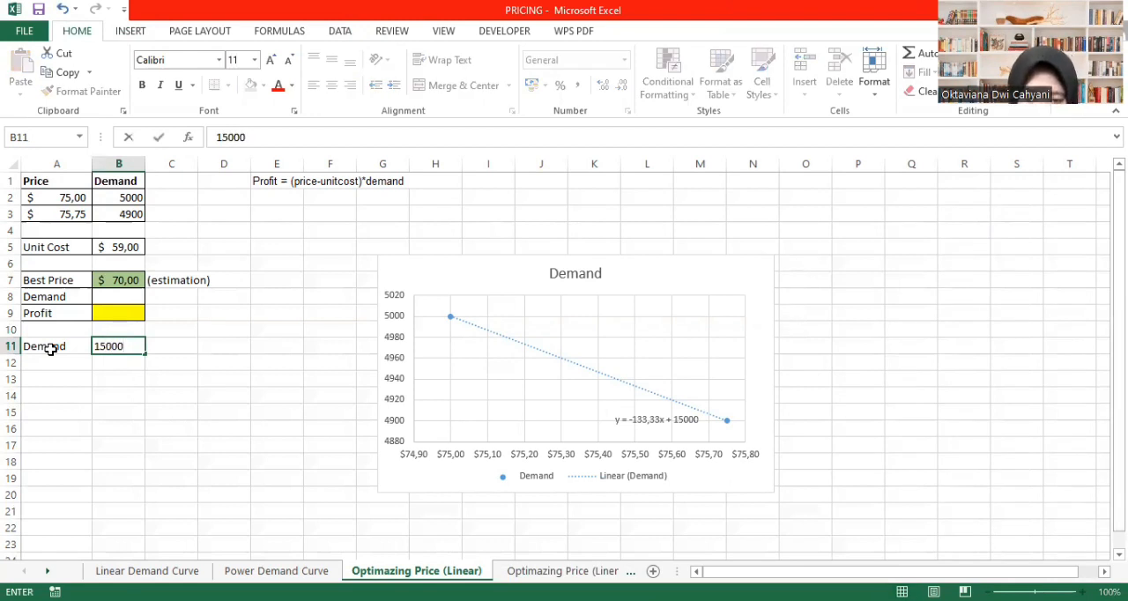
pyautogui.write('-133')
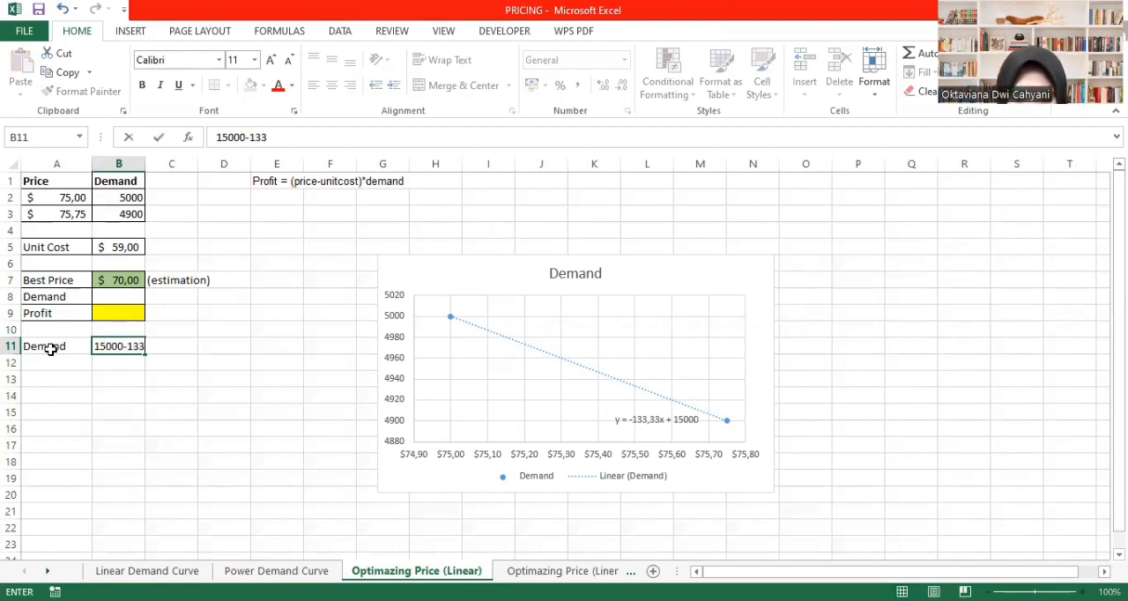
pyautogui.write(',33')
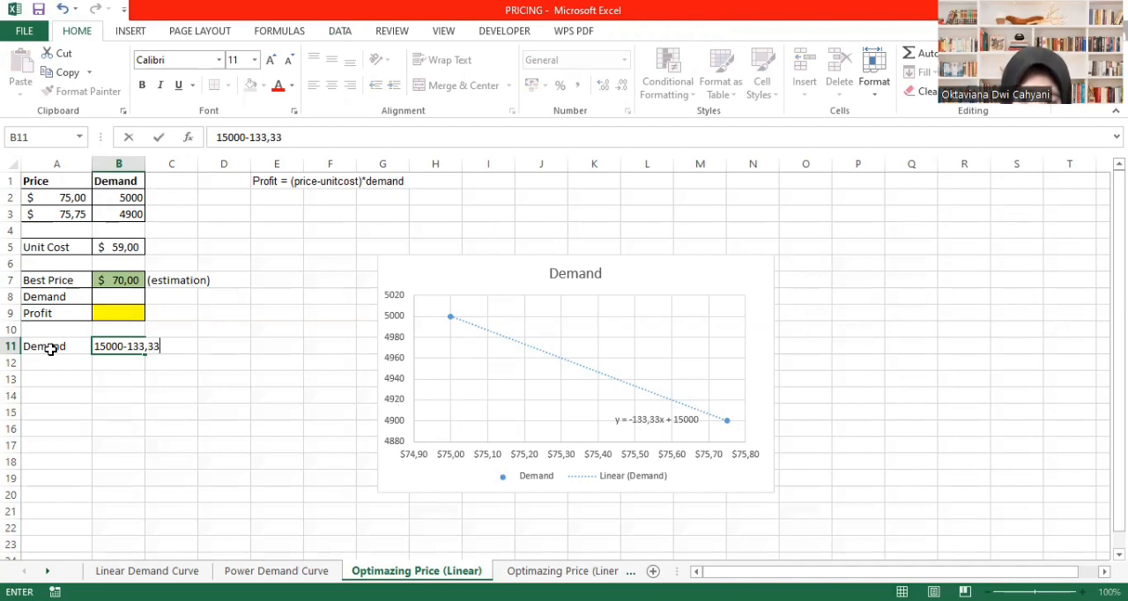
pyautogui.write('*')
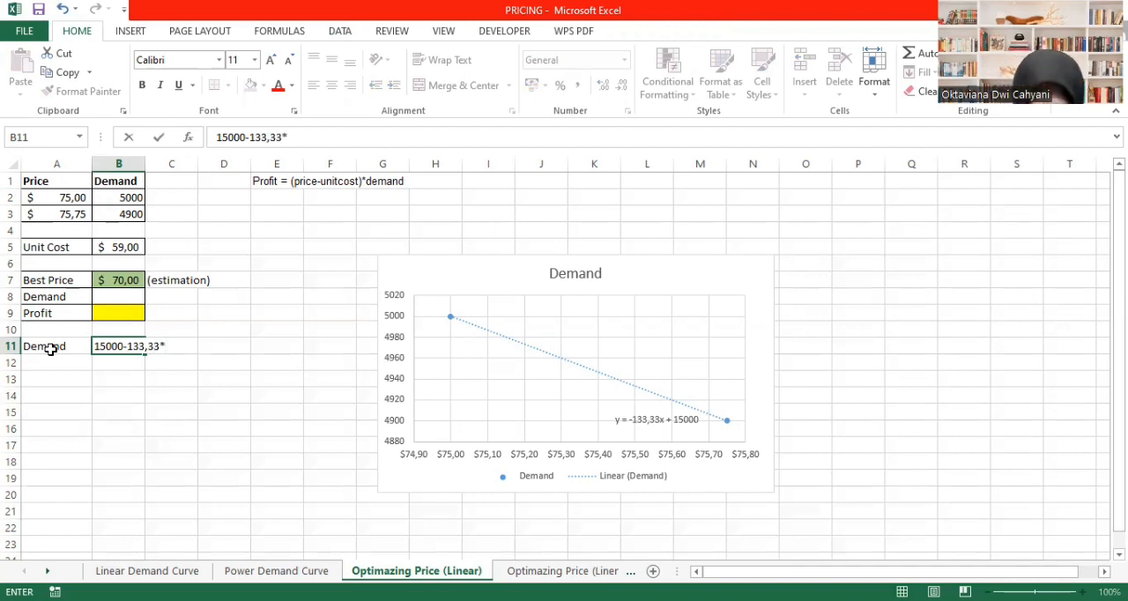
pyautogui.write('price')
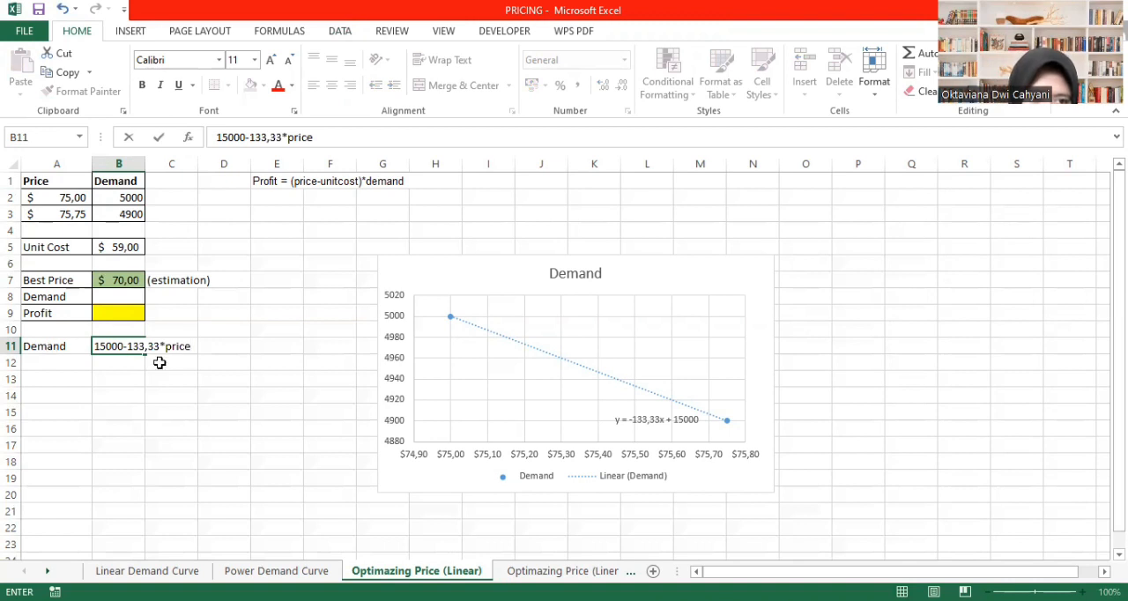
pyautogui.click(232, 312)
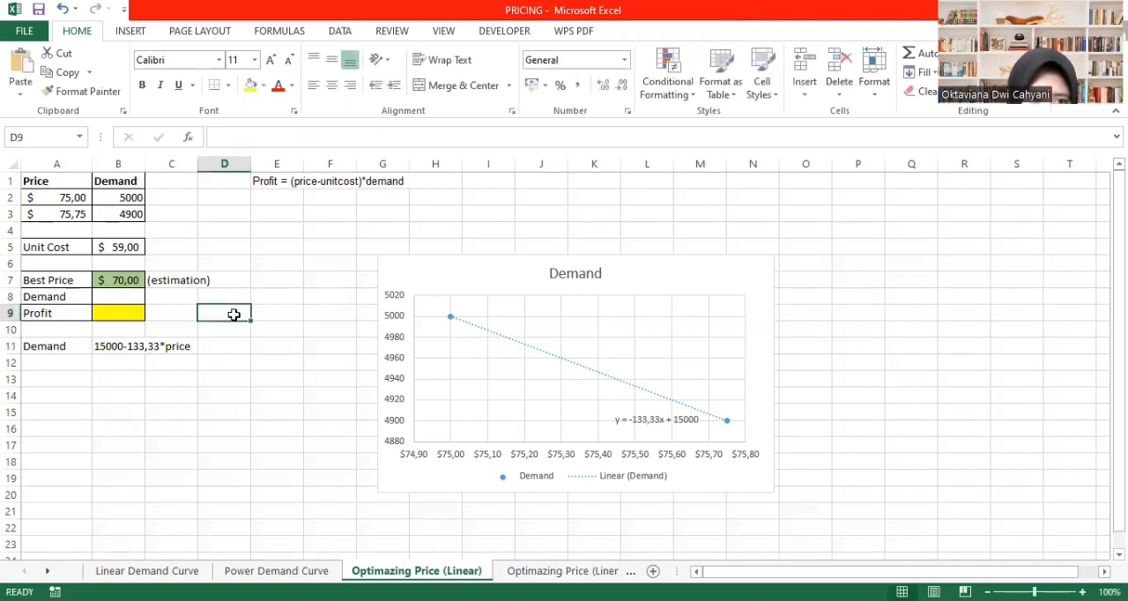
# - Calculate demand in B8 with the formula =15000-133,33*B7
pyautogui.click(114, 298)
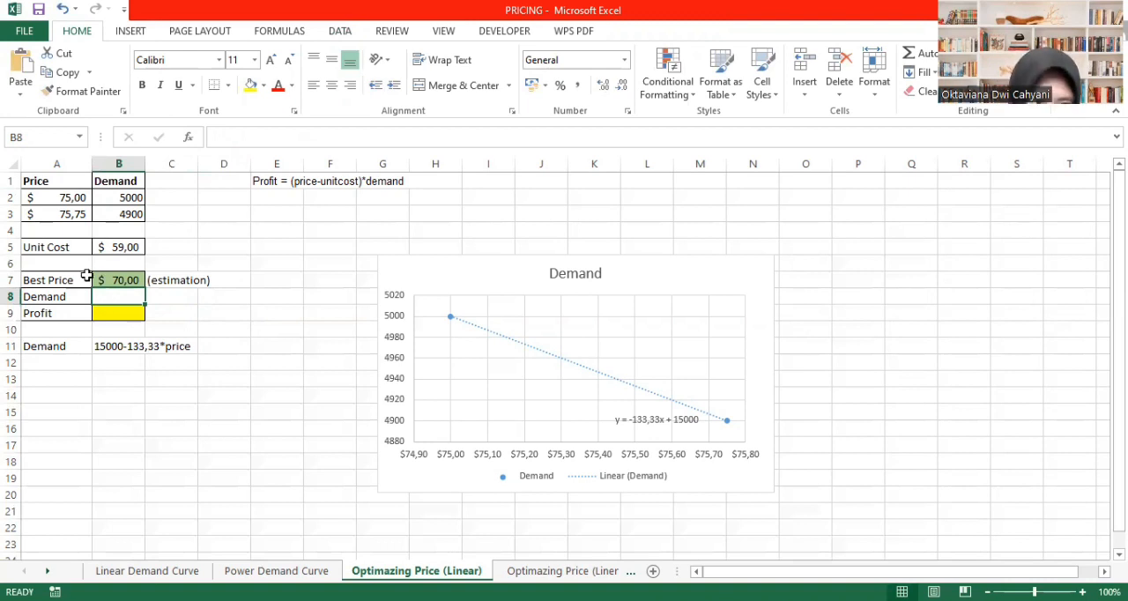
pyautogui.write('=')
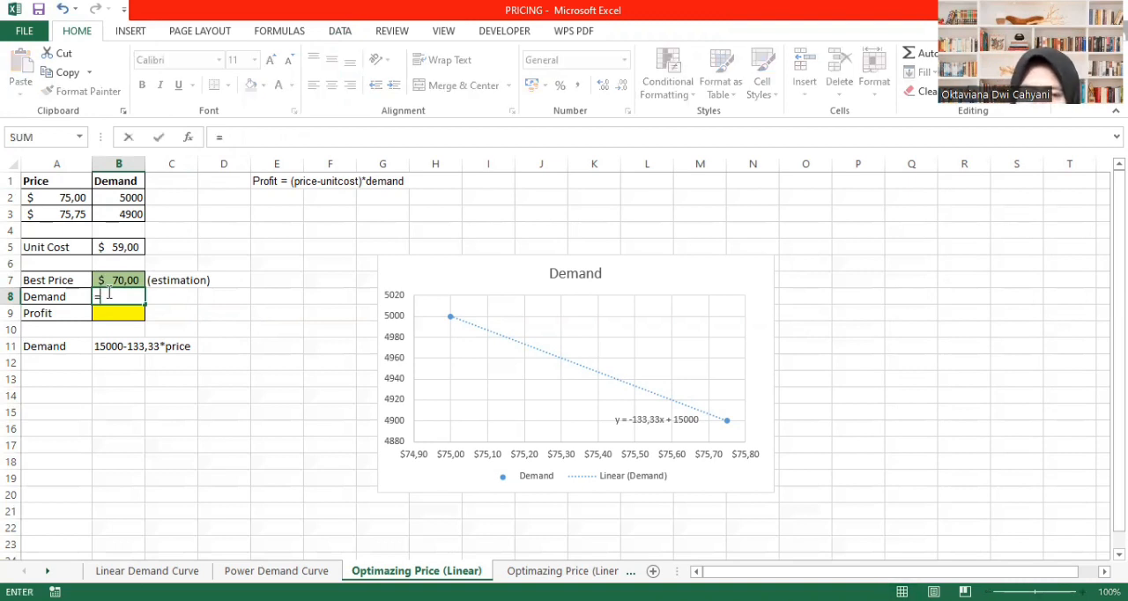
pyautogui.write('15')
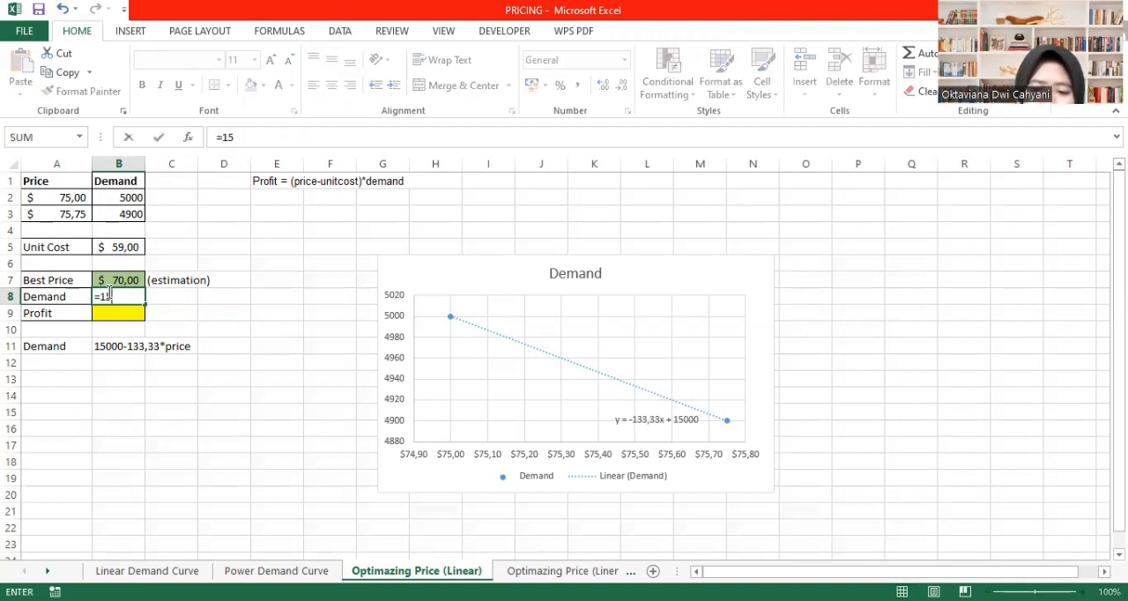
pyautogui.write('000-1')
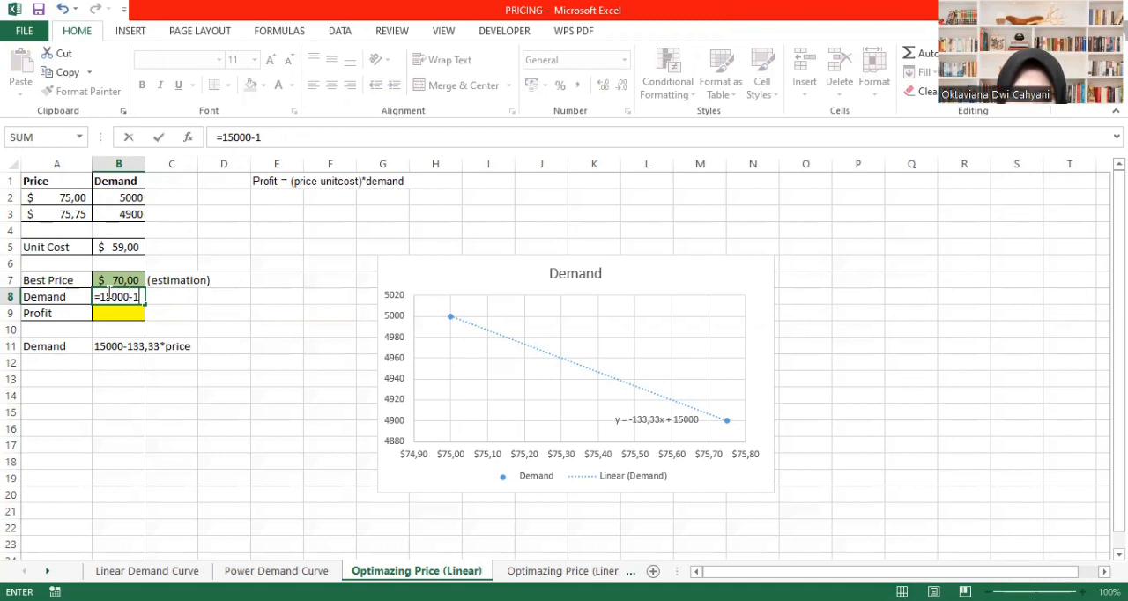
pyautogui.write('33,33*B7')
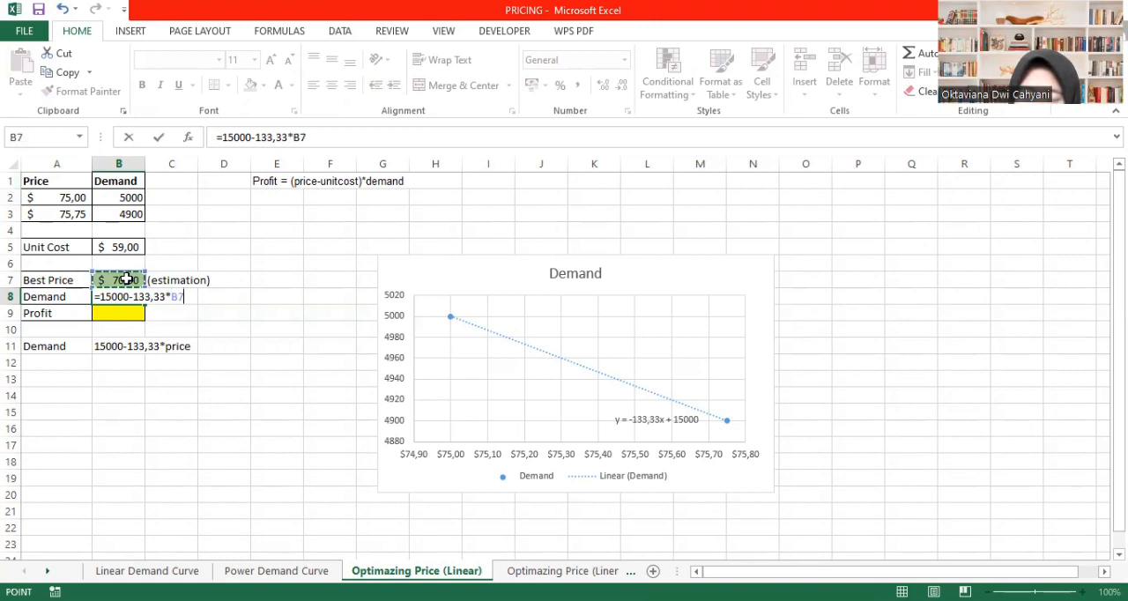
pyautogui.click(127, 279)
pyautogui.press('Return')
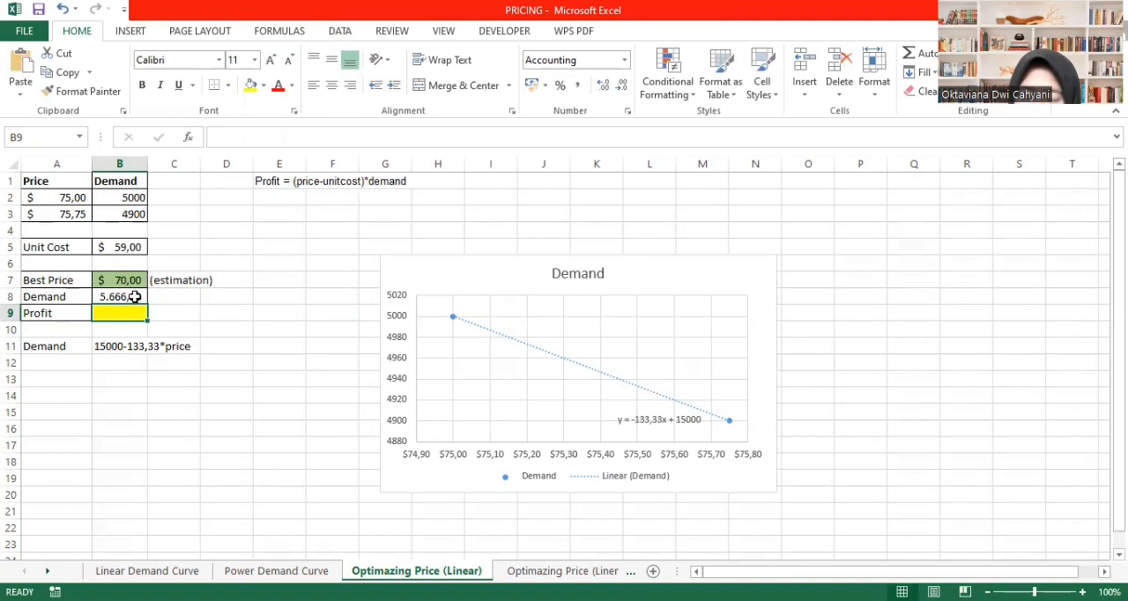
# - Reduce the calculated demand in B8 to one decimal place
pyautogui.click(135, 297)
pyautogui.click(622, 85)
pyautogui.click(325, 332)
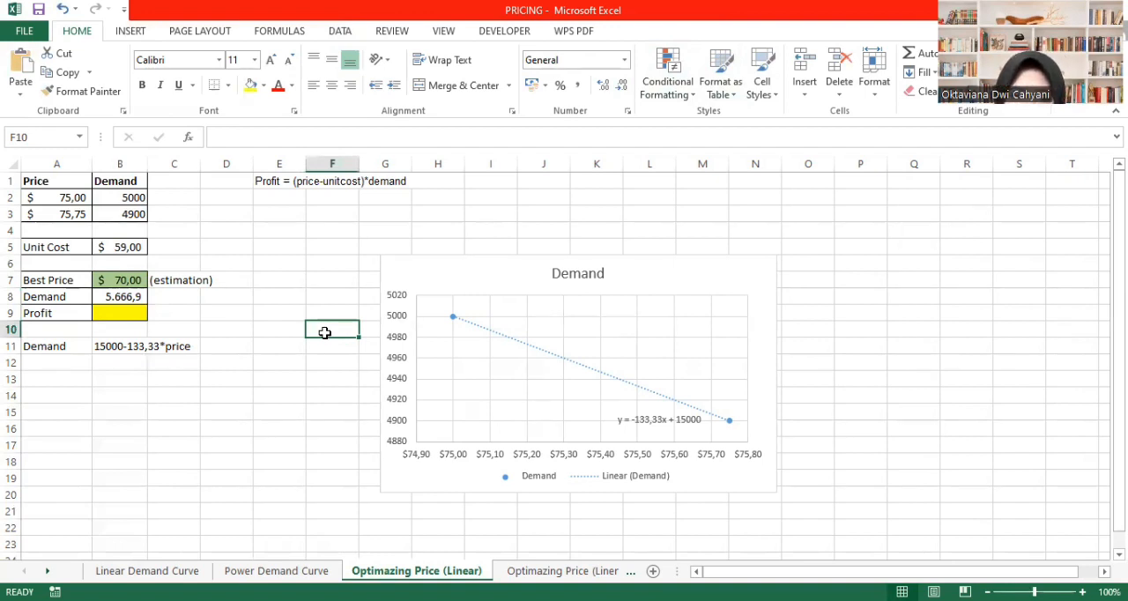
# - Calculate profit in B9 with the formula =(B7-B5)*B8
pyautogui.click(123, 311)
pyautogui.write('=(')
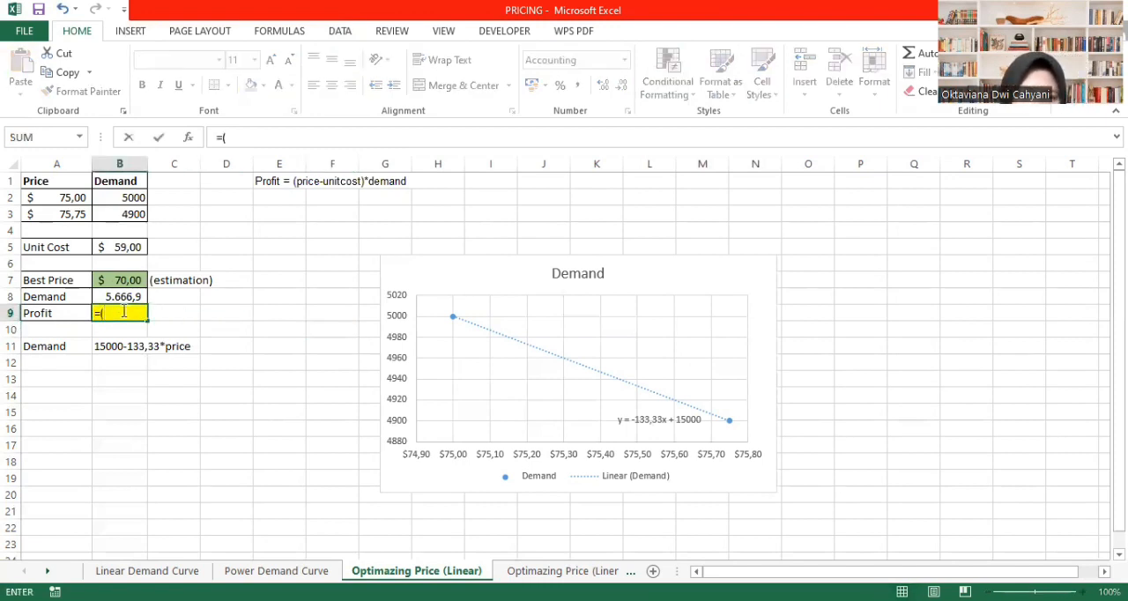
pyautogui.click(138, 279)
pyautogui.write('-')
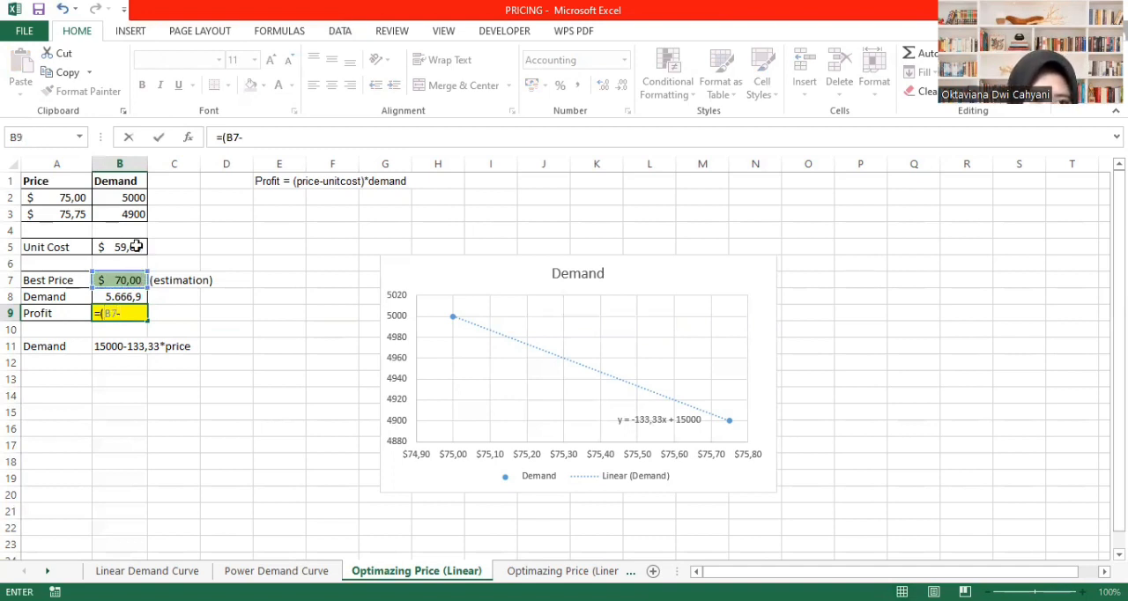
pyautogui.click(137, 247)
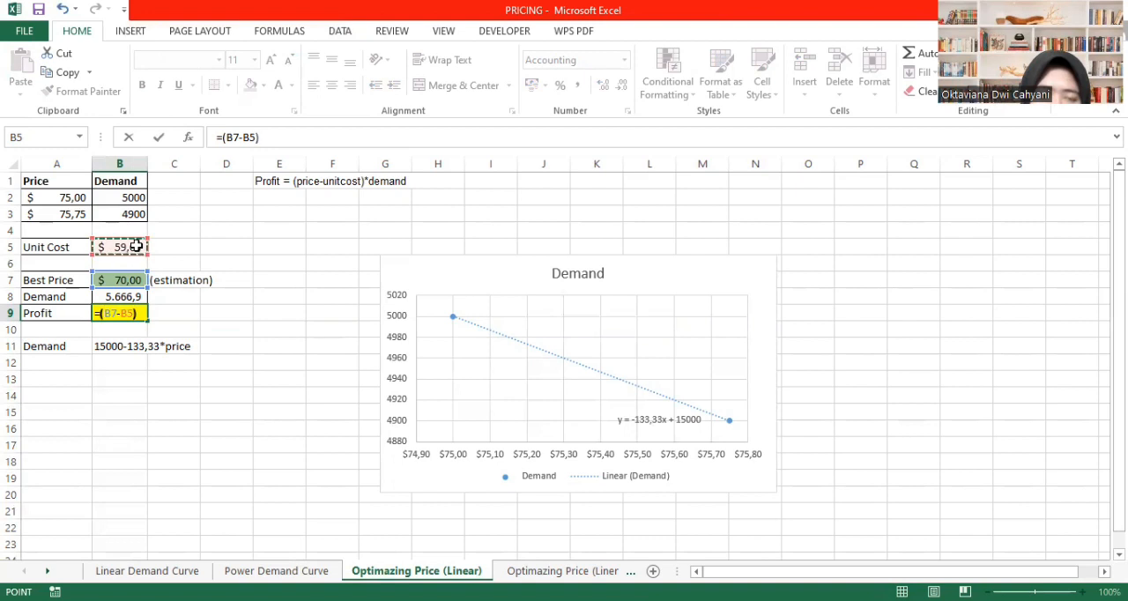
pyautogui.write(')*')
pyautogui.click(120, 295)
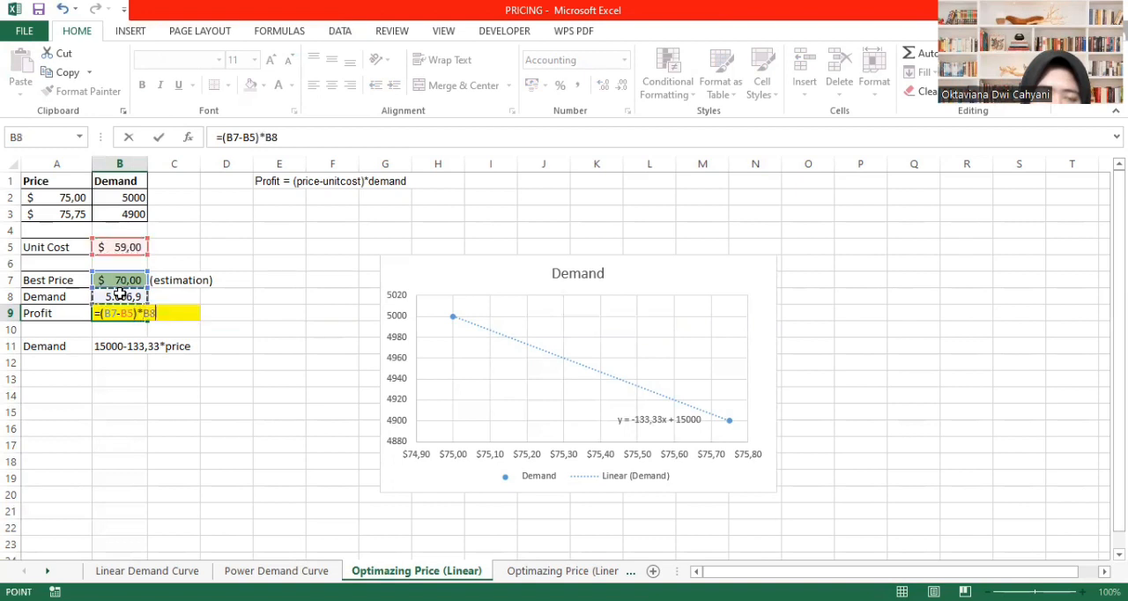
pyautogui.press('Return')
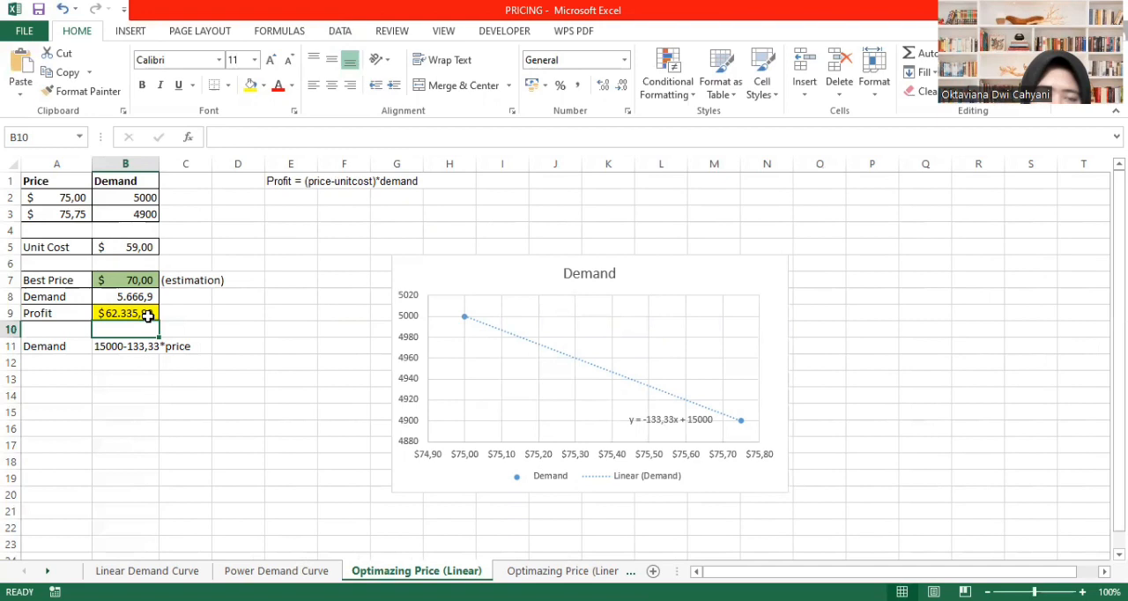
# - Reduce the profit amount in B9 to one decimal place
pyautogui.click(136, 314)
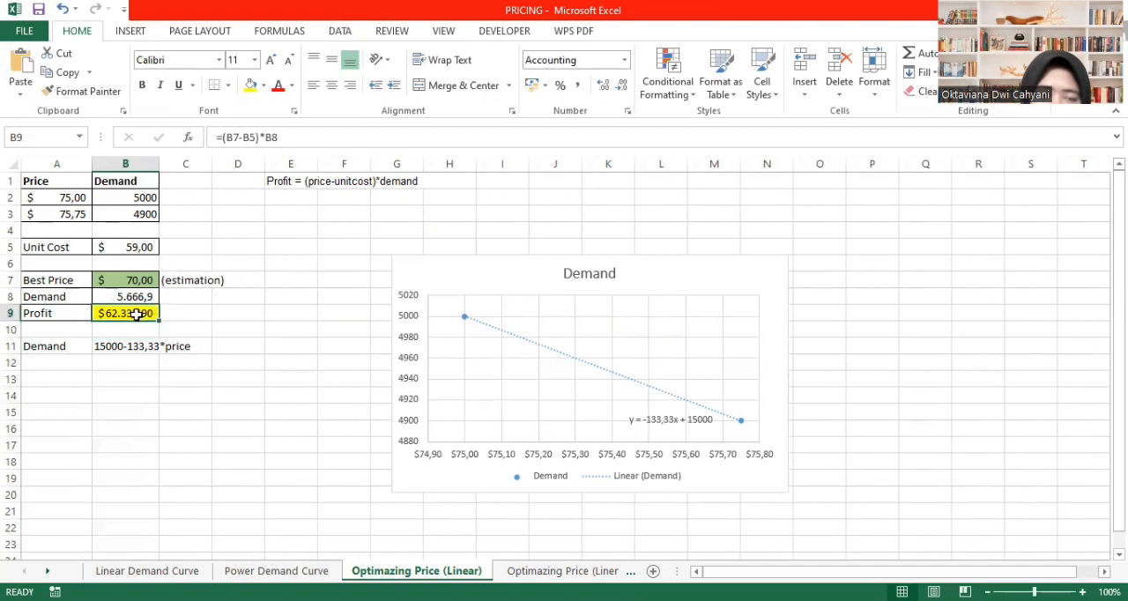
pyautogui.click(622, 87)
pyautogui.click(335, 369)
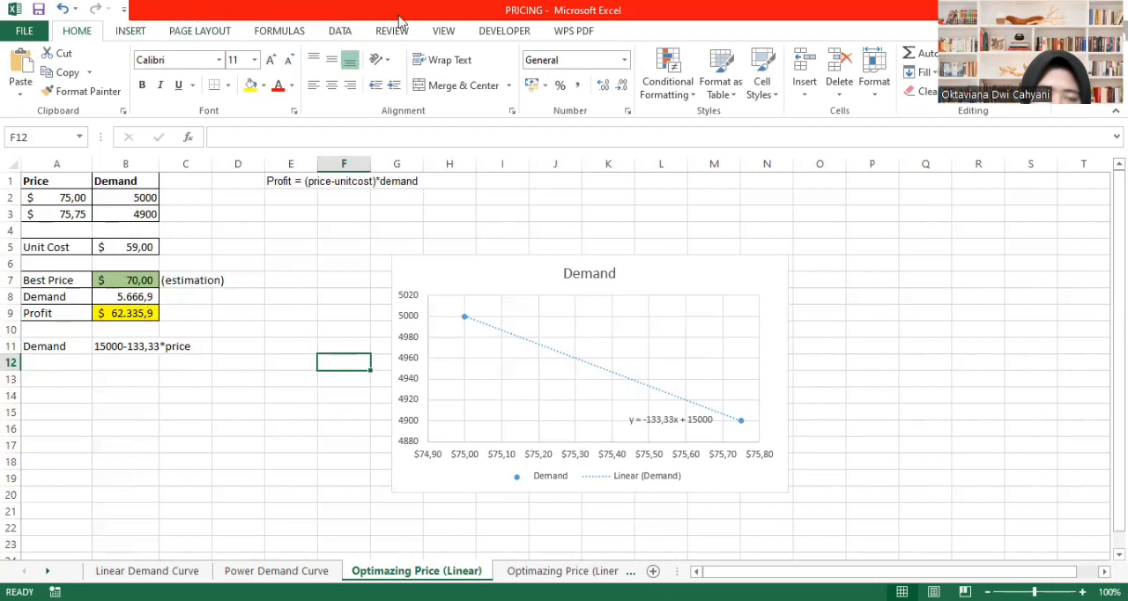
# - Run Solver to maximize the profit in B9 by changing the best price in B7, and keep the solution
pyautogui.click(338, 31)
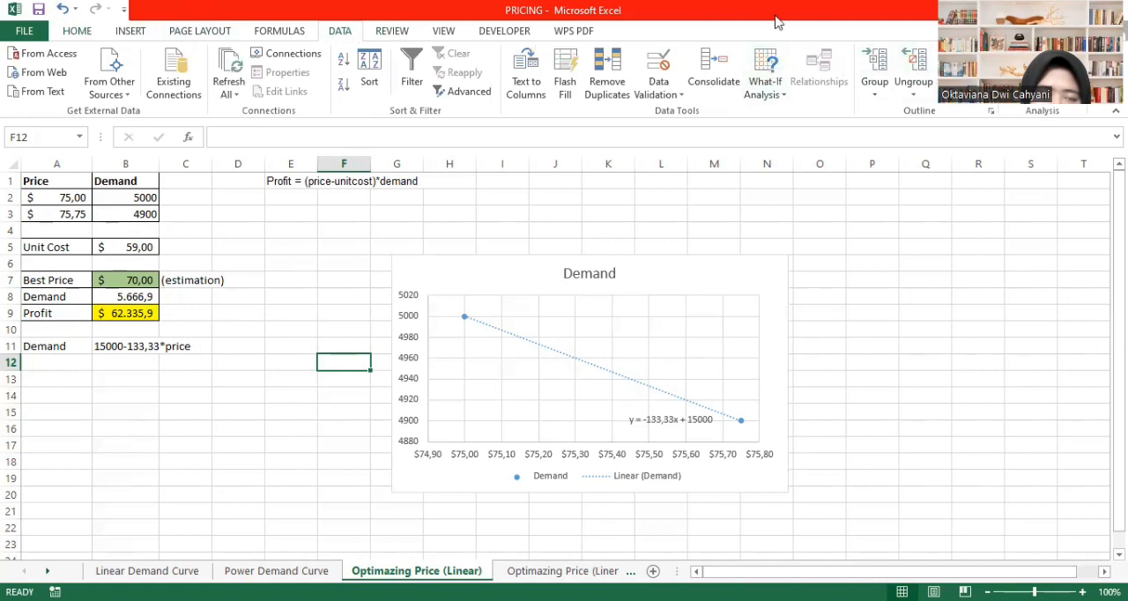
pyautogui.click(766, 84)
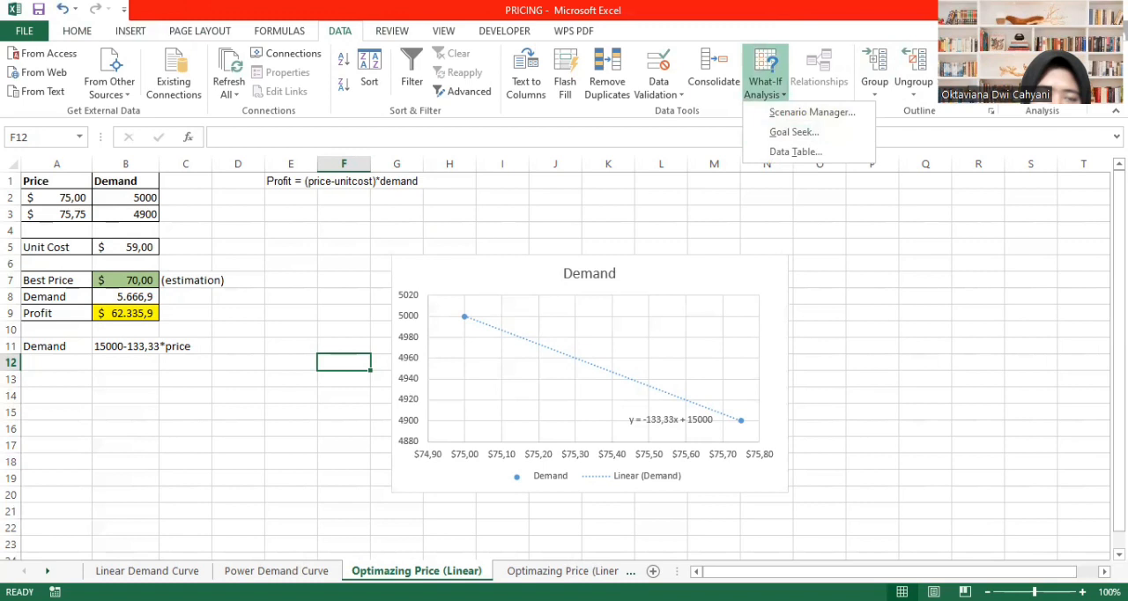
pyautogui.click(1025, 72)
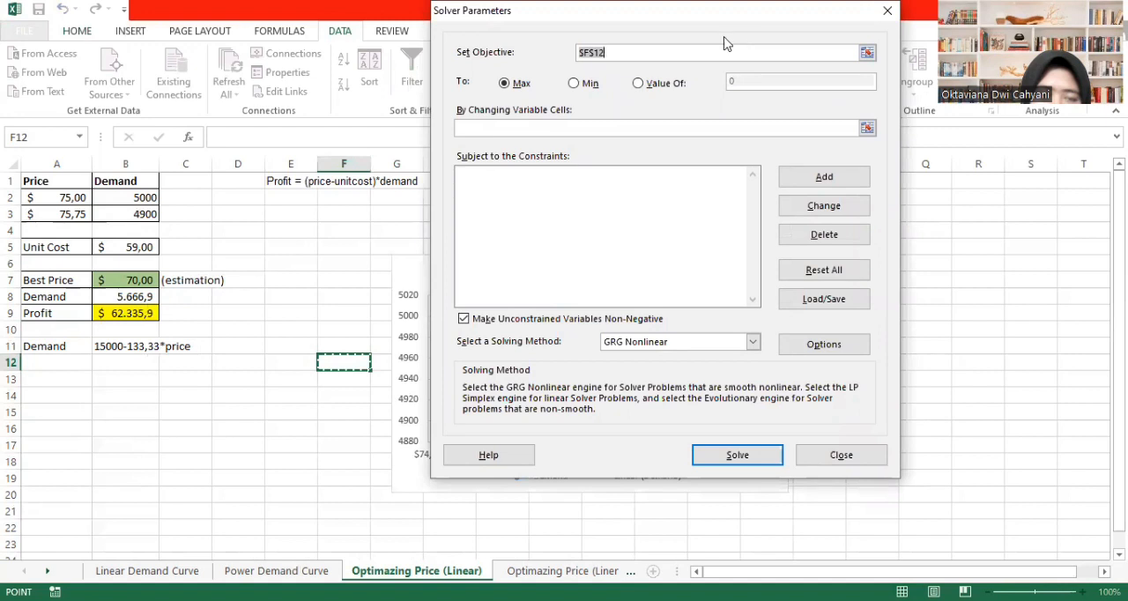
pyautogui.click(129, 314)
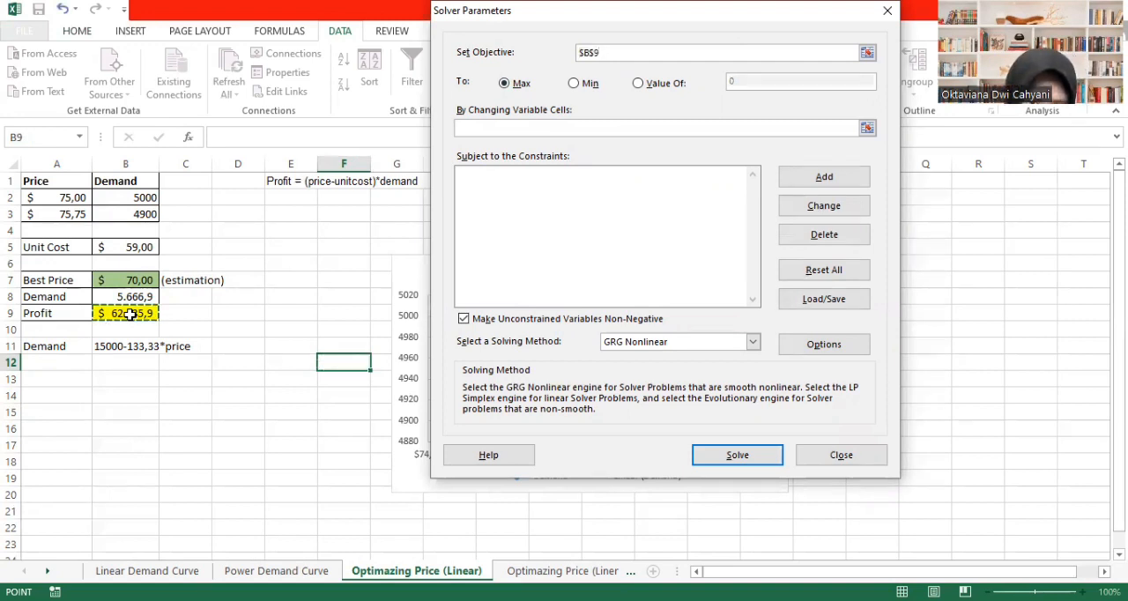
pyautogui.click(496, 130)
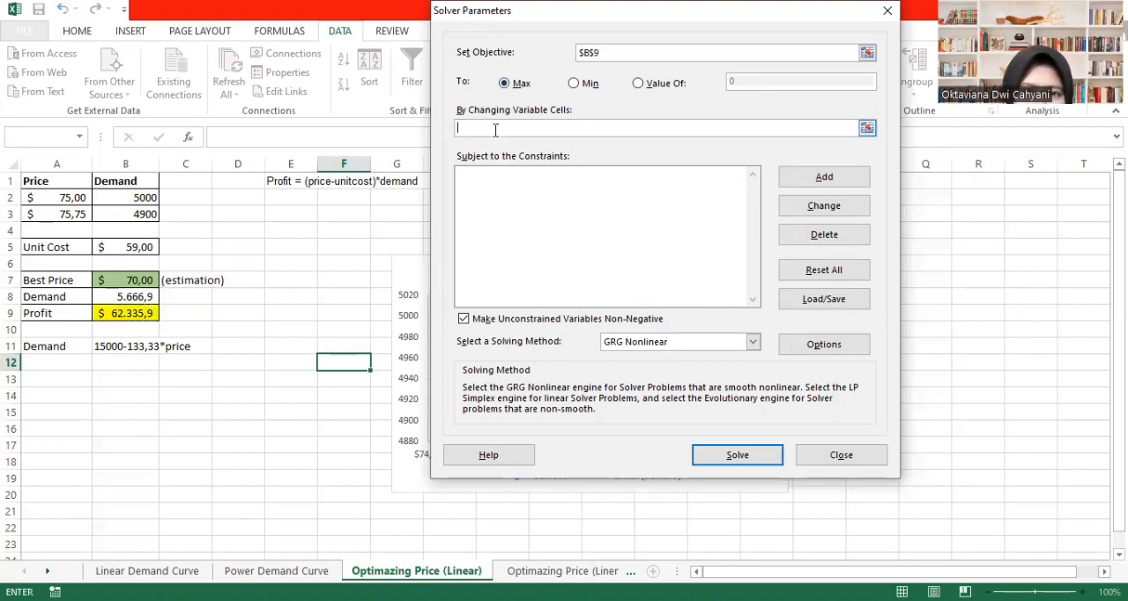
pyautogui.click(129, 280)
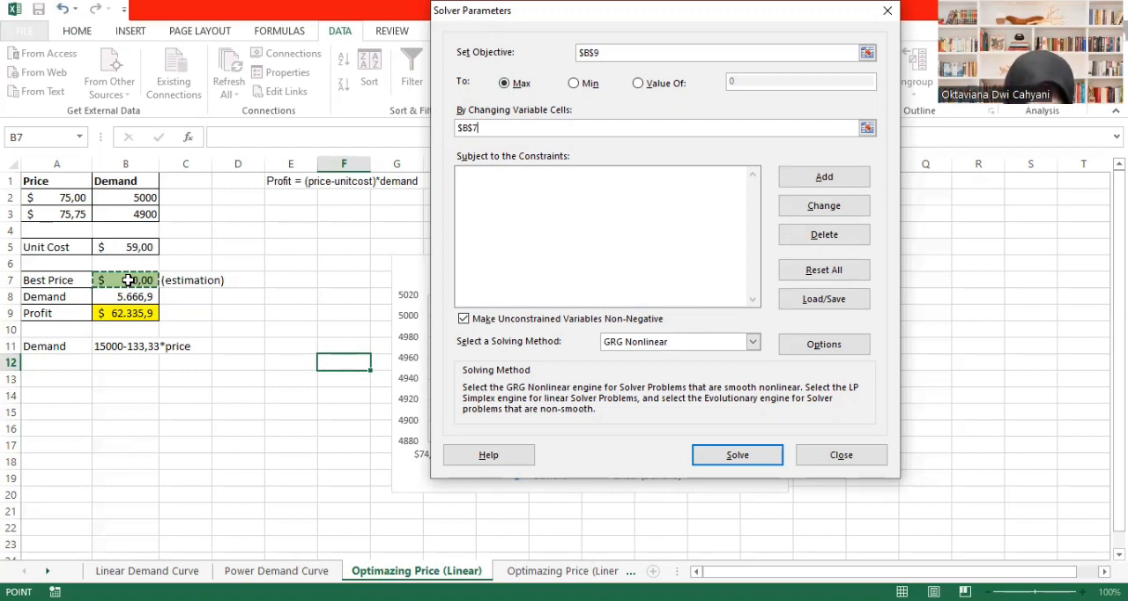
pyautogui.click(737, 457)
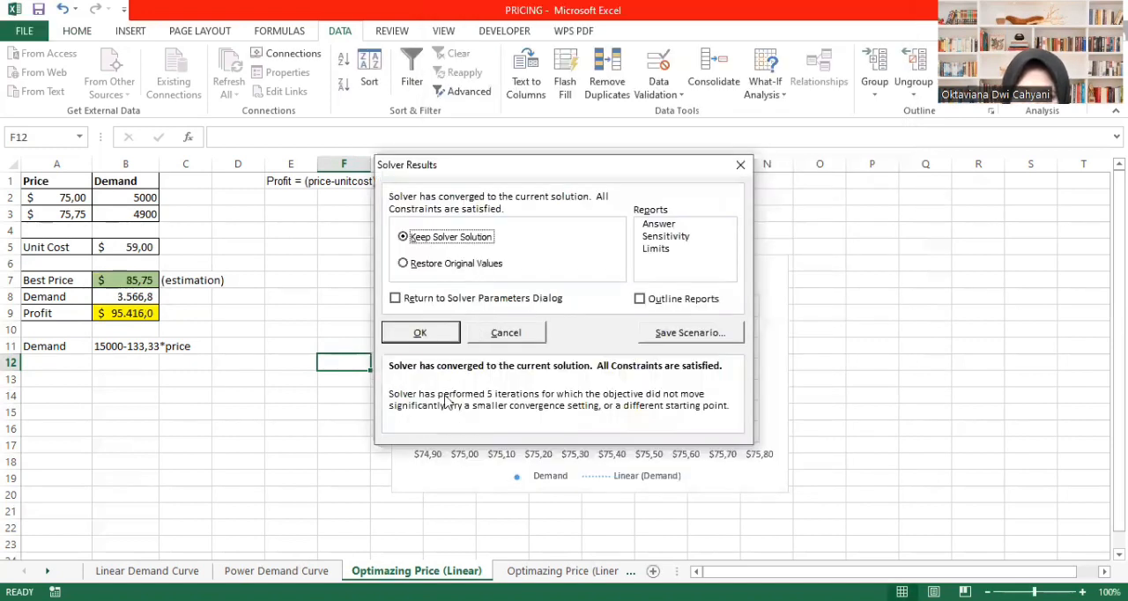
pyautogui.click(435, 331)
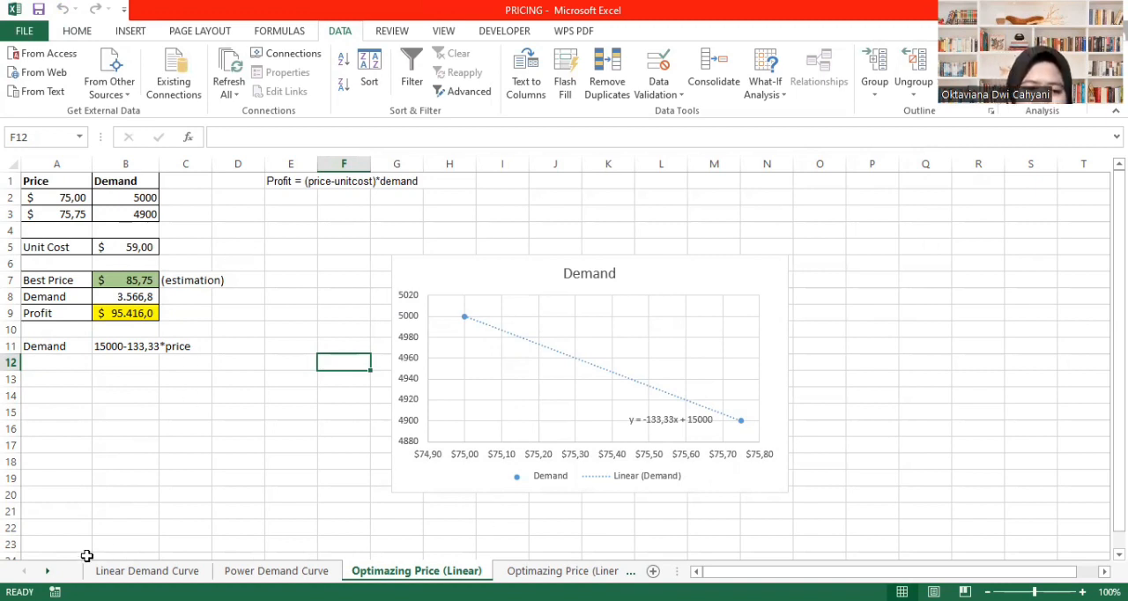
# - Switch to the Optimazing Price (Liner 2) sheet with the tie-in product exercise
pyautogui.click(48, 571)
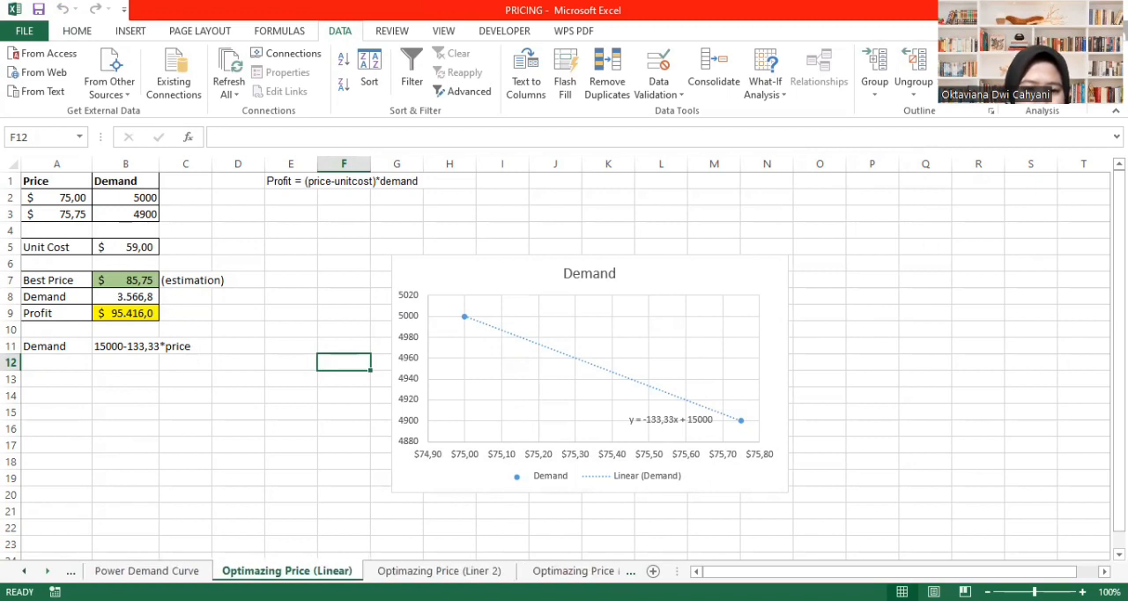
pyautogui.click(47, 571)
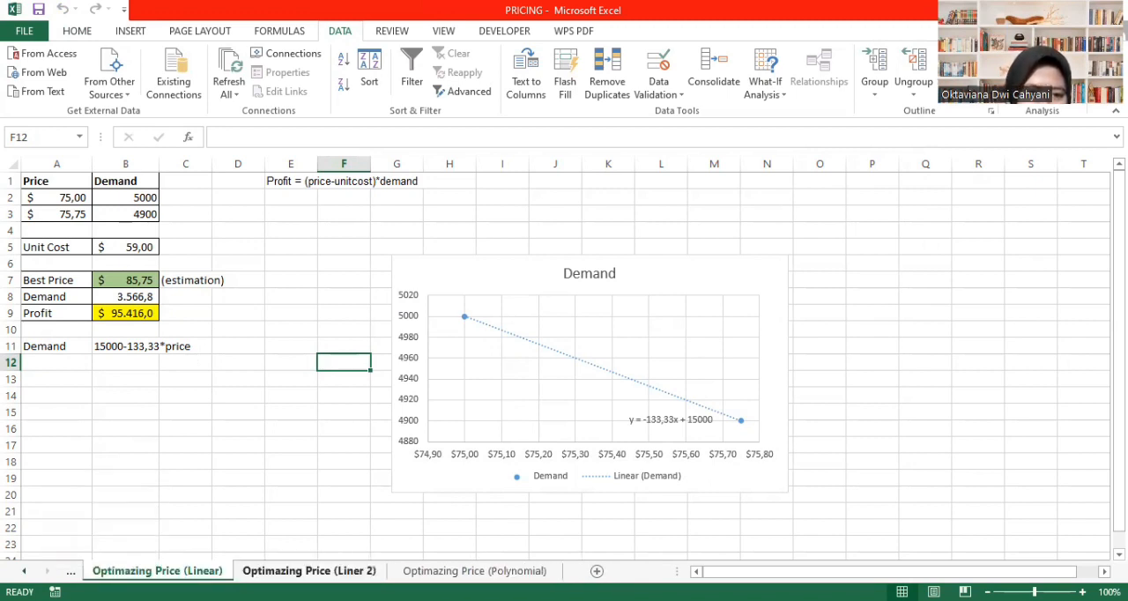
pyautogui.click(308, 572)
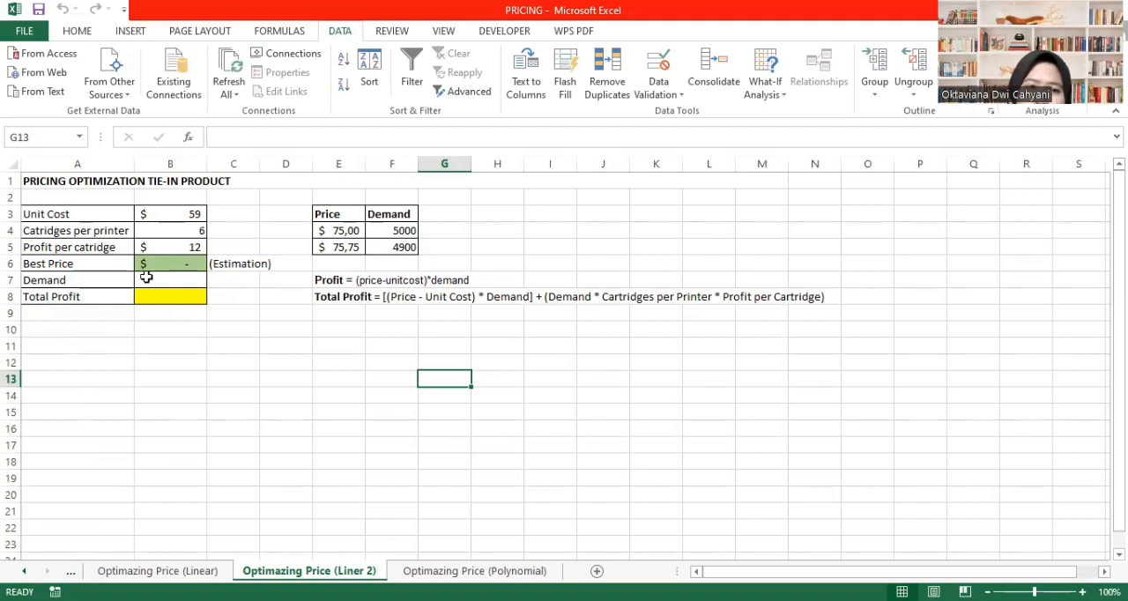
pyautogui.click(118, 236)
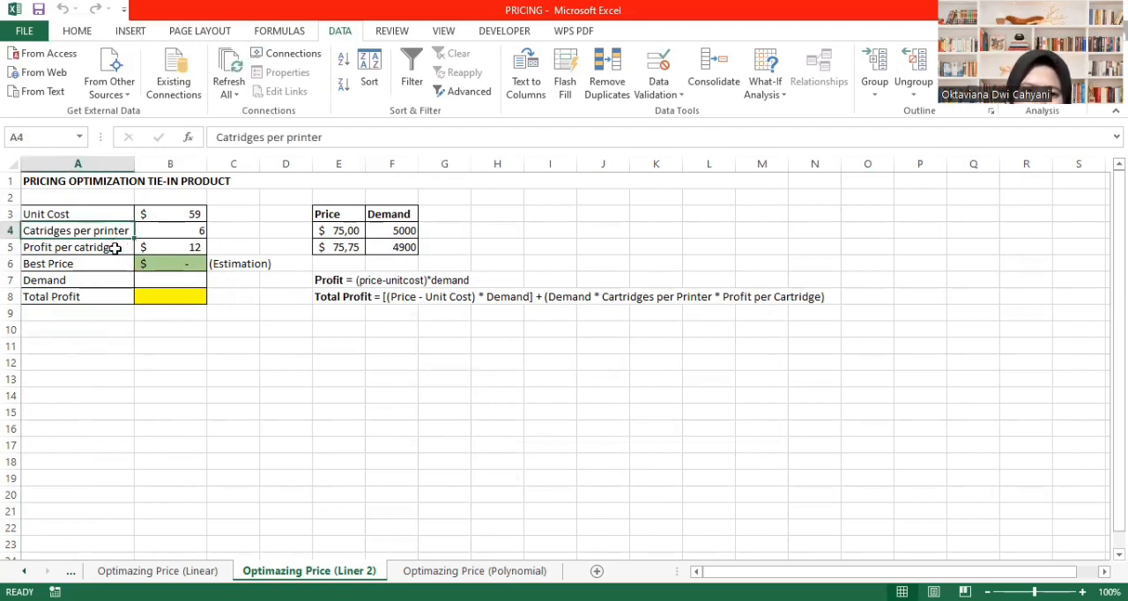
pyautogui.click(275, 407)
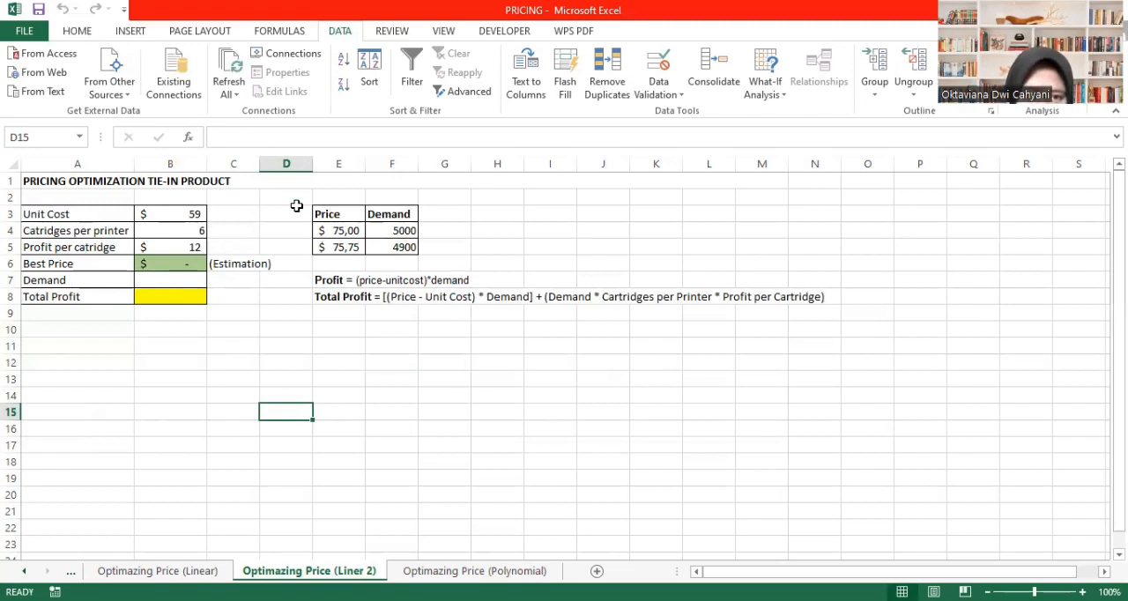
# - Insert a scatter chart of E3:F5 below the profit formulas and switch its rows and columns so Demand is plotted against Price
pyautogui.click(357, 218)
pyautogui.moveTo(357, 219); pyautogui.dragTo(403, 250)
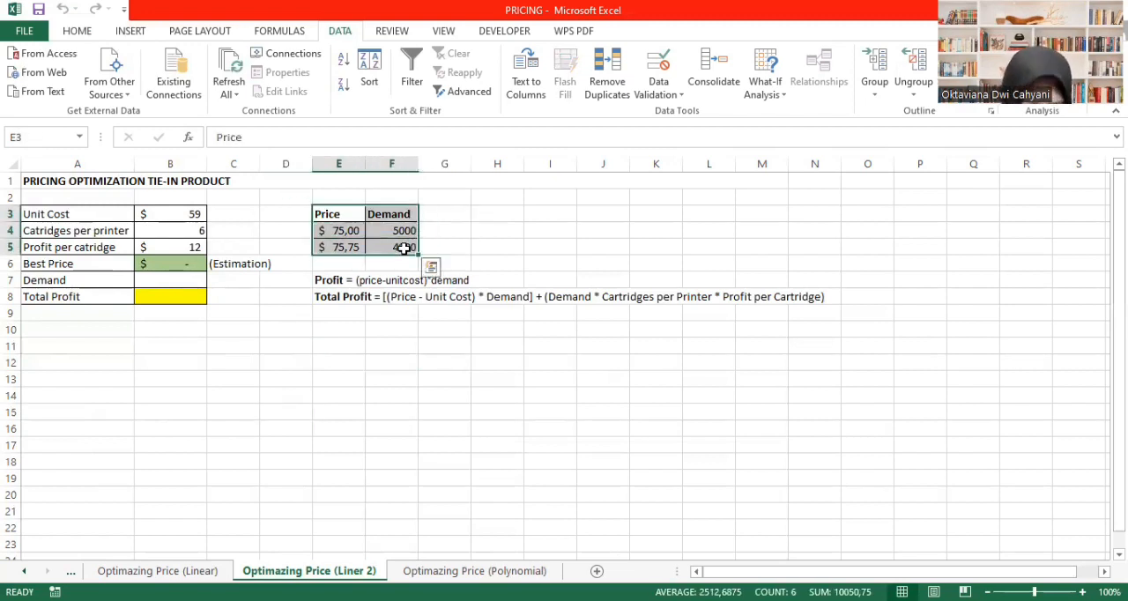
pyautogui.click(134, 32)
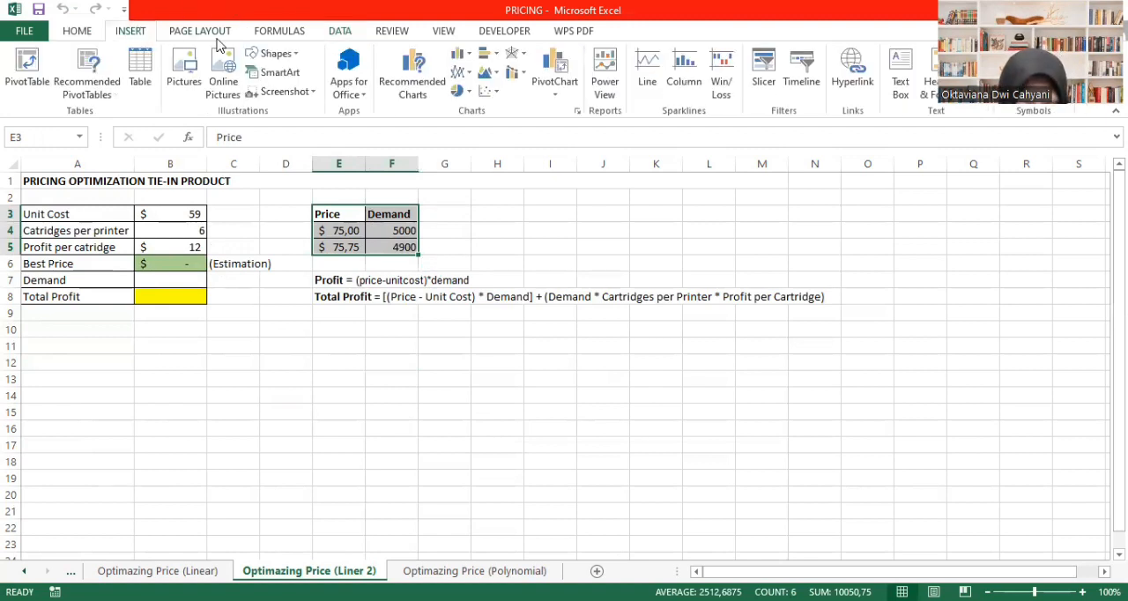
pyautogui.click(487, 91)
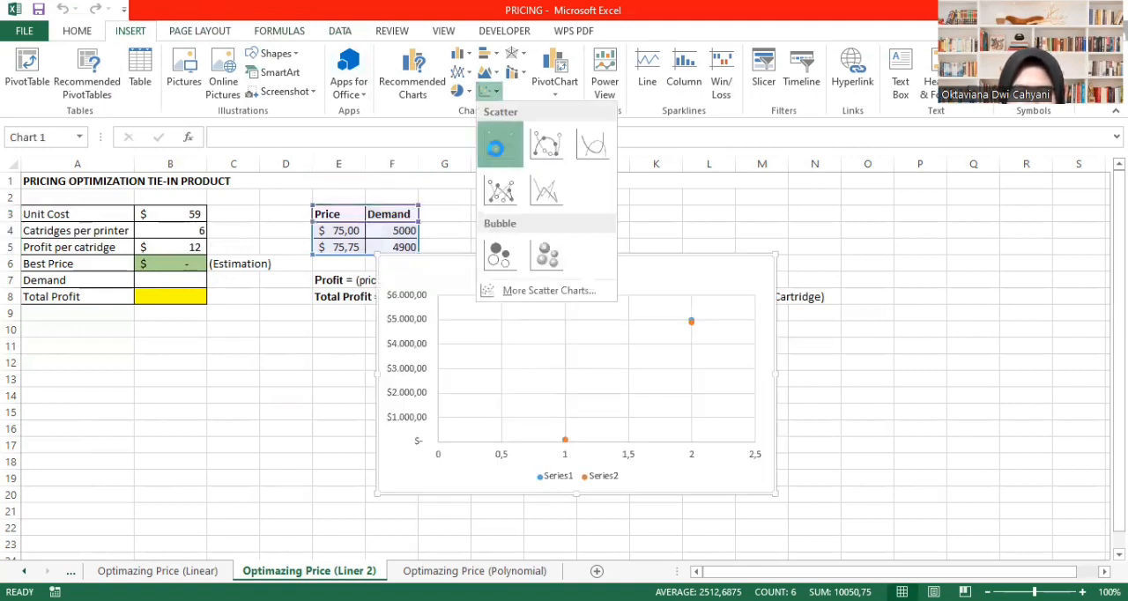
pyautogui.click(497, 146)
pyautogui.moveTo(514, 256); pyautogui.dragTo(447, 317)
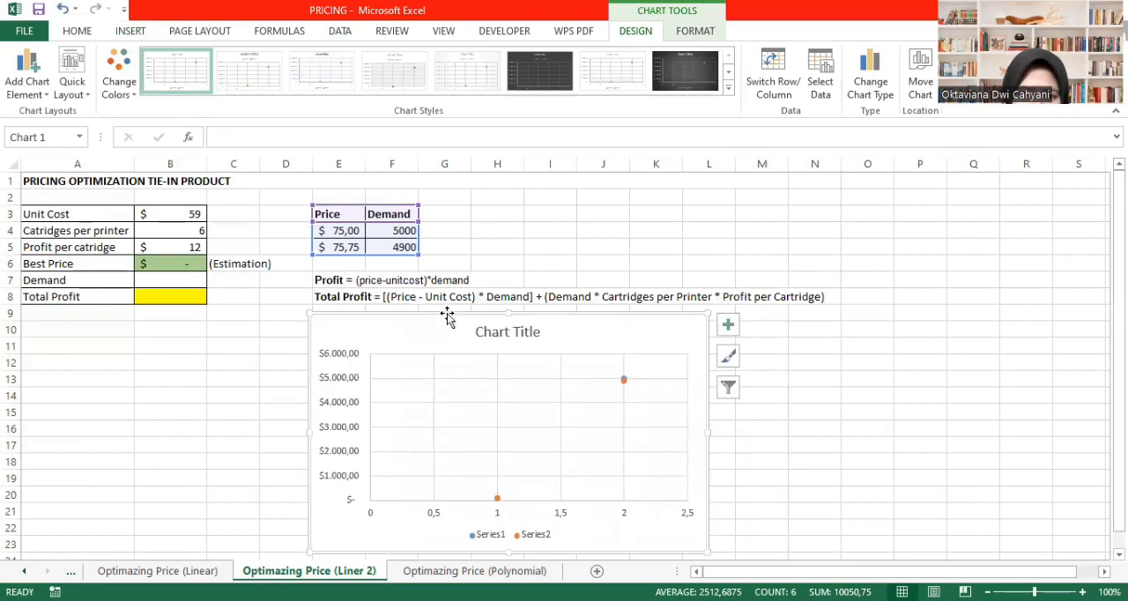
pyautogui.click(767, 77)
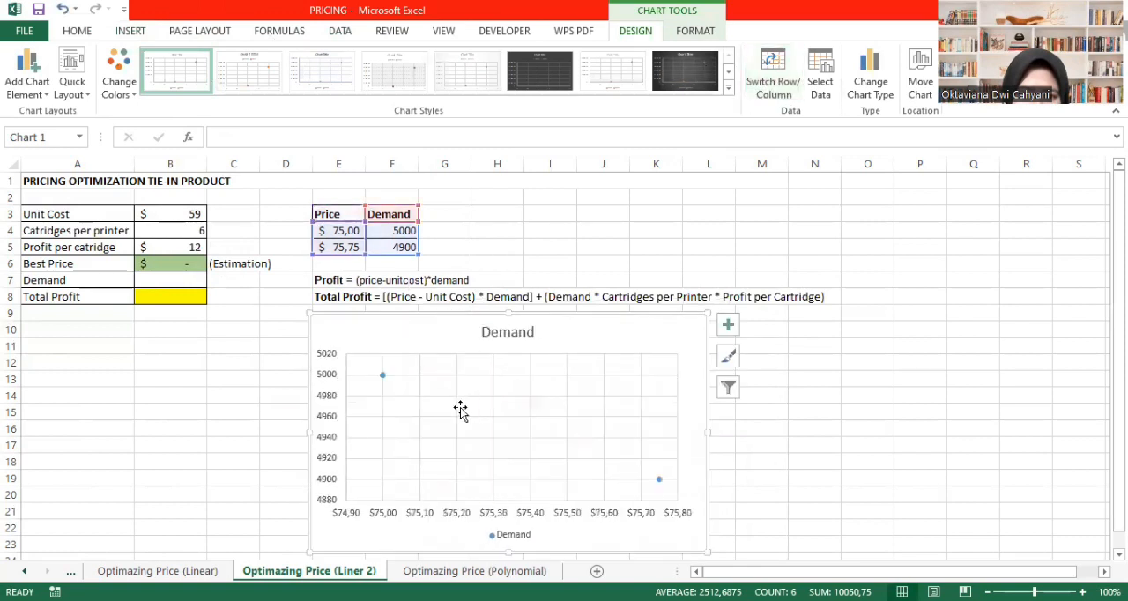
# - Add a linear trendline to the Demand series in the chart and display its equation
pyautogui.click(382, 376)
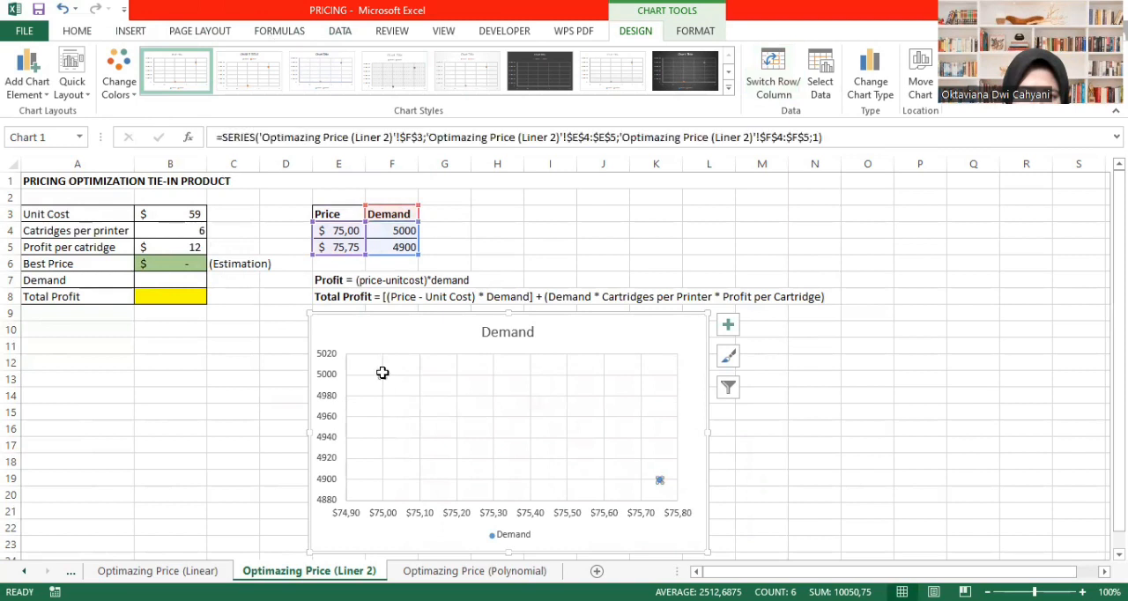
pyautogui.rightClick(383, 375)
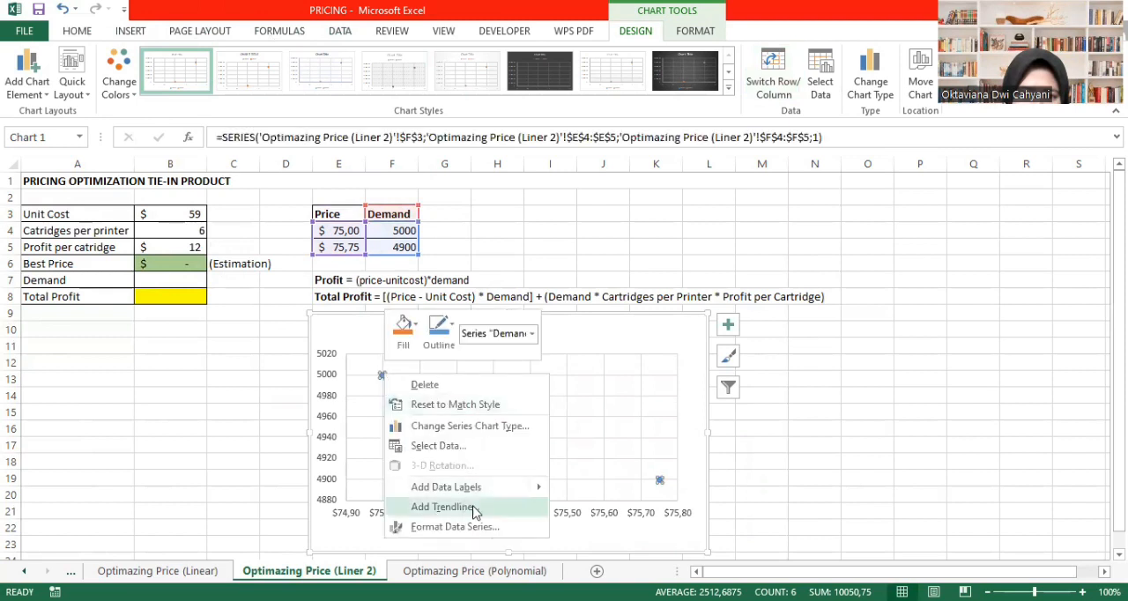
pyautogui.click(473, 508)
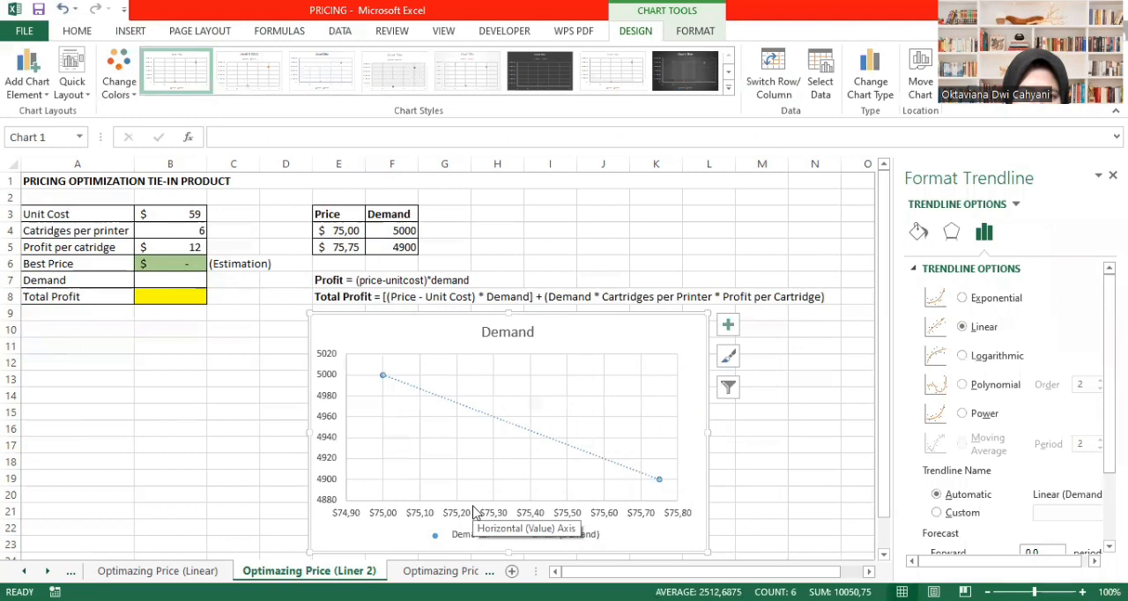
pyautogui.scroll(-3, 911, 483)
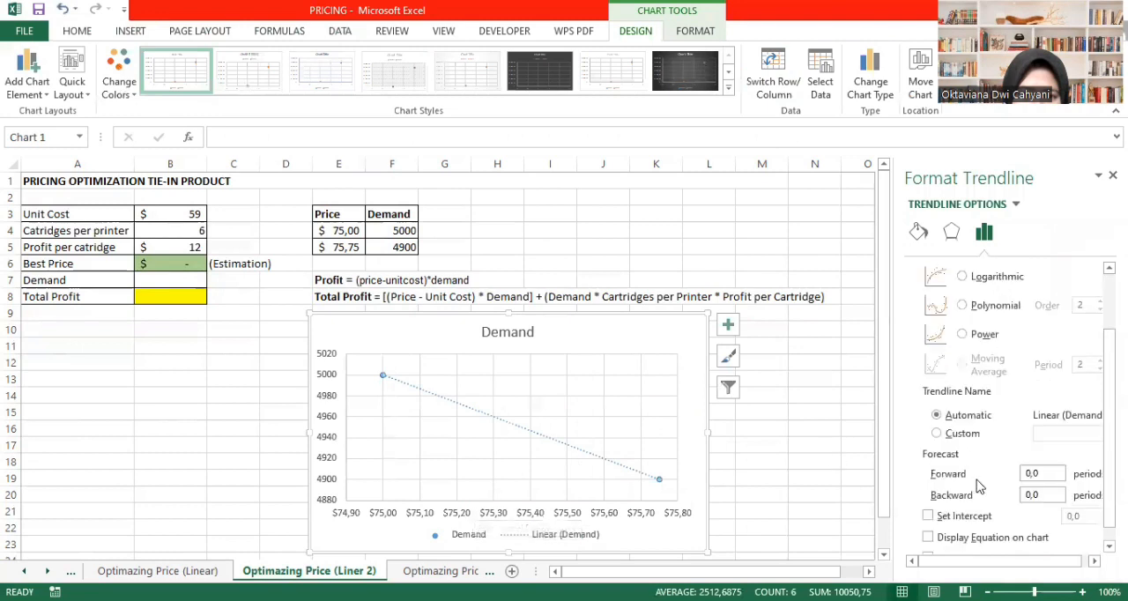
pyautogui.click(928, 537)
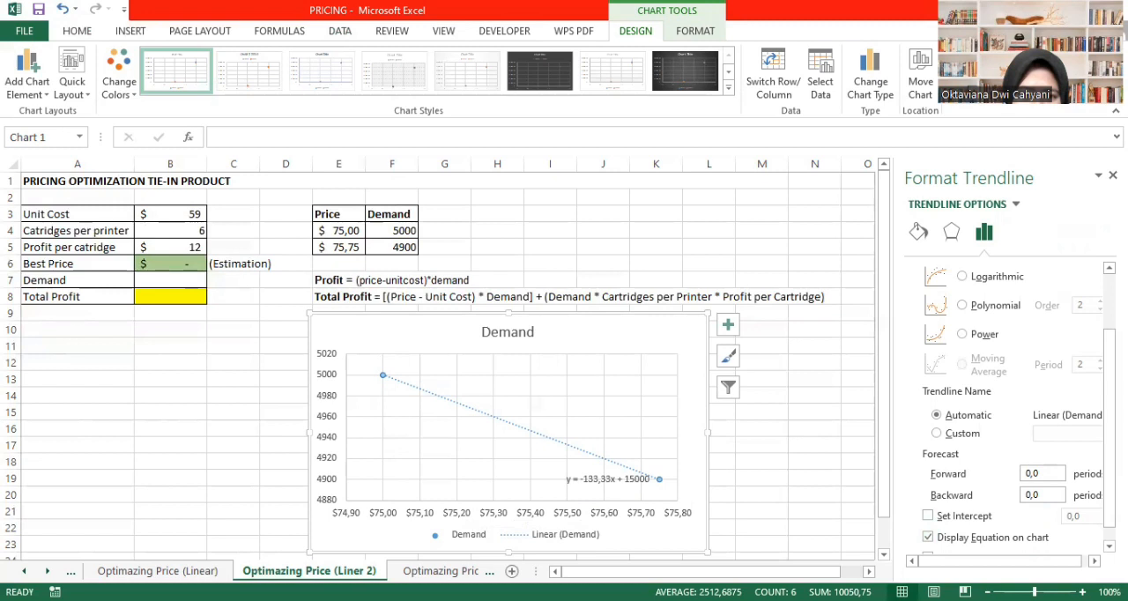
pyautogui.click(1113, 176)
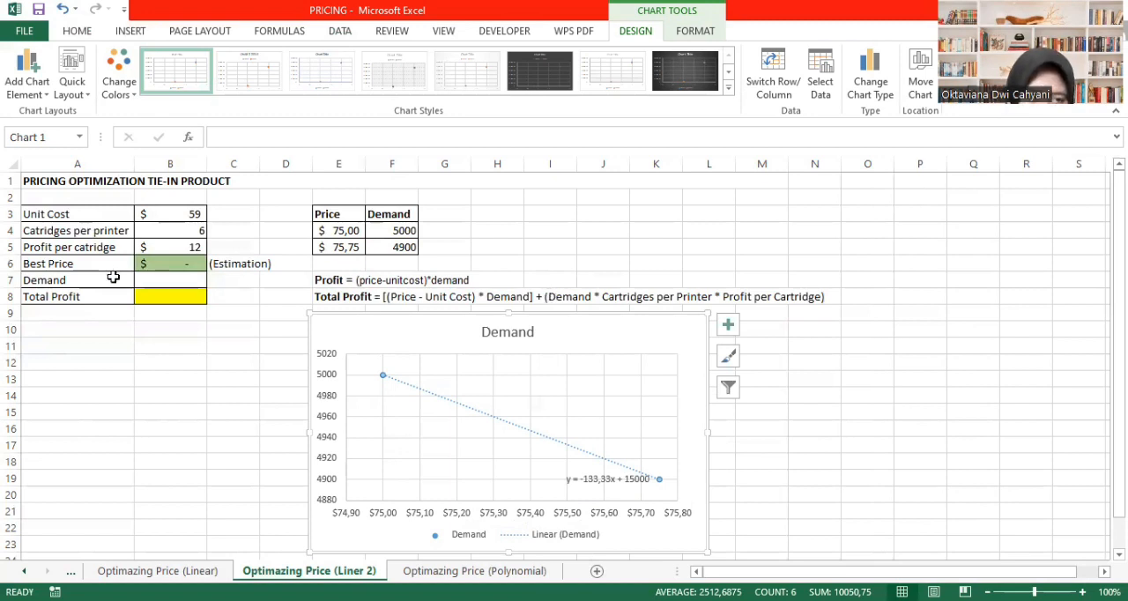
# - Enter 70 as the estimated best price in B6
pyautogui.click(162, 283)
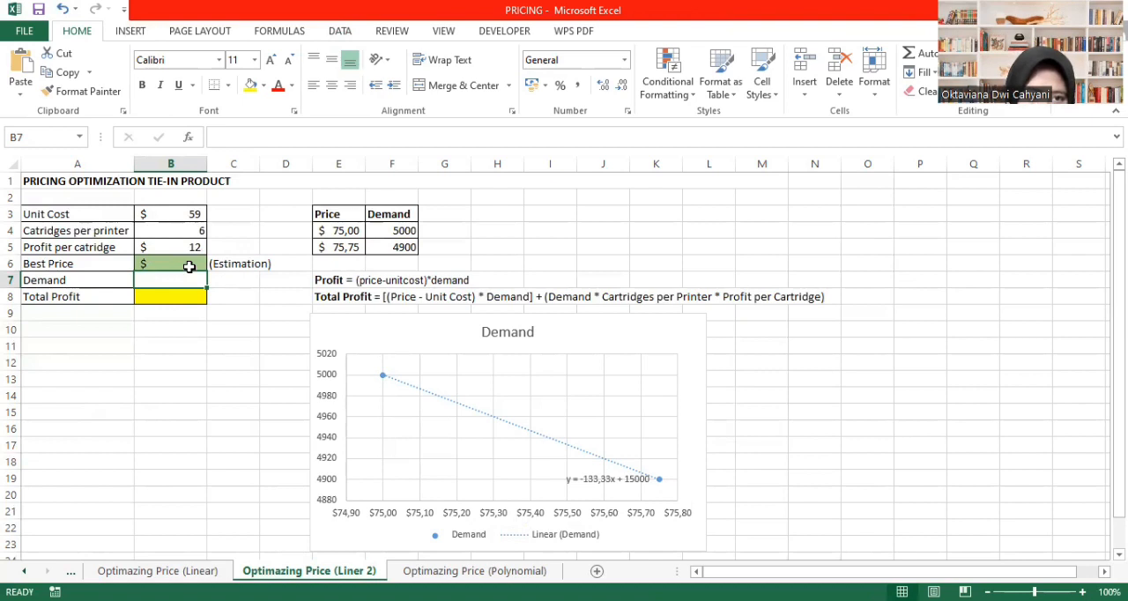
pyautogui.click(189, 266)
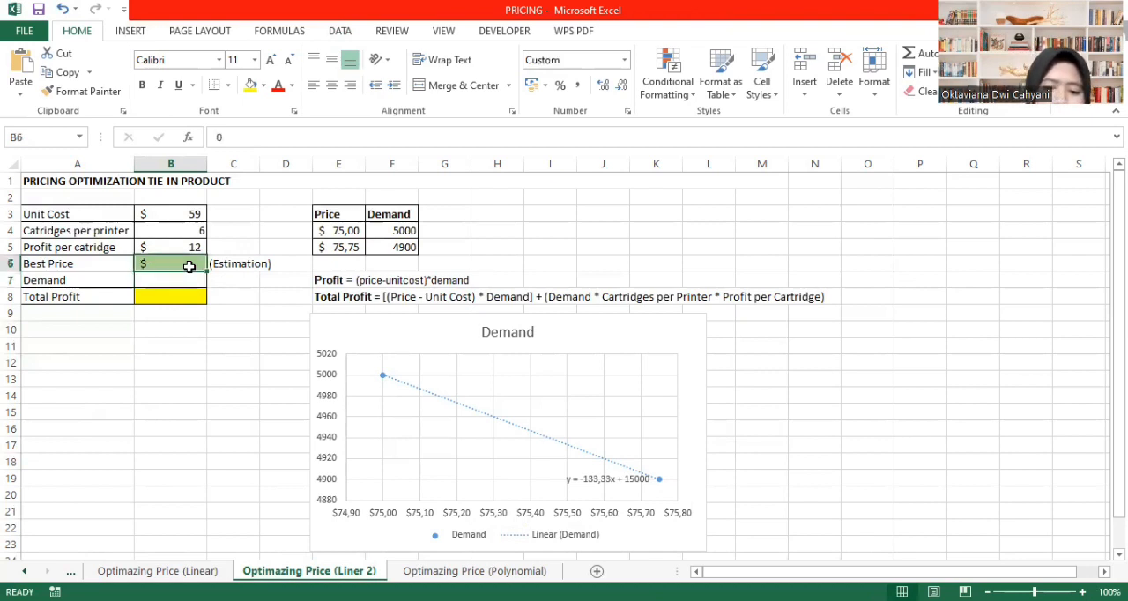
pyautogui.write('70')
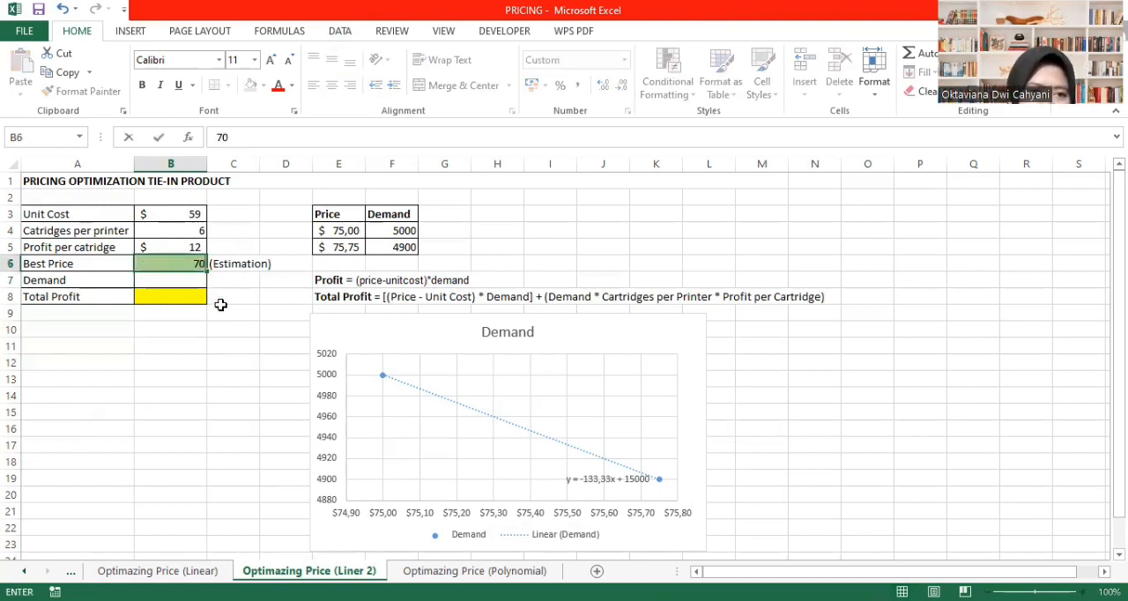
pyautogui.click(220, 304)
# - Calculate the demand in B7 from the trendline equation with the formula =15000-133,33*B6
pyautogui.click(182, 281)
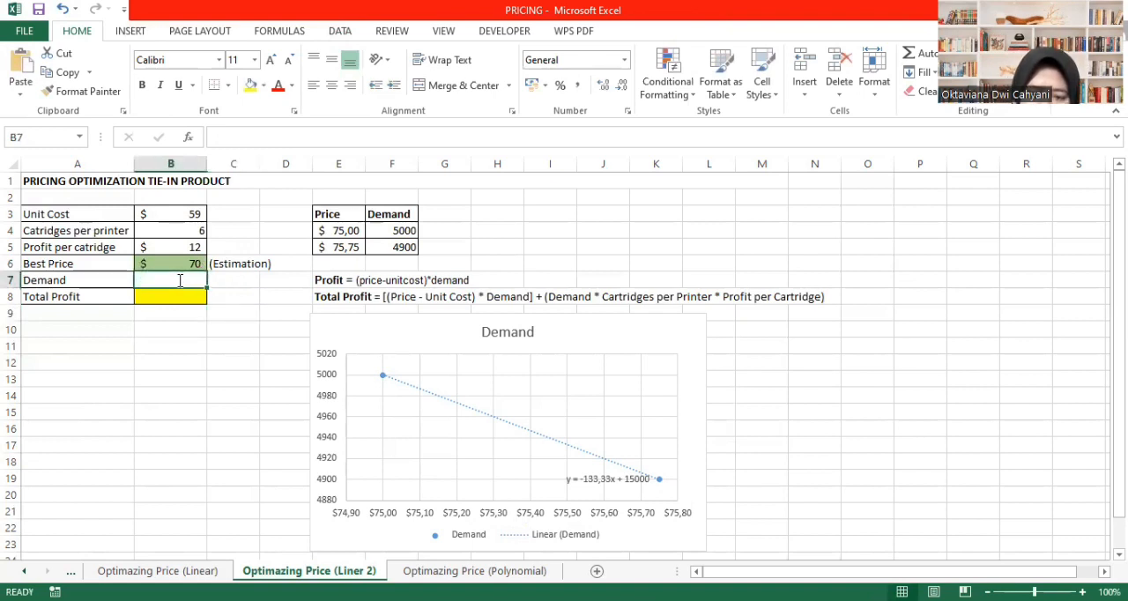
pyautogui.write('=')
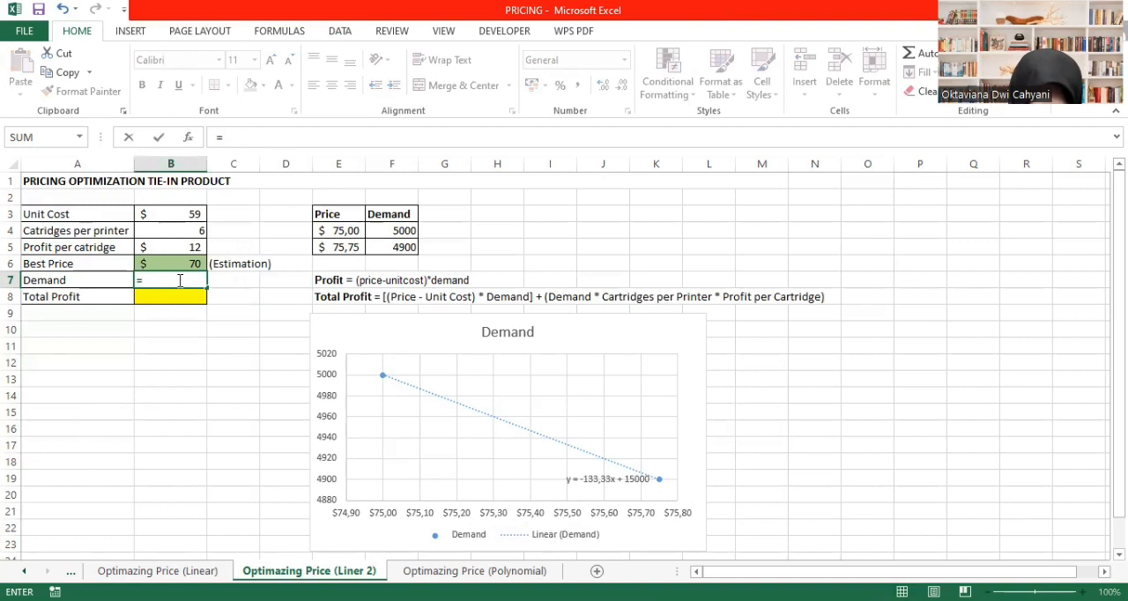
pyautogui.write('15000-133,33')
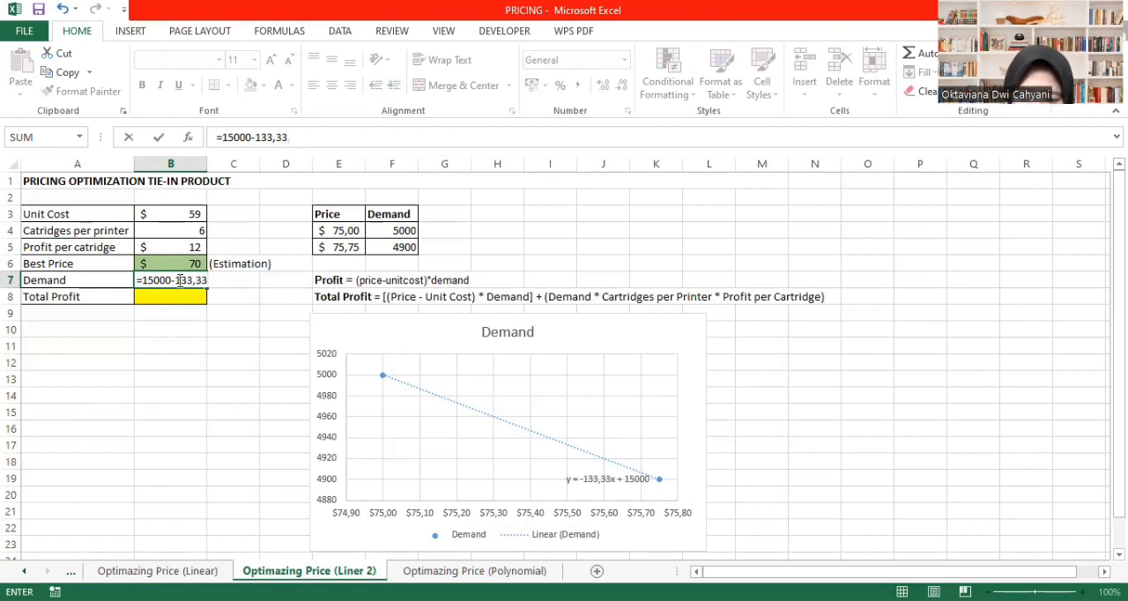
pyautogui.write('*')
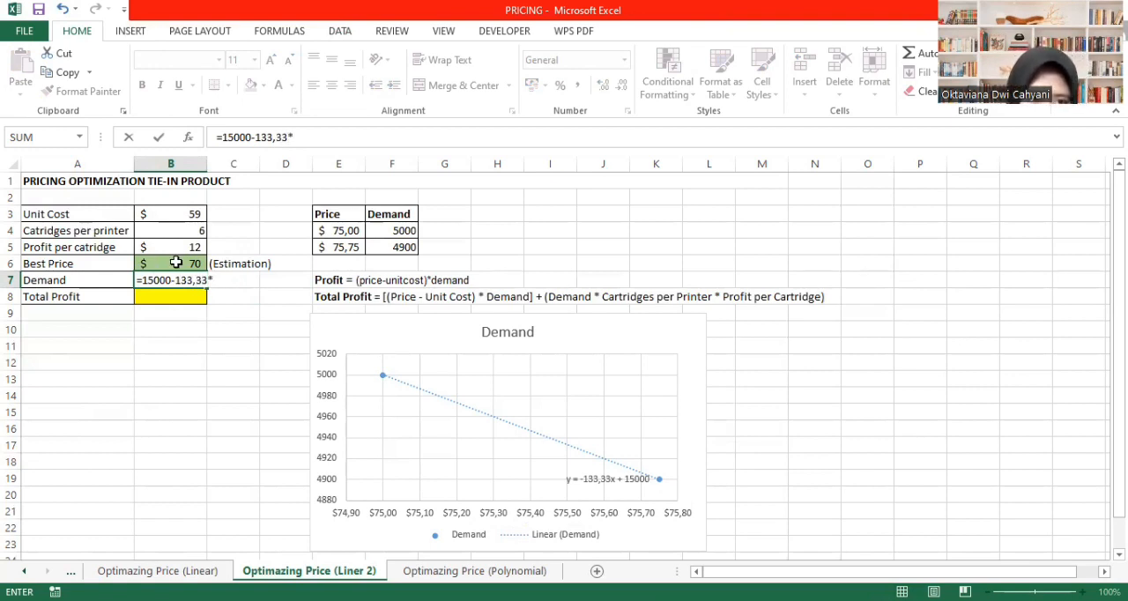
pyautogui.click(176, 262)
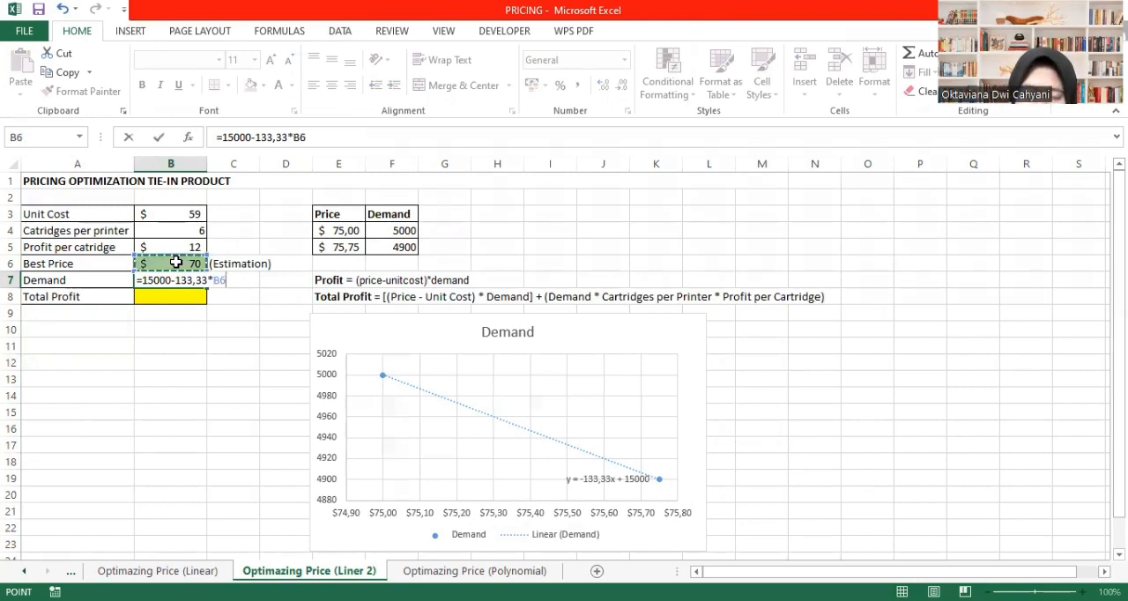
pyautogui.press('Return')
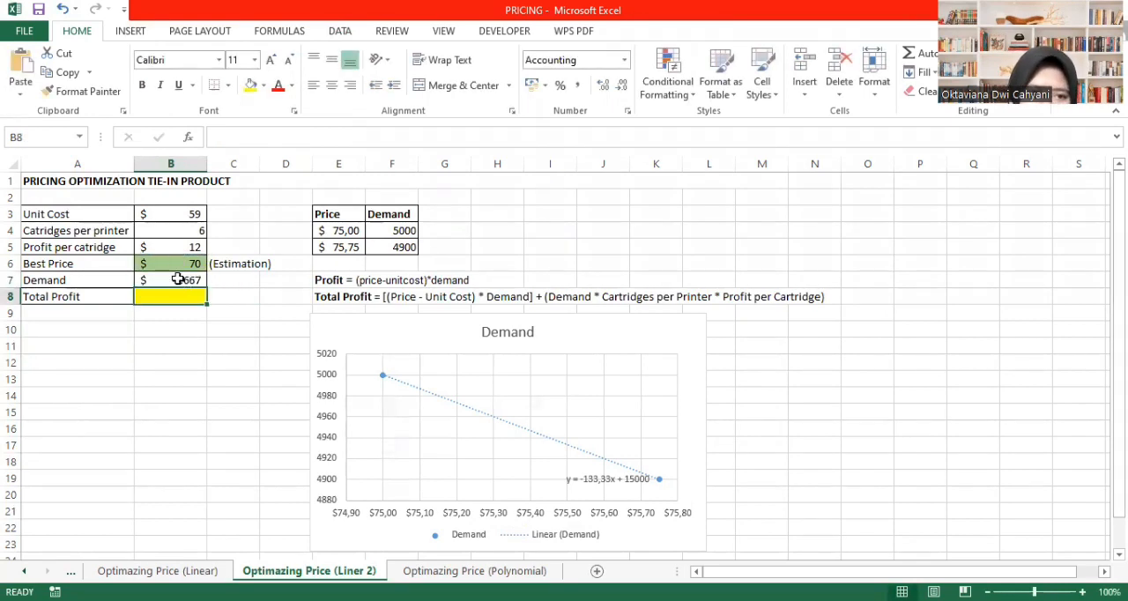
# - Change the number format of the demand in B7 to General
pyautogui.click(179, 278)
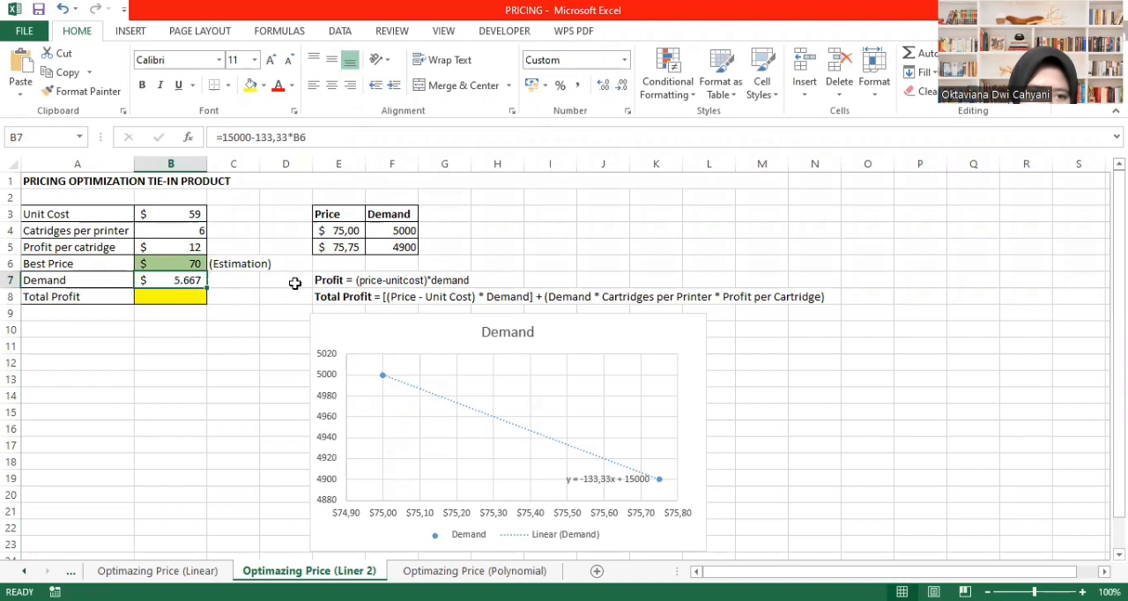
pyautogui.click(604, 85)
pyautogui.click(625, 60)
pyautogui.click(621, 88)
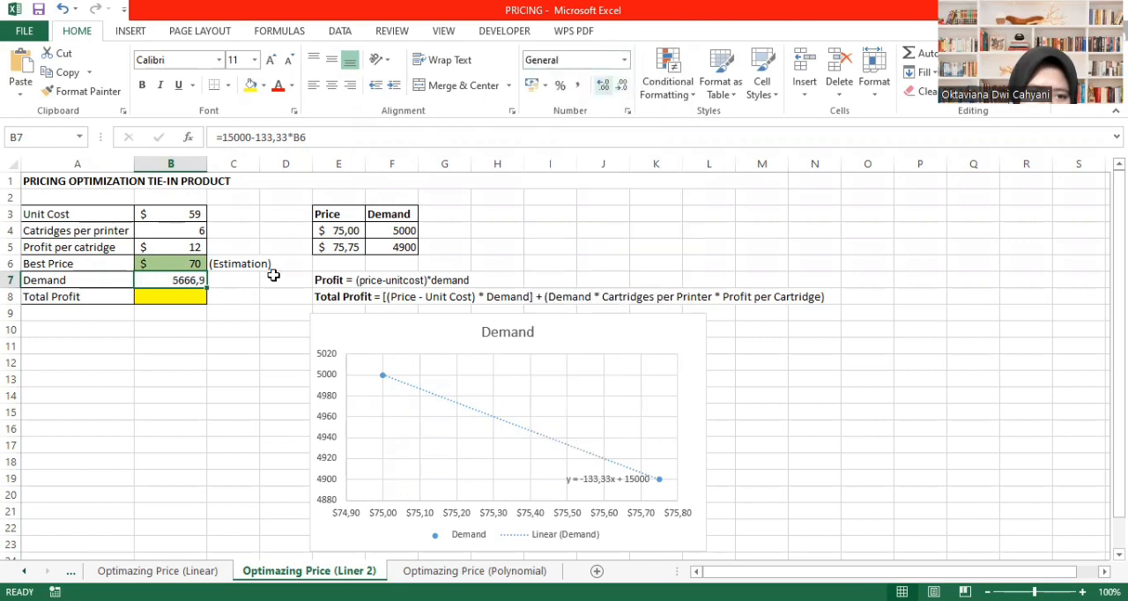
pyautogui.click(224, 329)
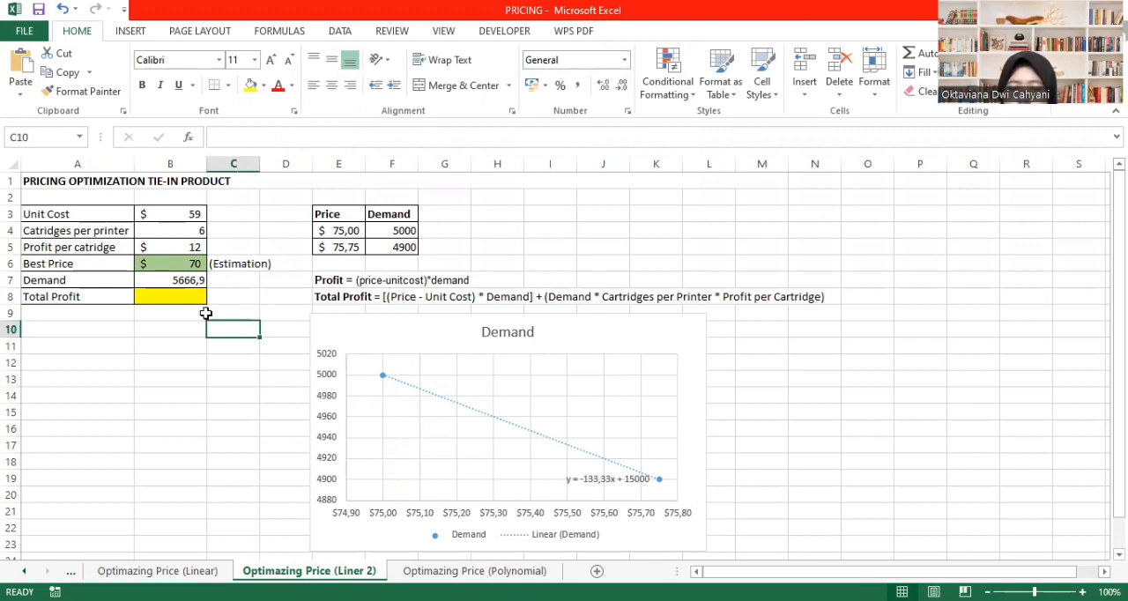
# - Calculate the total profit in B8, including cartridge profit, with the formula =((B6-B3)*B7)+(B7*B4*B5)
pyautogui.click(173, 296)
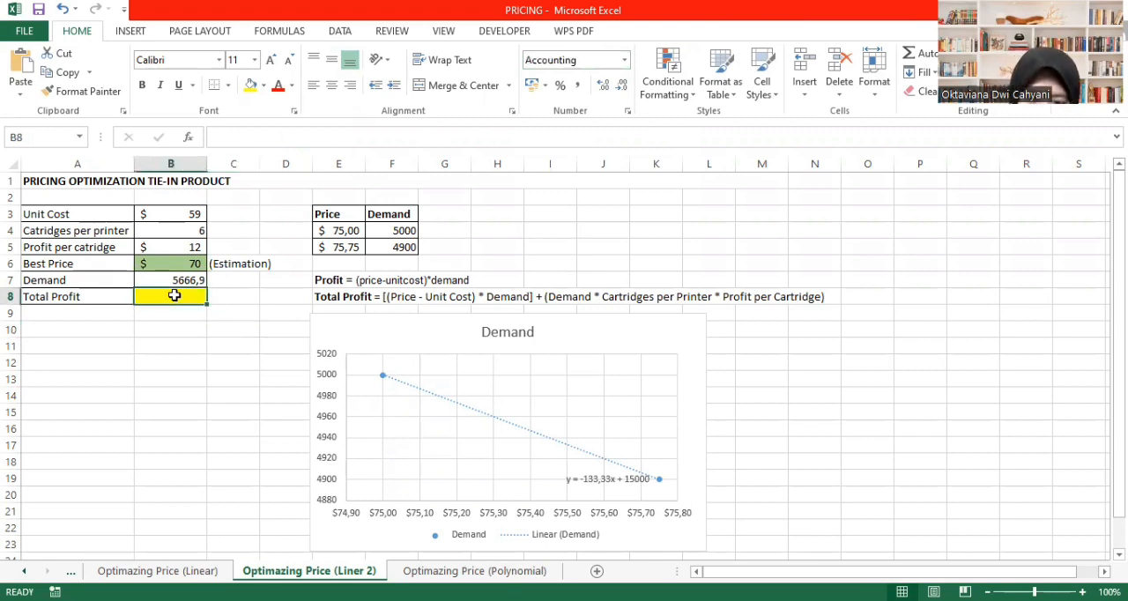
pyautogui.write('=')
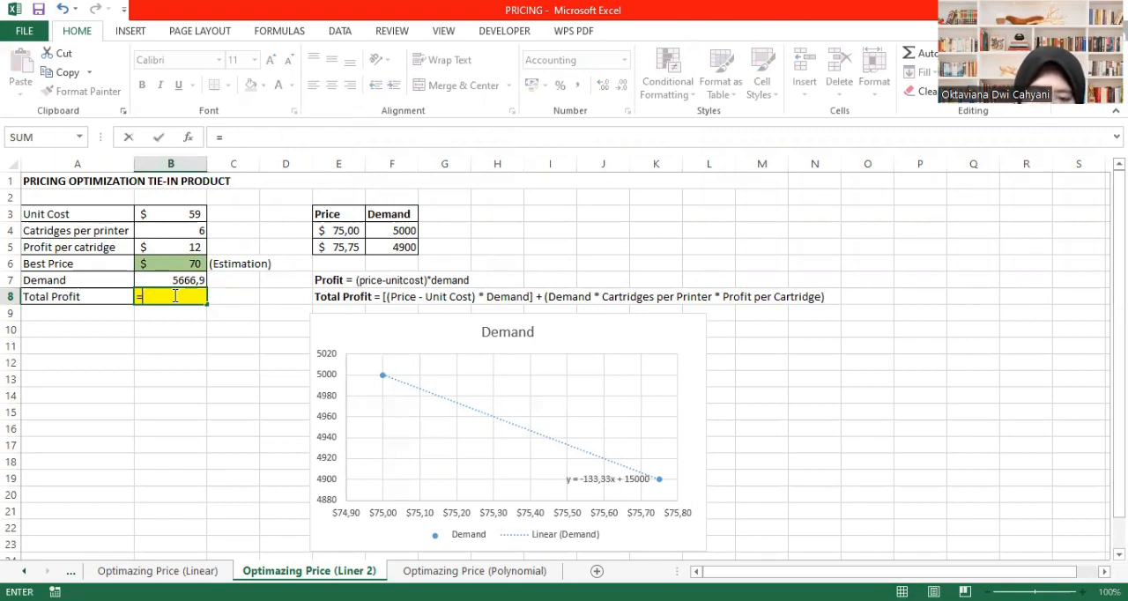
pyautogui.write('((')
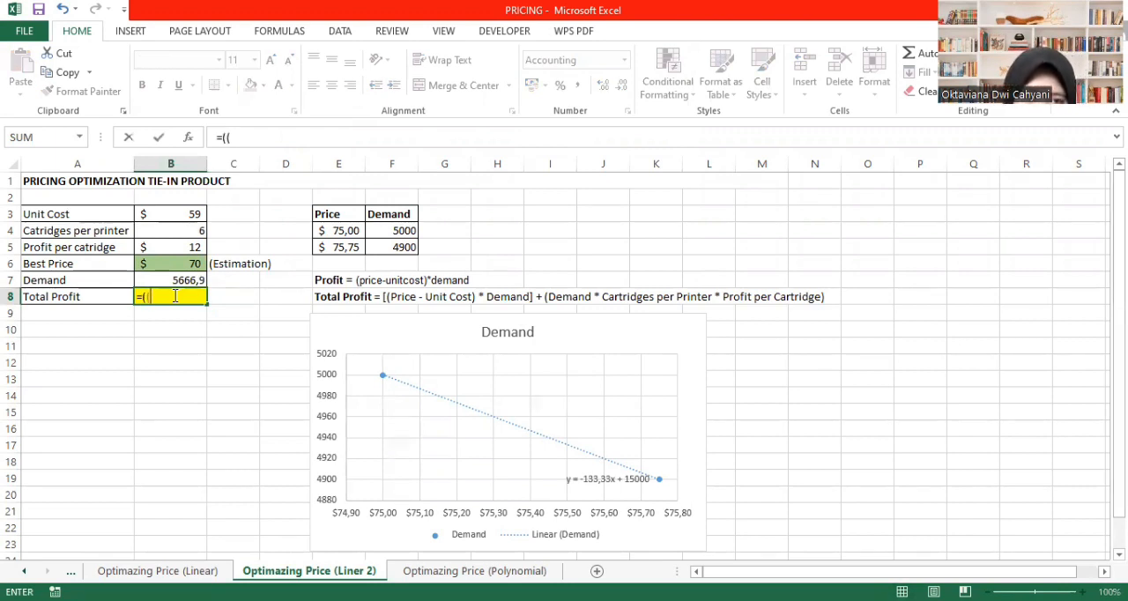
pyautogui.click(190, 263)
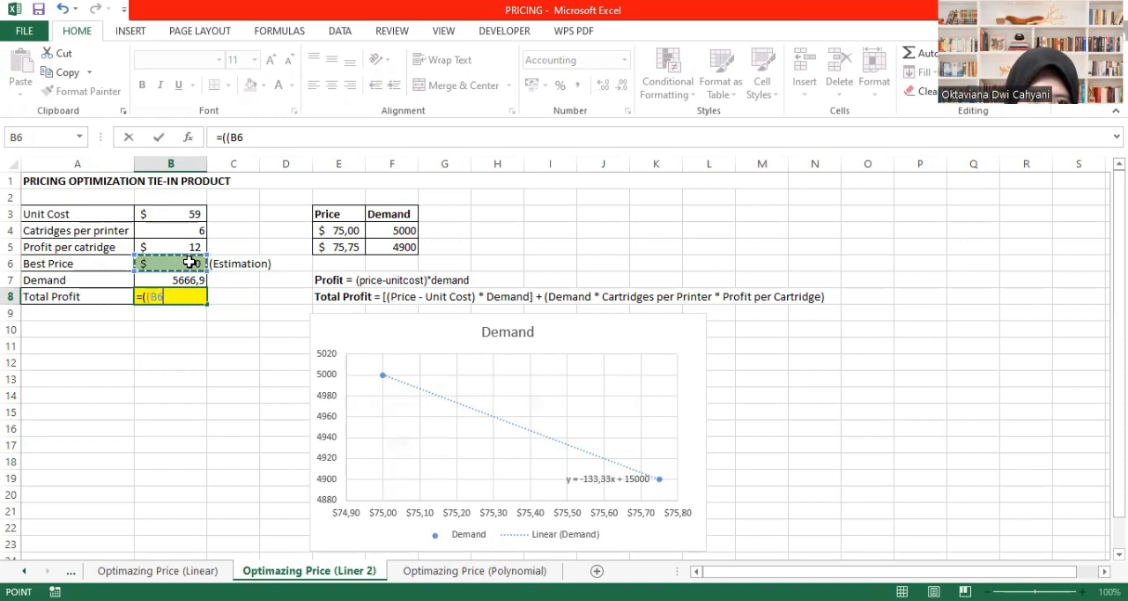
pyautogui.write('-')
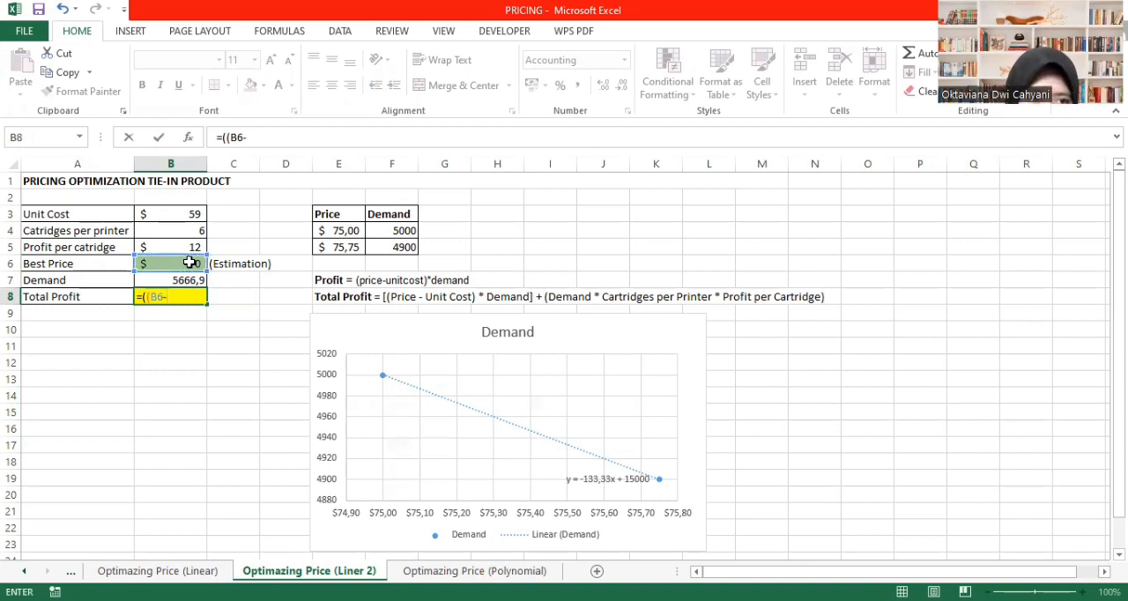
pyautogui.click(190, 215)
pyautogui.write(')*')
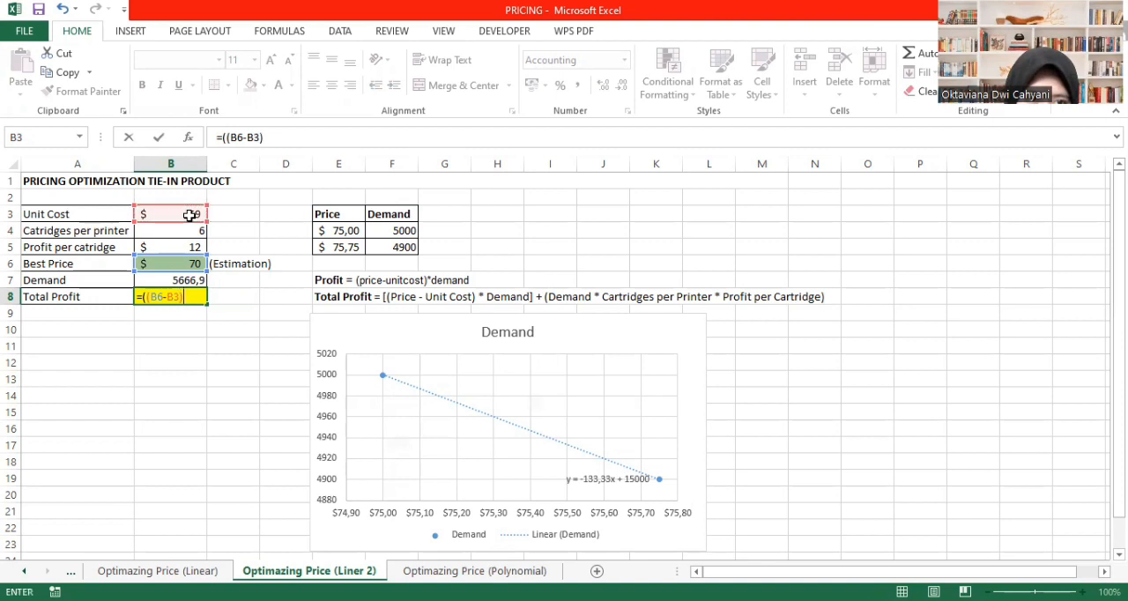
pyautogui.click(187, 281)
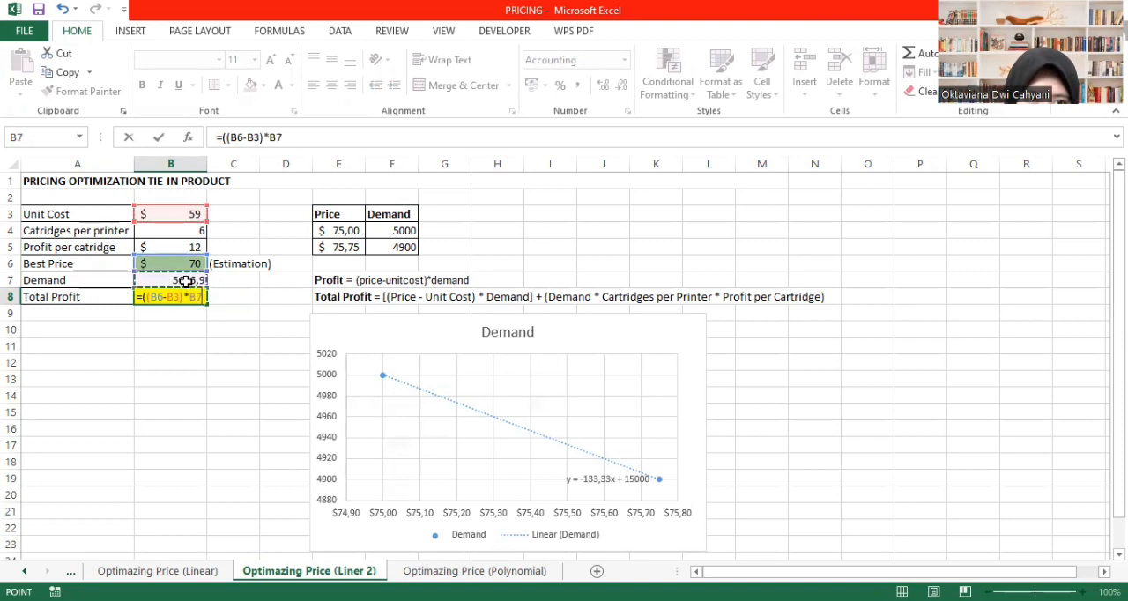
pyautogui.write(')+')
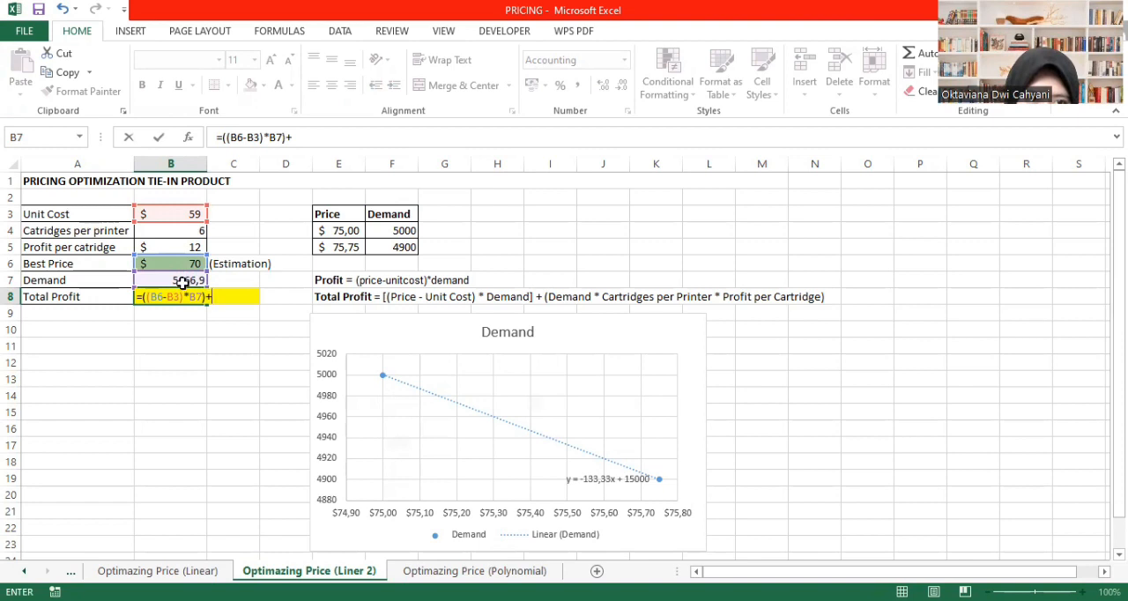
pyautogui.click(177, 282)
pyautogui.write('*')
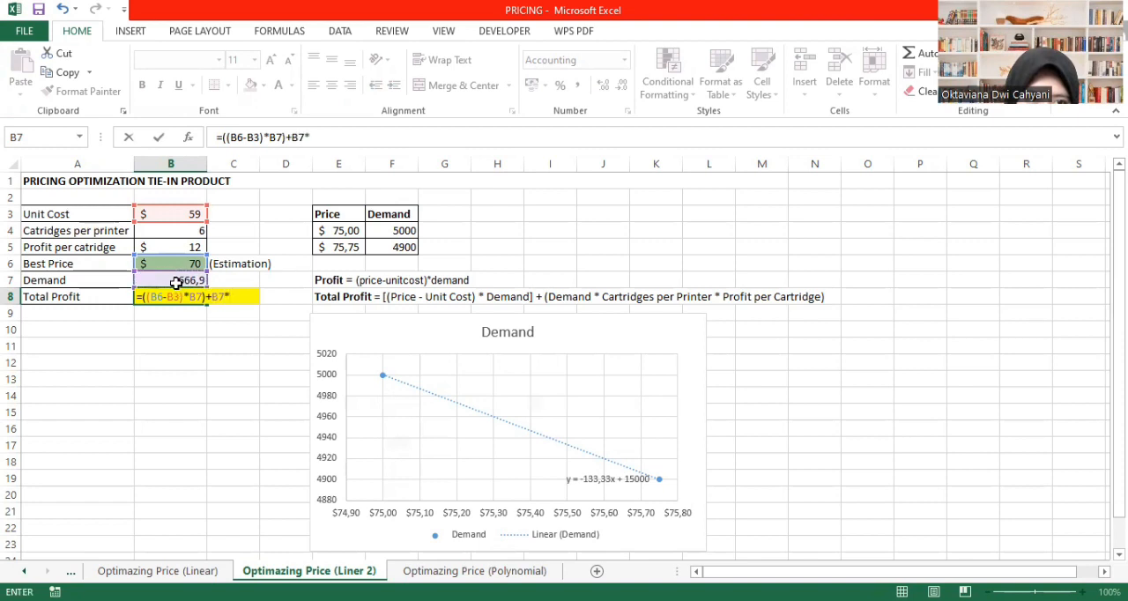
pyautogui.click(171, 231)
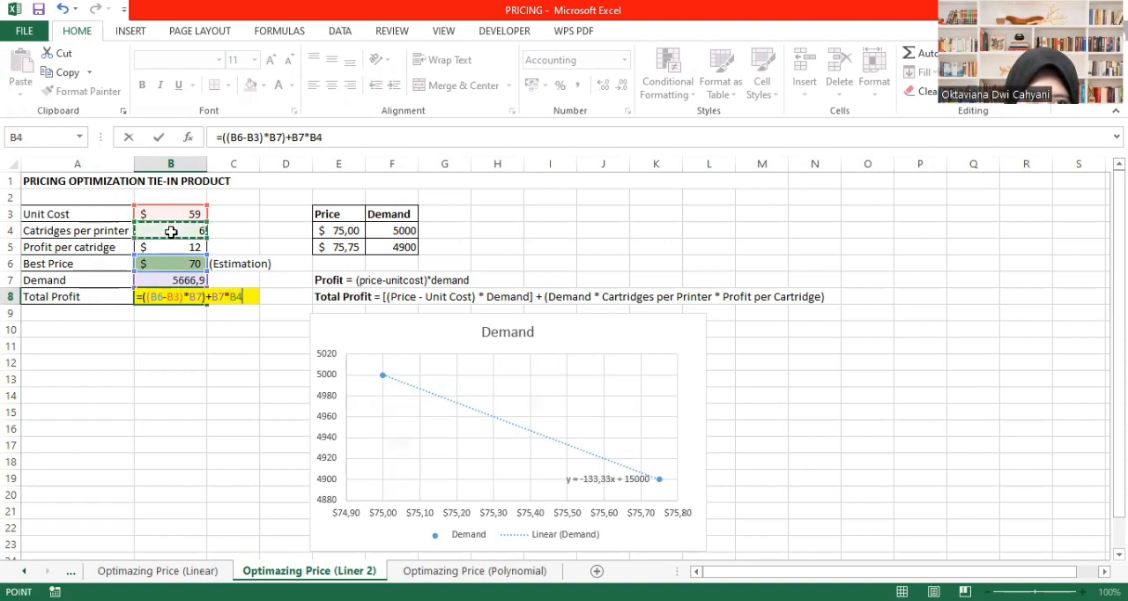
pyautogui.write('*')
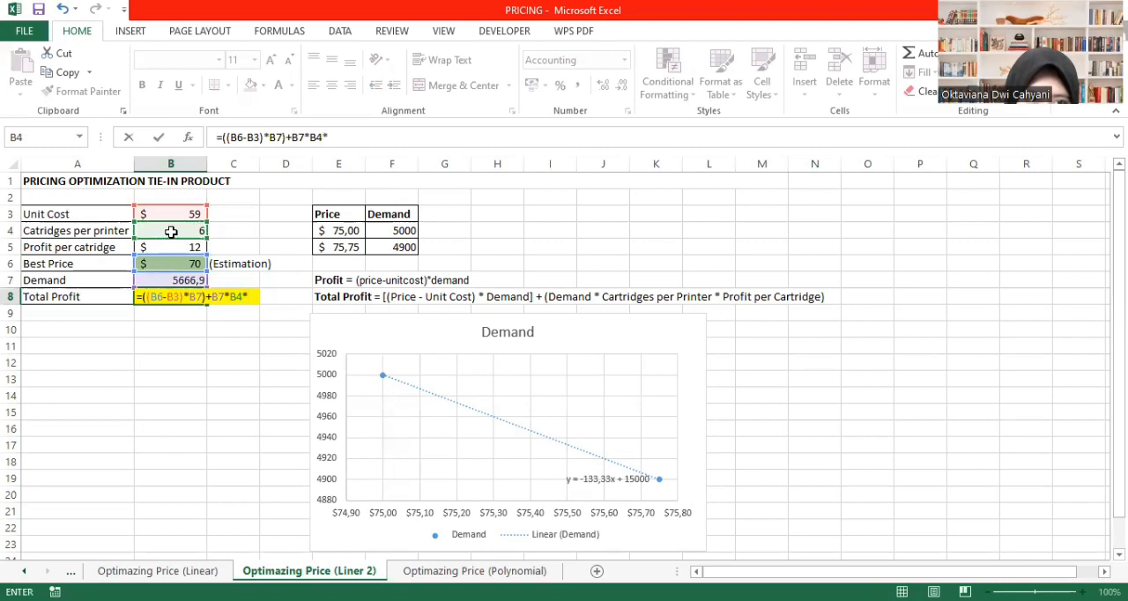
pyautogui.click(170, 247)
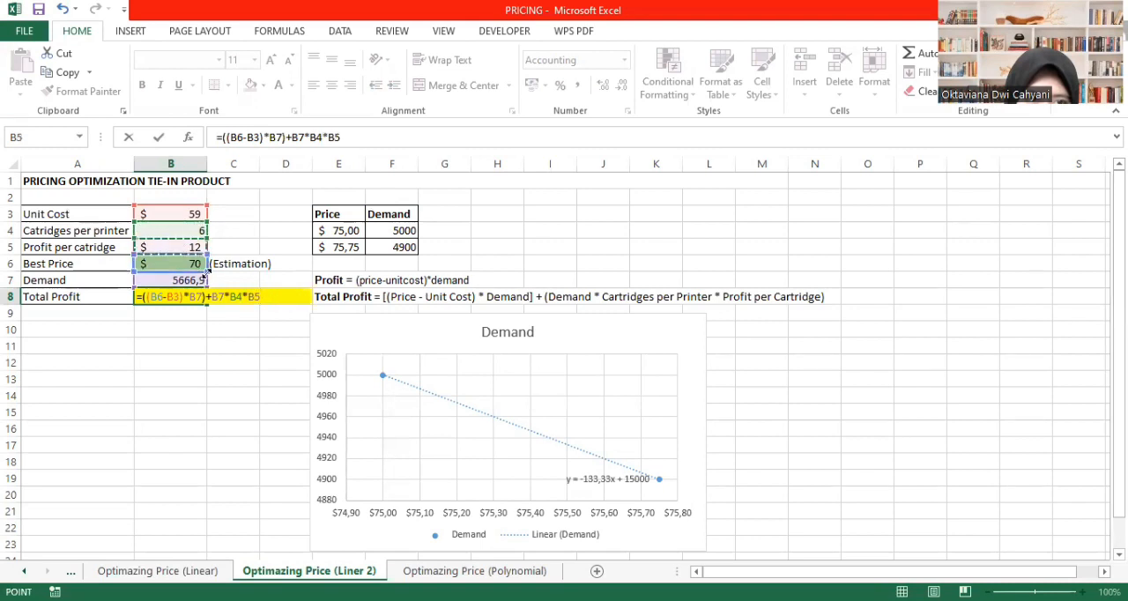
pyautogui.click(292, 136)
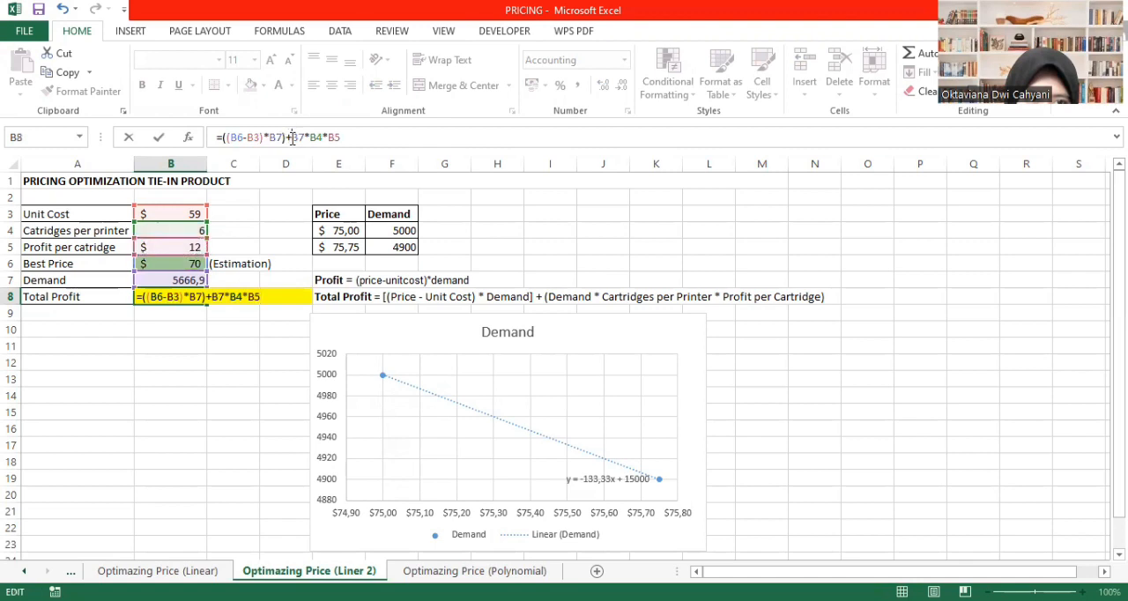
pyautogui.write('(')
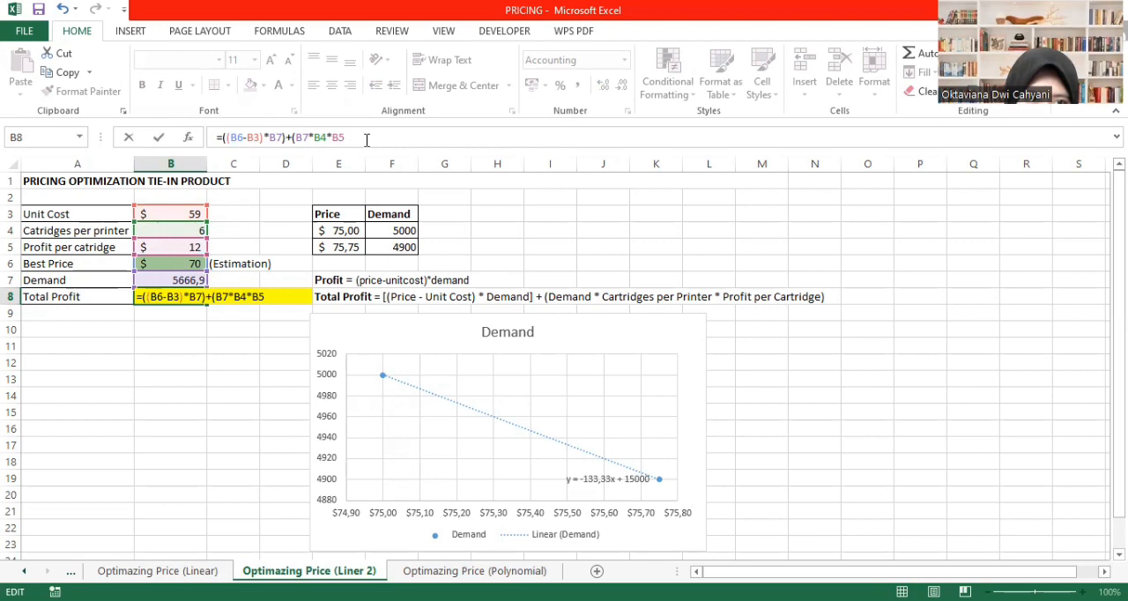
pyautogui.click(359, 137)
pyautogui.write(')')
pyautogui.press('Return')
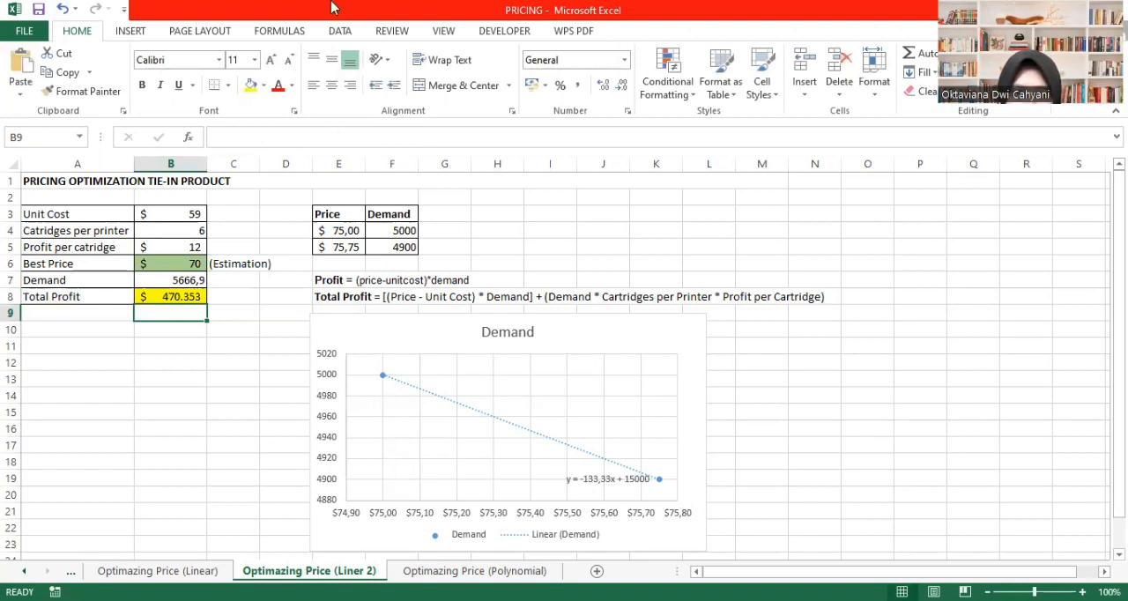
# - Run Solver with GRG Nonlinear to maximize the total profit in B8 by changing the best price in B6, and keep the solution
pyautogui.click(341, 31)
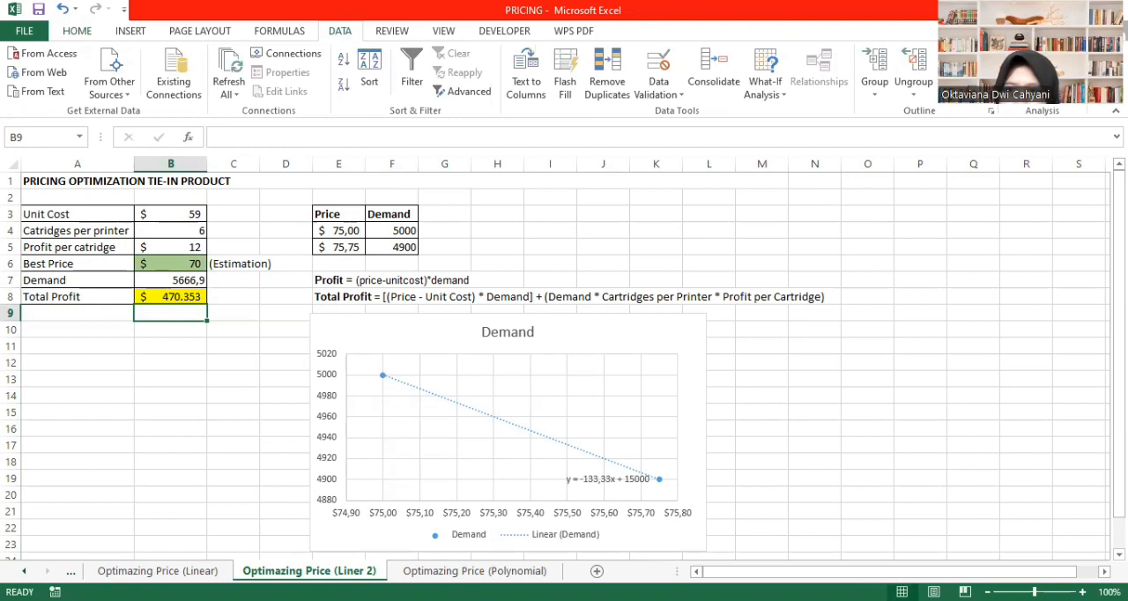
pyautogui.click(1029, 73)
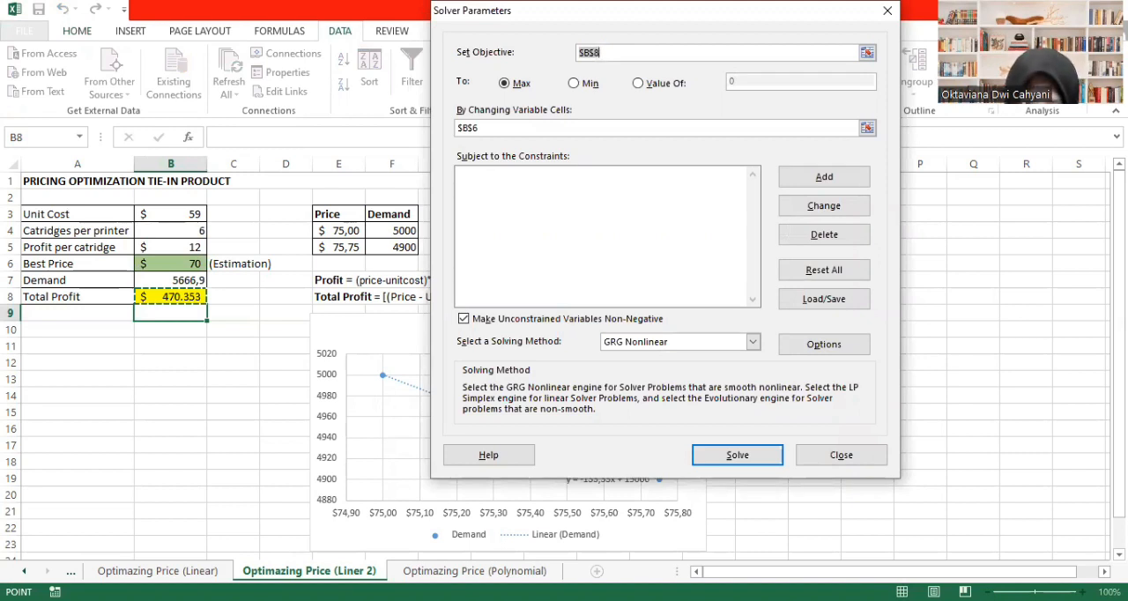
pyautogui.click(176, 294)
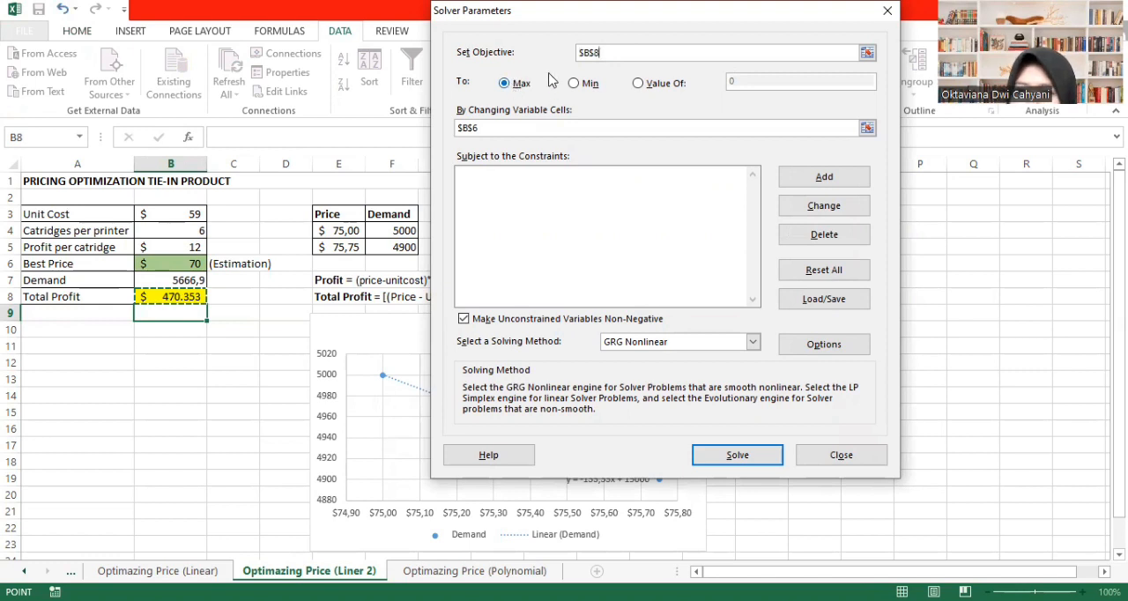
pyautogui.click(494, 129)
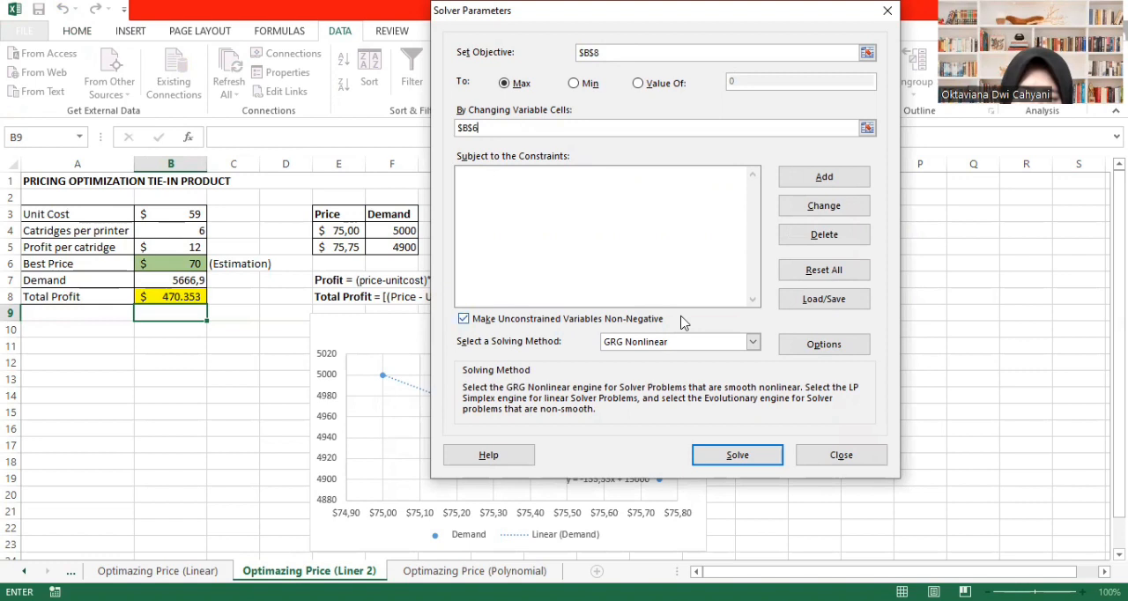
pyautogui.click(728, 459)
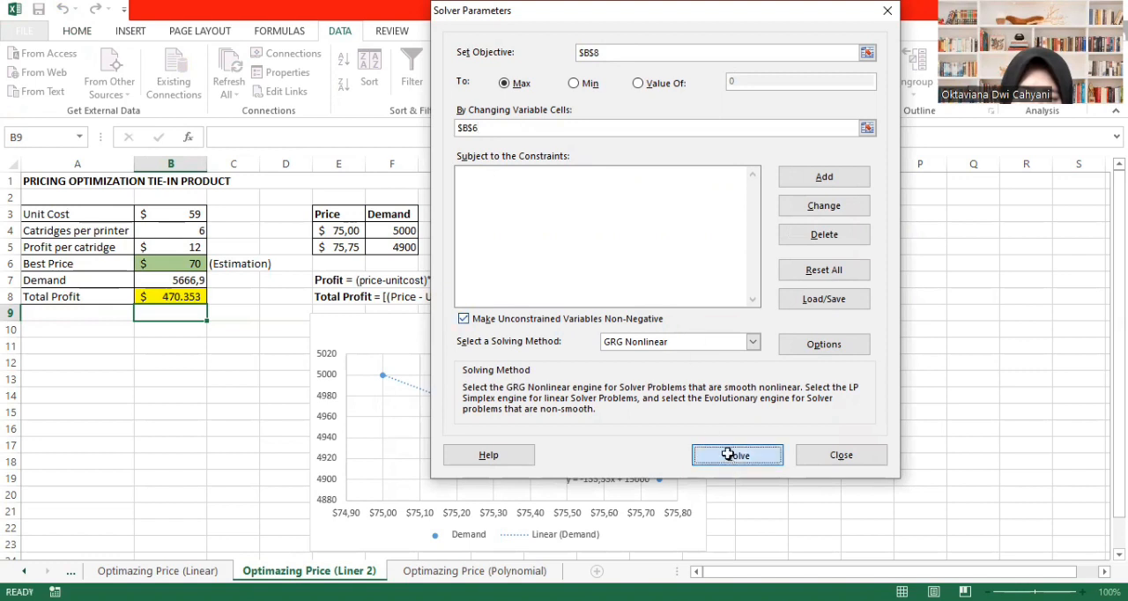
pyautogui.click(403, 336)
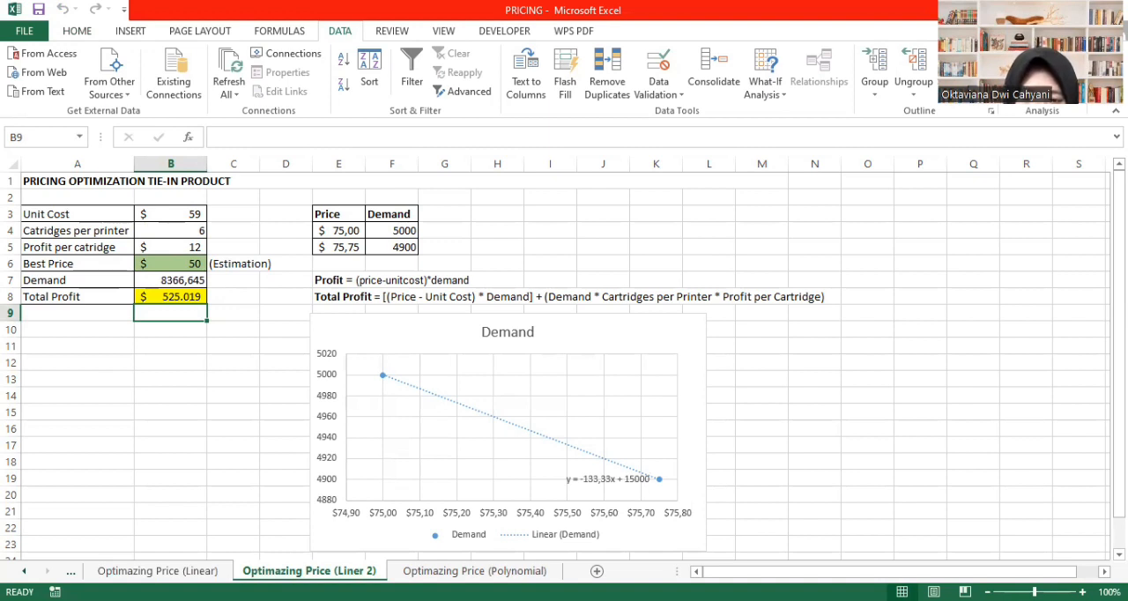
pyautogui.click(859, 427)
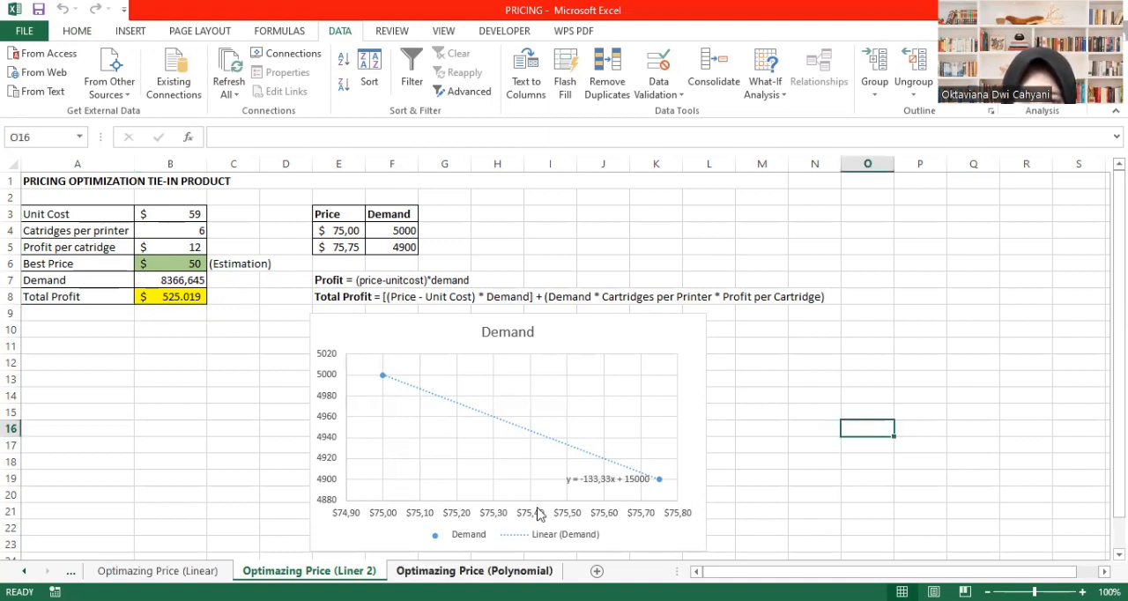
# - Insert a scatter chart of the price and demand data in C4:D7 on the Optimazing Price (Polynomial) sheet
pyautogui.hotkey('ctrl', 'pagedown')
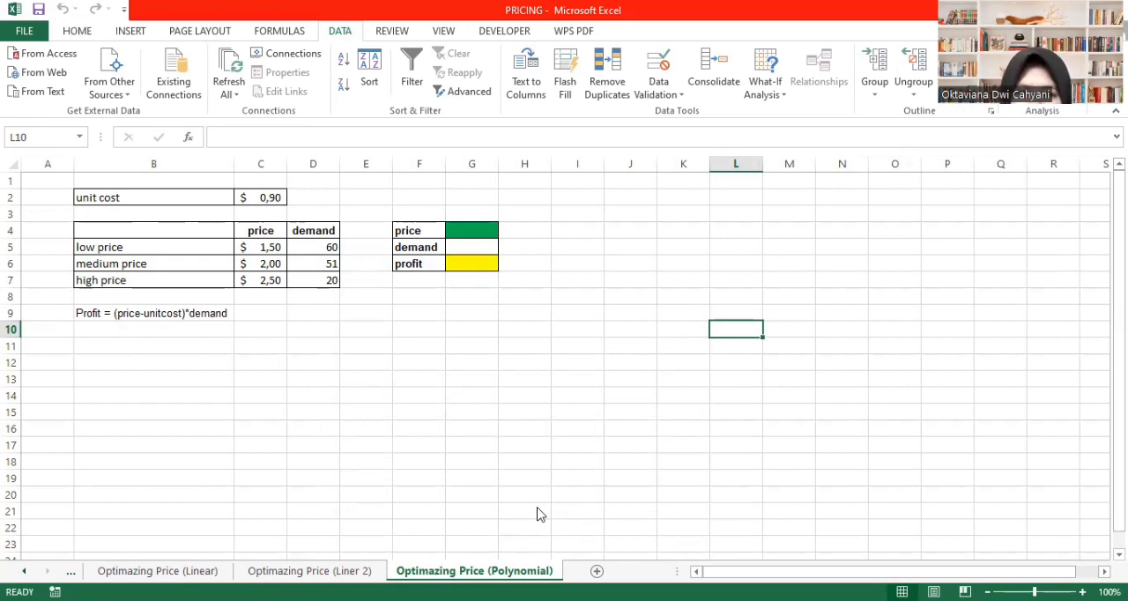
pyautogui.click(187, 247)
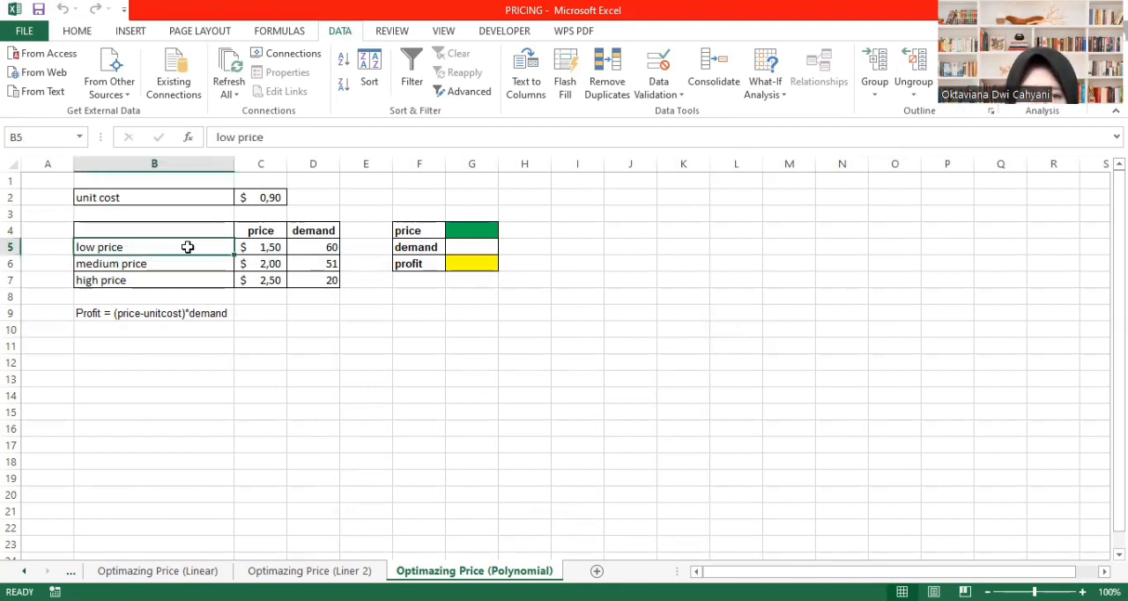
pyautogui.click(158, 264)
pyautogui.click(154, 283)
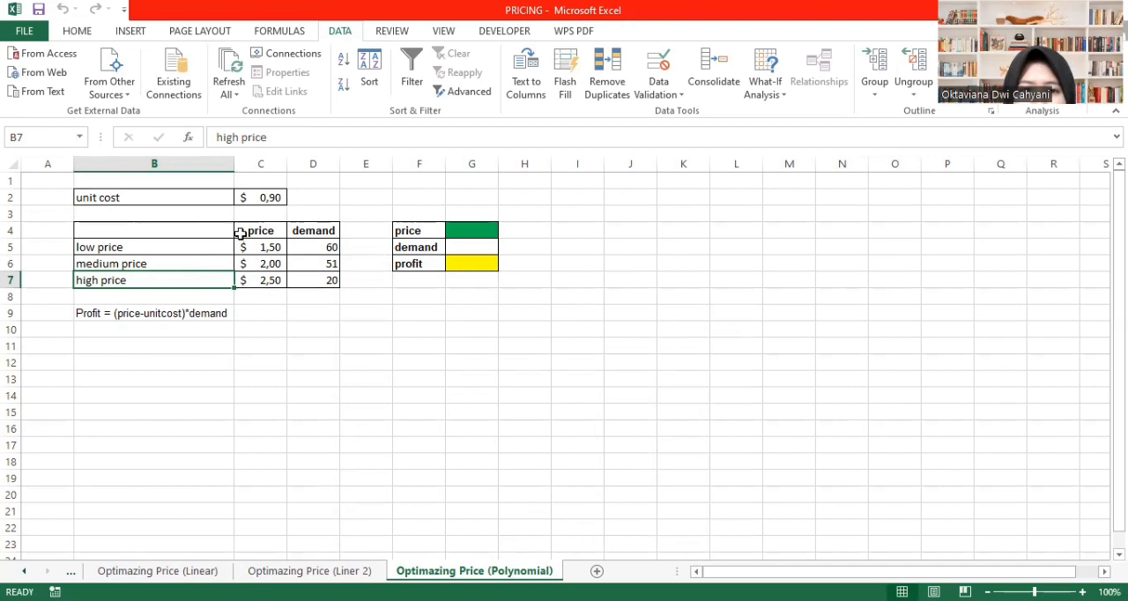
pyautogui.moveTo(270, 233); pyautogui.dragTo(317, 280)
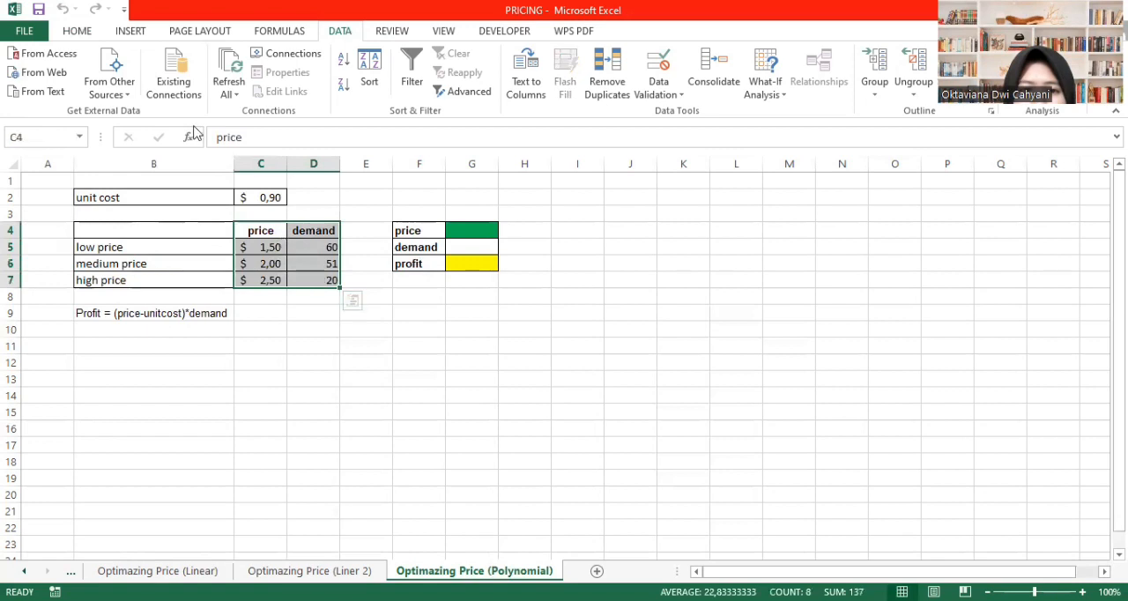
pyautogui.click(129, 33)
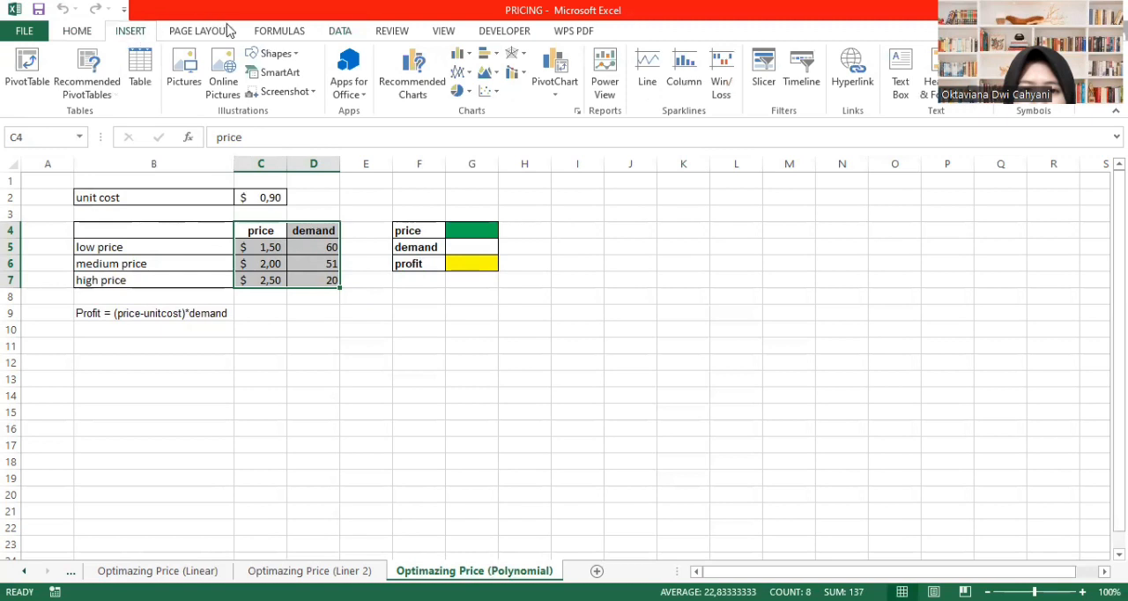
pyautogui.click(484, 95)
pyautogui.click(501, 146)
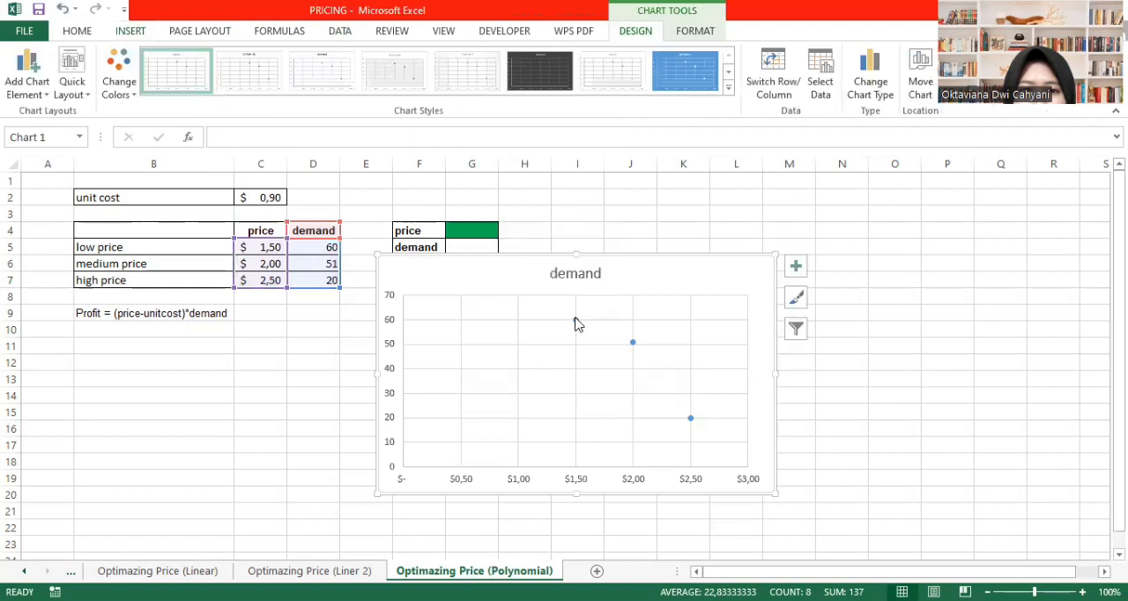
# - Add a second-order polynomial trendline to the demand series and display its equation on the chart
pyautogui.click(575, 319)
pyautogui.rightClick(573, 318)
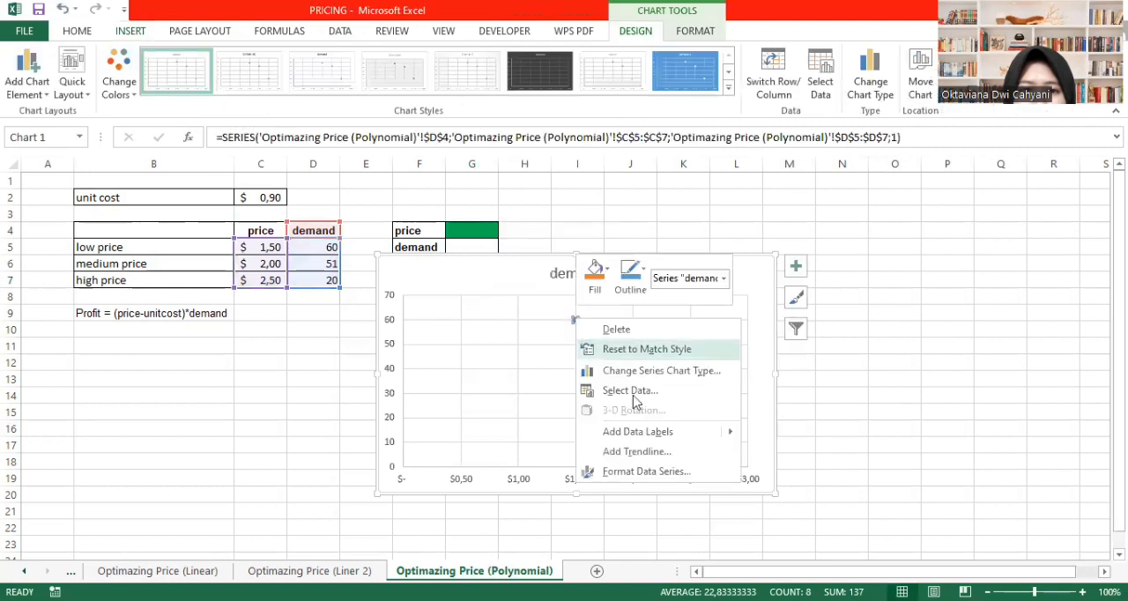
pyautogui.click(628, 453)
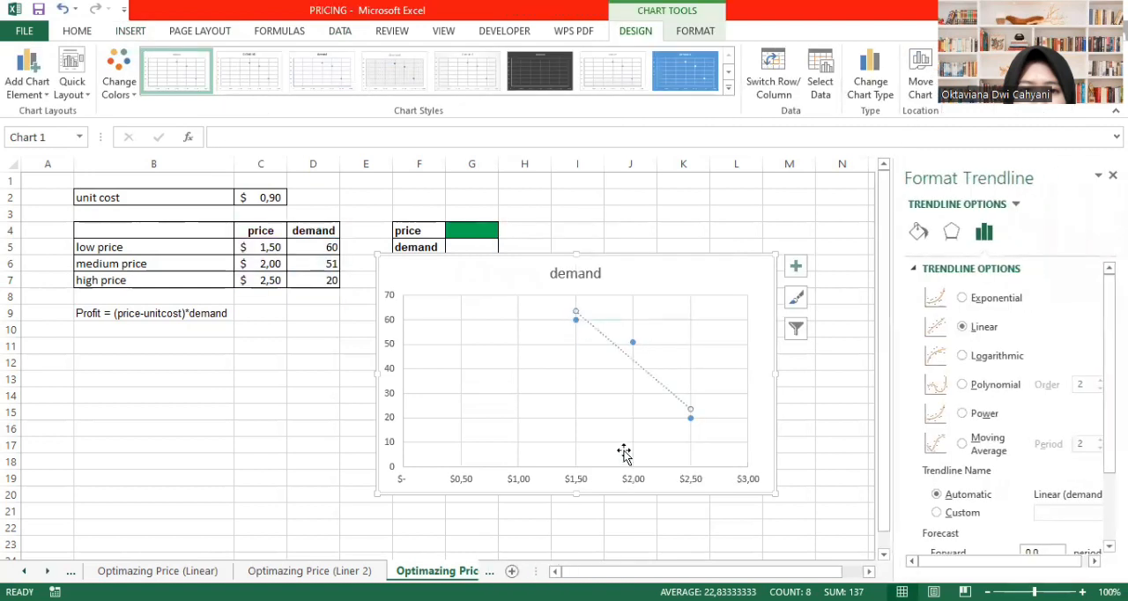
pyautogui.click(963, 385)
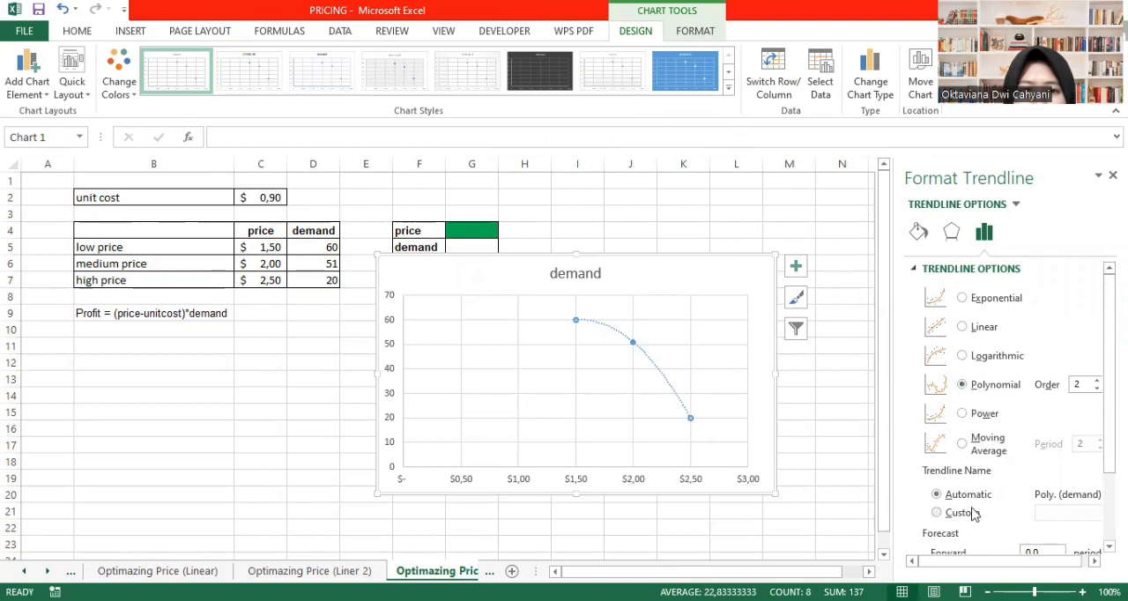
pyautogui.scroll(-2, 974, 514)
pyautogui.click(928, 520)
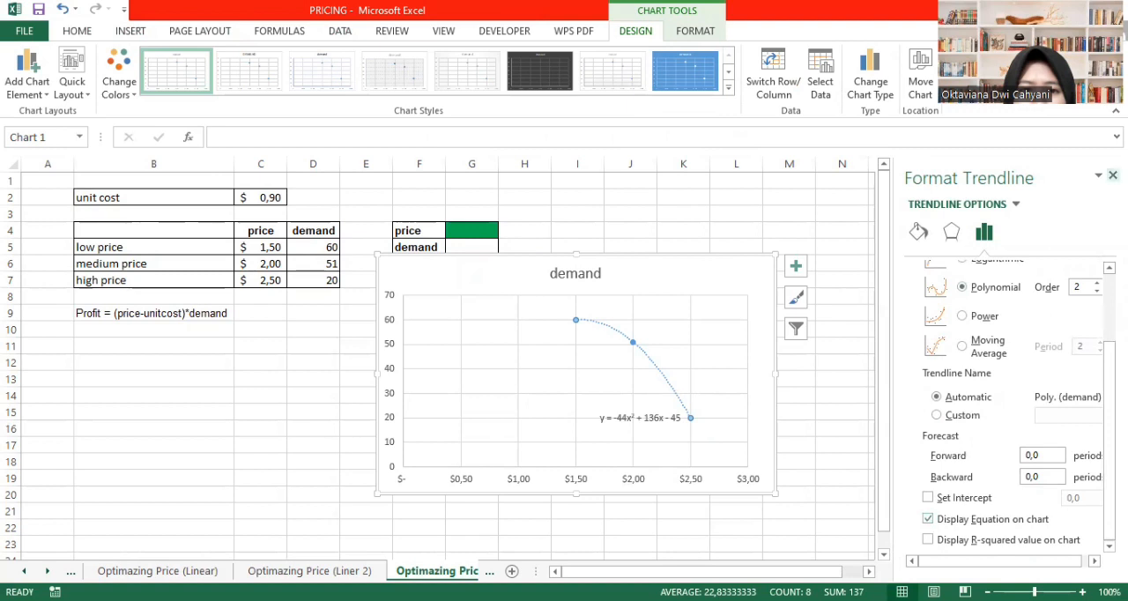
pyautogui.click(1113, 175)
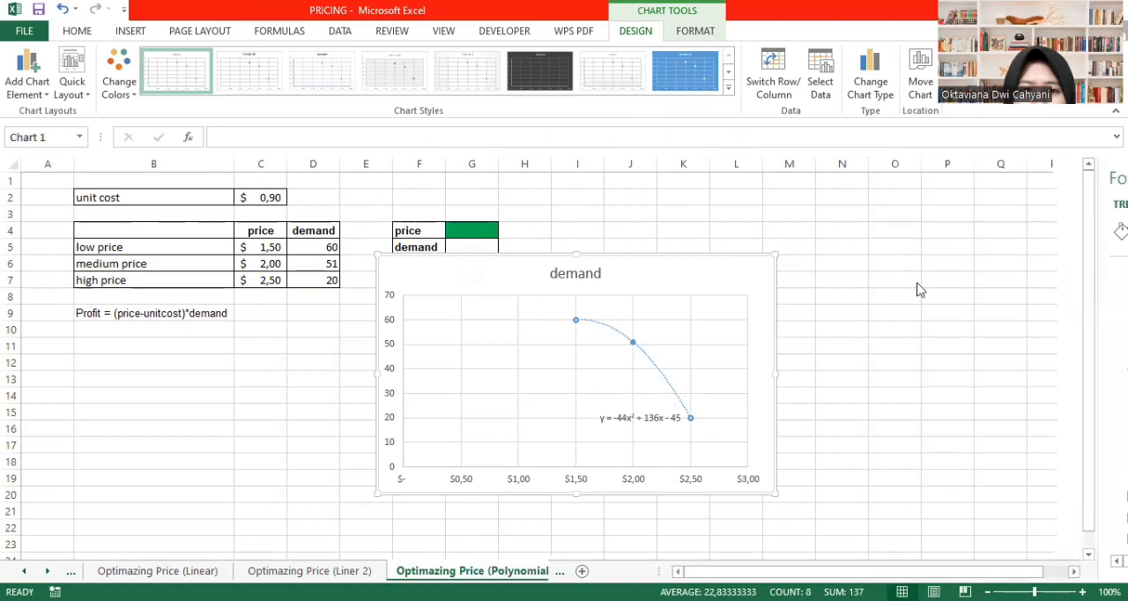
# - Enlarge the trendline equation's font to 10,5 and move the chart just below the price, demand and profit cells
pyautogui.click(659, 418)
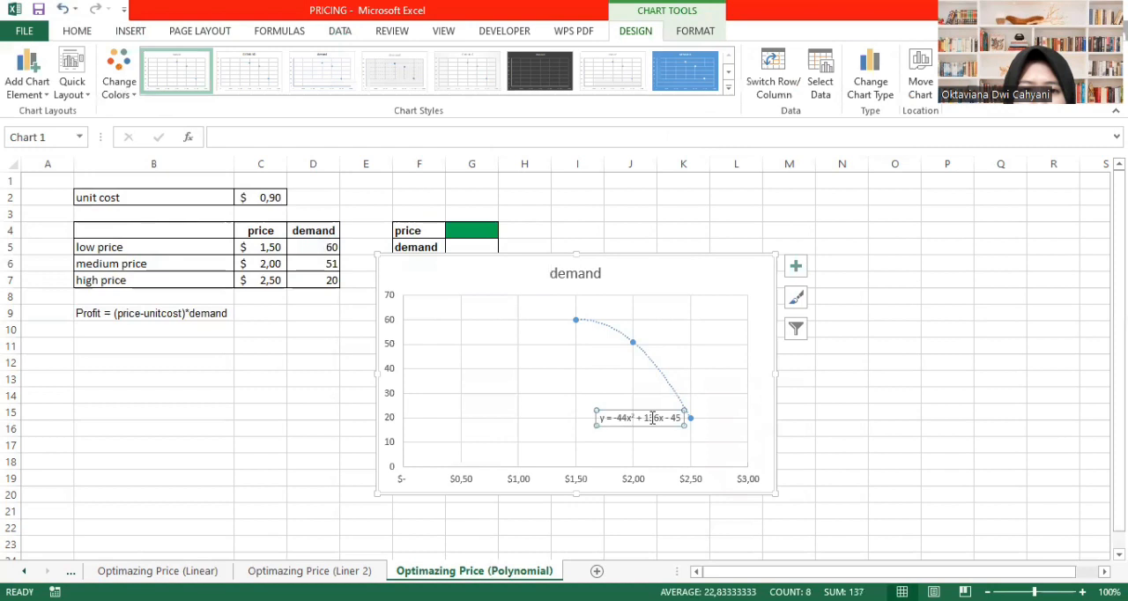
pyautogui.click(653, 421)
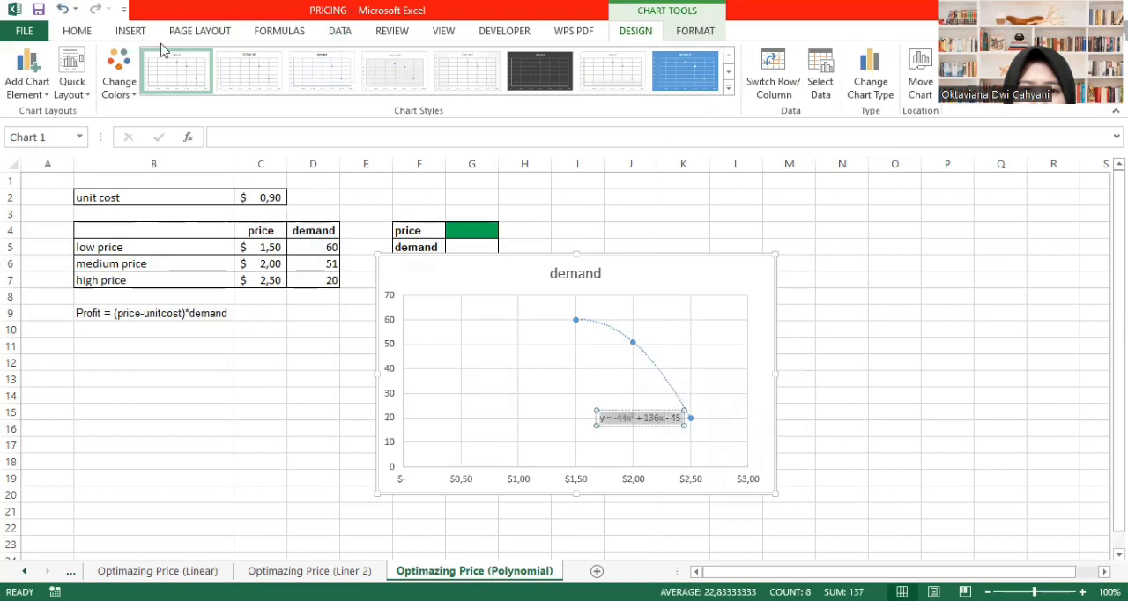
pyautogui.click(77, 31)
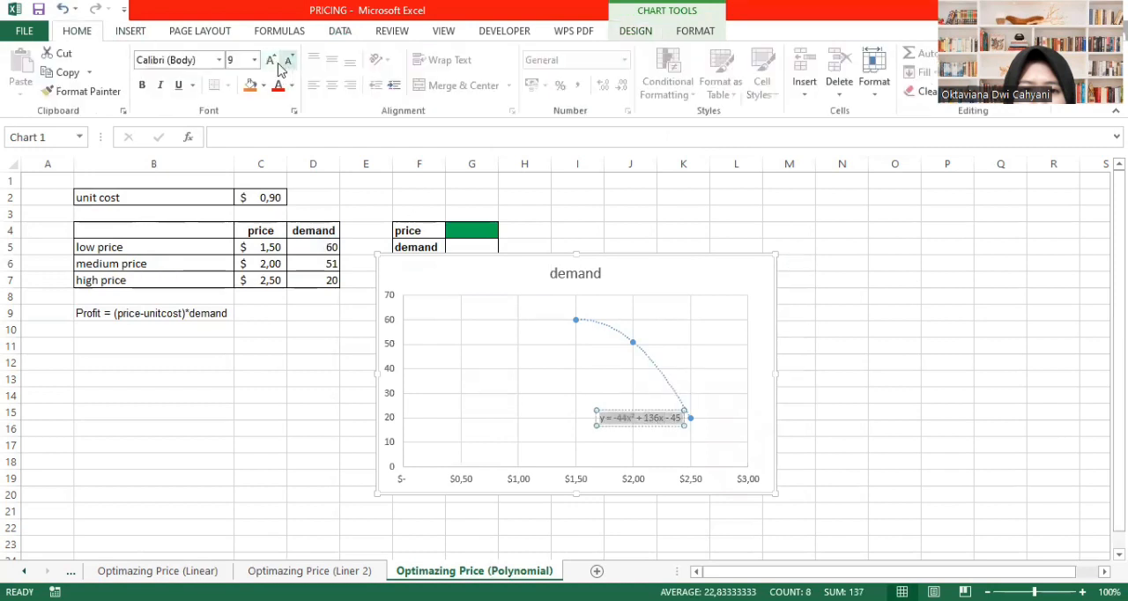
pyautogui.click(272, 62)
pyautogui.click(272, 61)
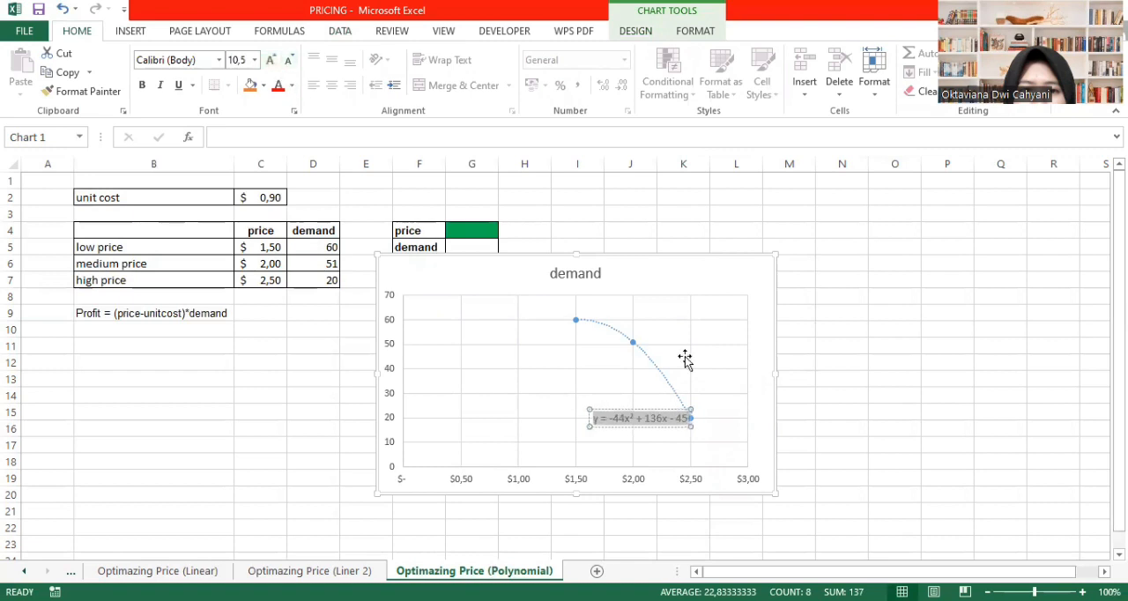
pyautogui.click(876, 415)
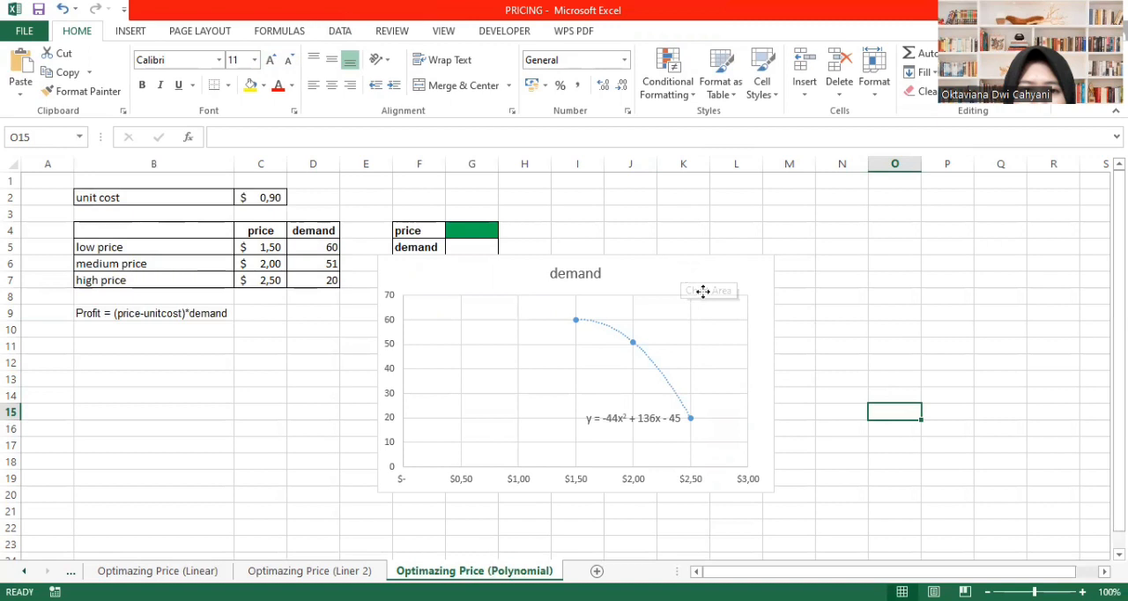
pyautogui.moveTo(703, 290); pyautogui.dragTo(695, 303)
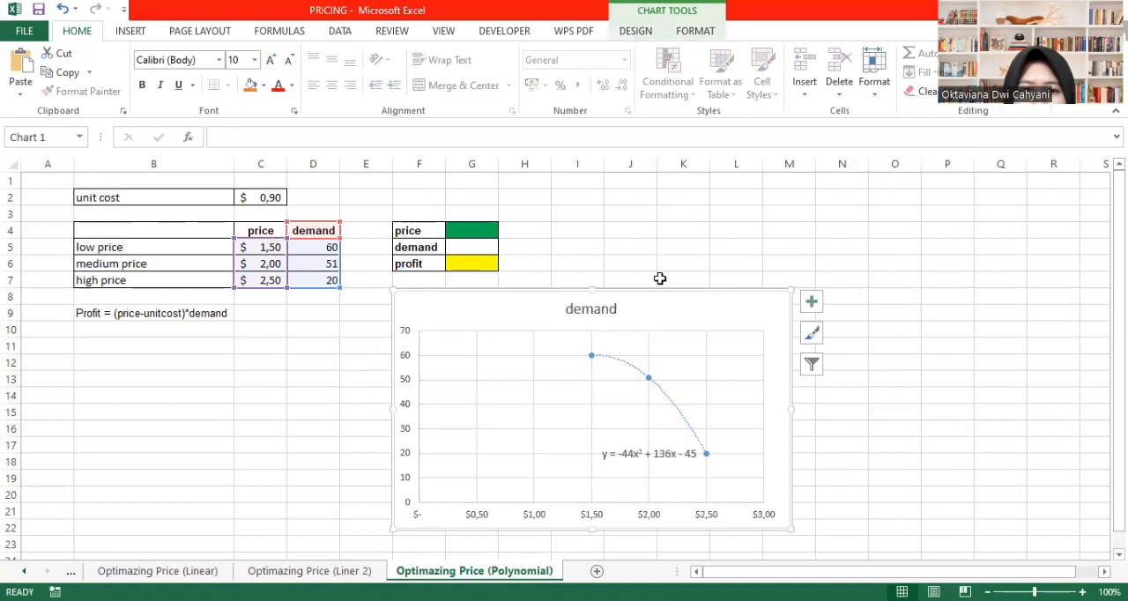
# - Link the price in G4 to the low price with the formula =C5
pyautogui.click(470, 234)
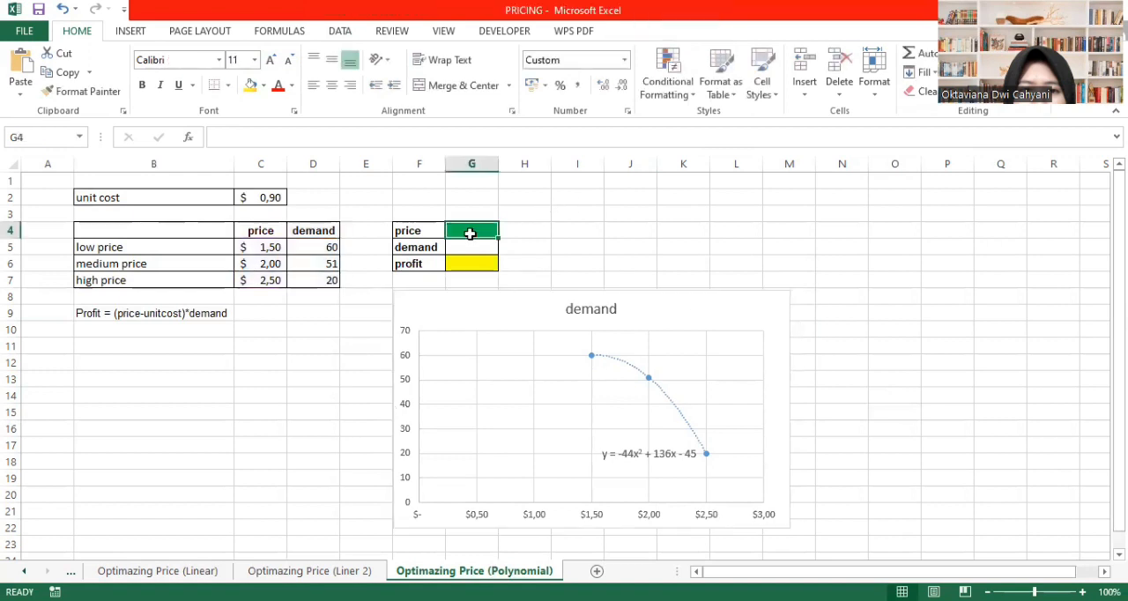
pyautogui.write('=')
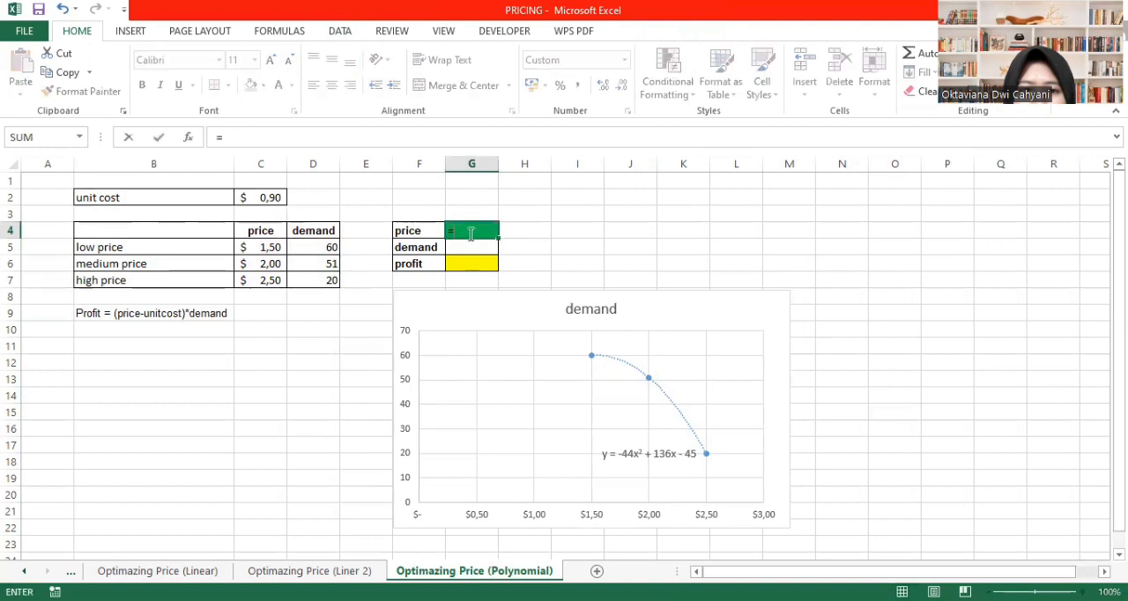
pyautogui.press('BackSpace')
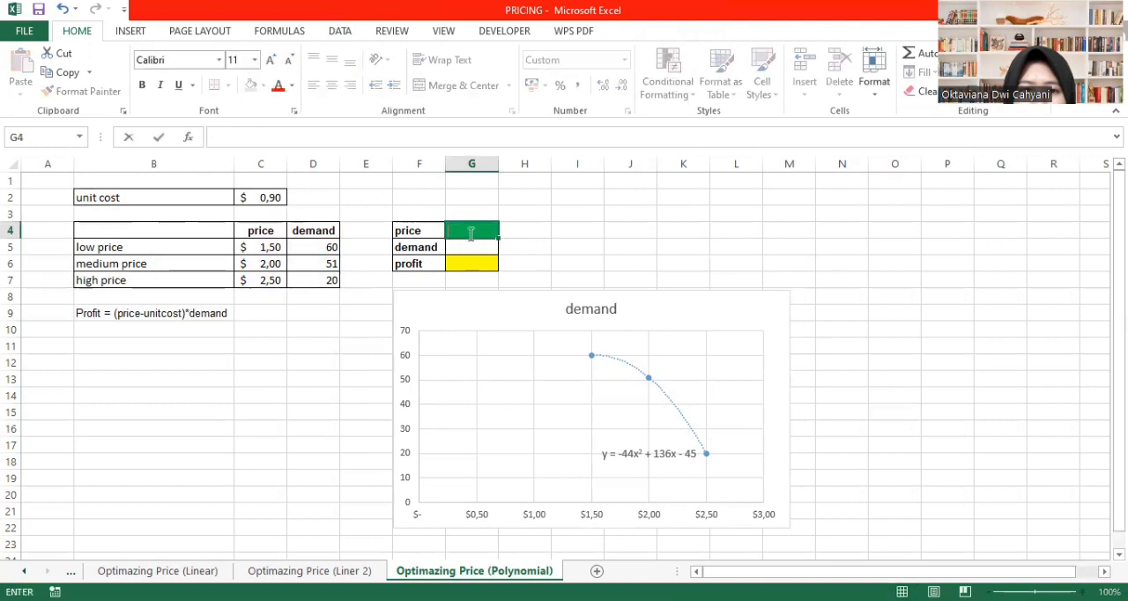
pyautogui.click(262, 248)
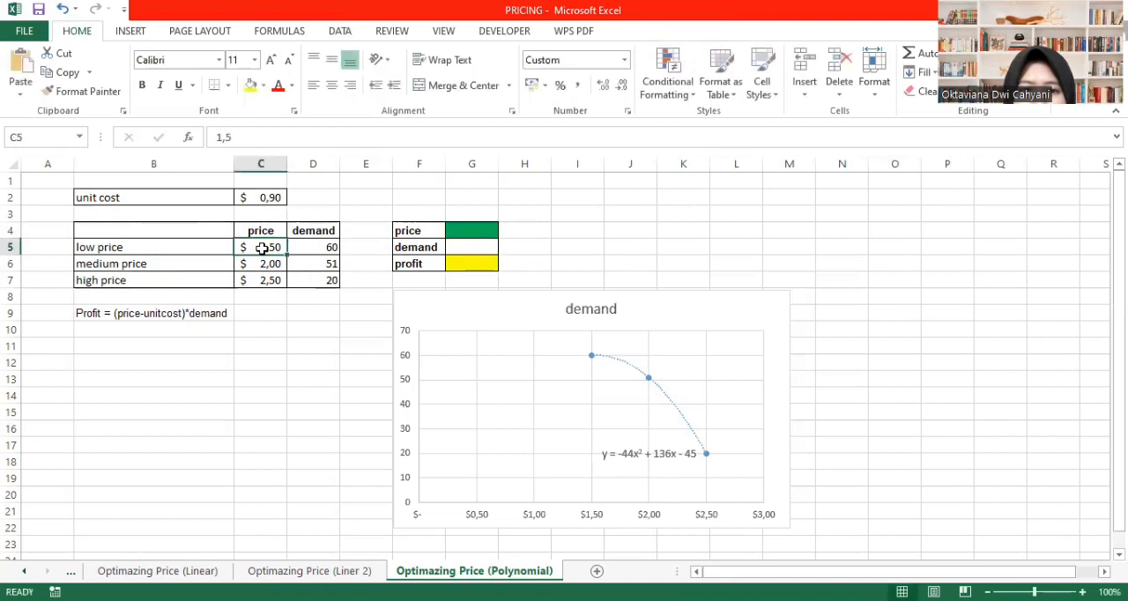
pyautogui.click(476, 231)
pyautogui.write('=')
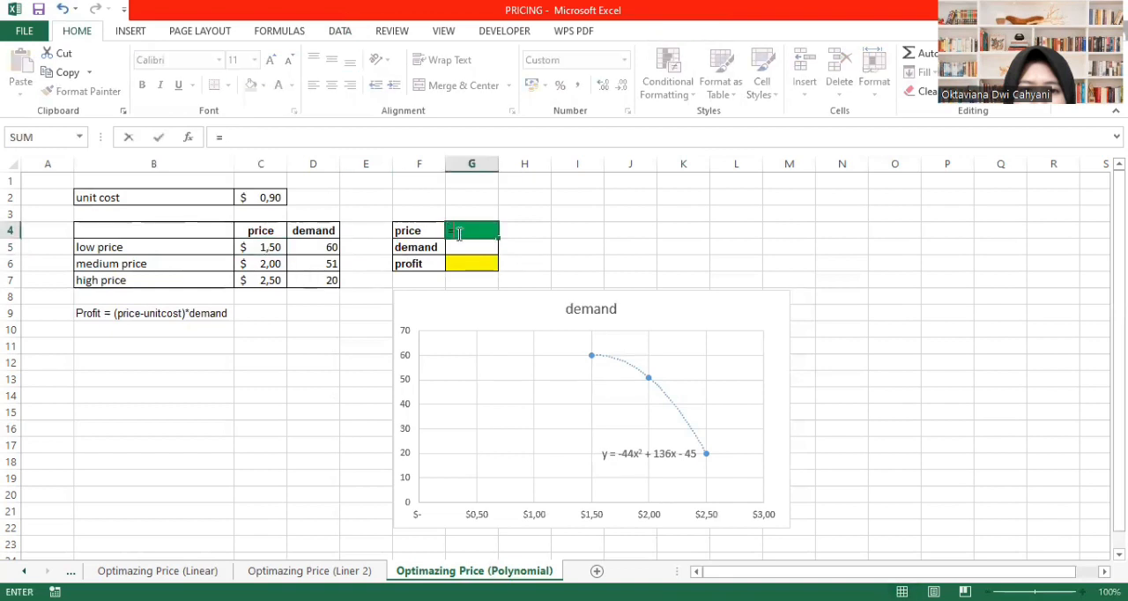
pyautogui.click(271, 247)
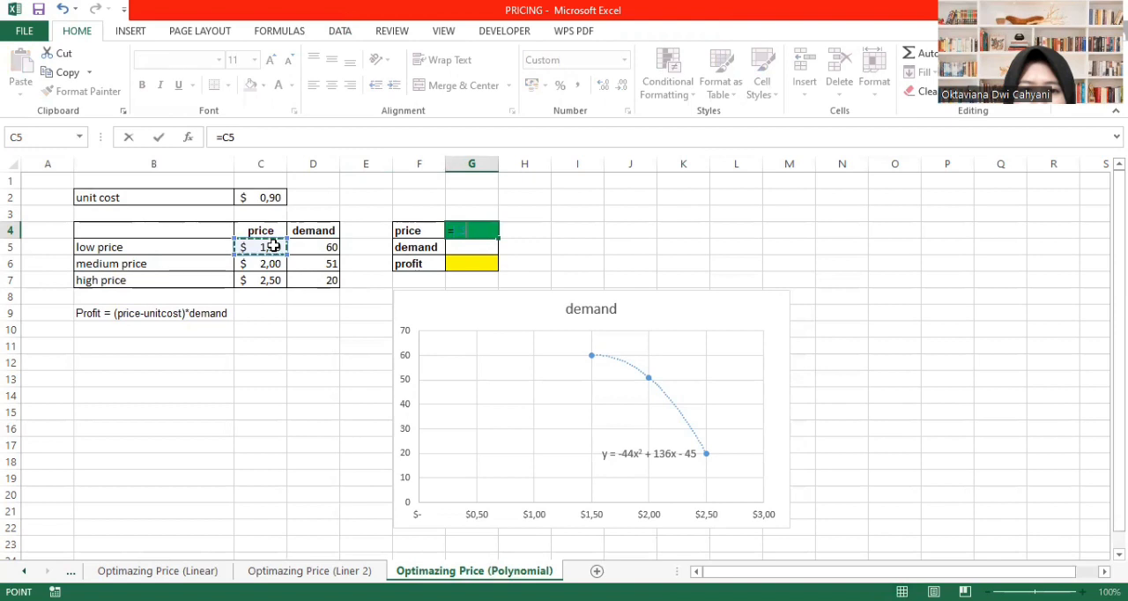
pyautogui.press('Return')
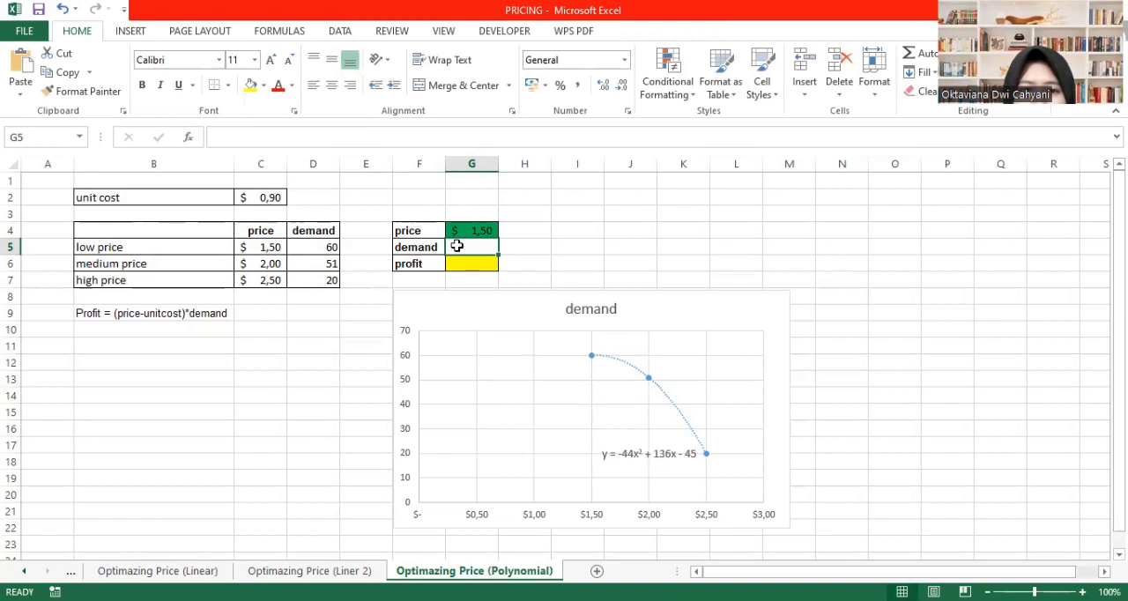
# - Calculate the demand in G5 from the trendline equation with the formula =-44*G4^2+136*G4-45
pyautogui.write('=-44^')
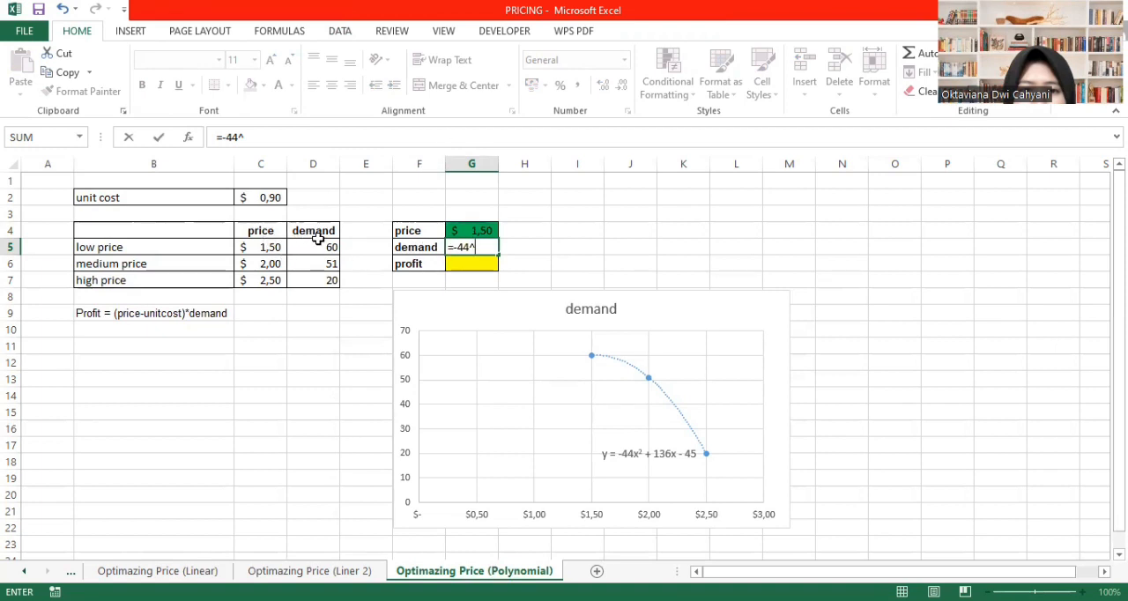
pyautogui.click(472, 231)
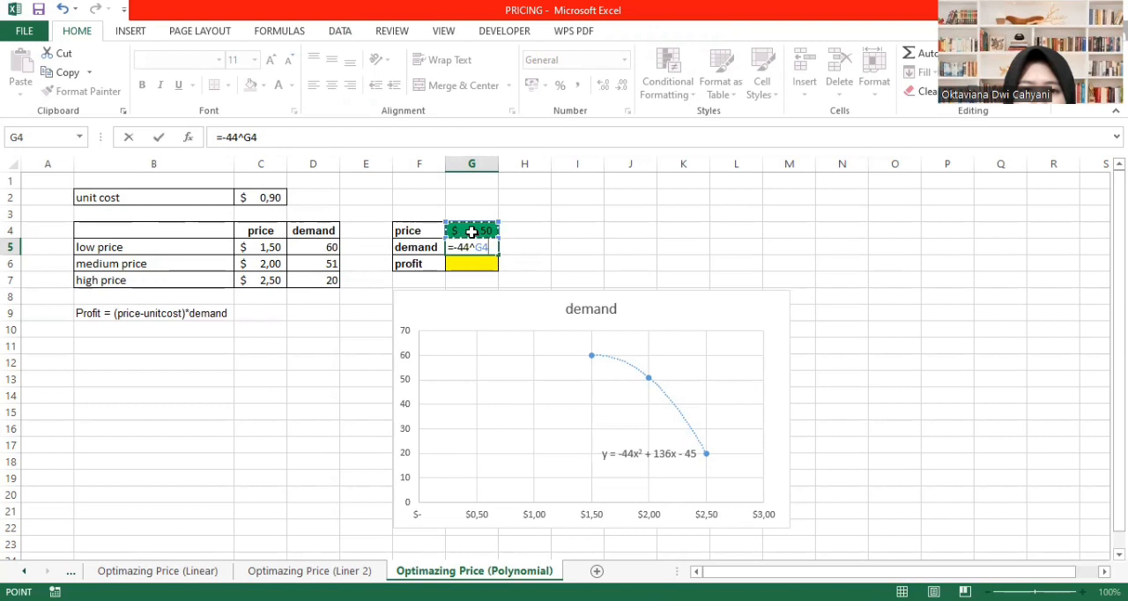
pyautogui.click(495, 247)
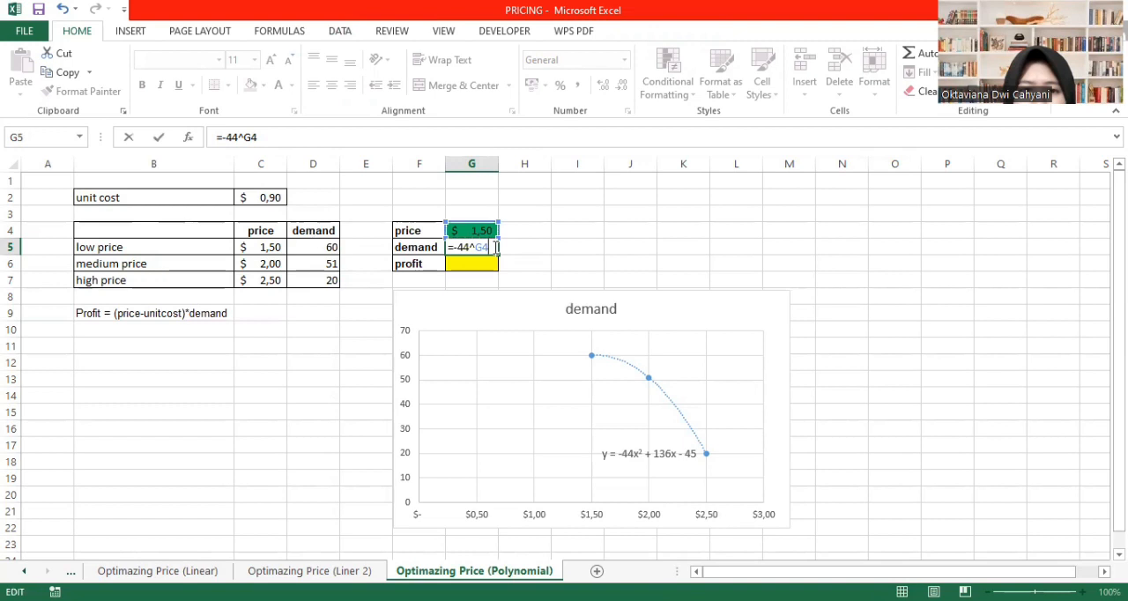
pyautogui.press('BackSpace')
pyautogui.press('BackSpace')
pyautogui.press('BackSpace')
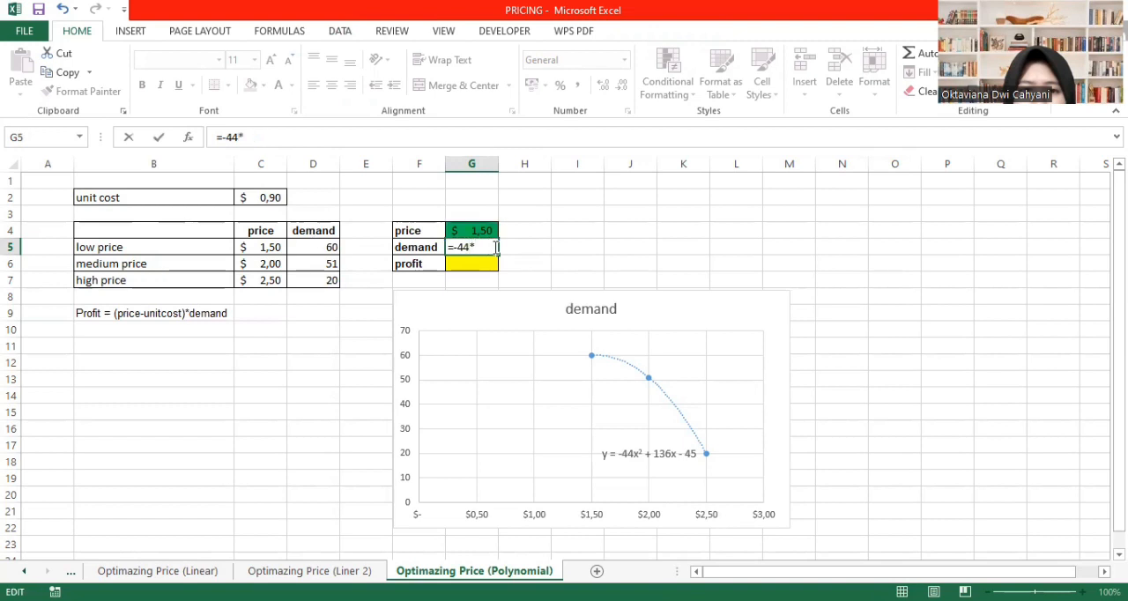
pyautogui.write('*')
pyautogui.click(476, 229)
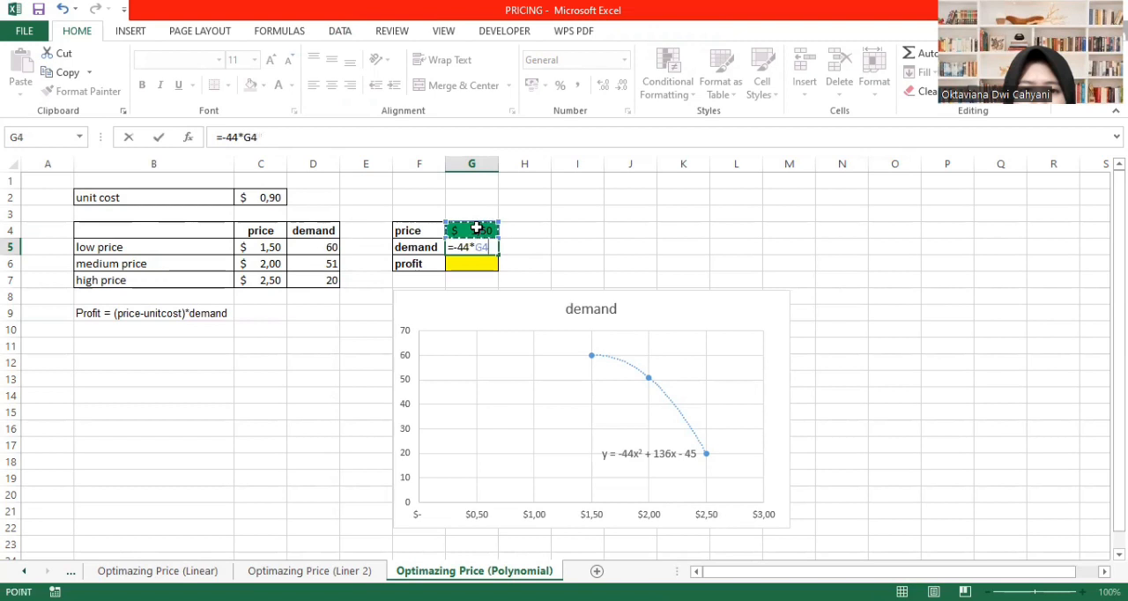
pyautogui.write('^2')
pyautogui.write('+13')
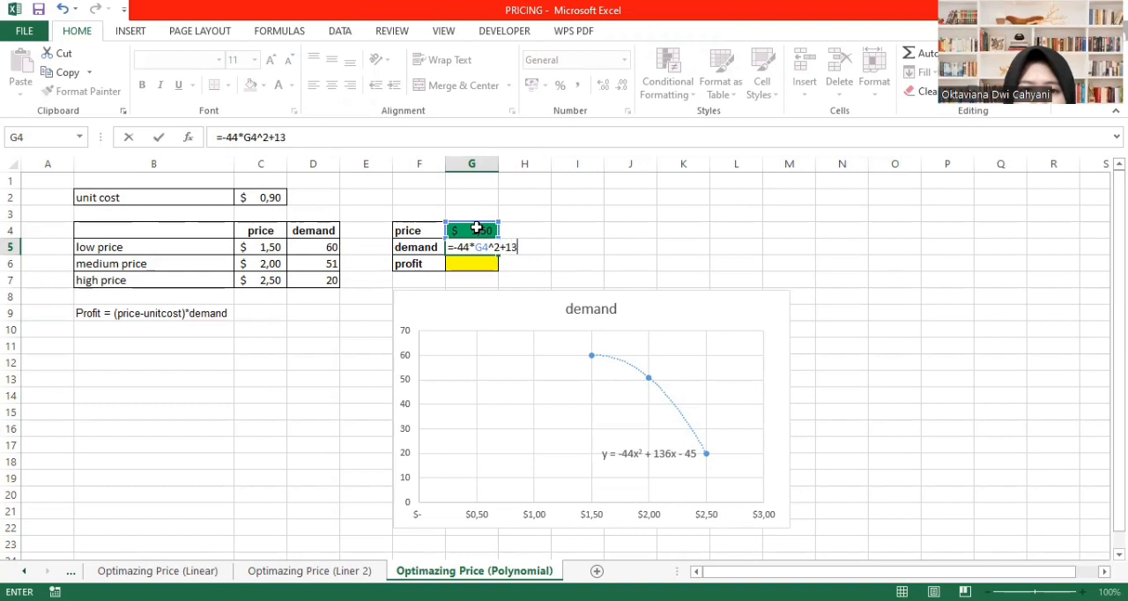
pyautogui.write('6*')
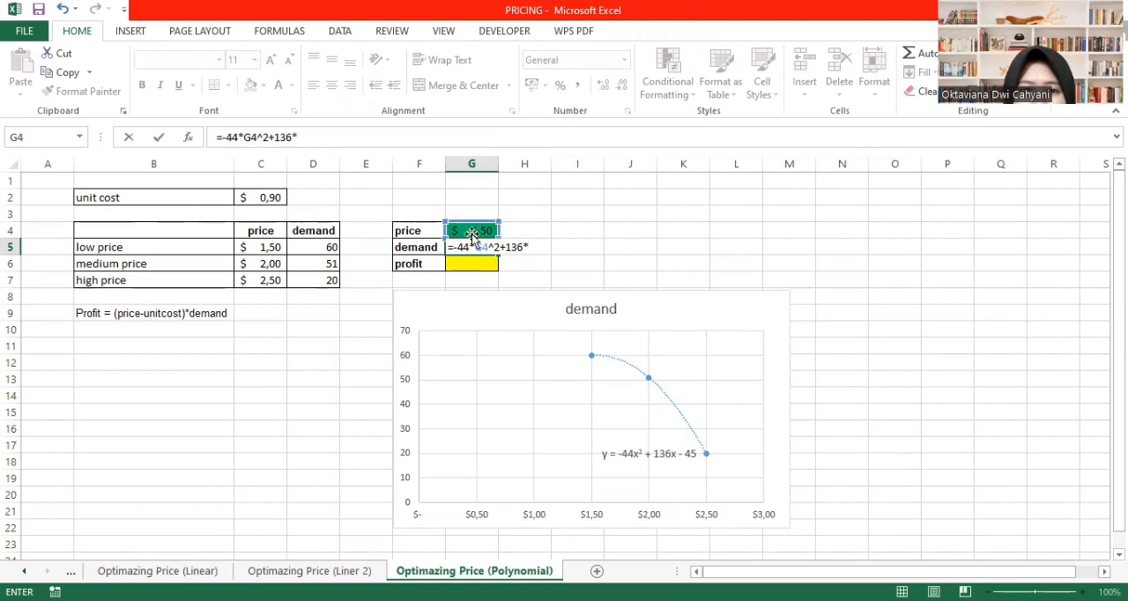
pyautogui.click(482, 230)
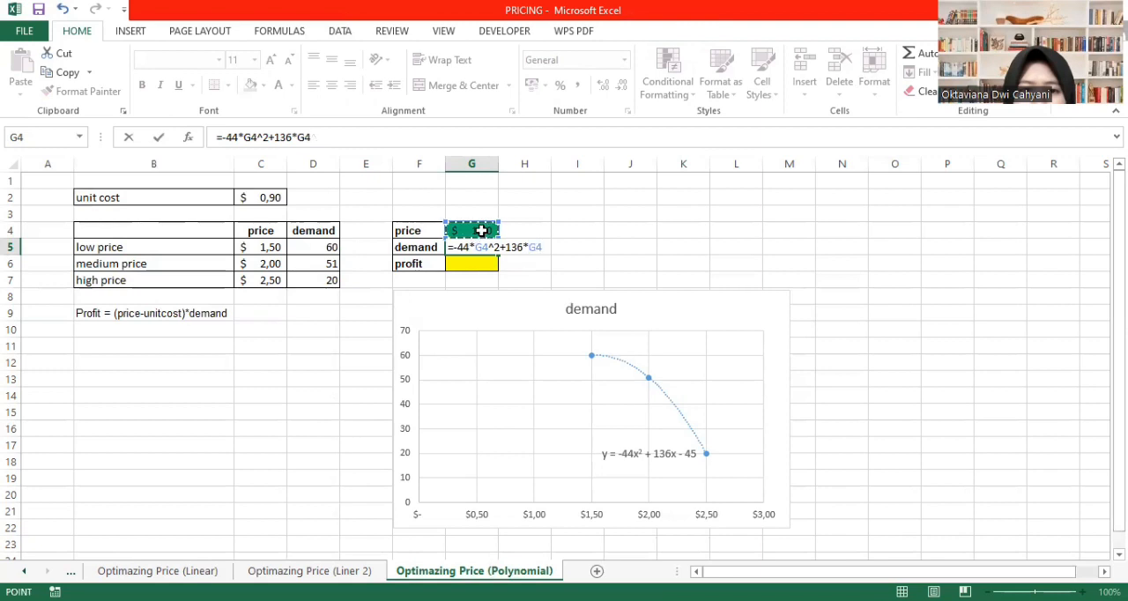
pyautogui.write('-45')
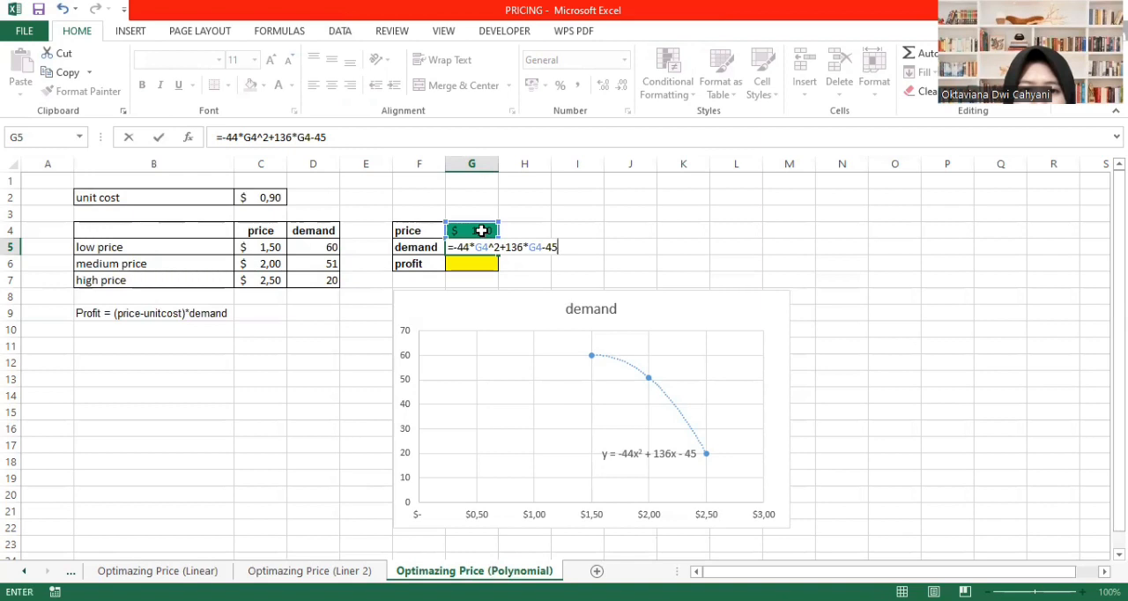
pyautogui.press('Return')
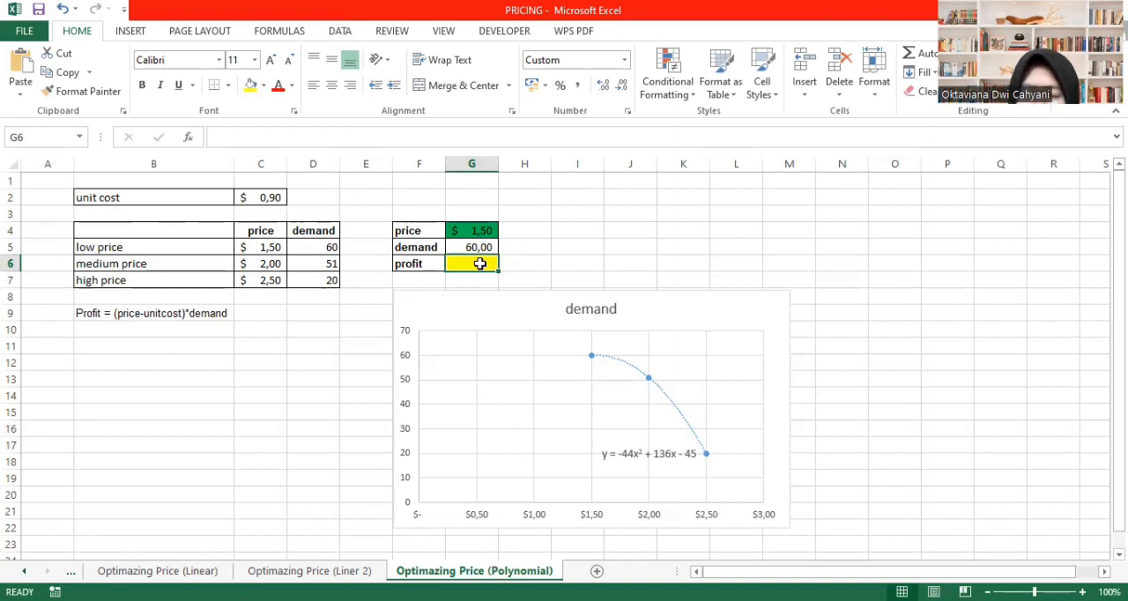
# - Calculate the profit in G6 with the formula =(G4-C2)*G5
pyautogui.write('=(')
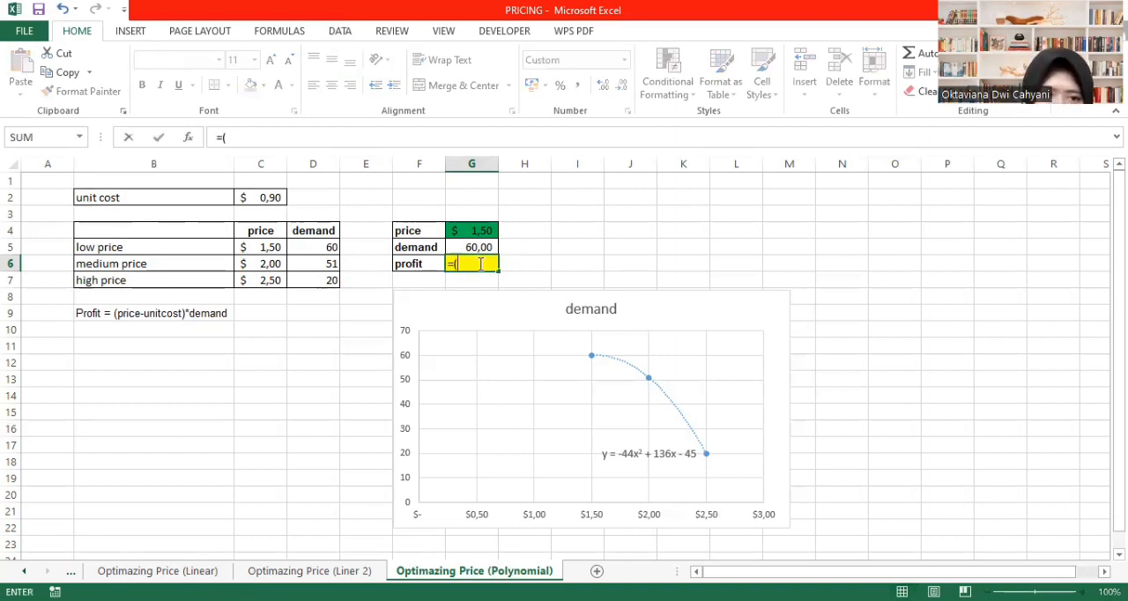
pyautogui.click(471, 230)
pyautogui.write('-')
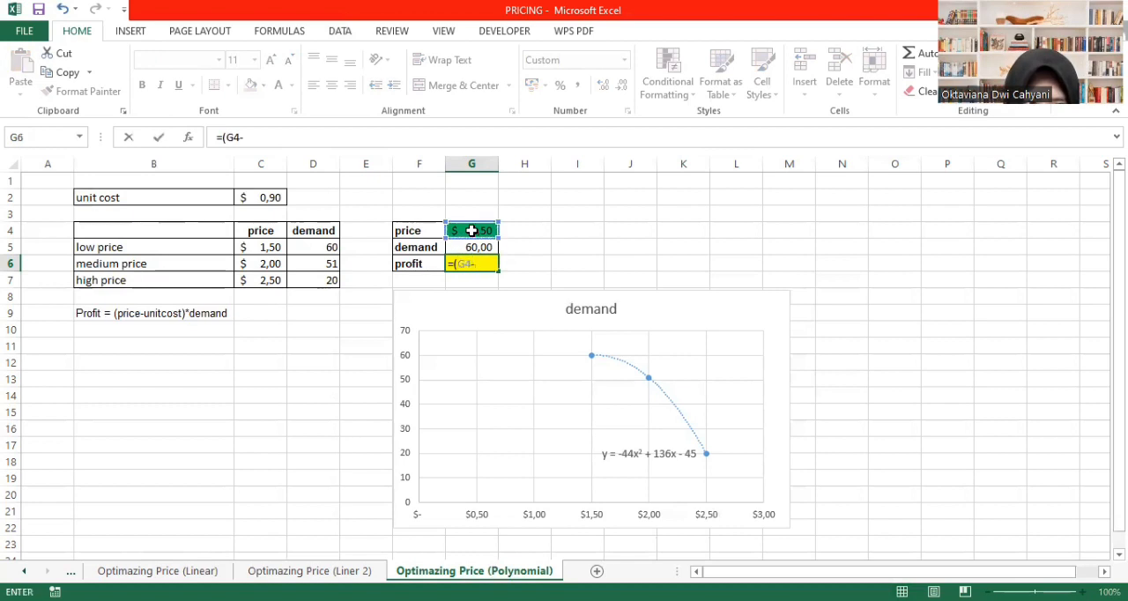
pyautogui.click(265, 197)
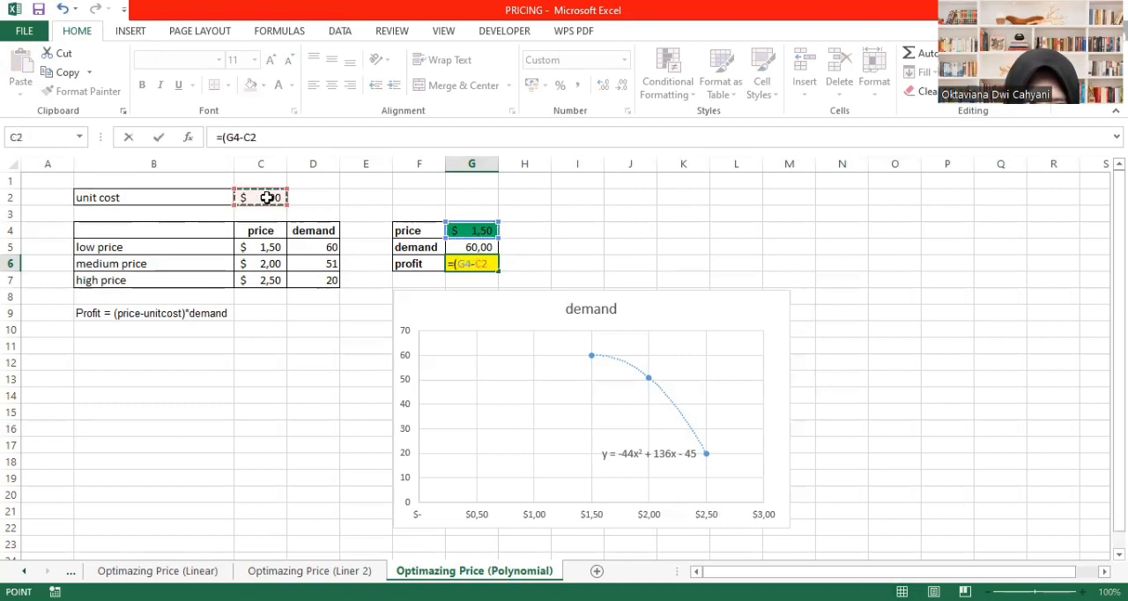
pyautogui.write(')*')
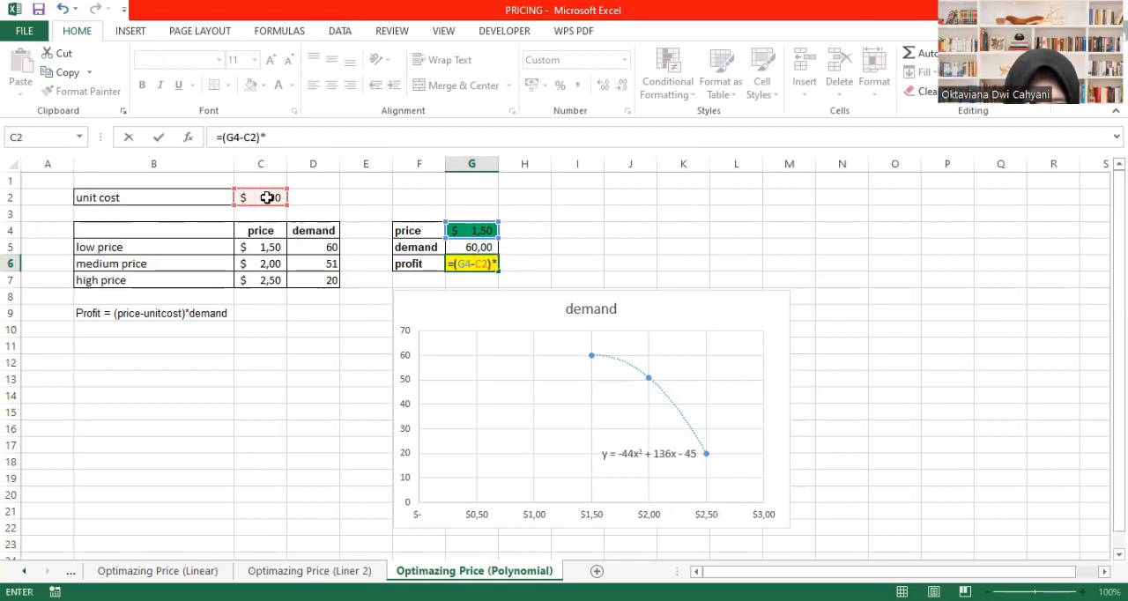
pyautogui.click(467, 249)
pyautogui.press('Return')
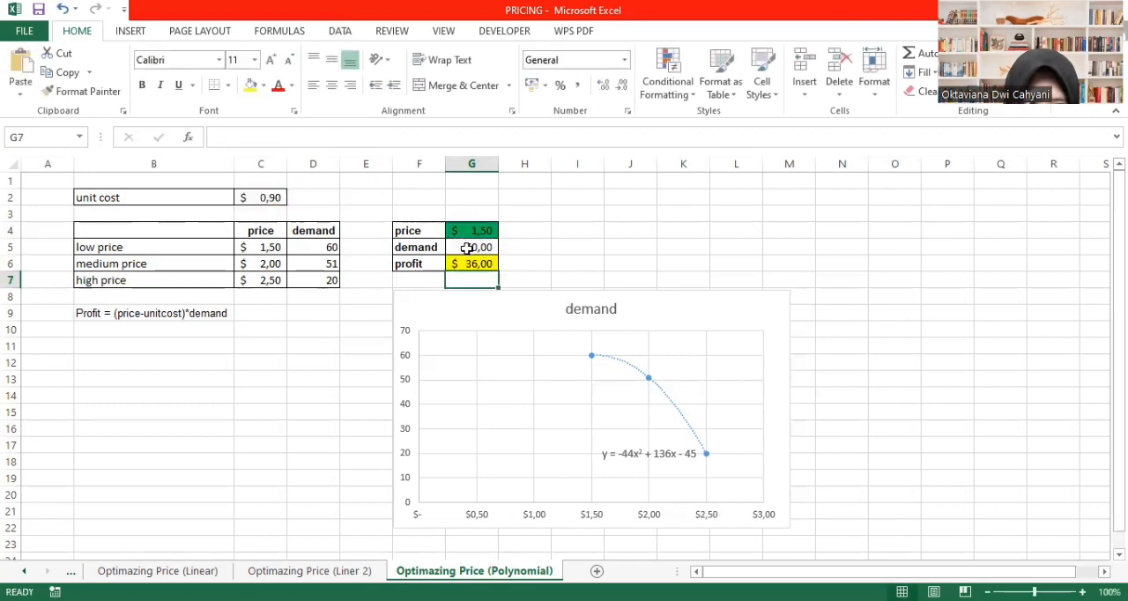
# - Open Solver and delete the two existing constraints that limit G4 to C7 and C5
pyautogui.click(340, 31)
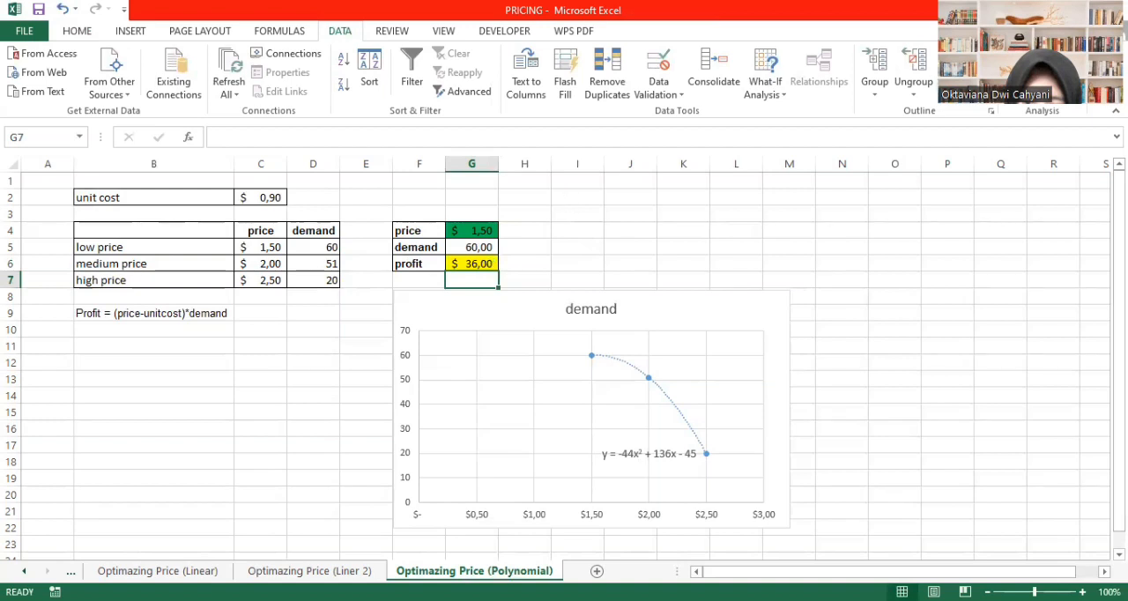
pyautogui.click(1023, 72)
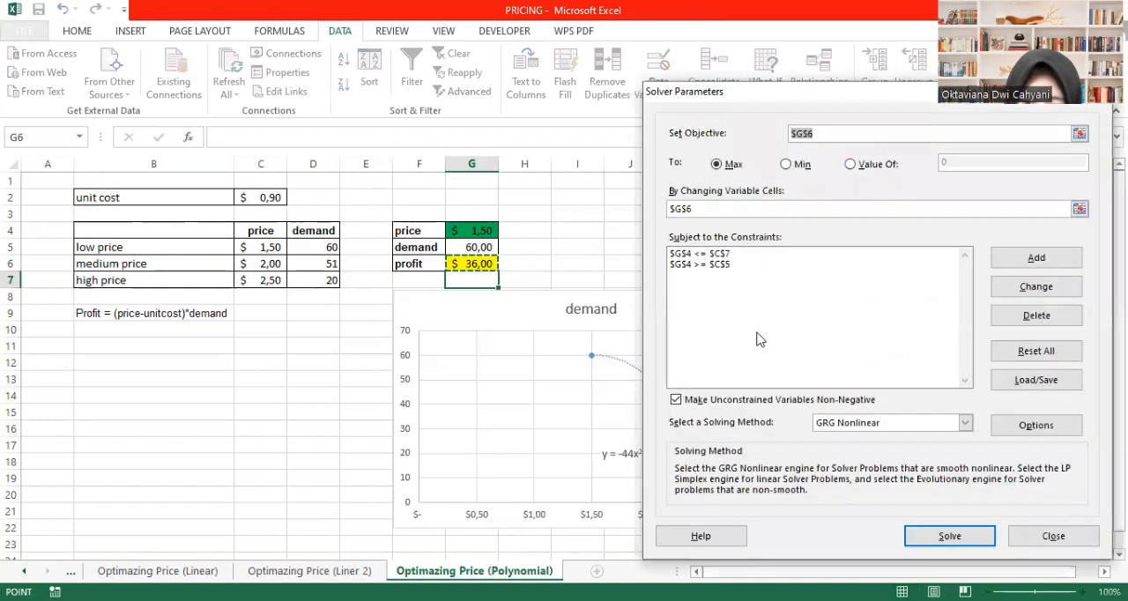
pyautogui.click(716, 255)
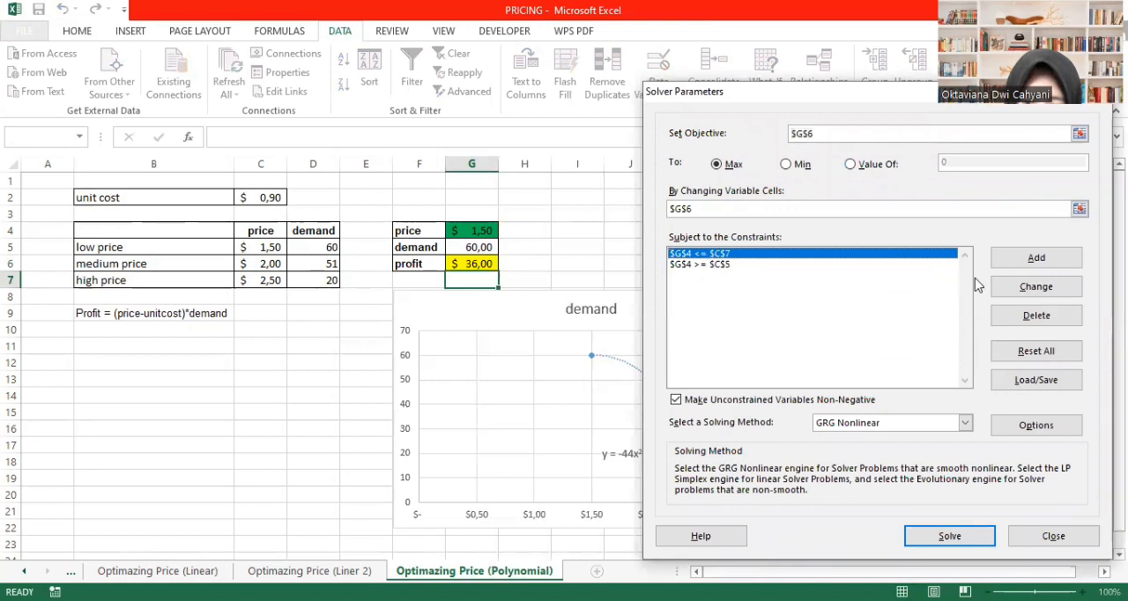
pyautogui.click(1035, 317)
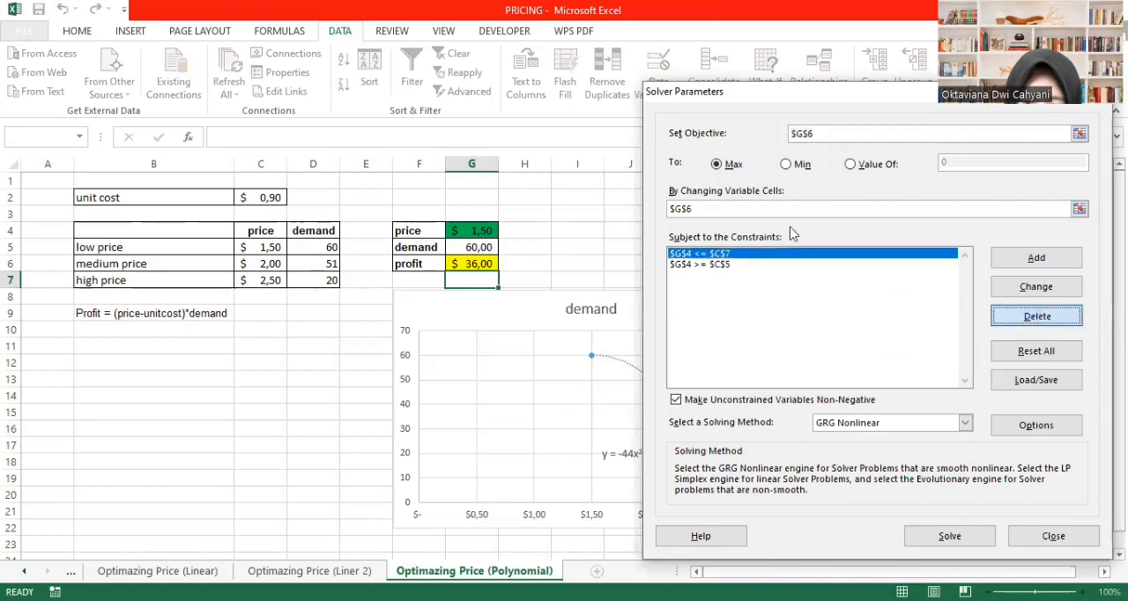
pyautogui.click(1036, 318)
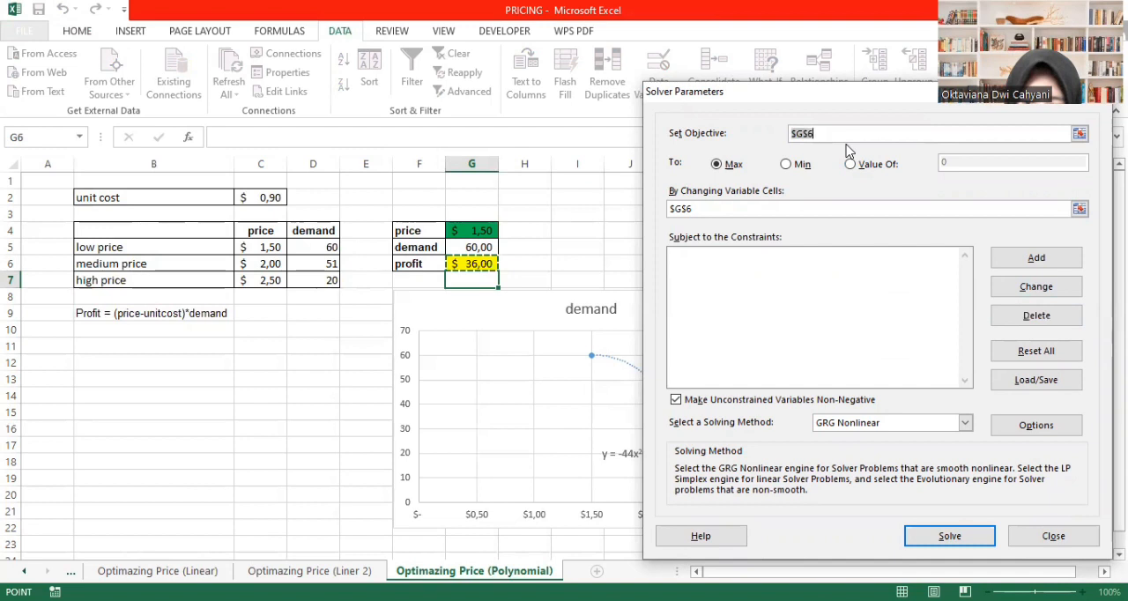
# - Set the Solver objective to the profit cell G6 and the changing variable cell to the price G4
pyautogui.click(467, 263)
pyautogui.click(696, 208)
pyautogui.press('BackSpace')
pyautogui.press('BackSpace')
pyautogui.press('BackSpace')
pyautogui.press('BackSpace')
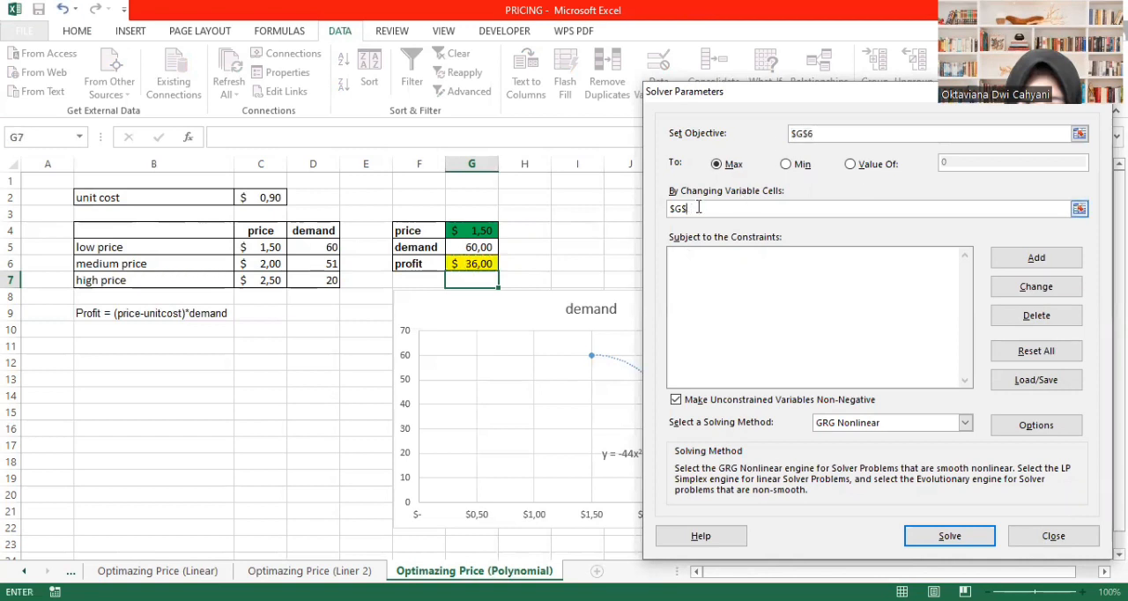
pyautogui.click(459, 230)
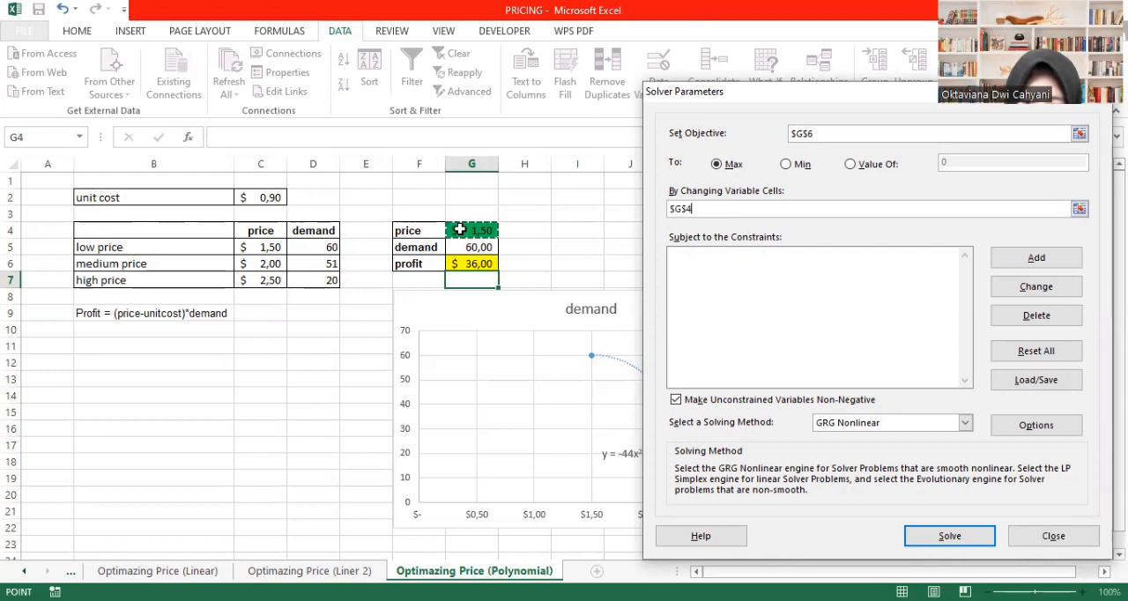
# - Add a Solver constraint requiring the price G4 to be >= the low price in C5
pyautogui.click(1036, 258)
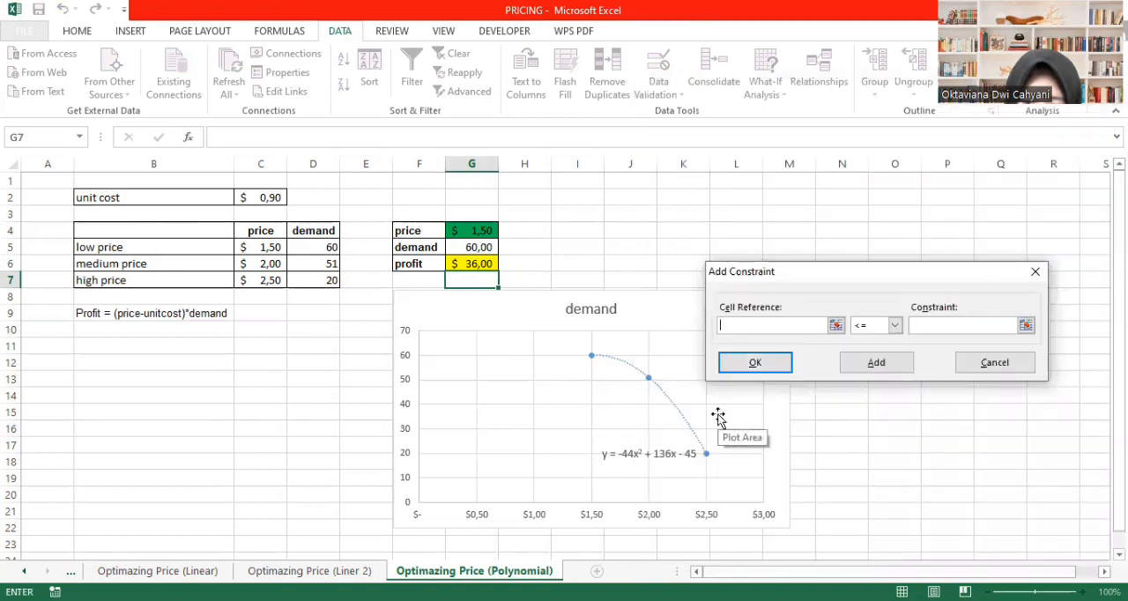
pyautogui.click(477, 231)
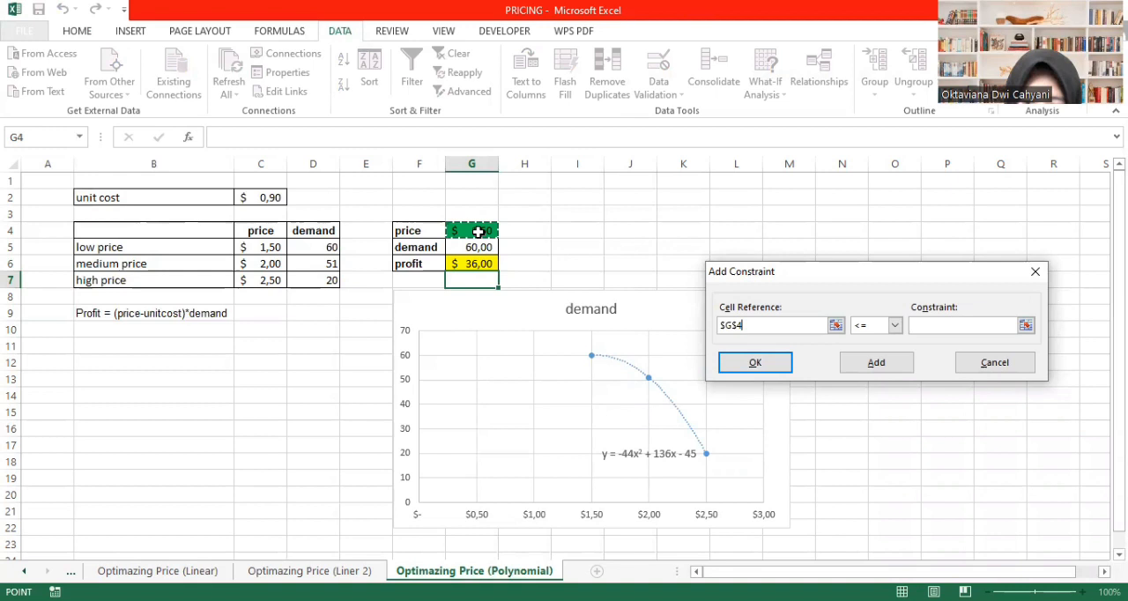
pyautogui.click(894, 326)
pyautogui.click(871, 364)
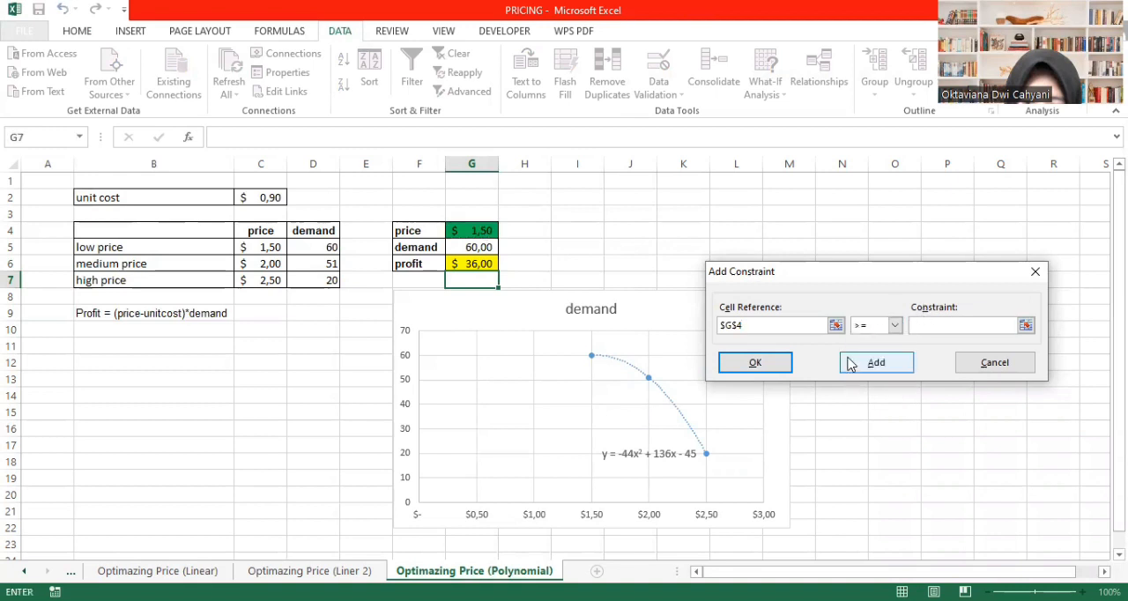
pyautogui.click(264, 249)
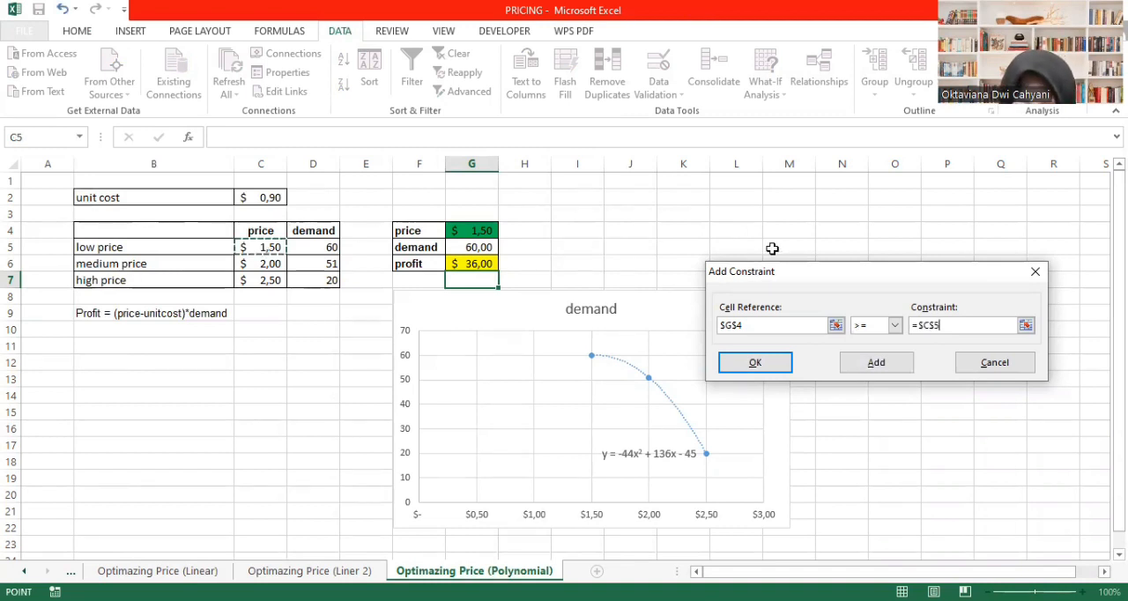
pyautogui.click(878, 364)
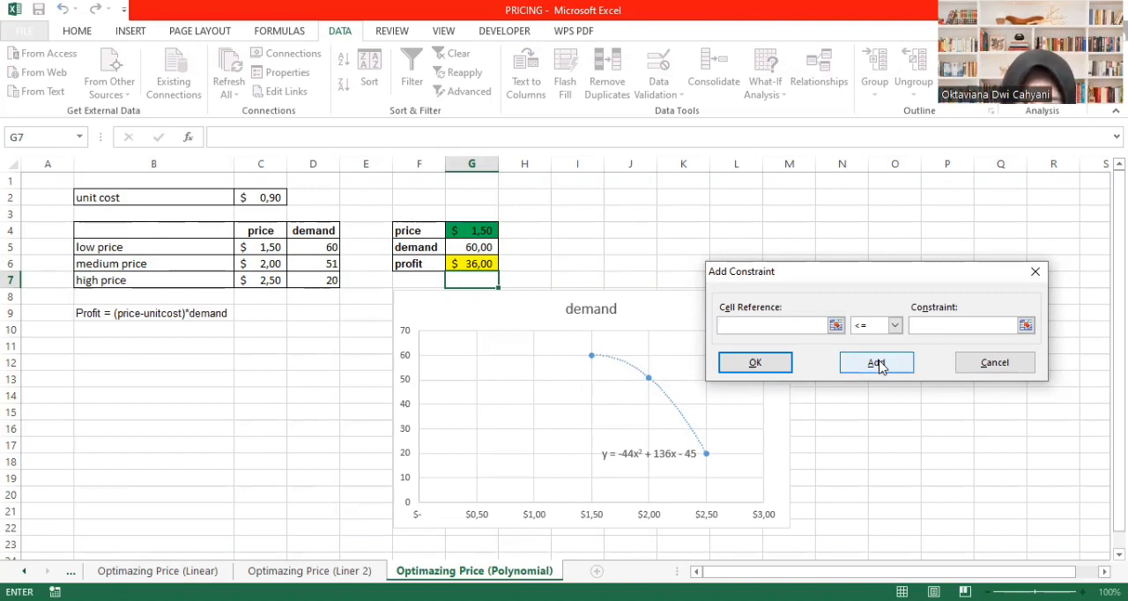
# - Add a Solver constraint requiring the price G4 to be <= the high price in C7, and return to the Solver parameters
pyautogui.click(471, 230)
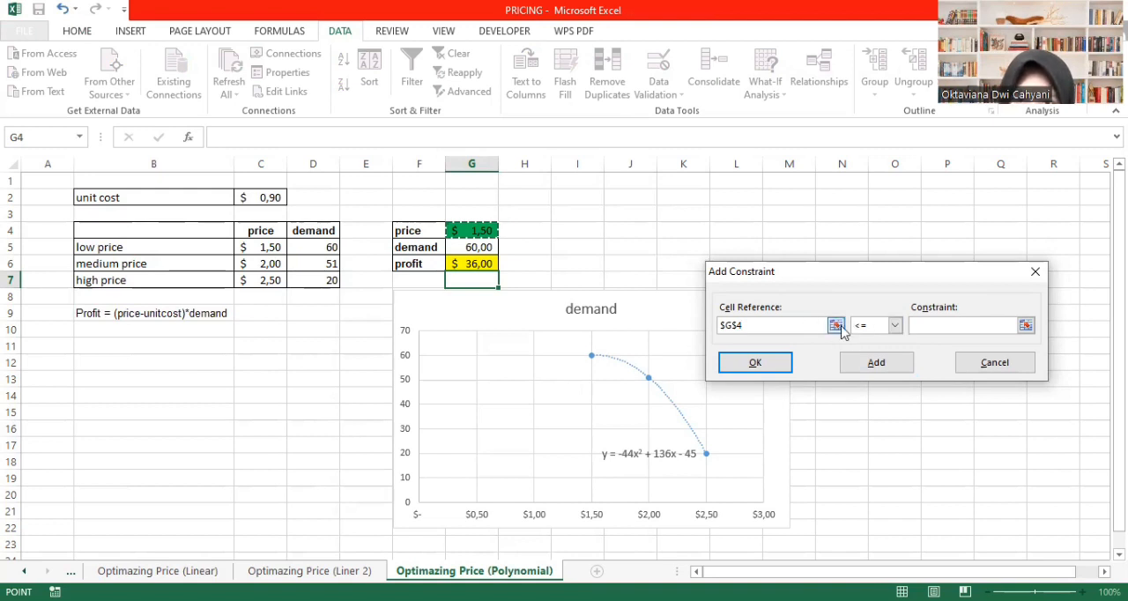
pyautogui.click(927, 328)
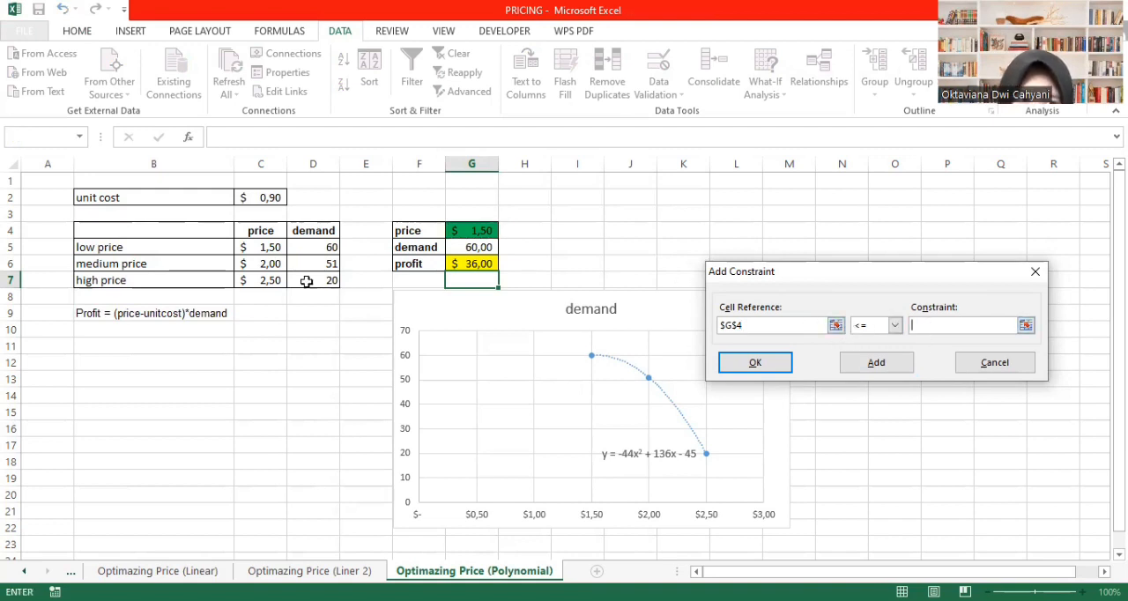
pyautogui.click(267, 280)
pyautogui.click(884, 365)
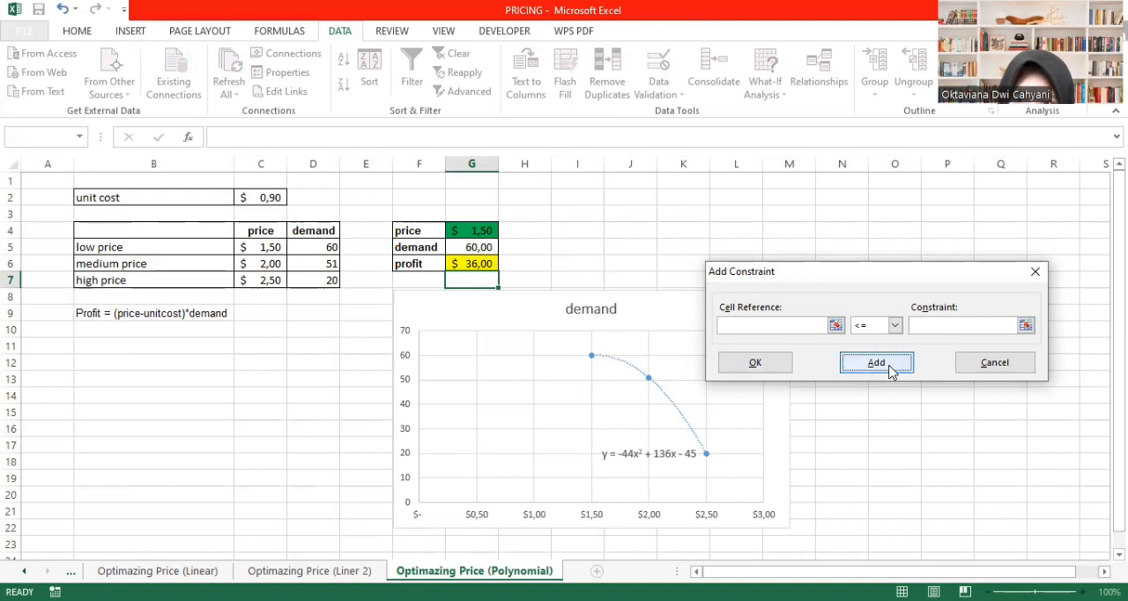
pyautogui.click(1036, 274)
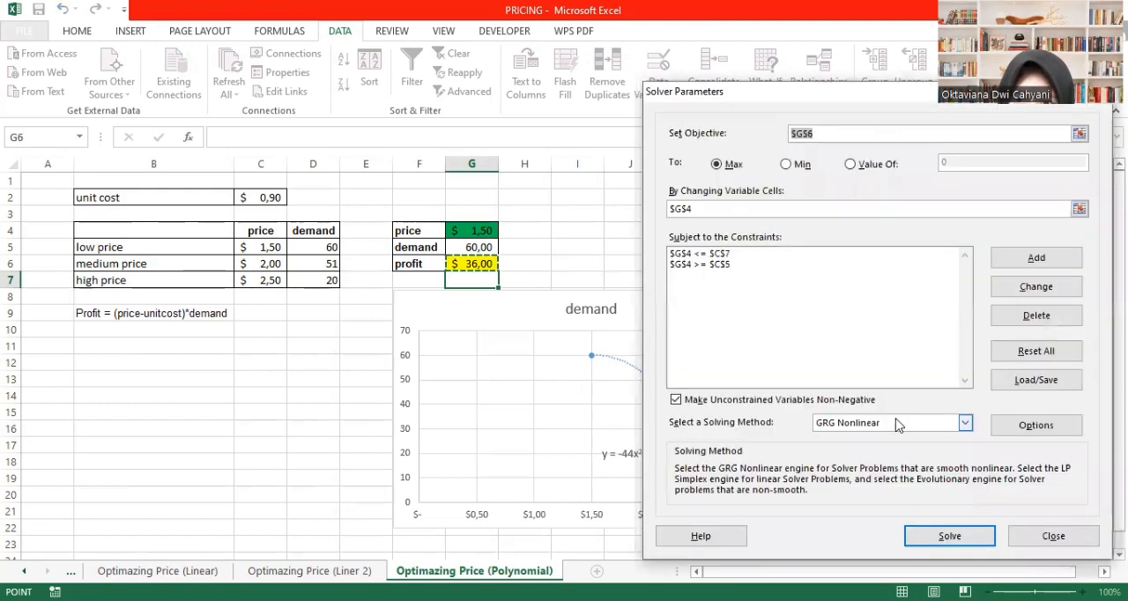
# - Solve for the maximum profit with the GRG Nonlinear method and keep the Solver solution
pyautogui.click(898, 424)
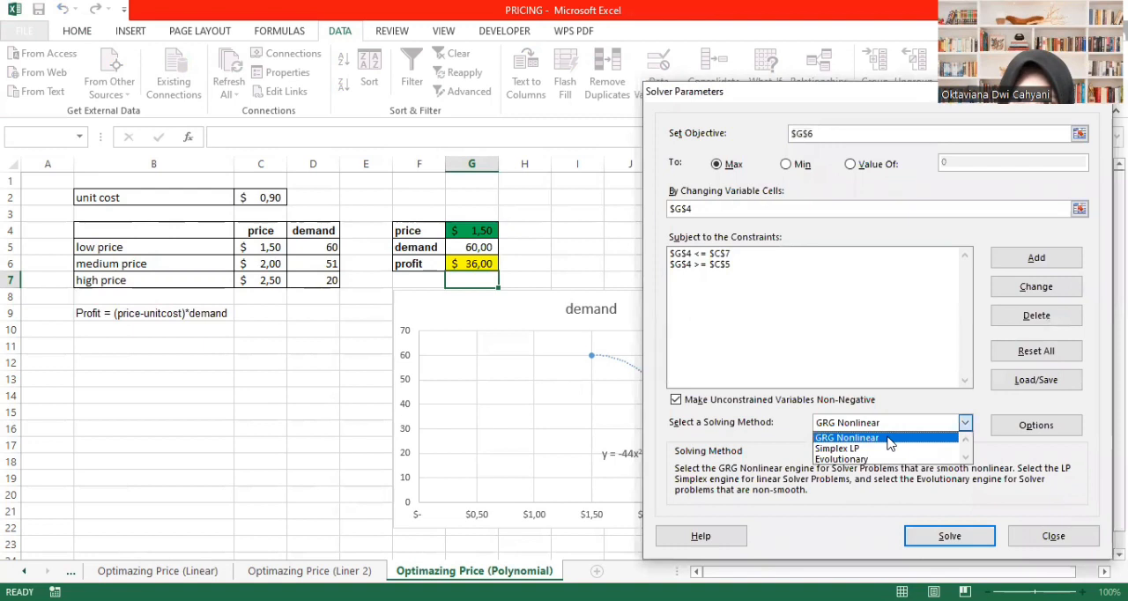
pyautogui.click(890, 438)
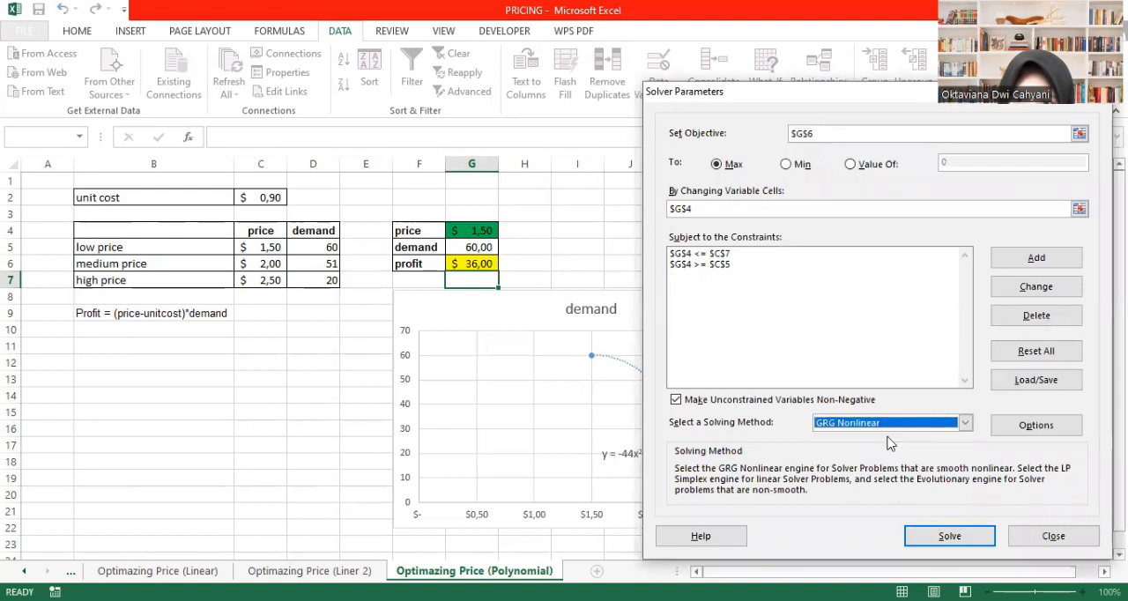
pyautogui.click(930, 536)
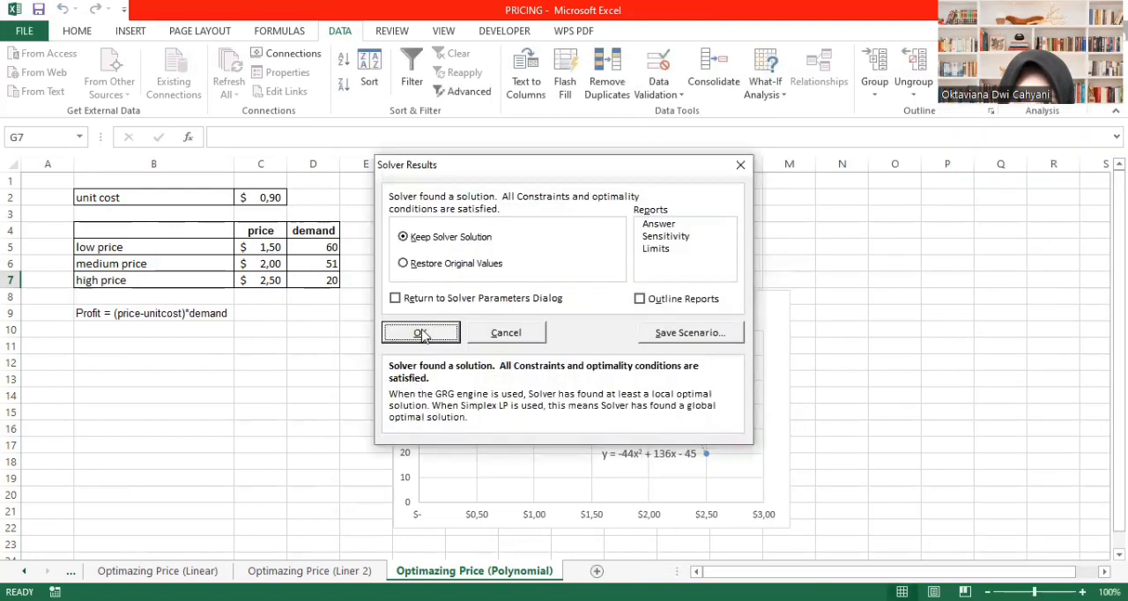
pyautogui.click(420, 331)
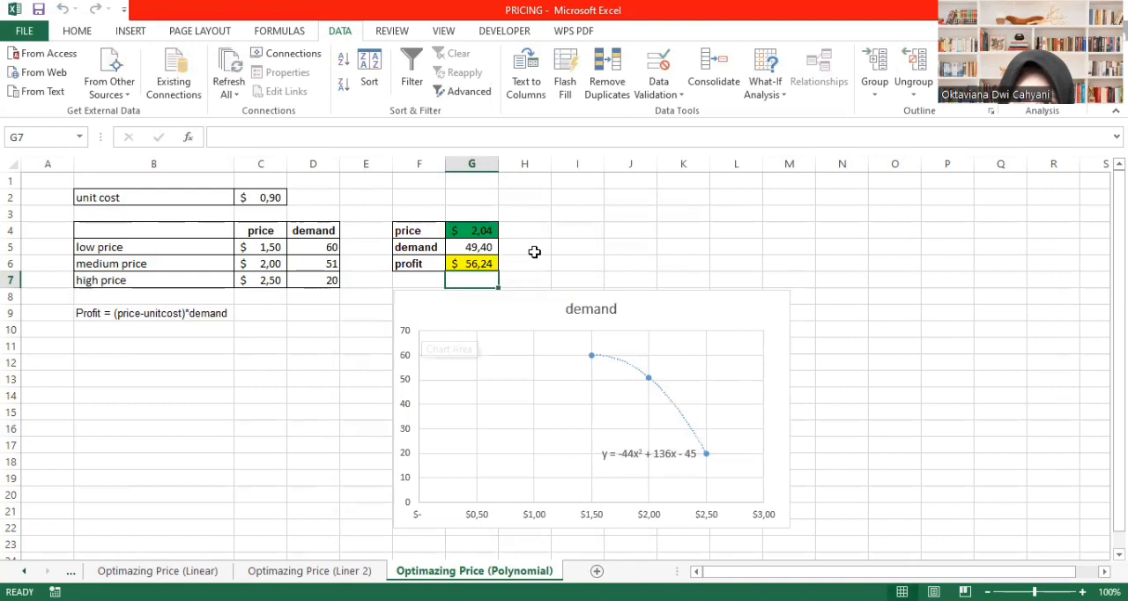
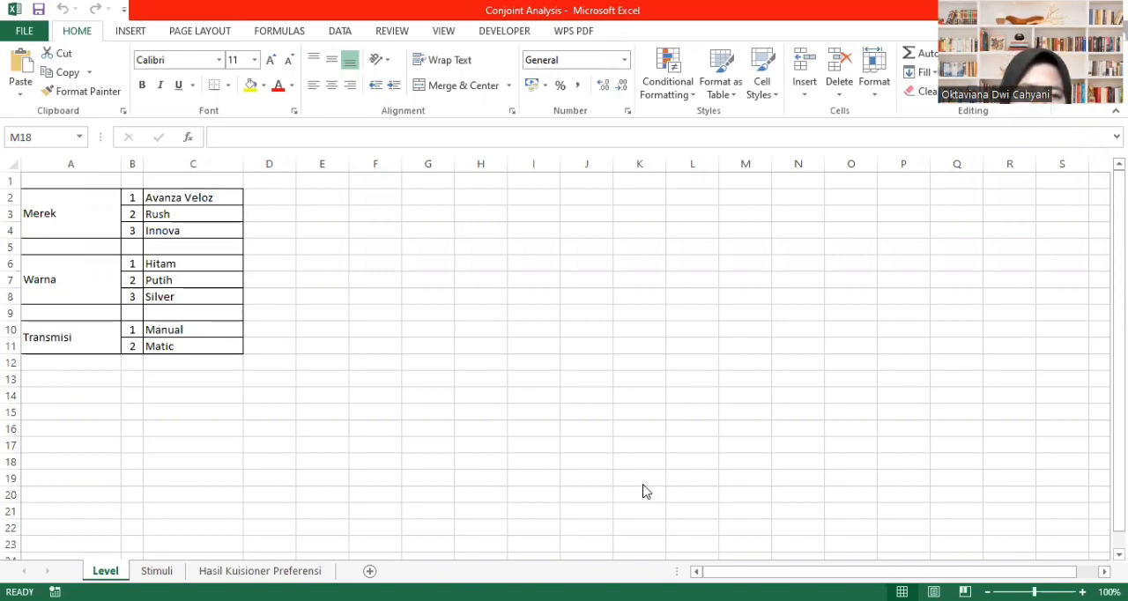
# - Review the Merek, Warna and Transmisi attributes on the Level sheet, and switch to SPSS
pyautogui.click(69, 219)
pyautogui.click(67, 291)
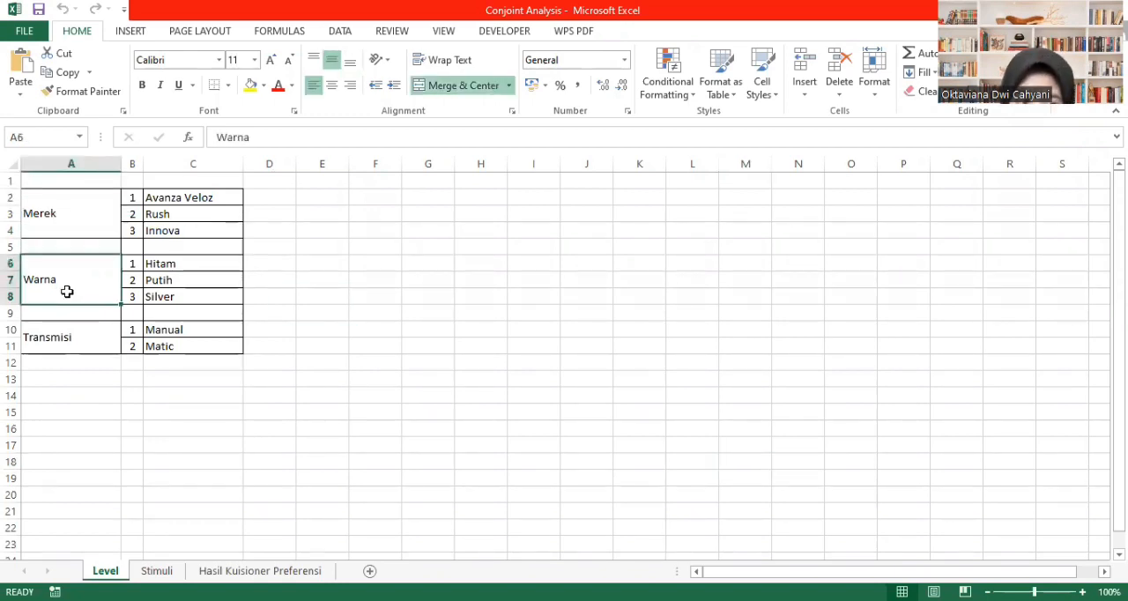
pyautogui.click(62, 342)
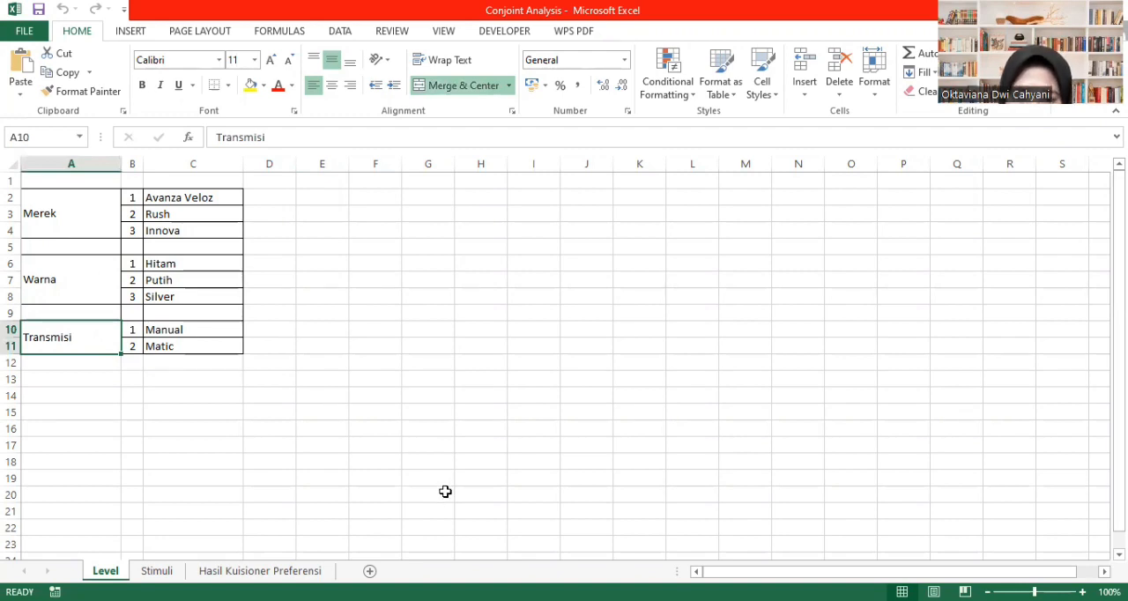
pyautogui.hotkey('alt', 'Tab')
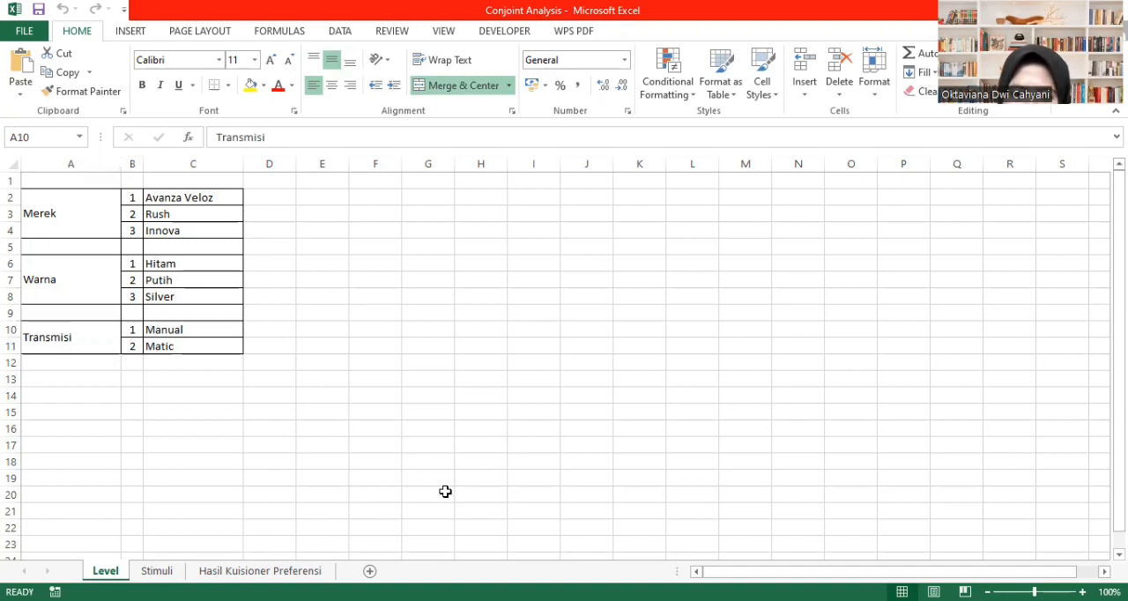
pyautogui.hotkey('alt', 'Tab')
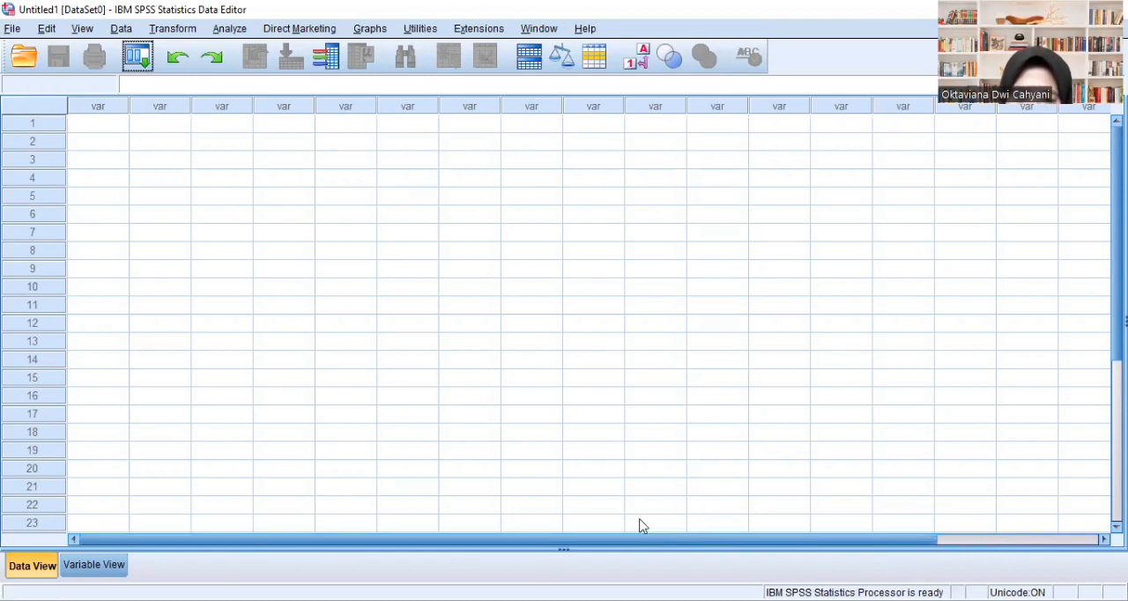
# - Switch to File Explorer and create a folder named Conjoint_Analysis in Downloads
pyautogui.hotkey('alt', 'Tab')
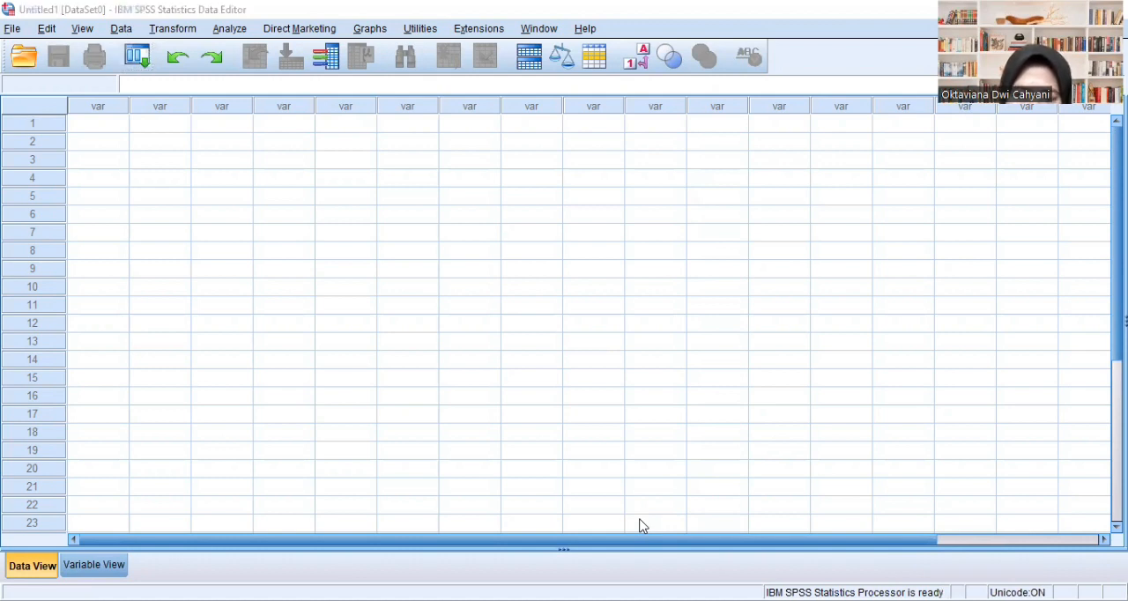
pyautogui.hotkey('alt', 'Tab')
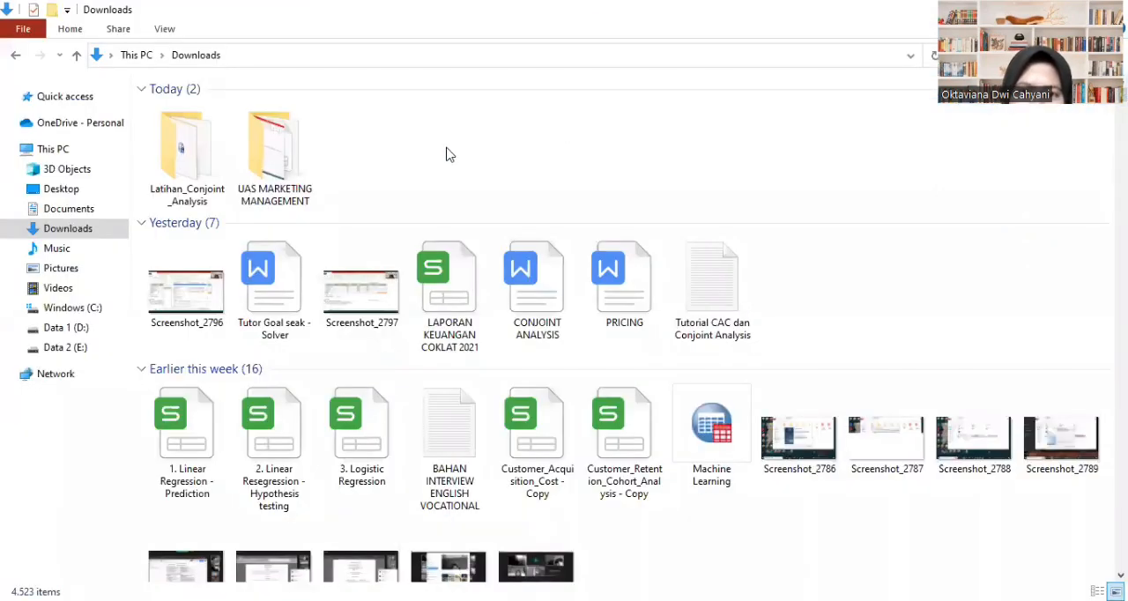
pyautogui.rightClick(446, 155)
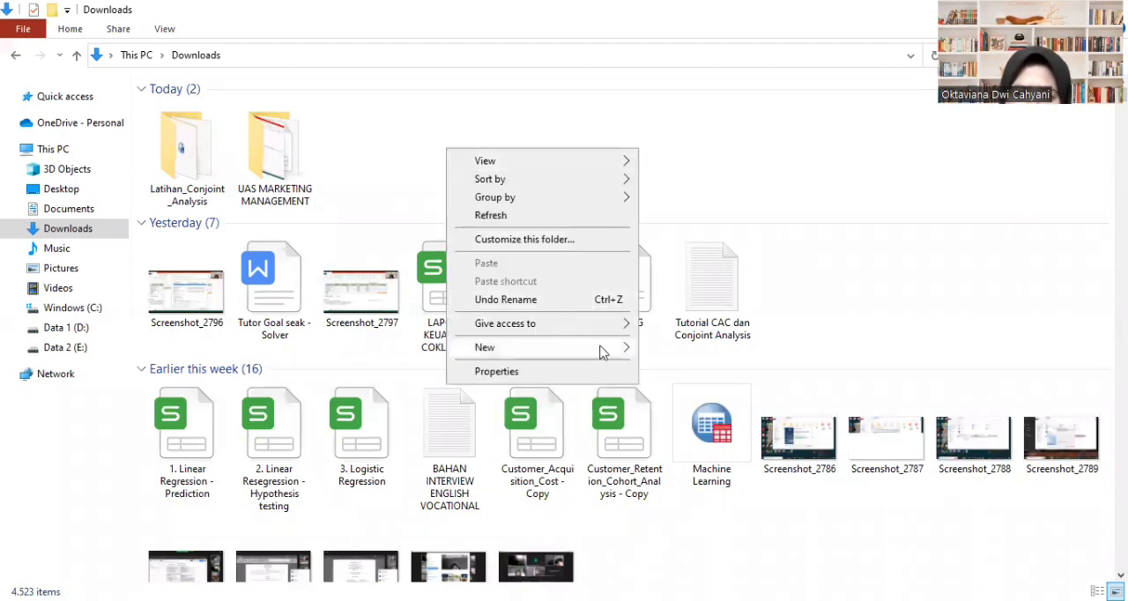
pyautogui.moveTo(609, 354)
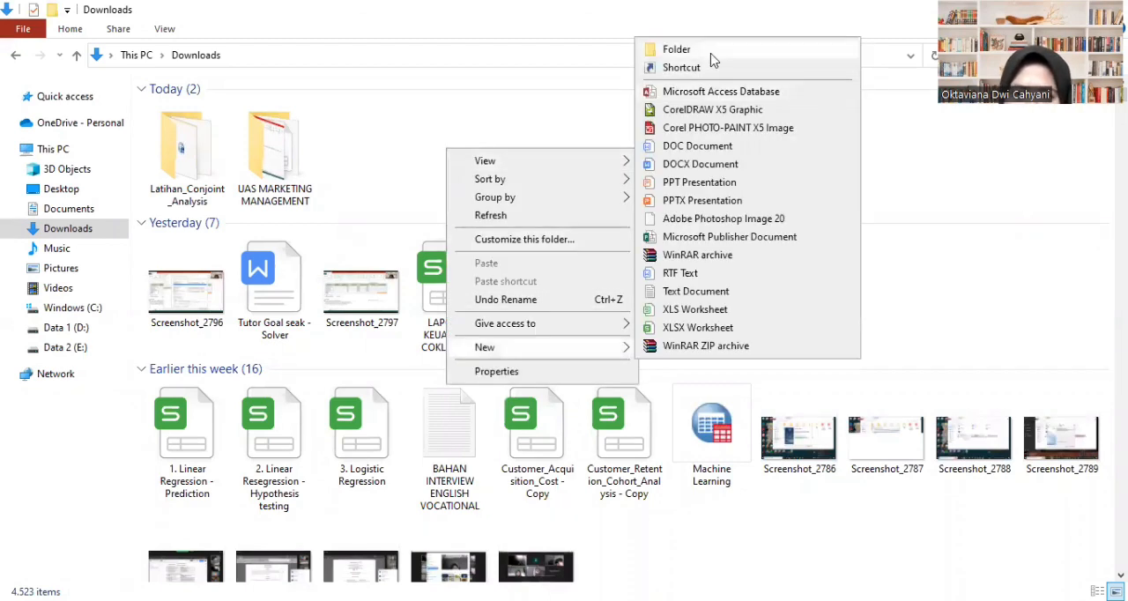
pyautogui.click(687, 51)
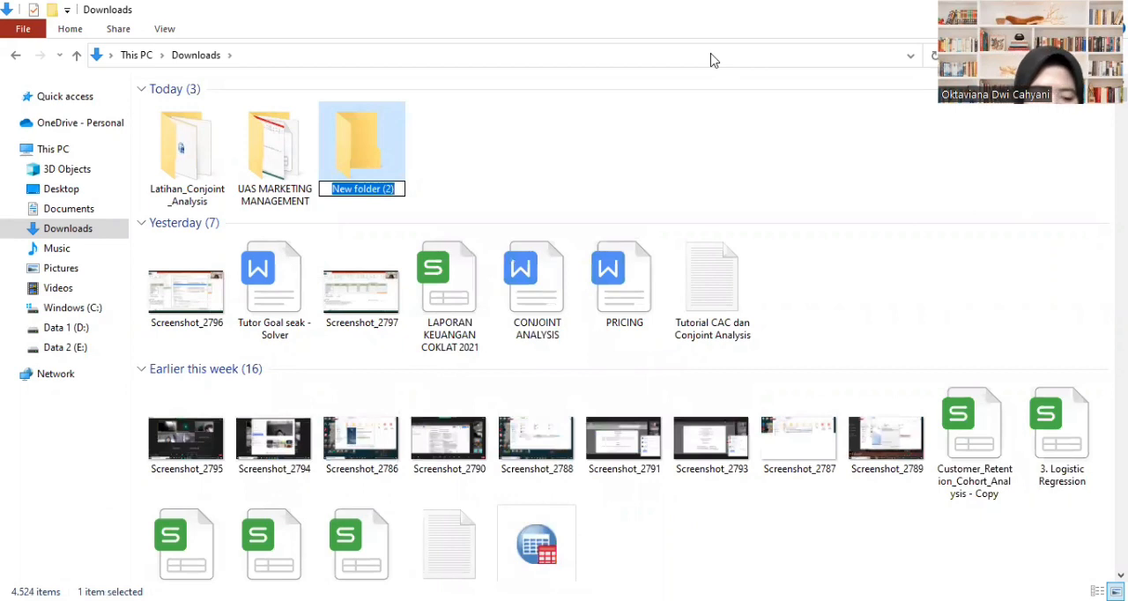
pyautogui.write('Conj')
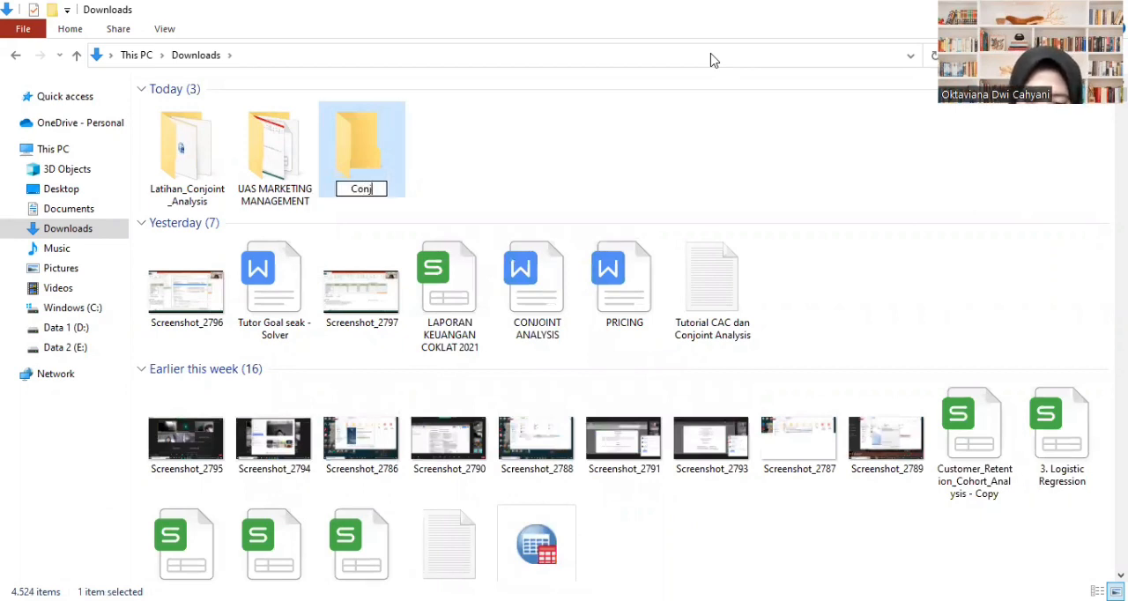
pyautogui.write('oint')
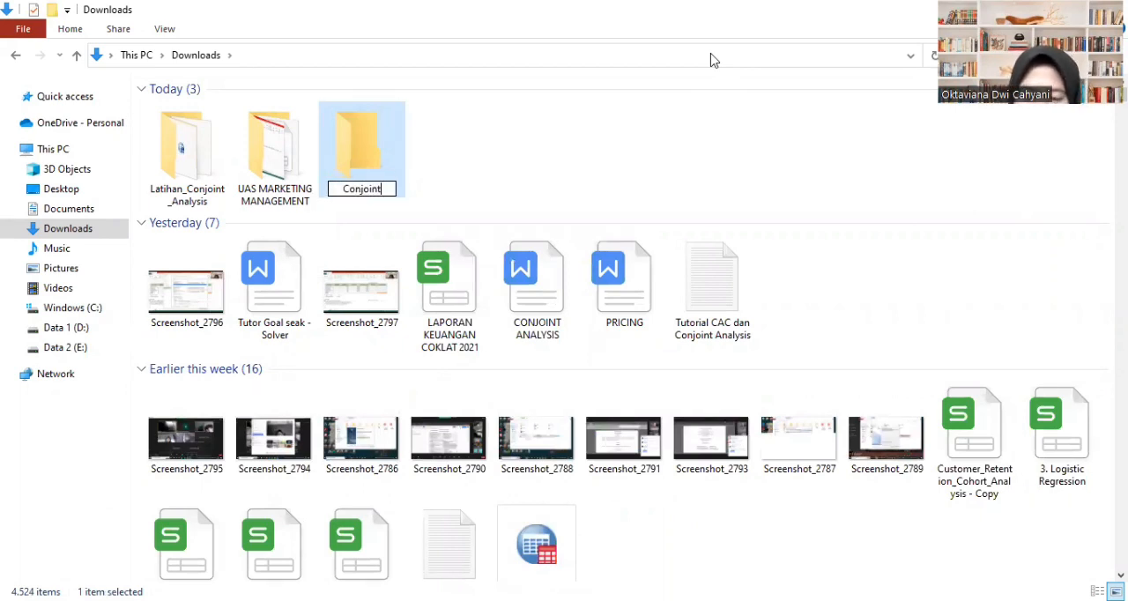
pyautogui.write('_')
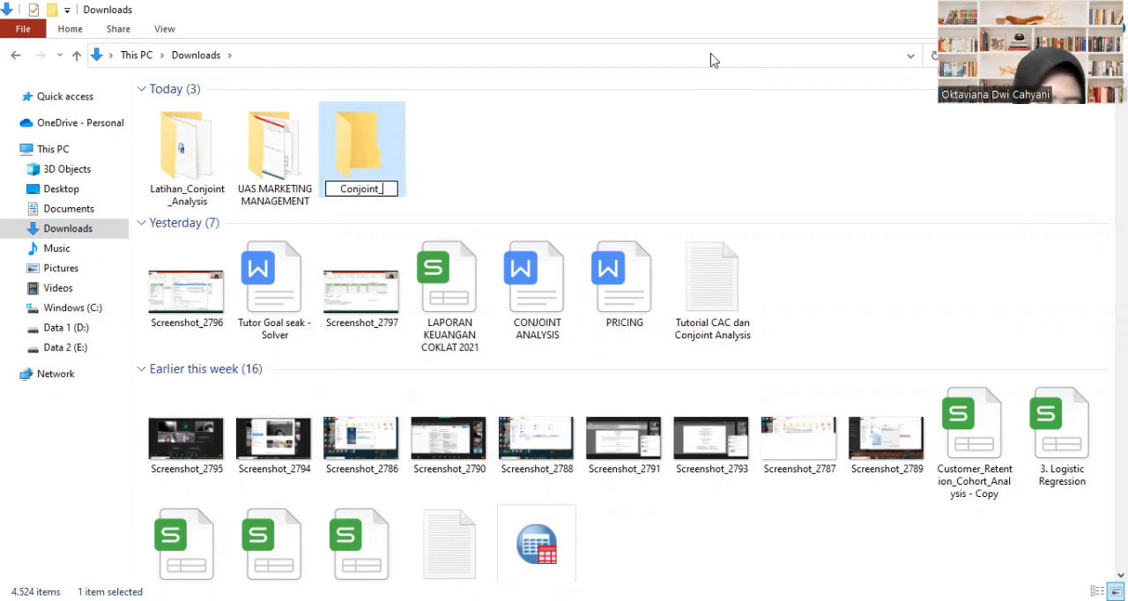
pyautogui.write('Anal')
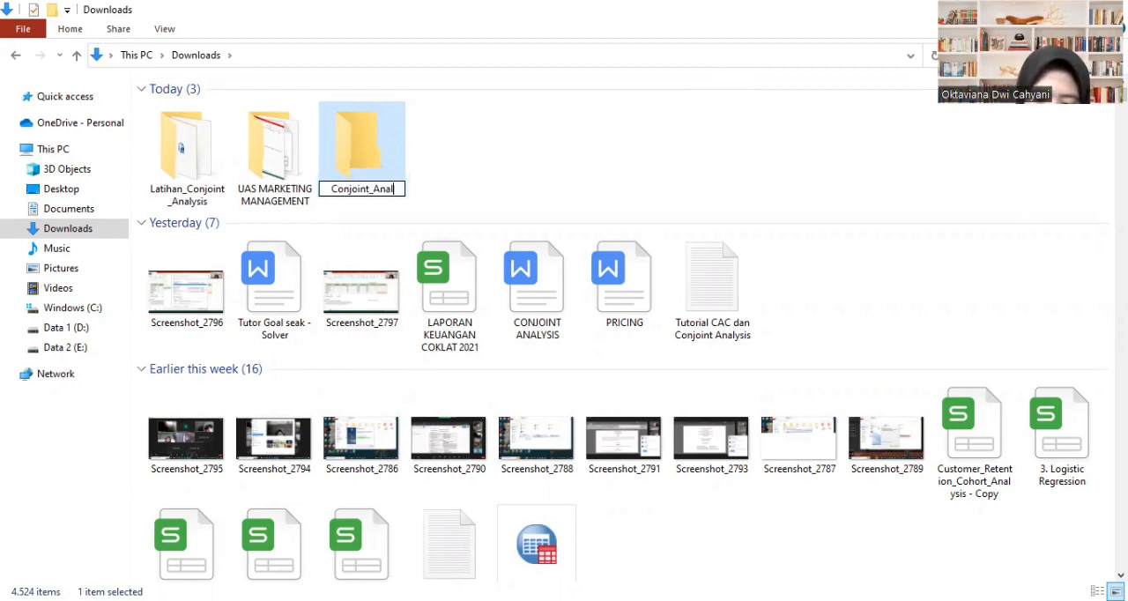
pyautogui.write('ysis')
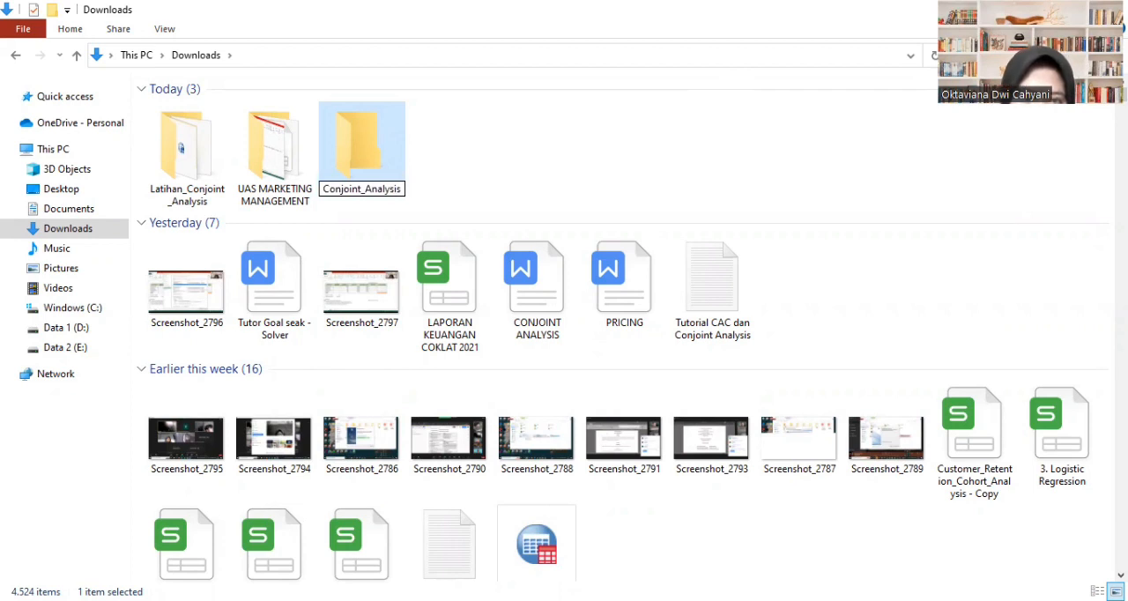
pyautogui.press('Return')
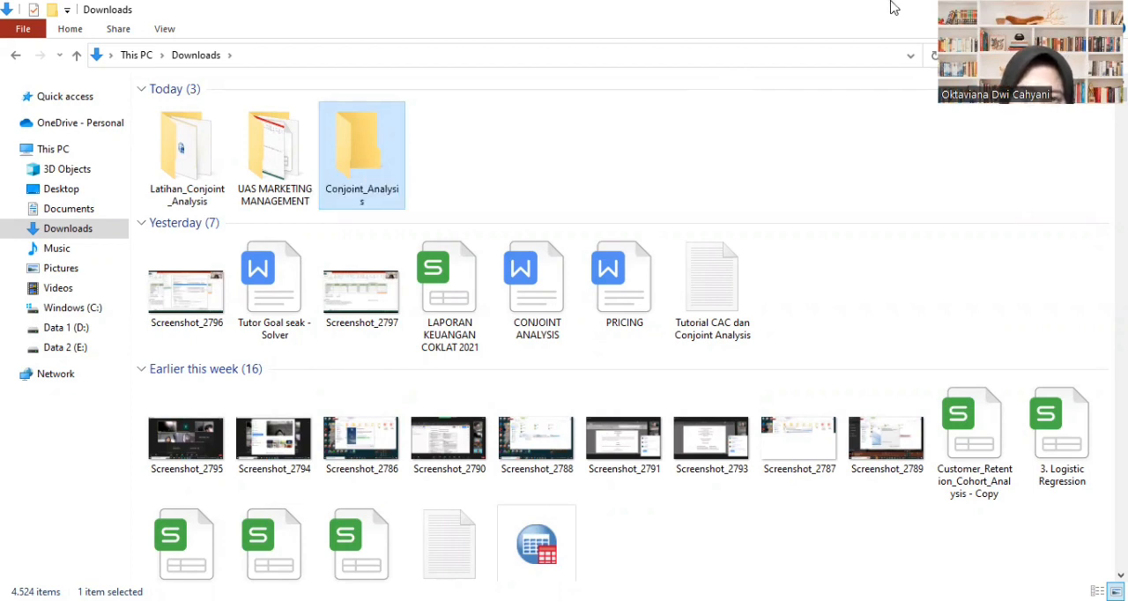
pyautogui.click(679, 156)
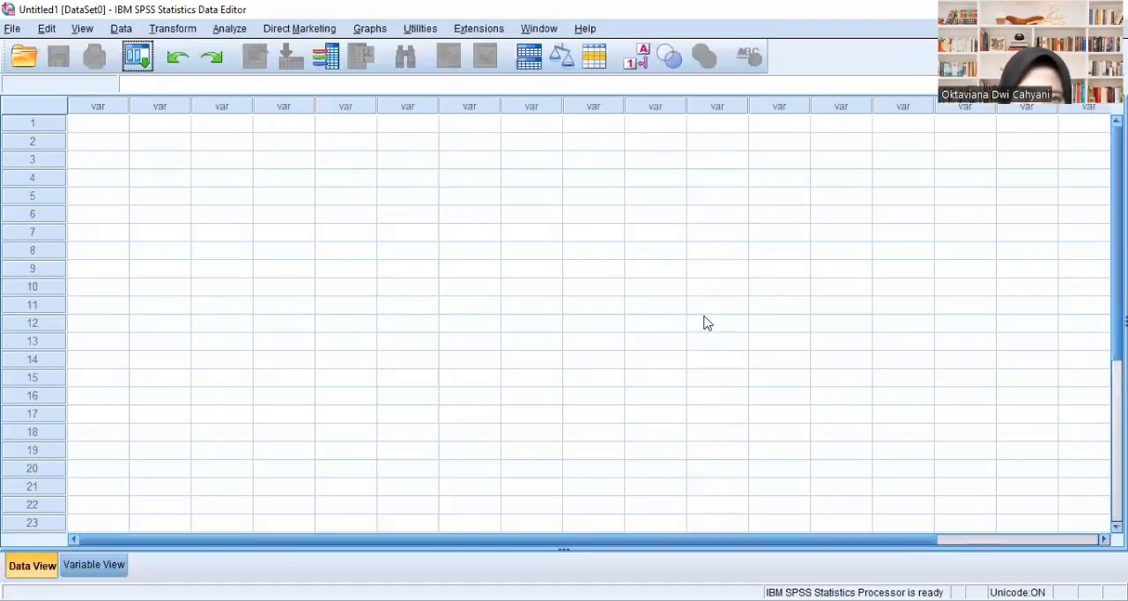
# - Open the dialog for generating an orthogonal design in SPSS
pyautogui.click(121, 29)
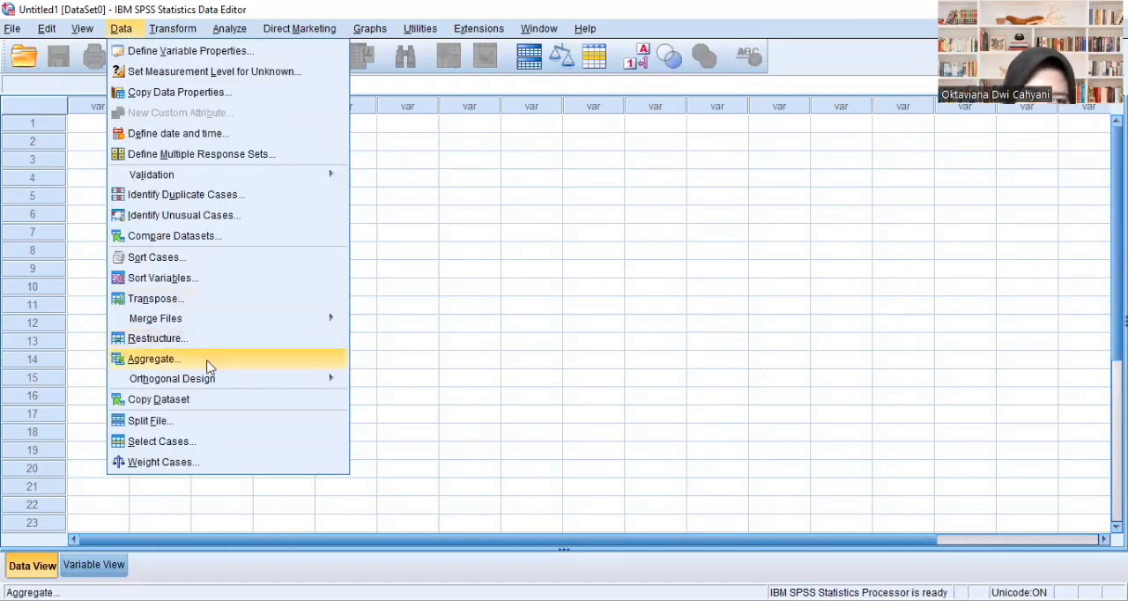
pyautogui.moveTo(239, 385)
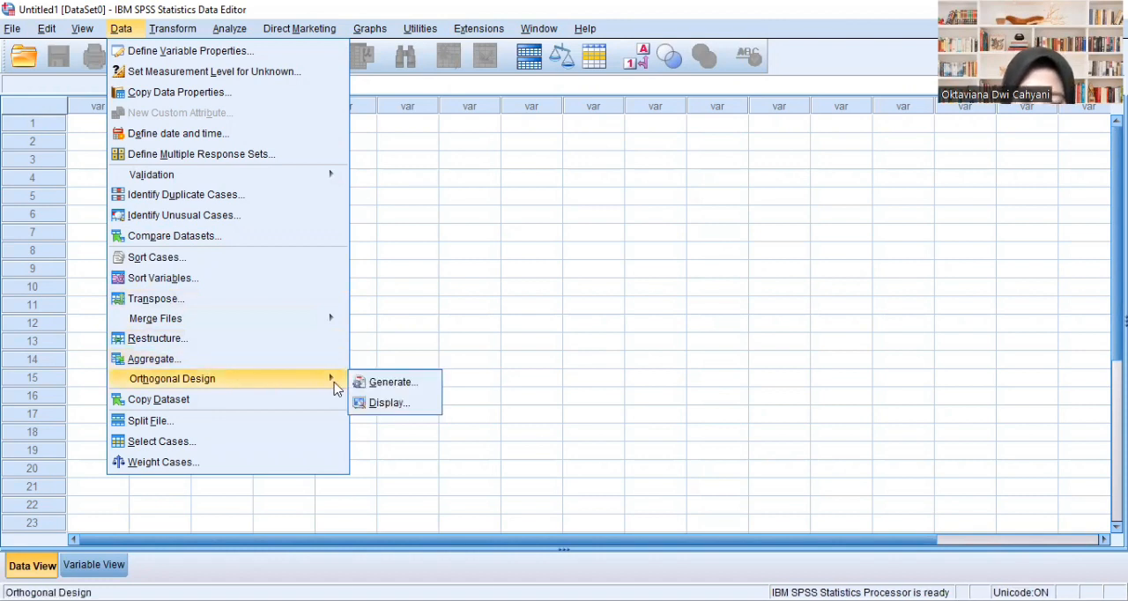
pyautogui.click(402, 382)
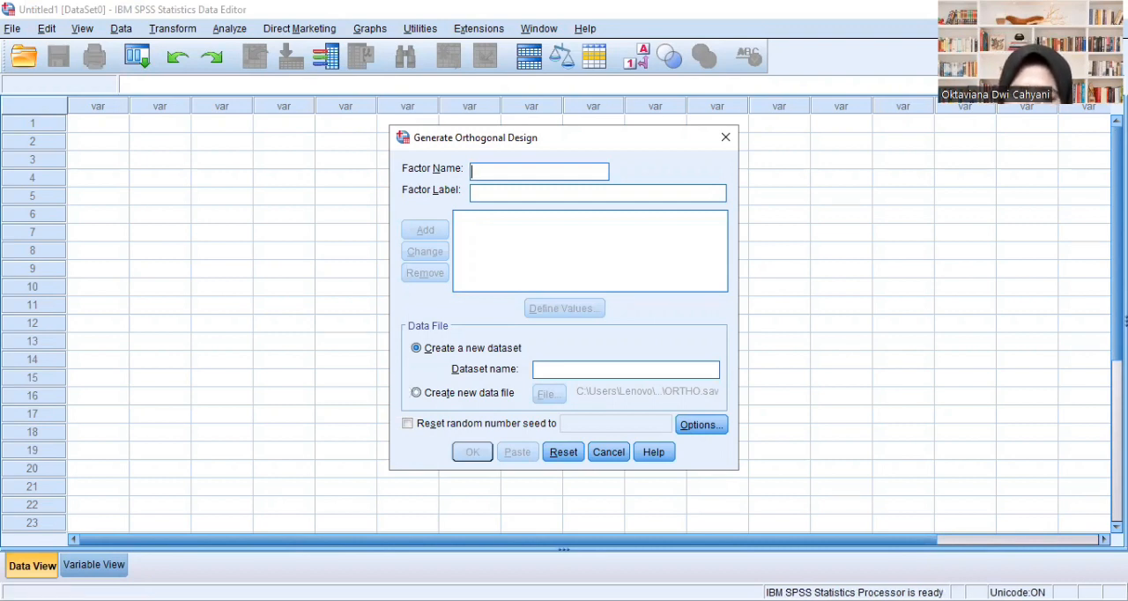
# - Switch to Excel to check the Merek attribute on the Level sheet, and return to the orthogonal design in SPSS
pyautogui.hotkey('alt', 'Tab')
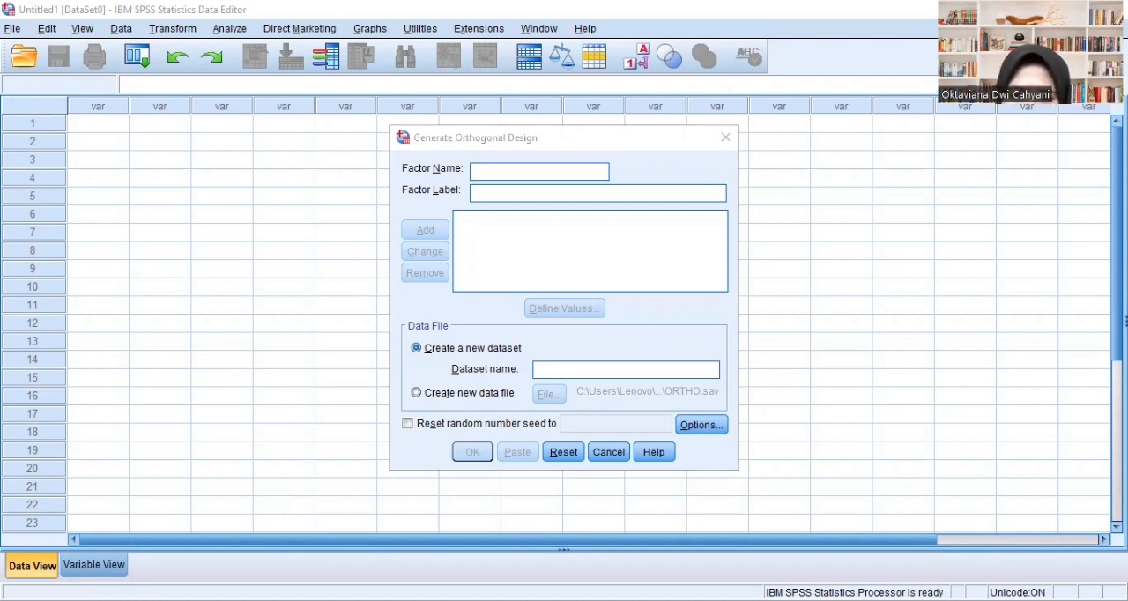
pyautogui.hotkey('alt', 'Tab')
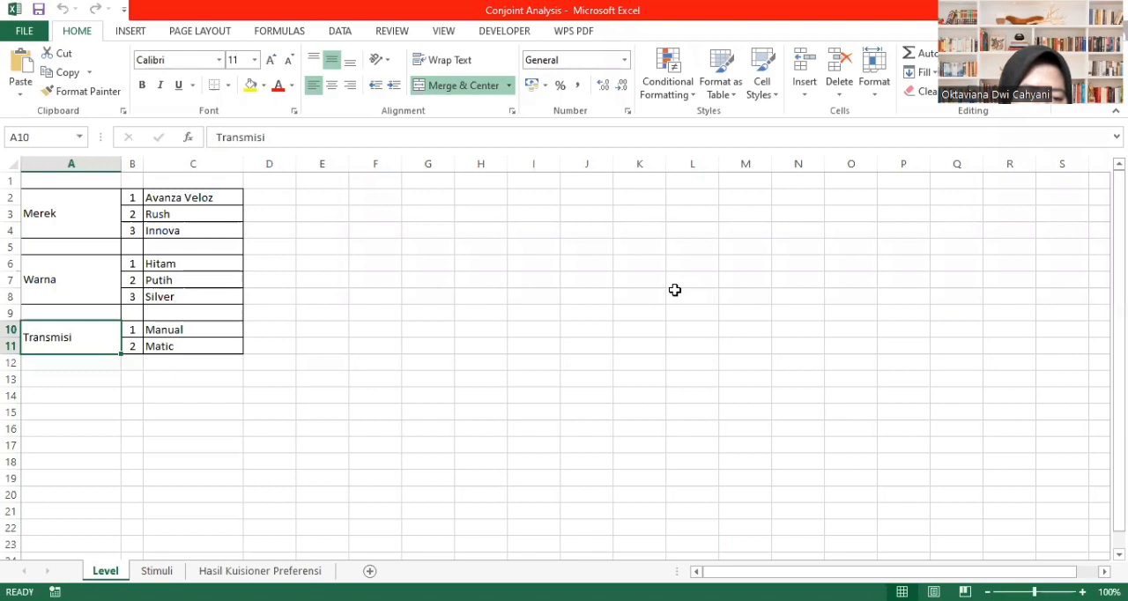
pyautogui.click(81, 214)
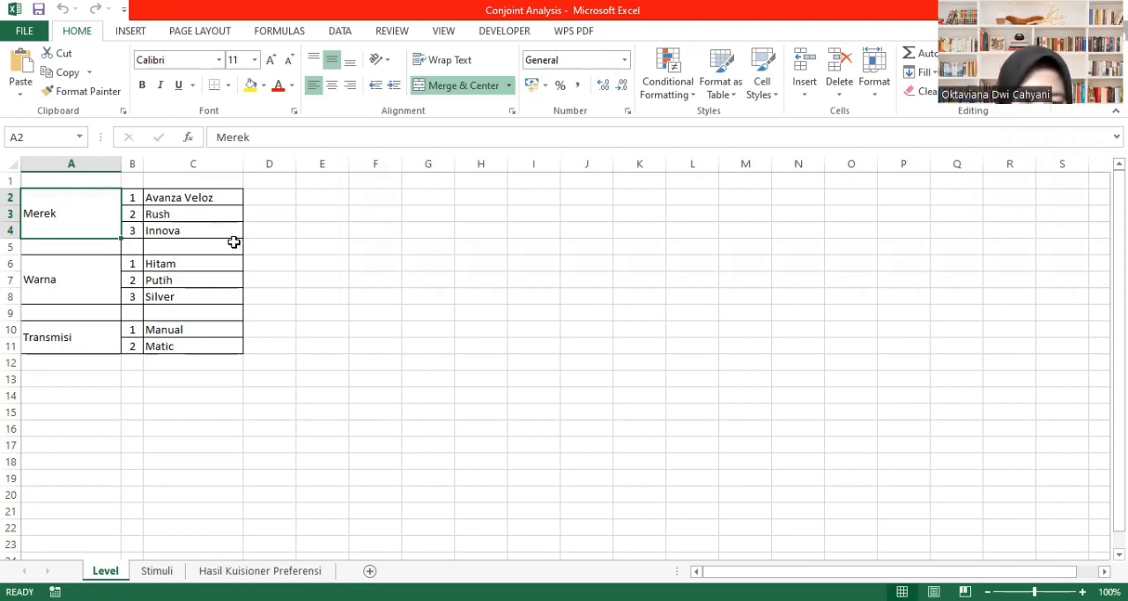
pyautogui.click(629, 509)
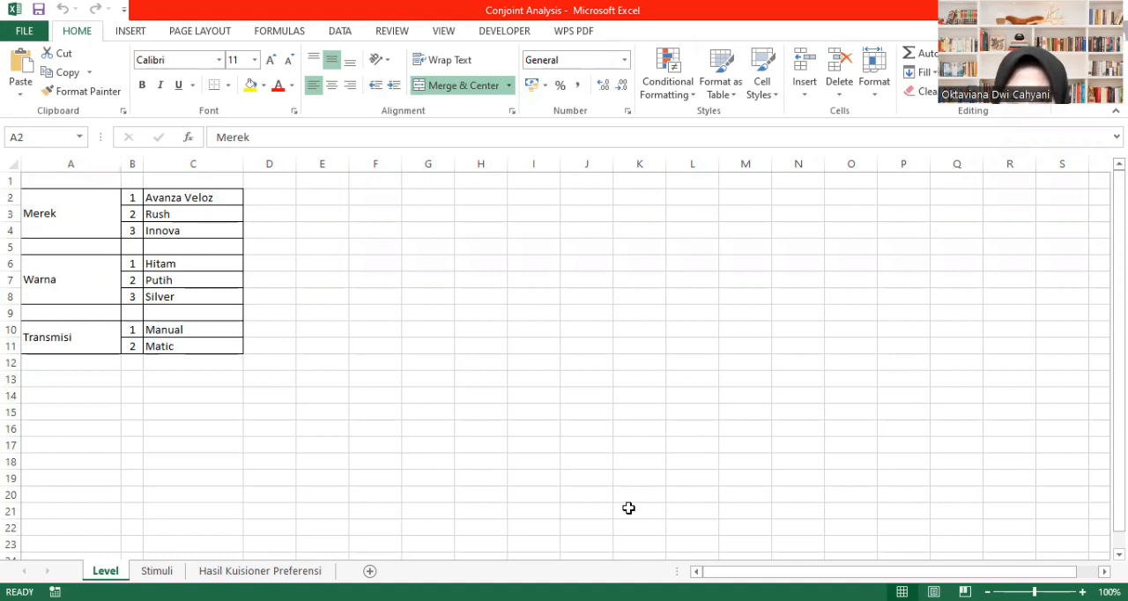
pyautogui.hotkey('alt', 'Tab')
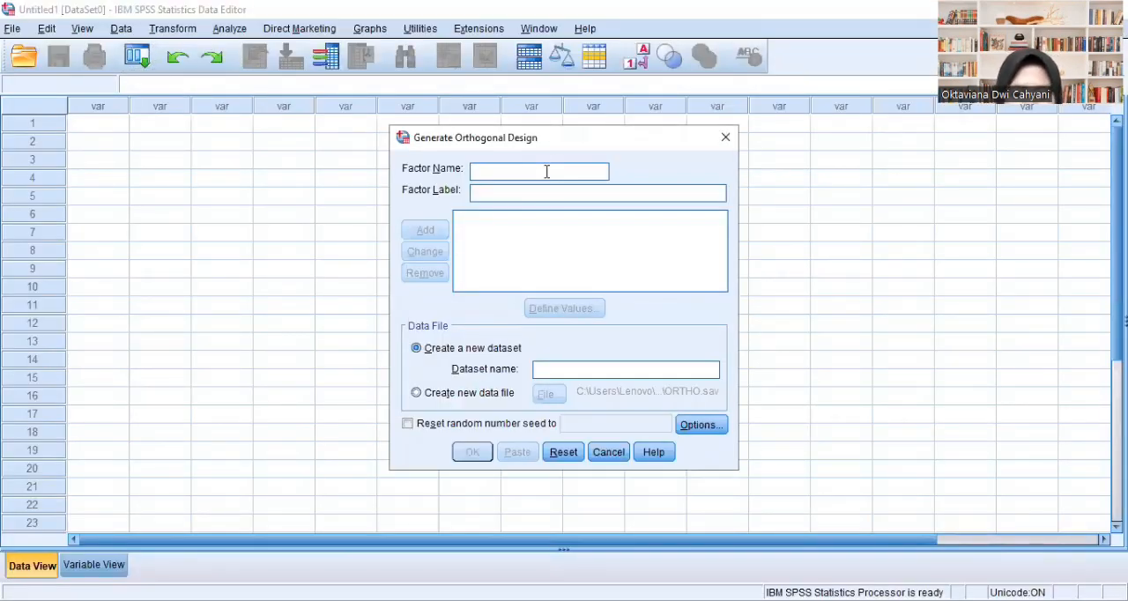
# - Add a factor named Merek with the label Merek Mobil to the orthogonal design
pyautogui.write('Merek')
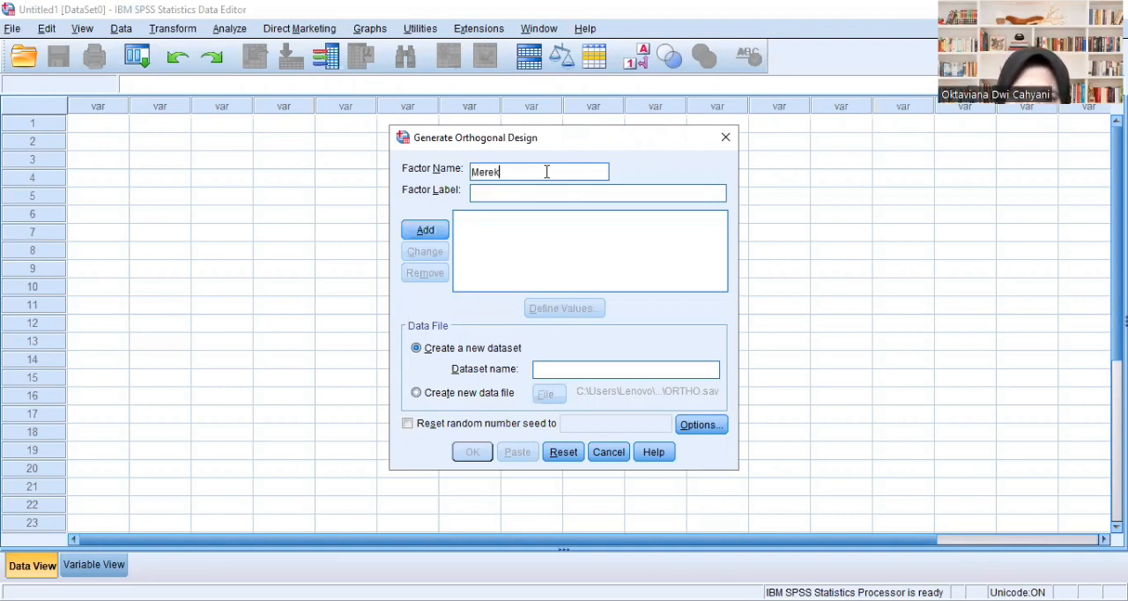
pyautogui.click(539, 194)
pyautogui.write('M')
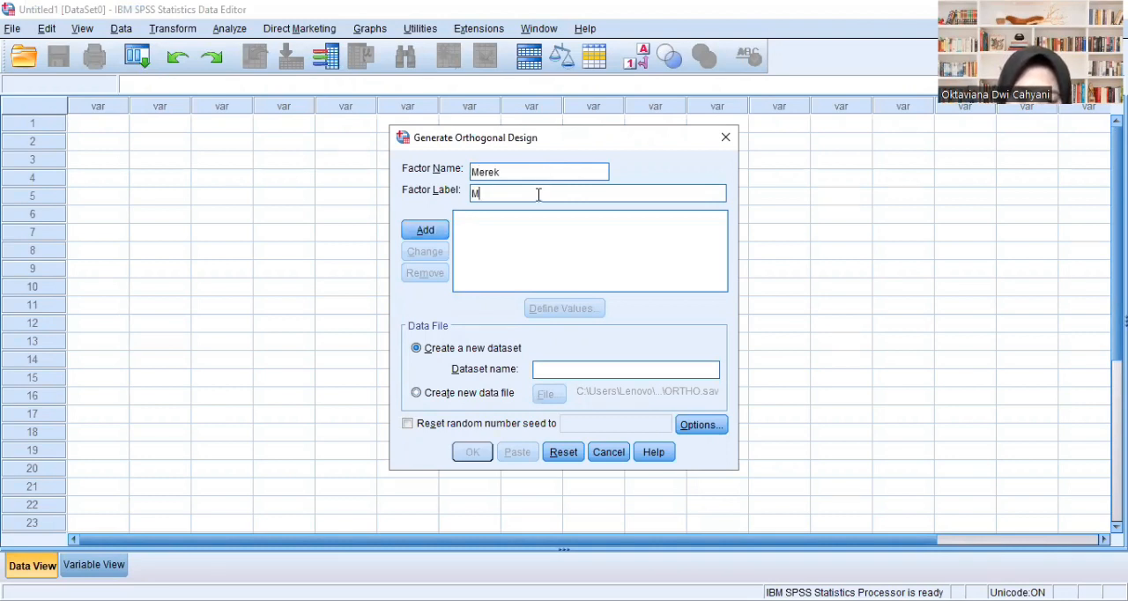
pyautogui.write('erek Mob')
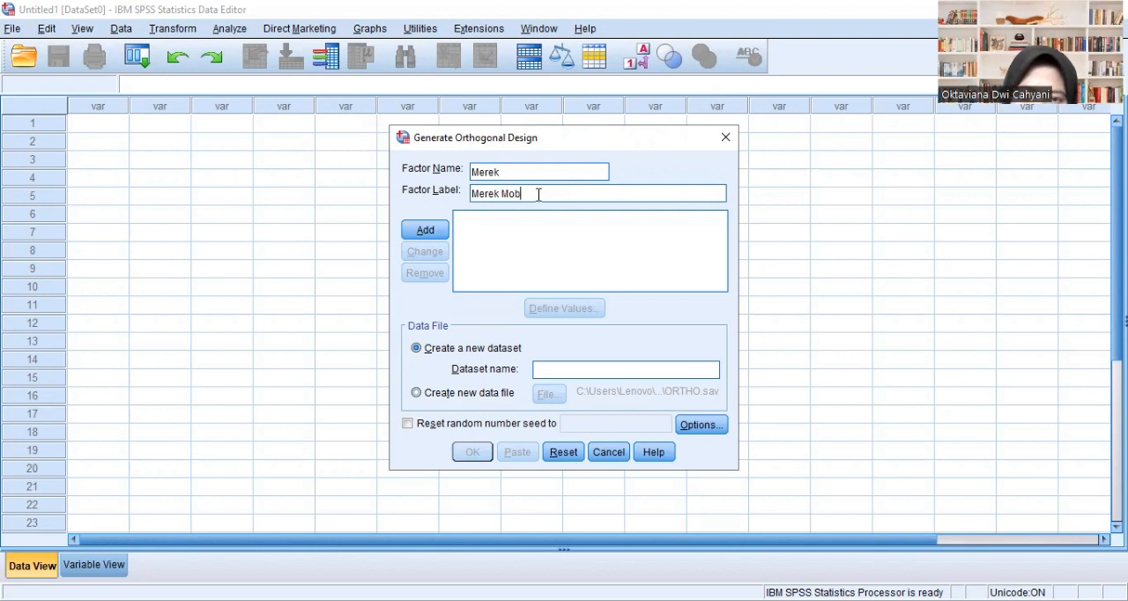
pyautogui.write('il')
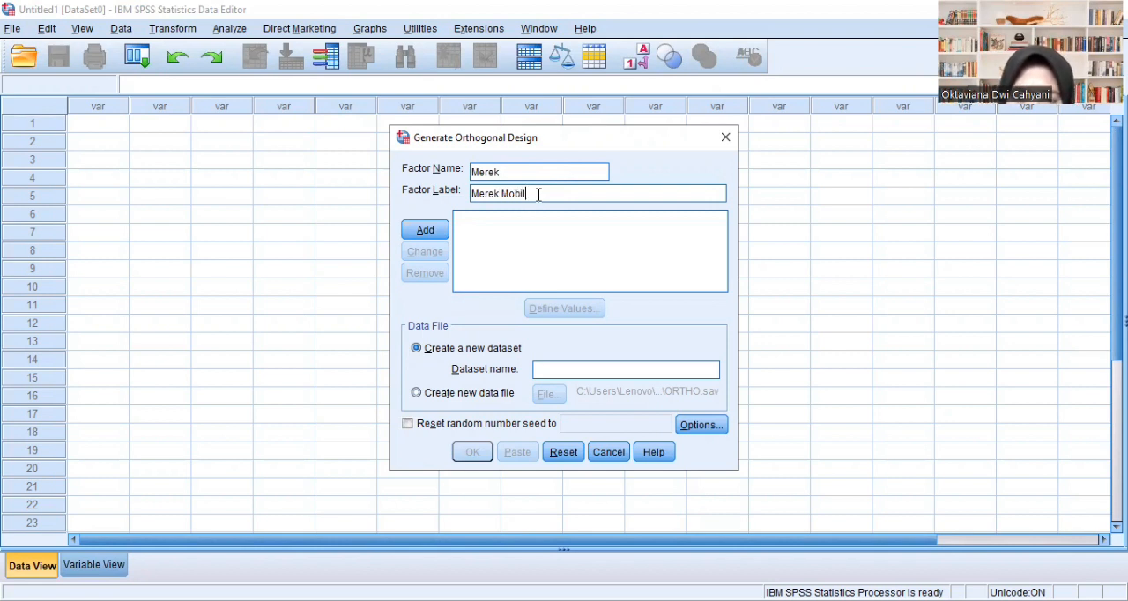
pyautogui.click(432, 231)
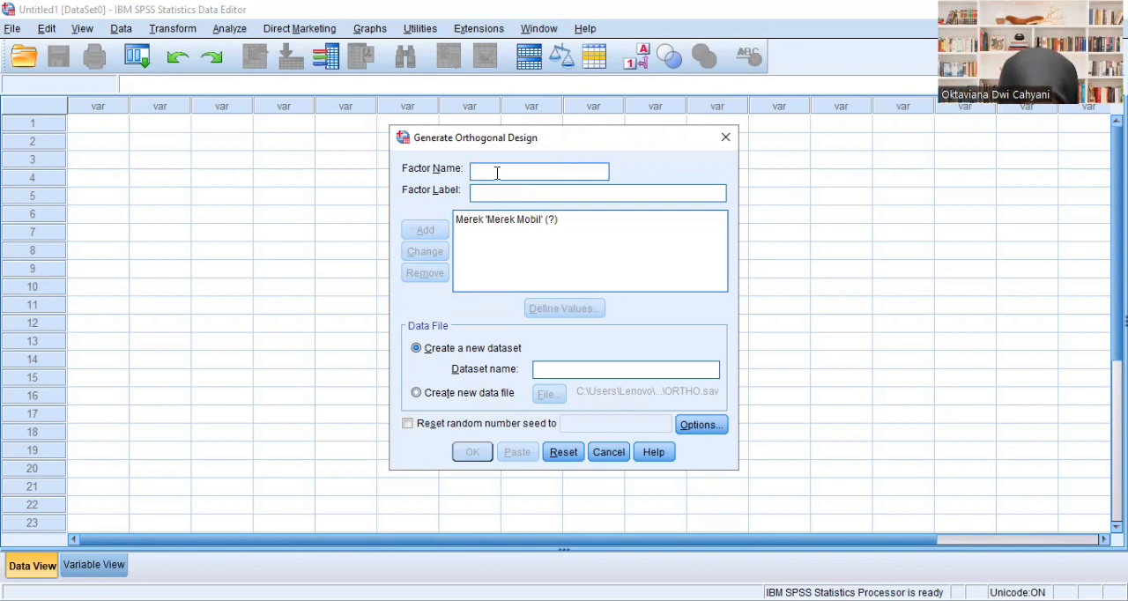
# - Add a factor named Warna with the label Warna Mobil to the orthogonal design
pyautogui.write('Warna')
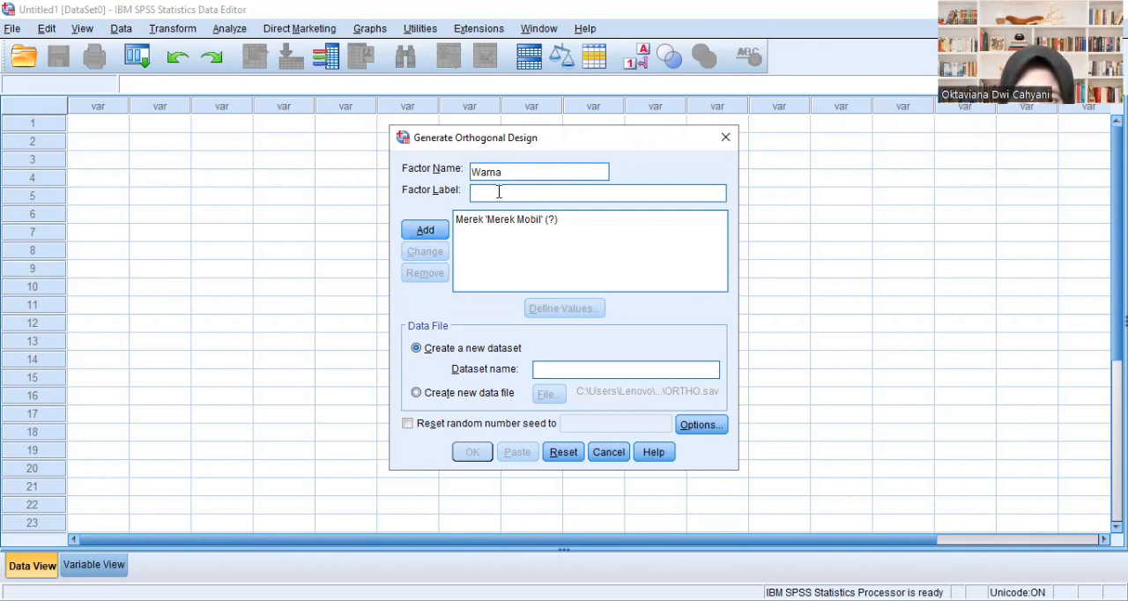
pyautogui.write('Wa')
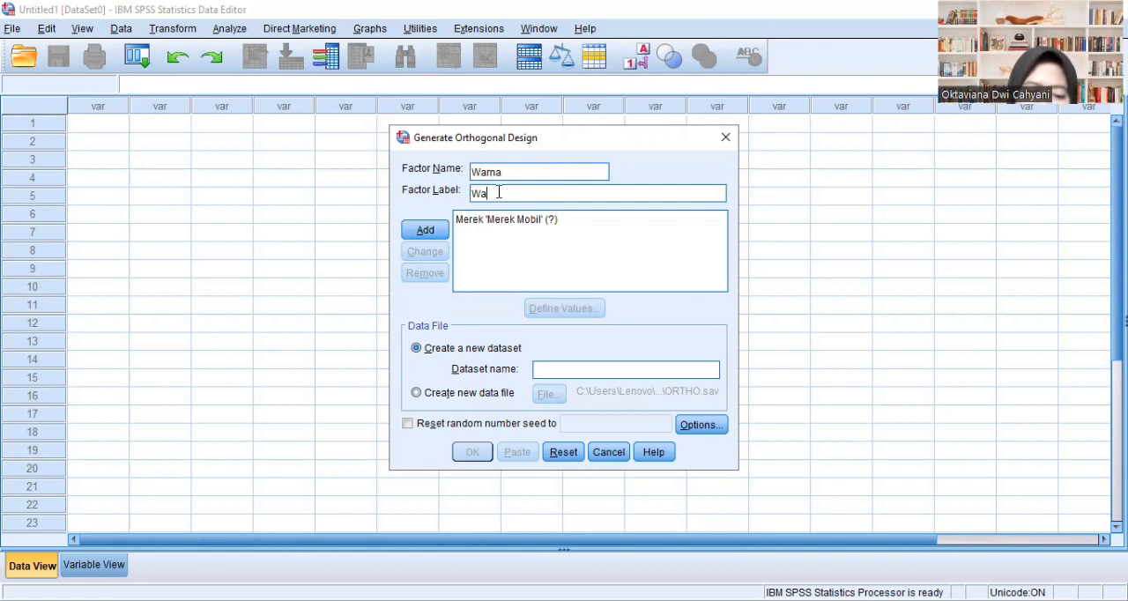
pyautogui.write('rna Mobil')
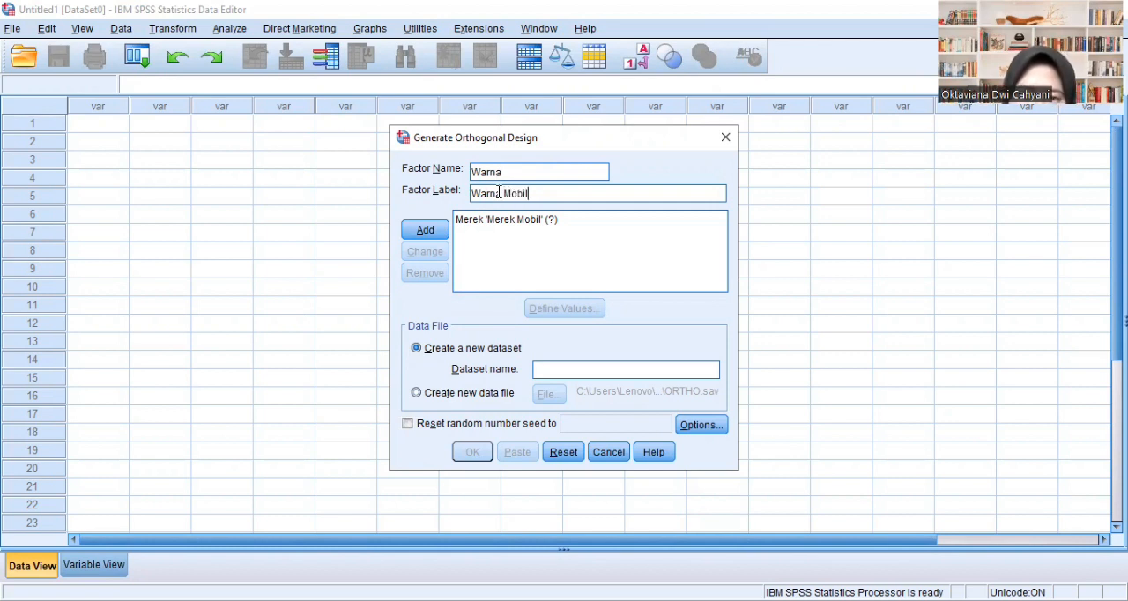
pyautogui.click(426, 230)
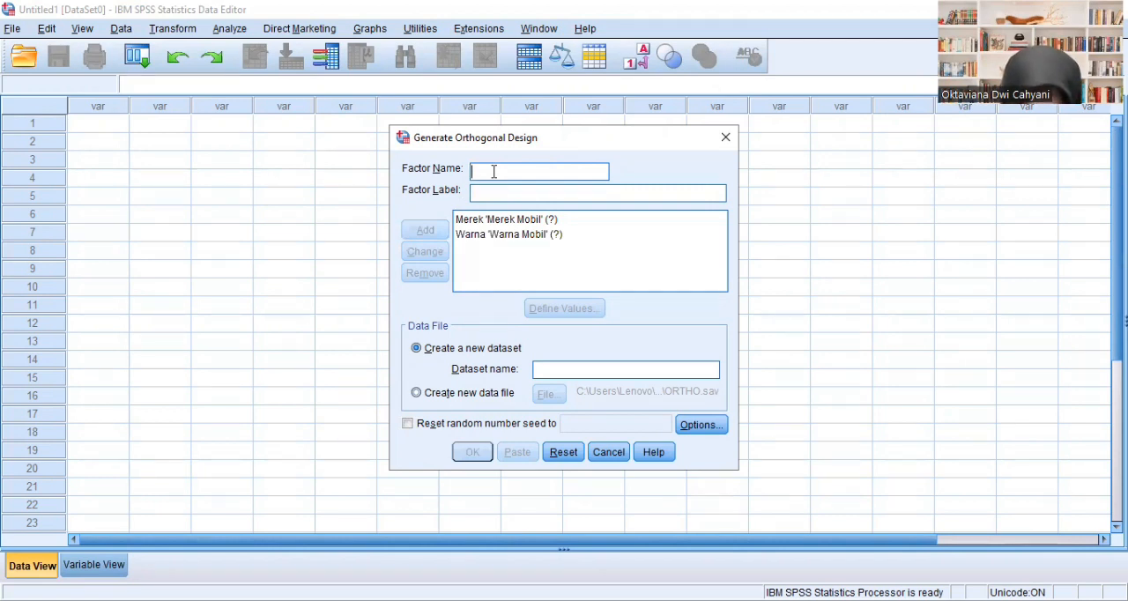
# - Add a factor named Transmisi with the label Transmisi Mobil to the orthogonal design
pyautogui.write('Transmi')
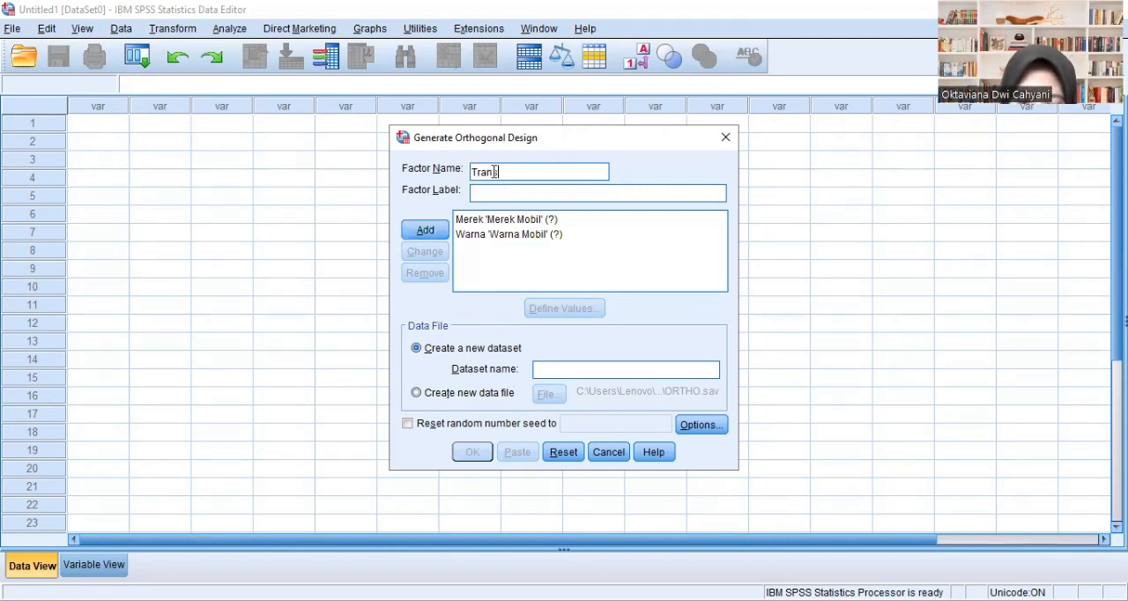
pyautogui.write('si')
pyautogui.click(504, 192)
pyautogui.write('Transm')
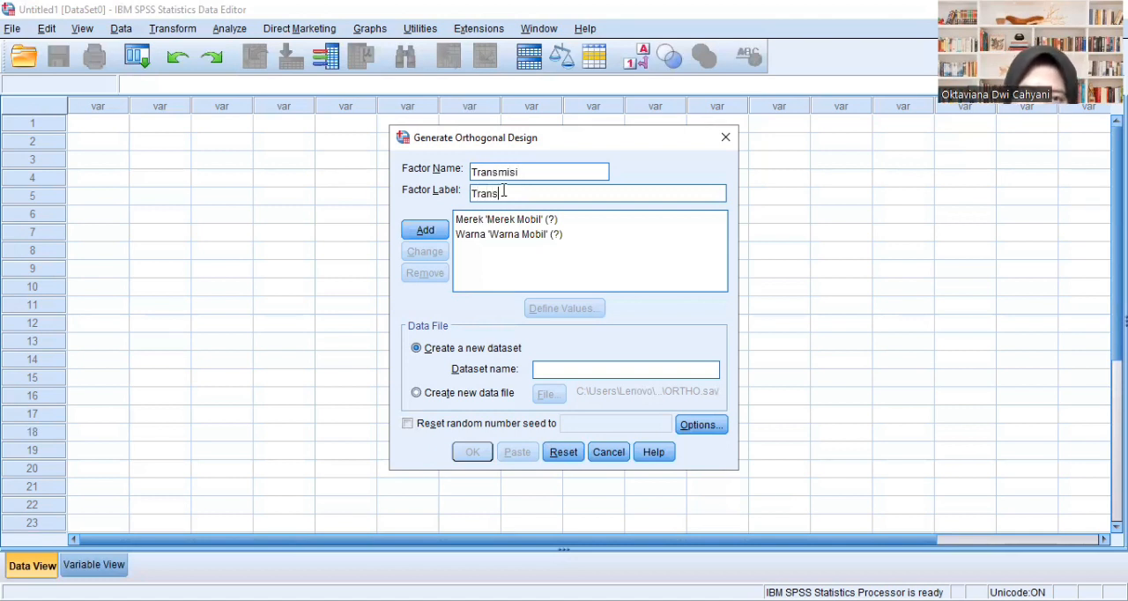
pyautogui.write('isi')
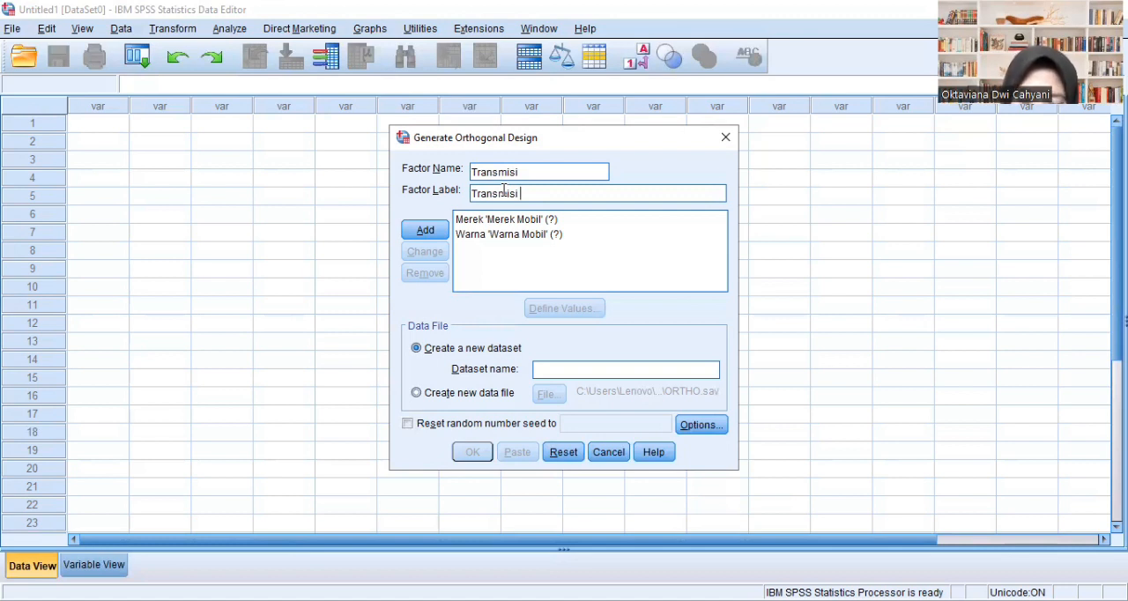
pyautogui.write(' Mo')
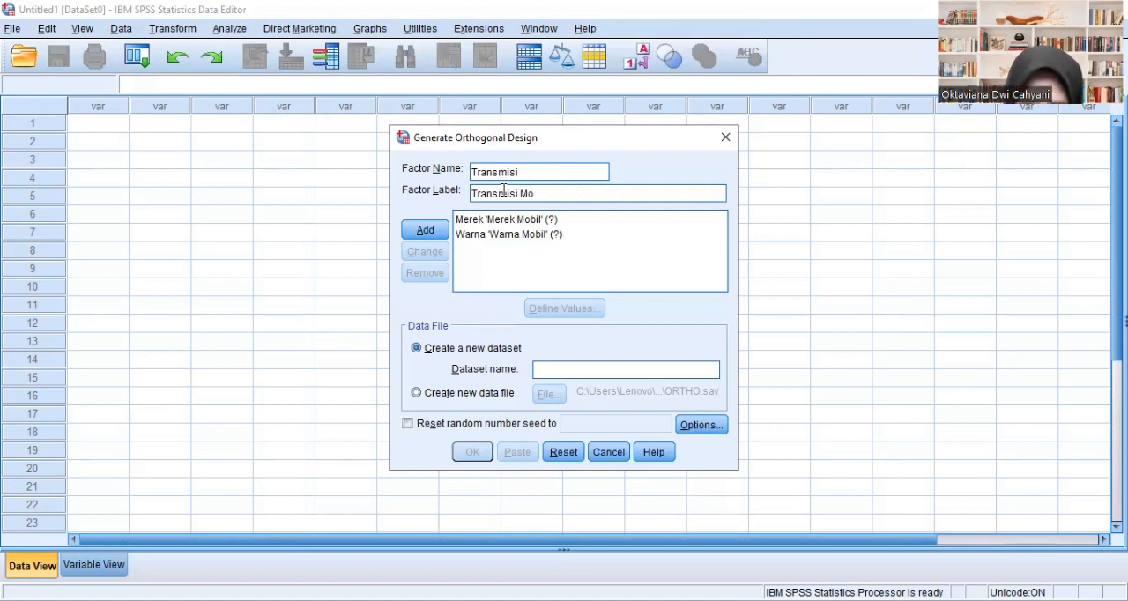
pyautogui.write('bil')
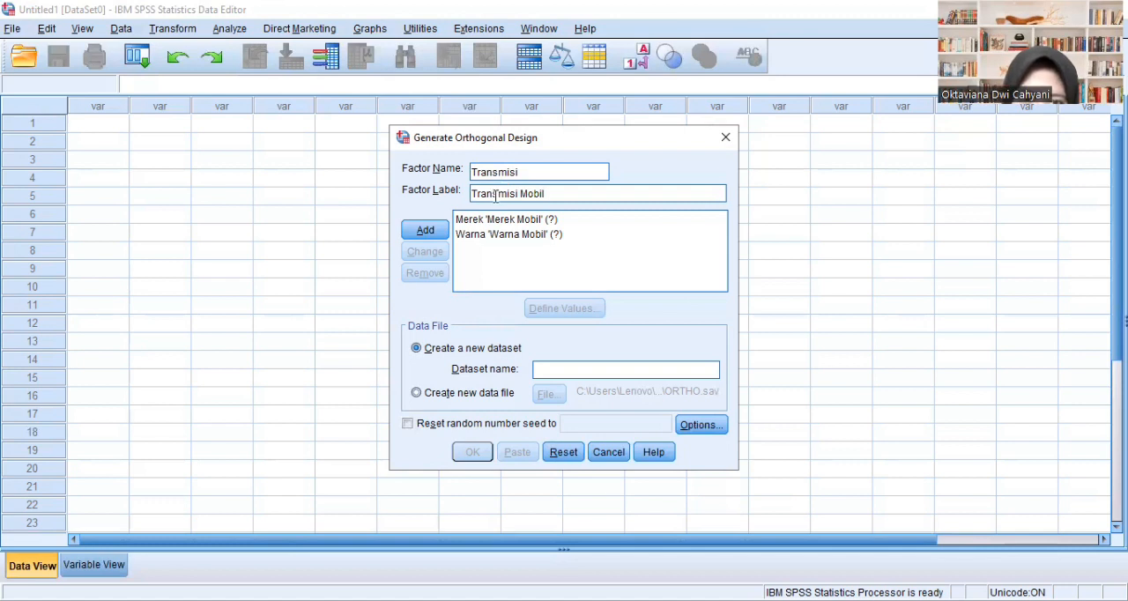
pyautogui.click(425, 230)
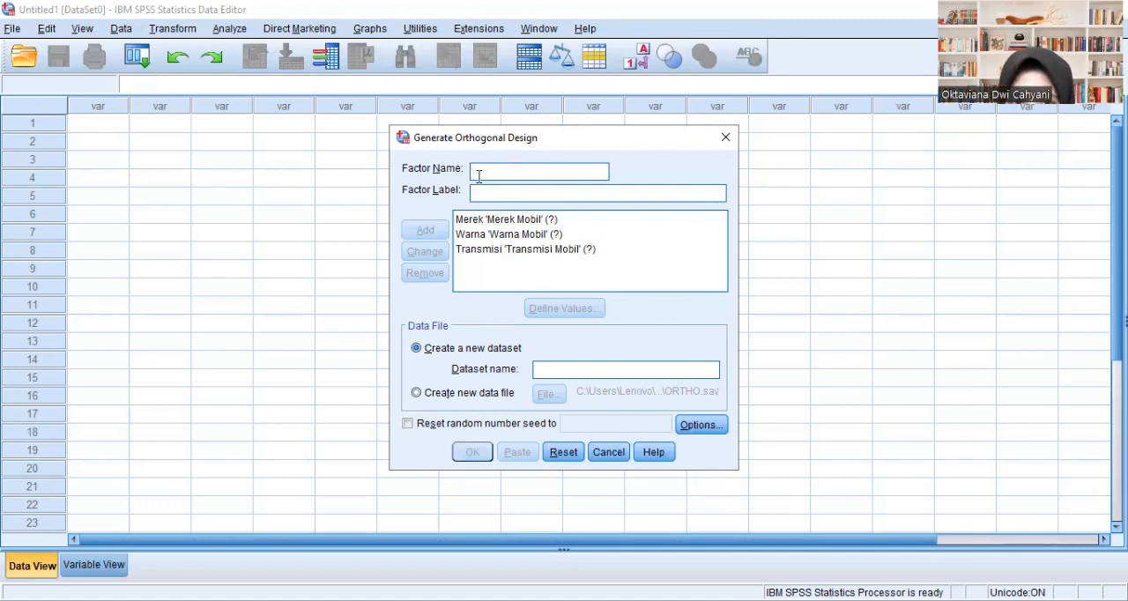
# - Define value 1 of the Merek factor with the label Avanza Veloz
pyautogui.click(532, 220)
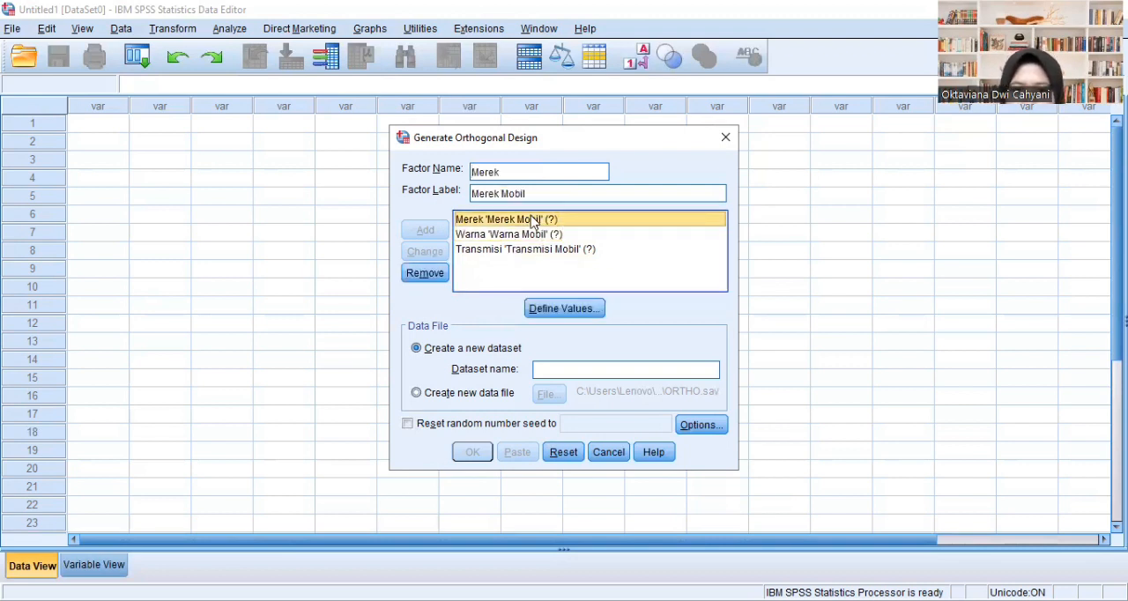
pyautogui.click(577, 308)
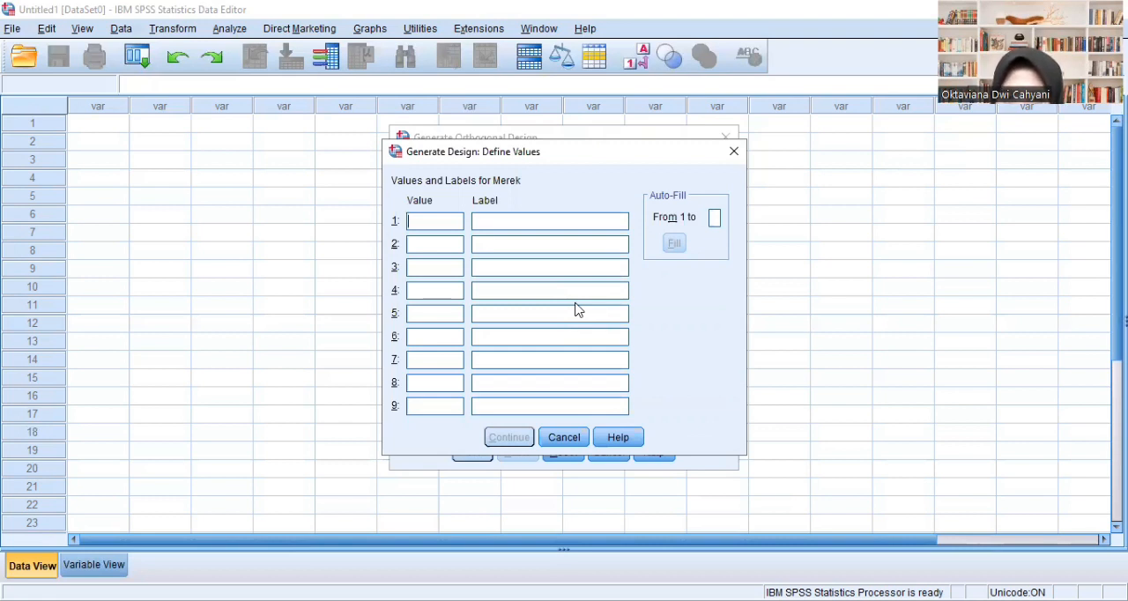
pyautogui.write('1')
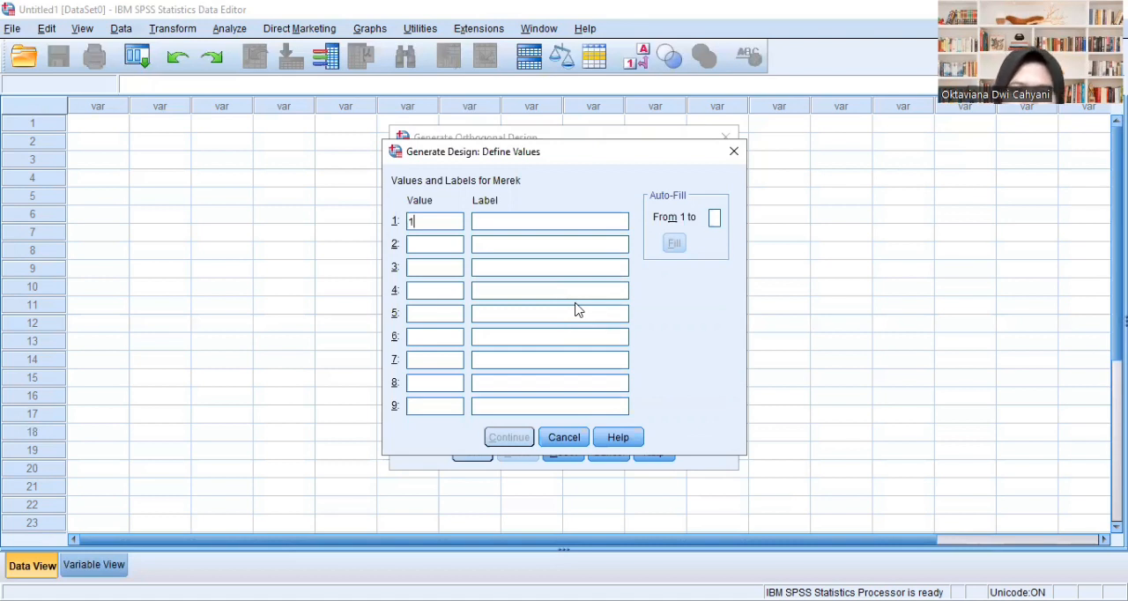
pyautogui.click(491, 224)
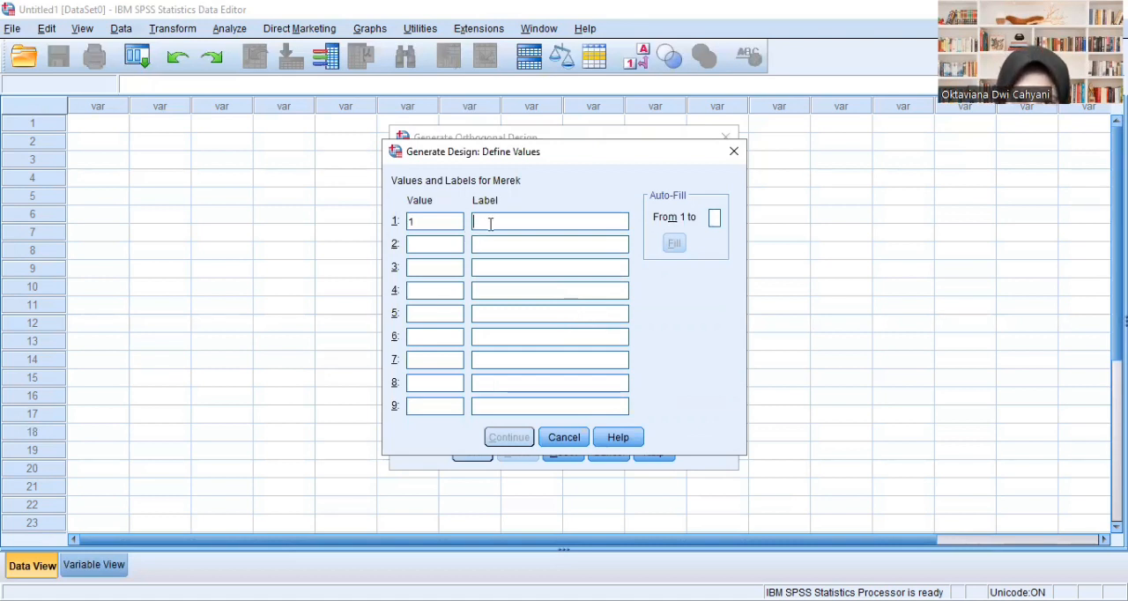
pyautogui.write('Ava')
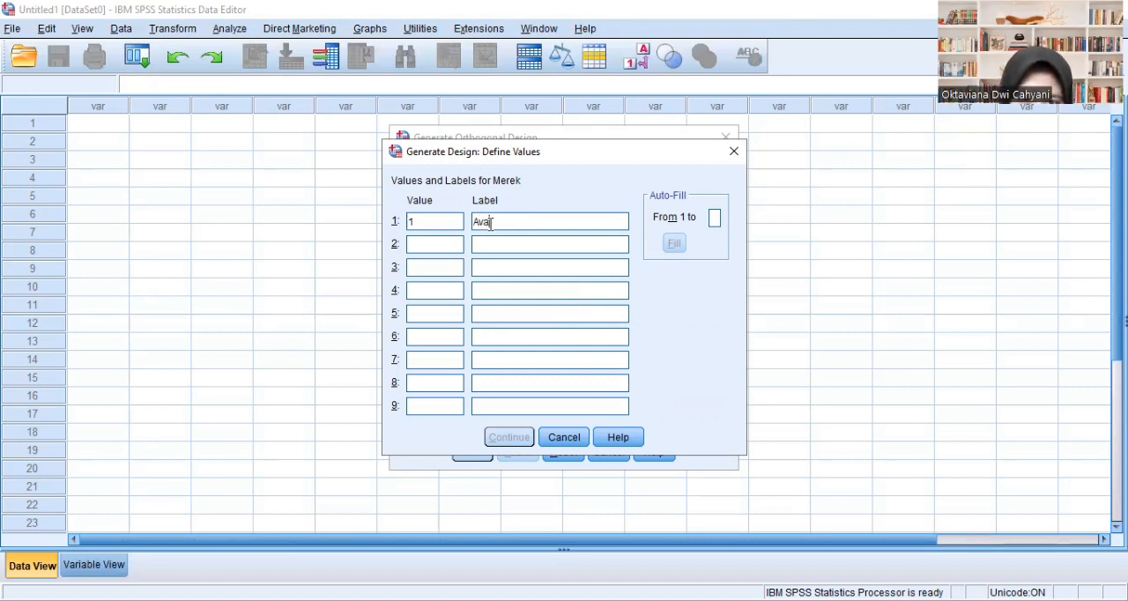
pyautogui.write('nza ')
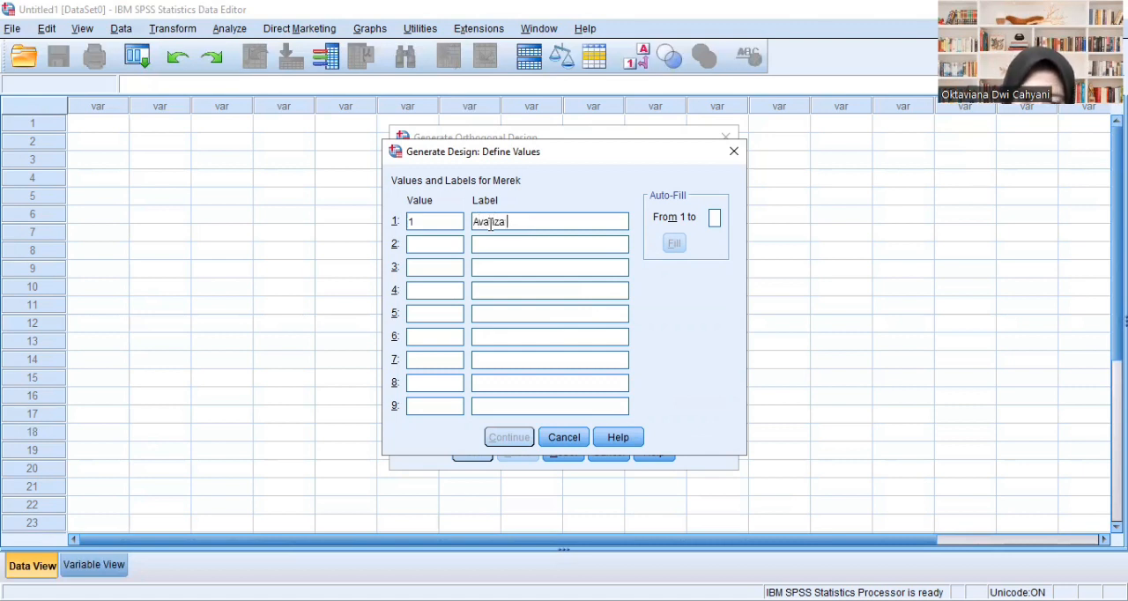
pyautogui.write('Veloz')
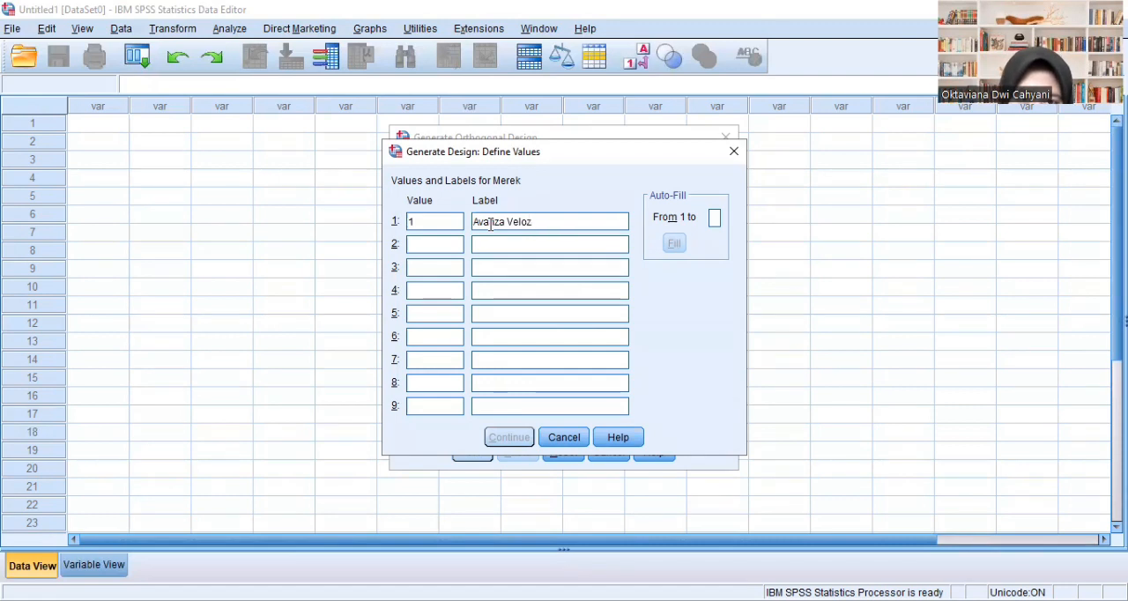
# - Define value 2 as Rush and value 3 as Innova for the Merek factor, and apply the Merek values
pyautogui.click(444, 245)
pyautogui.write('2')
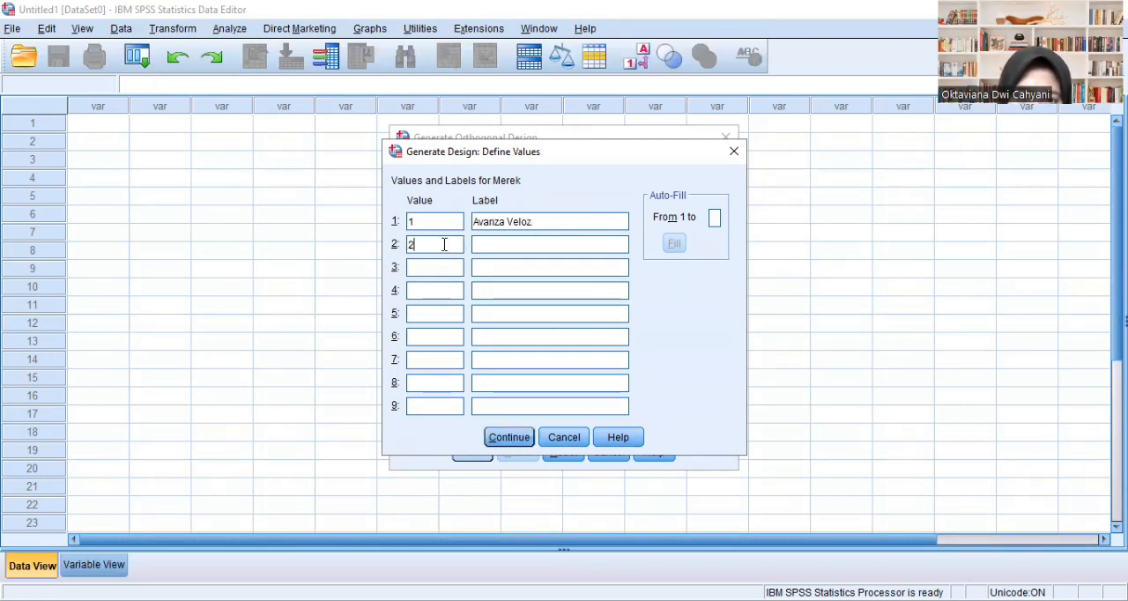
pyautogui.click(481, 242)
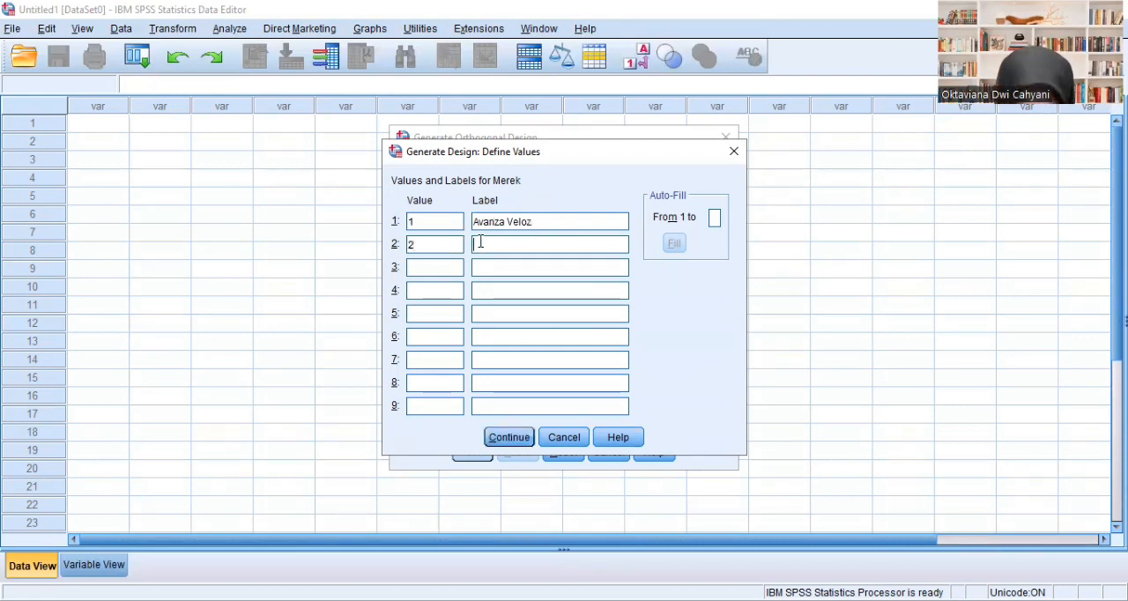
pyautogui.write('Rush')
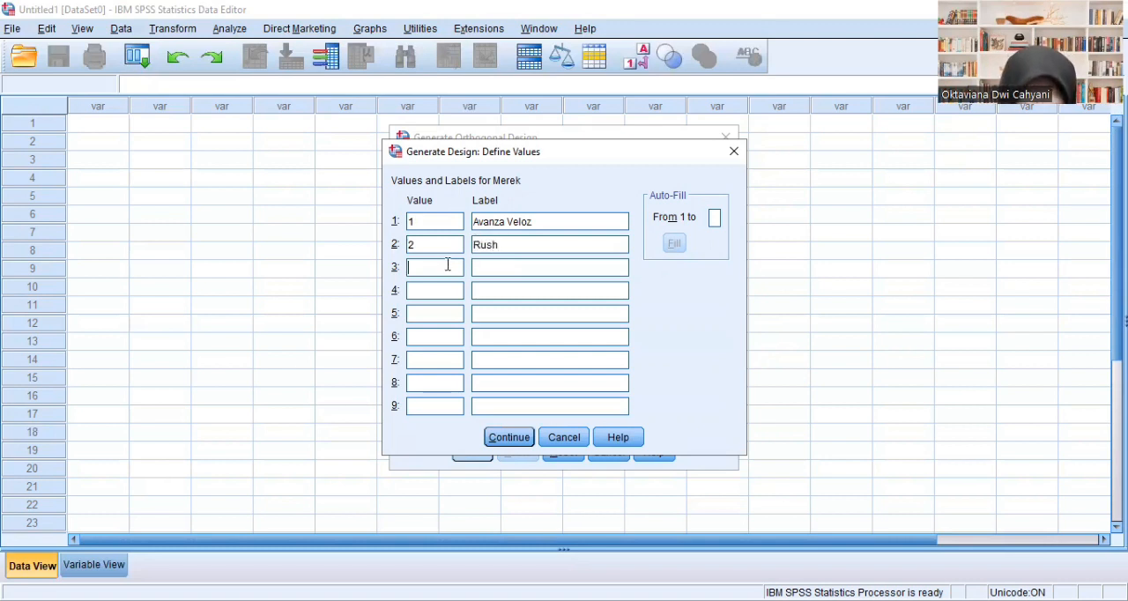
pyautogui.click(447, 264)
pyautogui.write('3')
pyautogui.click(476, 266)
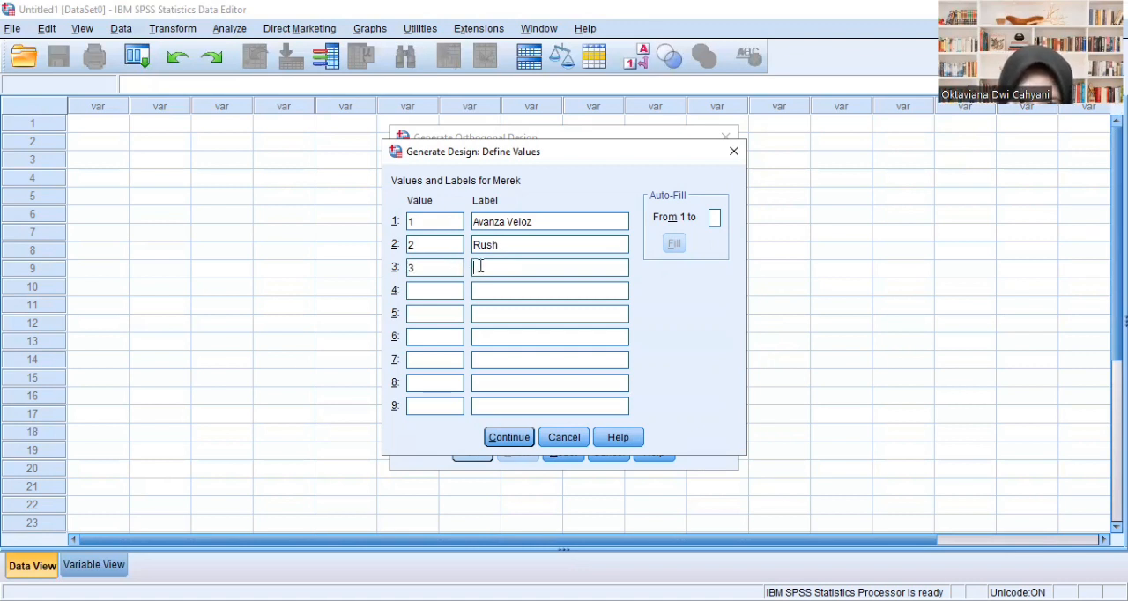
pyautogui.write('Innova')
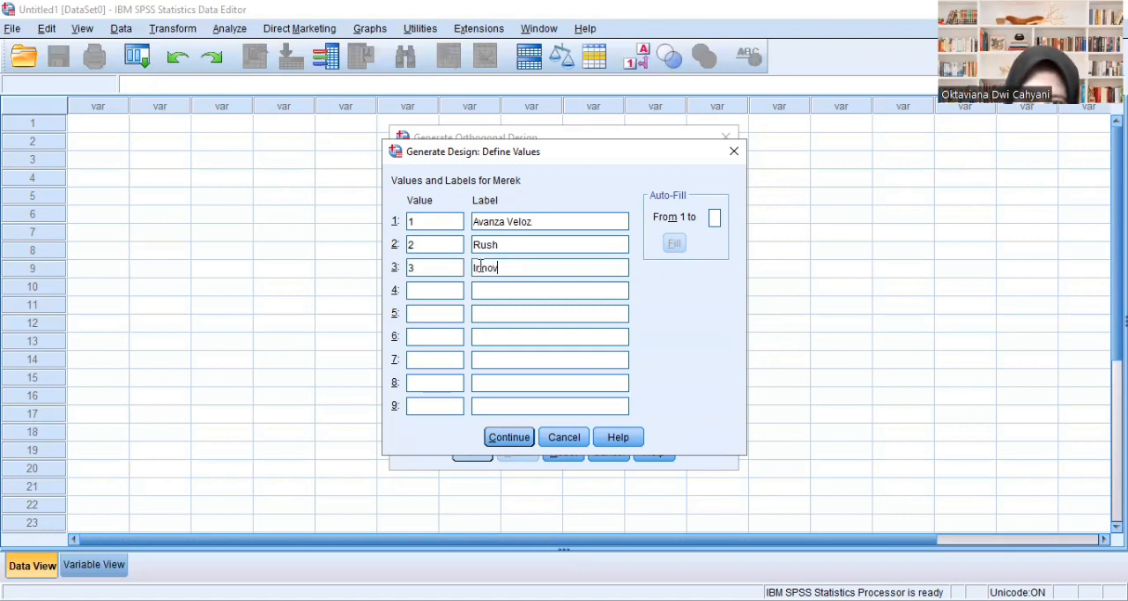
pyautogui.click(499, 441)
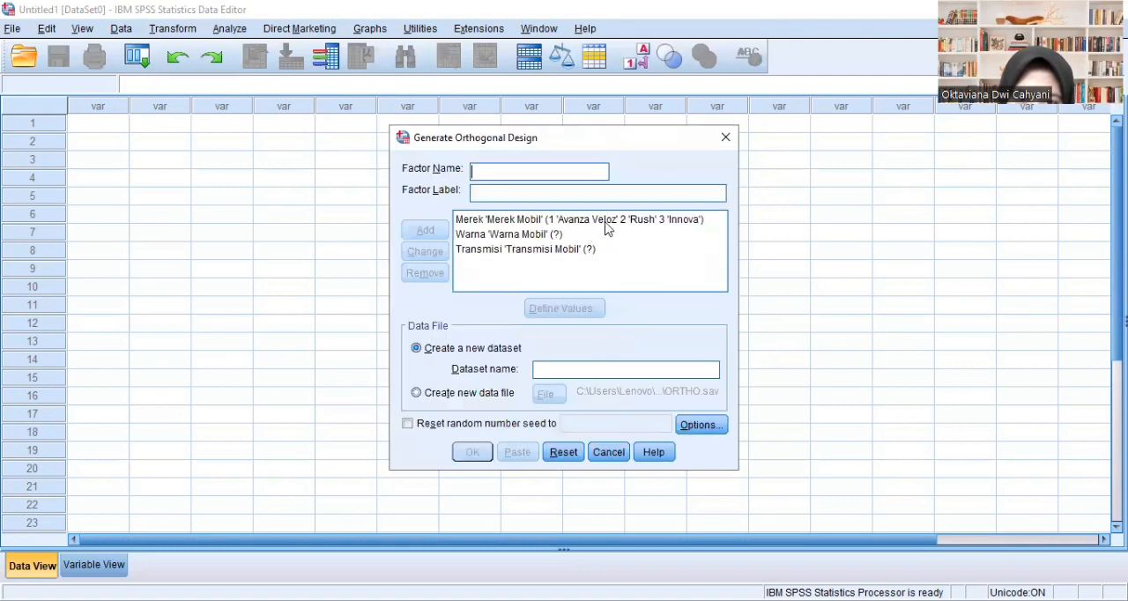
# - Define the Warna factor's values as 1 Hitam, 2 Putih and 3 Silver
pyautogui.click(535, 237)
pyautogui.click(562, 312)
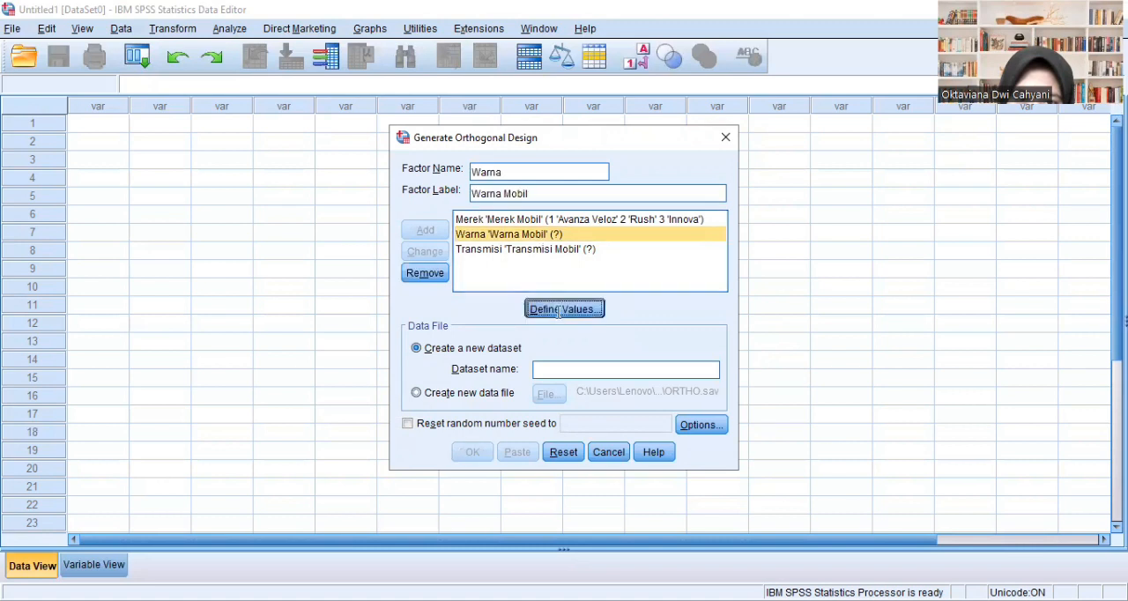
pyautogui.write('1')
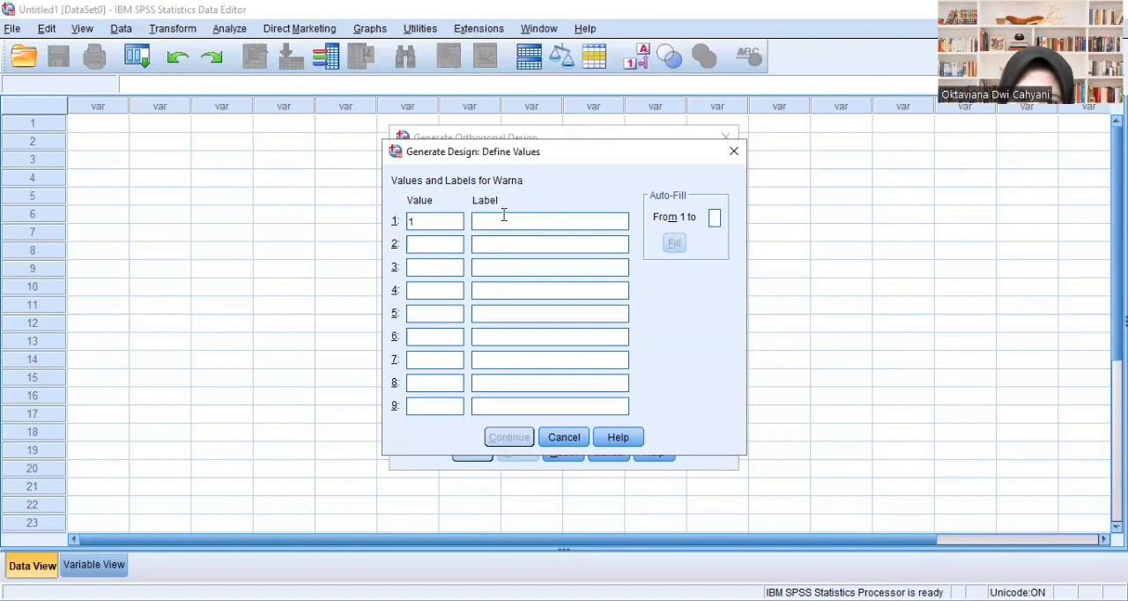
pyautogui.write('Hitam')
pyautogui.write('2')
pyautogui.click(480, 243)
pyautogui.write('Putih')
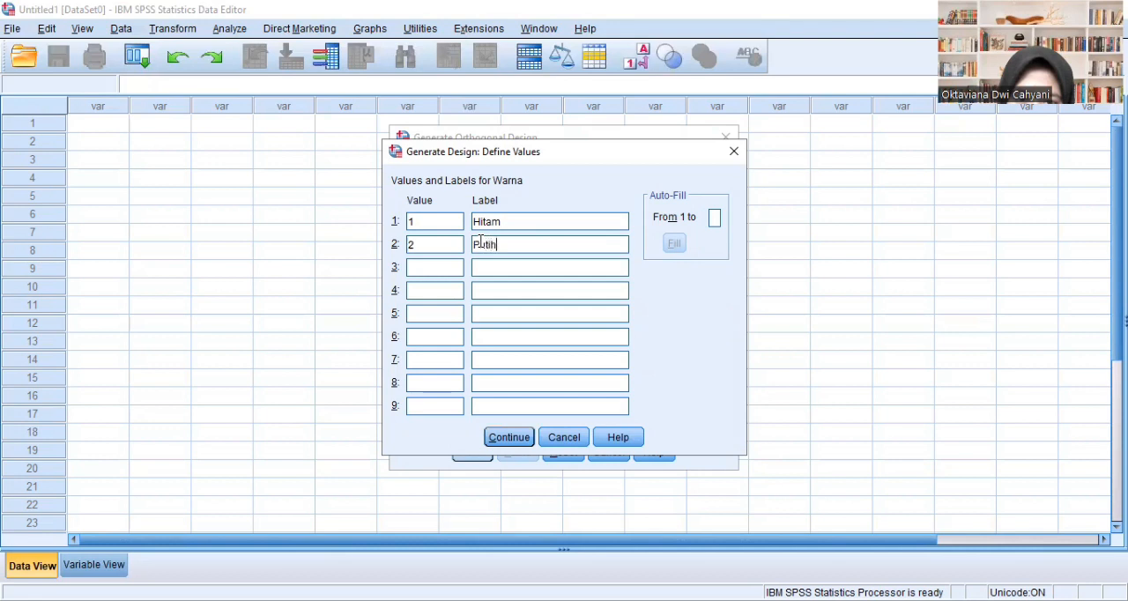
pyautogui.click(443, 271)
pyautogui.write('3')
pyautogui.click(479, 264)
pyautogui.write('Silver')
pyautogui.click(520, 440)
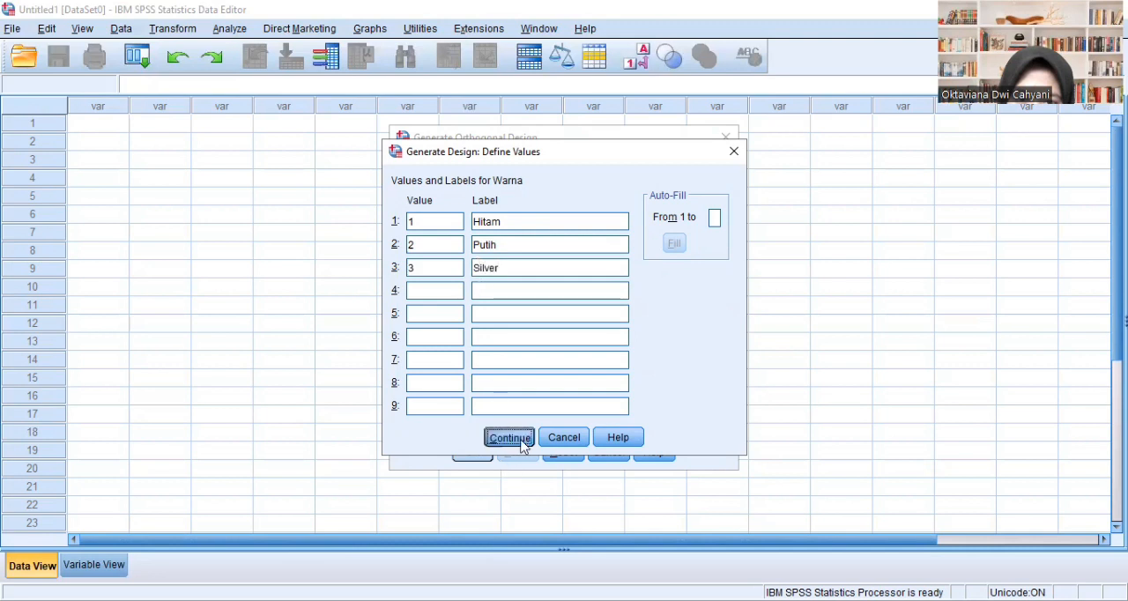
# - Define the Transmisi factor's values as 1 Manual and 2 Matic
pyautogui.click(558, 252)
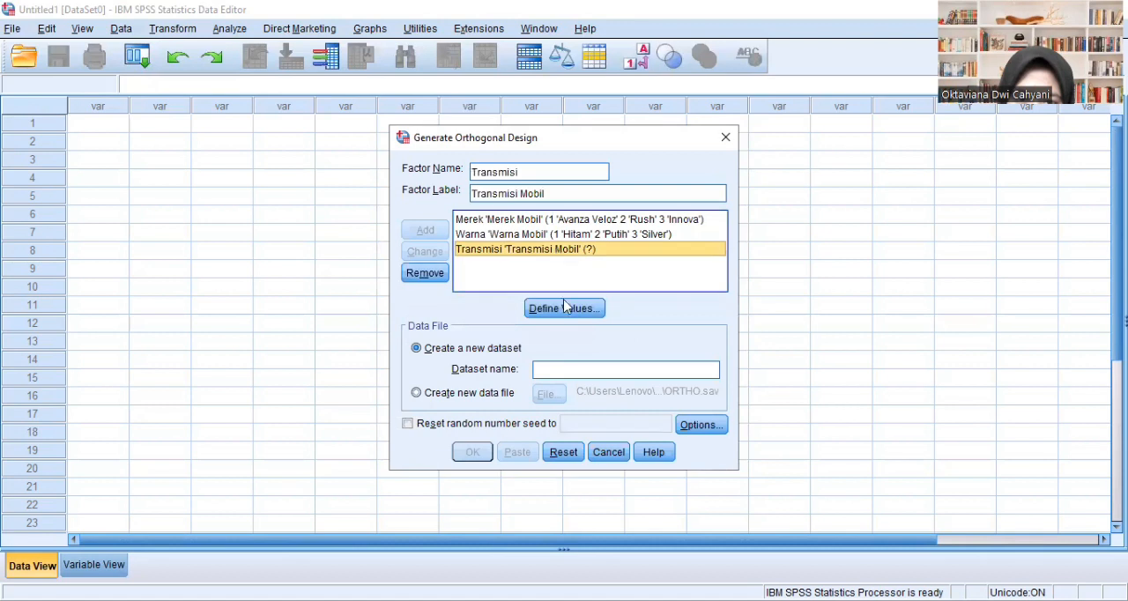
pyautogui.click(565, 306)
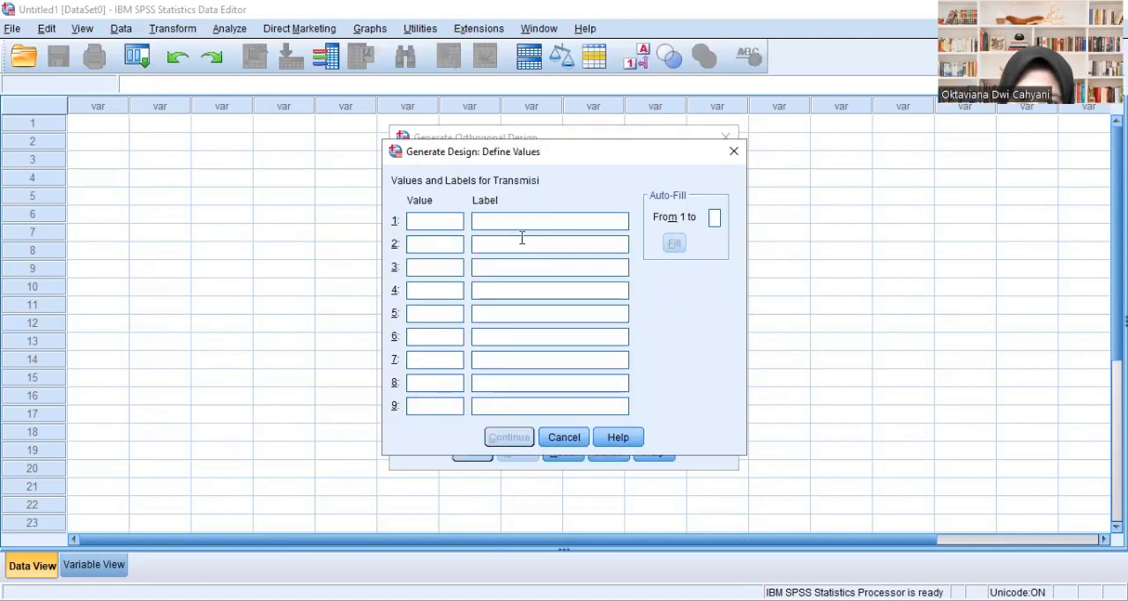
pyautogui.write('1')
pyautogui.click(520, 220)
pyautogui.write('Manual')
pyautogui.click(452, 245)
pyautogui.write('2')
pyautogui.click(480, 247)
pyautogui.write('Matic')
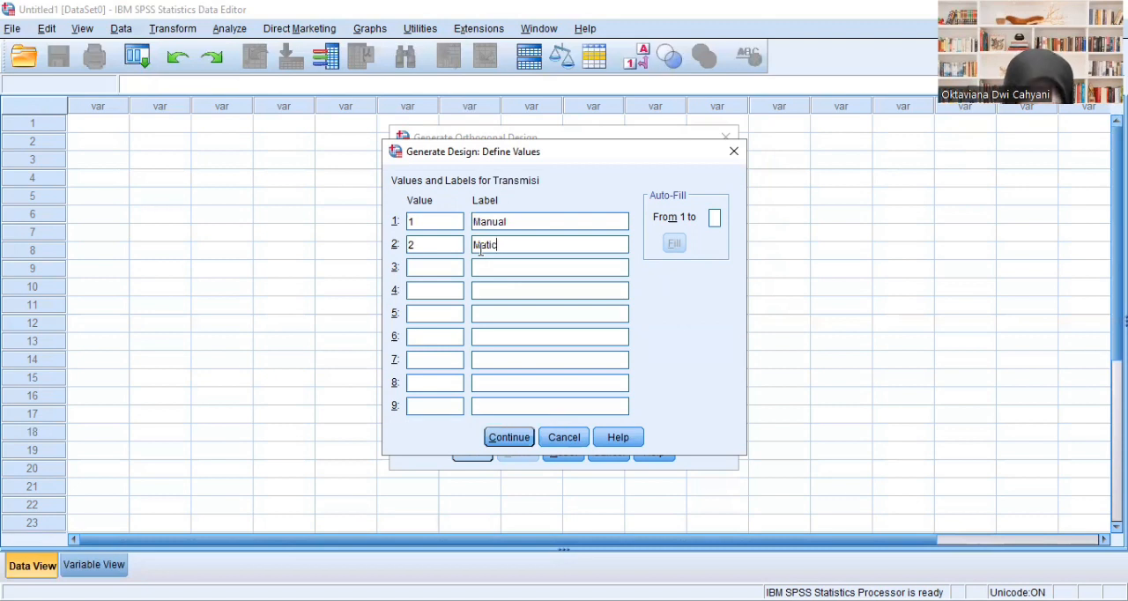
pyautogui.click(510, 438)
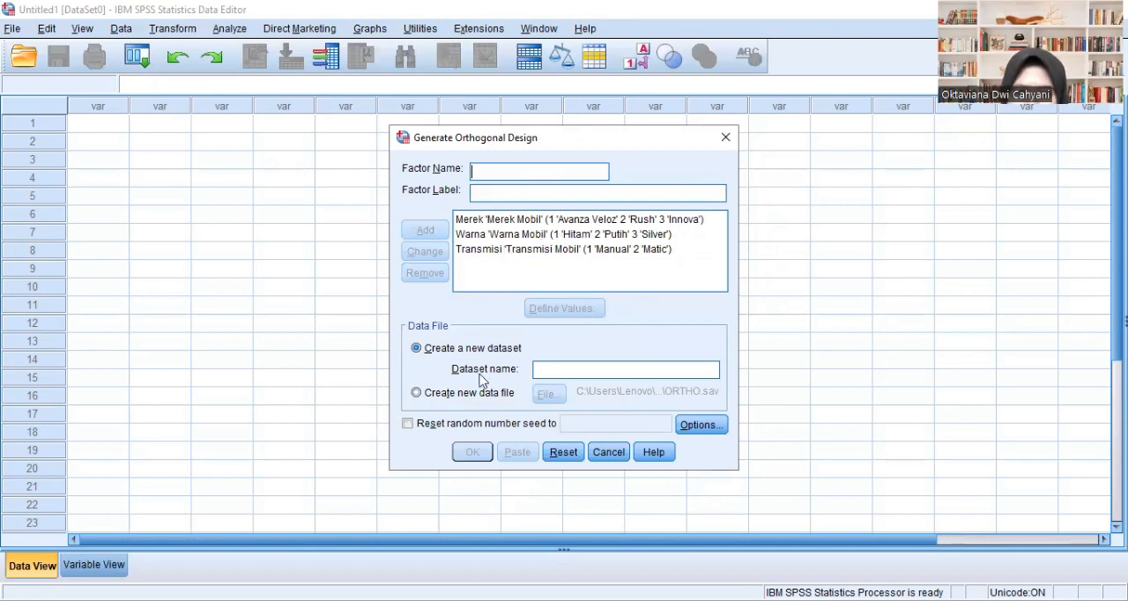
# - Set the design output to a new data file and browse to the Conjoint_Analysis folder in Downloads
pyautogui.click(417, 394)
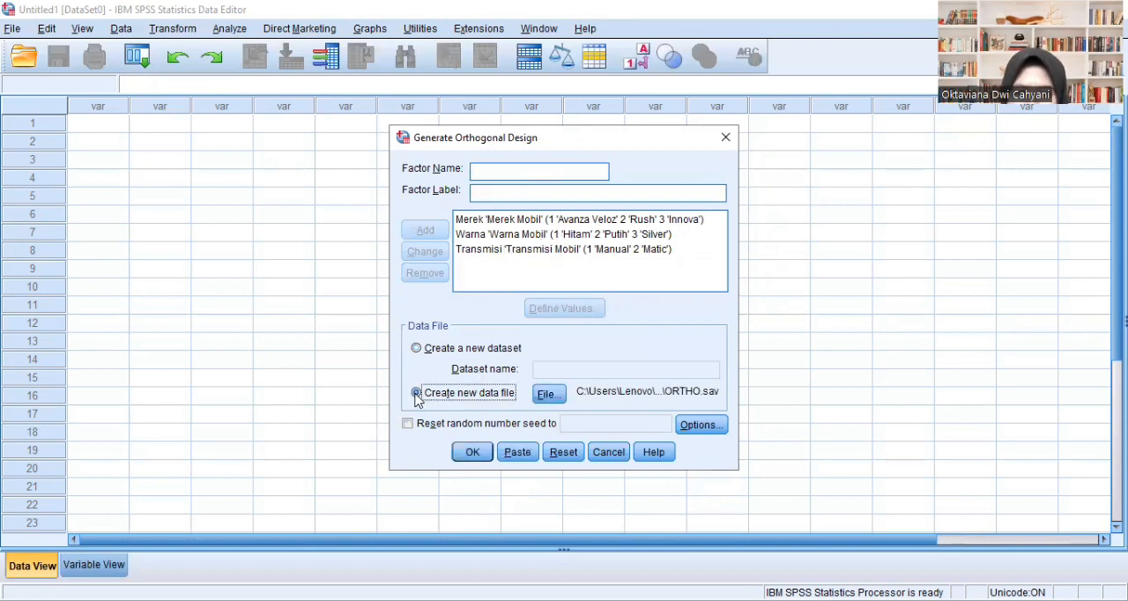
pyautogui.click(547, 395)
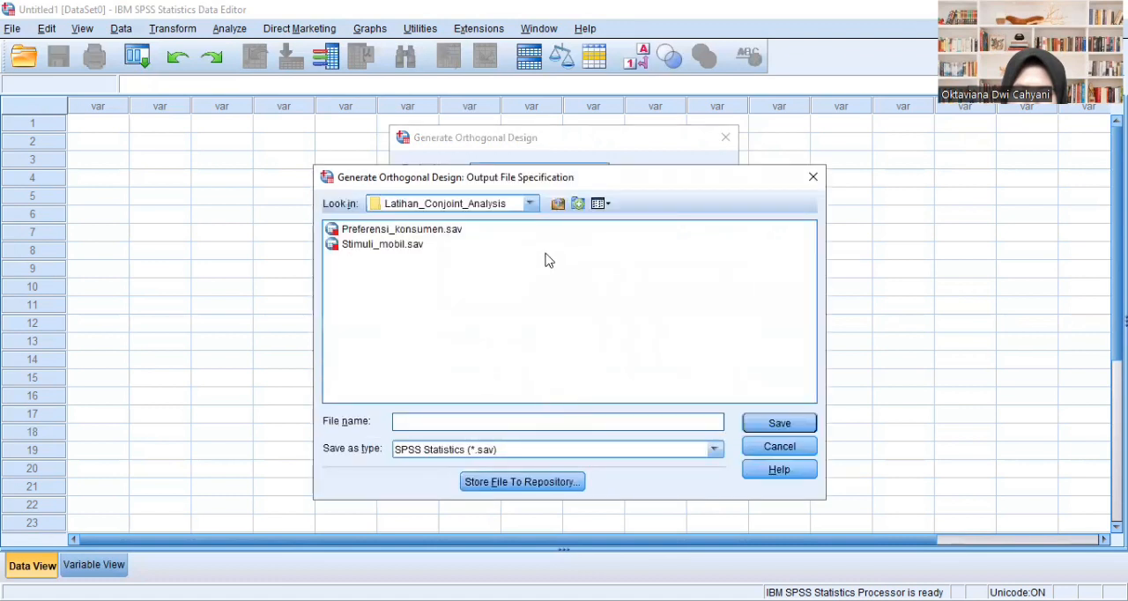
pyautogui.click(531, 205)
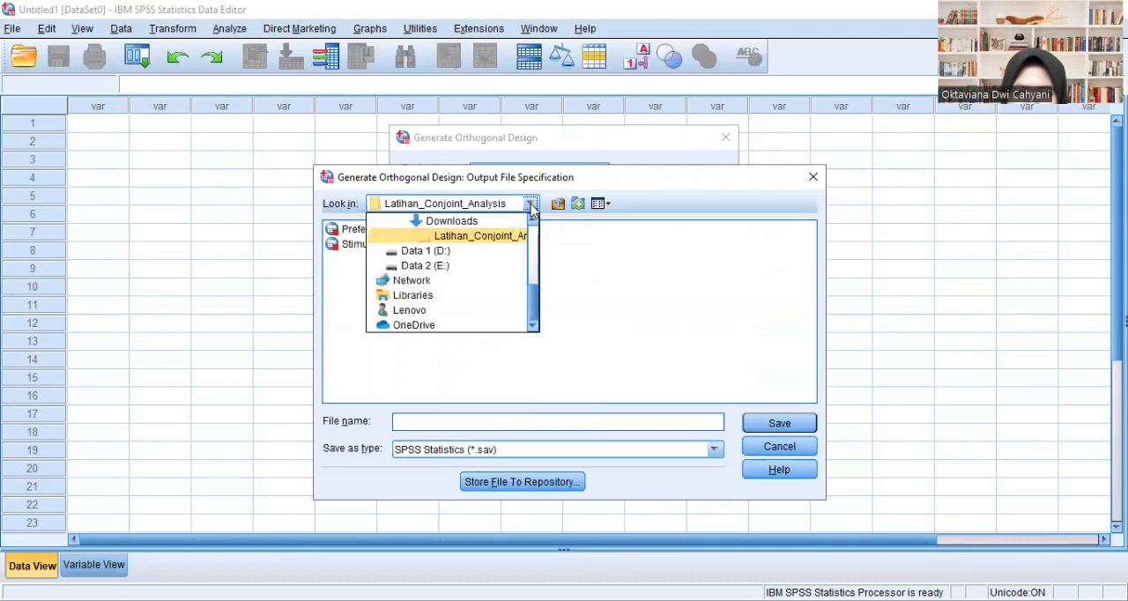
pyautogui.click(473, 221)
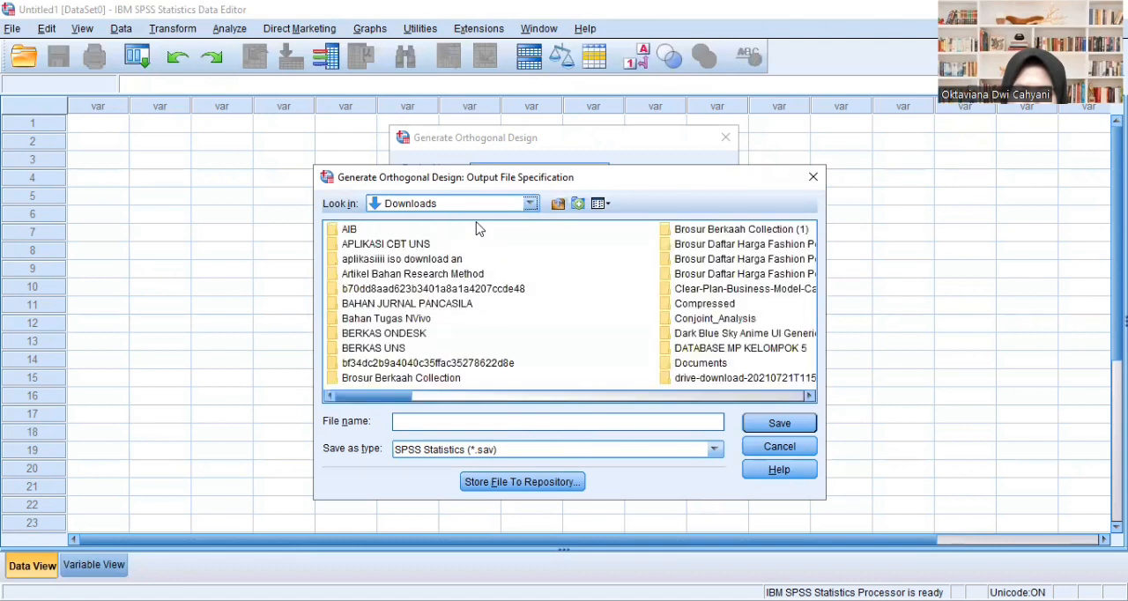
pyautogui.moveTo(386, 398); pyautogui.dragTo(432, 411)
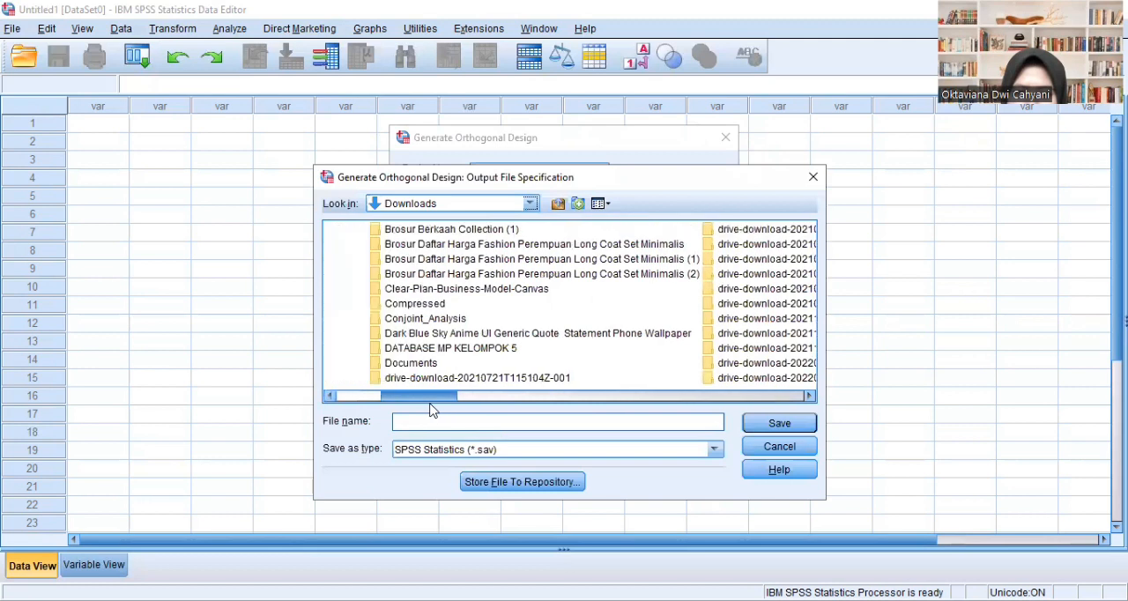
pyautogui.click(450, 320)
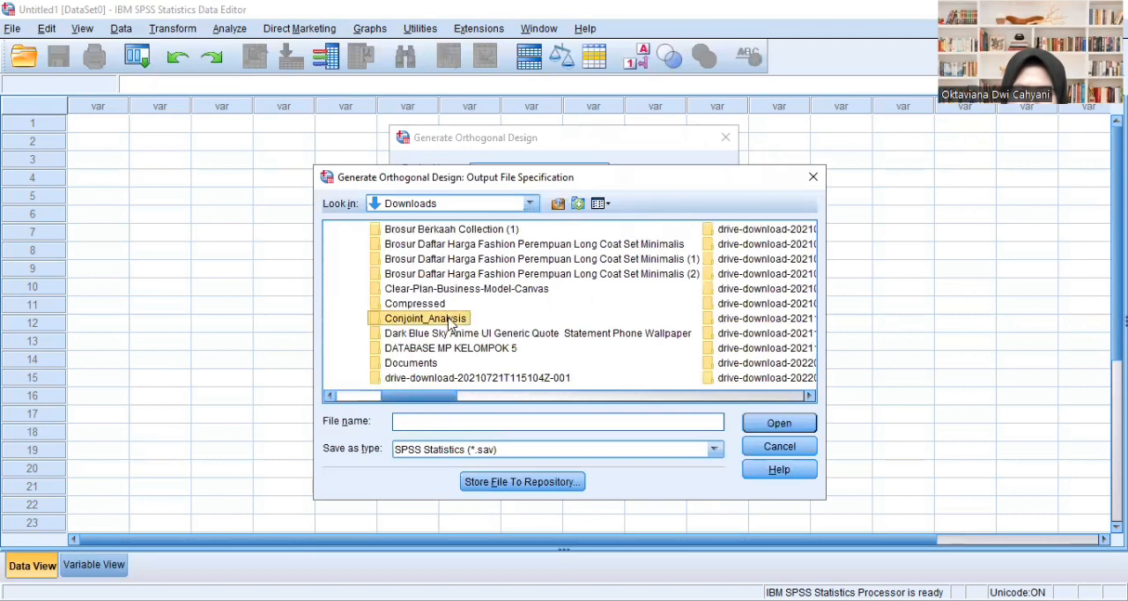
pyautogui.click(450, 320)
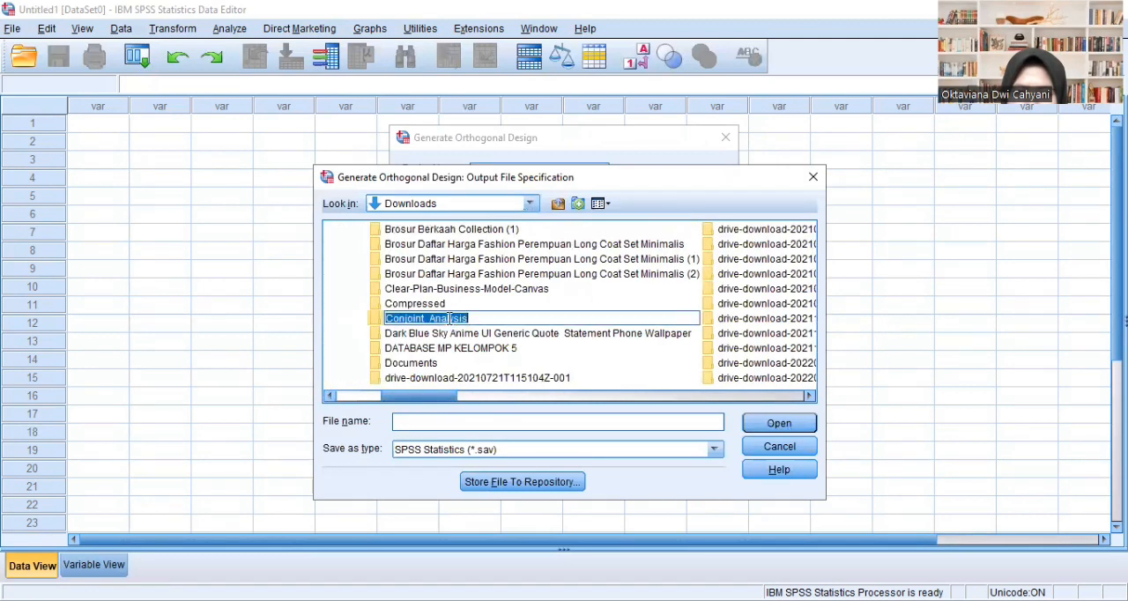
pyautogui.click(525, 319)
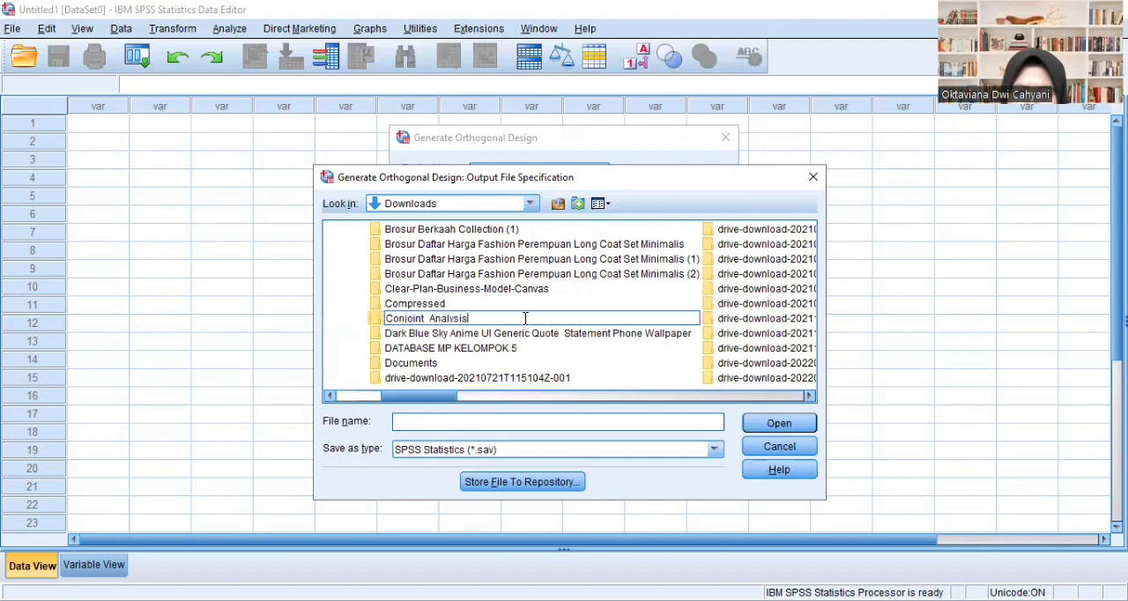
pyautogui.click(780, 424)
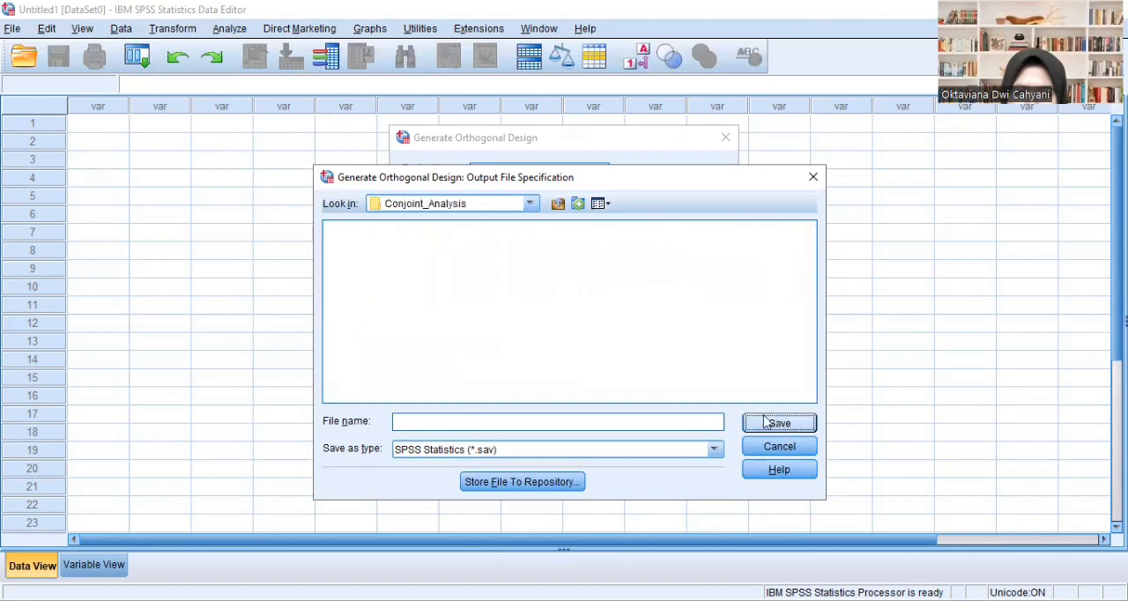
# - Name the output file Stimuli_mobil, save it, and generate the orthogonal design
pyautogui.click(494, 422)
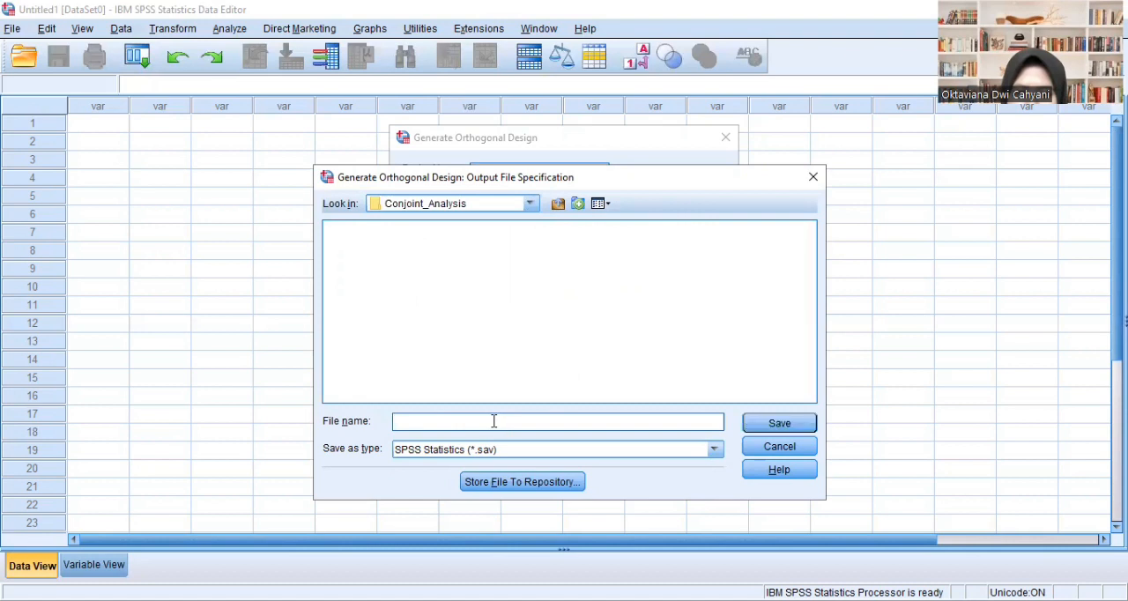
pyautogui.write('Stimuli_mobil')
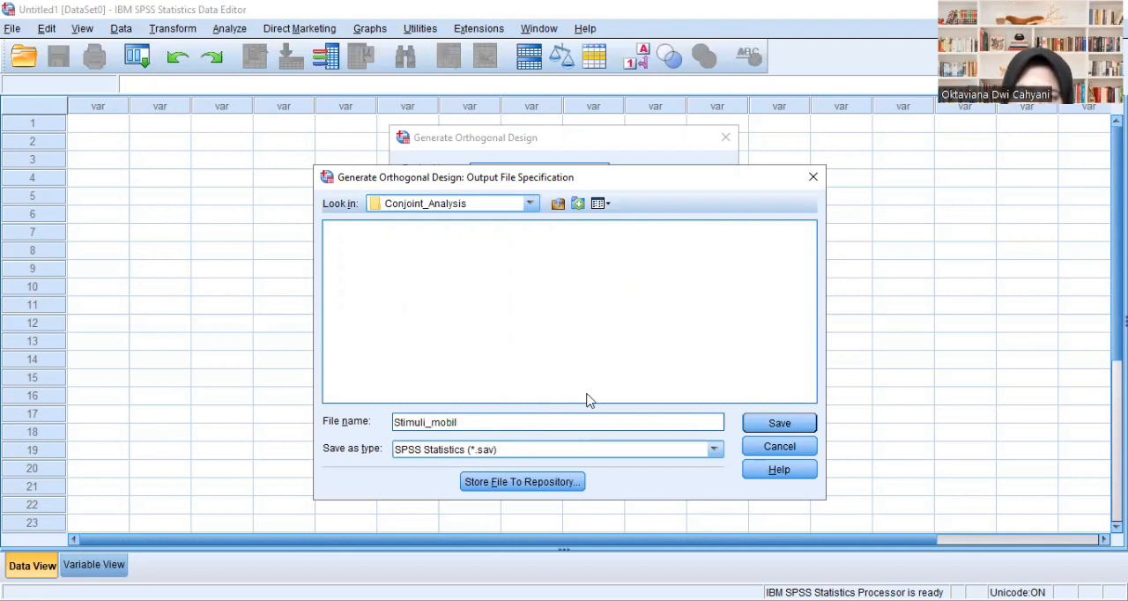
pyautogui.click(779, 425)
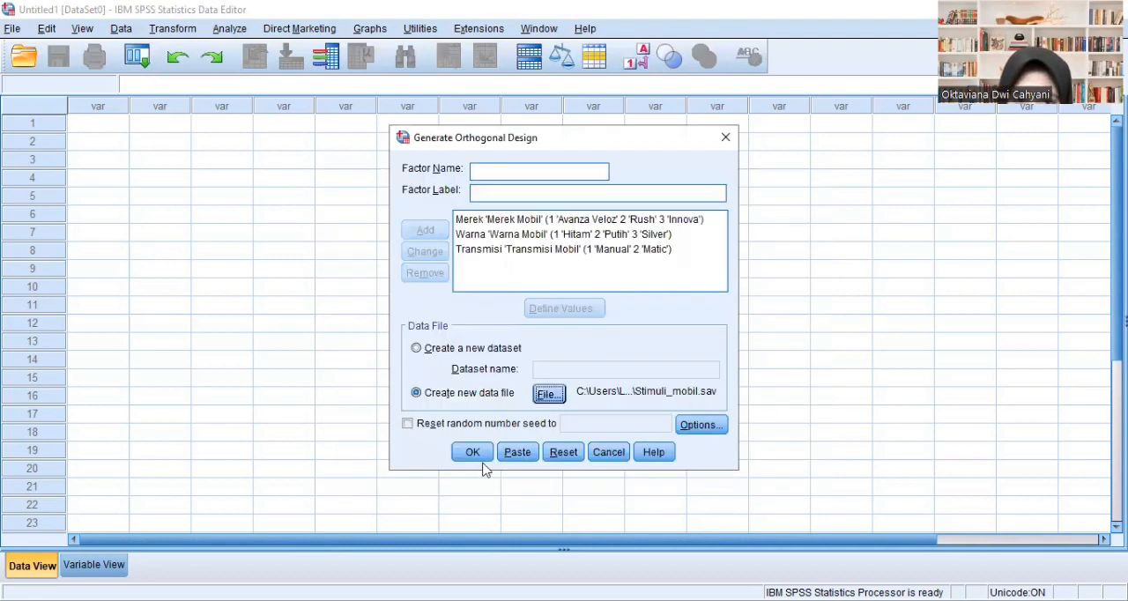
pyautogui.click(472, 452)
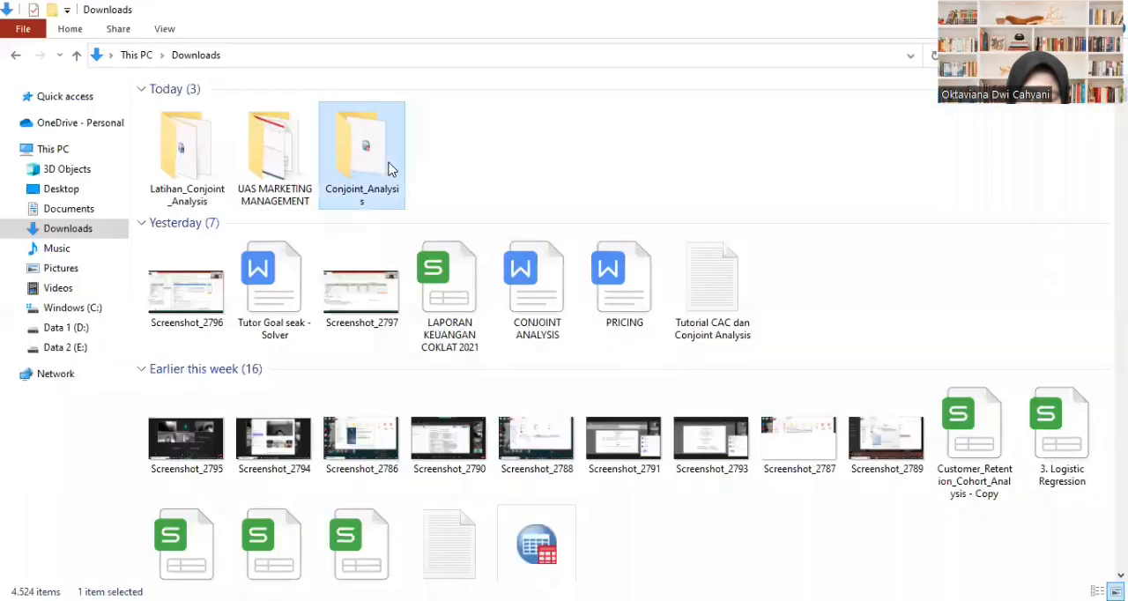
# - Open the Stimuli_mobil data file from the Conjoint_Analysis folder in File Explorer
pyautogui.doubleClick(388, 169)
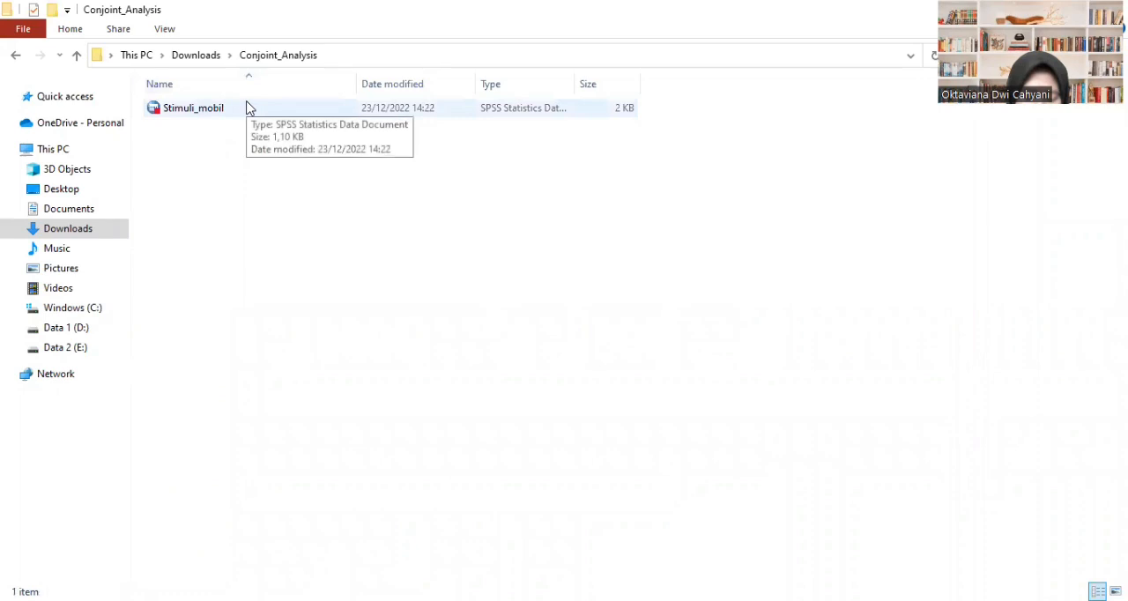
pyautogui.doubleClick(247, 108)
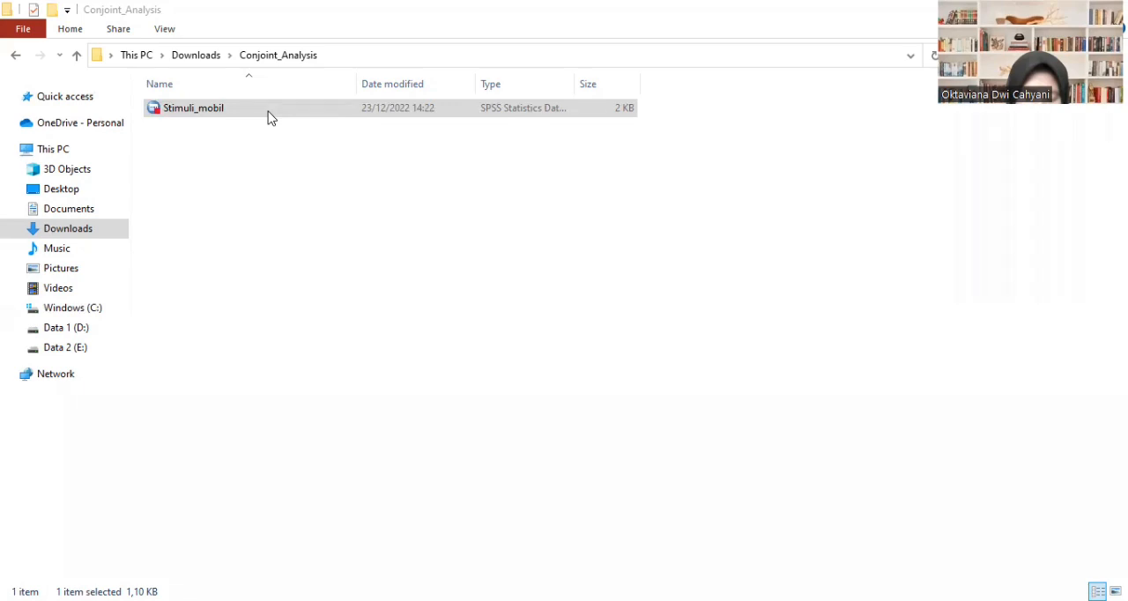
# - Switch to the Conjoint Analysis workbook in Excel, paste the design values at E3 of the Level sheet, and centre them
pyautogui.hotkey('alt', 'Tab')
pyautogui.click(311, 212)
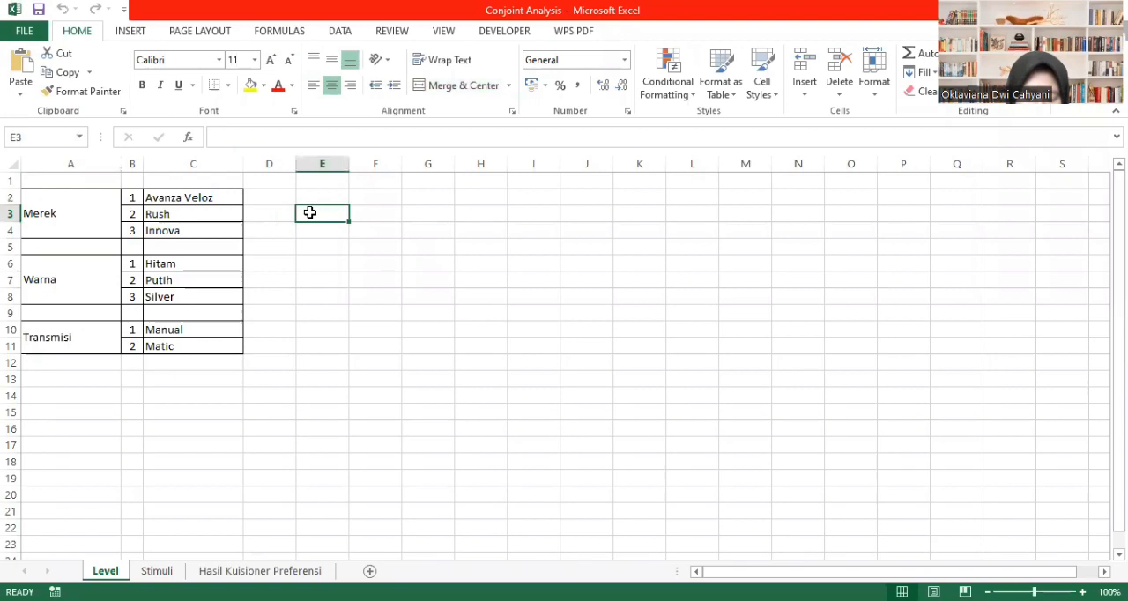
pyautogui.hotkey('ctrl', 'v')
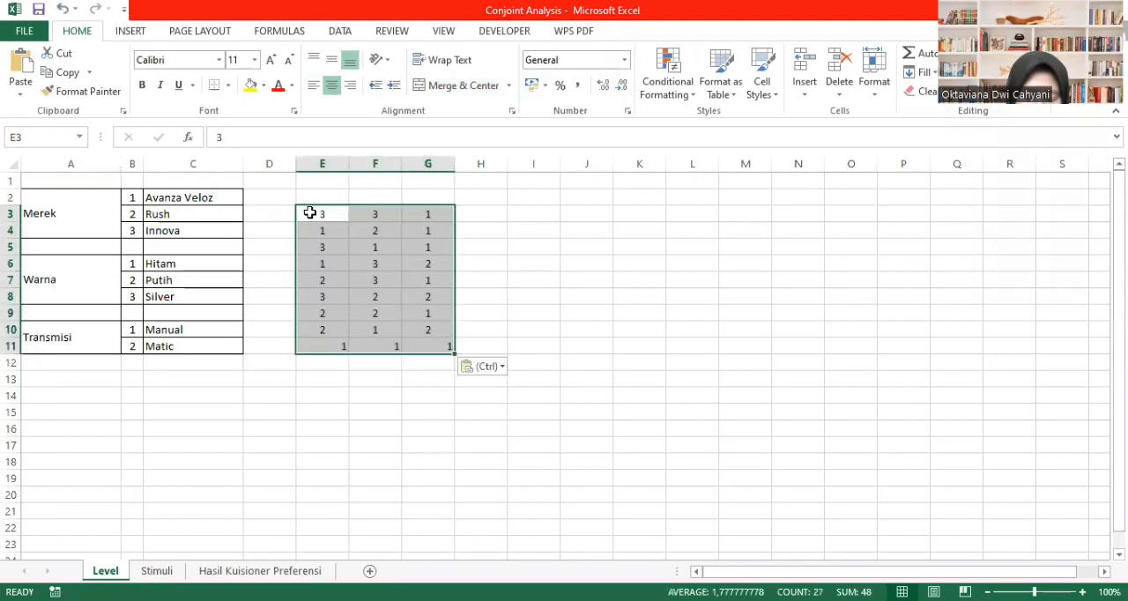
pyautogui.click(330, 84)
pyautogui.click(331, 83)
pyautogui.click(331, 85)
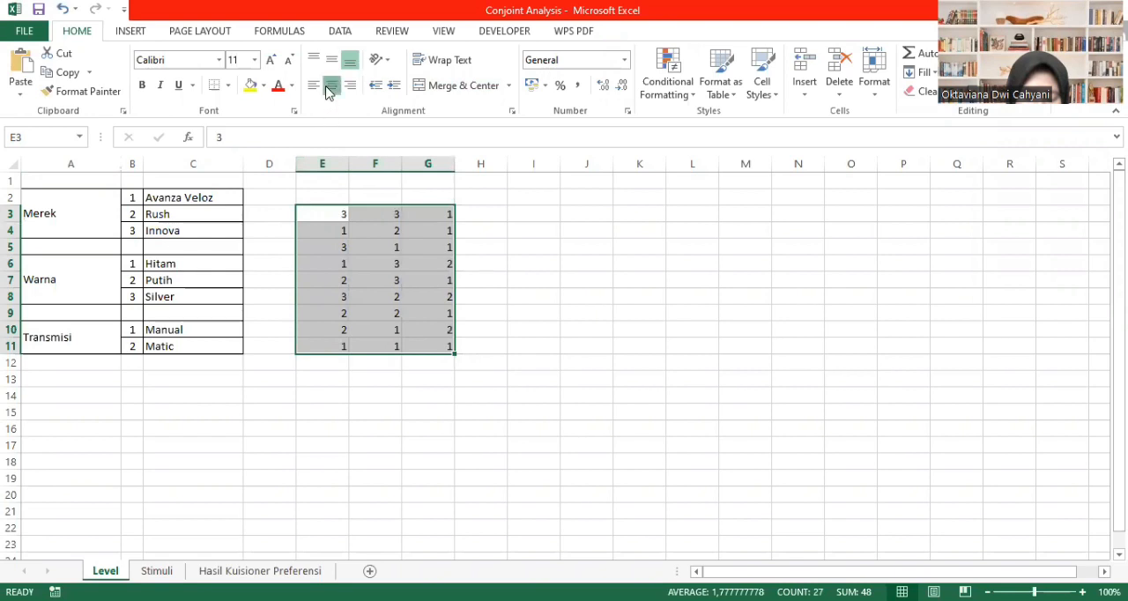
# - Enter the headings Merek, Warna and Transmisi in E2:G2 above the pasted design values
pyautogui.click(334, 192)
pyautogui.write('Mee')
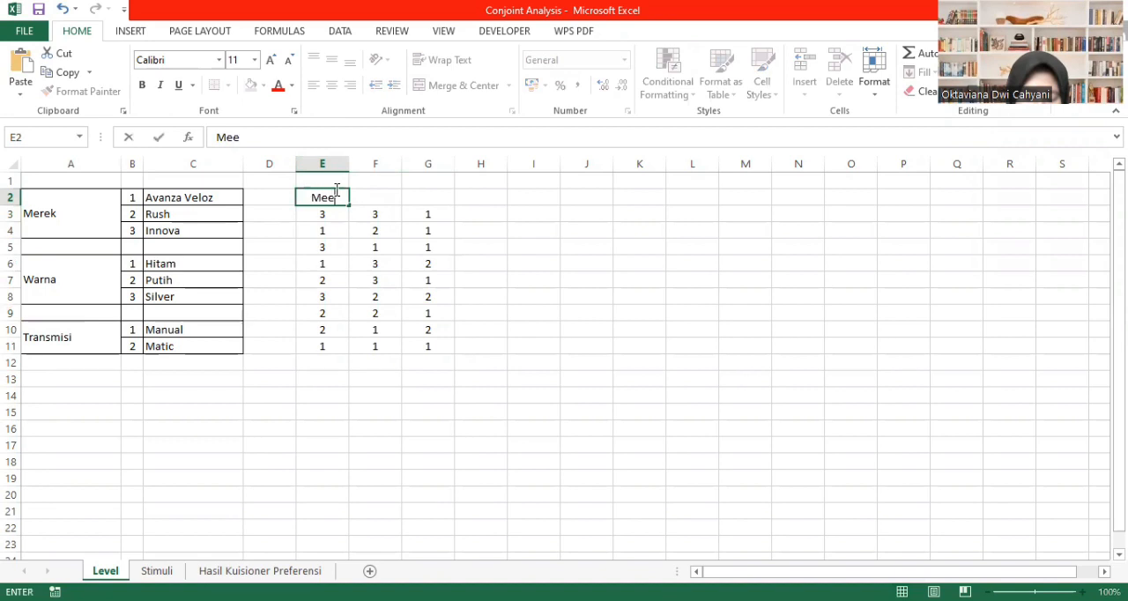
pyautogui.press('BackSpace')
pyautogui.write('rek')
pyautogui.press('Tab')
pyautogui.write('Warna')
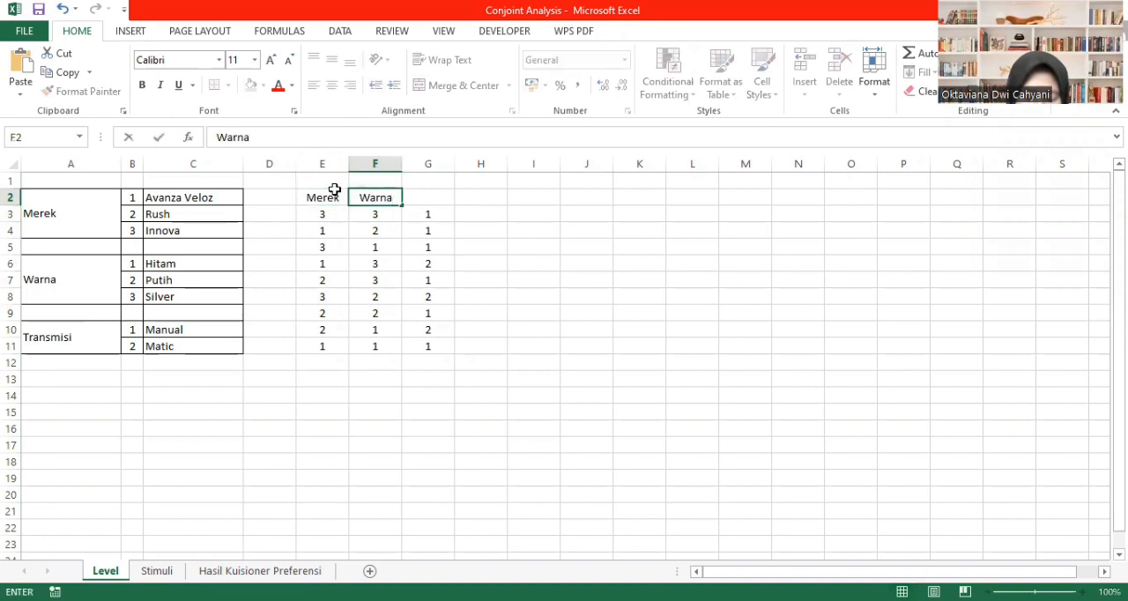
pyautogui.press('Tab')
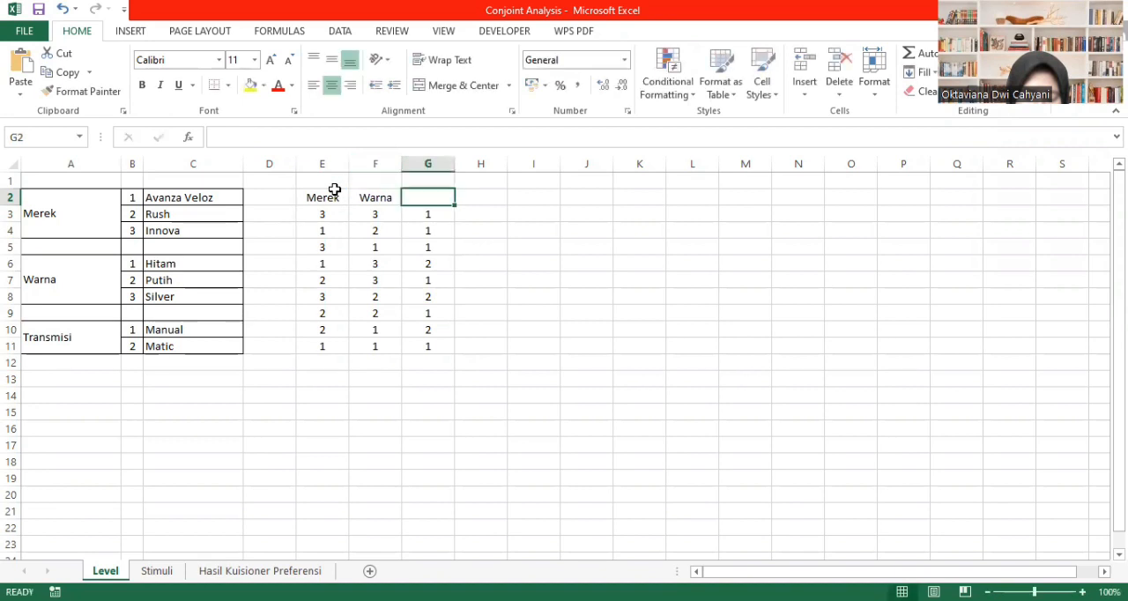
pyautogui.write('Transmisi')
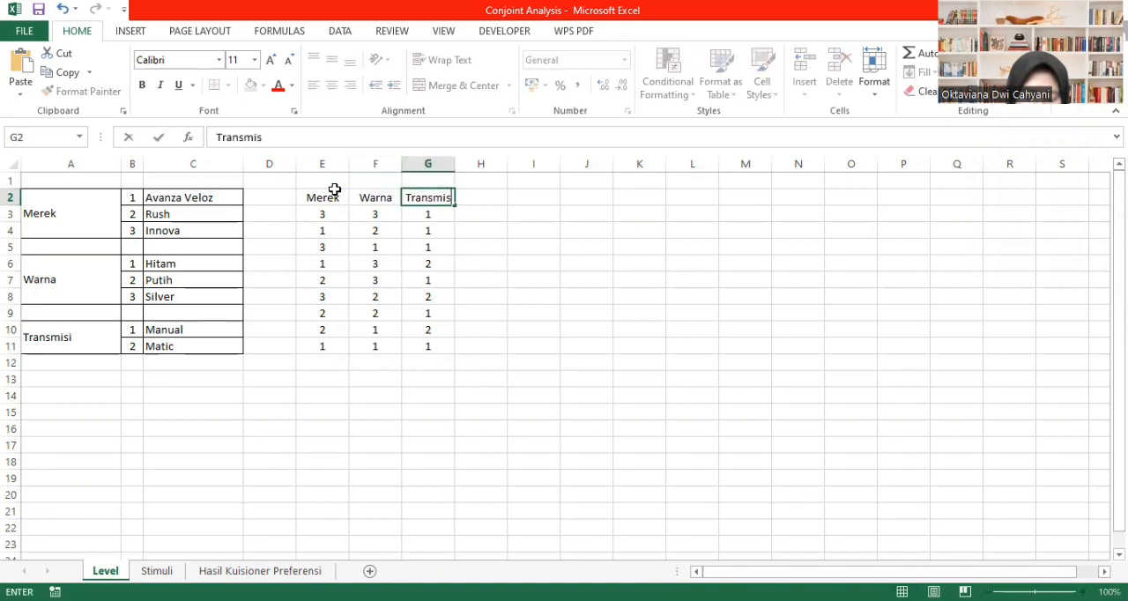
pyautogui.click(653, 340)
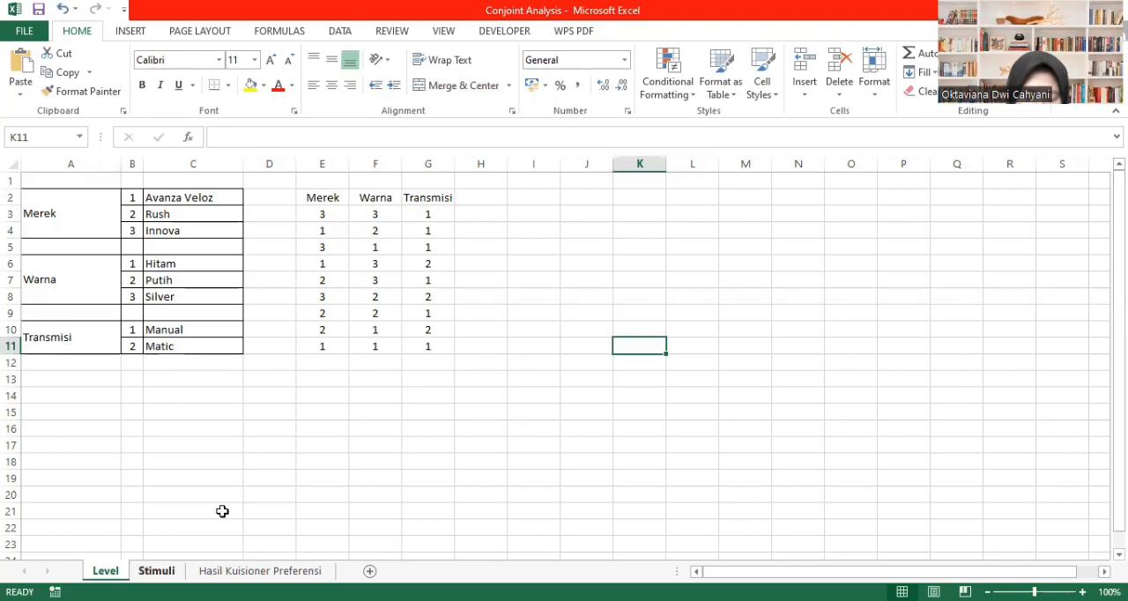
# - Compare the Stimuli sheet's table with the SPSS design data and the Merek, Warna and Transmisi levels on the Level sheet
pyautogui.hotkey('ctrl', 'pagedown')
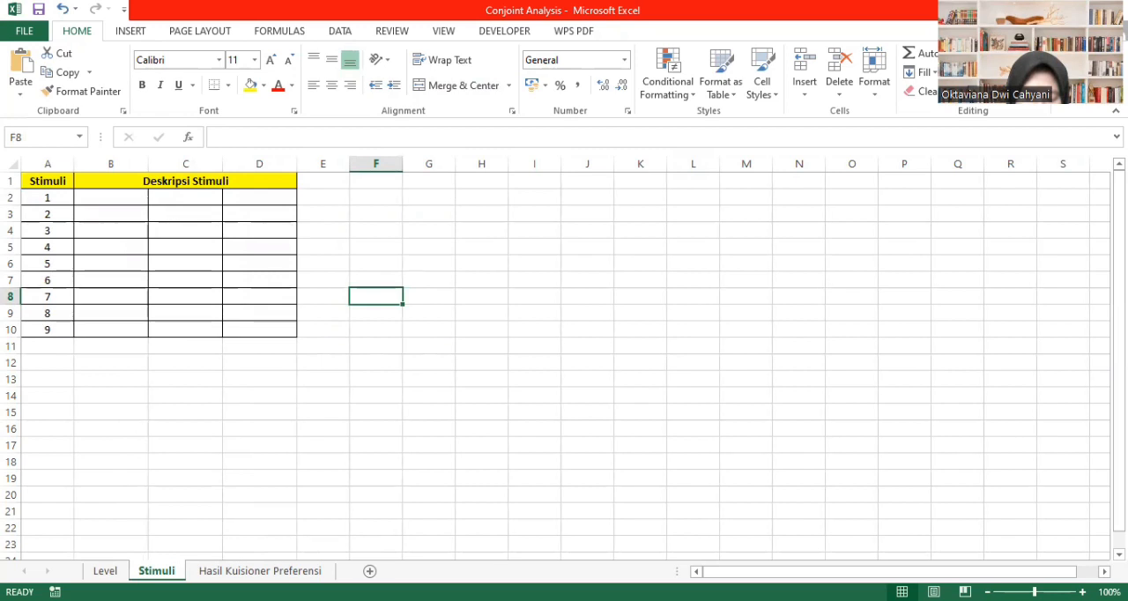
pyautogui.hotkey('alt', 'Tab')
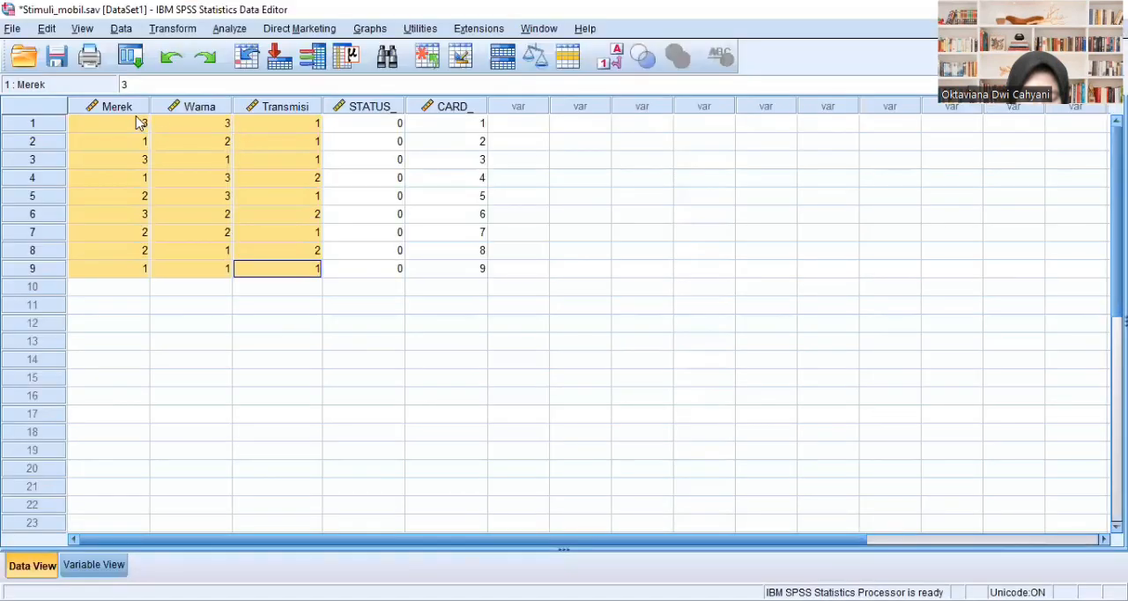
pyautogui.click(136, 119)
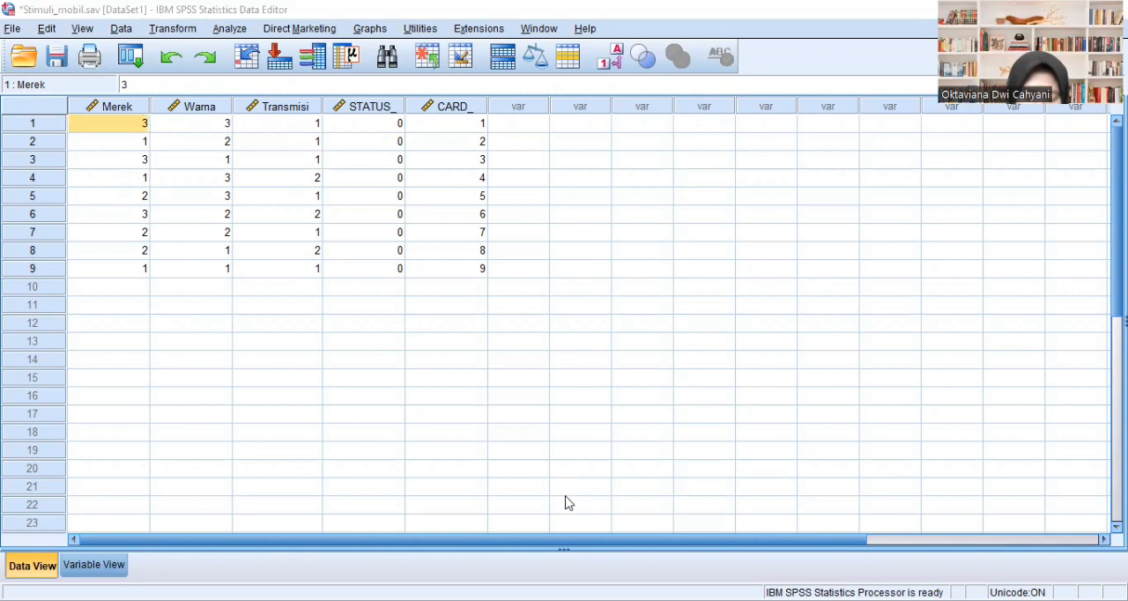
pyautogui.hotkey('alt', 'Tab')
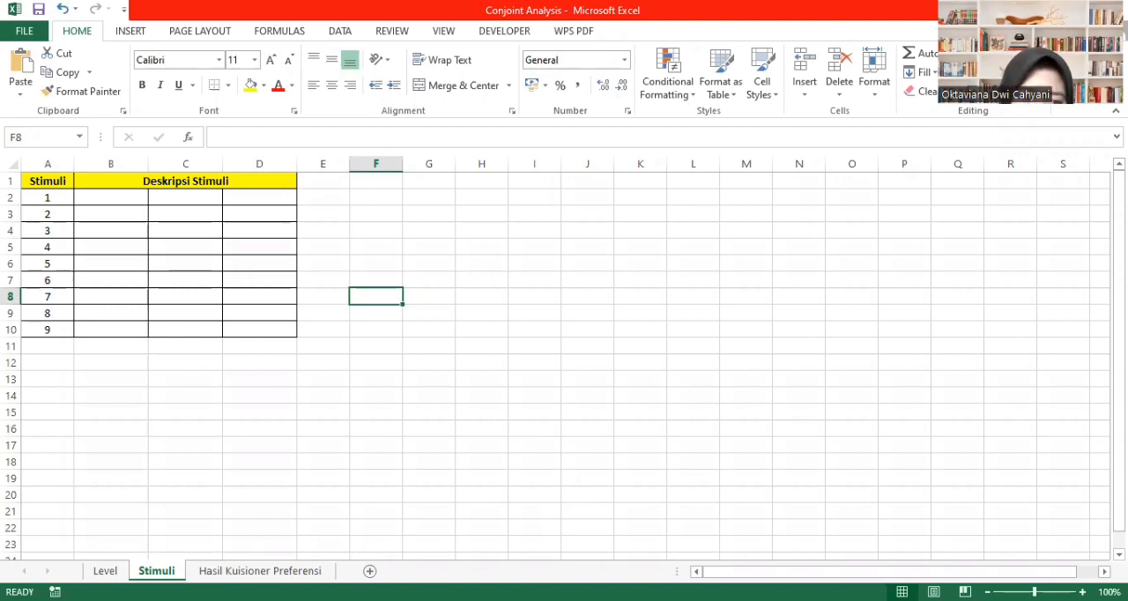
pyautogui.click(112, 569)
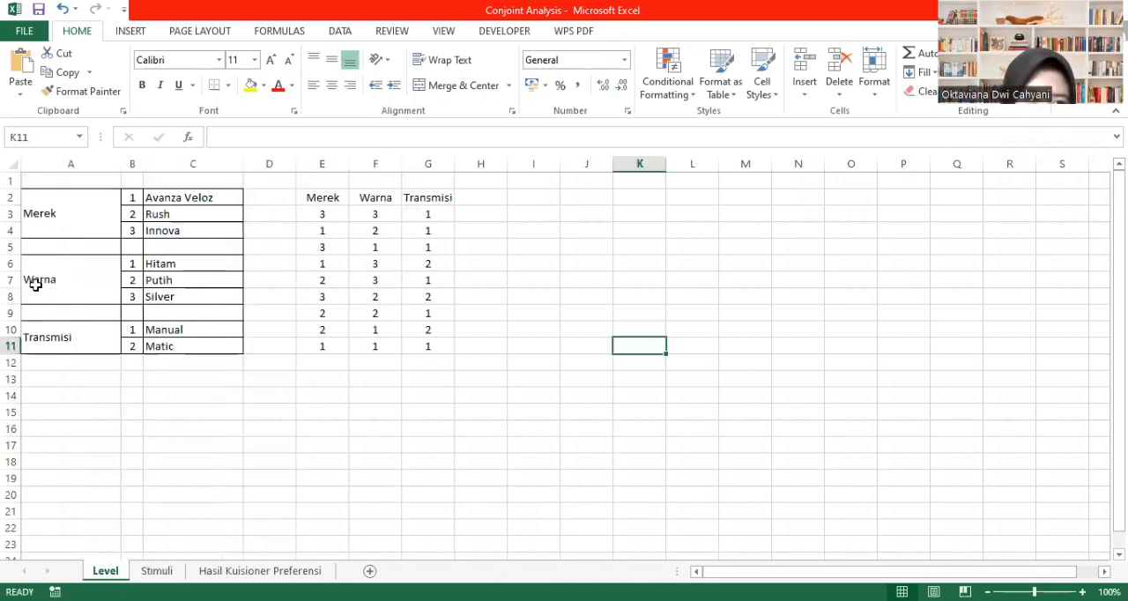
pyautogui.click(63, 232)
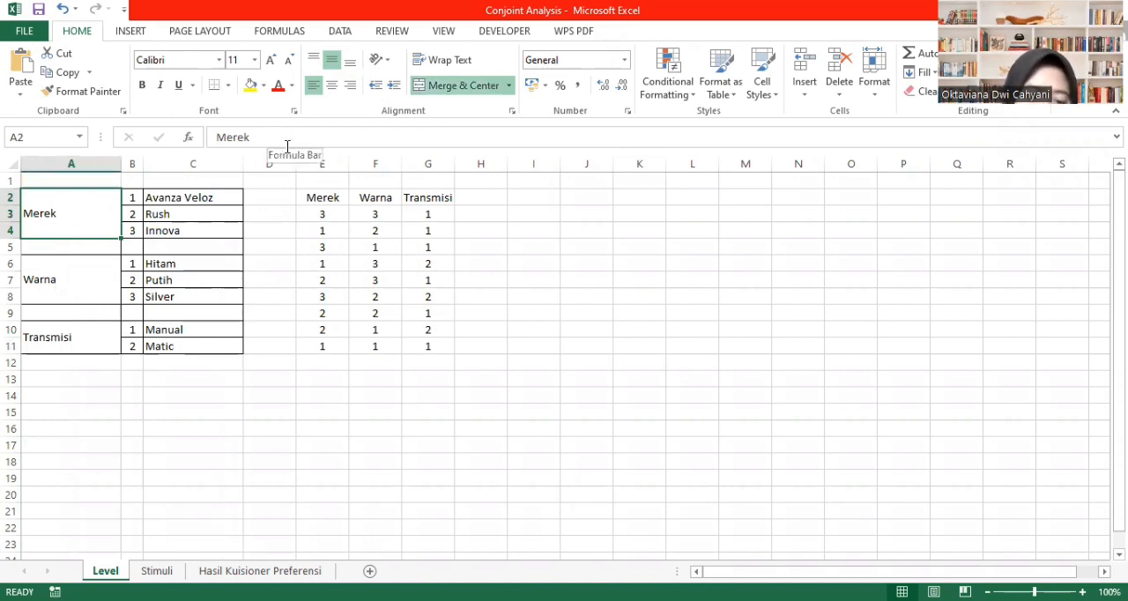
pyautogui.click(85, 291)
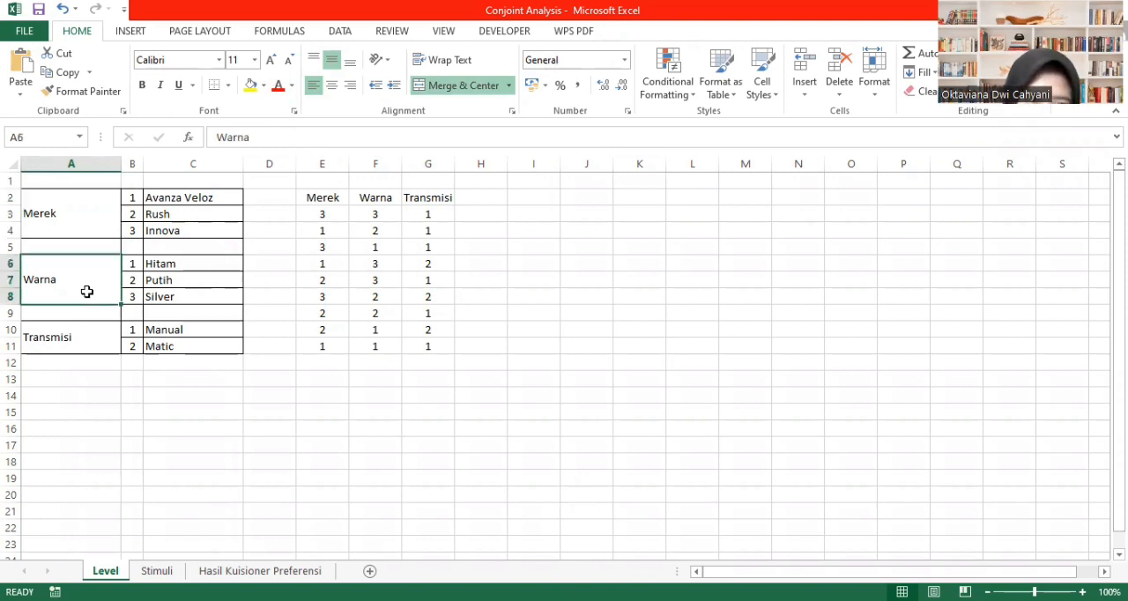
pyautogui.click(84, 336)
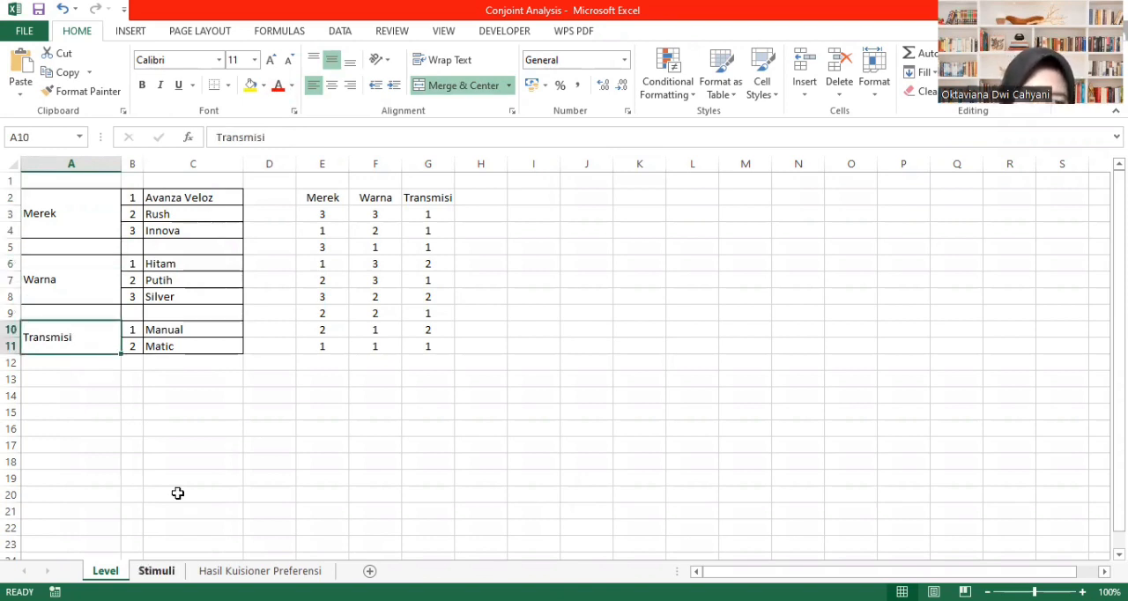
# - Enter =VLOOKUP(Level!E3;merek;2;0) in B2 of the Stimuli sheet and fill the formula down to B10
pyautogui.hotkey('ctrl', 'pagedown')
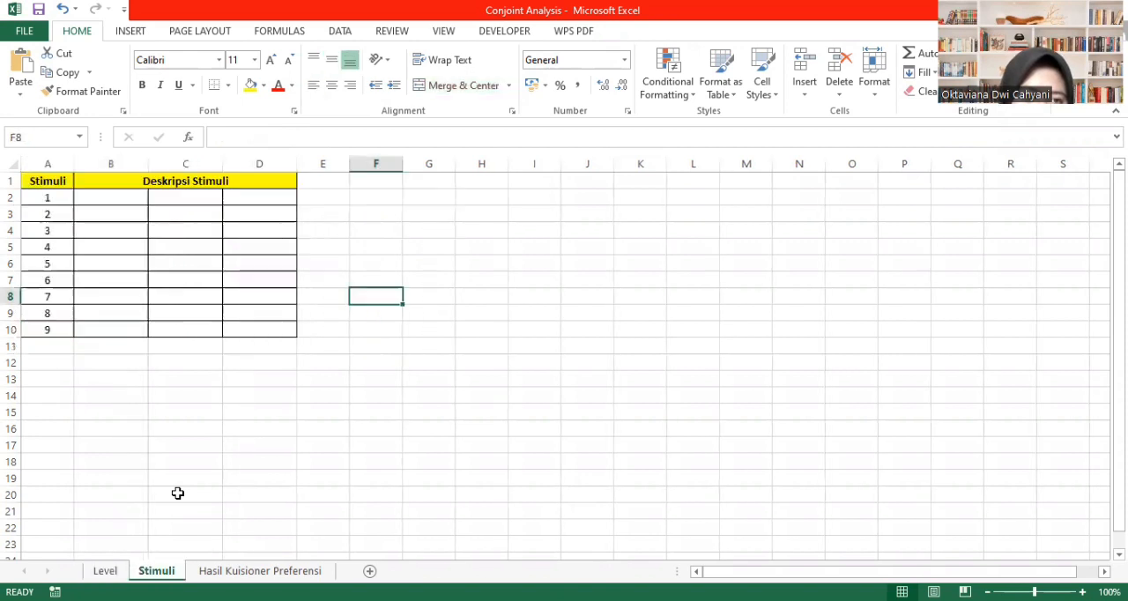
pyautogui.click(134, 199)
pyautogui.write('=v')
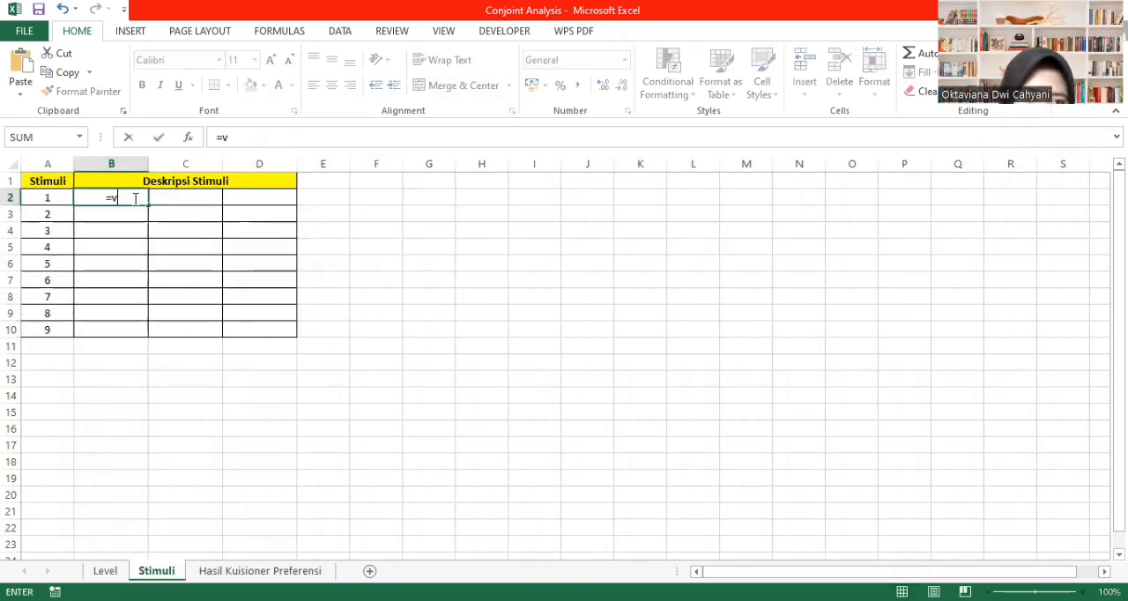
pyautogui.write('lo')
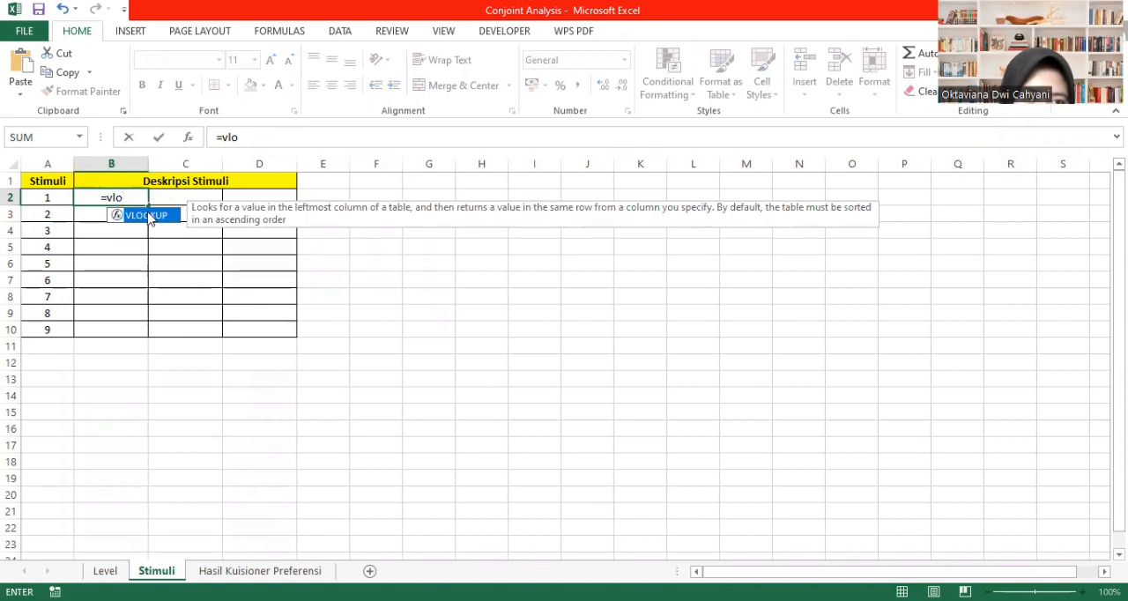
pyautogui.doubleClick(157, 216)
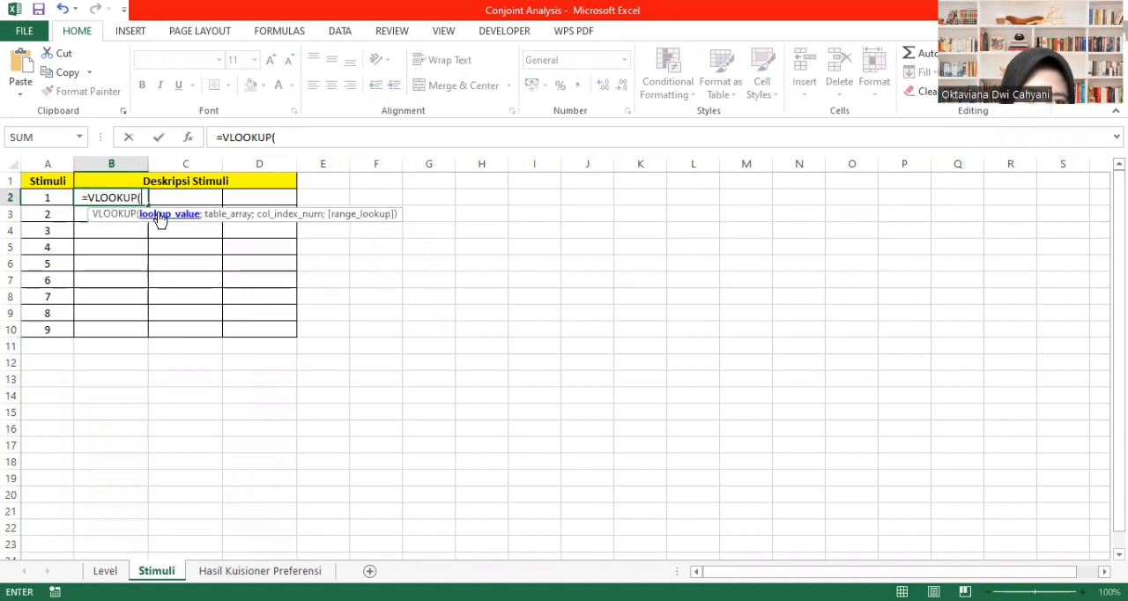
pyautogui.click(105, 571)
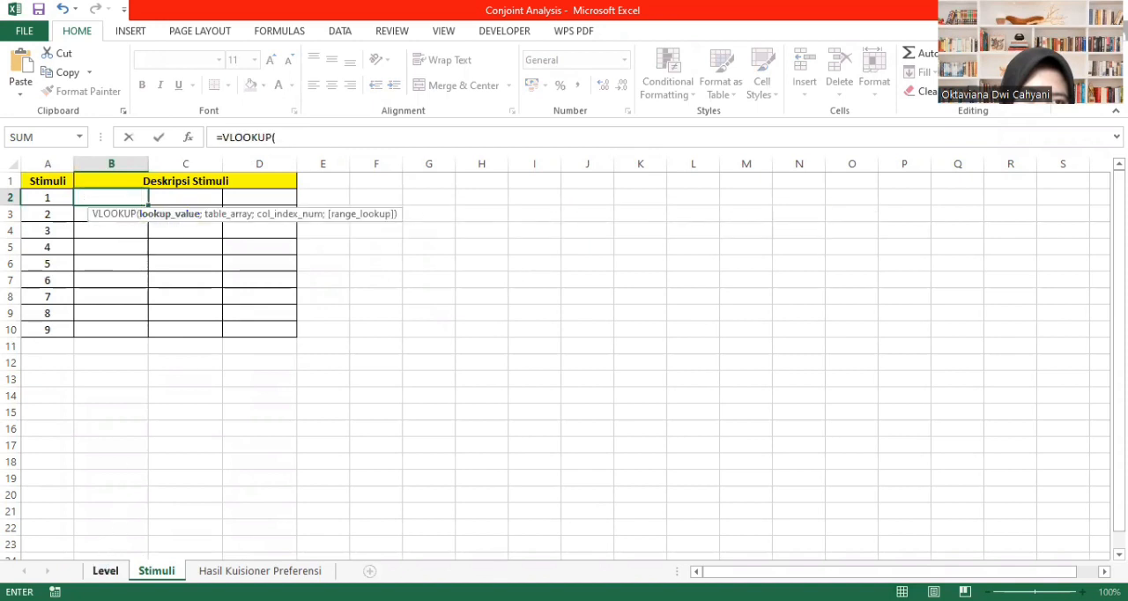
pyautogui.click(322, 215)
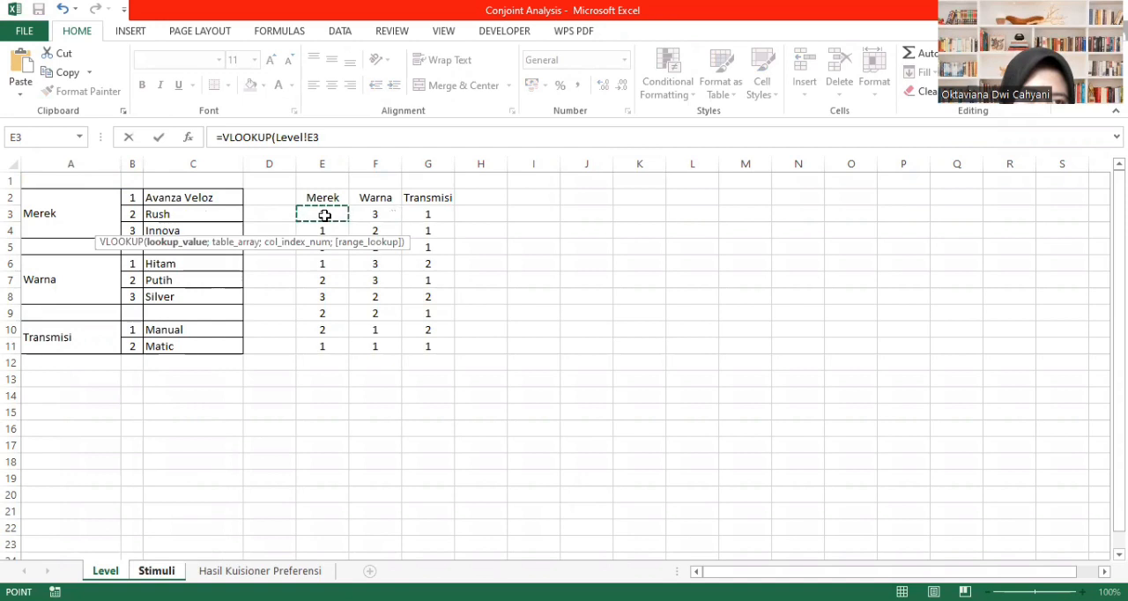
pyautogui.write(';')
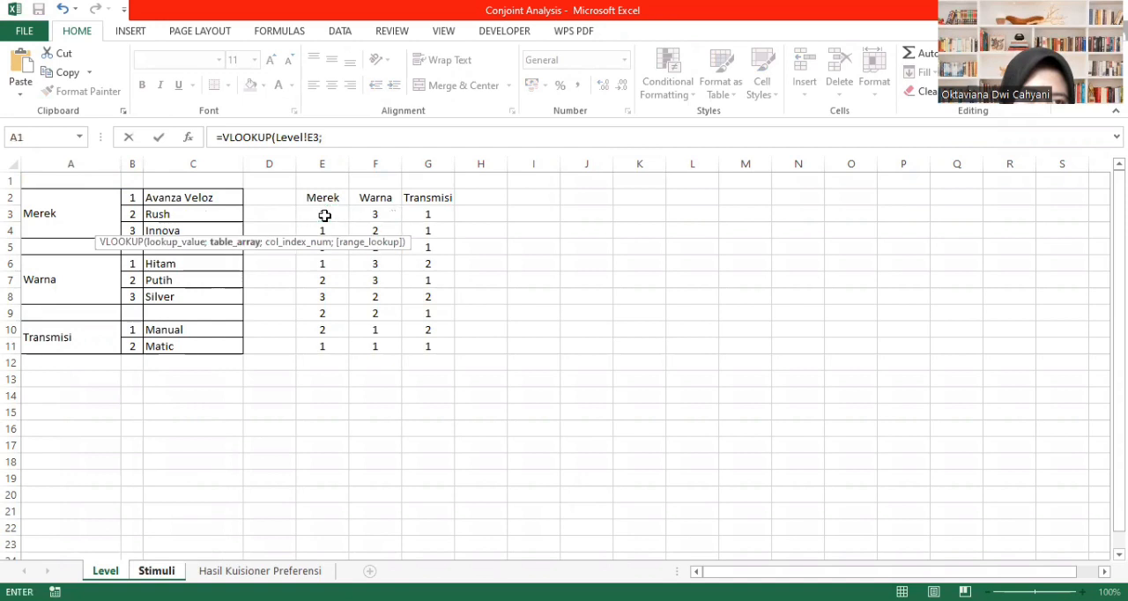
pyautogui.write('m')
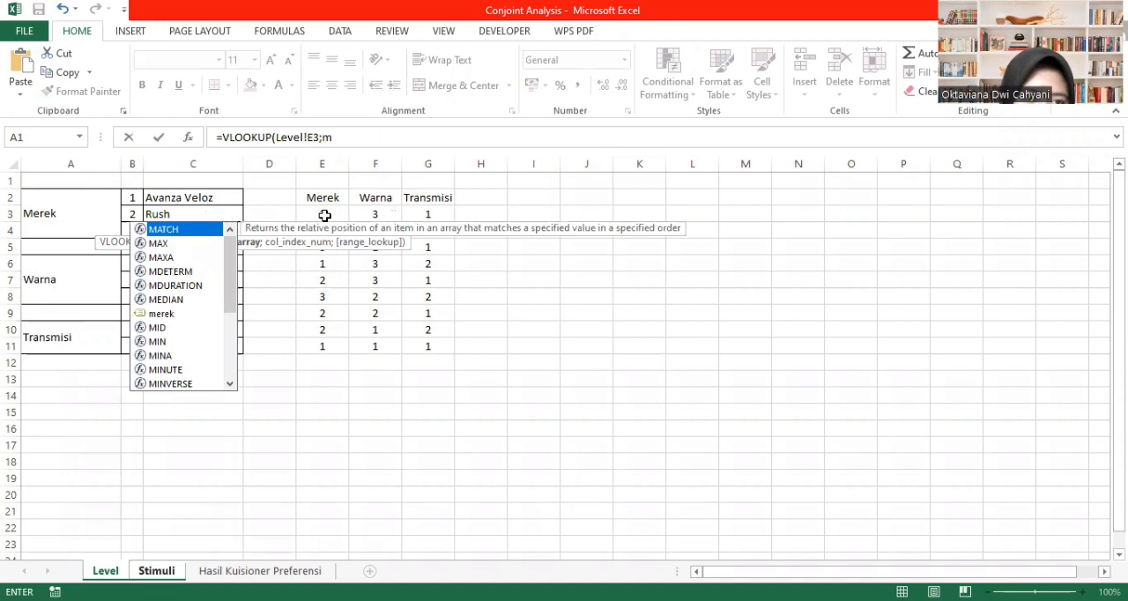
pyautogui.write('ere')
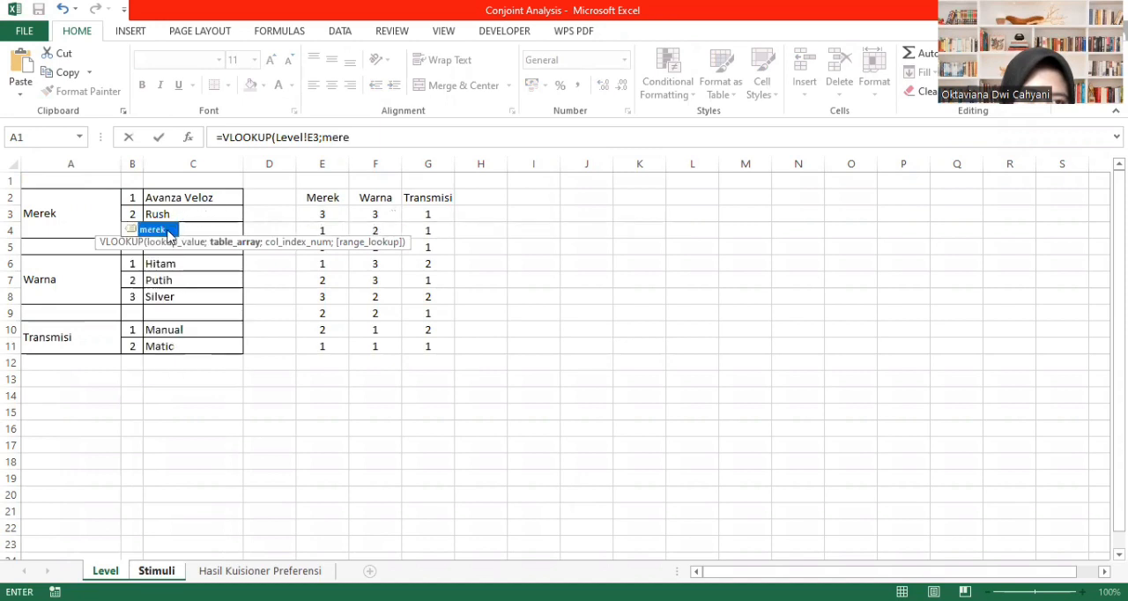
pyautogui.doubleClick(157, 230)
pyautogui.write(';')
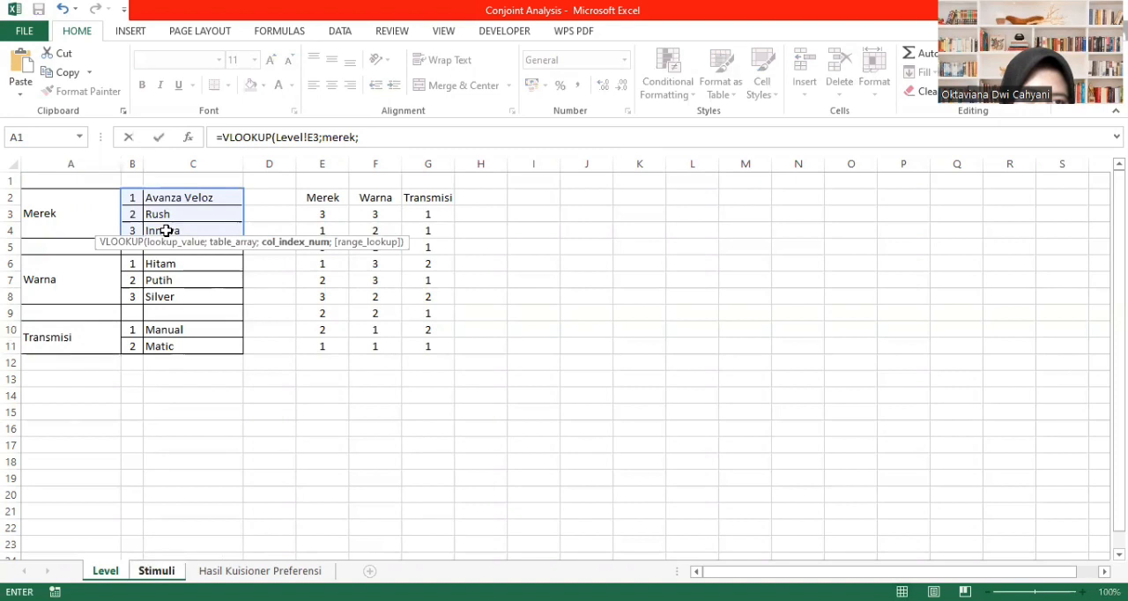
pyautogui.write('2;')
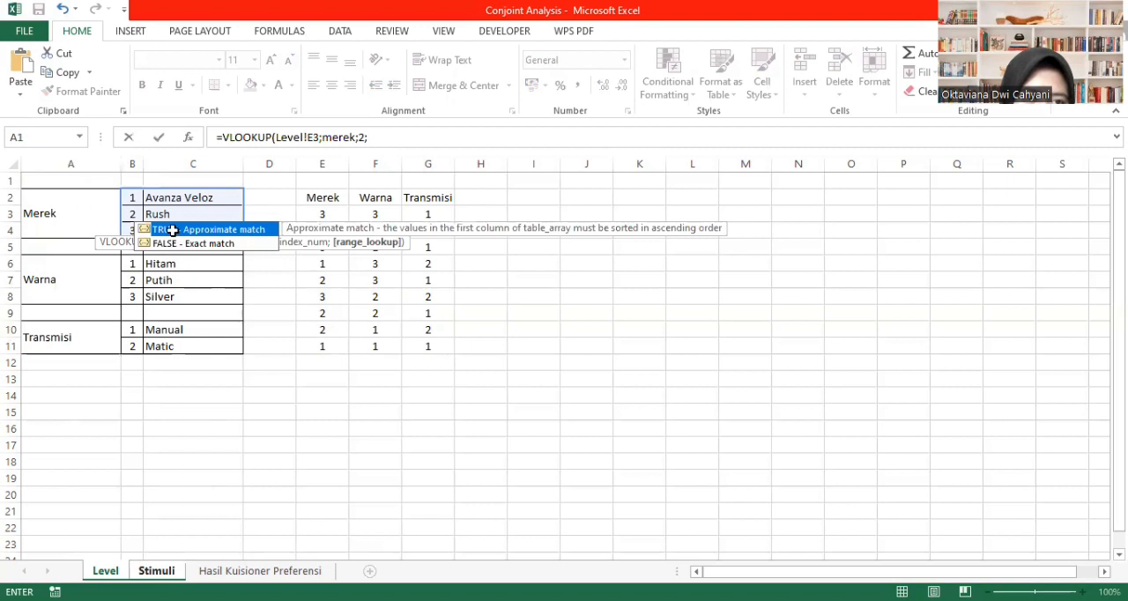
pyautogui.write('0')
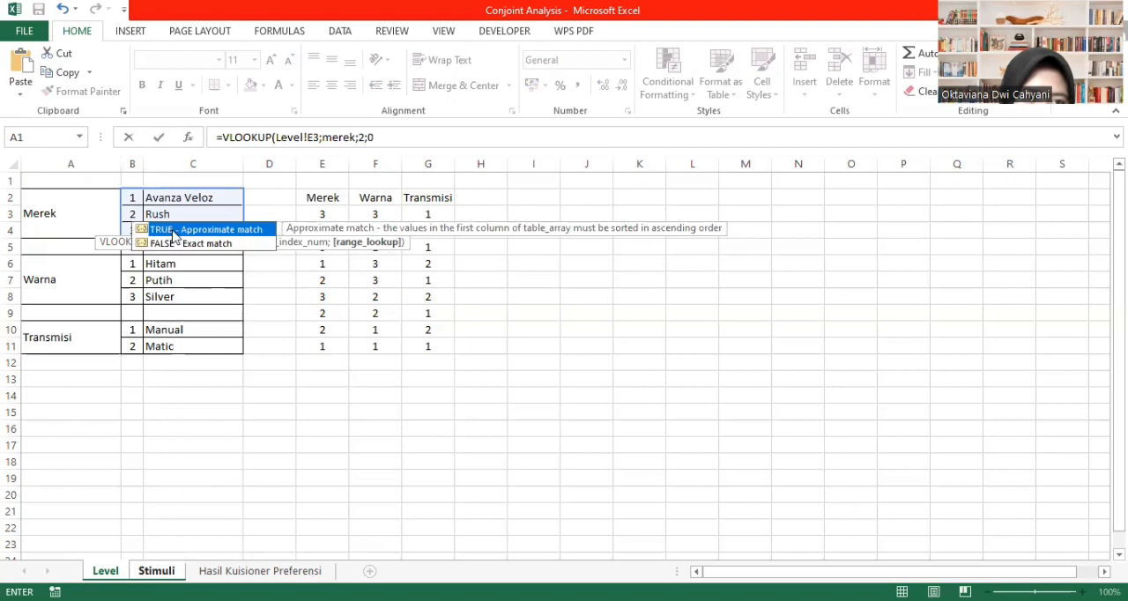
pyautogui.write(')')
pyautogui.press('Return')
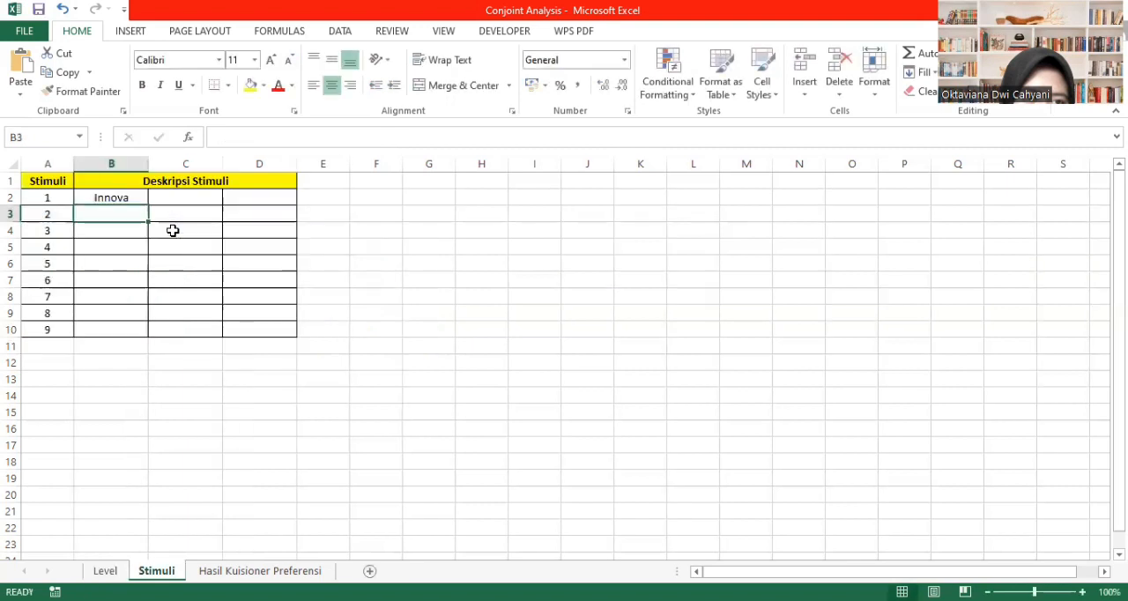
pyautogui.click(127, 198)
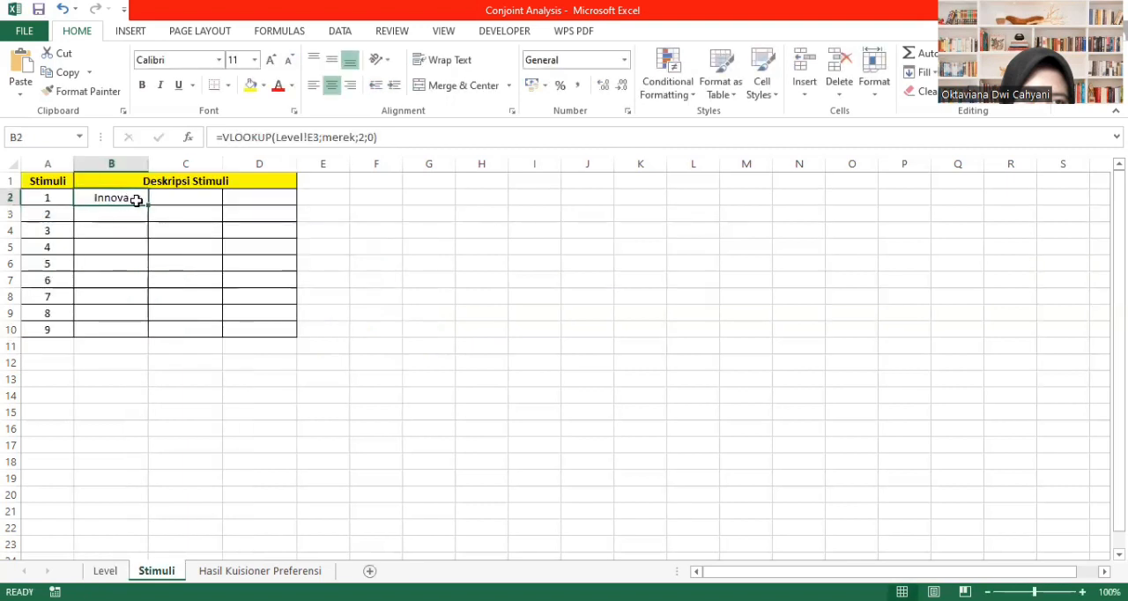
pyautogui.moveTo(149, 205); pyautogui.dragTo(141, 333)
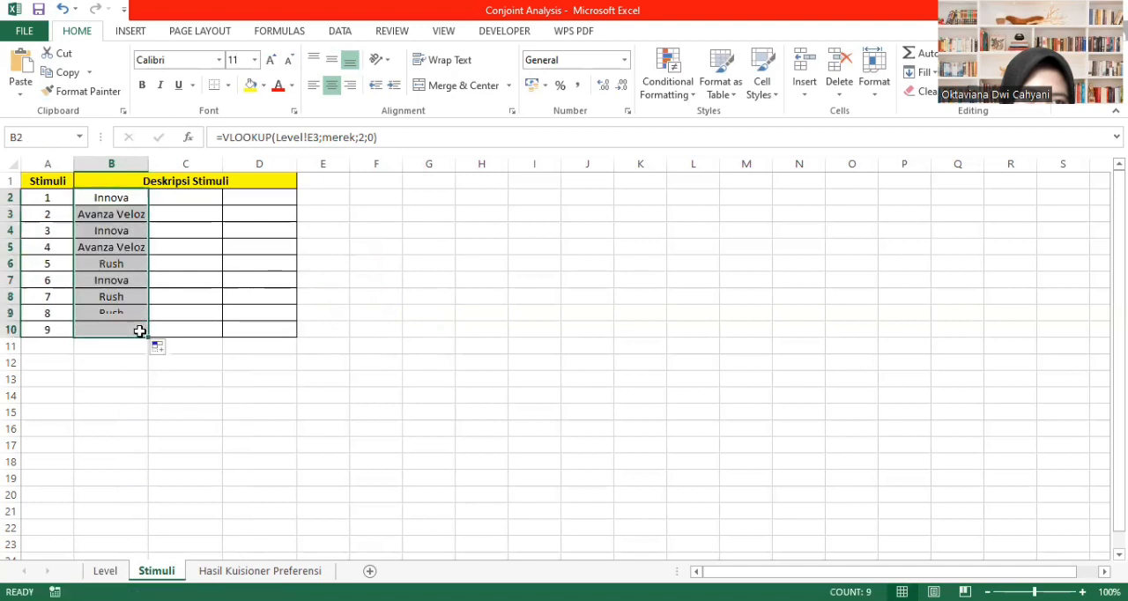
# - Enter =VLOOKUP(Level!F3;warna;2;0) in C2 of the Stimuli sheet and fill the formula down to C10
pyautogui.click(203, 203)
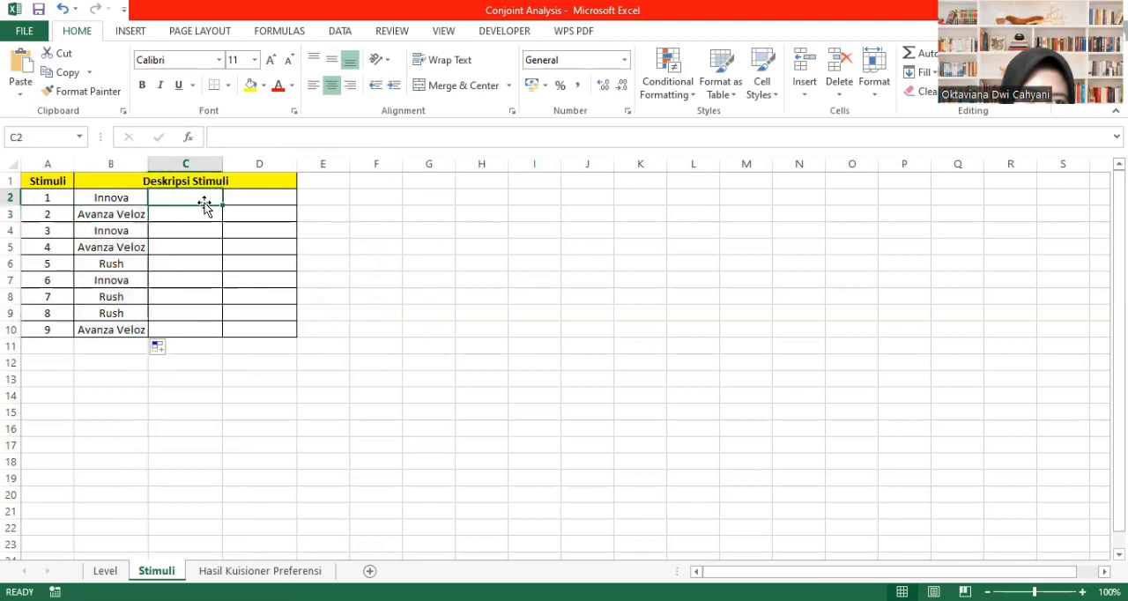
pyautogui.write('=')
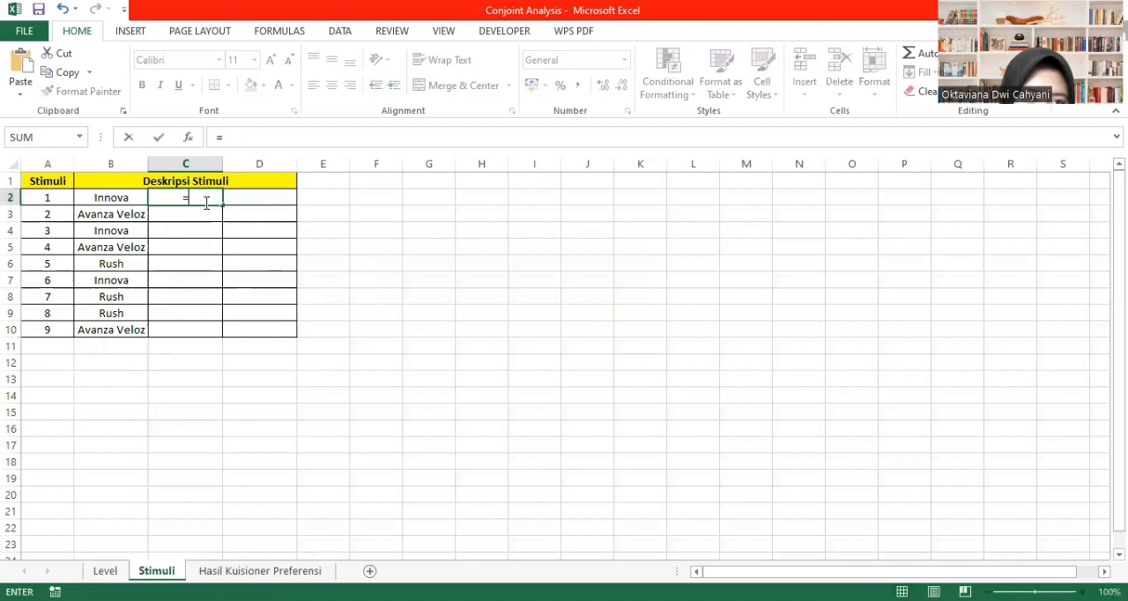
pyautogui.write('v')
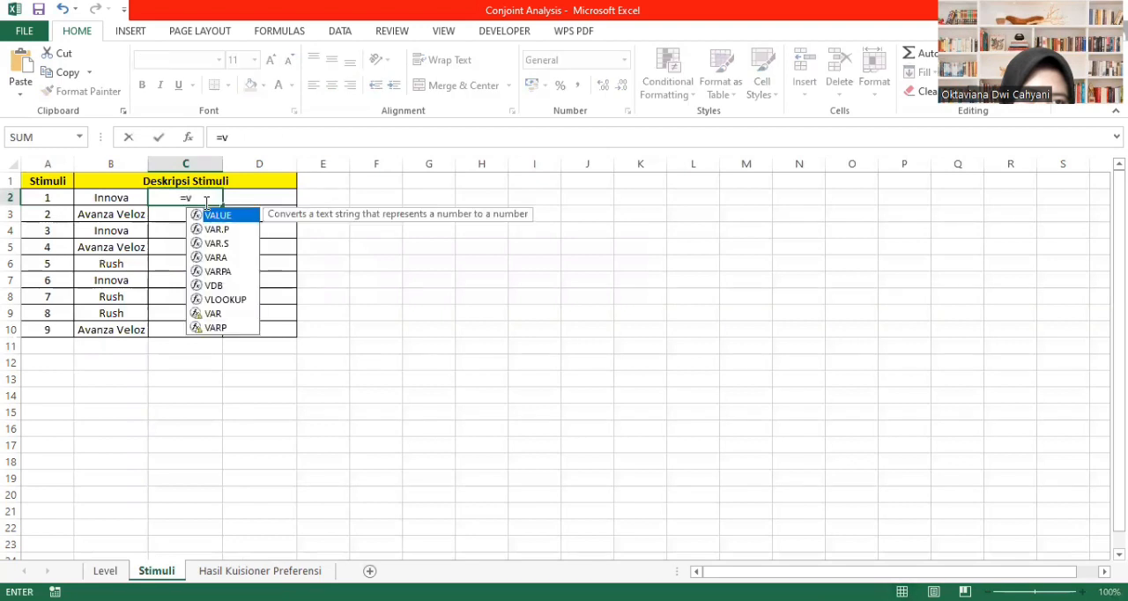
pyautogui.write('l')
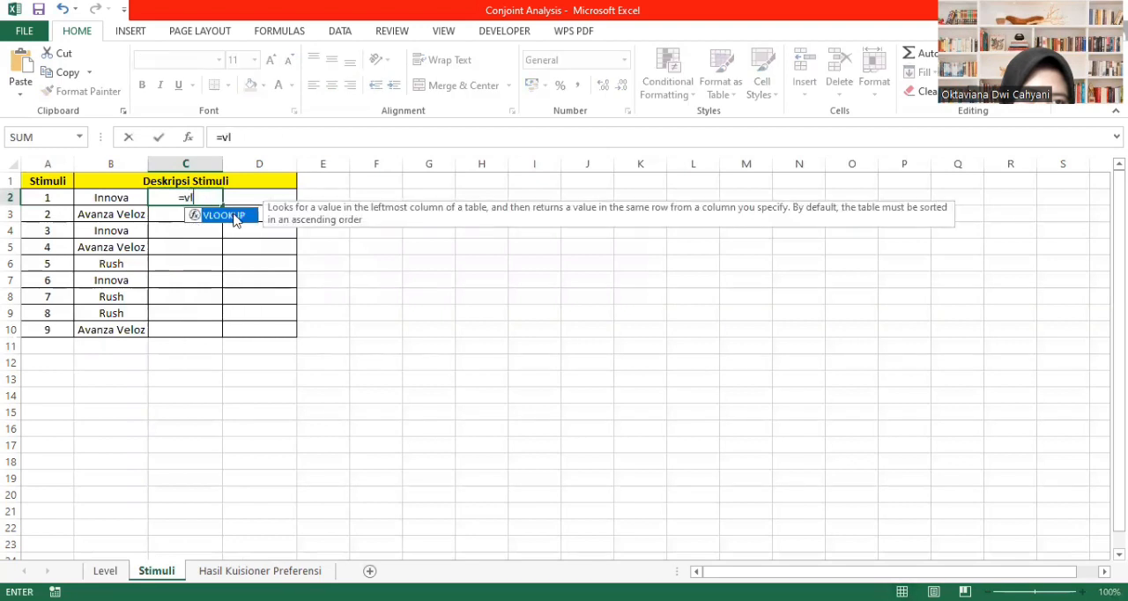
pyautogui.doubleClick(236, 215)
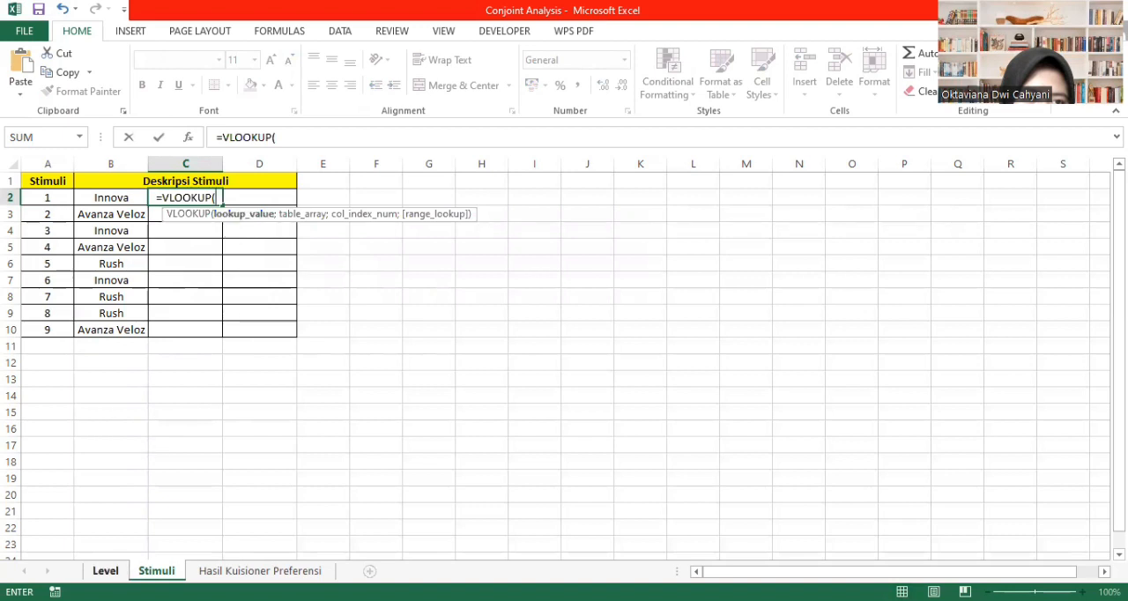
pyautogui.click(105, 571)
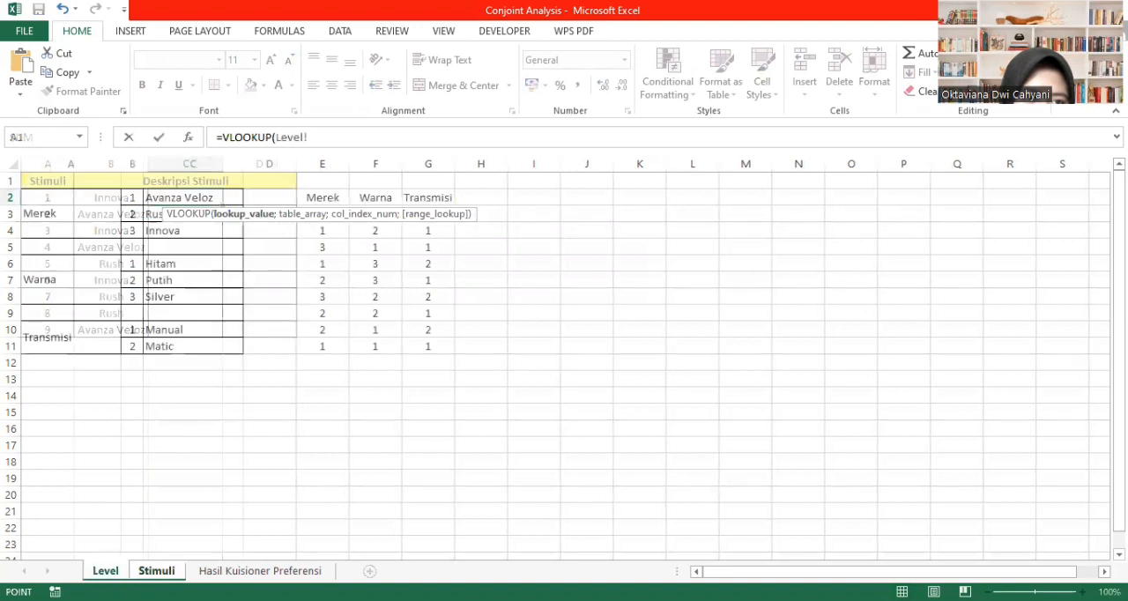
pyautogui.click(374, 215)
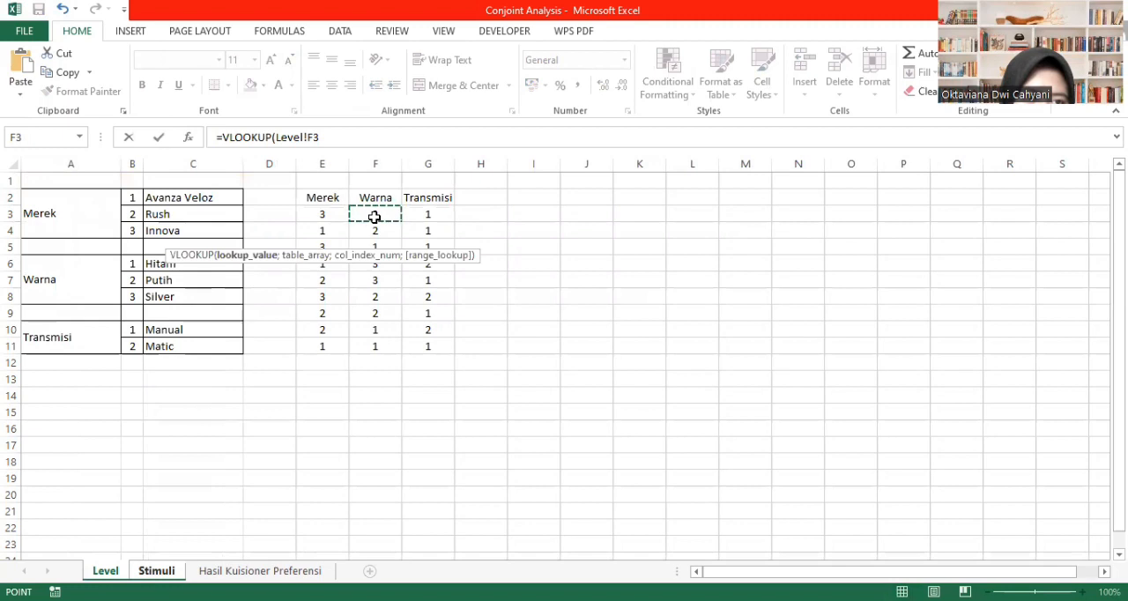
pyautogui.write(';')
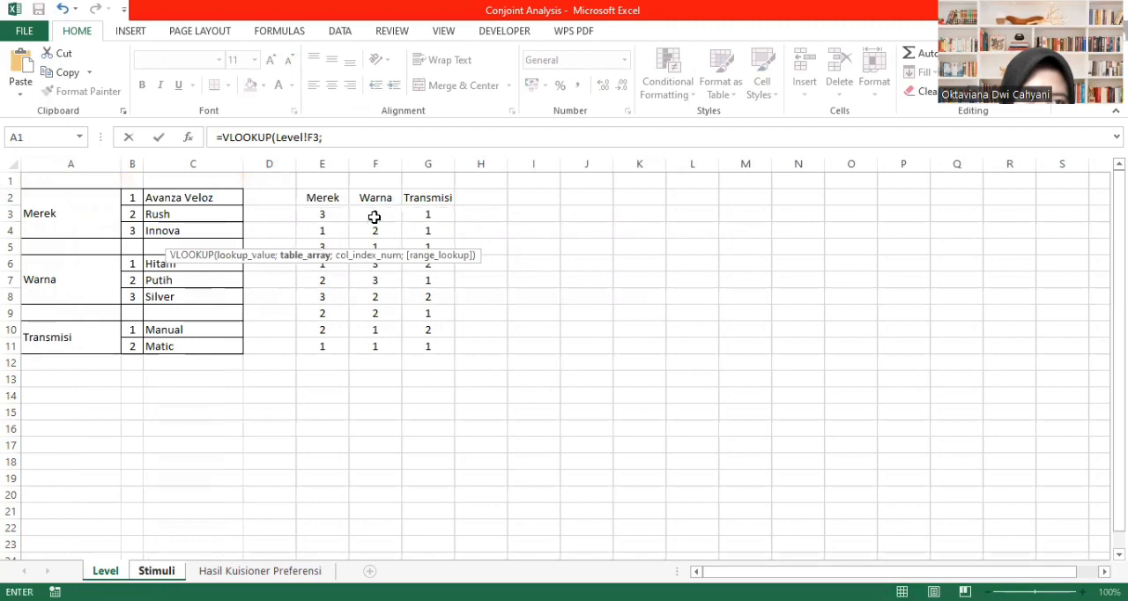
pyautogui.write('wa')
pyautogui.doubleClick(235, 230)
pyautogui.write(';2')
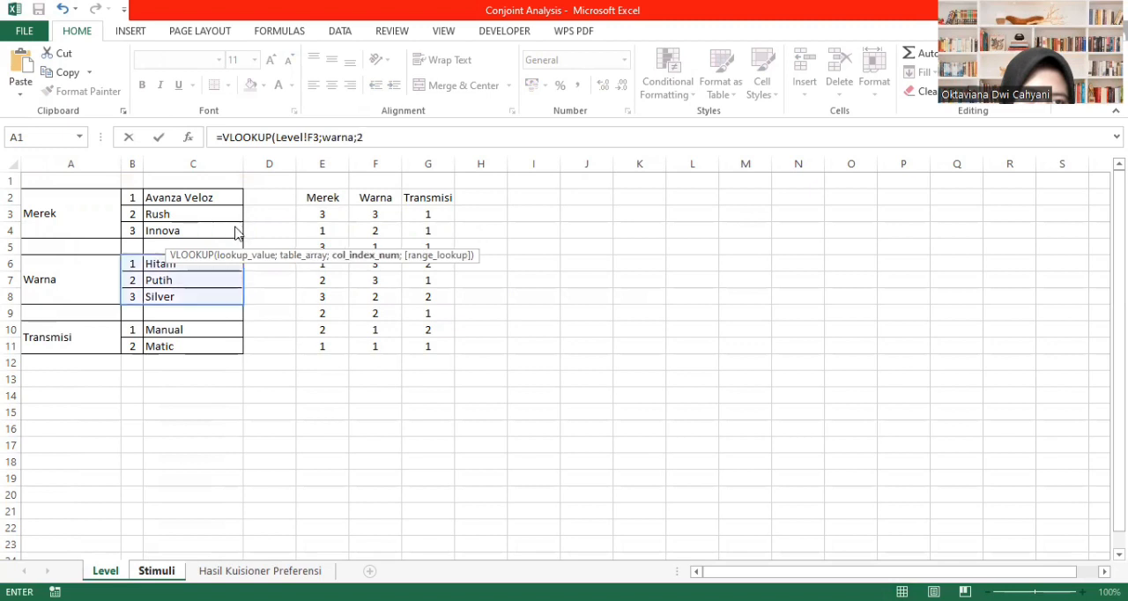
pyautogui.write(';')
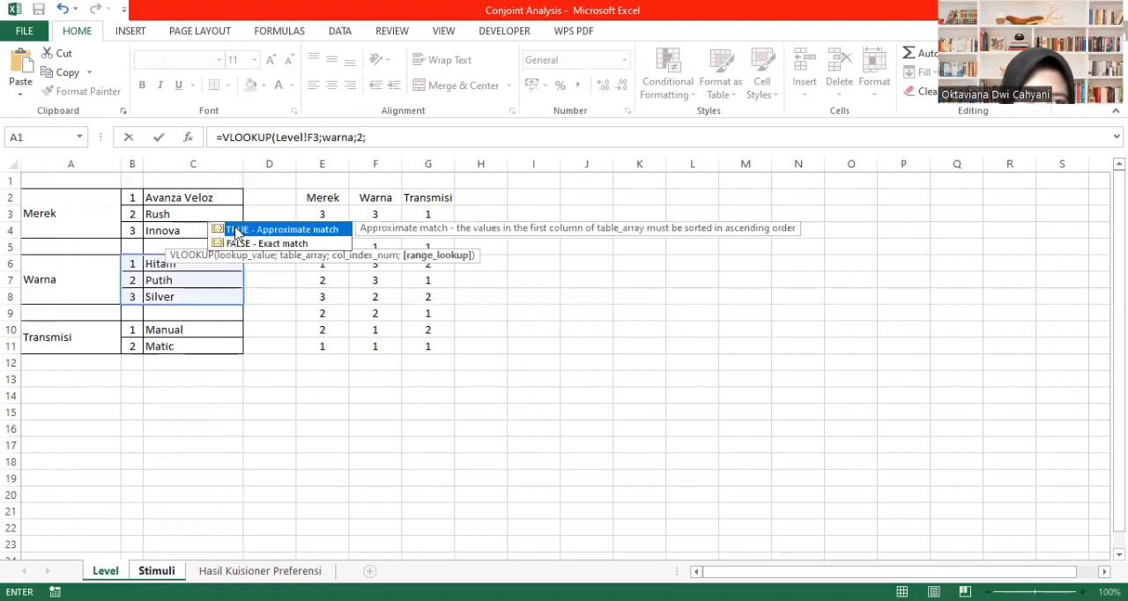
pyautogui.write('0')
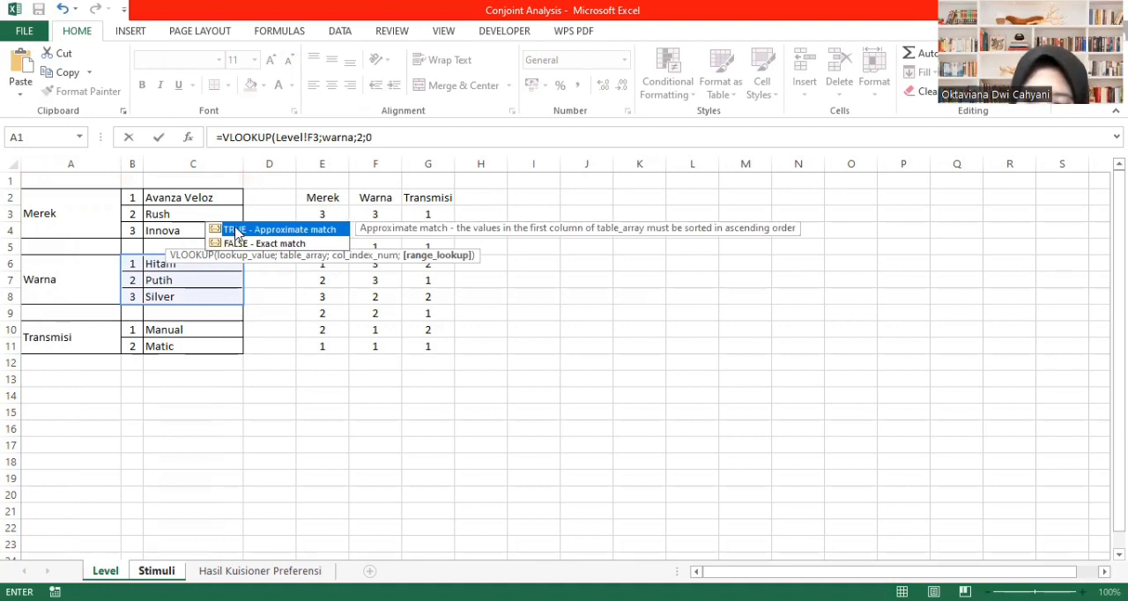
pyautogui.write(')')
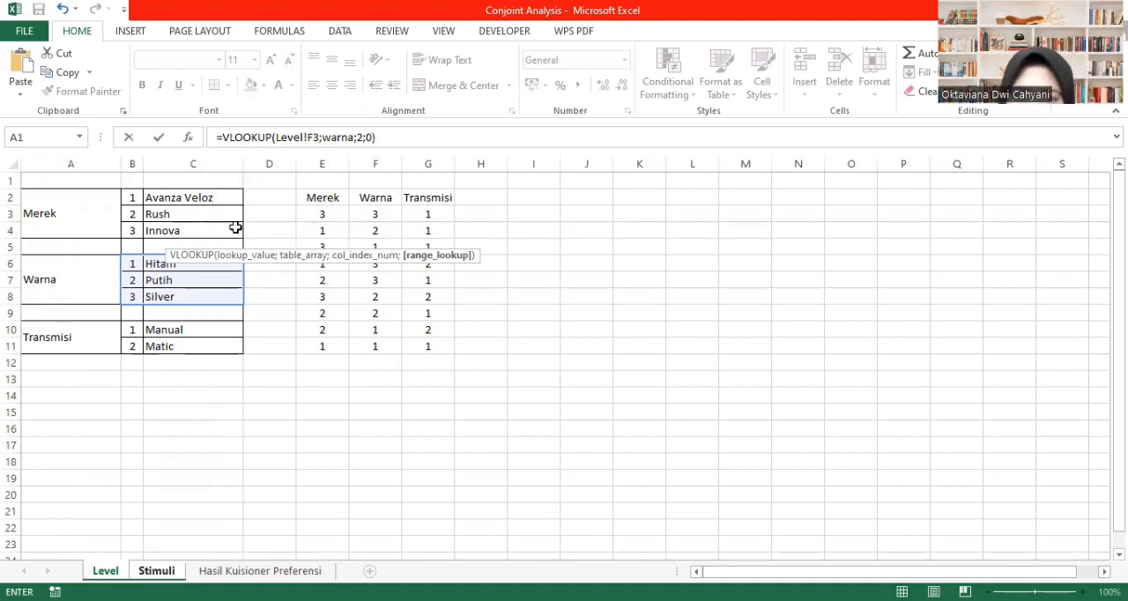
pyautogui.press('Return')
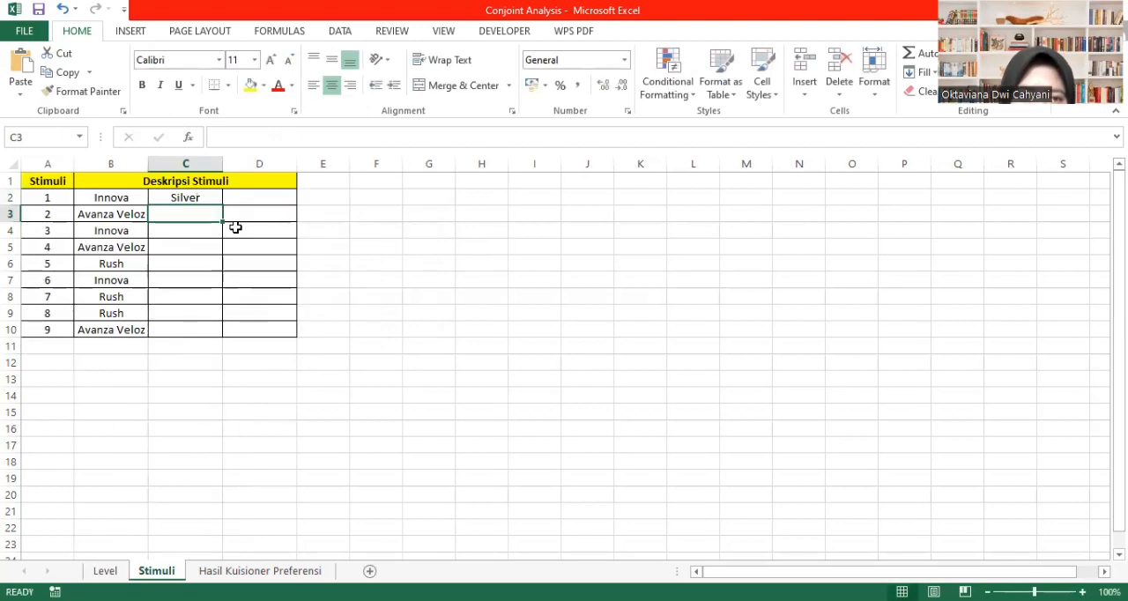
pyautogui.click(194, 198)
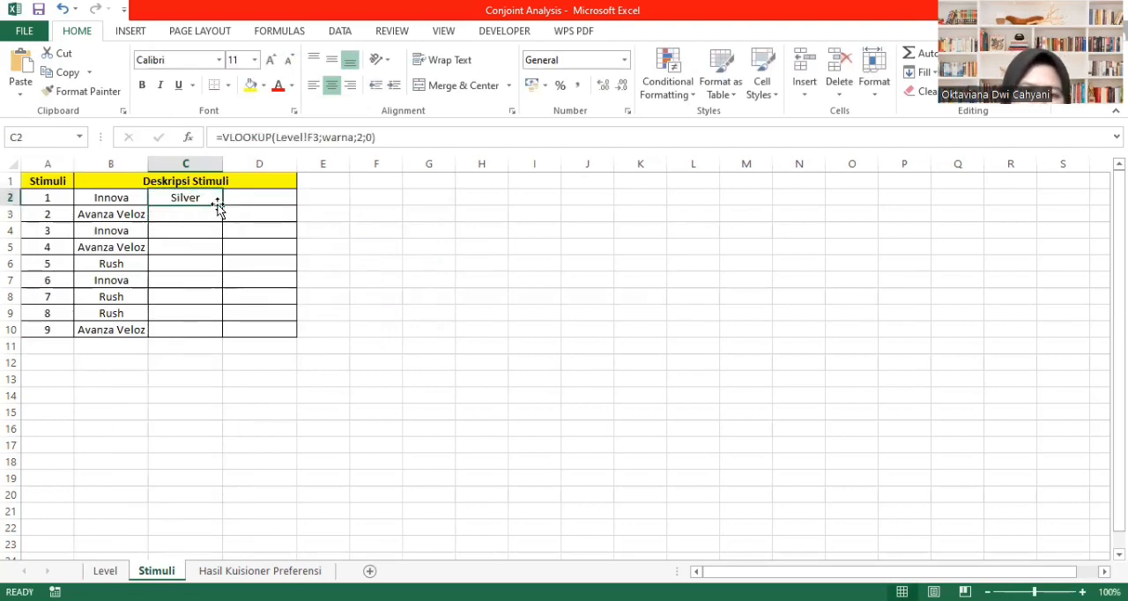
pyautogui.moveTo(222, 207); pyautogui.dragTo(216, 330)
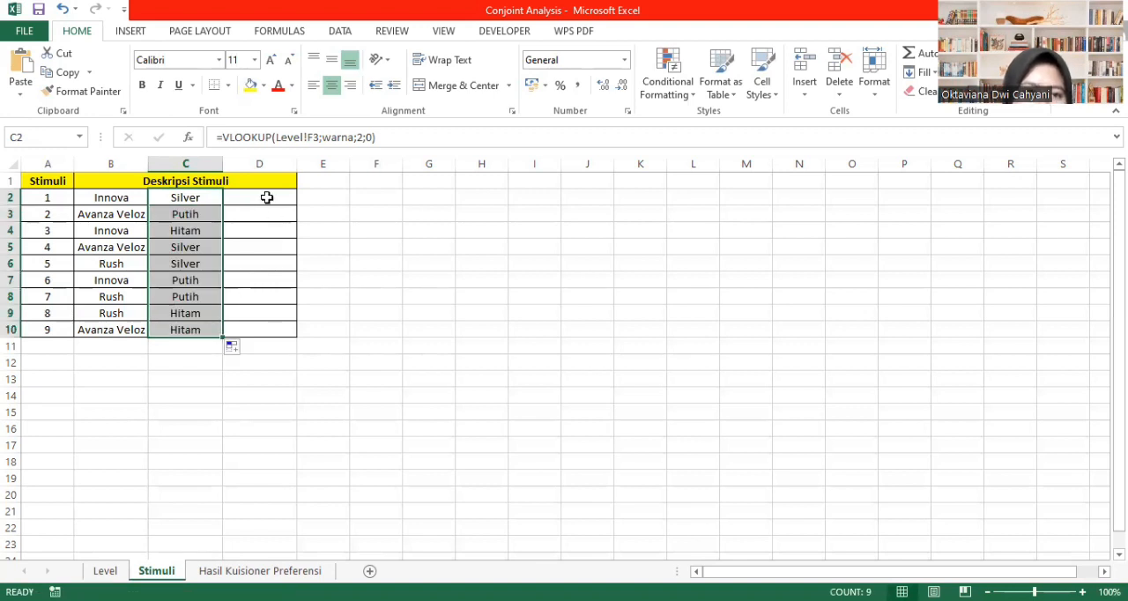
# - Enter =VLOOKUP(Level!G3;transmisi;2;0) in D2 of the Stimuli sheet to look up the transmission description
pyautogui.click(265, 198)
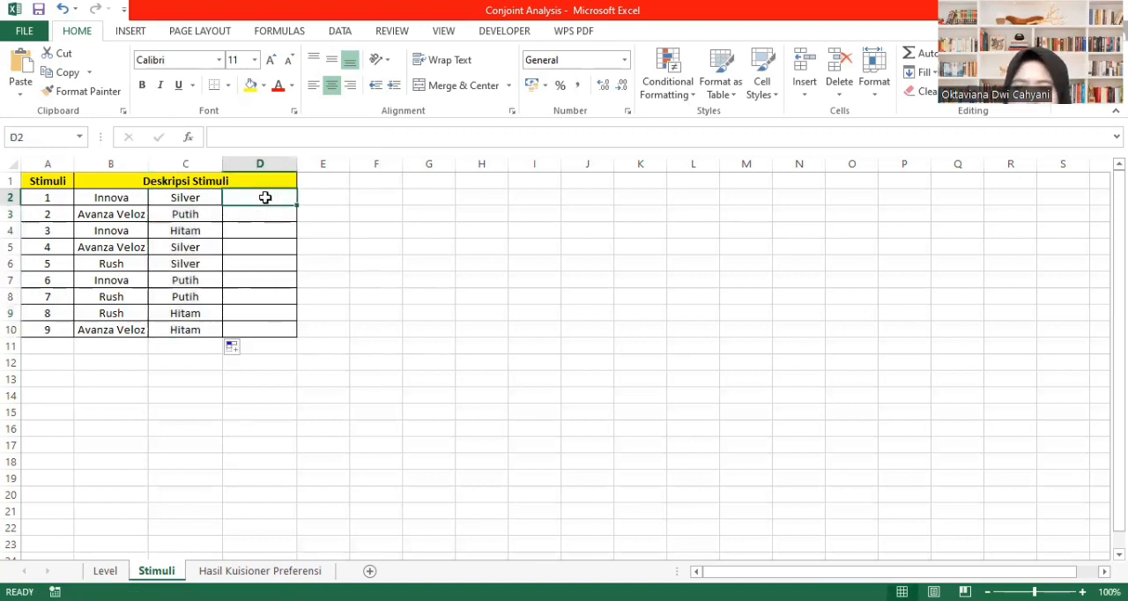
pyautogui.write('=')
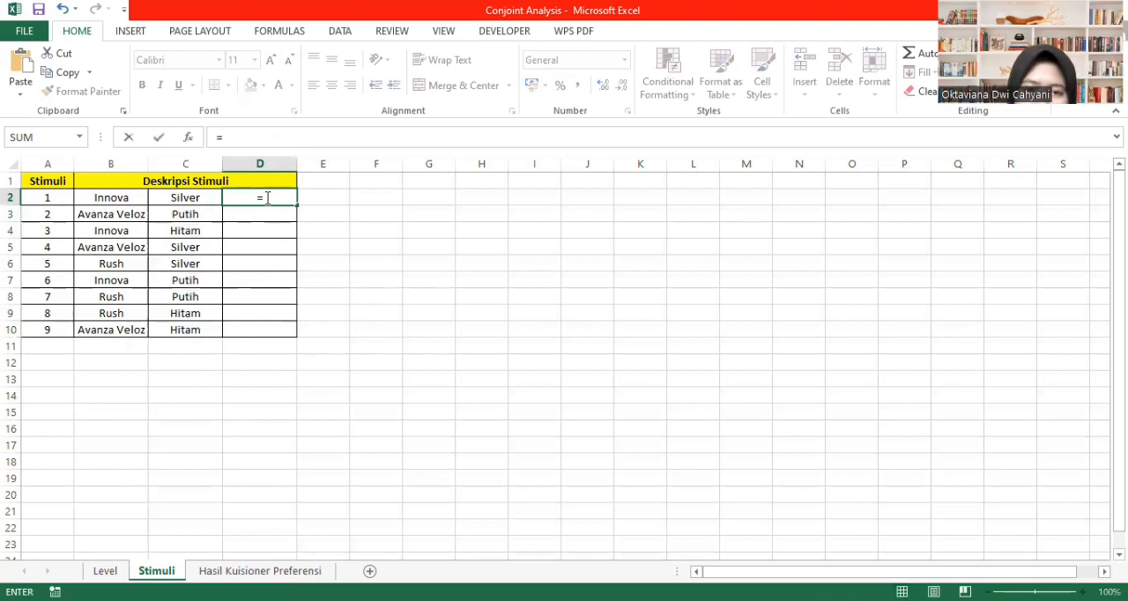
pyautogui.write('vl')
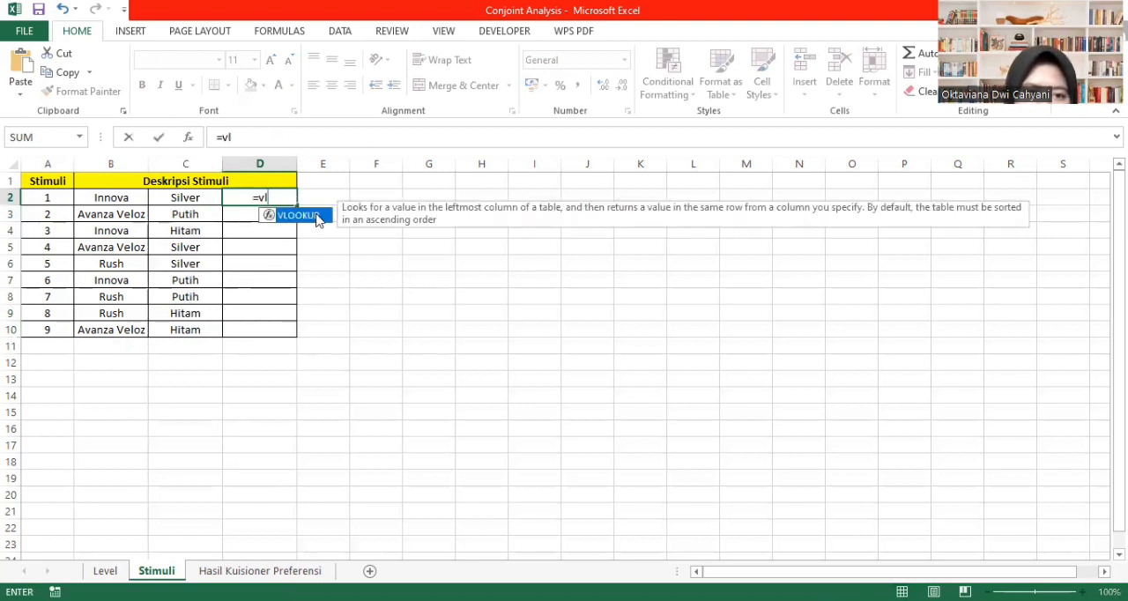
pyautogui.doubleClick(298, 215)
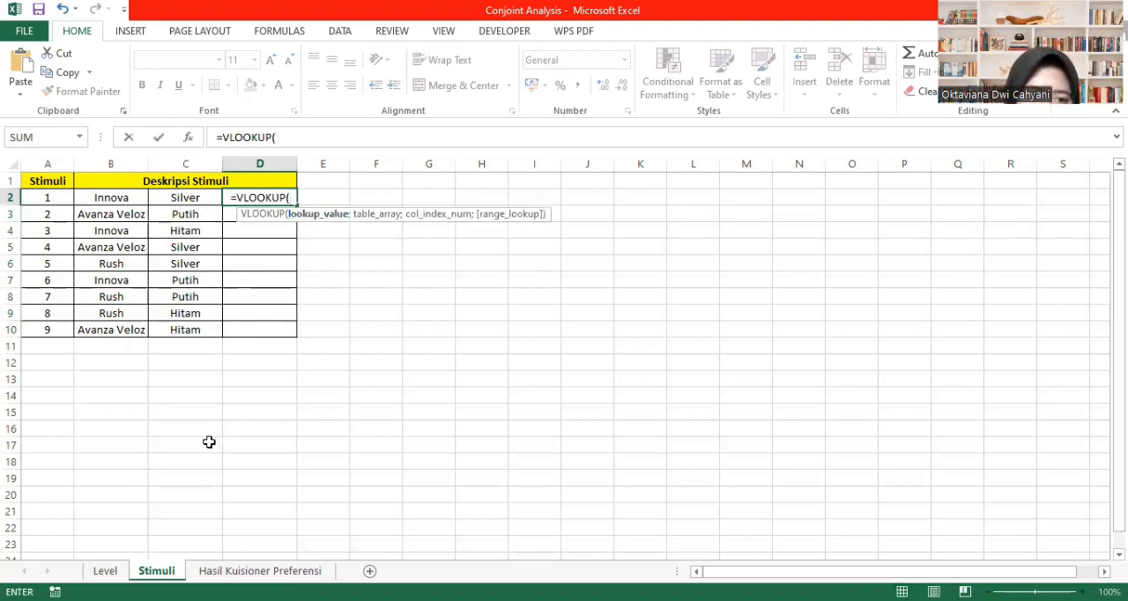
pyautogui.click(114, 569)
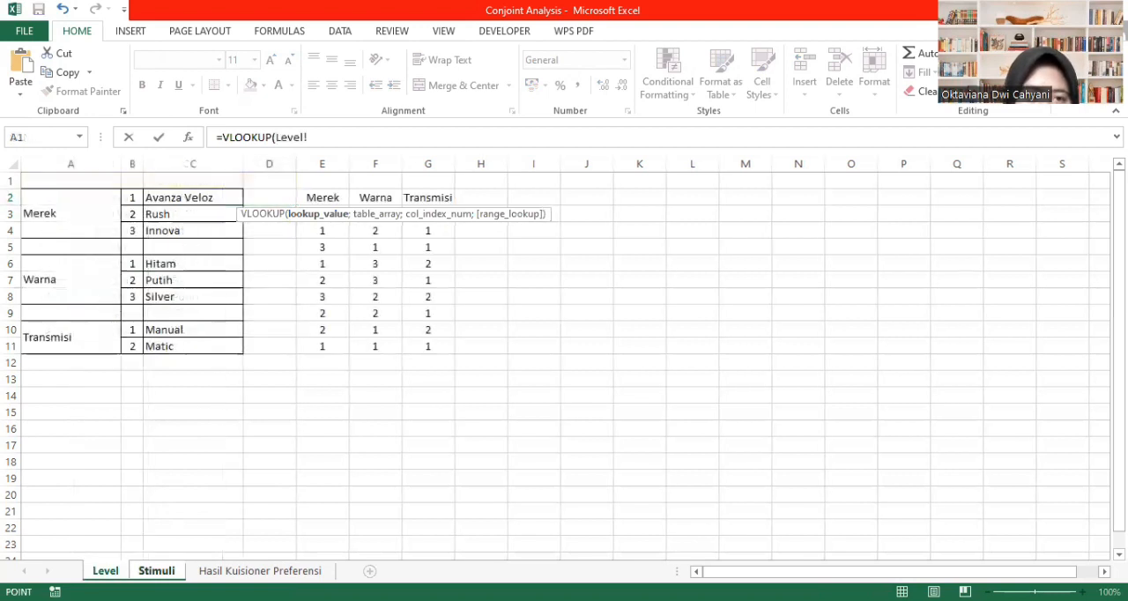
pyautogui.click(439, 212)
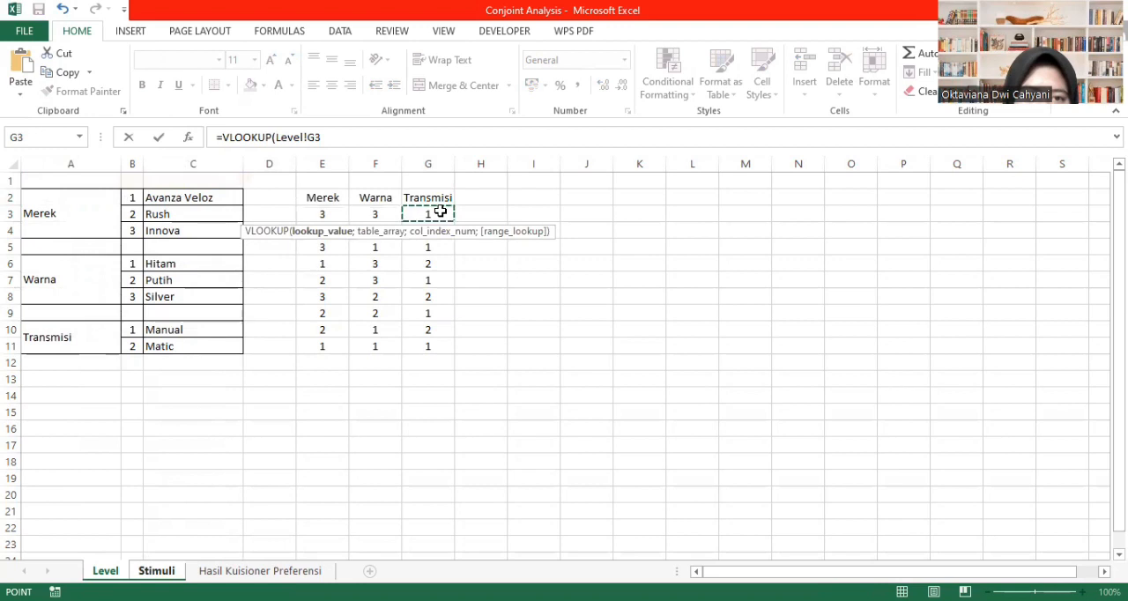
pyautogui.write(';tr')
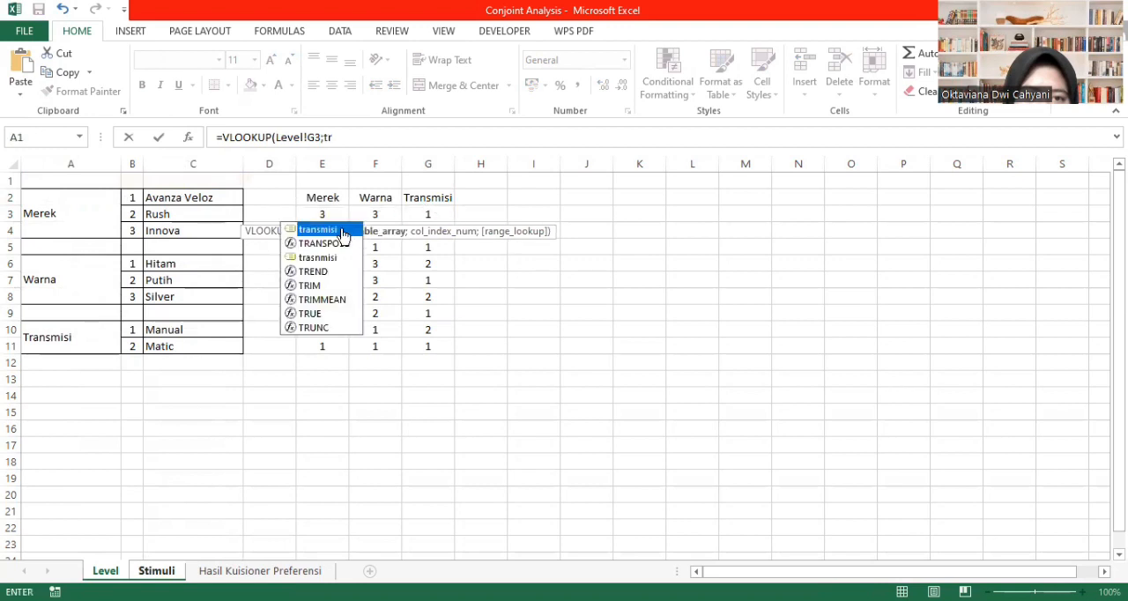
pyautogui.doubleClick(343, 236)
pyautogui.write(';2')
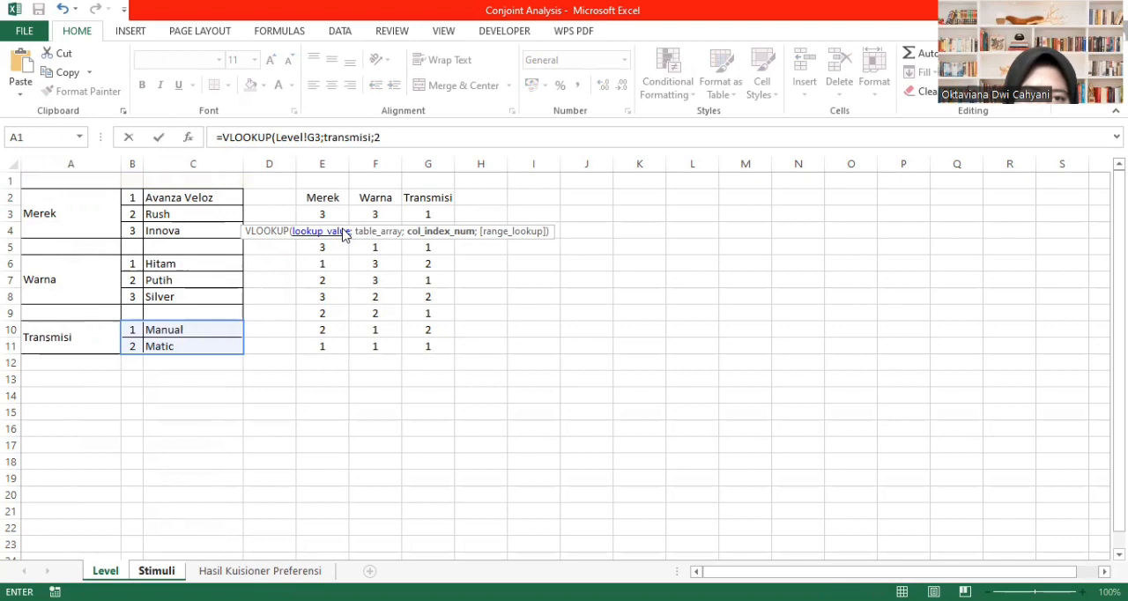
pyautogui.write(';0')
pyautogui.press('Return')
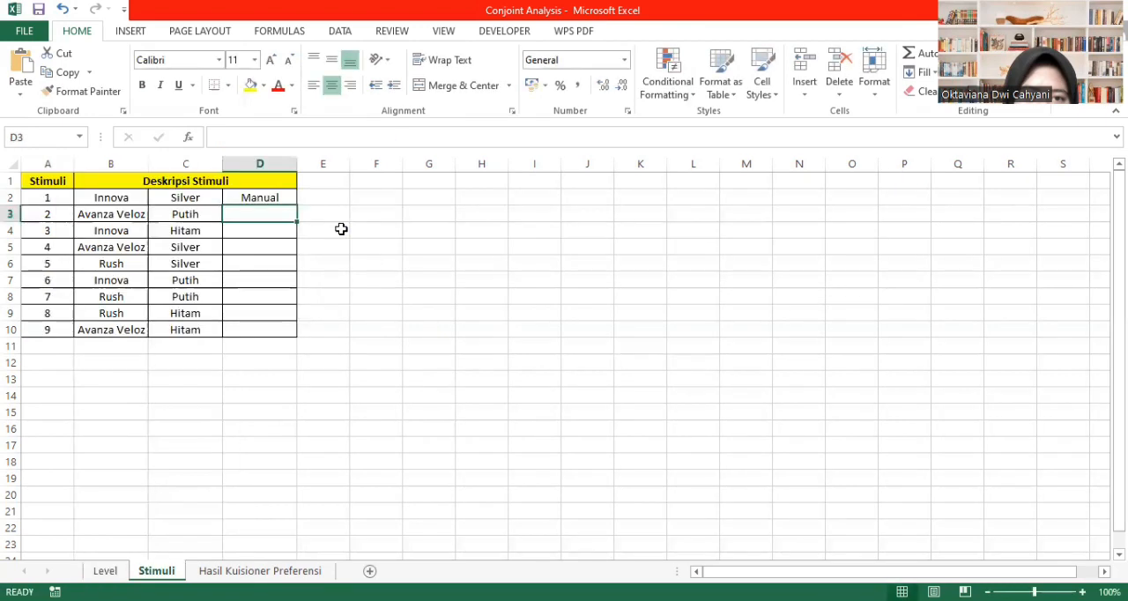
# - Fill the transmission lookup formula from D2 down to D10 on the Stimuli sheet
pyautogui.click(236, 194)
pyautogui.moveTo(295, 204); pyautogui.dragTo(280, 332)
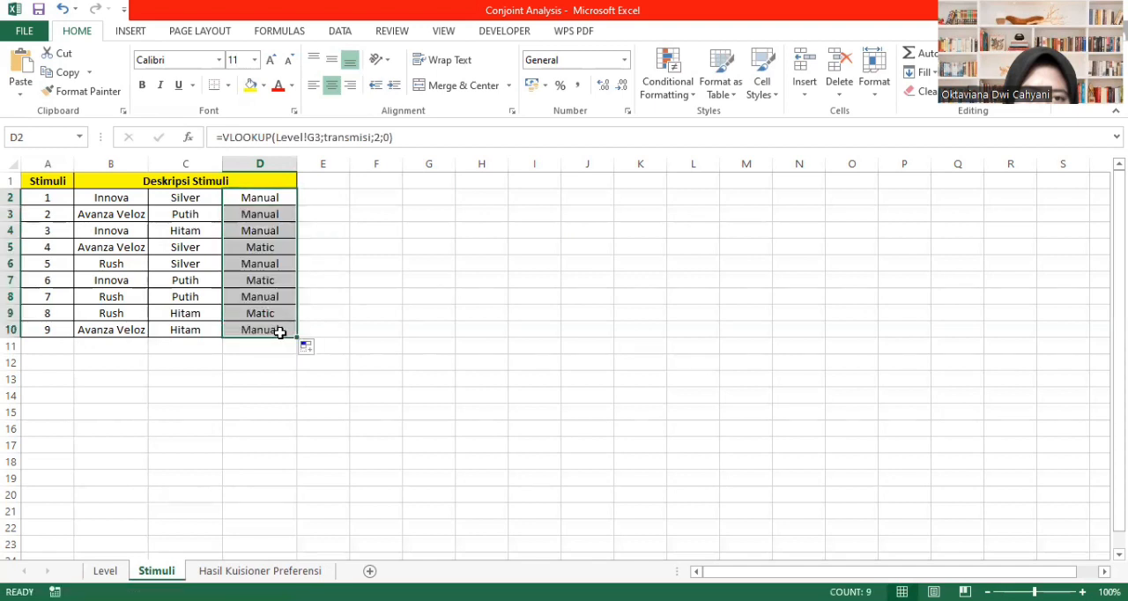
pyautogui.click(394, 315)
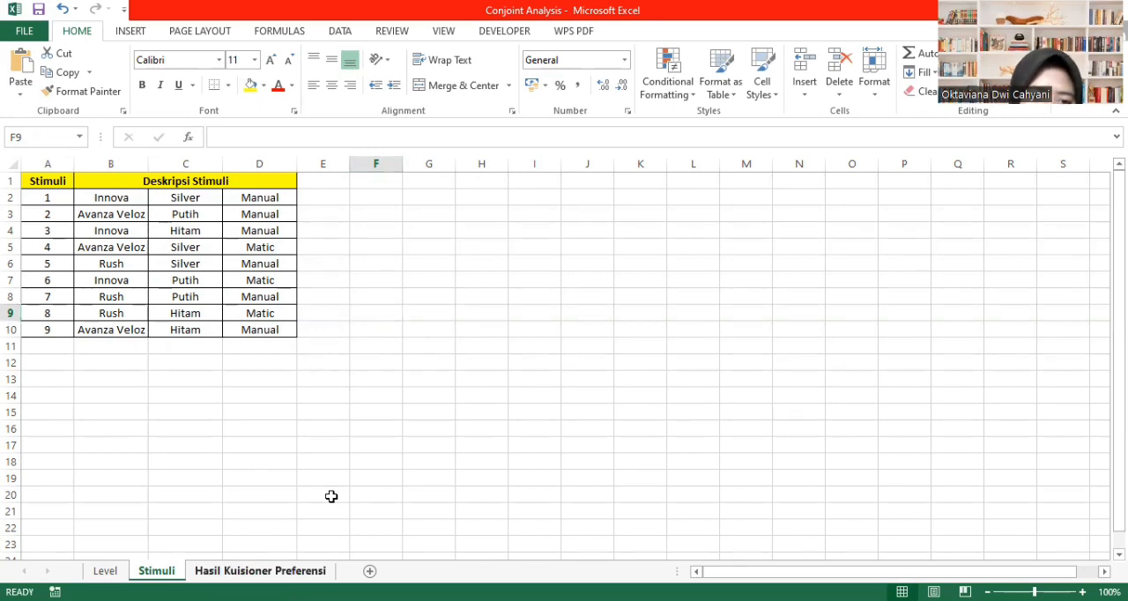
# - Copy the respondent numbers and P1 to P9 scores in A3:J26 of the Hasil Kuisioner Preferensi sheet
pyautogui.hotkey('ctrl', 'pagedown')
pyautogui.scroll(-5, 647, 464)
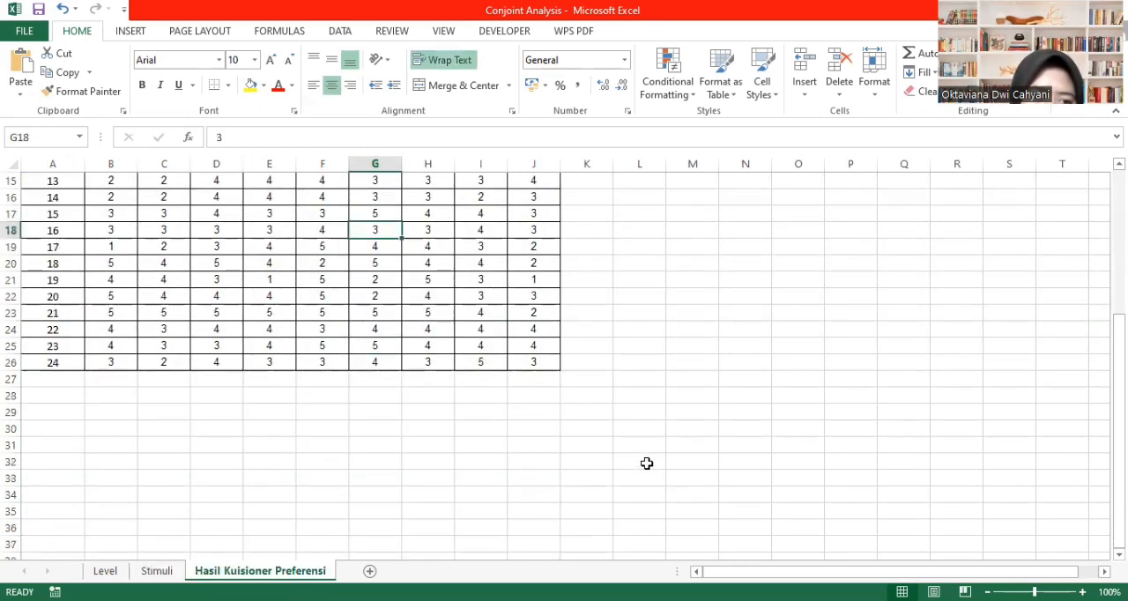
pyautogui.scroll(-1, 647, 463)
pyautogui.scroll(3, 647, 464)
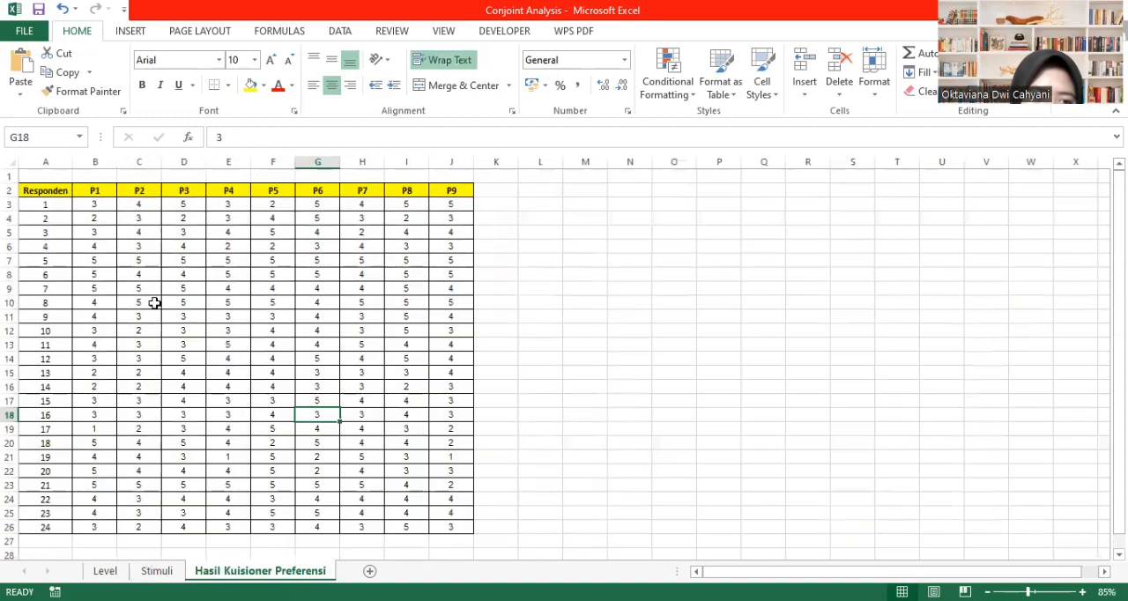
pyautogui.moveTo(43, 204); pyautogui.dragTo(459, 520)
pyautogui.hotkey('ctrl', 'c')
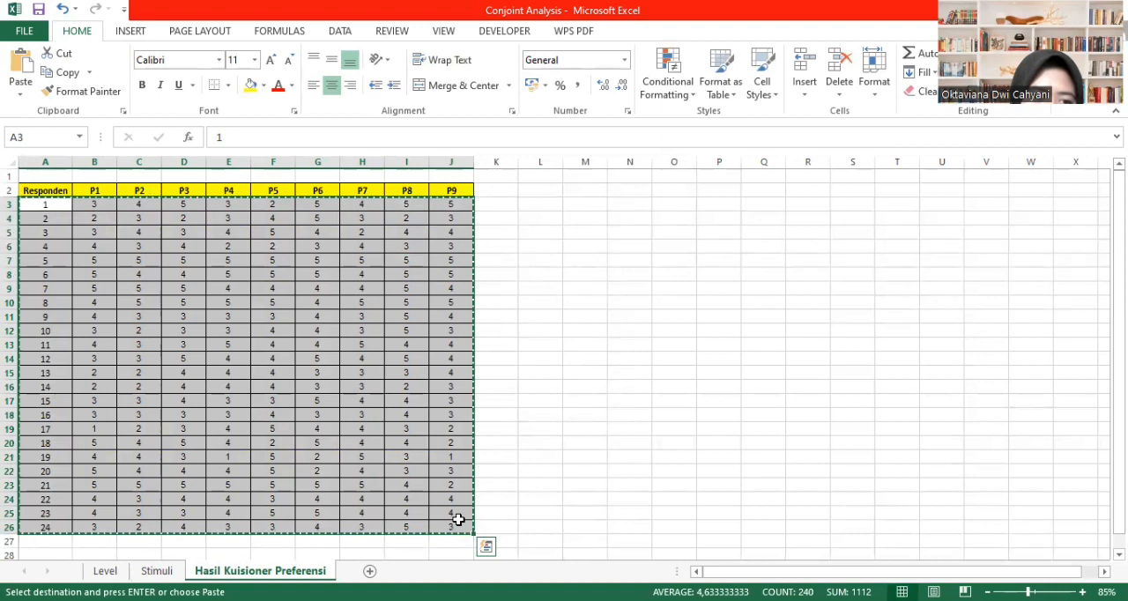
# - Switch to the Stimuli_mobil data window in SPSS and create a new empty dataset
pyautogui.hotkey('alt', 'Tab')
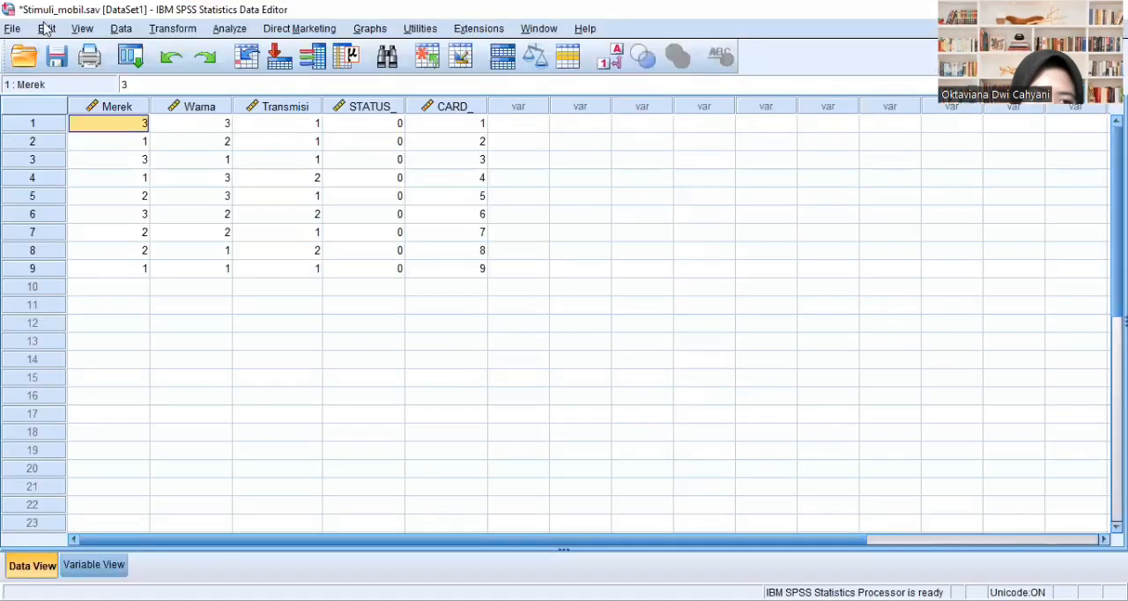
pyautogui.click(12, 30)
pyautogui.moveTo(53, 50)
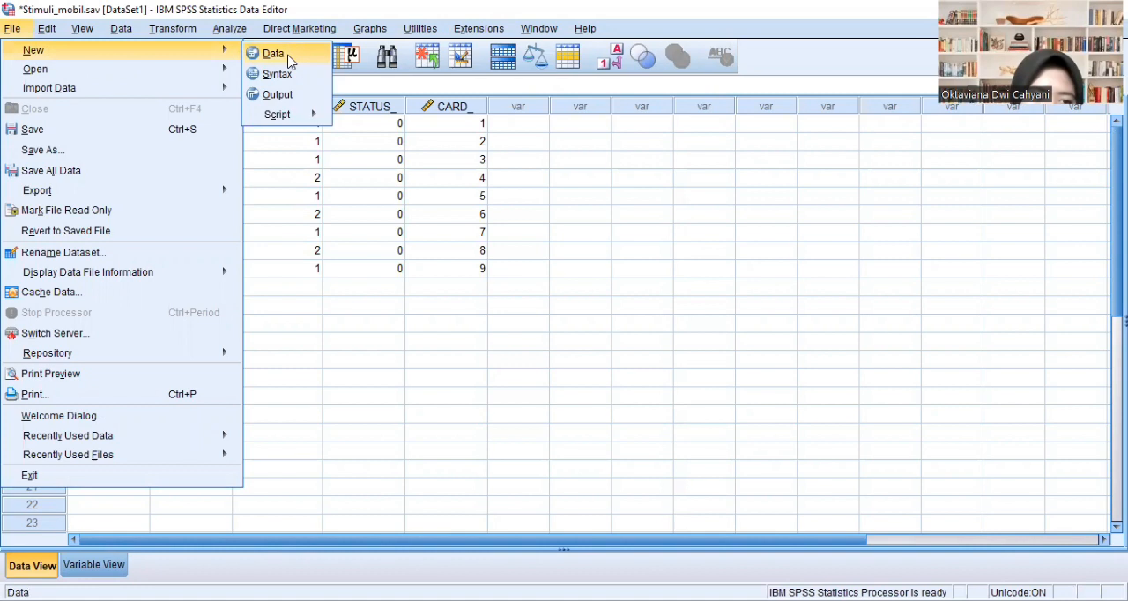
pyautogui.click(291, 62)
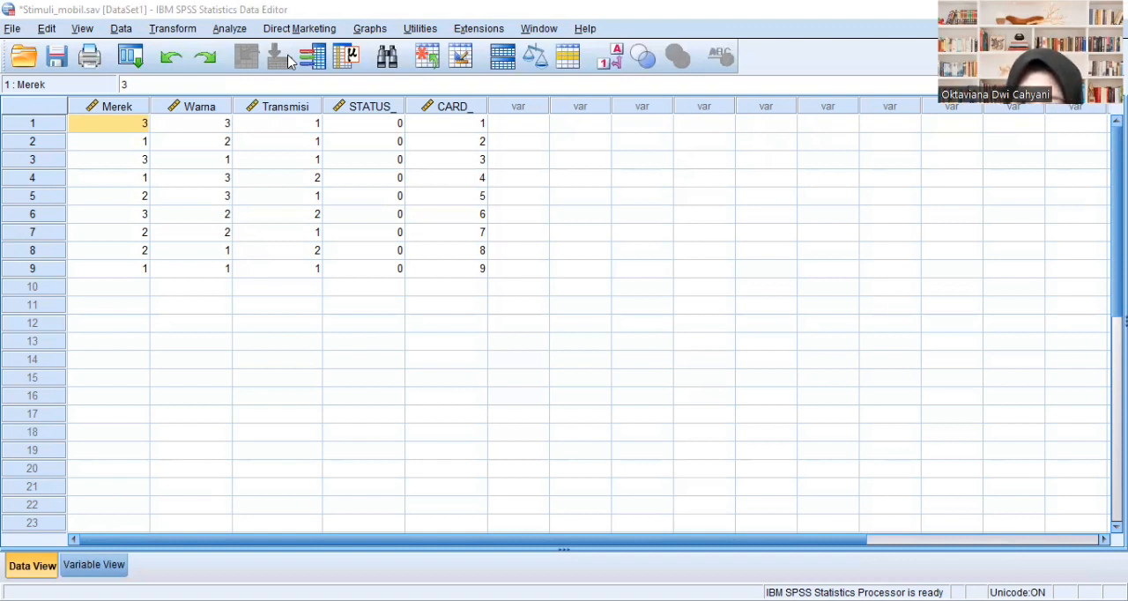
# - Copy the folder path from the Stimuli_mobil file's properties and paste it after CONJOINT PLAN= ' in the SPSS syntax
pyautogui.hotkey('alt', 'Tab')
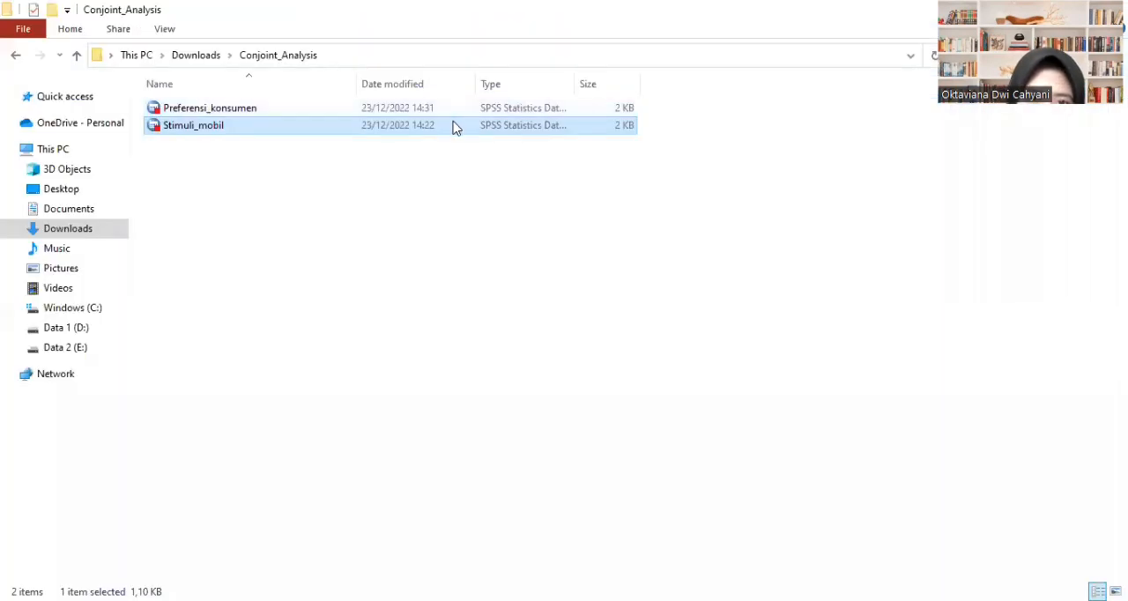
pyautogui.doubleClick(454, 125)
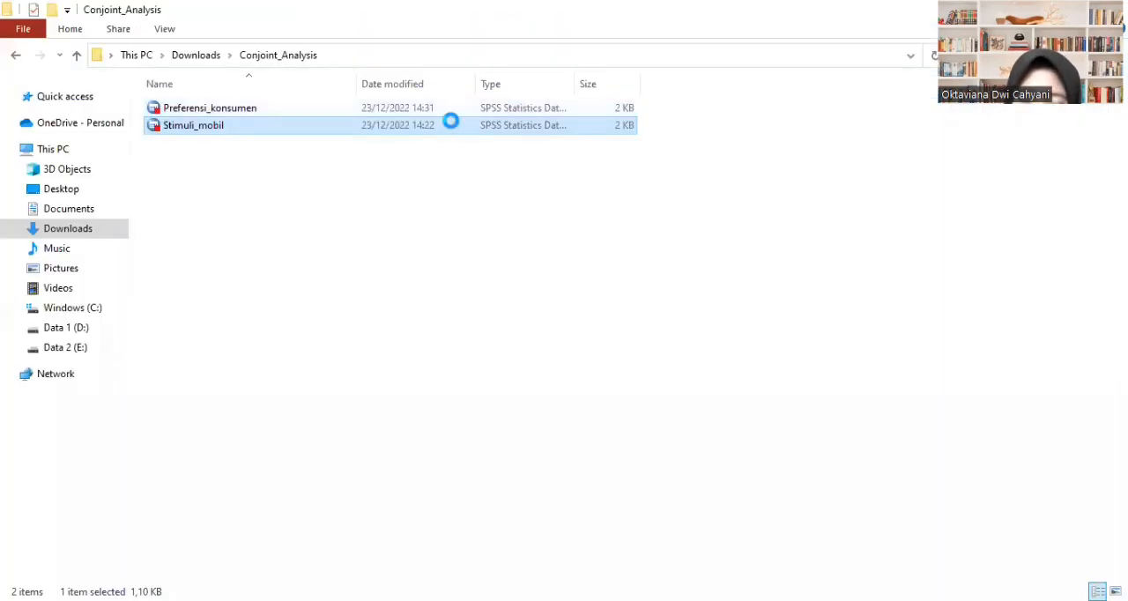
pyautogui.rightClick(453, 126)
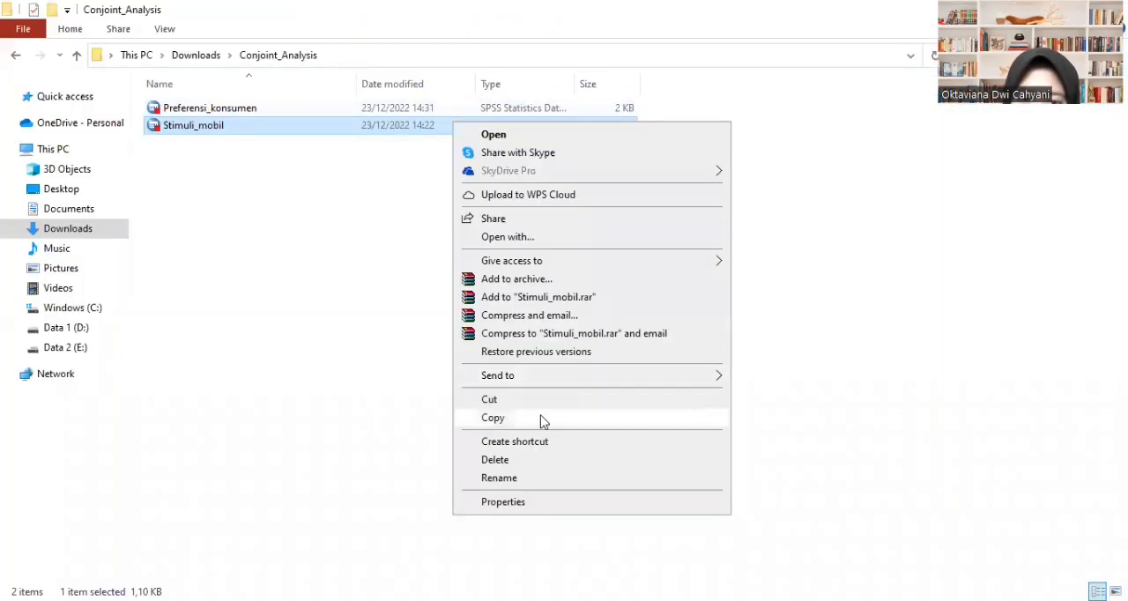
pyautogui.click(502, 503)
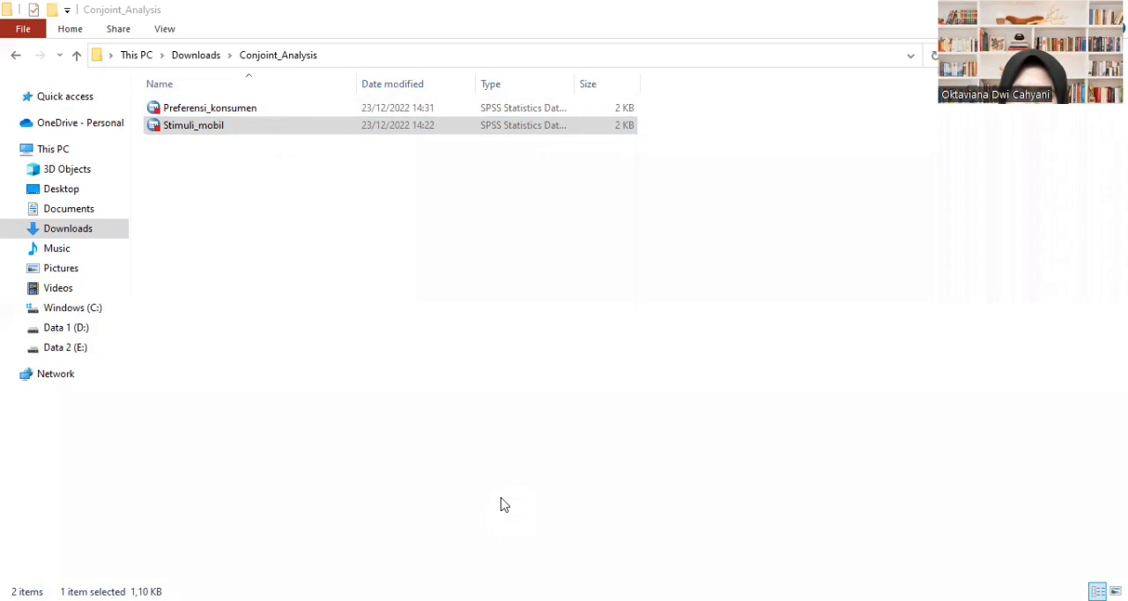
pyautogui.click(504, 505)
pyautogui.hotkey('ctrl', 'v')
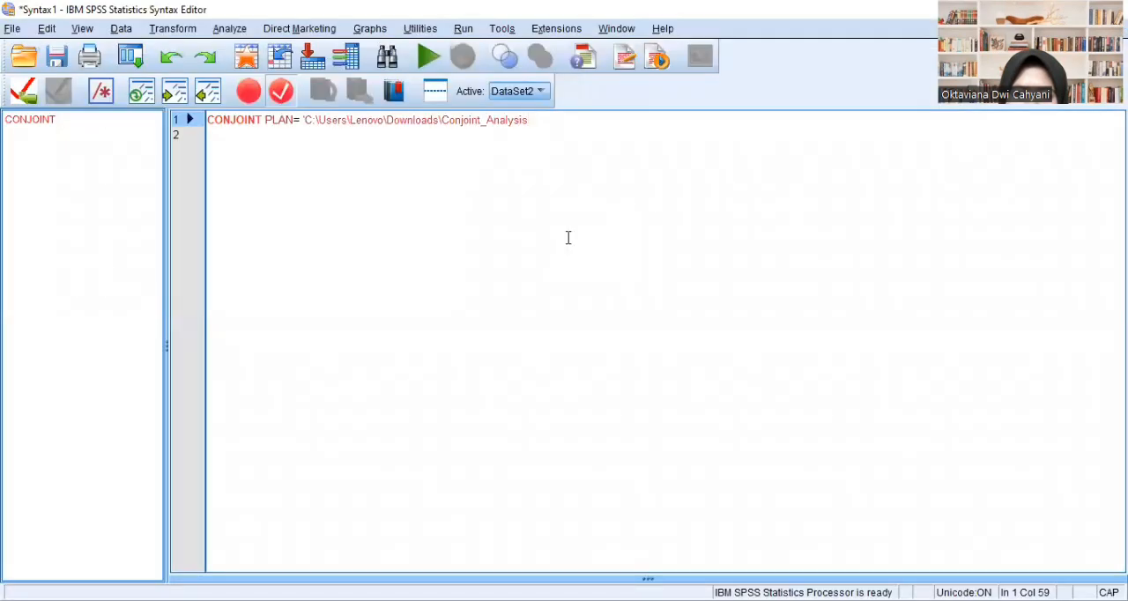
# - Complete the plan path in line 1 of the syntax with /Stimuli_mobil.sav and a closing quote
pyautogui.write('/')
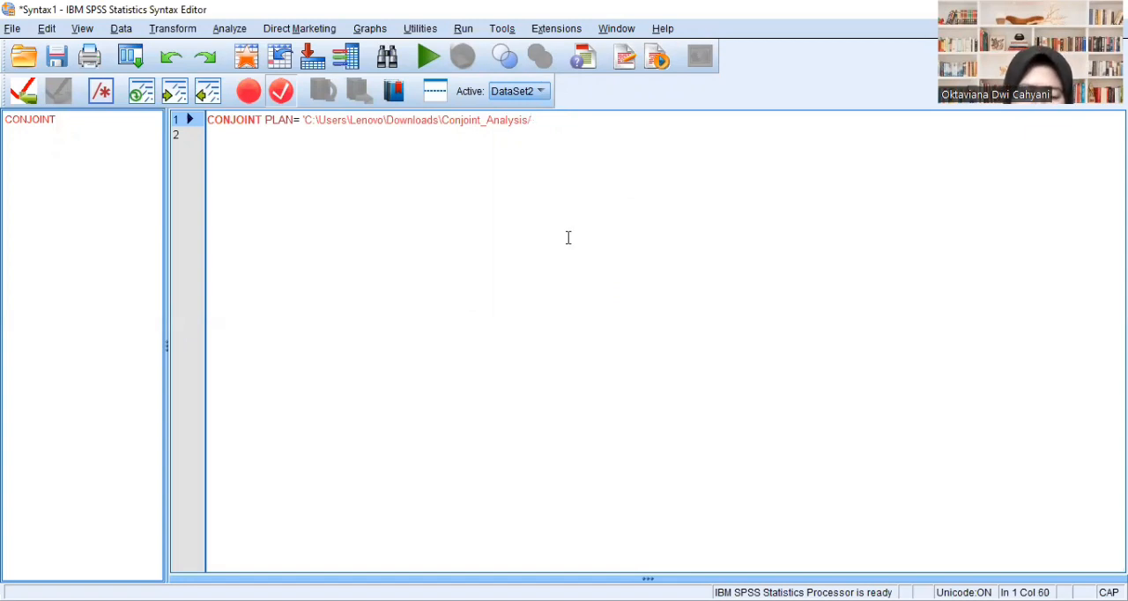
pyautogui.write('Stimuli_mobil')
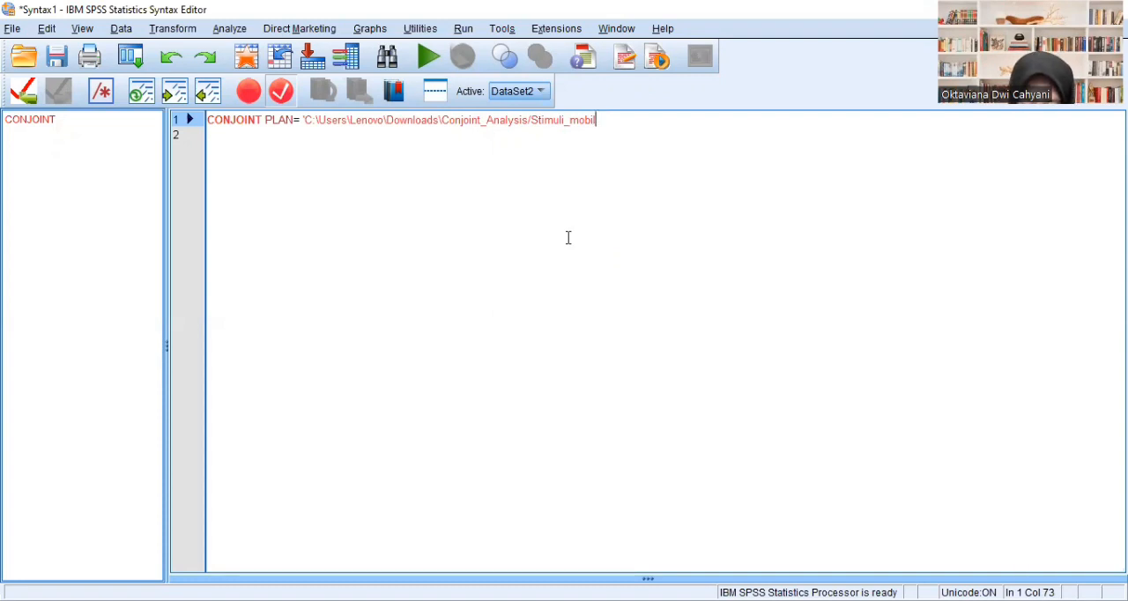
pyautogui.write('.sav')
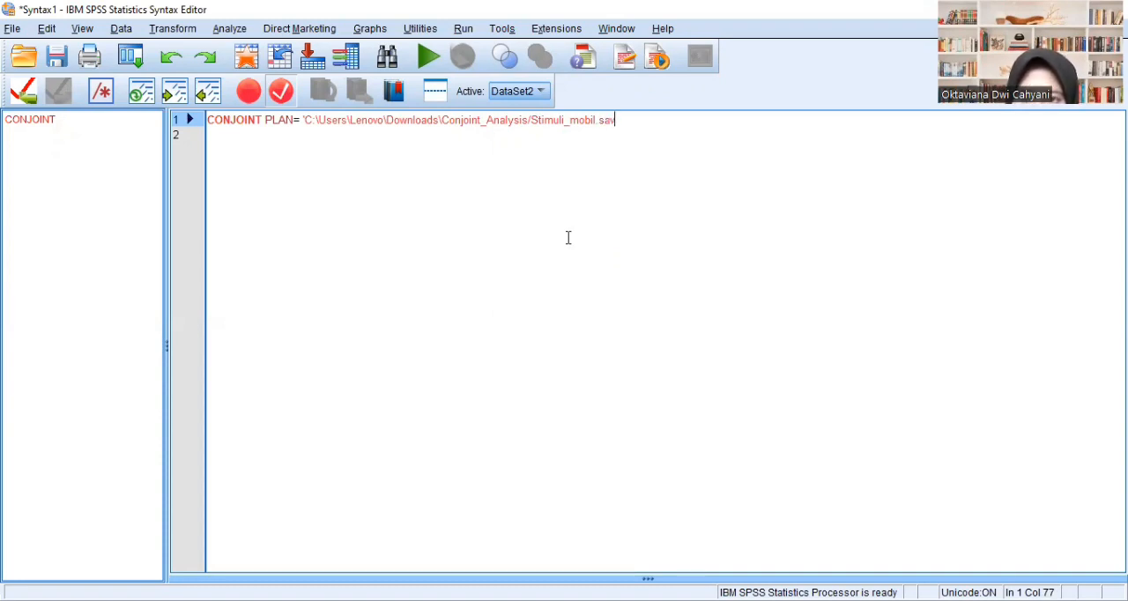
pyautogui.write("'")
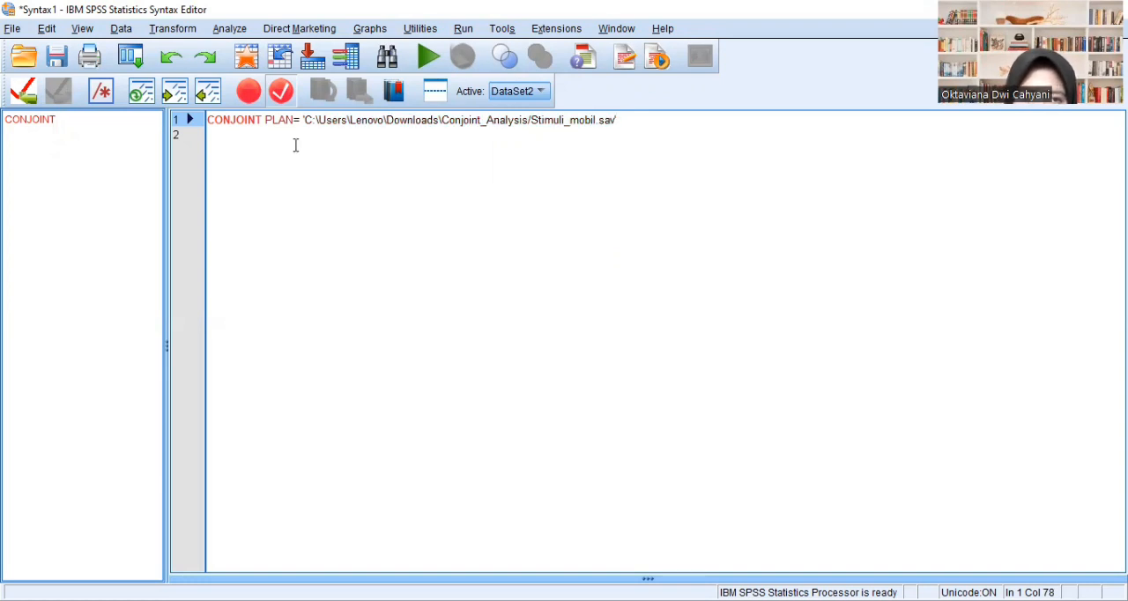
# - Add a /DATA= subcommand with an opening quote on line 2 of the CONJOINT syntax
pyautogui.click(244, 134)
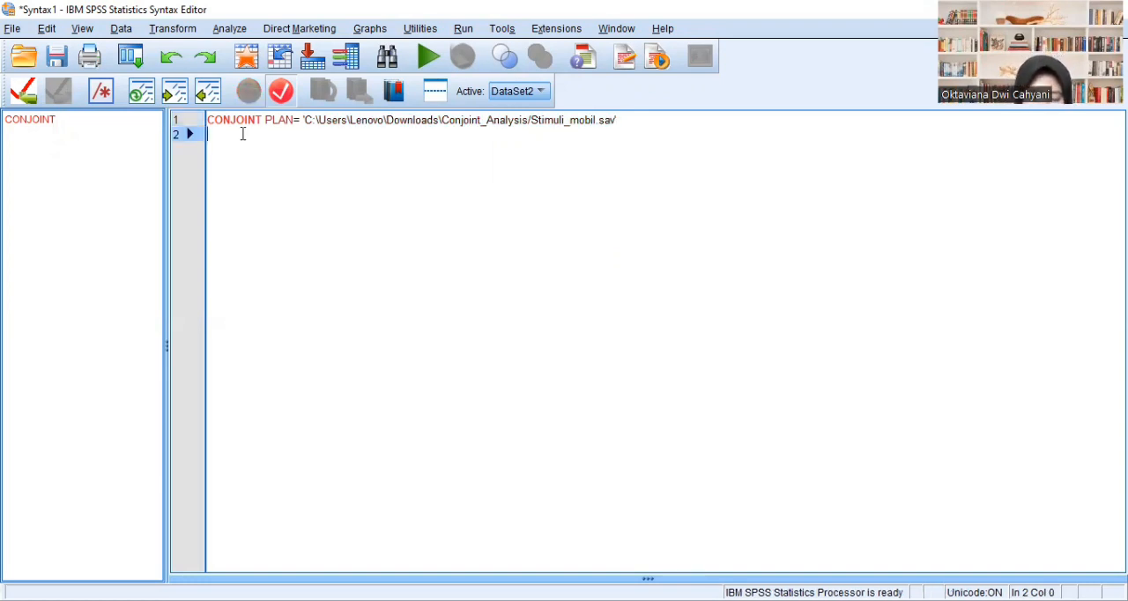
pyautogui.write('/data')
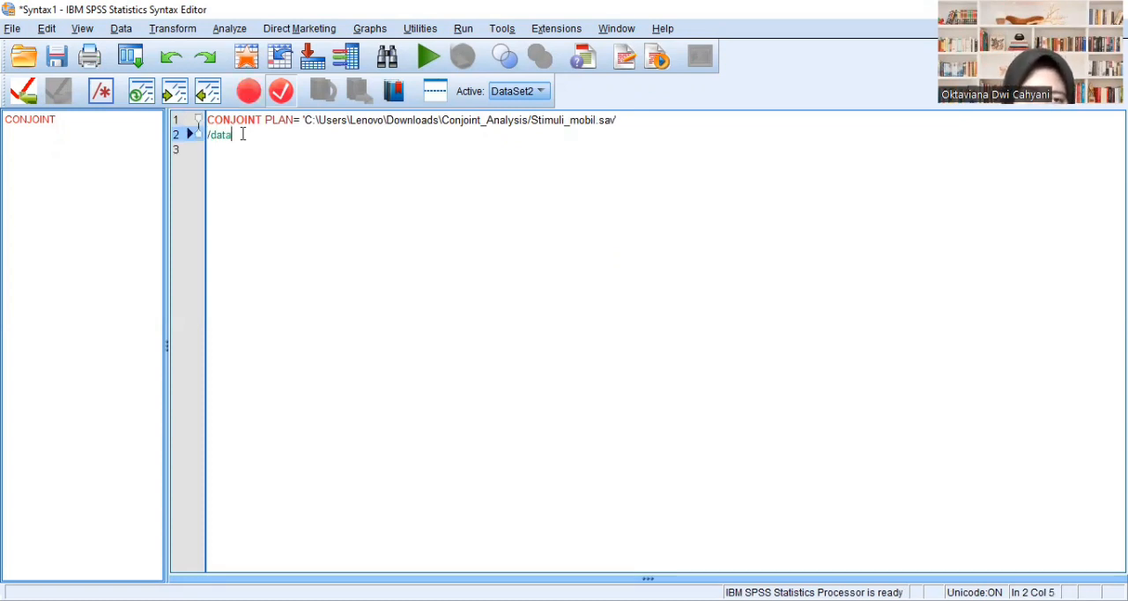
pyautogui.press('BackSpace')
pyautogui.press('BackSpace')
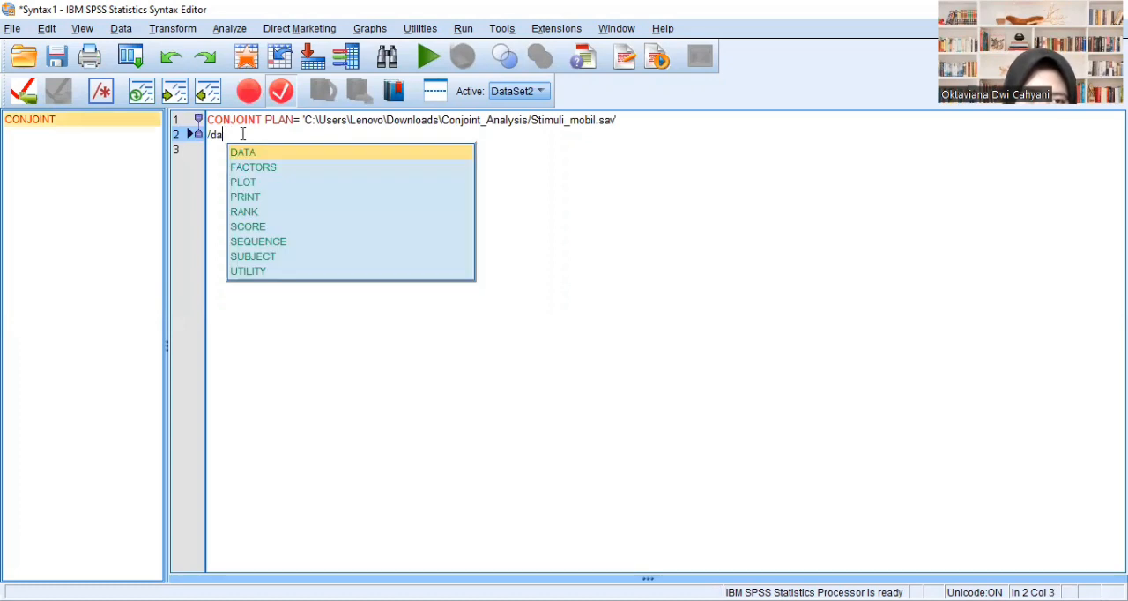
pyautogui.click(253, 154)
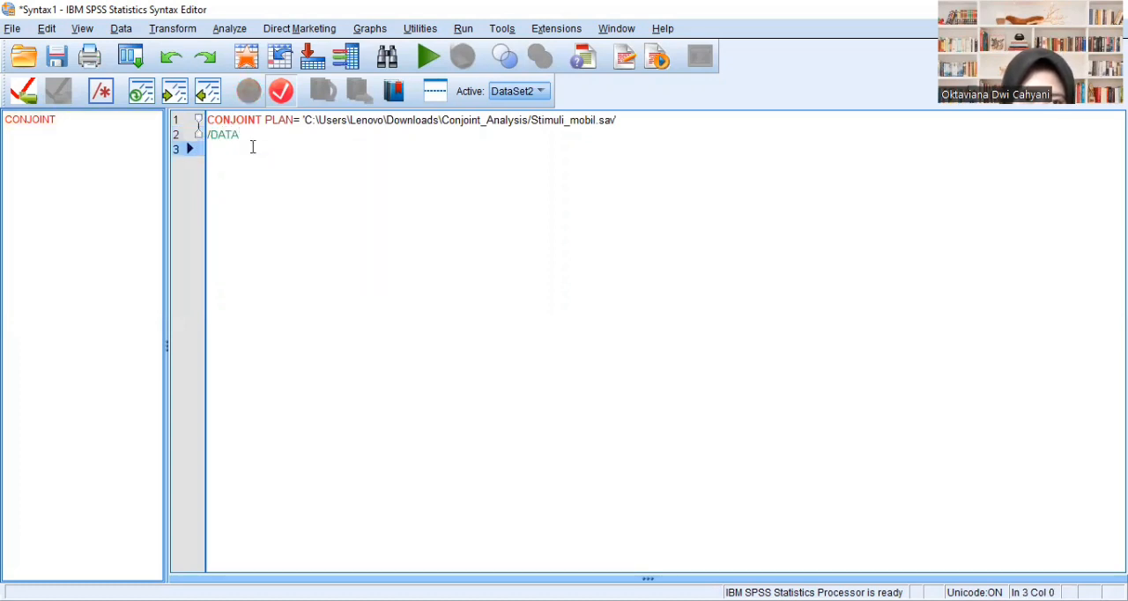
pyautogui.write('= ')
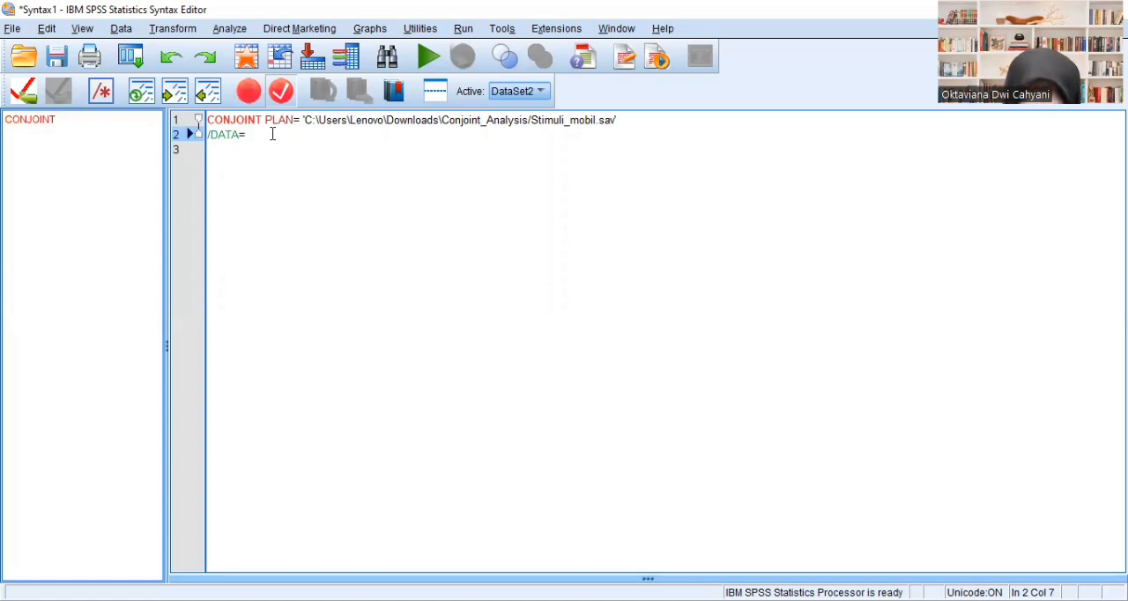
pyautogui.write("'")
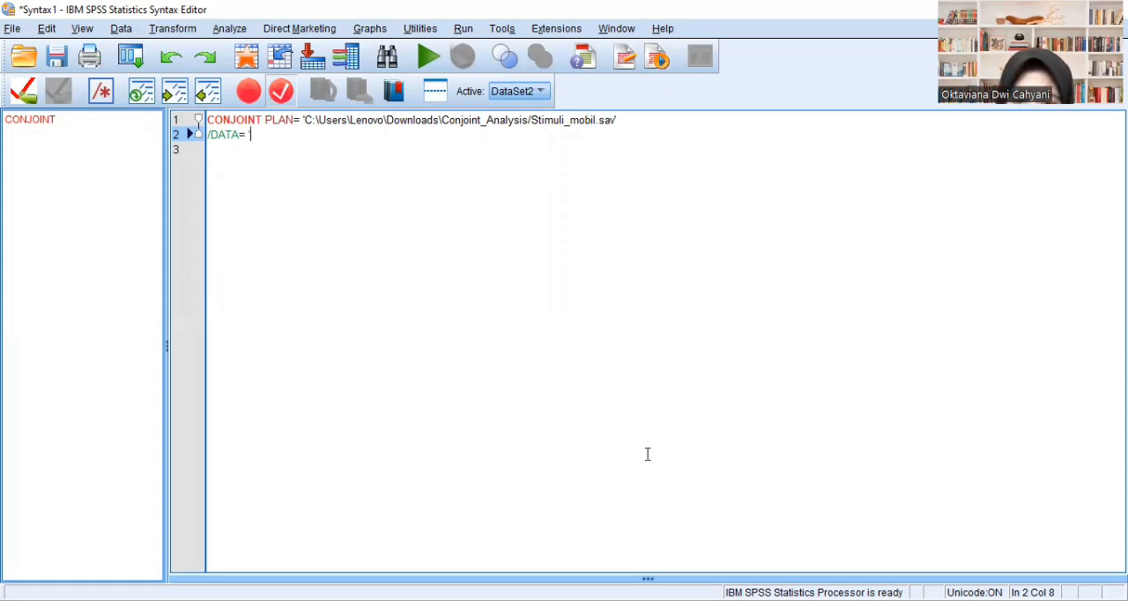
# - Copy the folder path from the Preferensi_konsumen file's properties and paste it after /DATA= ' in the SPSS syntax
pyautogui.hotkey('alt', 'Tab')
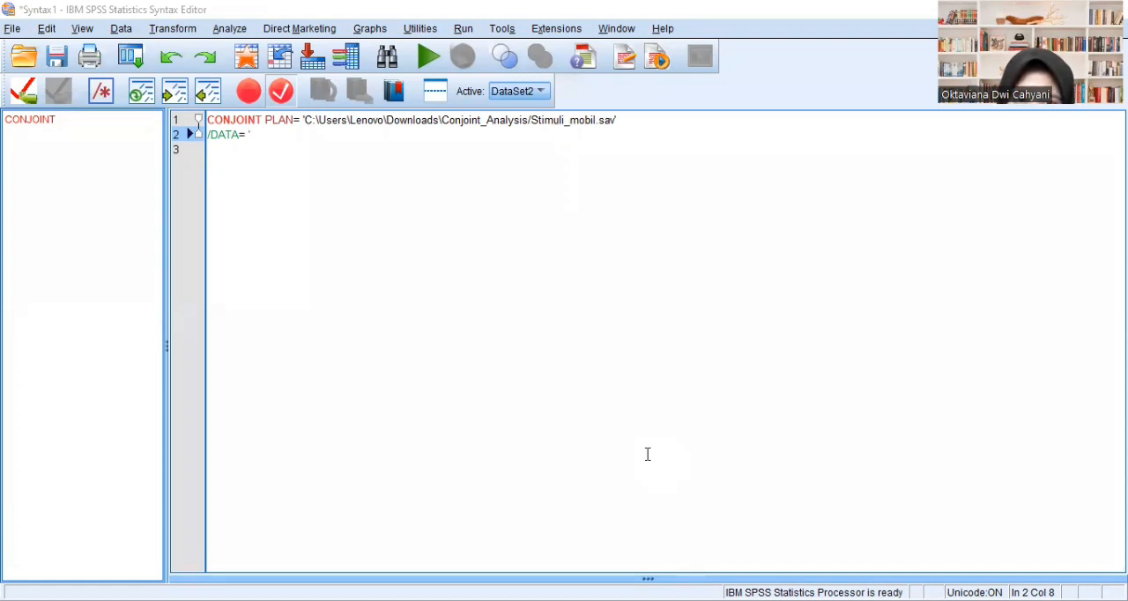
pyautogui.hotkey('alt', 'Tab')
pyautogui.click(511, 110)
pyautogui.doubleClick(510, 107)
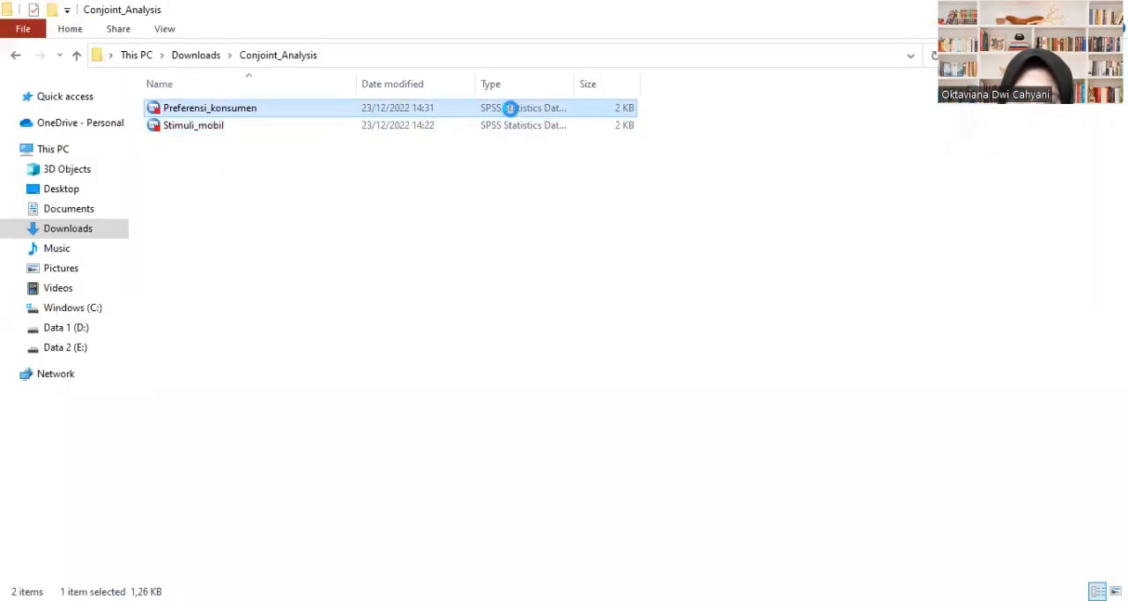
pyautogui.rightClick(511, 108)
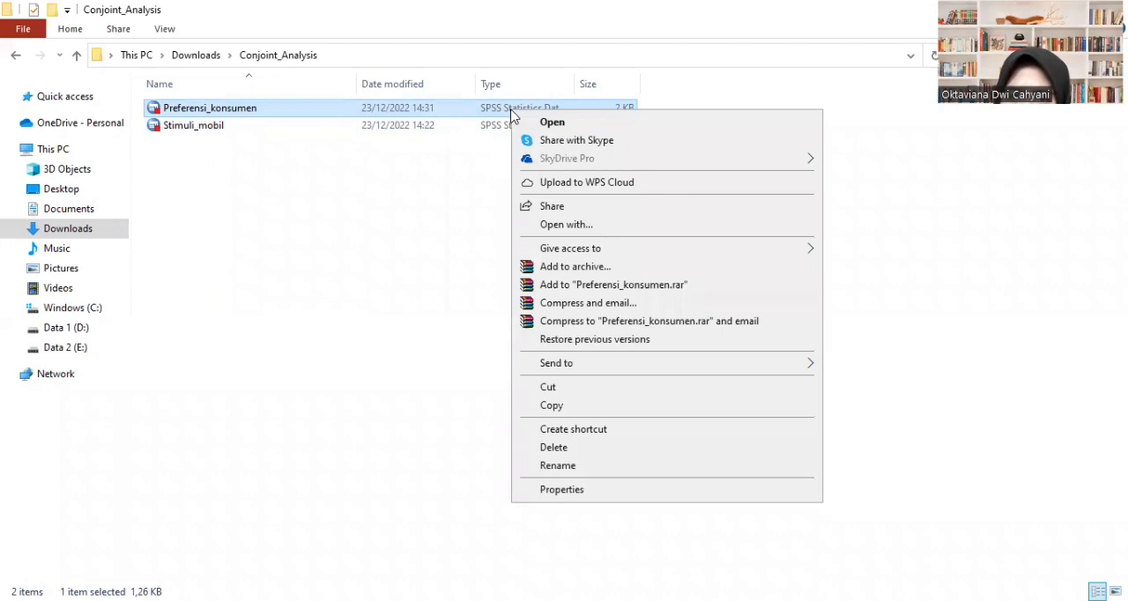
pyautogui.click(563, 489)
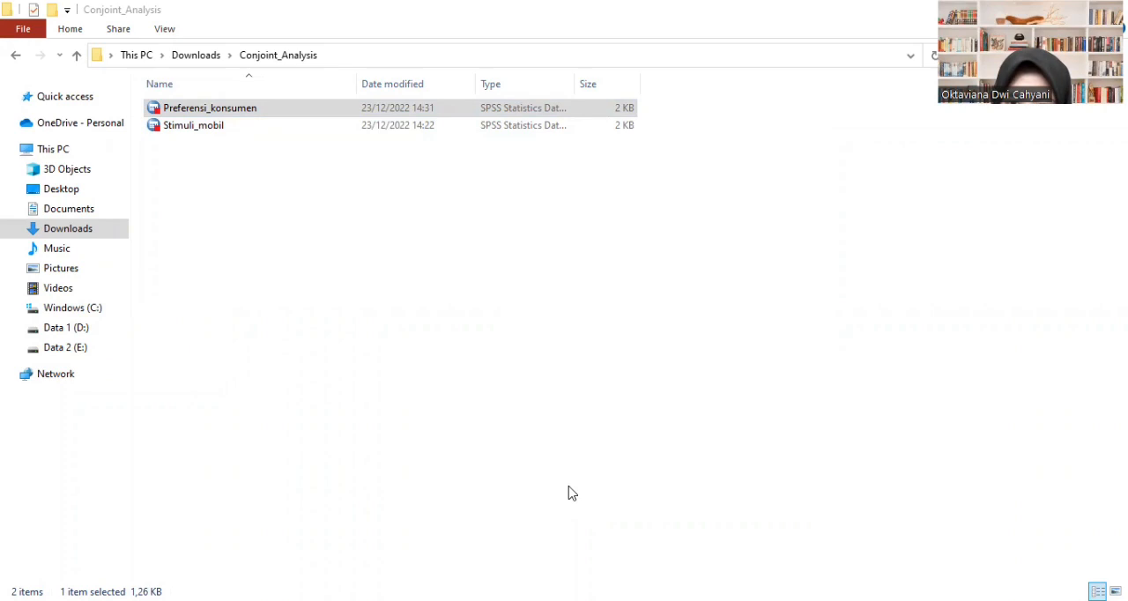
pyautogui.hotkey('alt', 'Tab')
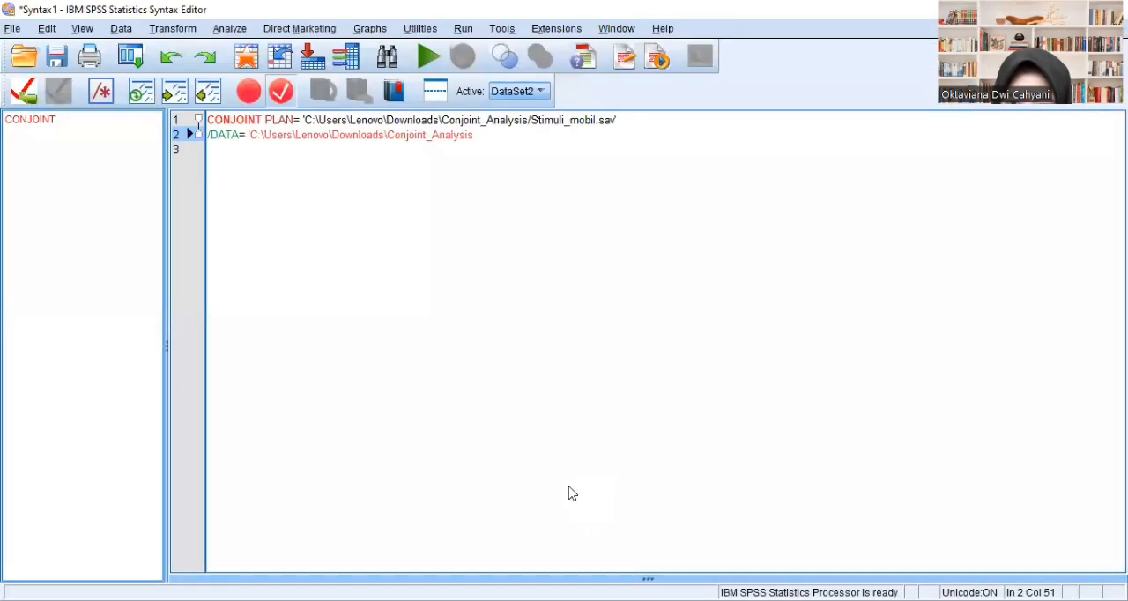
# - Complete the data path in line 2 of the syntax with /Preferensi_konsumen.sav and a closing quote
pyautogui.write('\\Preferensi_konsumen')
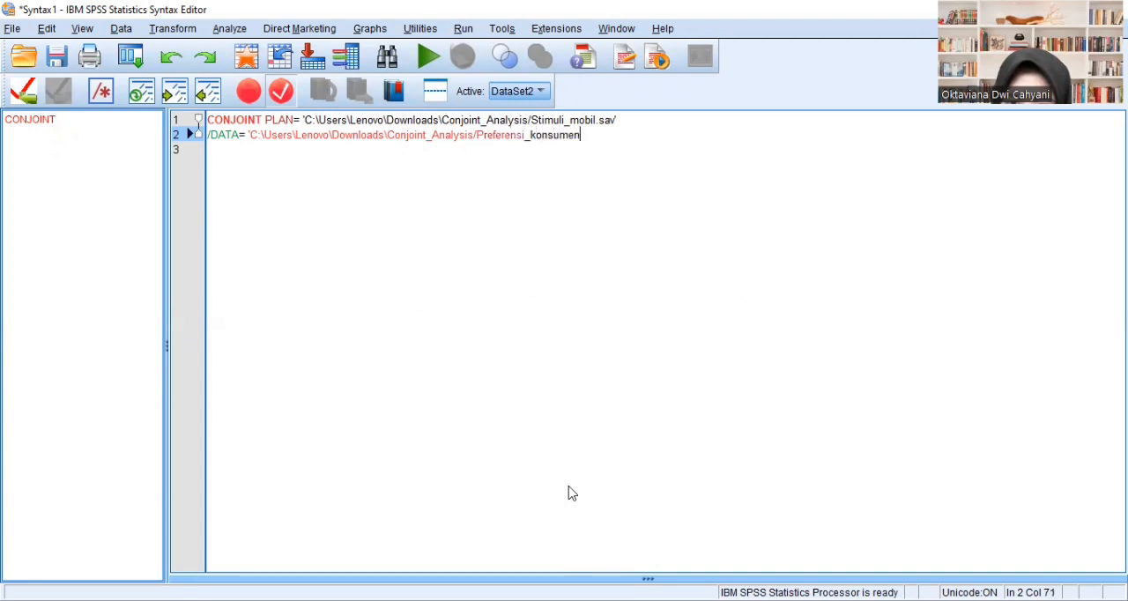
pyautogui.write(".sav'")
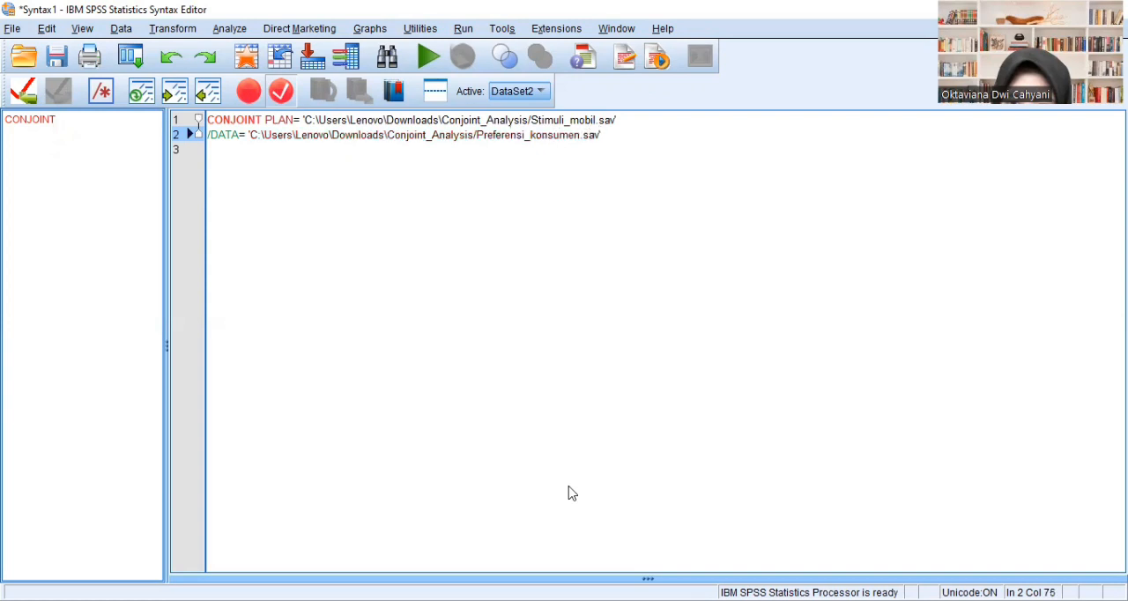
# - Add the subcommand /SCORE= P1 TO P9 on line 3 of the CONJOINT syntax
pyautogui.press('Return')
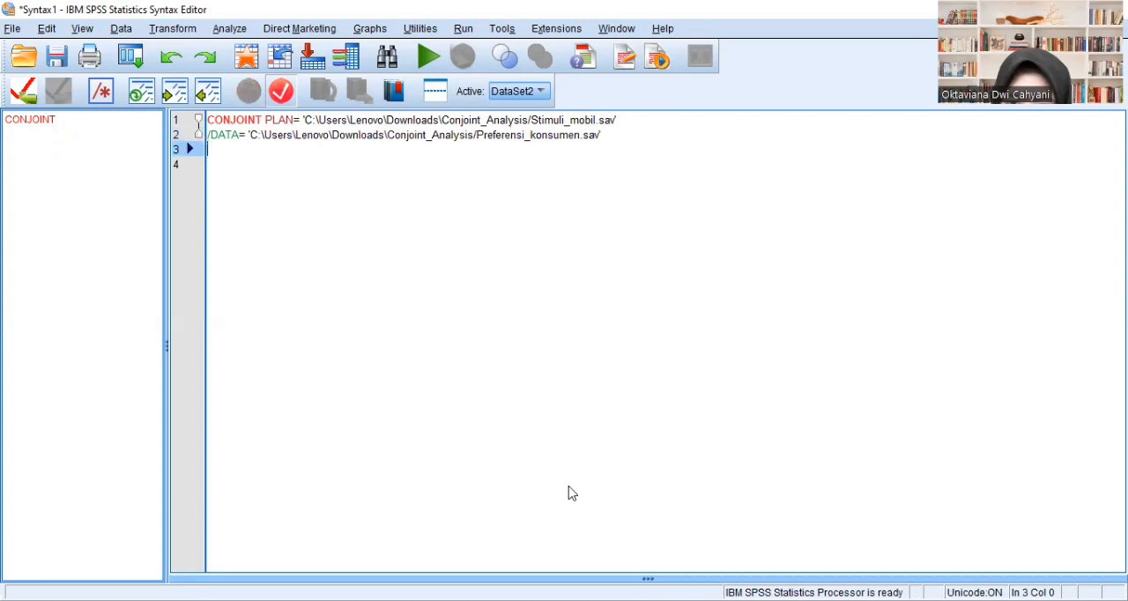
pyautogui.write('/sc')
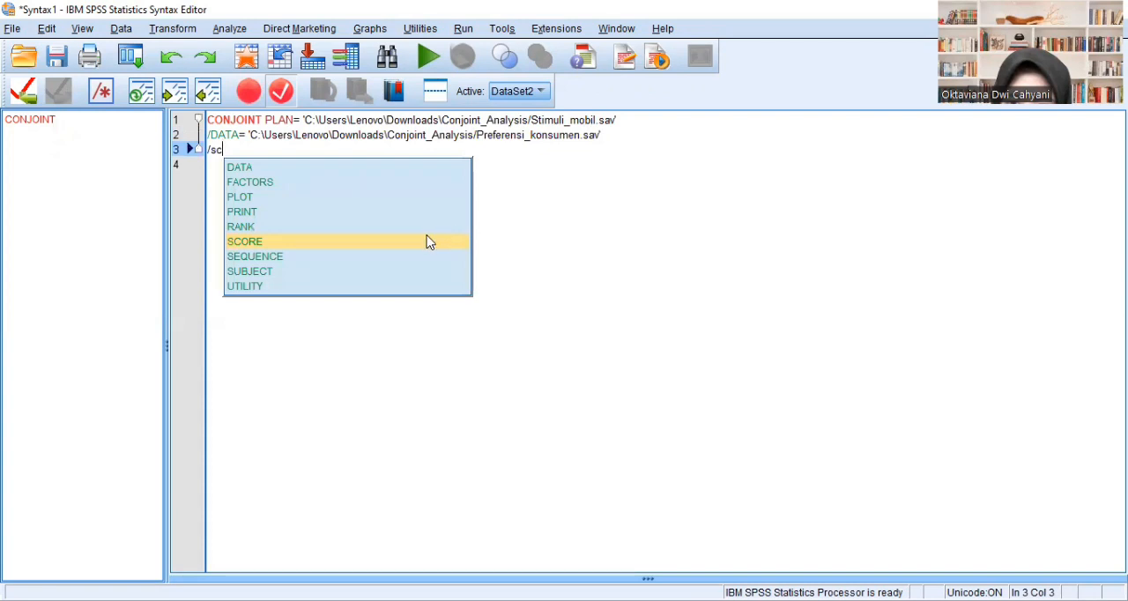
pyautogui.click(428, 236)
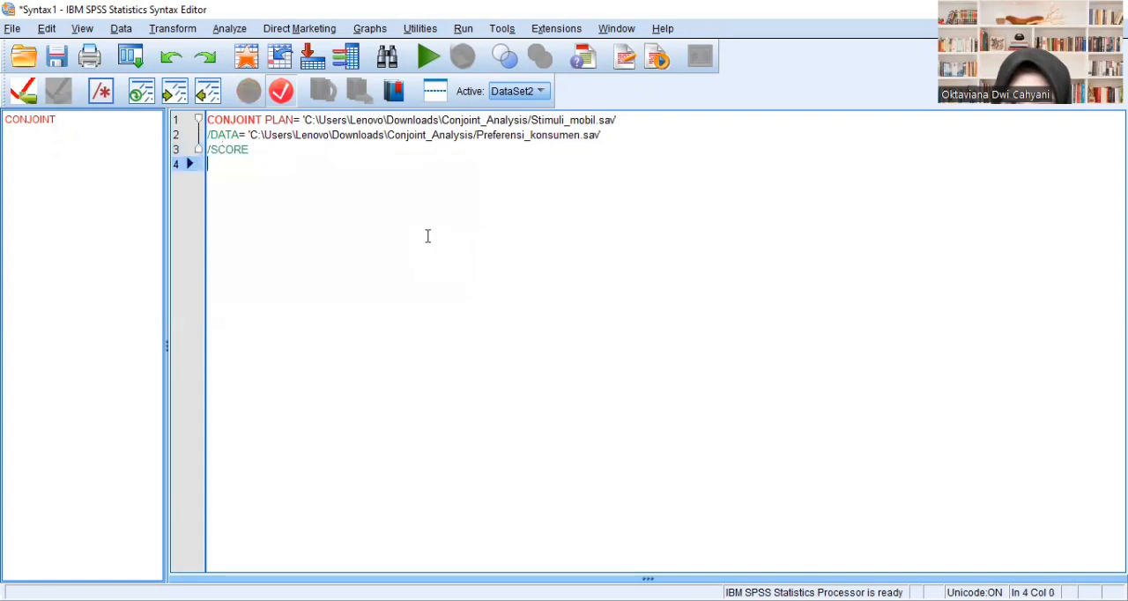
pyautogui.click(328, 147)
pyautogui.write('=')
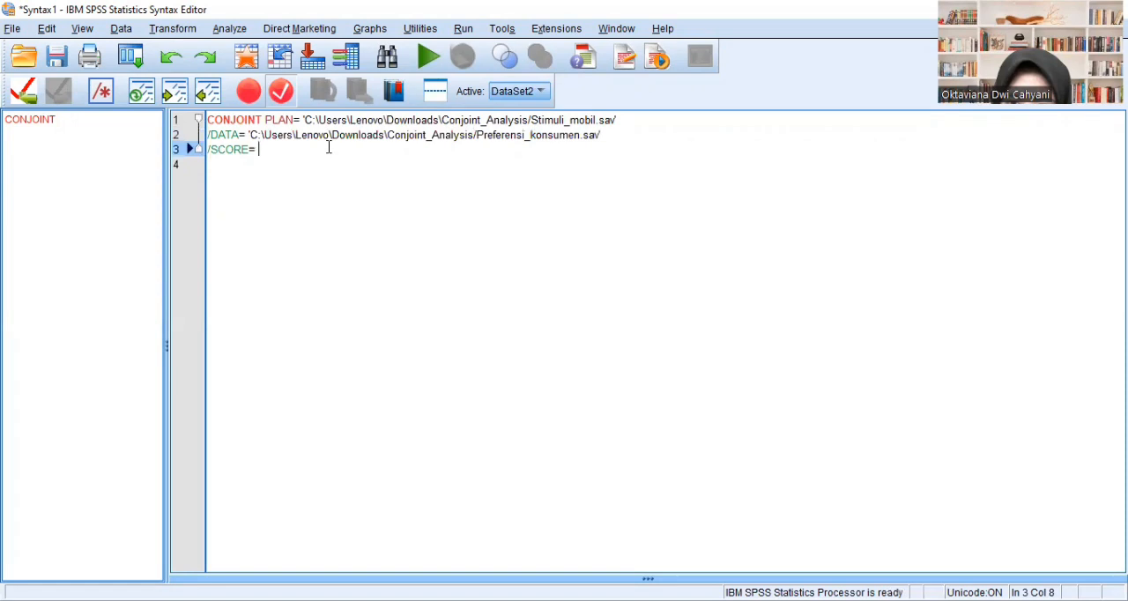
pyautogui.press('capslock')
pyautogui.write('P1 T')
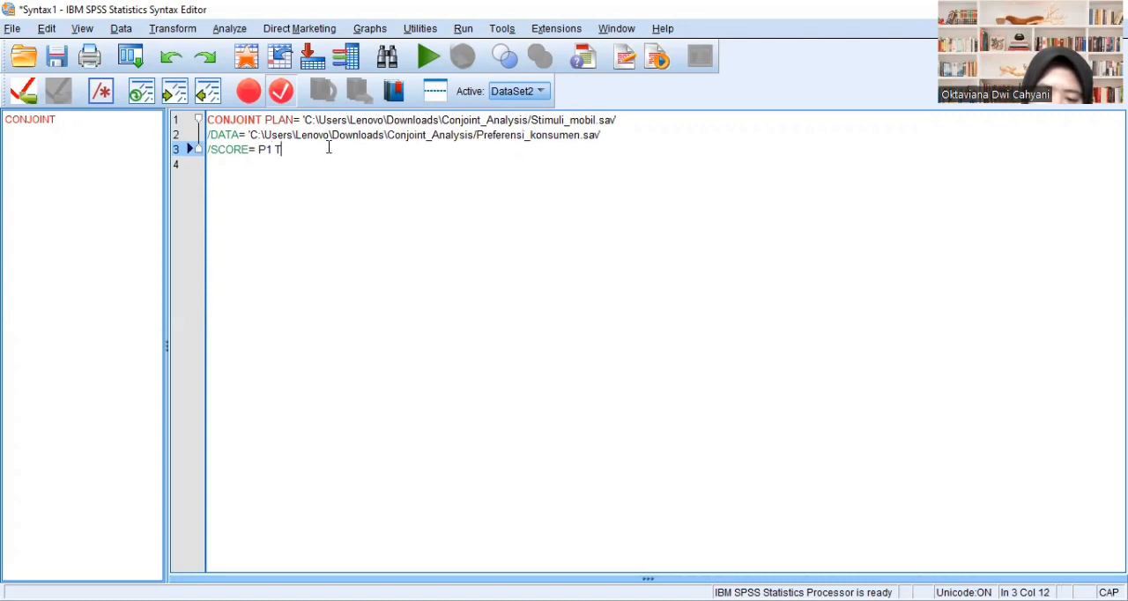
pyautogui.write('O P9')
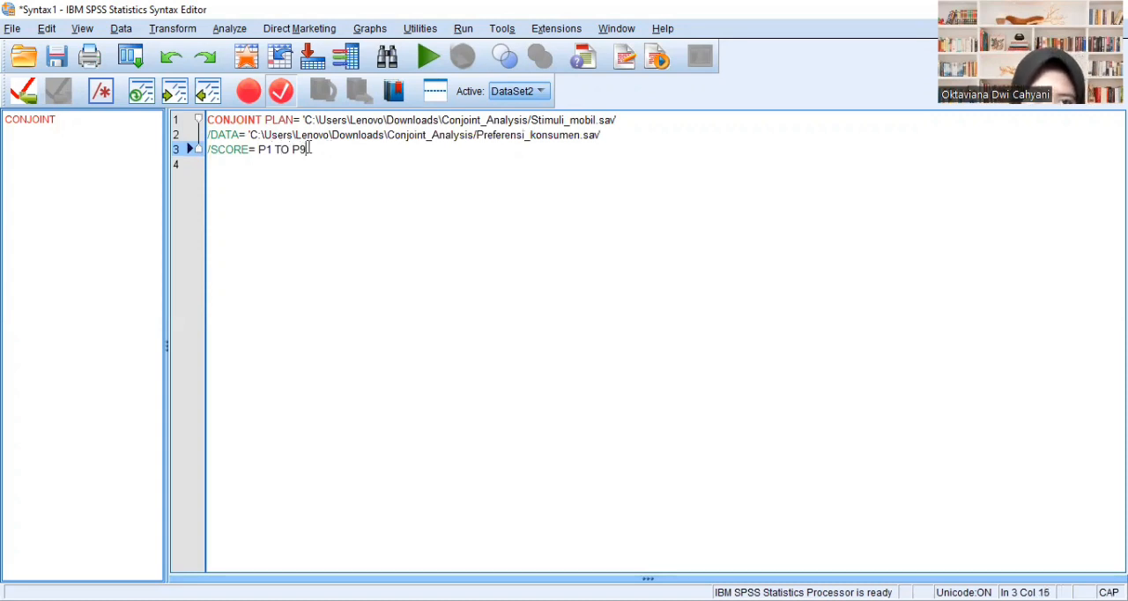
# - Add the subcommand /SUBJECT= Responden on line 4 of the CONJOINT syntax
pyautogui.press('Return')
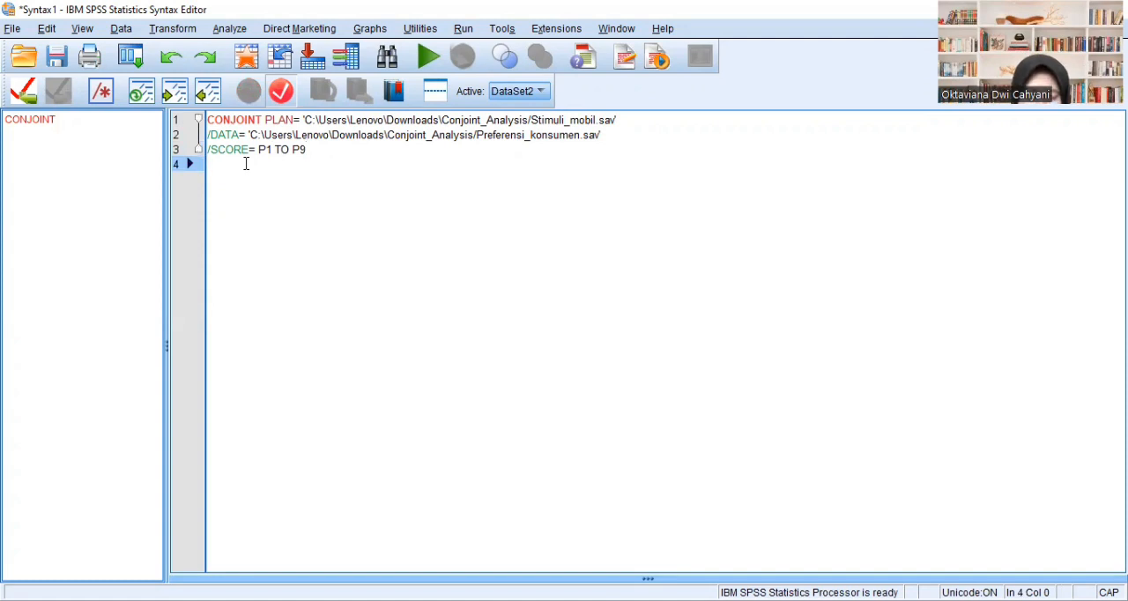
pyautogui.write('/SUB')
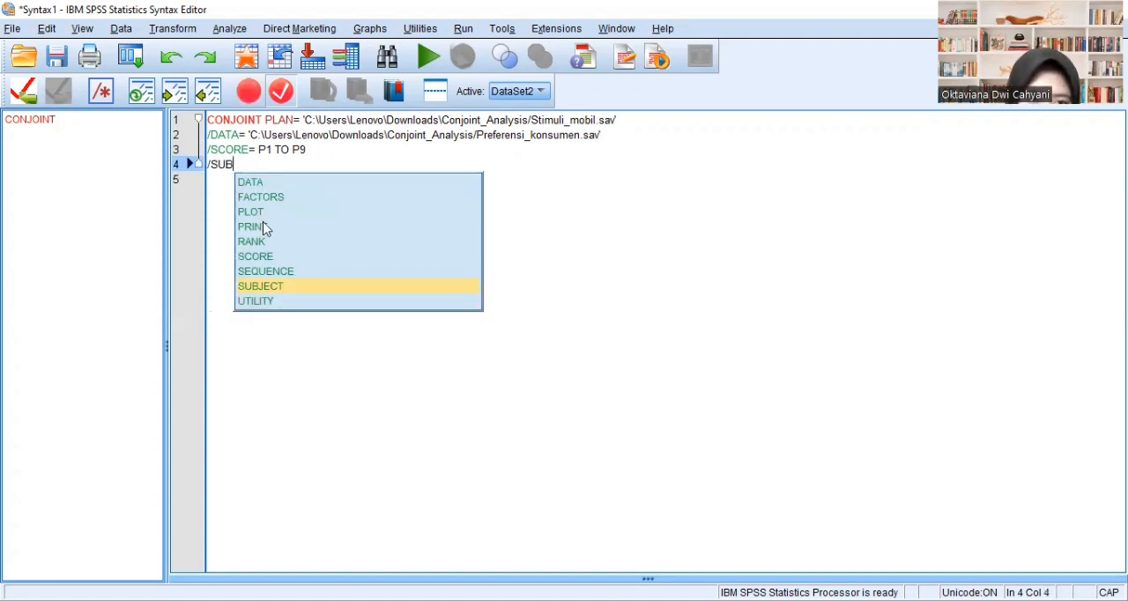
pyautogui.click(292, 284)
pyautogui.press('Return')
pyautogui.click(297, 164)
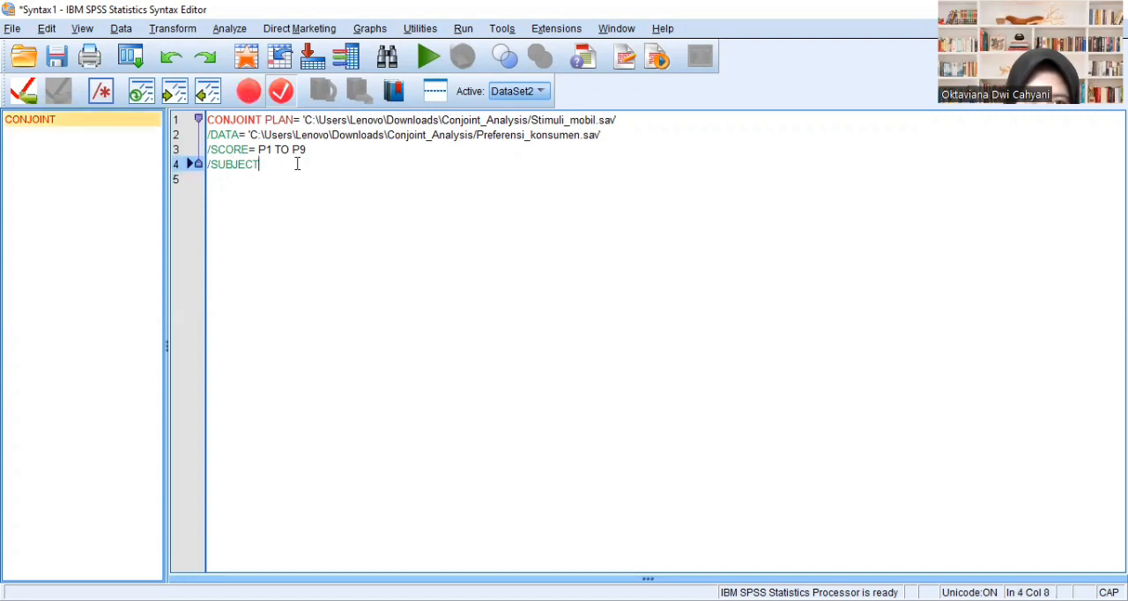
pyautogui.write('= ')
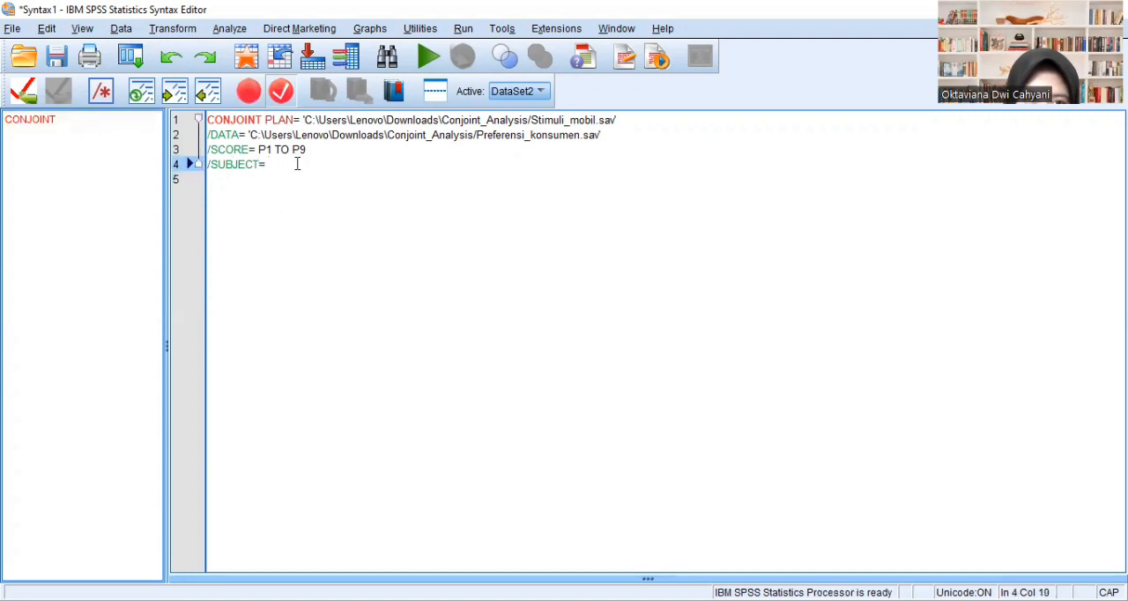
pyautogui.write('Resp')
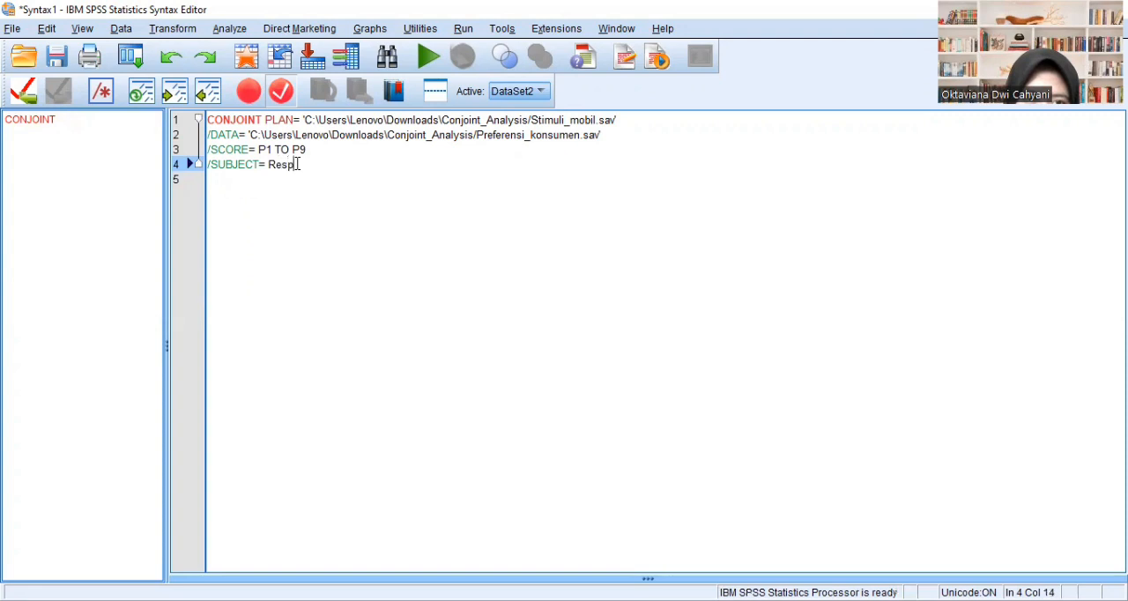
pyautogui.write('onden')
# - Add the subcommand /FACTORS= Merek Warna Transmisi on line 5 of the CONJOINT syntax
pyautogui.click(252, 182)
pyautogui.write('/')
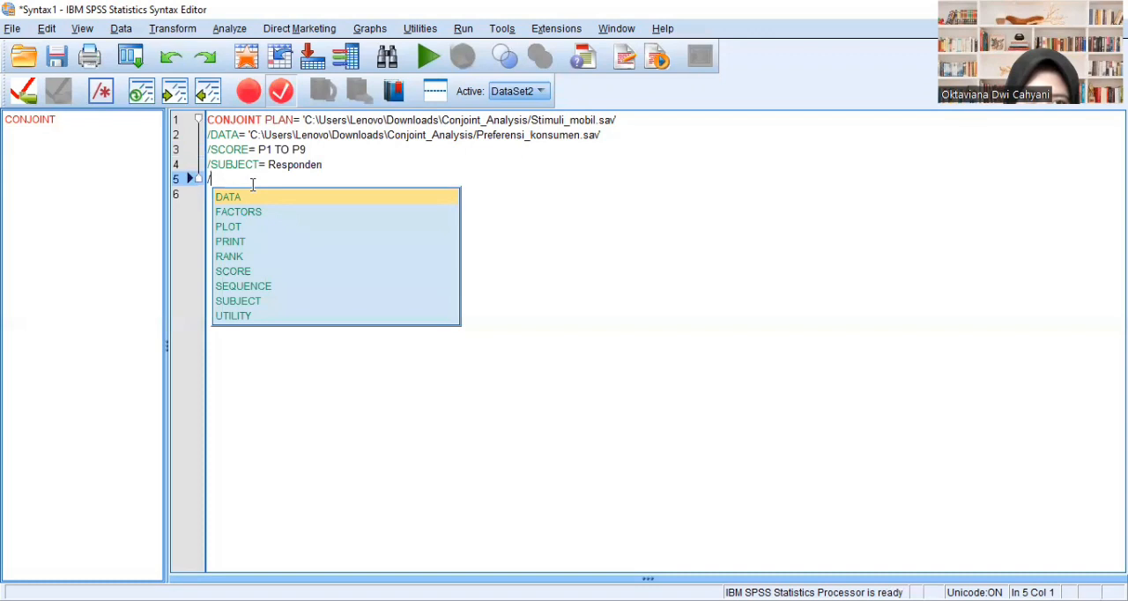
pyautogui.click(253, 212)
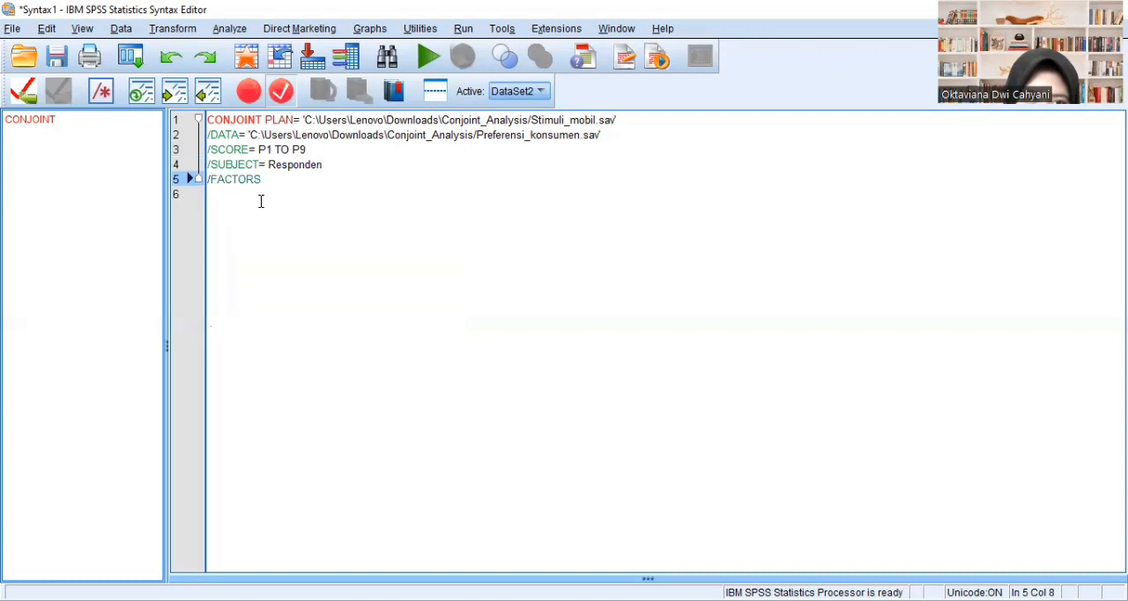
pyautogui.write('=')
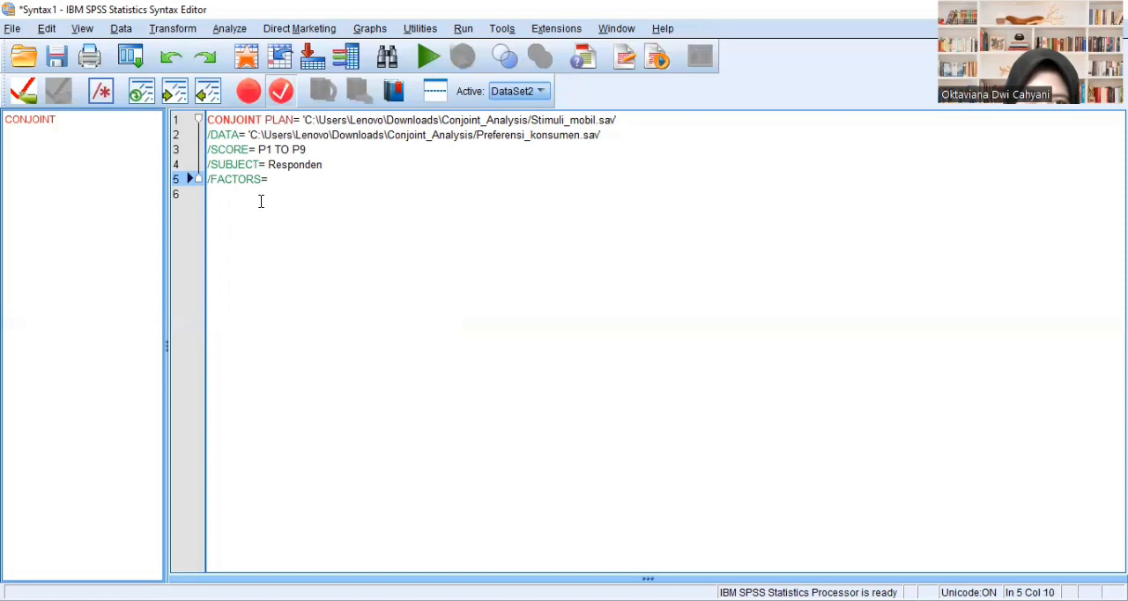
pyautogui.write('Mesin')
pyautogui.press('BackSpace')
pyautogui.press('BackSpace')
pyautogui.press('BackSpace')
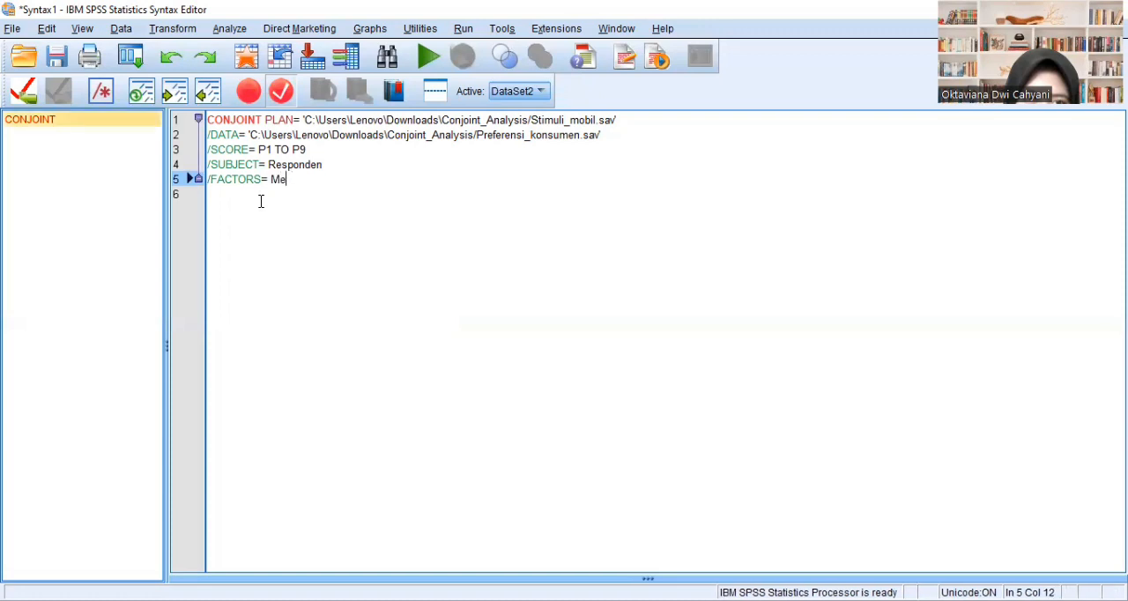
pyautogui.write('rek')
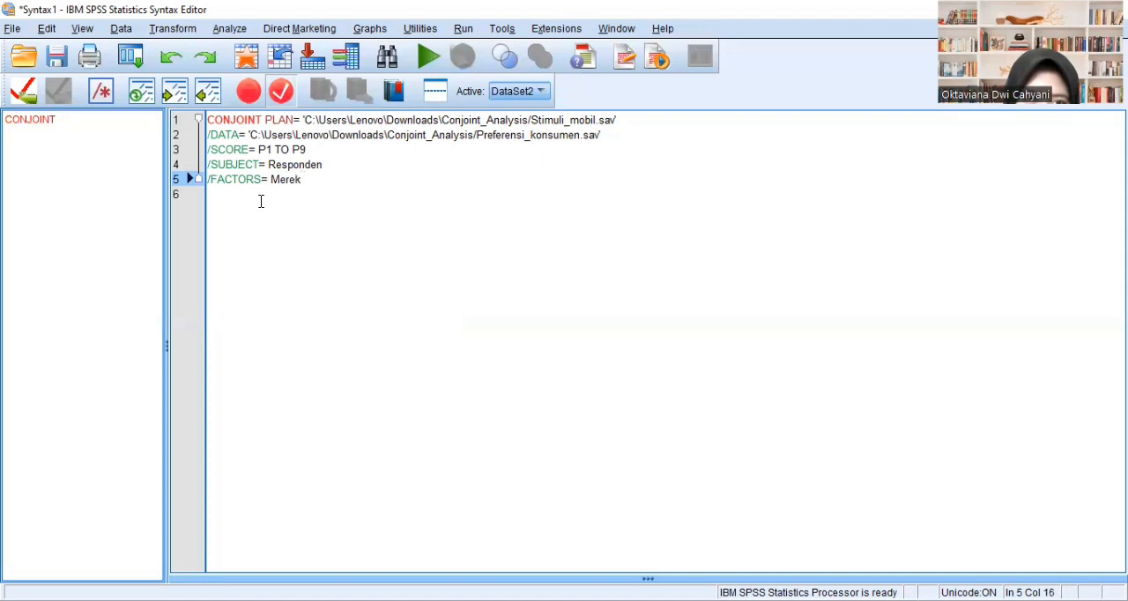
pyautogui.write(' Warna Transmisi')
# - Add the subcommand /PRINT= ALL in capitals on line 6 of the CONJOINT syntax
pyautogui.click(237, 194)
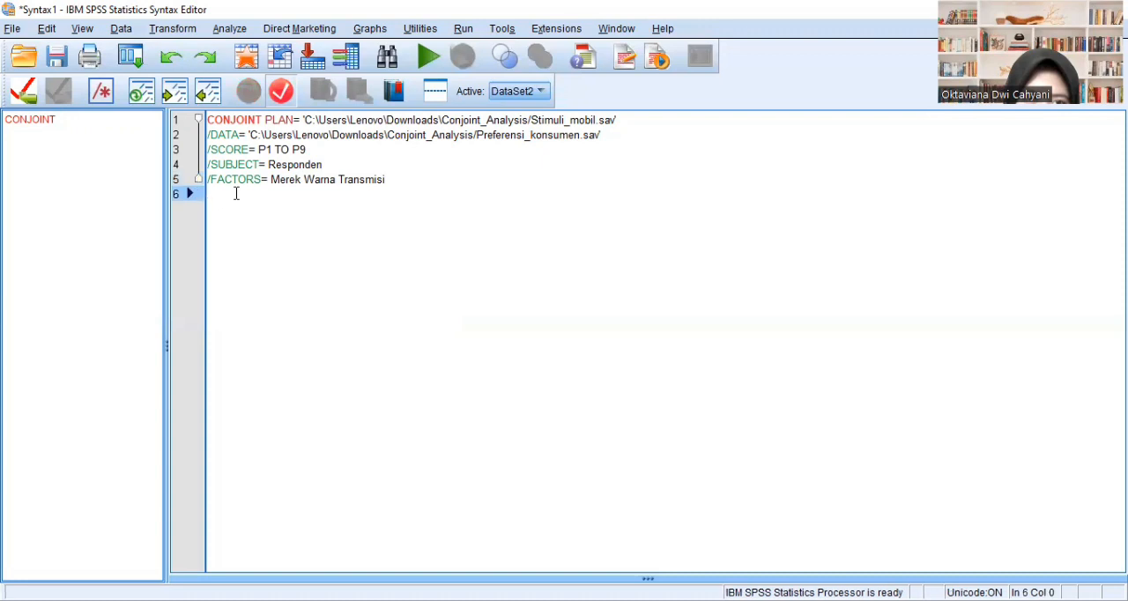
pyautogui.write('/print')
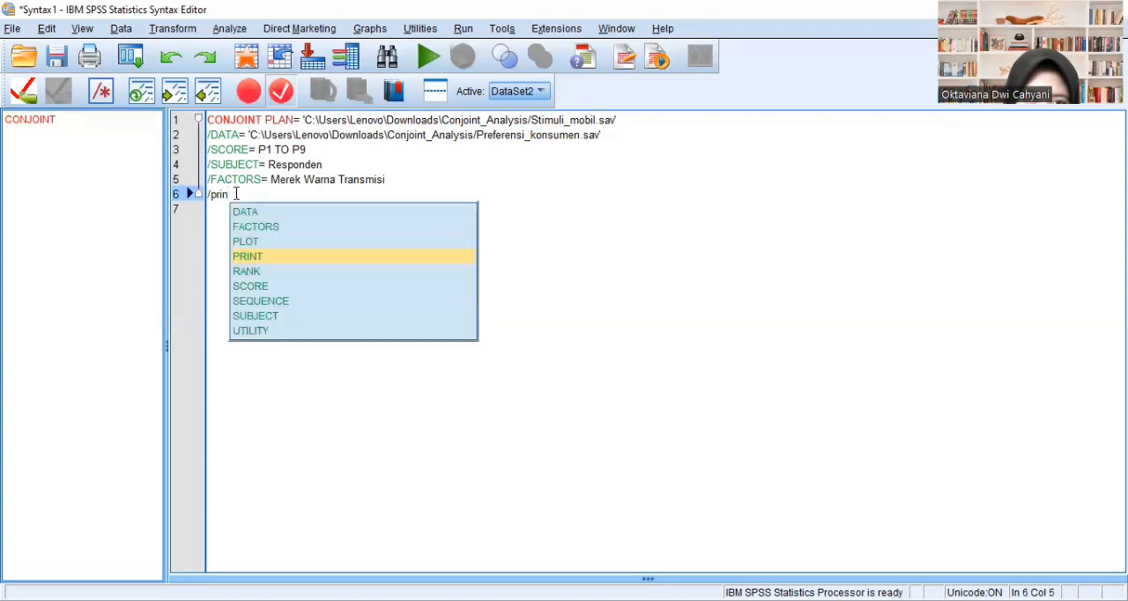
pyautogui.press('BackSpace')
pyautogui.click(285, 256)
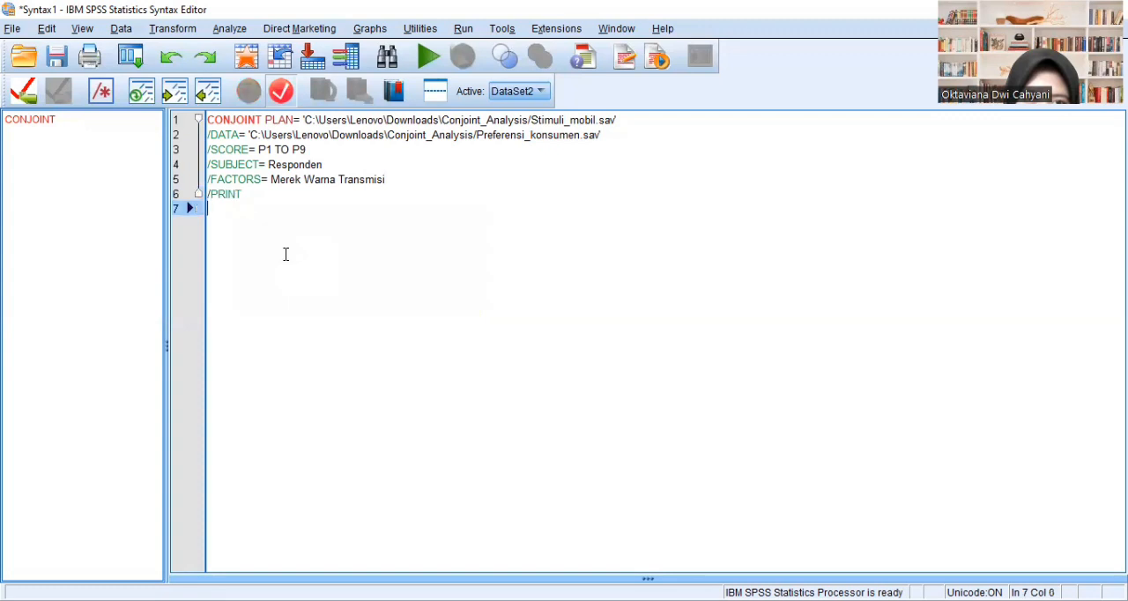
pyautogui.write('= ')
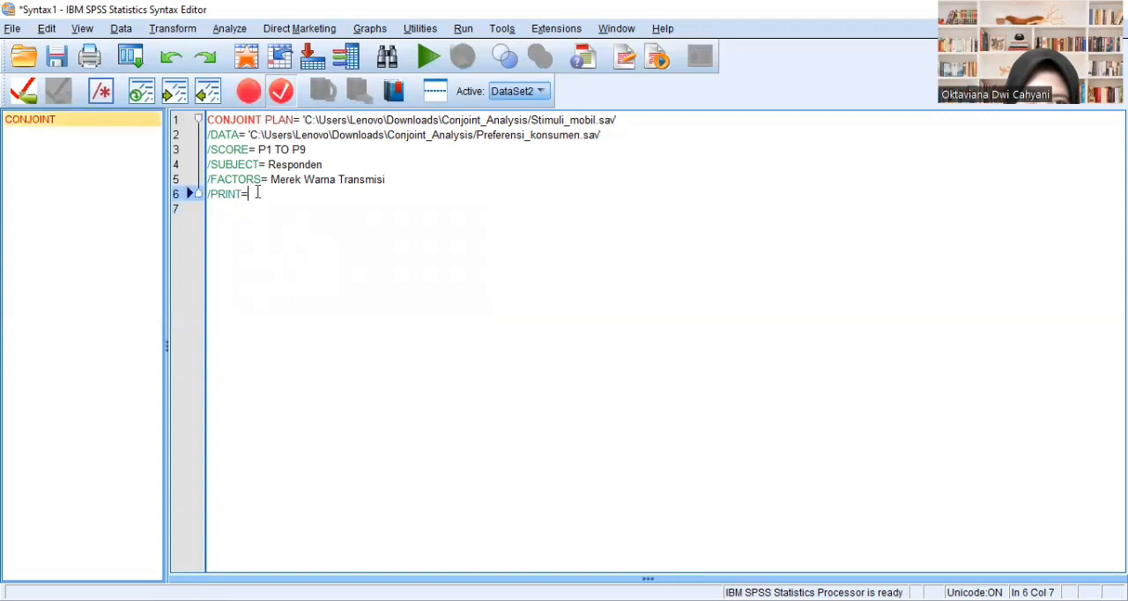
pyautogui.write('all')
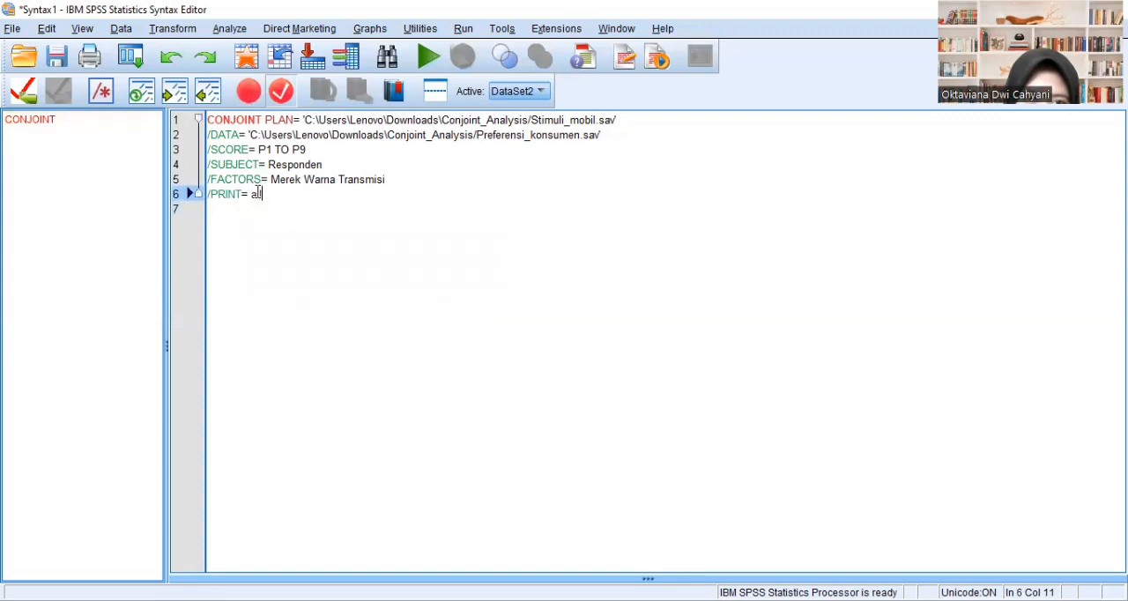
pyautogui.press('BackSpace')
pyautogui.press('BackSpace')
pyautogui.press('BackSpace')
pyautogui.press('capslock')
pyautogui.write('ALL')
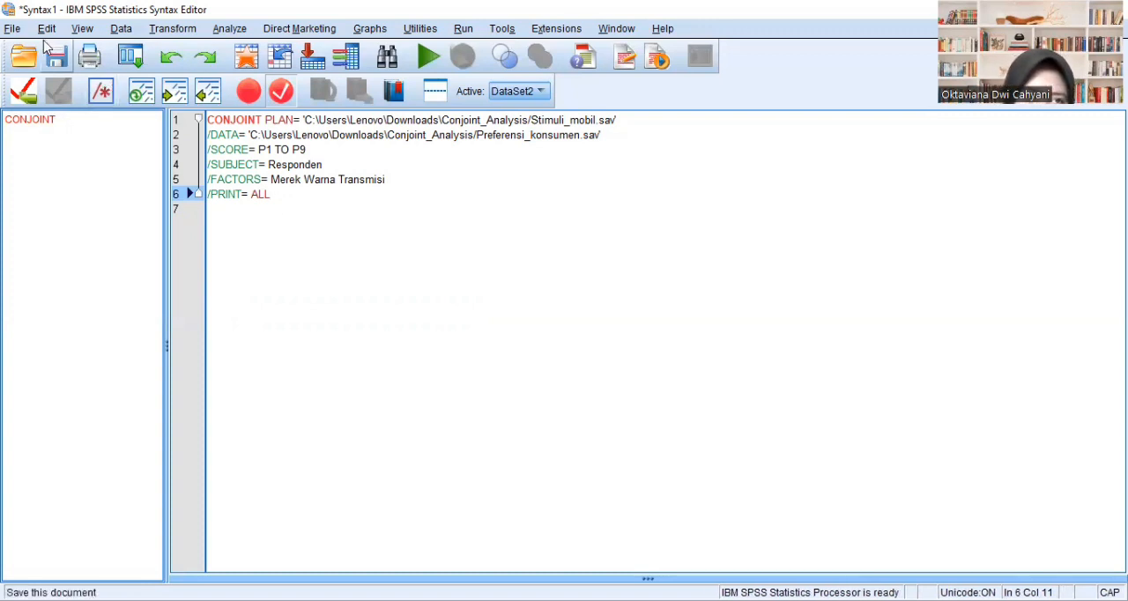
# - Start saving the syntax as a new file and choose the Conjoint_Analysis folder inside Downloads as its location
pyautogui.click(11, 30)
pyautogui.moveTo(62, 60)
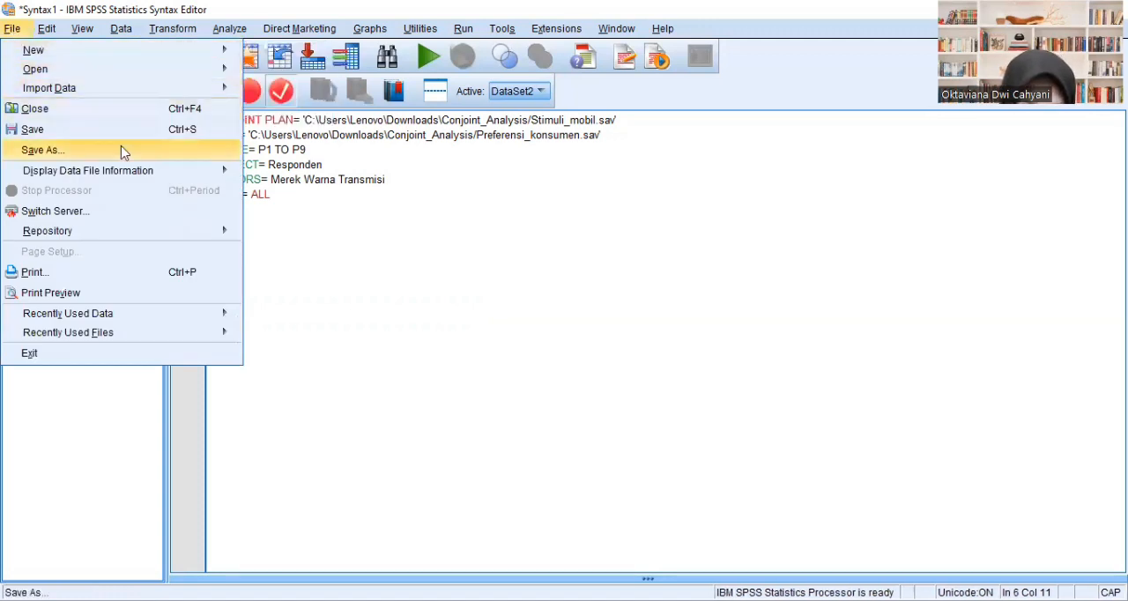
pyautogui.click(189, 151)
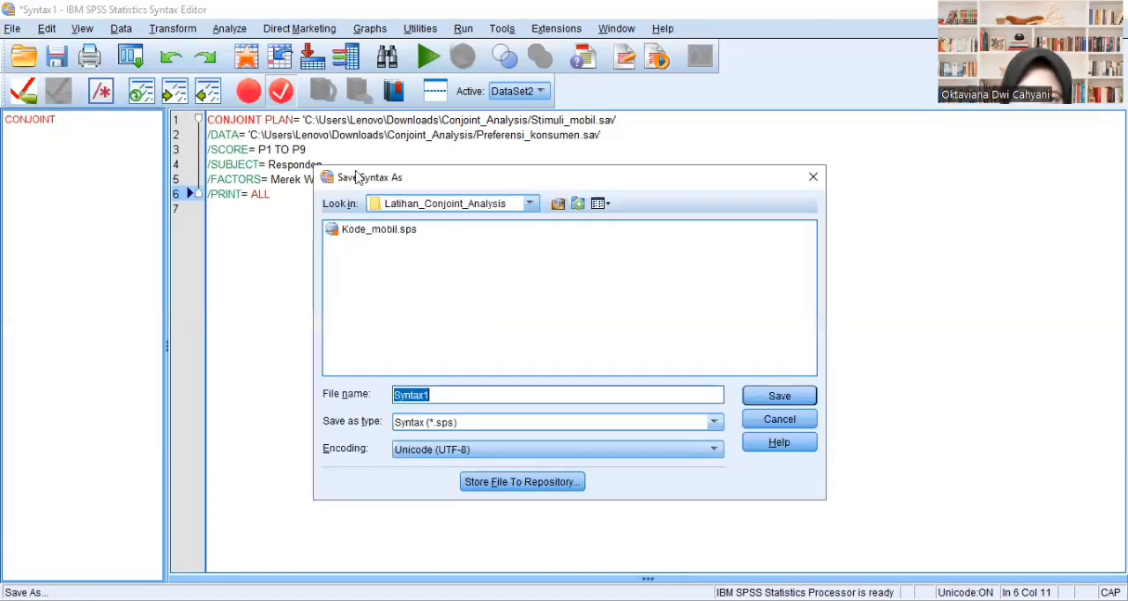
pyautogui.click(532, 204)
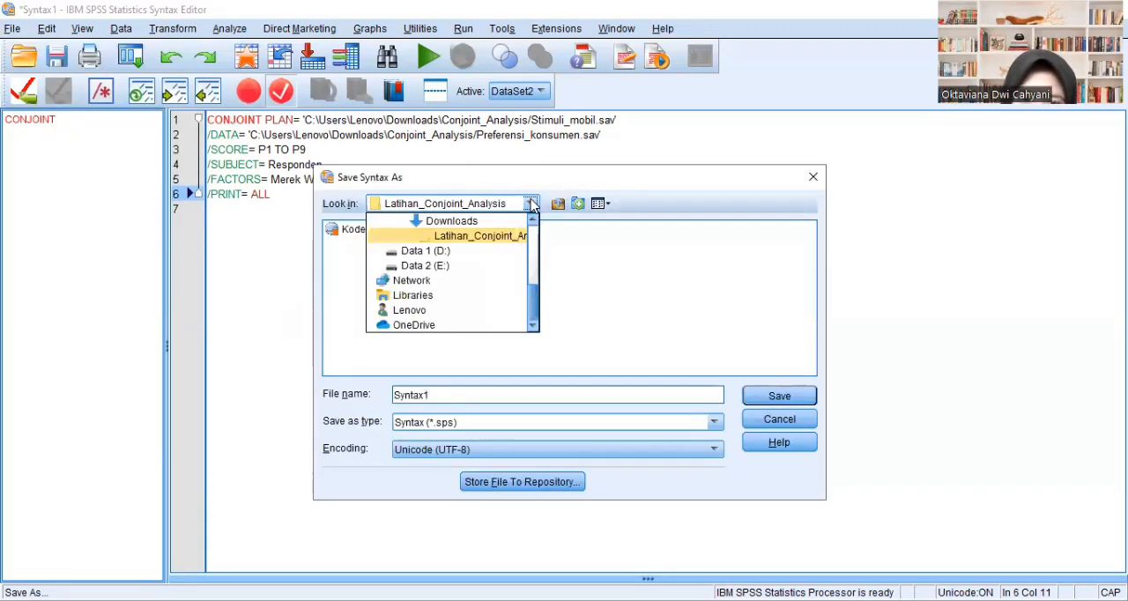
pyautogui.click(491, 219)
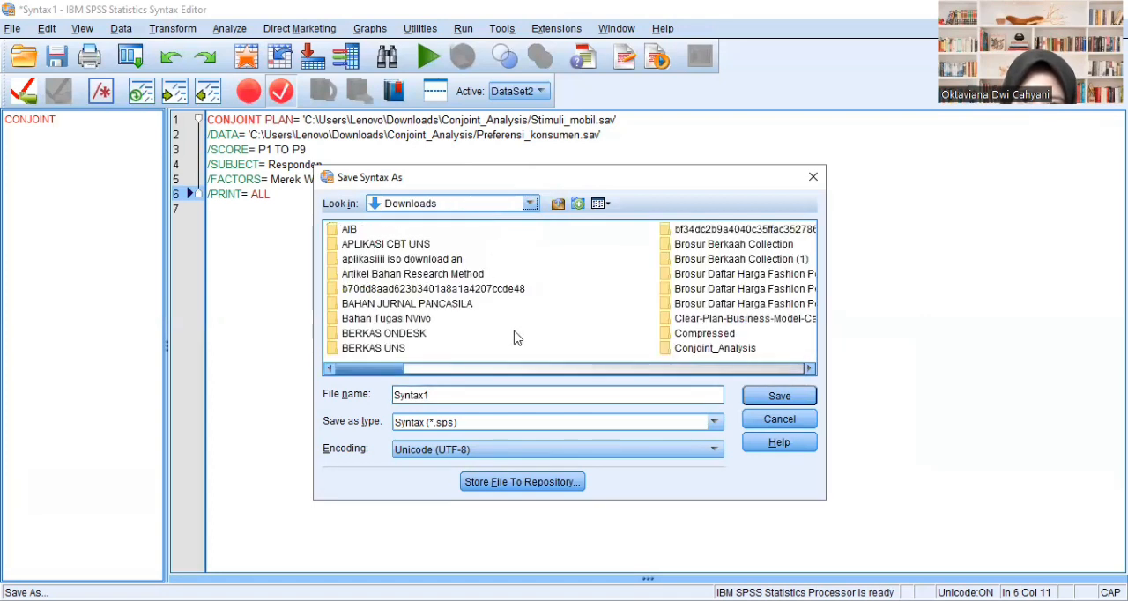
pyautogui.click(721, 348)
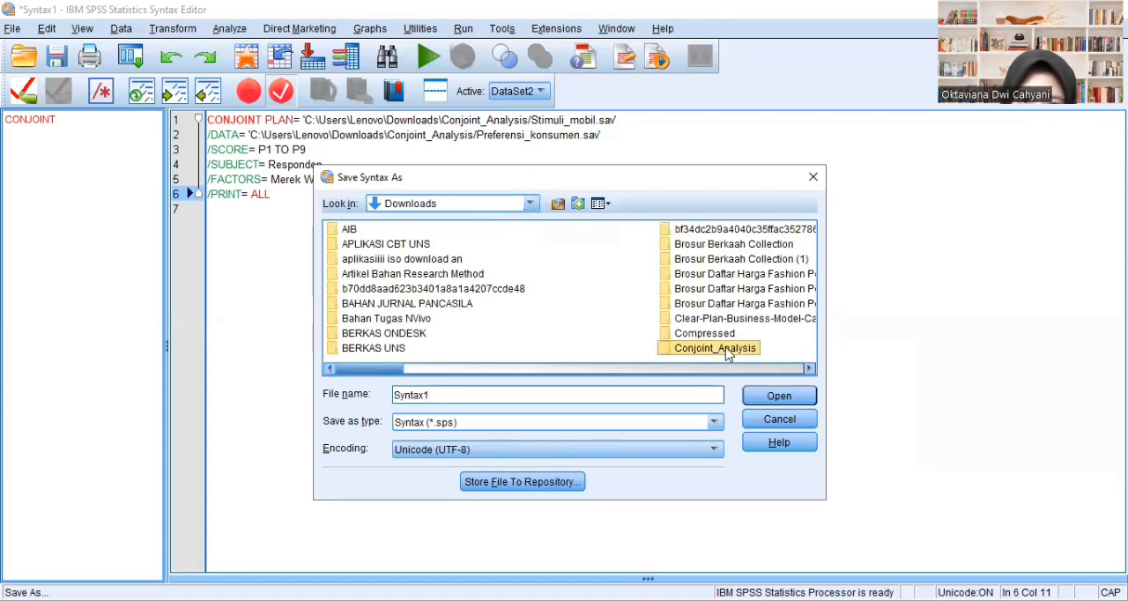
pyautogui.click(779, 397)
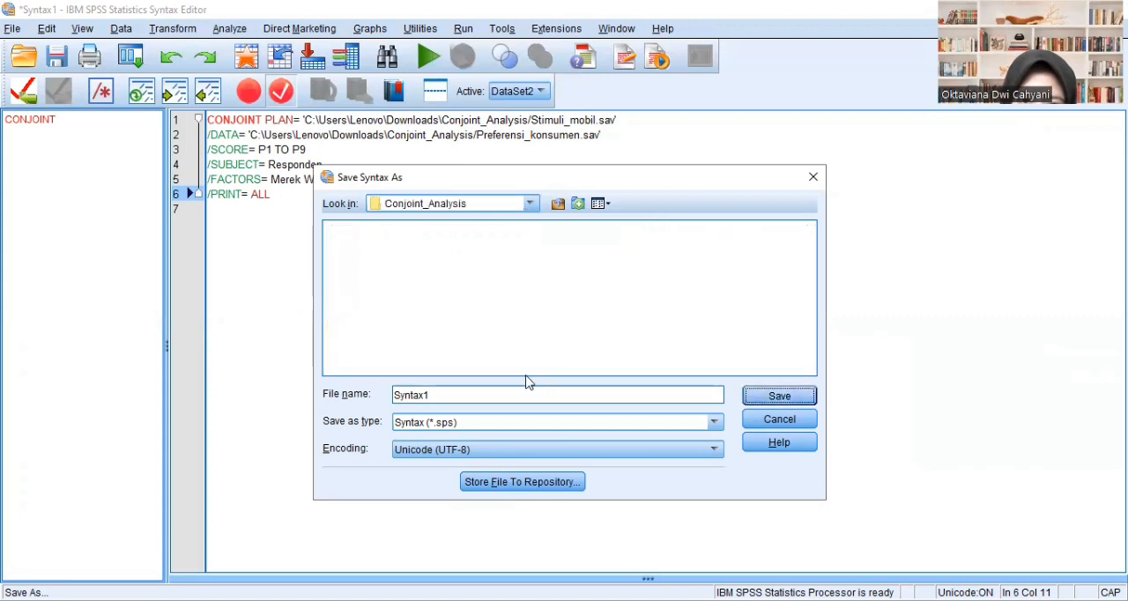
# - Name the syntax file Kode_mobil and save it as a Syntax (*.sps) file
pyautogui.click(480, 393)
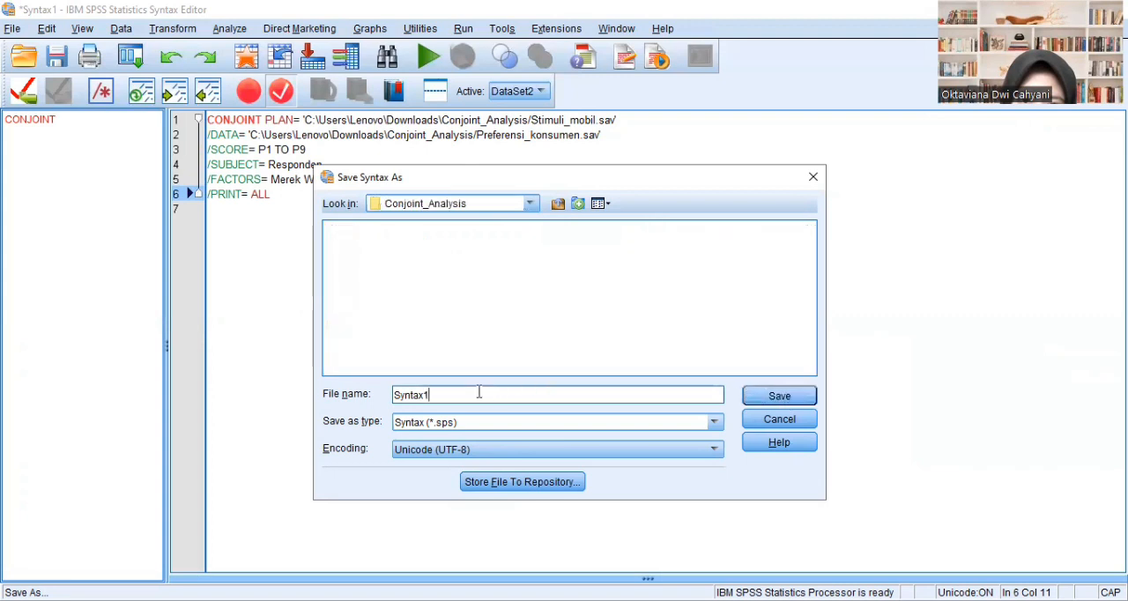
pyautogui.press('BackSpace')
pyautogui.press('BackSpace')
pyautogui.press('BackSpace')
pyautogui.press('BackSpace')
pyautogui.press('BackSpace')
pyautogui.press('BackSpace')
pyautogui.press('BackSpace')
pyautogui.write('Kode_Mo')
pyautogui.press('BackSpace')
pyautogui.press('BackSpace')
pyautogui.write('mobil')
pyautogui.click(780, 396)
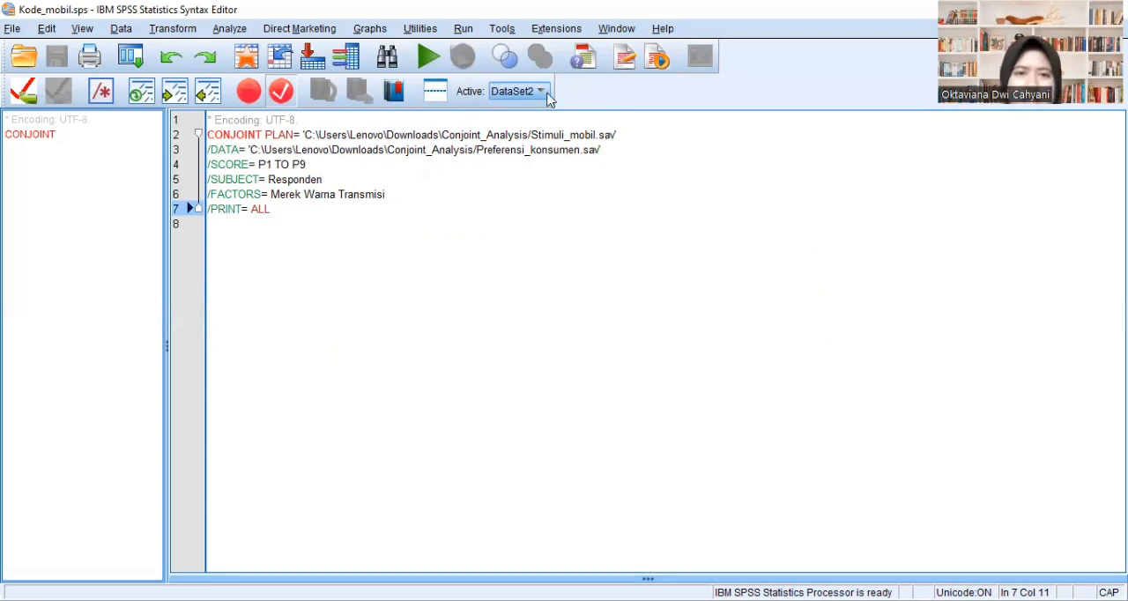
# - Run all of the CONJOINT syntax and bring up the Overall Statistics section at the end of the output
pyautogui.click(462, 32)
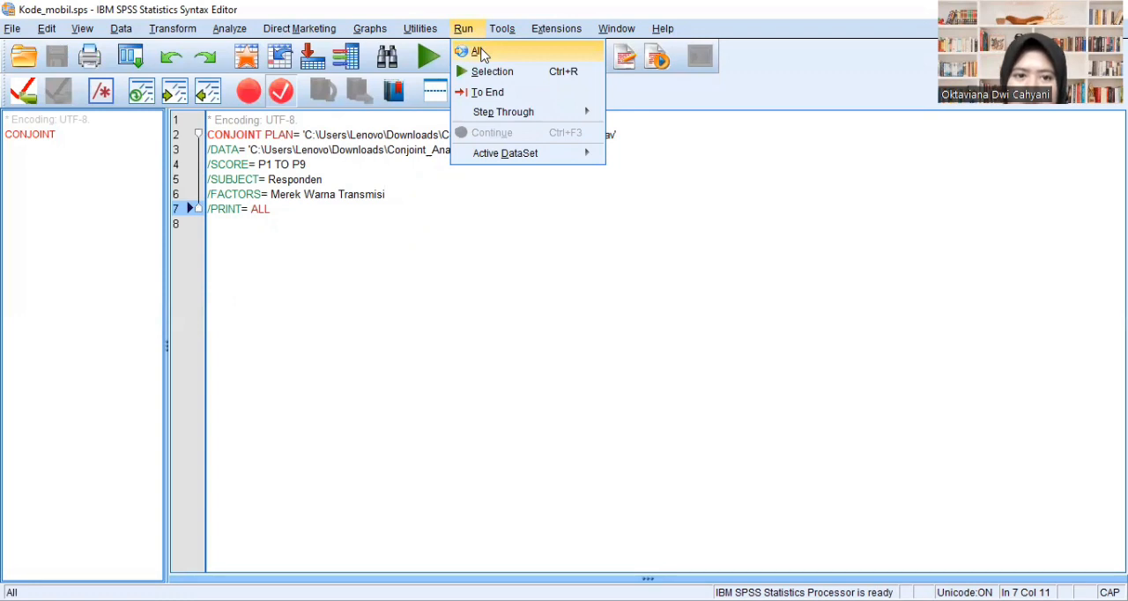
pyautogui.click(478, 52)
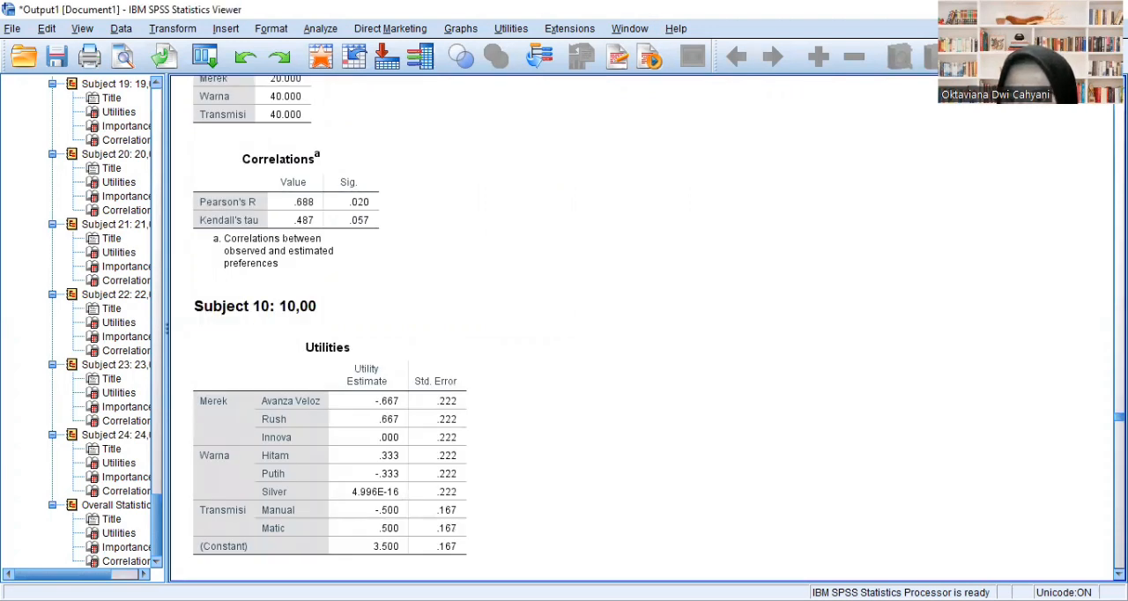
pyautogui.moveTo(1119, 417); pyautogui.dragTo(1120, 563)
pyautogui.scroll(-5, 888, 373)
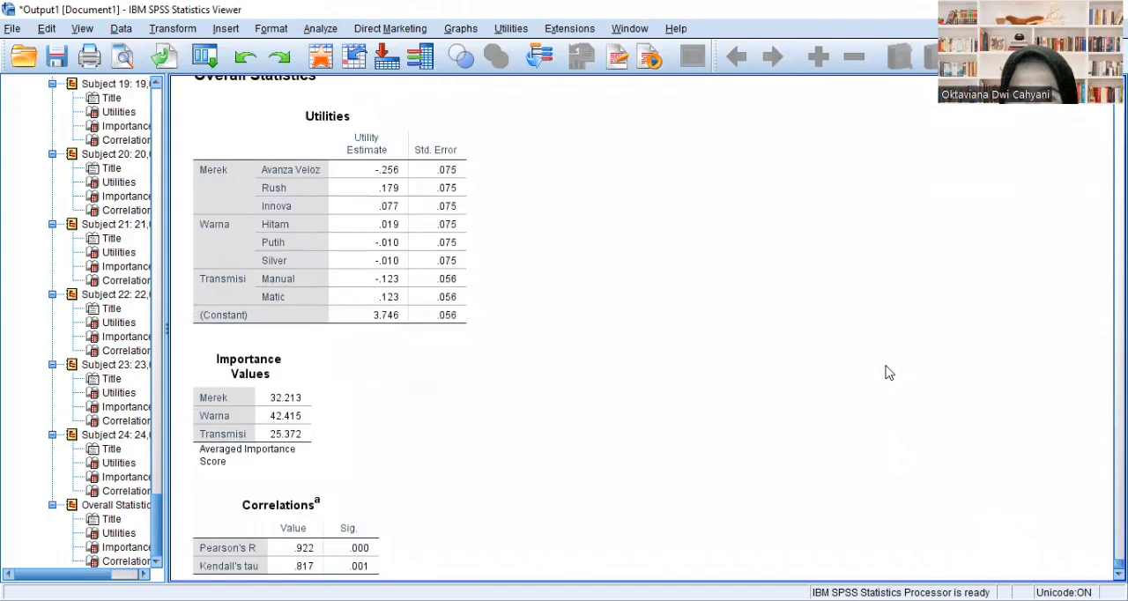
# - Examine the overall Utilities, Importance Values and Correlations tables for Merek, Warna and Transmisi
pyautogui.scroll(1, 888, 373)
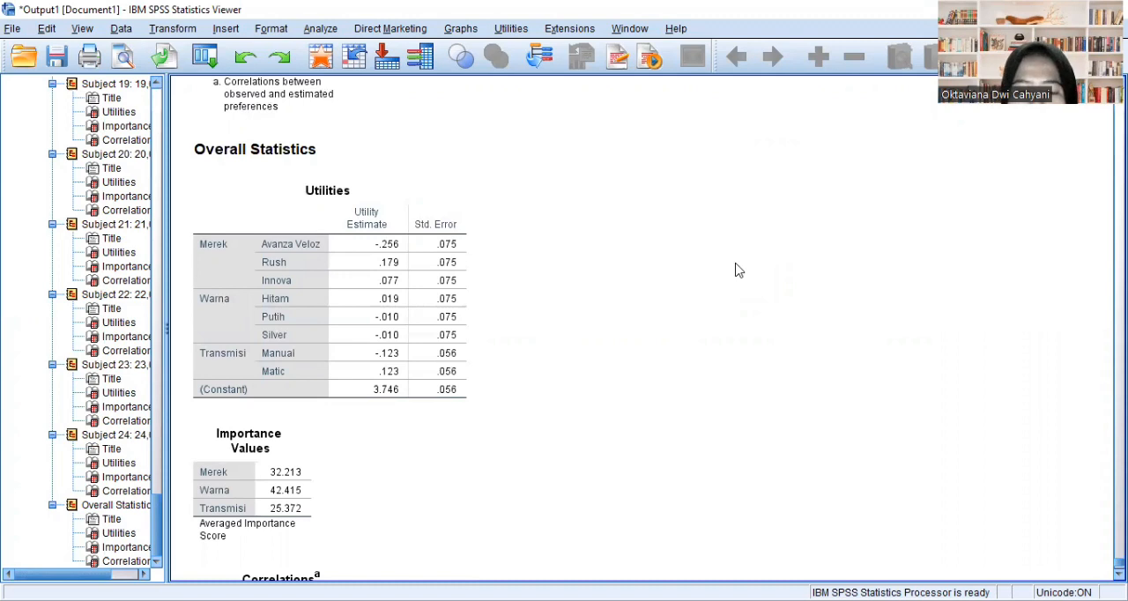
pyautogui.click(222, 492)
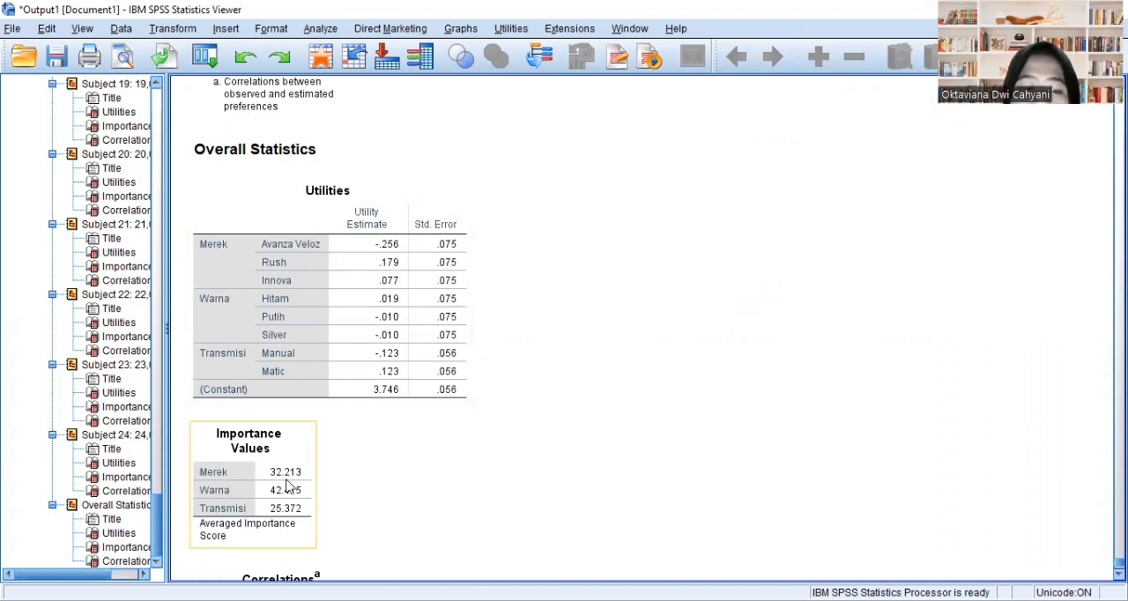
pyautogui.click(342, 485)
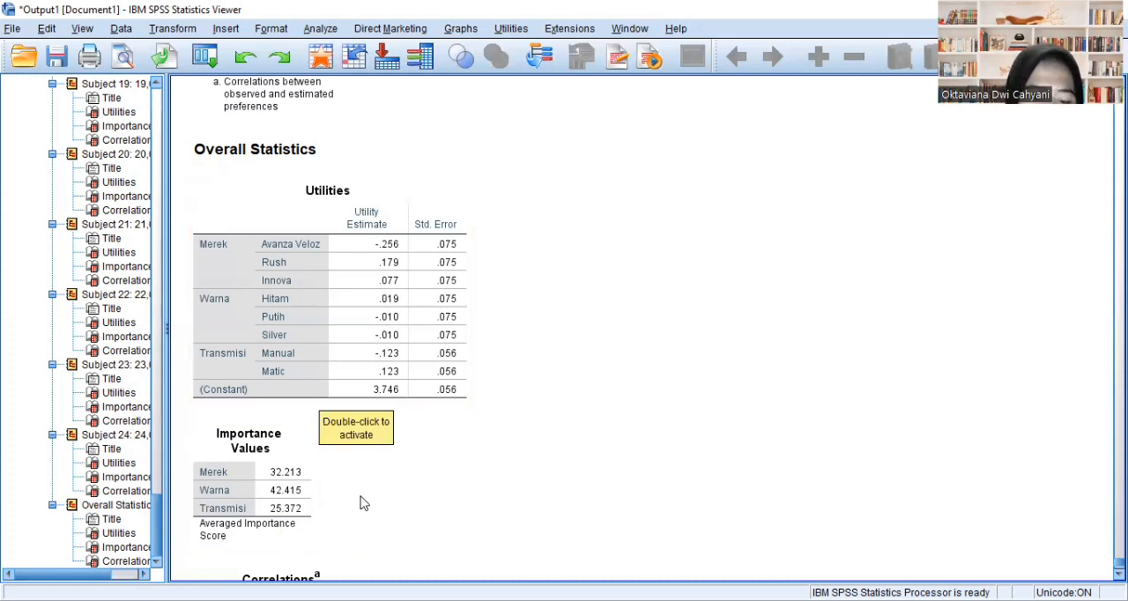
pyautogui.scroll(-3, 433, 486)
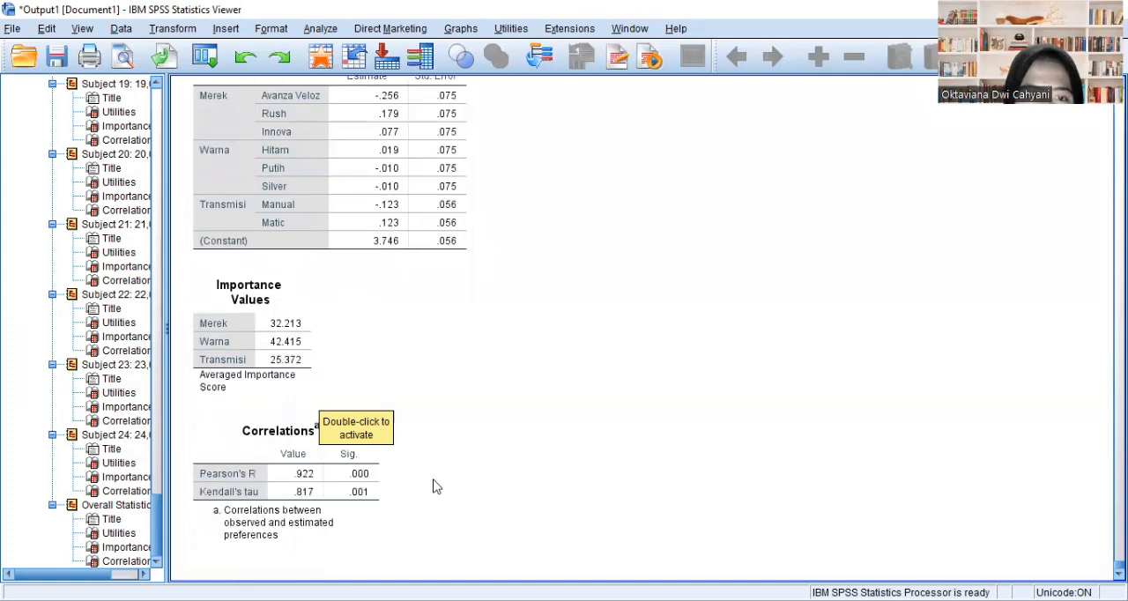